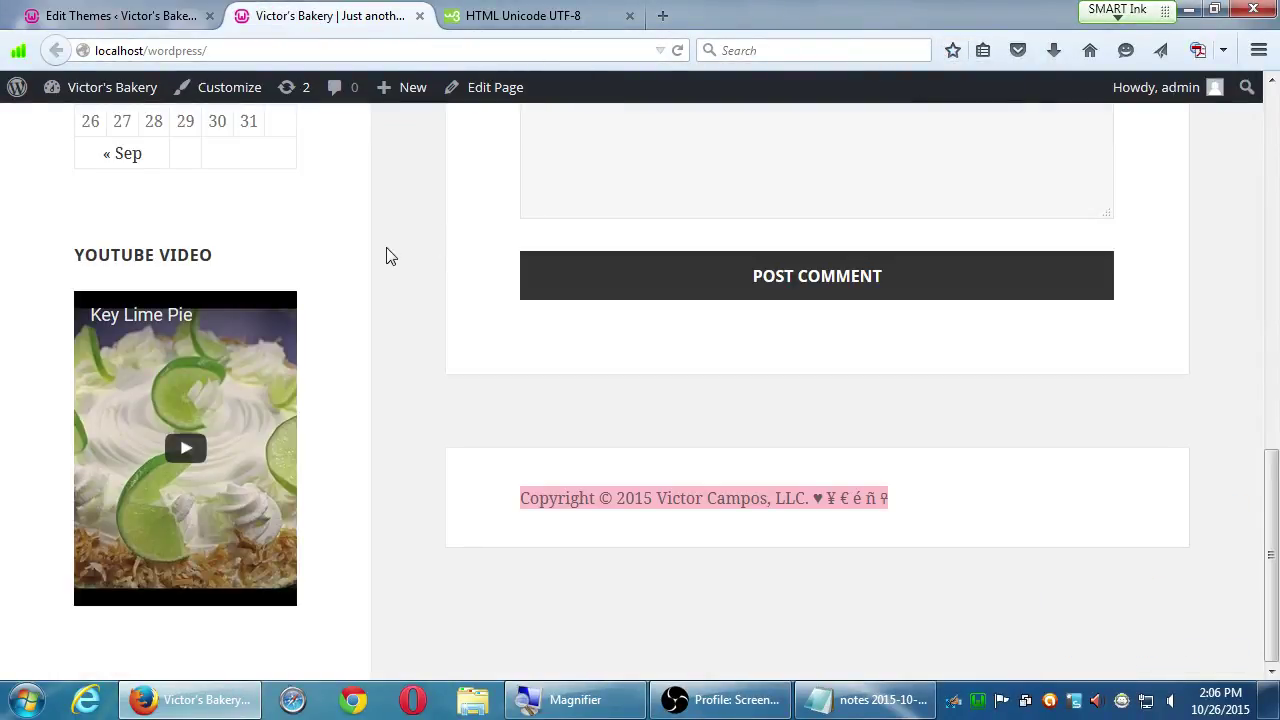
- On W3Schools, go from HTML to the CSS Backgrounds lesson and its #b0c4de background-color example
{"action": "key", "text": "super+plus"}
{"action": "left_click", "coordinate": [585, 18]}
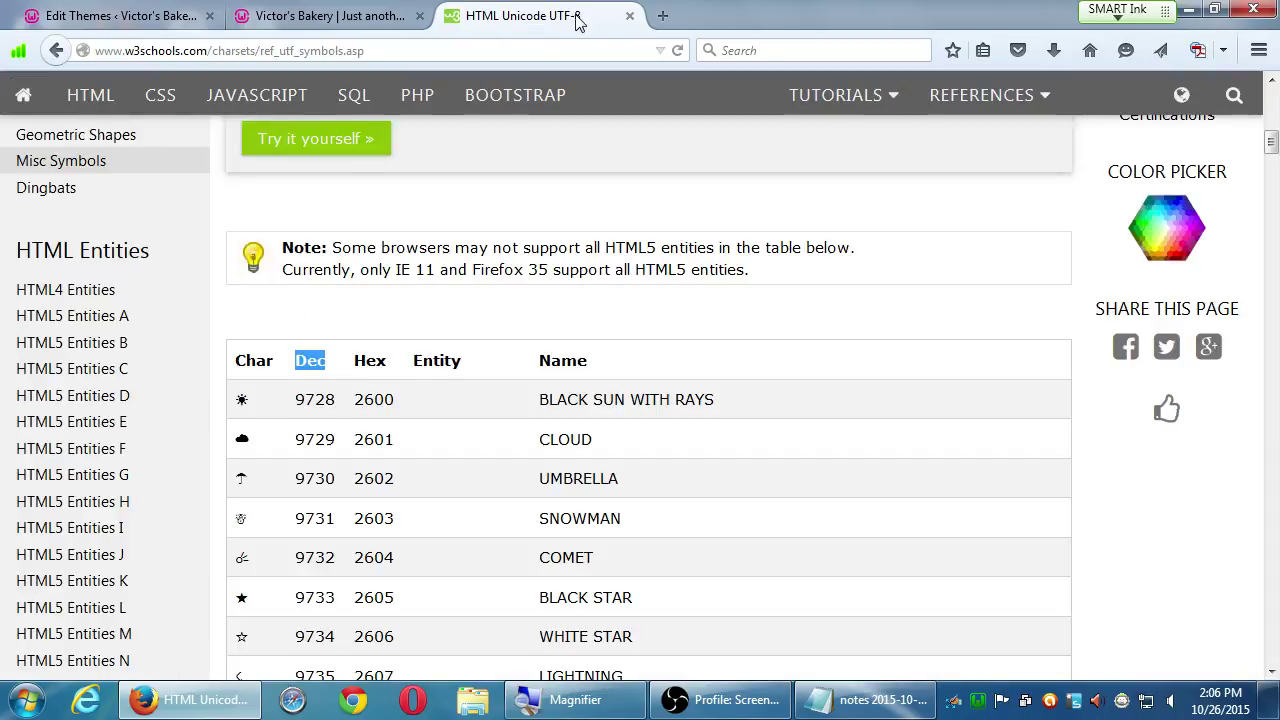
{"action": "left_click", "coordinate": [91, 100]}
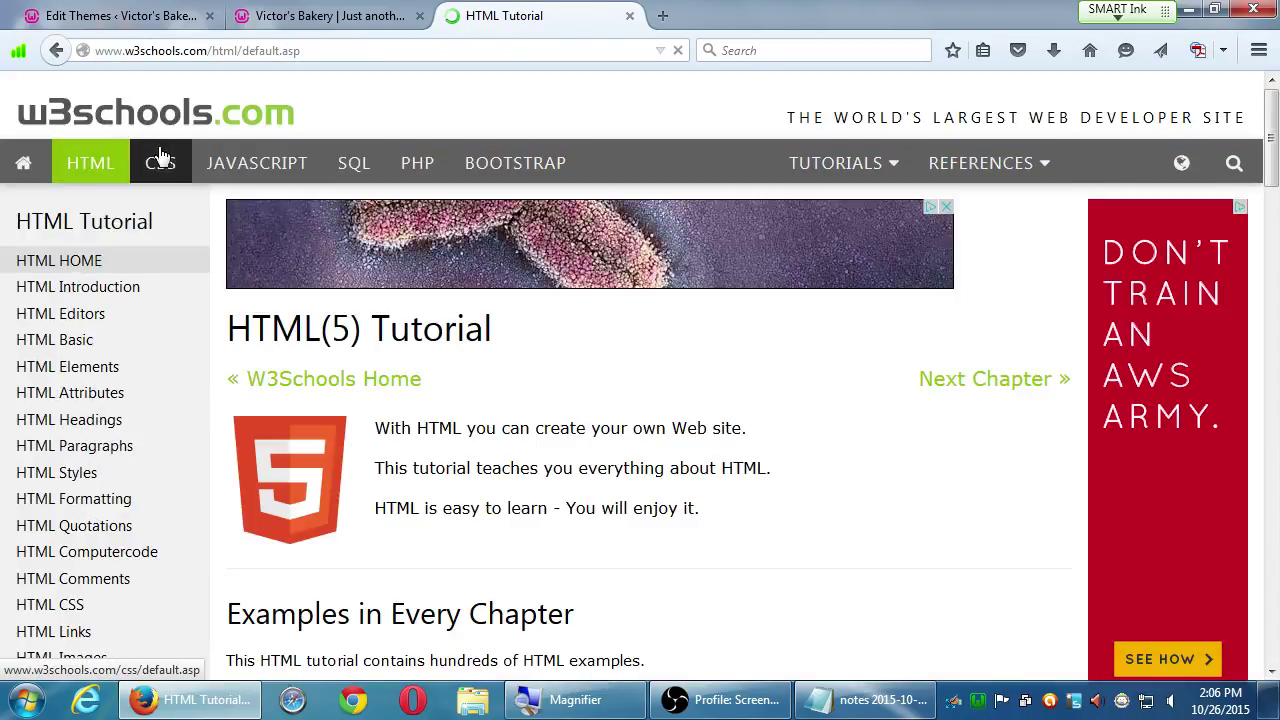
{"action": "left_click", "coordinate": [160, 163]}
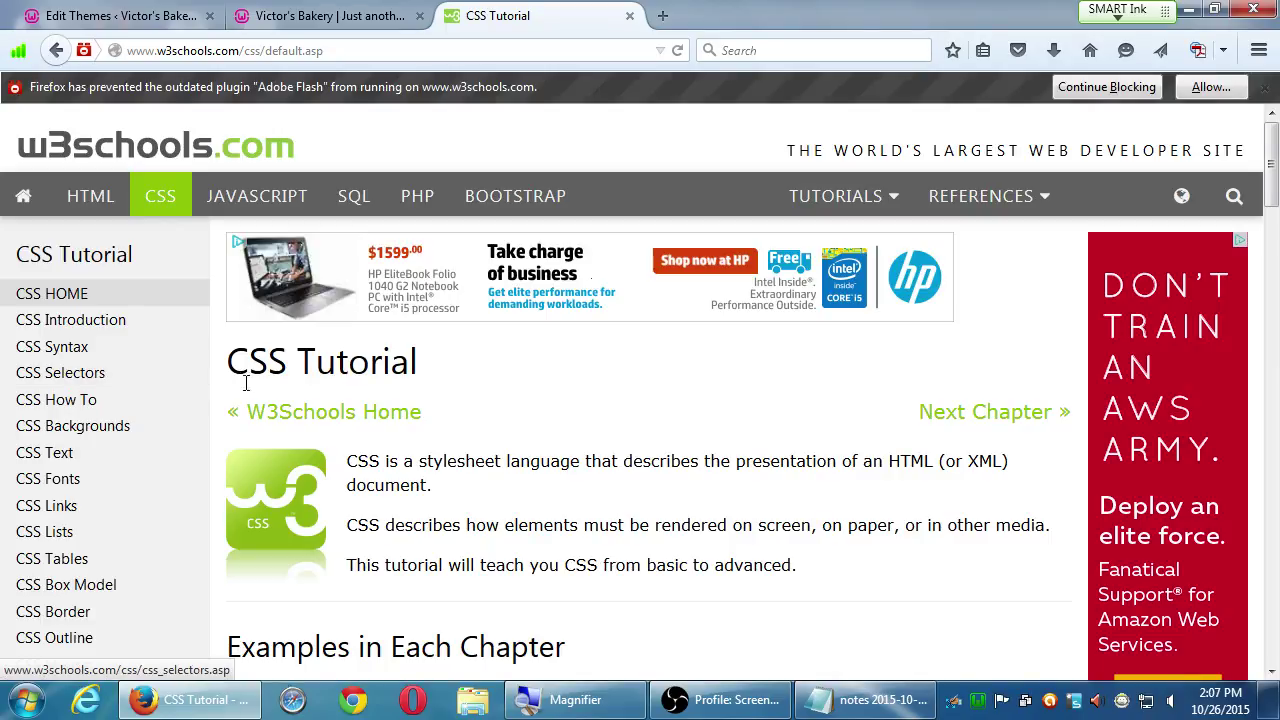
{"action": "left_click", "coordinate": [127, 422]}
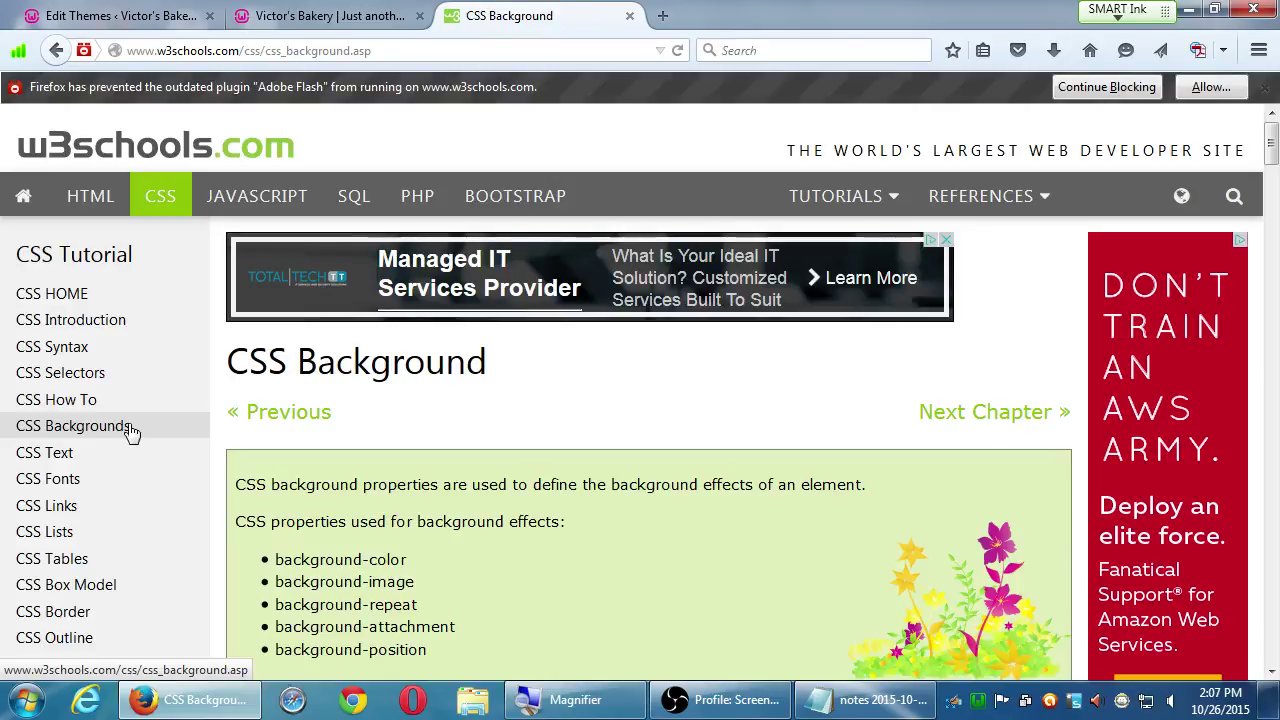
{"action": "scroll", "coordinate": [520, 514], "scroll_direction": "down", "scroll_amount": 3}
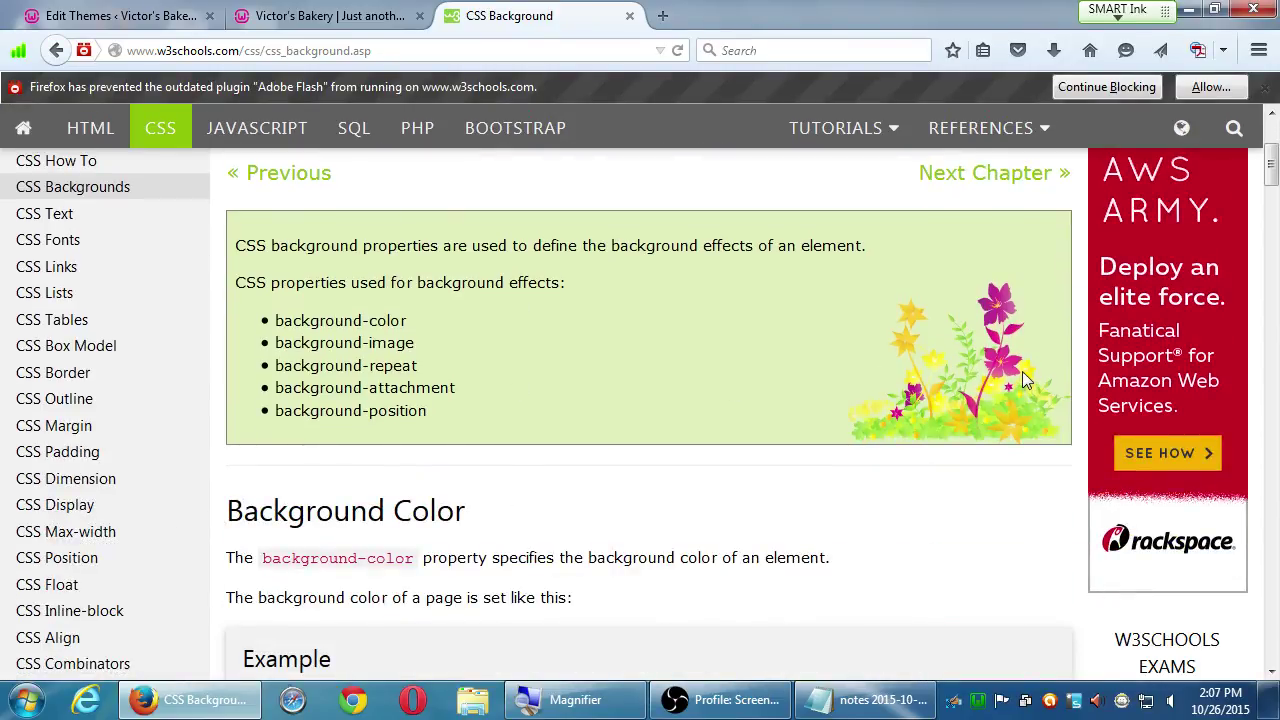
{"action": "scroll", "coordinate": [935, 421], "scroll_direction": "down", "scroll_amount": 4}
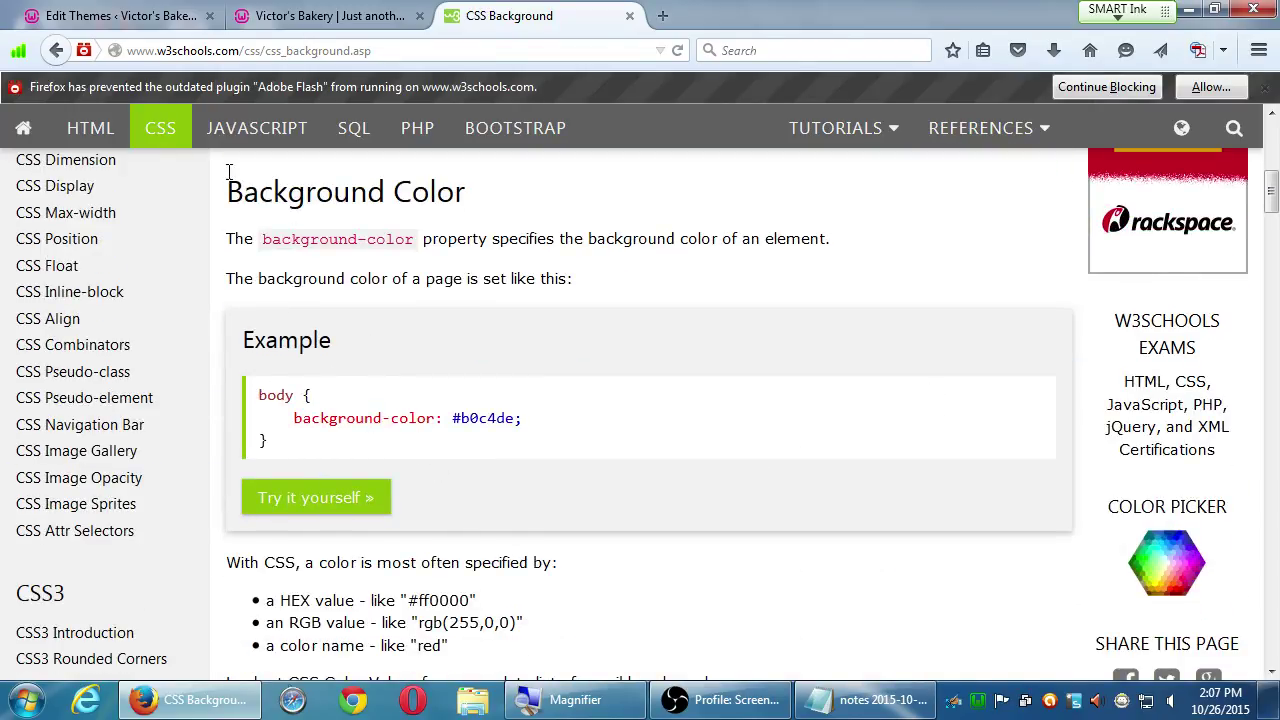
- In the Tryit Editor, change the body background-color from #b0c4de to pink and run the result
{"action": "left_click", "coordinate": [327, 500]}
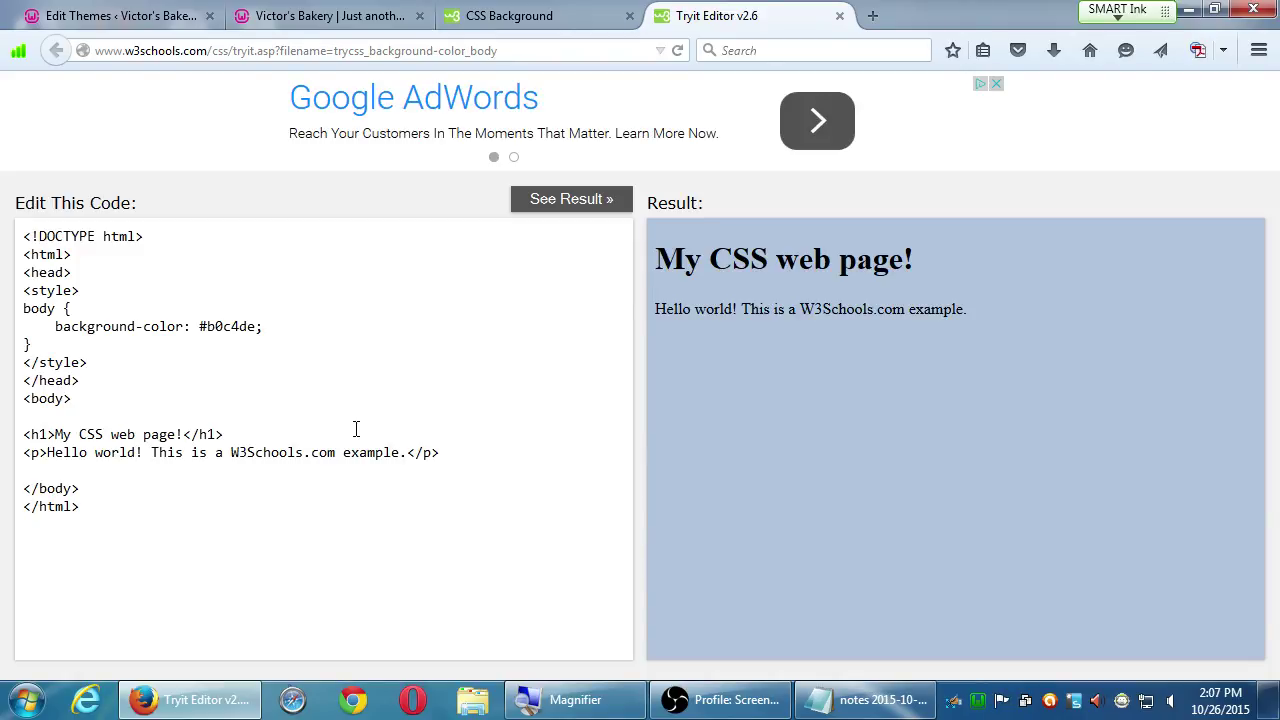
{"action": "double_click", "coordinate": [223, 330]}
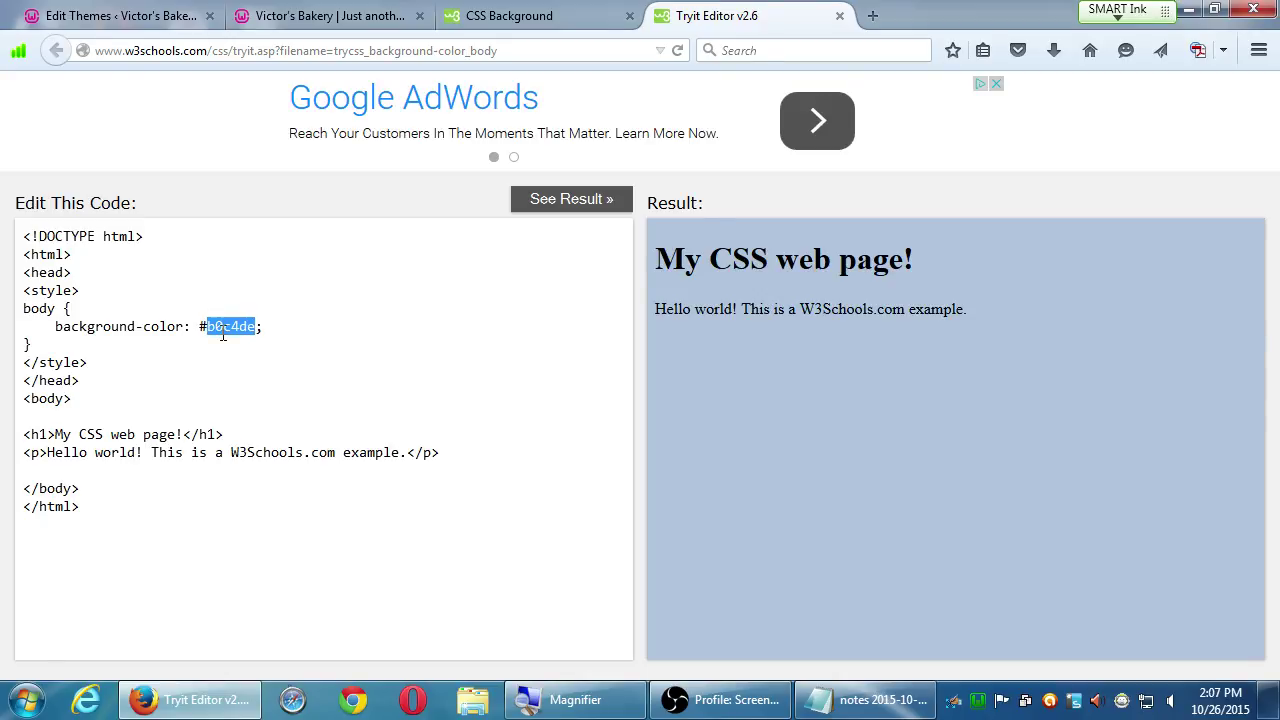
{"action": "key", "text": "BackSpace"}
{"action": "key", "text": "BackSpace"}
{"action": "type", "text": "po"}
{"action": "key", "text": "BackSpace"}
{"action": "type", "text": "ink"}
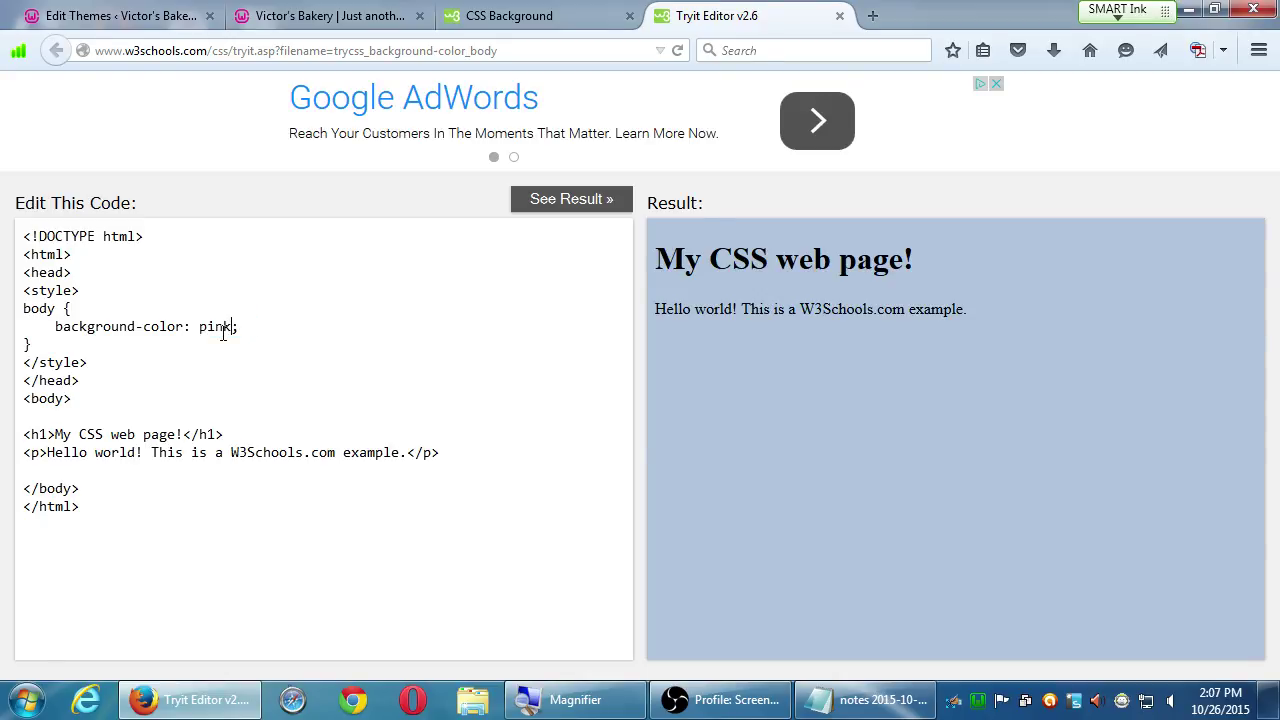
{"action": "left_click", "coordinate": [595, 205]}
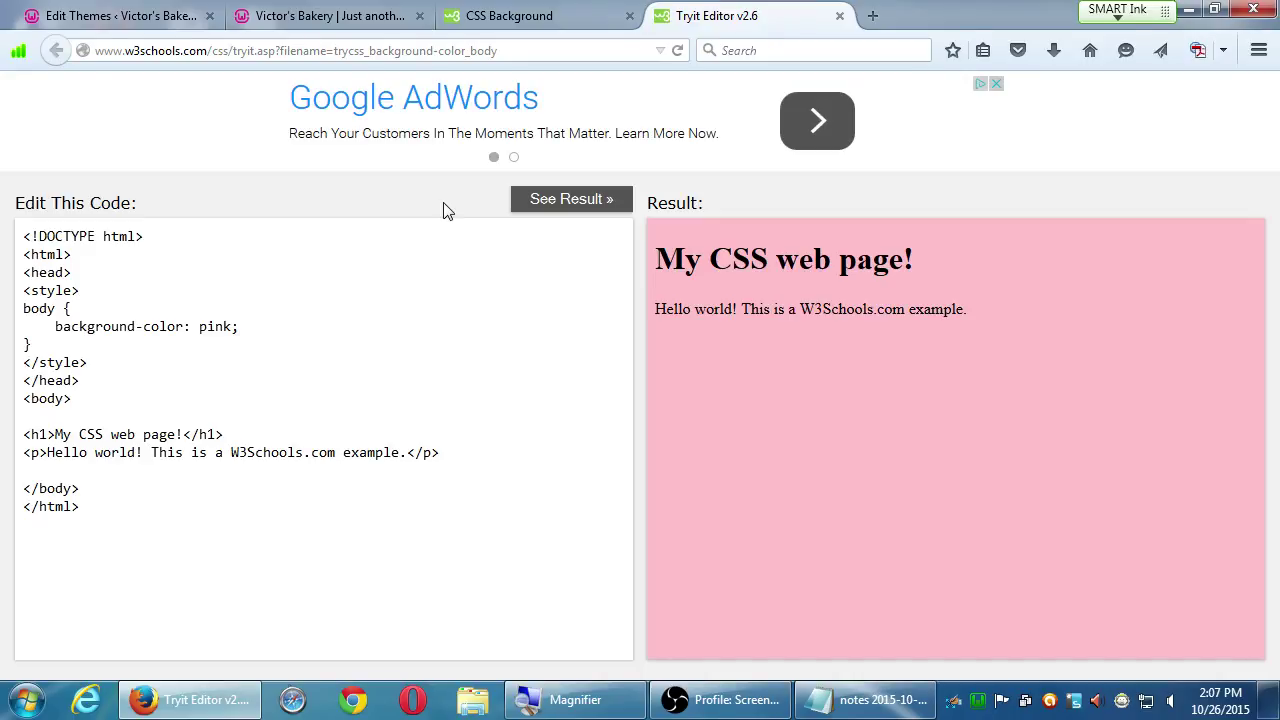
{"action": "left_click", "coordinate": [317, 327]}
{"action": "key", "text": "ctrl+shift+Left"}
{"action": "type", "text": "re"}
{"action": "key", "text": "BackSpace"}
{"action": "key", "text": "BackSpace"}
{"action": "type", "text": "erase"}
{"action": "key", "text": "BackSpace"}
{"action": "key", "text": "BackSpace"}
{"action": "key", "text": "BackSpace"}
{"action": "key", "text": "BackSpace"}
{"action": "key", "text": "BackSpace"}
{"action": "type", "text": "abc"}
{"action": "key", "text": "Right"}
{"action": "key", "text": "Return"}
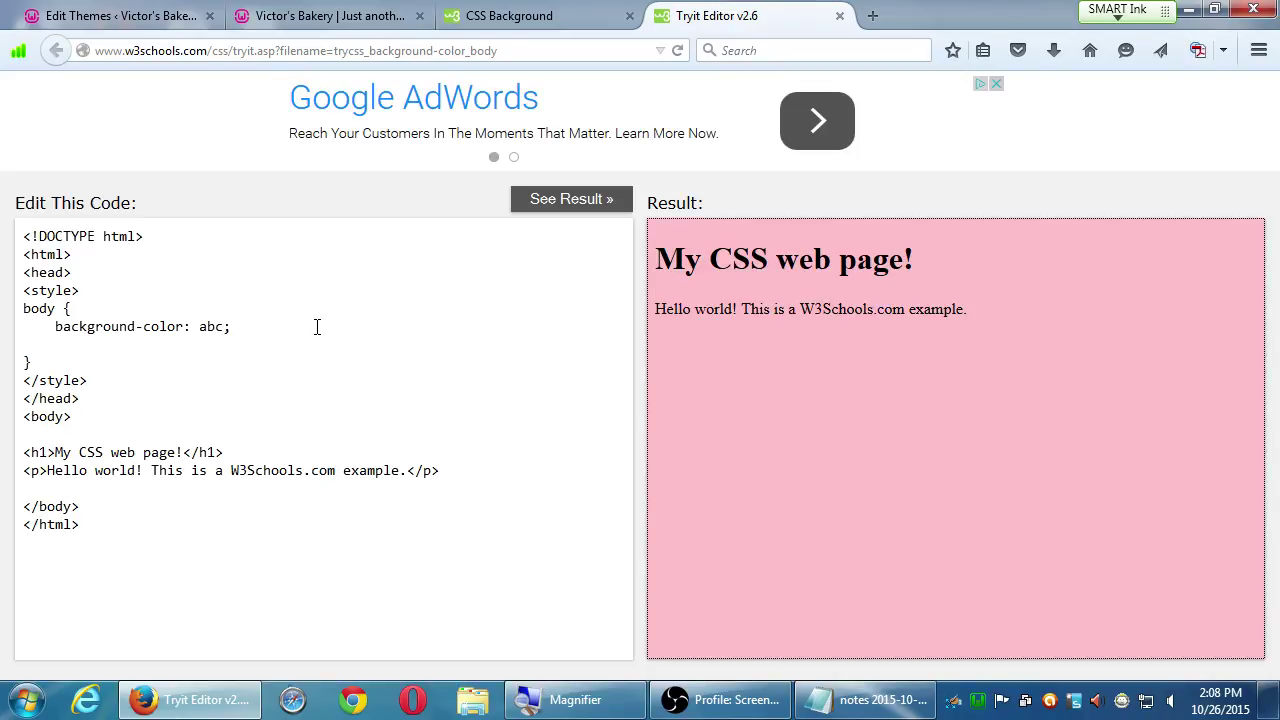
{"action": "left_click", "coordinate": [225, 343]}
{"action": "type", "text": "stewardesses"}
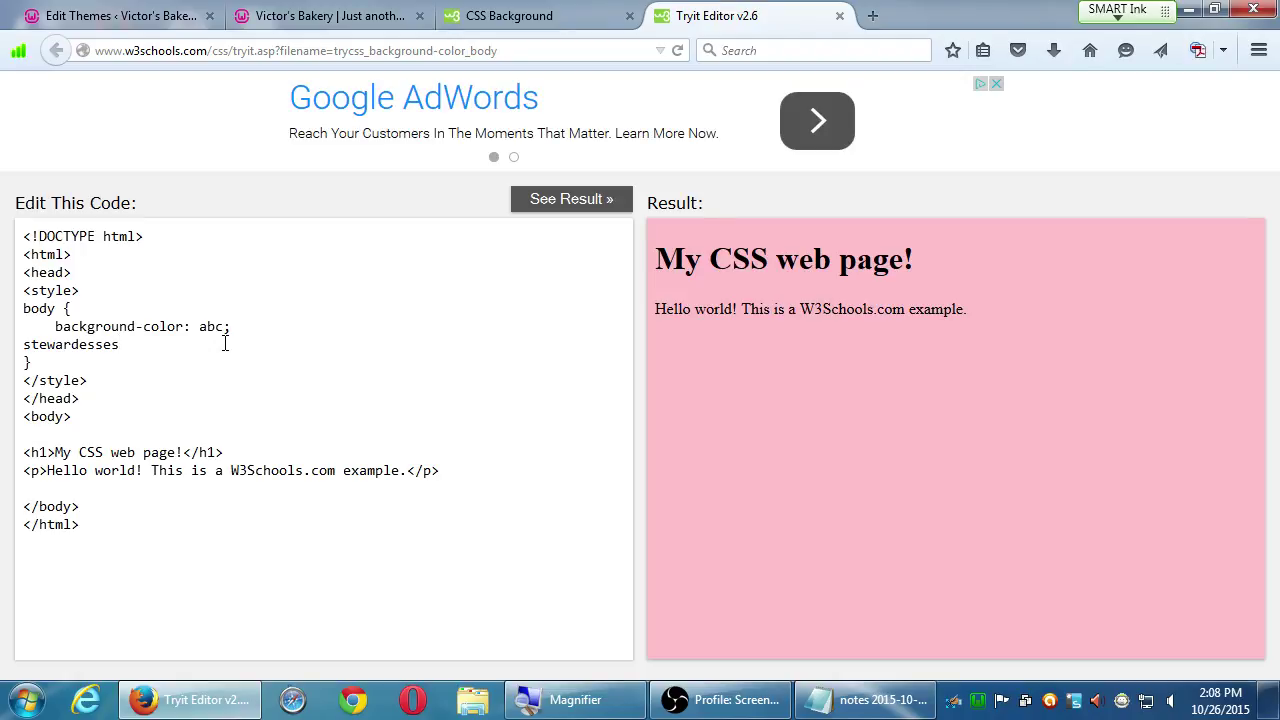
{"action": "key", "text": "BackSpace"}
{"action": "key", "text": "BackSpace"}
{"action": "key", "text": "BackSpace"}
{"action": "key", "text": "BackSpace"}
{"action": "key", "text": "BackSpace"}
{"action": "key", "text": "BackSpace"}
{"action": "key", "text": "BackSpace"}
{"action": "key", "text": "BackSpace"}
{"action": "key", "text": "BackSpace"}
{"action": "key", "text": "BackSpace"}
{"action": "key", "text": "BackSpace"}
{"action": "key", "text": "BackSpace"}
{"action": "key", "text": "BackSpace"}
{"action": "key", "text": "BackSpace"}
{"action": "key", "text": "BackSpace"}
{"action": "key", "text": "BackSpace"}
{"action": "key", "text": "BackSpace"}
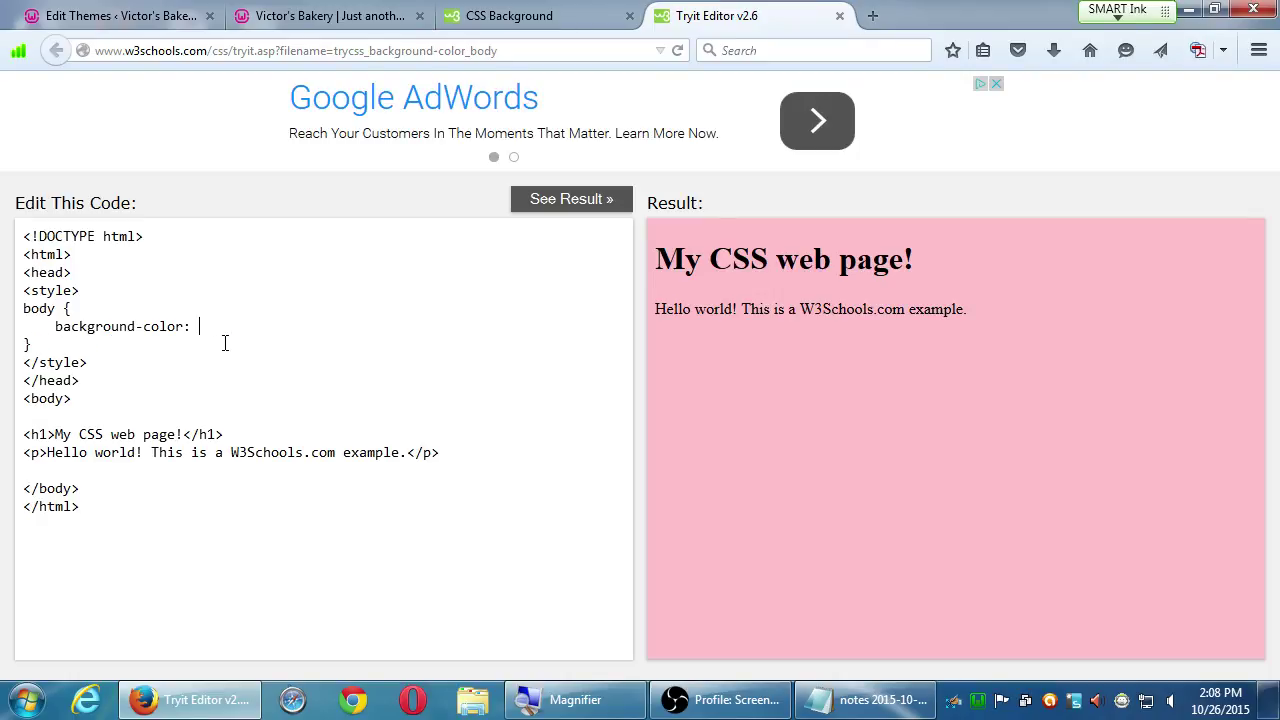
{"action": "type", "text": "pink;"}
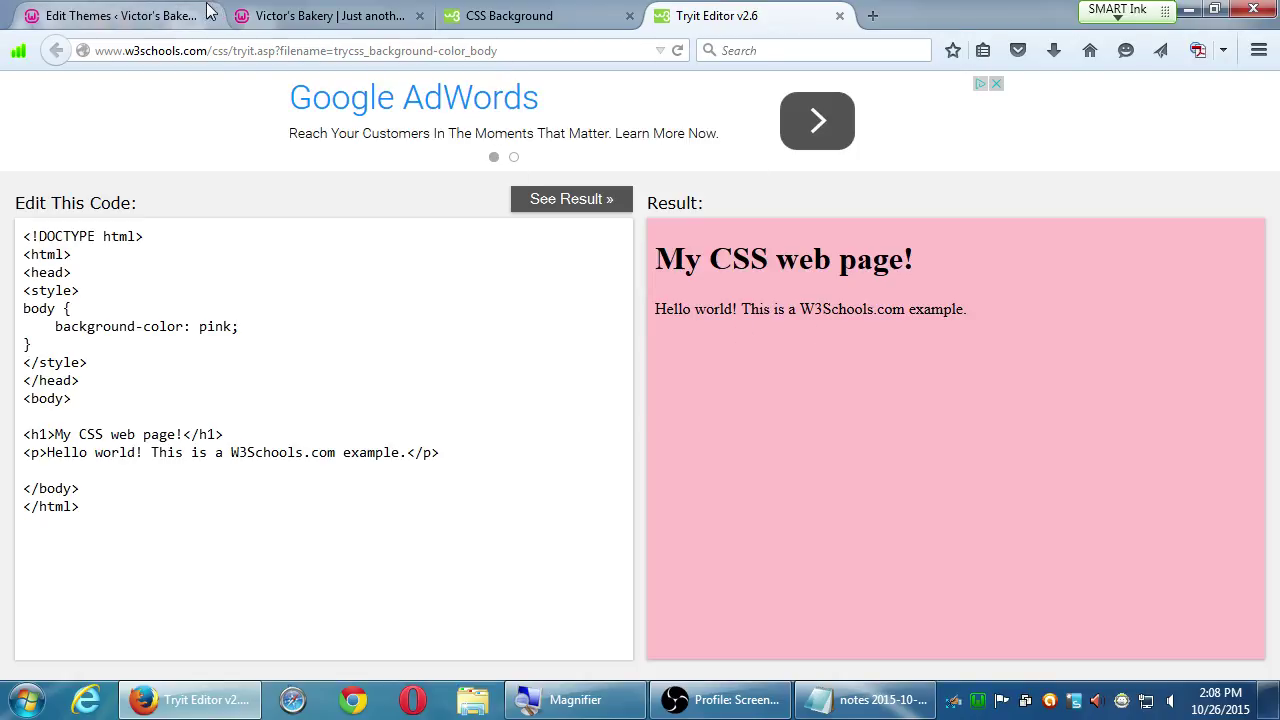
- Go back to the WordPress theme editor and scroll to the pink copyright span at the end of footer.php
{"action": "left_click", "coordinate": [100, 18]}
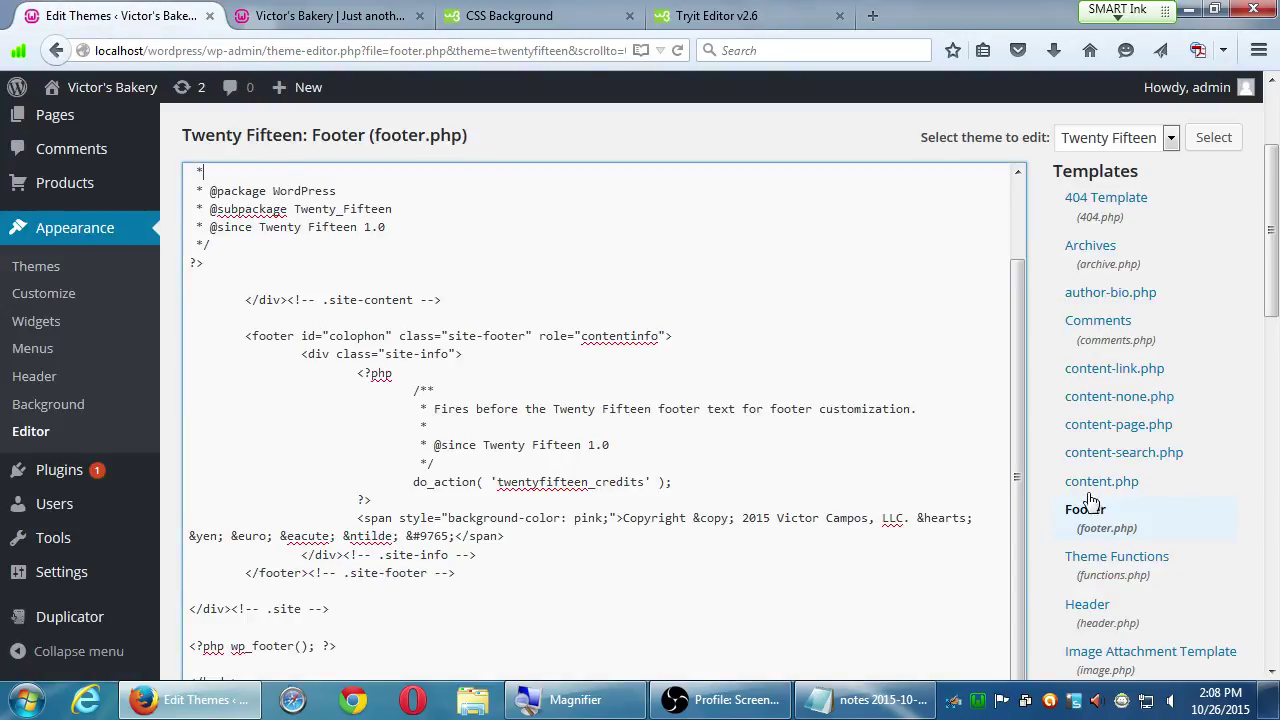
{"action": "scroll", "coordinate": [1205, 540], "scroll_direction": "down", "scroll_amount": 3}
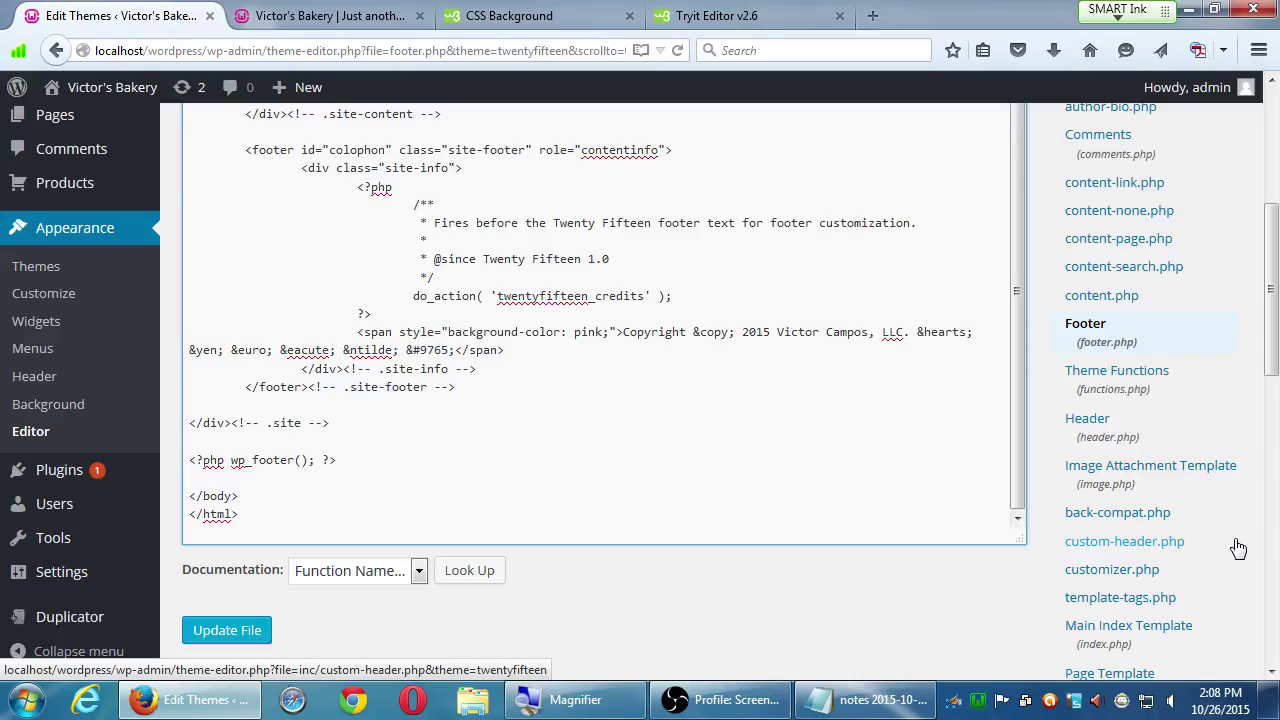
{"action": "left_click", "coordinate": [878, 699]}
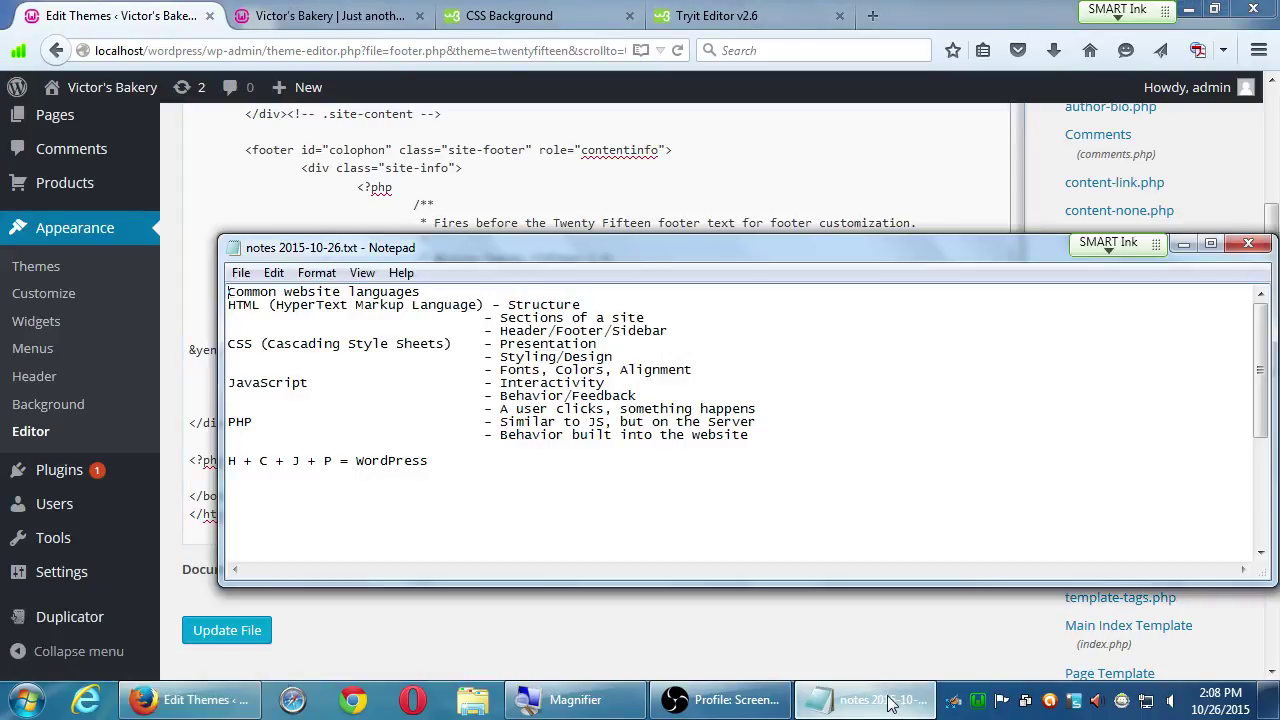
{"action": "double_click", "coordinate": [236, 423]}
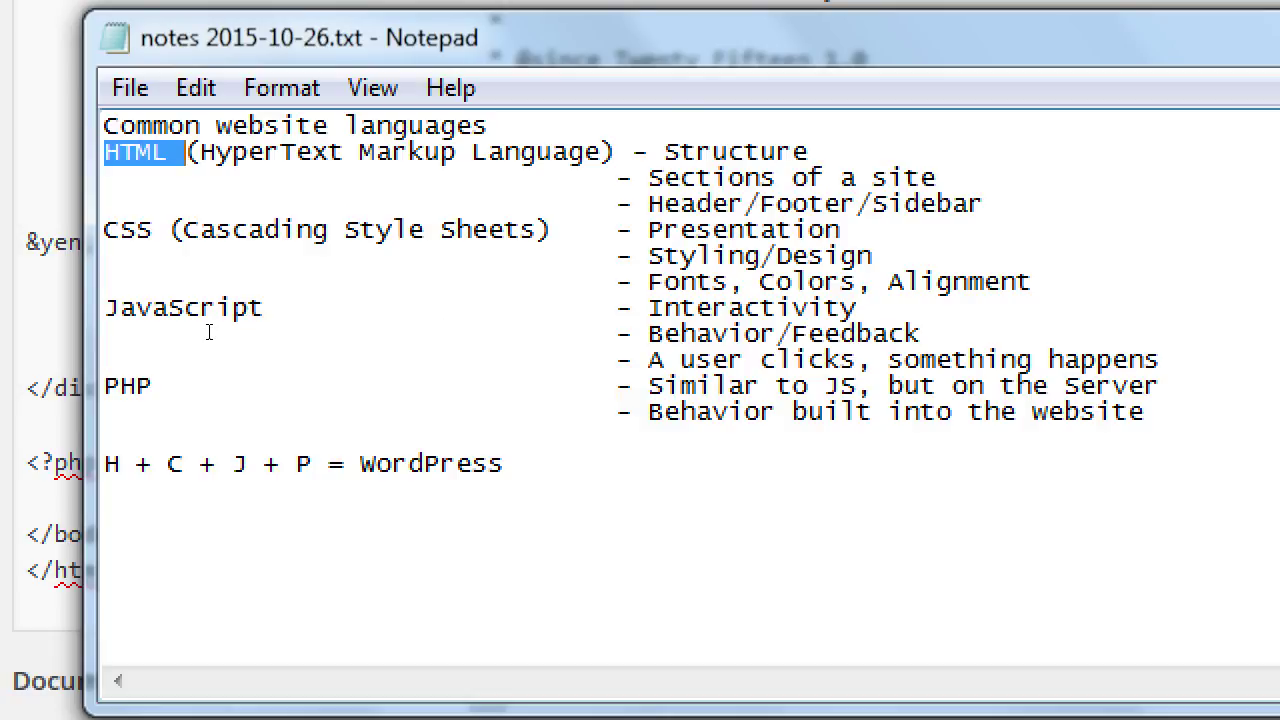
{"action": "key", "text": "alt+Tab"}
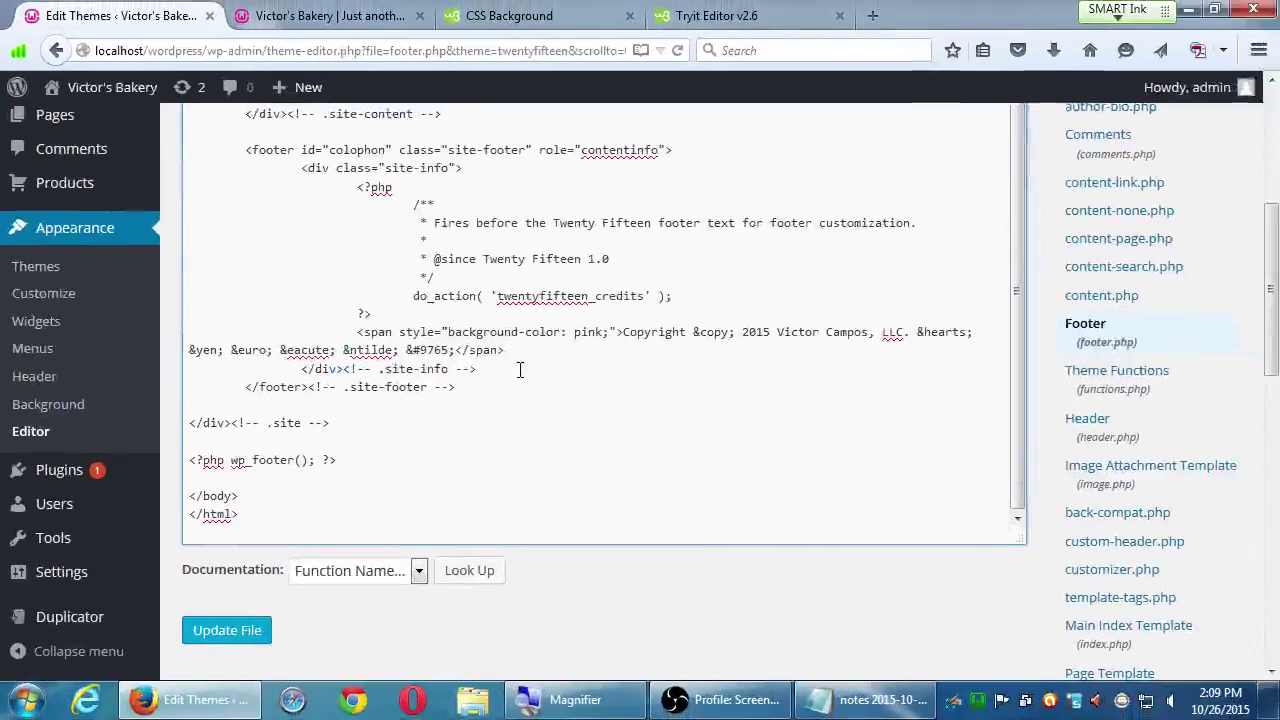
- Switch to the Victor's Bakery front-end tab to see the pink-highlighted copyright footer
{"action": "key", "text": "ctrl+Tab"}
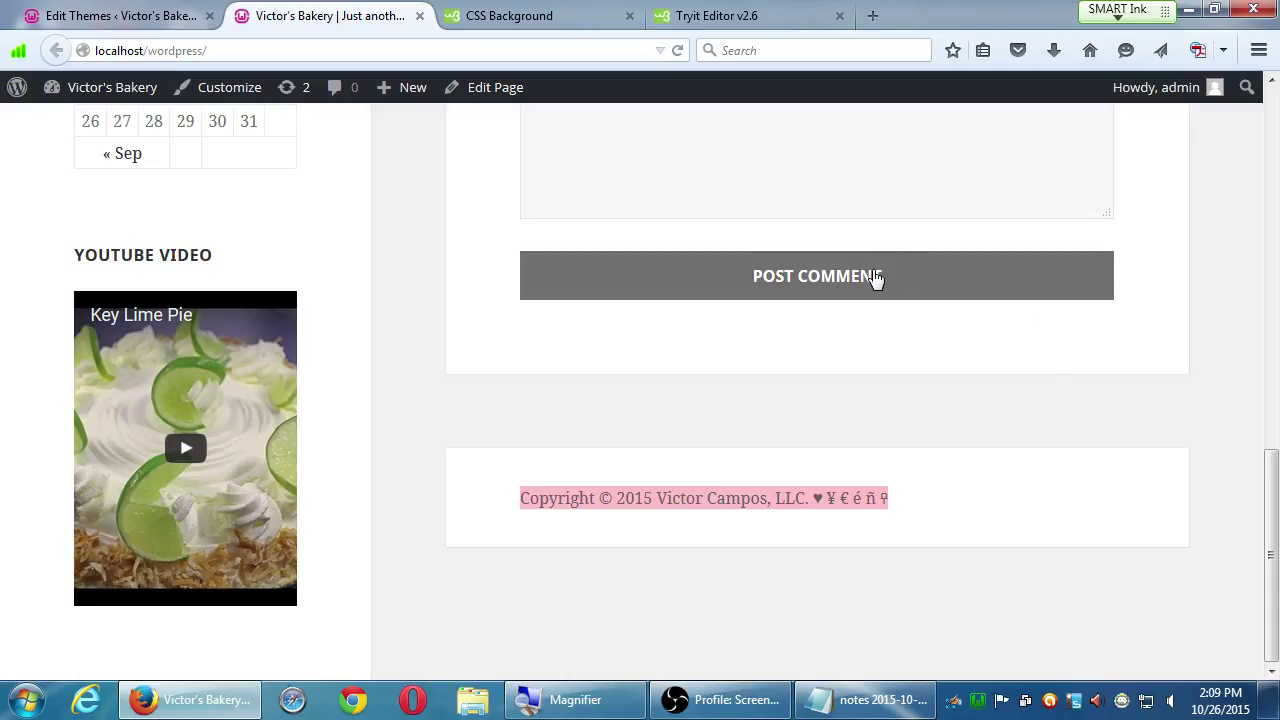
{"action": "scroll", "coordinate": [1194, 320], "scroll_direction": "up", "scroll_amount": 2}
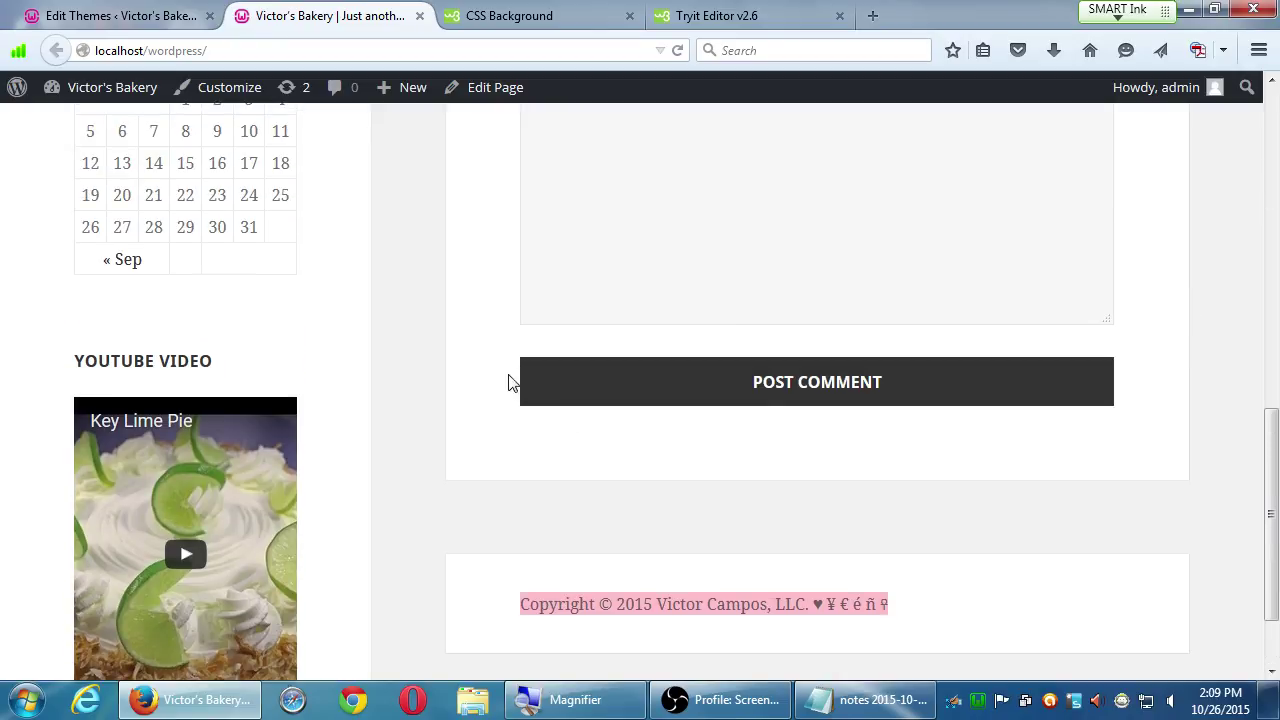
{"action": "left_click", "coordinate": [120, 15]}
{"action": "scroll", "coordinate": [1184, 515], "scroll_direction": "down", "scroll_amount": 10}
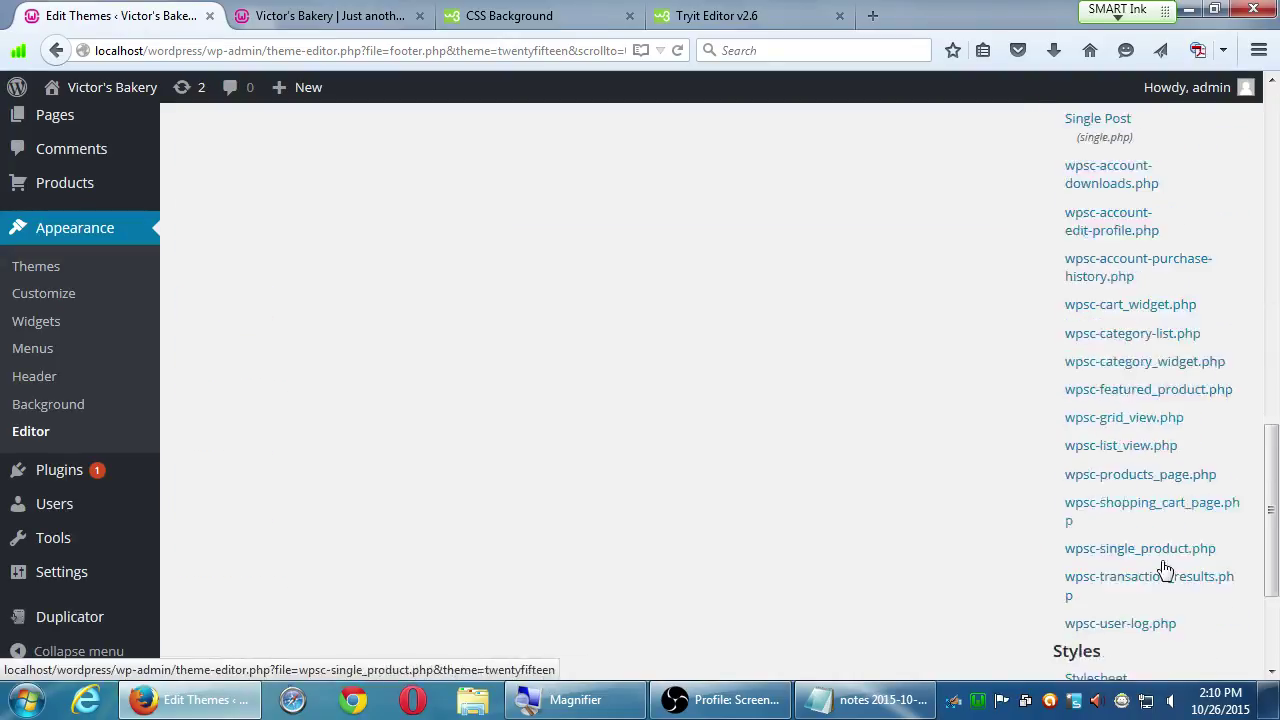
{"action": "scroll", "coordinate": [1100, 571], "scroll_direction": "up", "scroll_amount": 10}
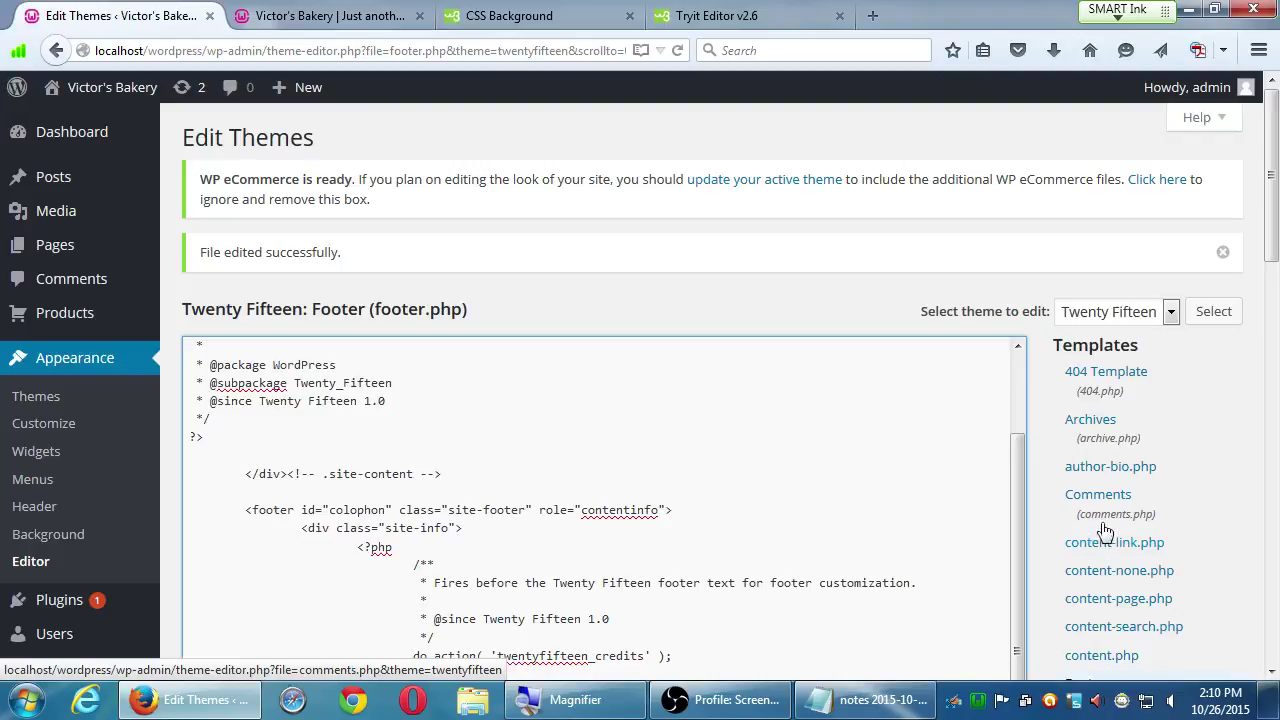
{"action": "scroll", "coordinate": [1103, 530], "scroll_direction": "down", "scroll_amount": 3}
{"action": "scroll", "coordinate": [1200, 378], "scroll_direction": "down", "scroll_amount": 1}
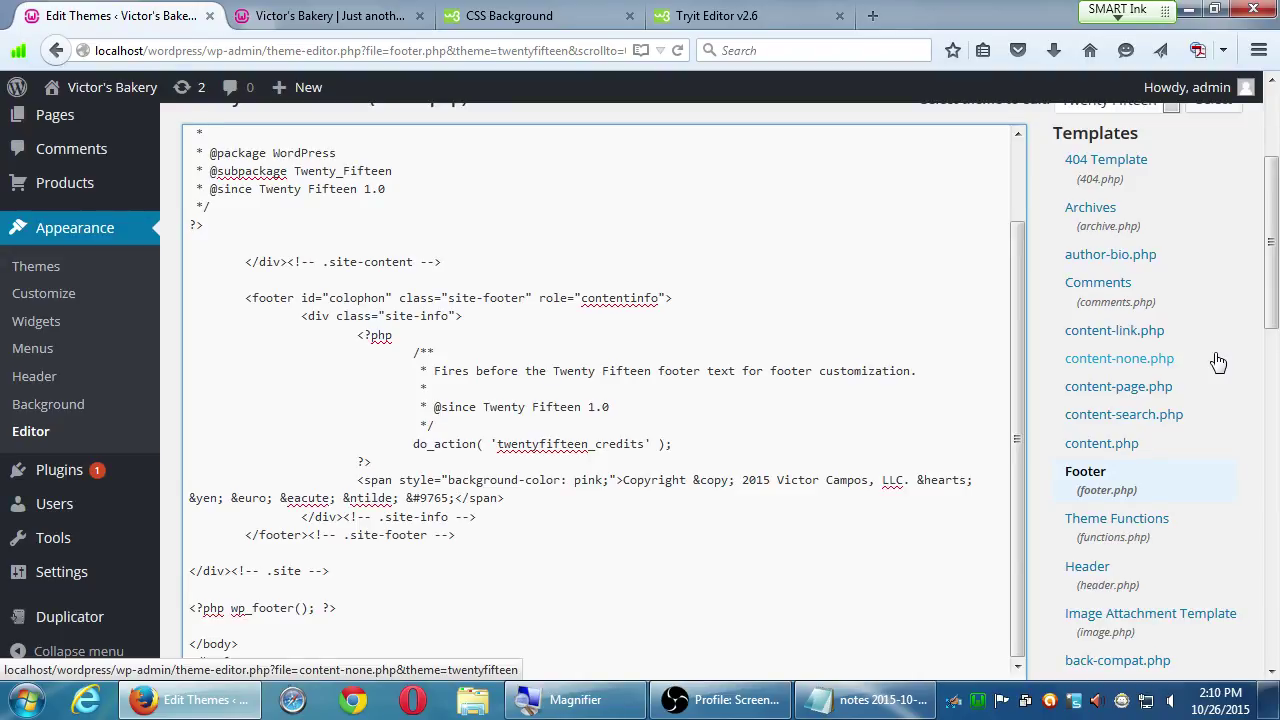
{"action": "scroll", "coordinate": [1123, 443], "scroll_direction": "down", "scroll_amount": 8}
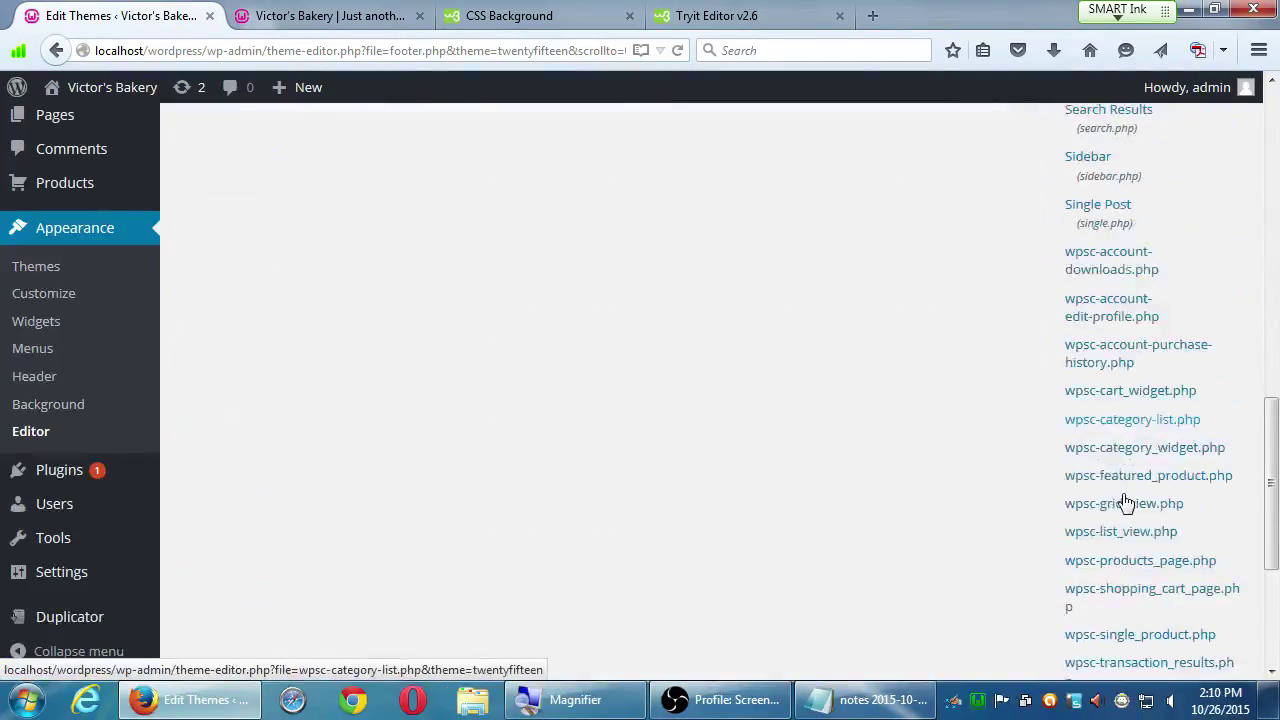
{"action": "scroll", "coordinate": [1125, 502], "scroll_direction": "down", "scroll_amount": 4}
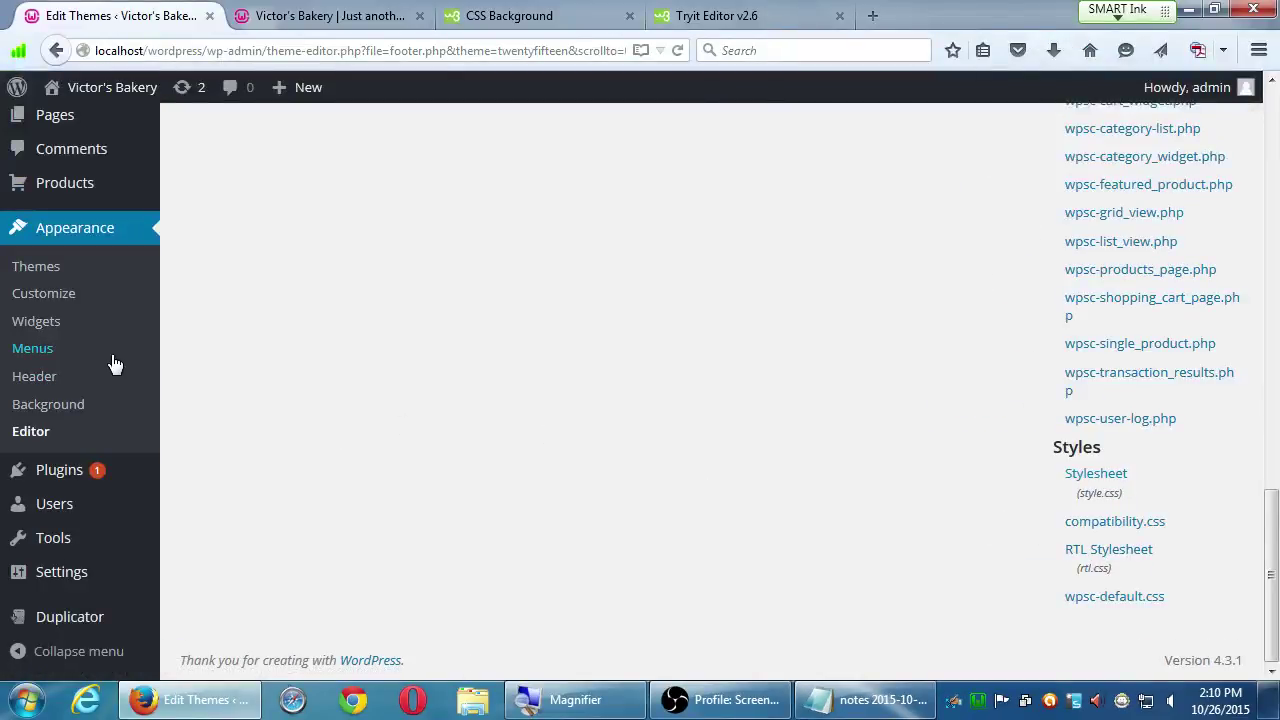
- Go through Appearance > Menus, then Appearance > Editor to show Twenty Fifteen's style.css
{"action": "left_click", "coordinate": [105, 357]}
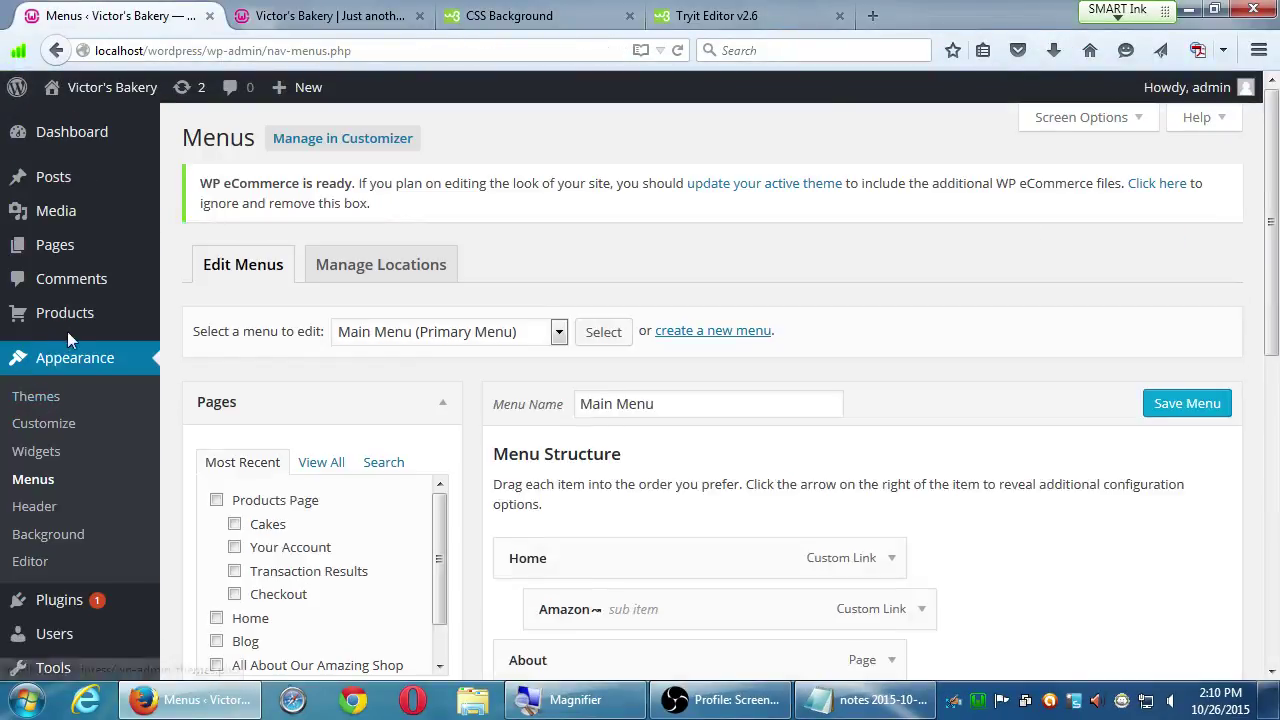
{"action": "left_click", "coordinate": [35, 561]}
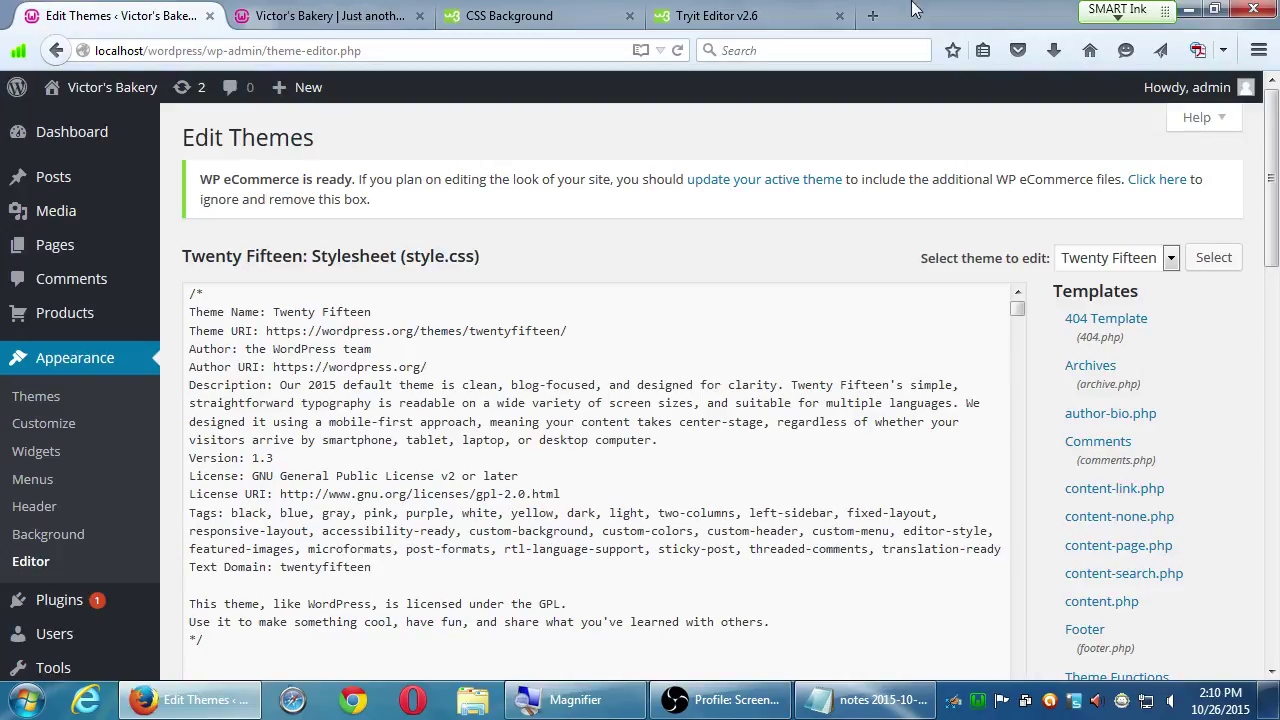
{"action": "left_click", "coordinate": [1121, 329]}
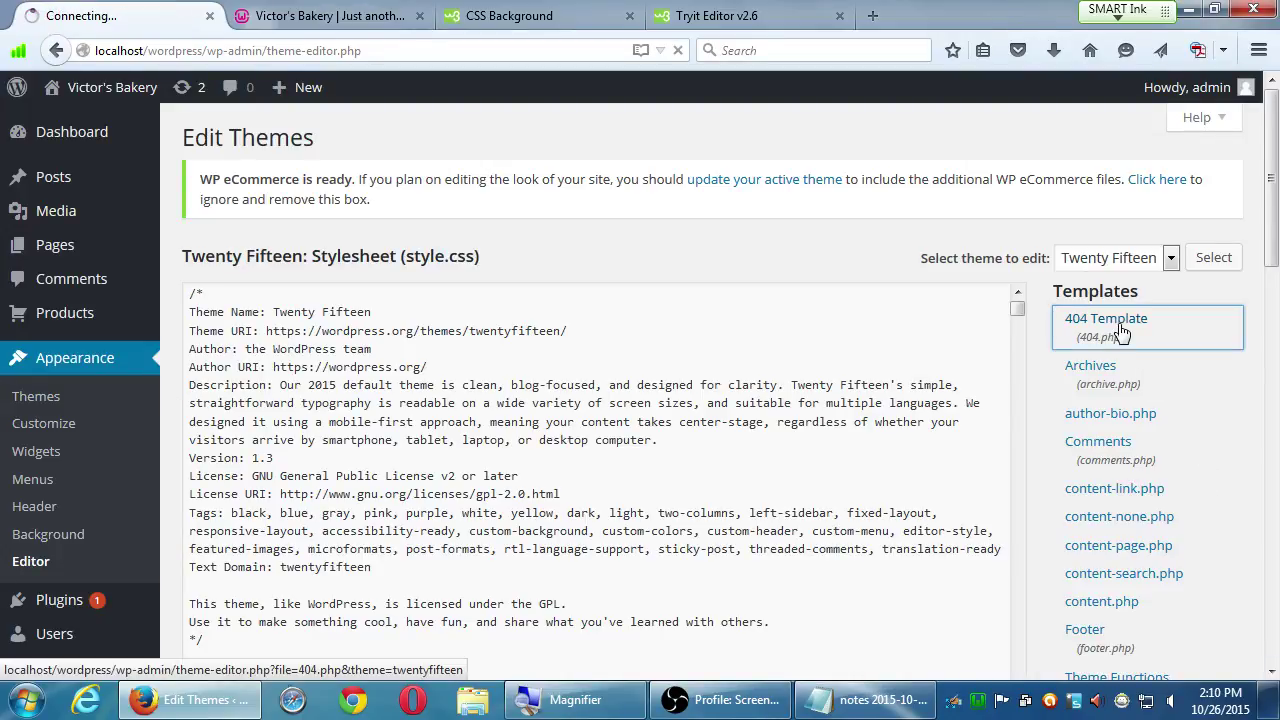
{"action": "left_click_drag", "start_coordinate": [190, 255], "coordinate": [381, 258]}
{"action": "left_click", "coordinate": [340, 258]}
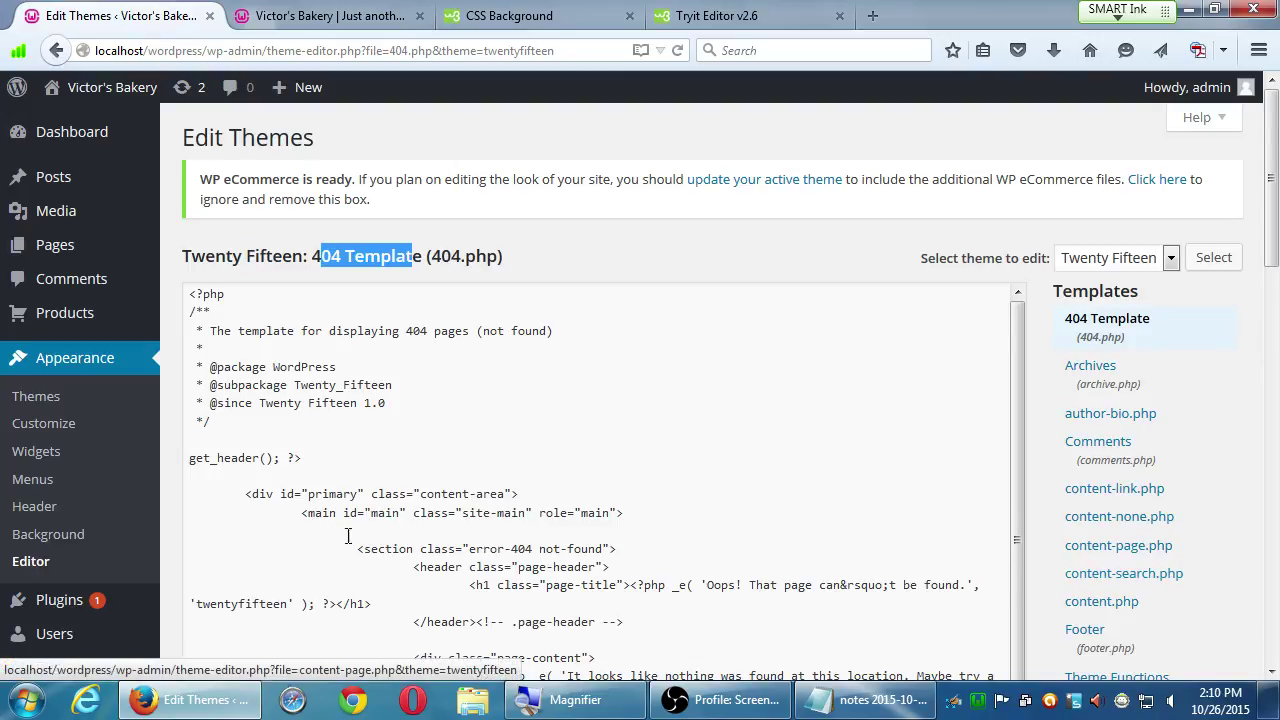
{"action": "left_click", "coordinate": [34, 563]}
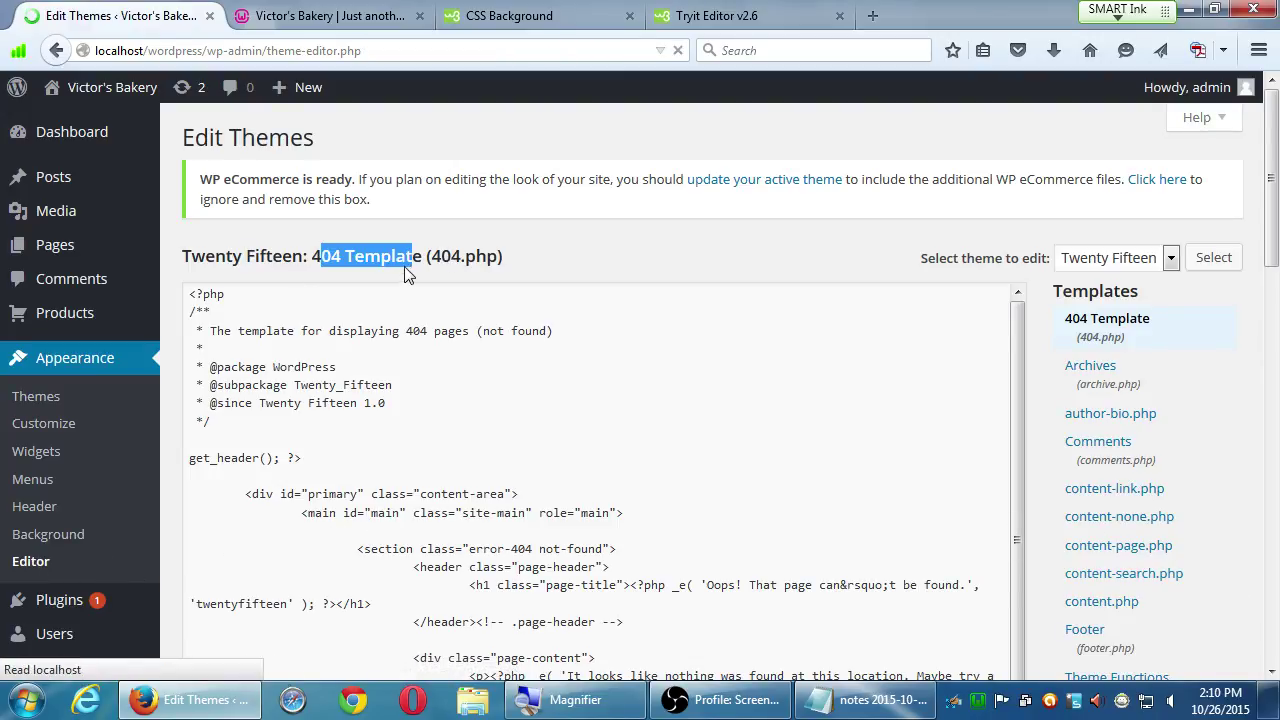
{"action": "double_click", "coordinate": [420, 258]}
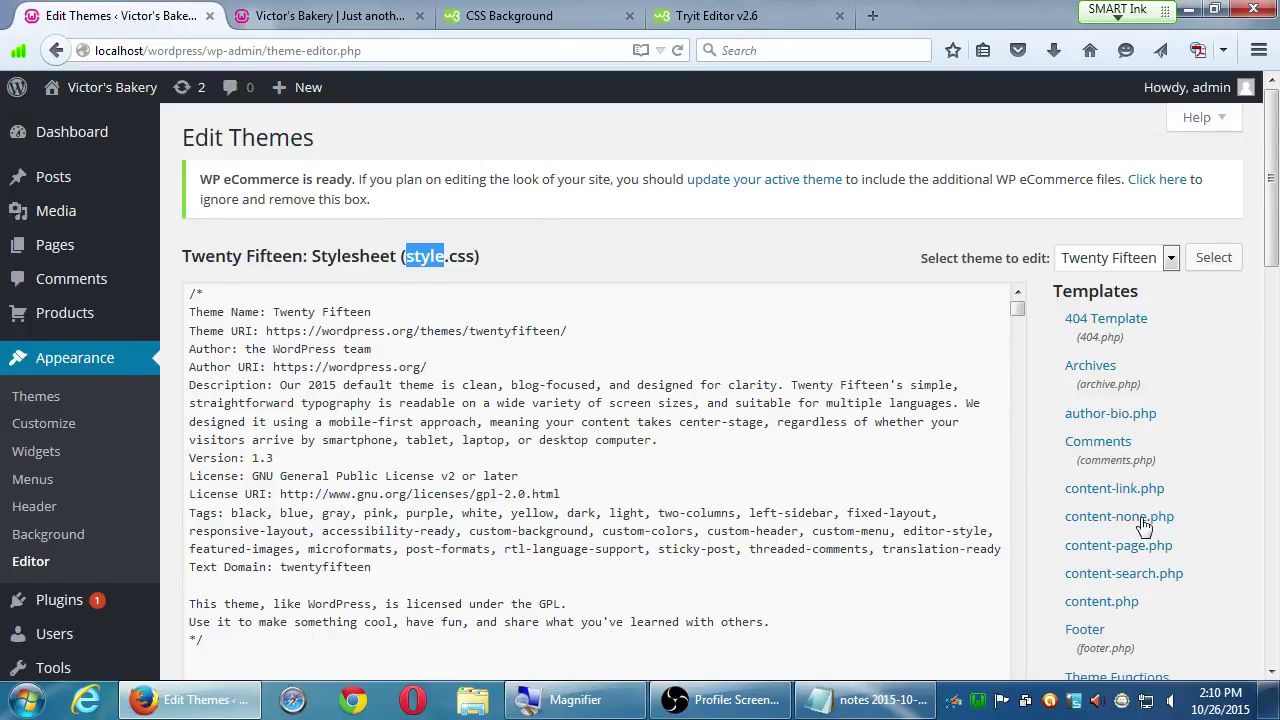
{"action": "scroll", "coordinate": [1160, 540], "scroll_direction": "down", "scroll_amount": 3}
{"action": "scroll", "coordinate": [1165, 545], "scroll_direction": "down", "scroll_amount": 2}
{"action": "left_click", "coordinate": [1115, 248]}
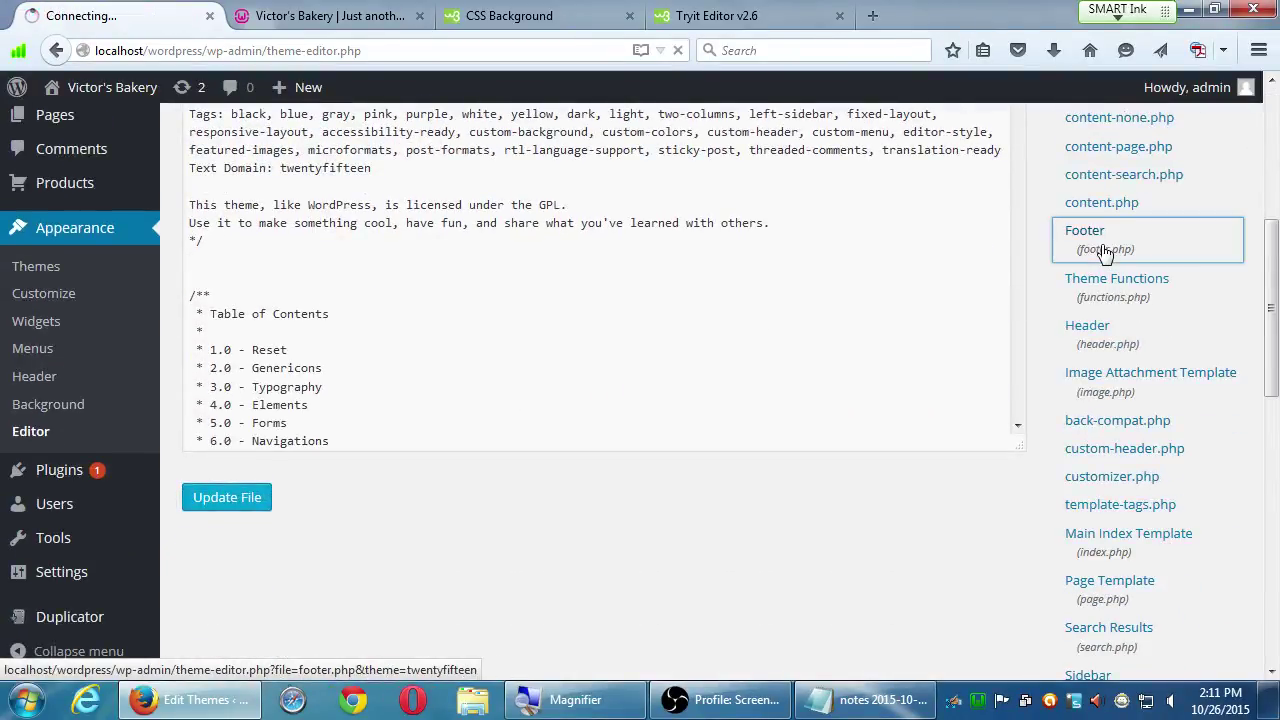
{"action": "left_click_drag", "start_coordinate": [1268, 196], "coordinate": [1265, 235]}
{"action": "left_click_drag", "start_coordinate": [1016, 248], "coordinate": [1024, 330]}
{"action": "scroll", "coordinate": [1214, 623], "scroll_direction": "down", "scroll_amount": 5}
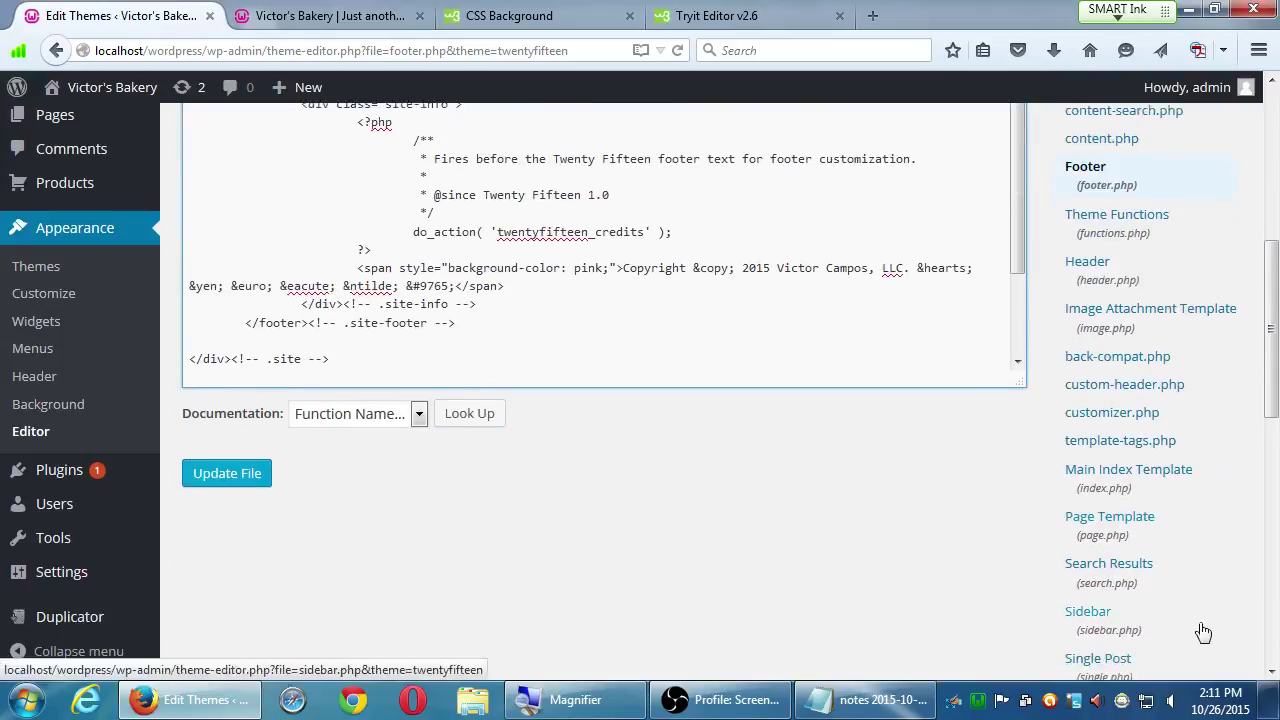
{"action": "scroll", "coordinate": [1200, 640], "scroll_direction": "down", "scroll_amount": 7}
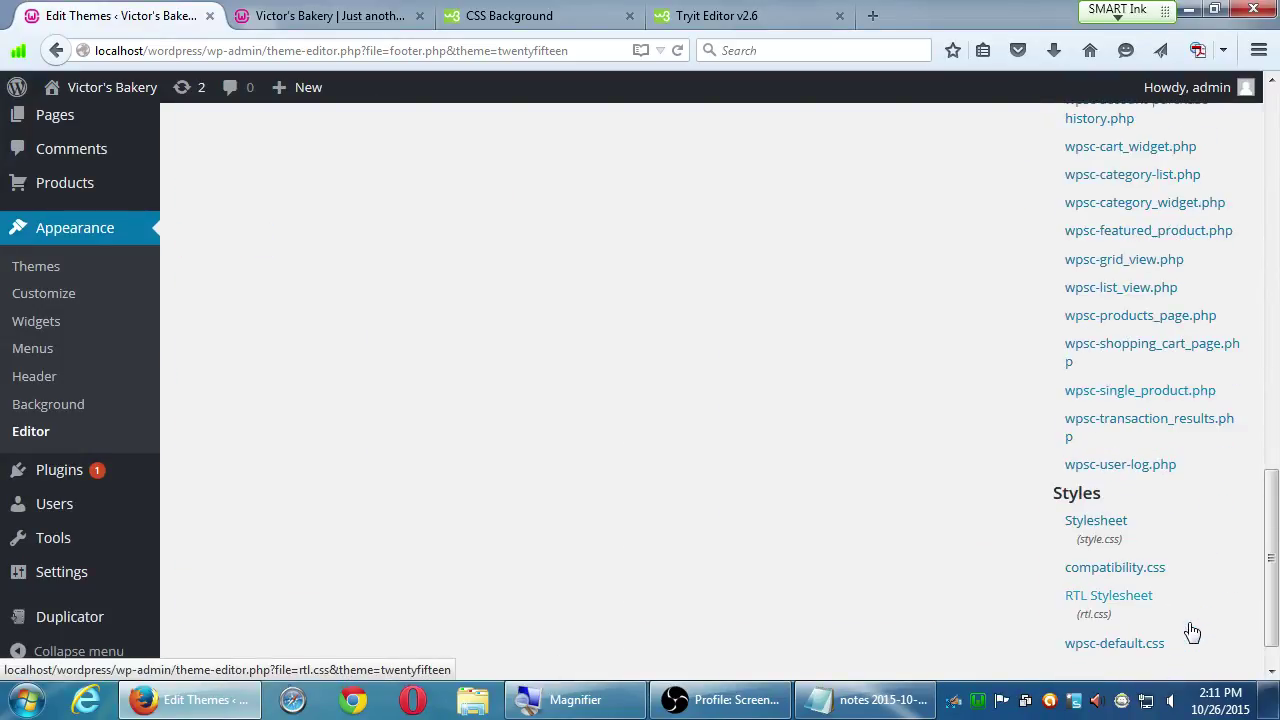
{"action": "left_click", "coordinate": [1090, 521]}
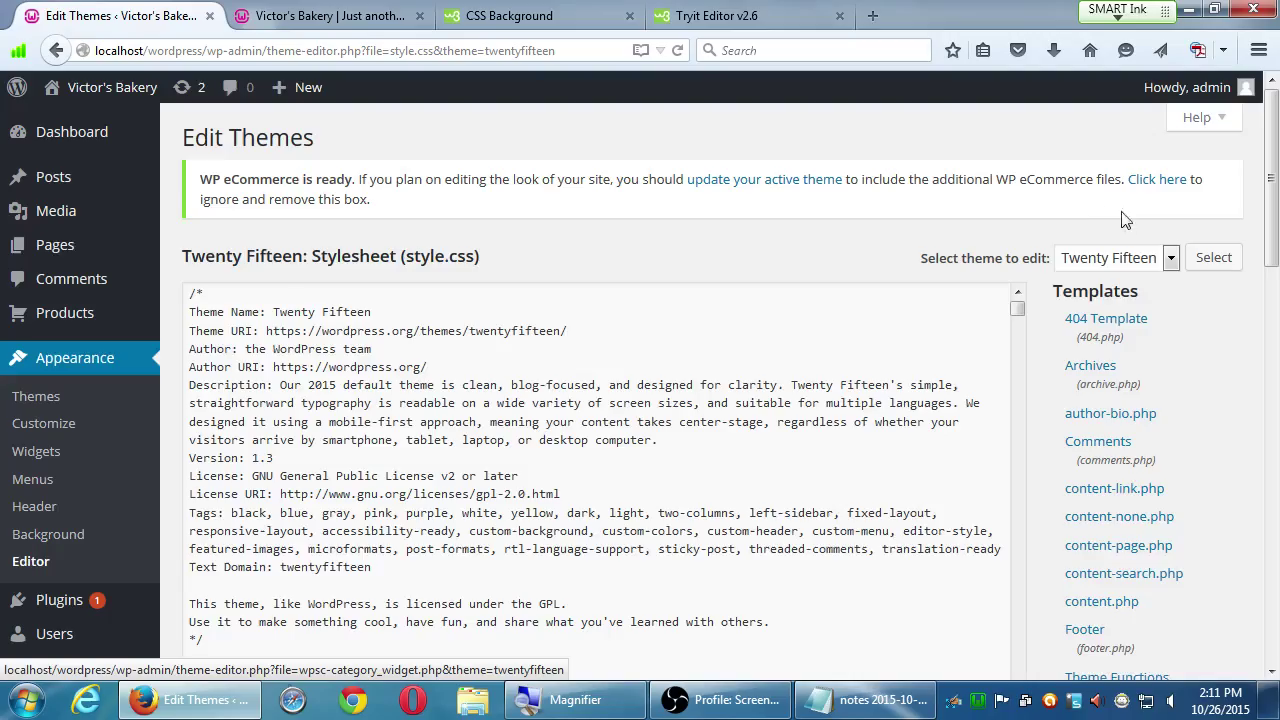
{"action": "scroll", "coordinate": [1117, 193], "scroll_direction": "down", "scroll_amount": 2}
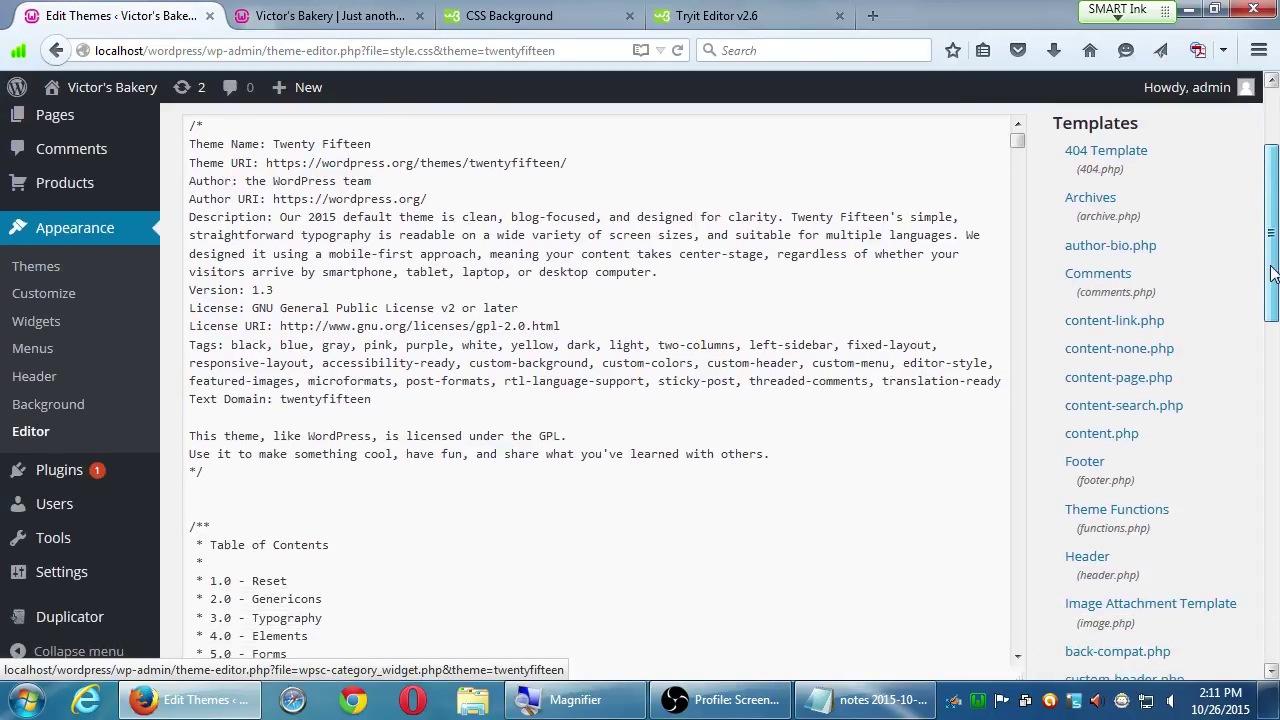
{"action": "left_click_drag", "start_coordinate": [1017, 141], "coordinate": [1016, 646]}
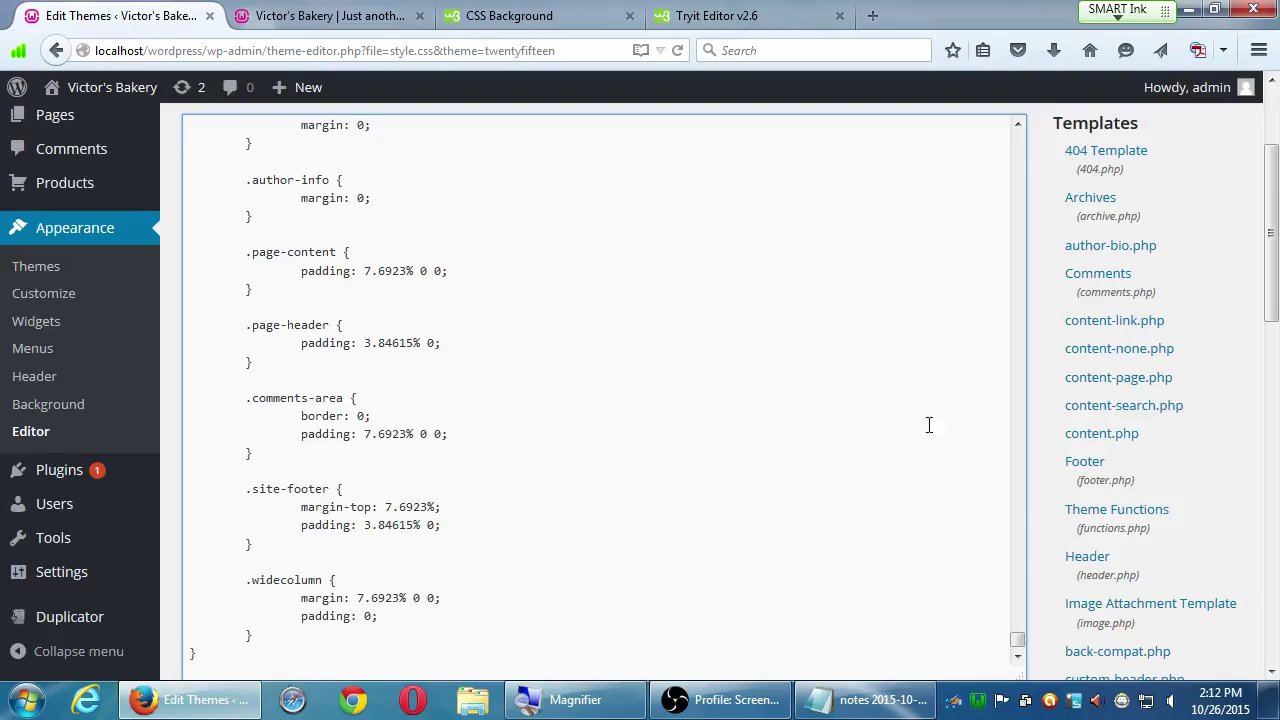
{"action": "scroll", "coordinate": [1021, 178], "scroll_direction": "up", "scroll_amount": 20}
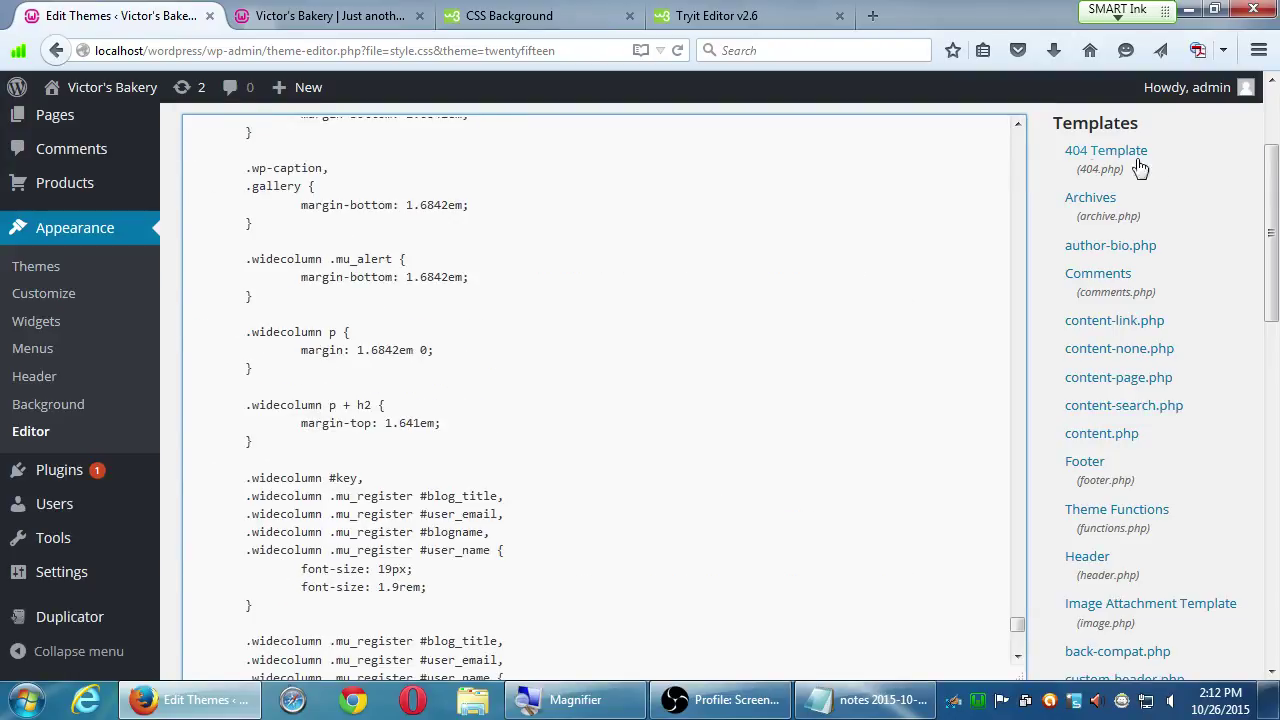
{"action": "scroll", "coordinate": [1137, 166], "scroll_direction": "up", "scroll_amount": 3}
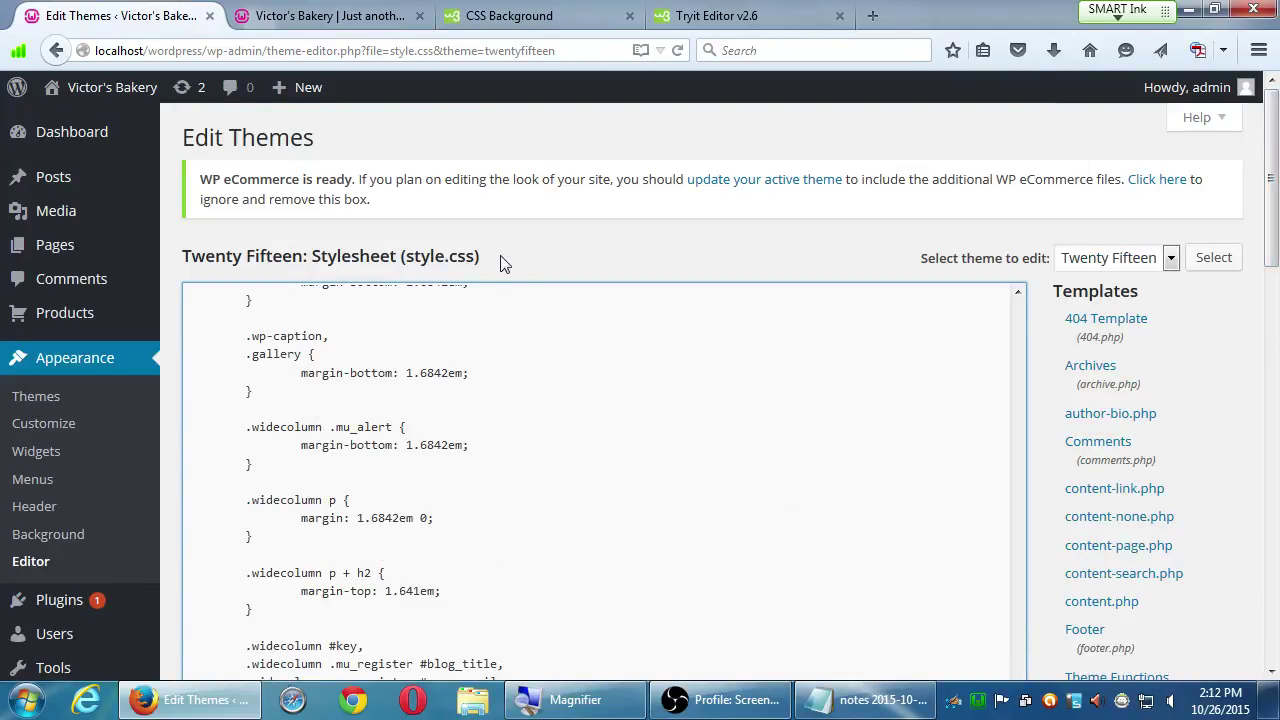
{"action": "left_click_drag", "start_coordinate": [406, 258], "coordinate": [476, 260]}
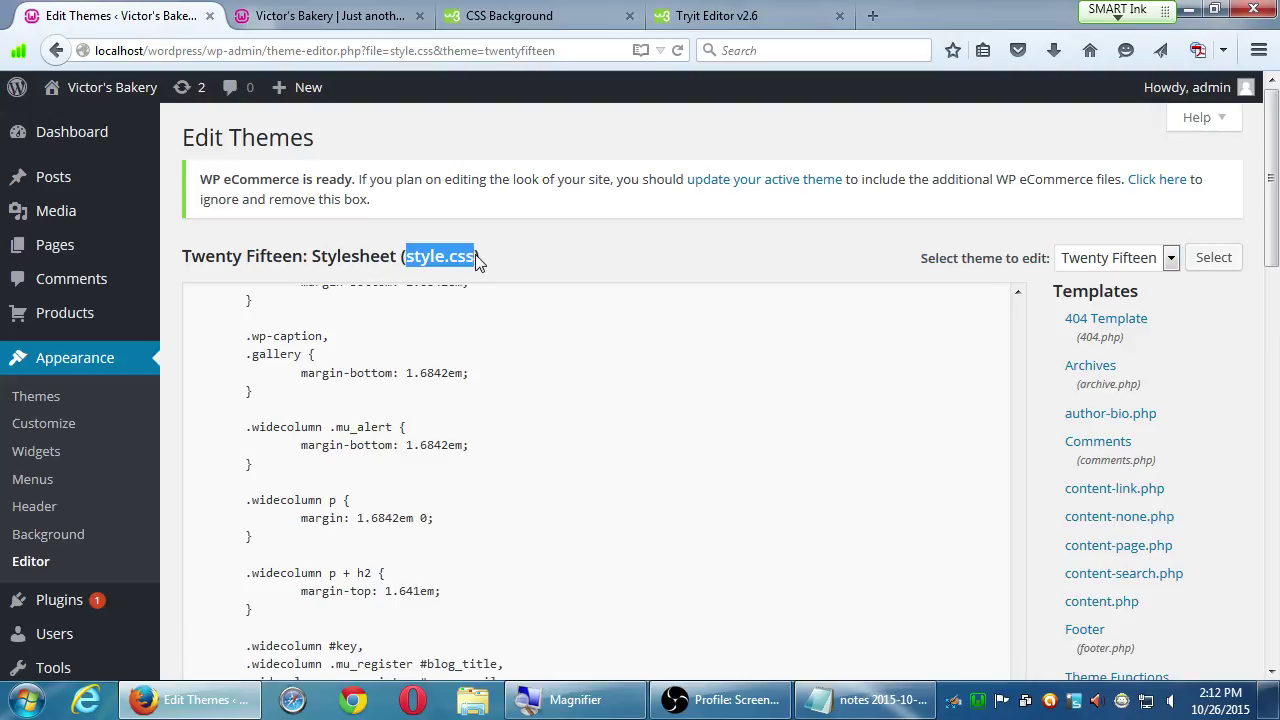
{"action": "left_click", "coordinate": [489, 257]}
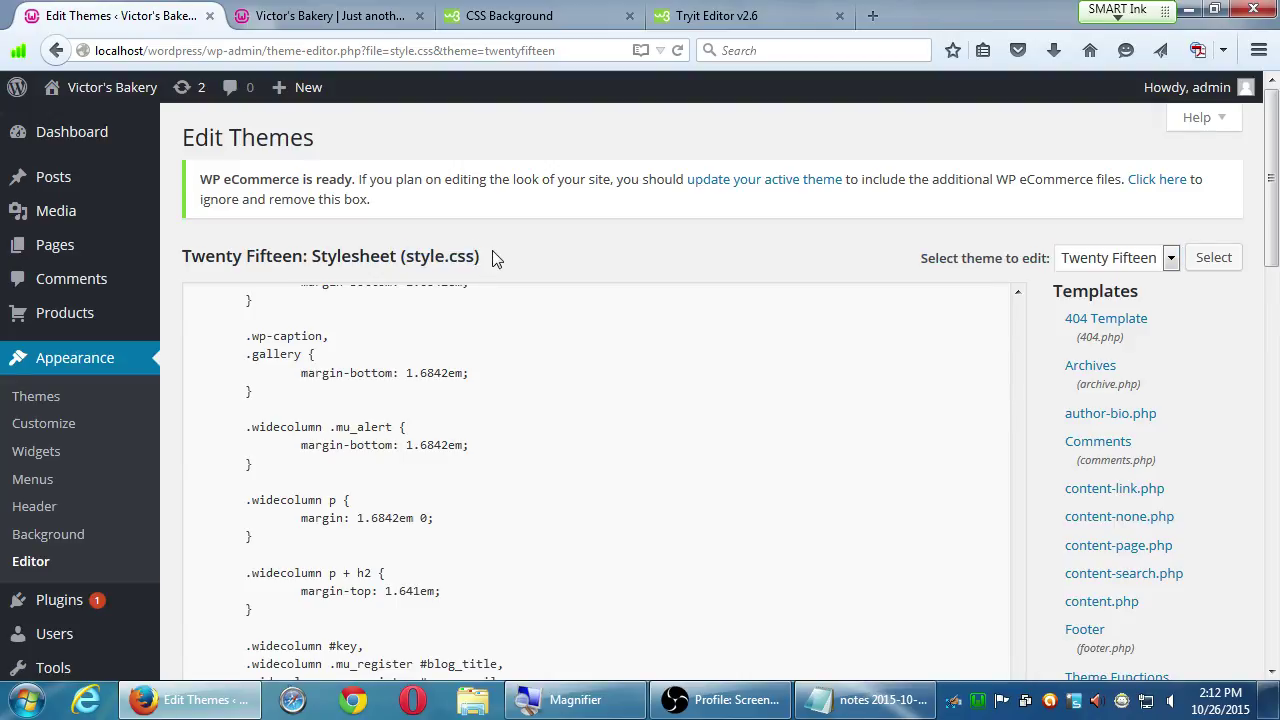
{"action": "left_click_drag", "start_coordinate": [323, 265], "coordinate": [402, 257]}
{"action": "left_click", "coordinate": [437, 253]}
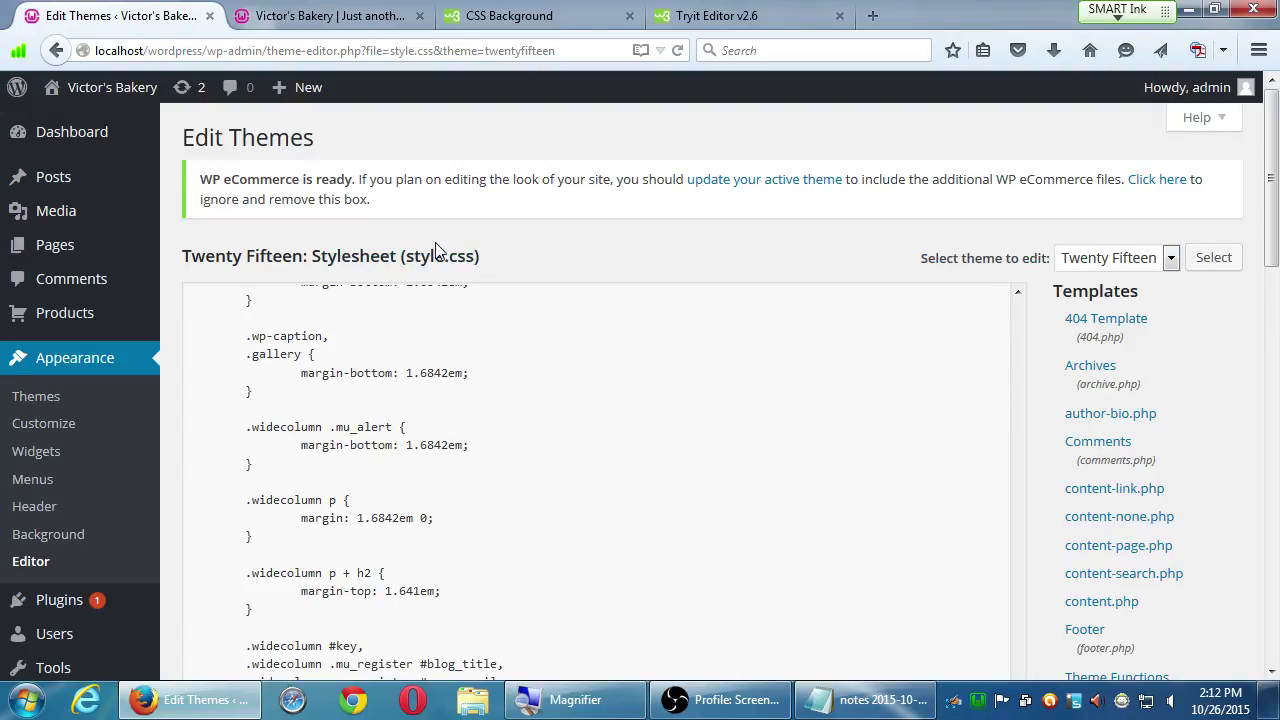
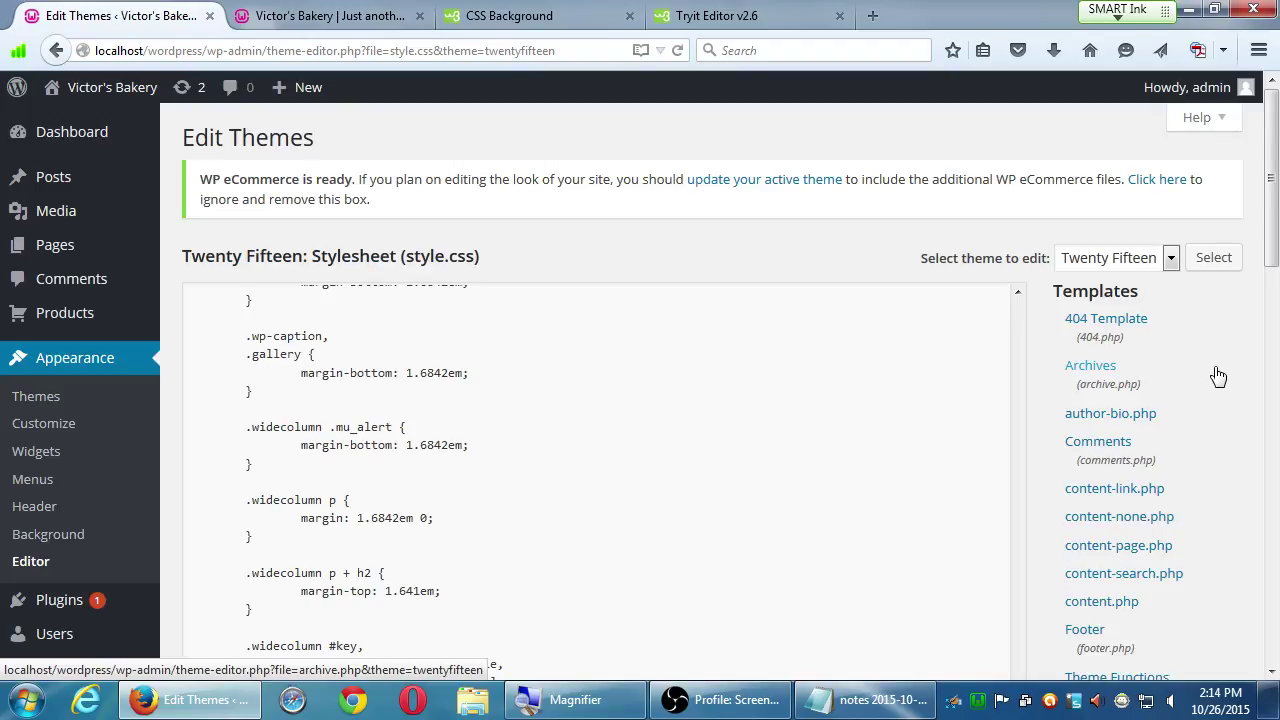
- Look through the rest of the Edit Themes file list, then close the Tryit Editor tab
{"action": "scroll", "coordinate": [1110, 530], "scroll_direction": "down", "scroll_amount": 8}
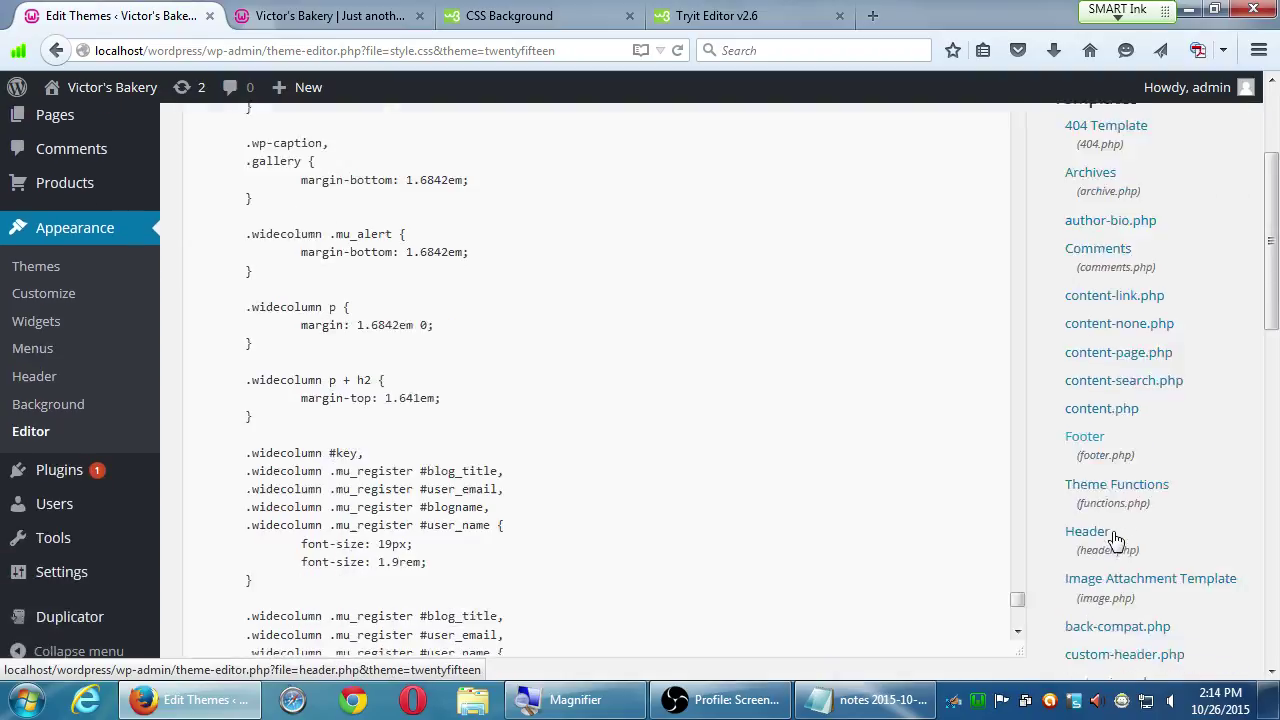
{"action": "scroll", "coordinate": [1110, 558], "scroll_direction": "down", "scroll_amount": 9}
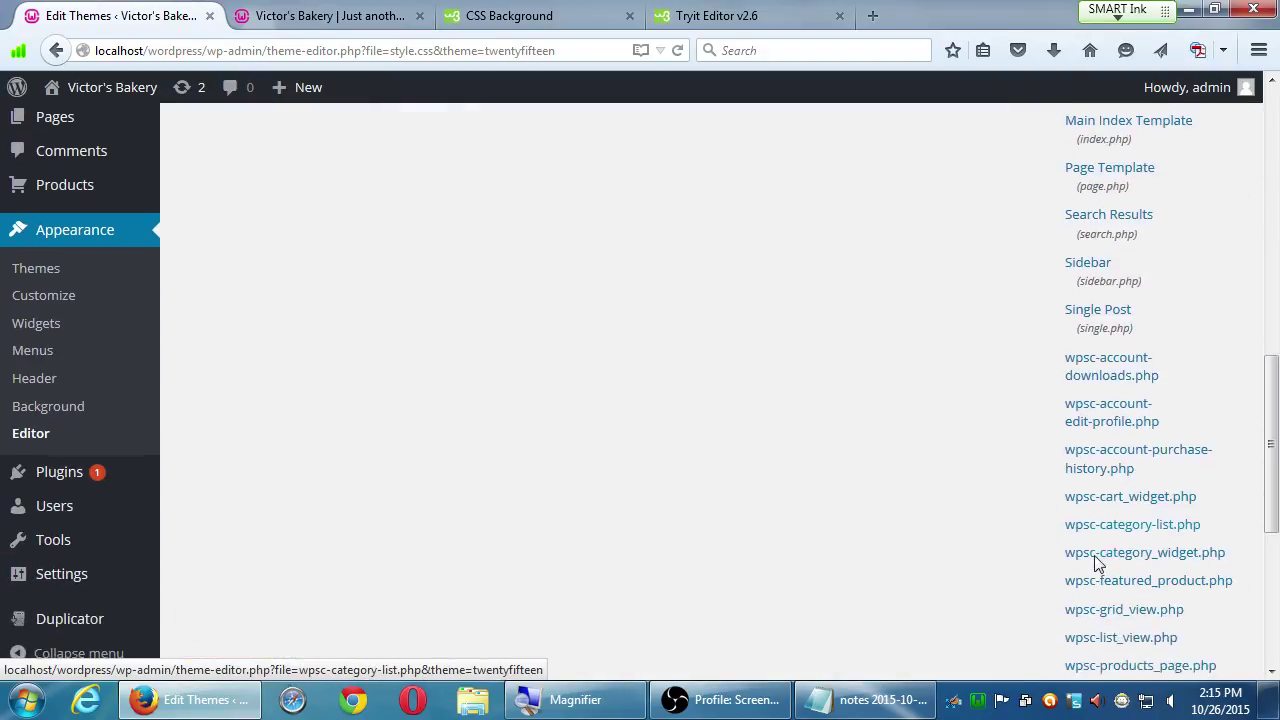
{"action": "scroll", "coordinate": [1095, 562], "scroll_direction": "down", "scroll_amount": 4}
{"action": "scroll", "coordinate": [1087, 560], "scroll_direction": "up", "scroll_amount": 4}
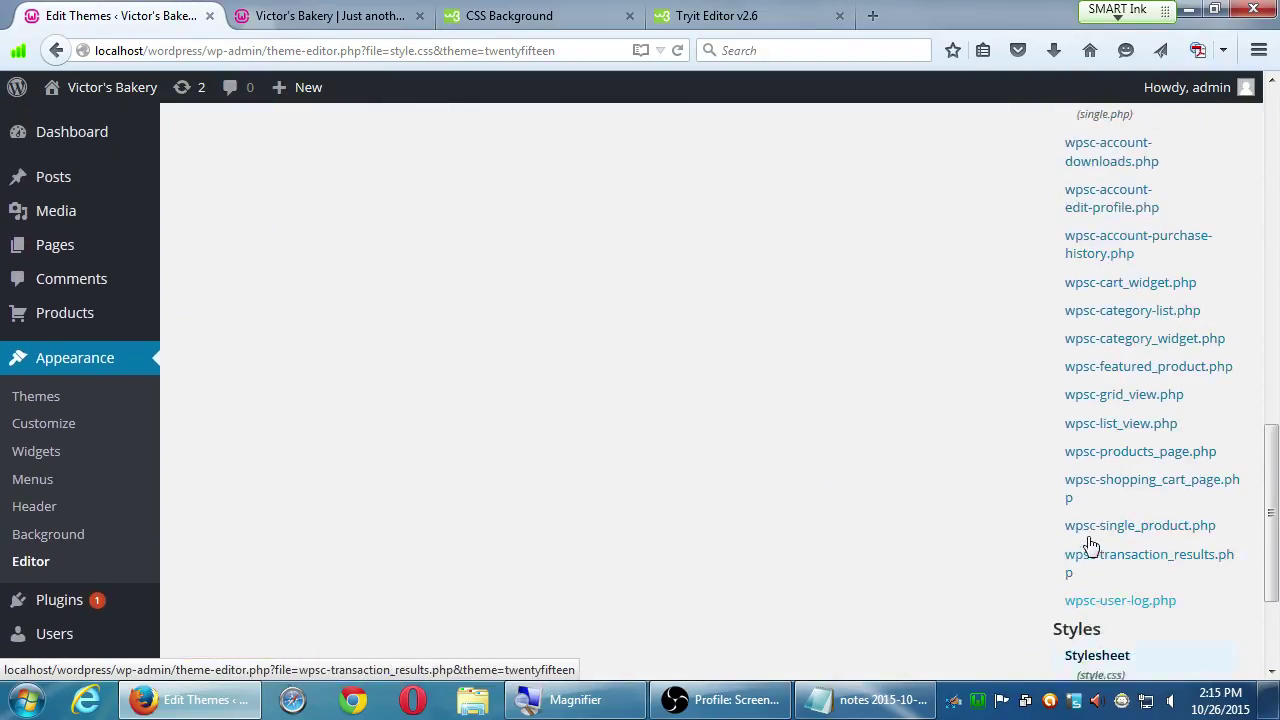
{"action": "scroll", "coordinate": [1060, 510], "scroll_direction": "up", "scroll_amount": 18}
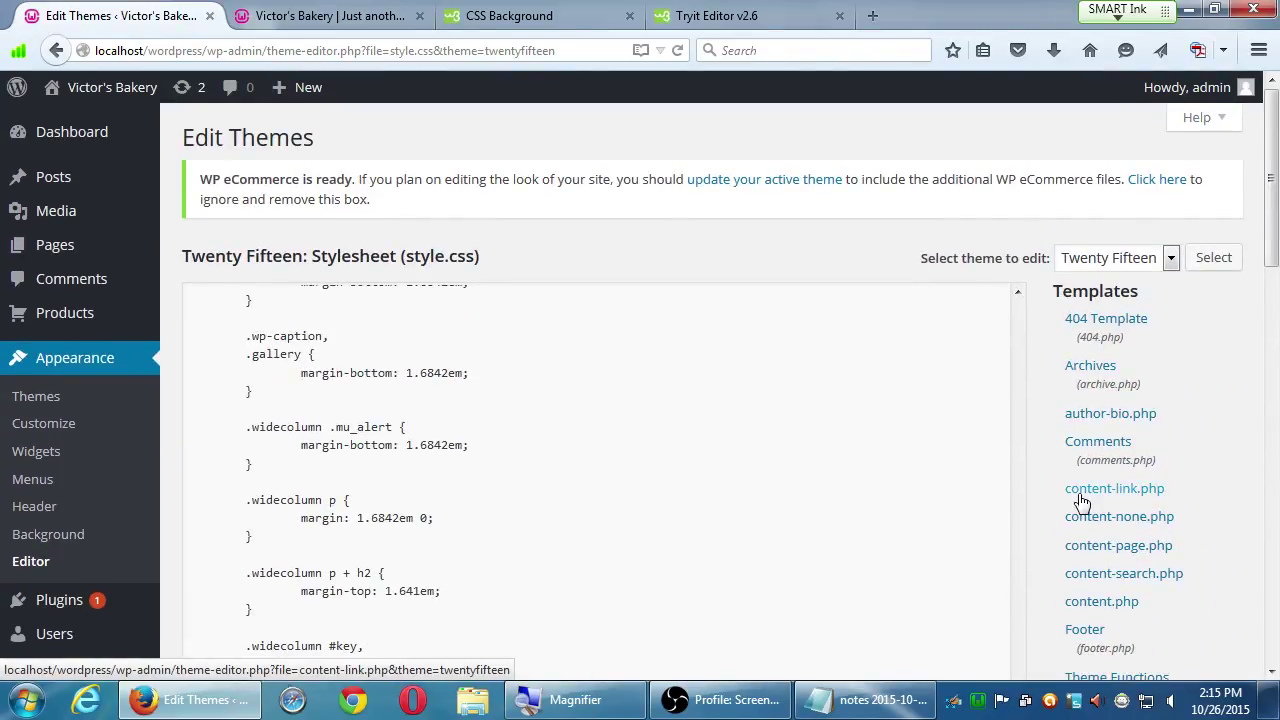
{"action": "left_click", "coordinate": [840, 17]}
- Close the CSS Background tab and go to the Installed Plugins page
{"action": "left_click", "coordinate": [629, 16]}
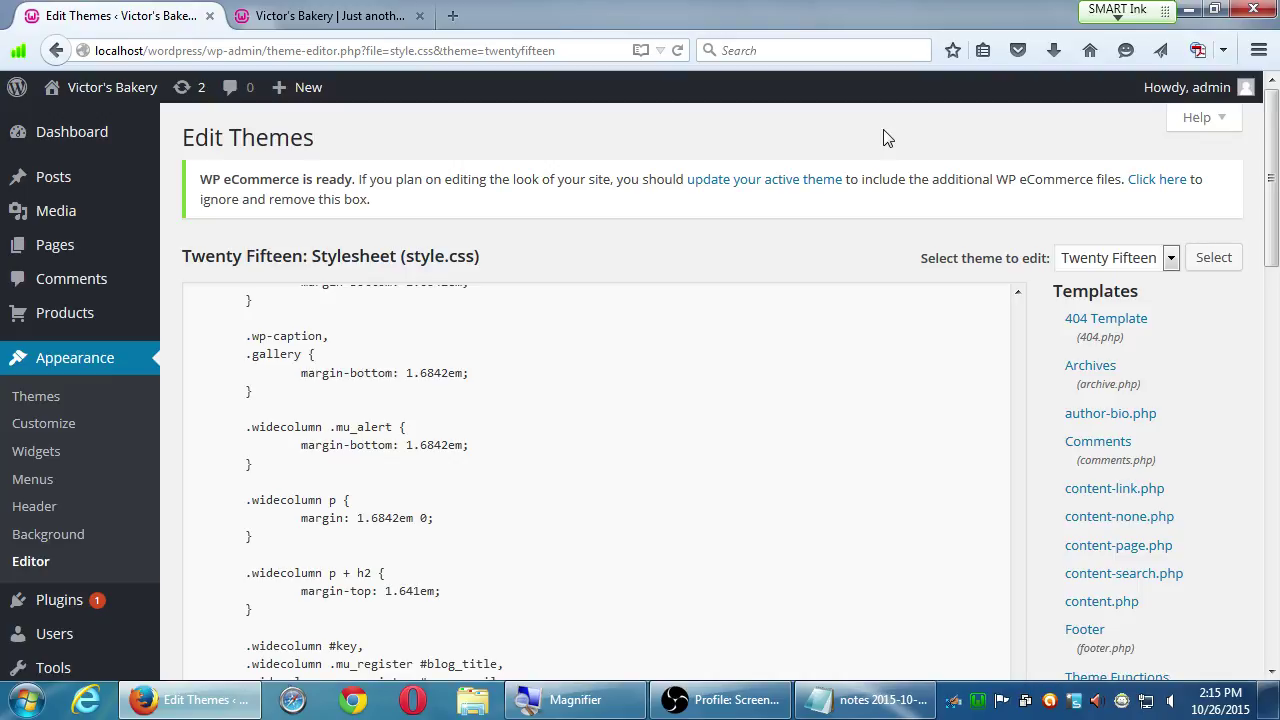
{"action": "left_click", "coordinate": [84, 615]}
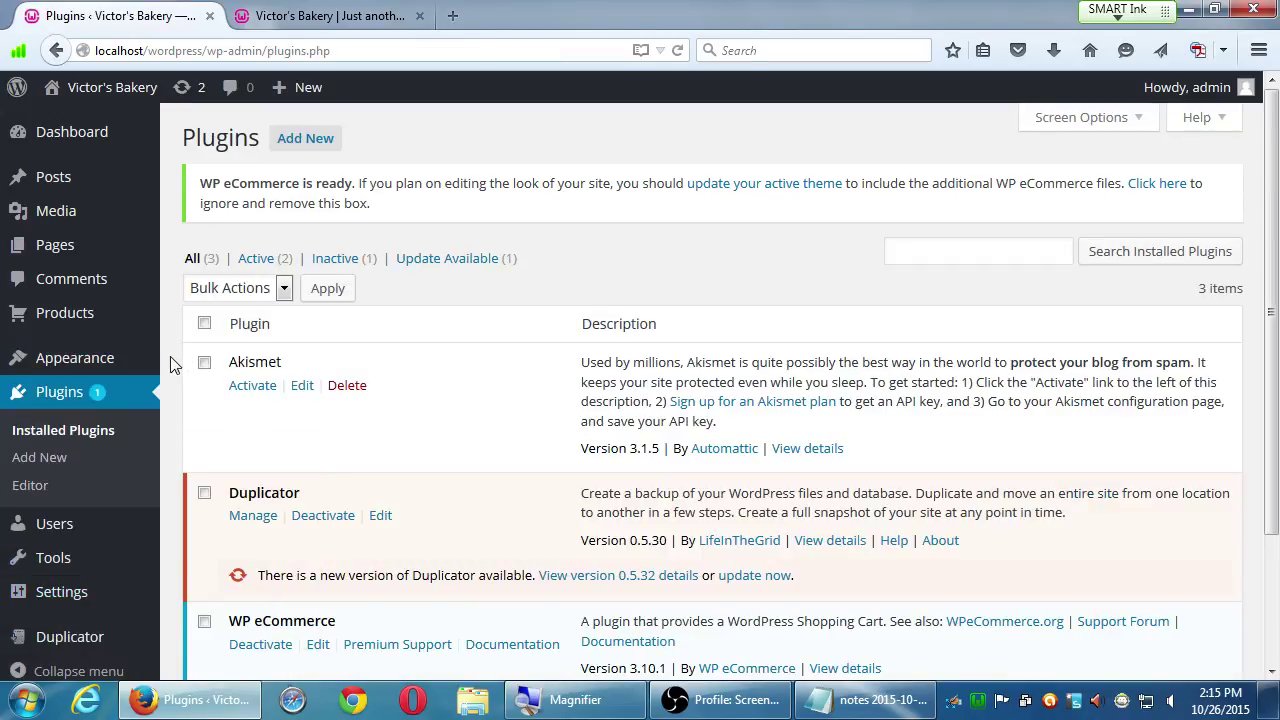
- Review Akismet, Duplicator and WP eCommerce in the plugins list, then go to Add New
{"action": "scroll", "coordinate": [170, 380], "scroll_direction": "down", "scroll_amount": 3}
{"action": "scroll", "coordinate": [170, 378], "scroll_direction": "up", "scroll_amount": 1}
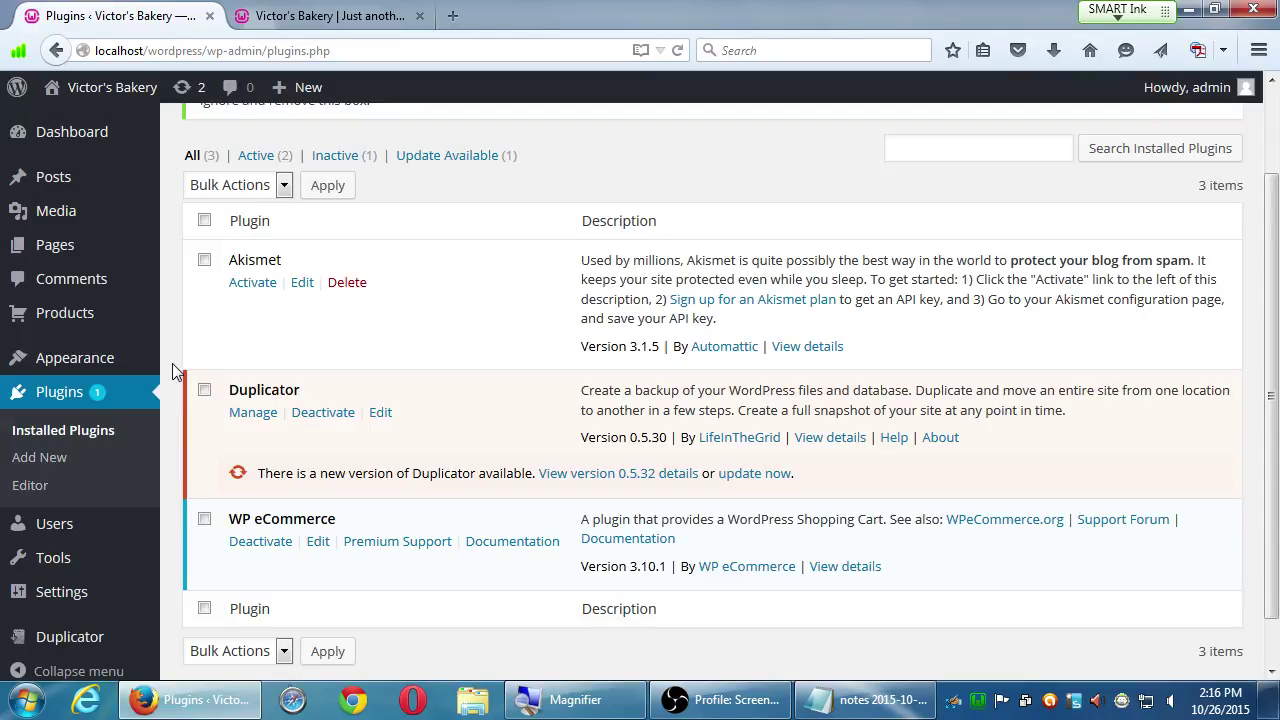
{"action": "scroll", "coordinate": [500, 345], "scroll_direction": "up", "scroll_amount": 2}
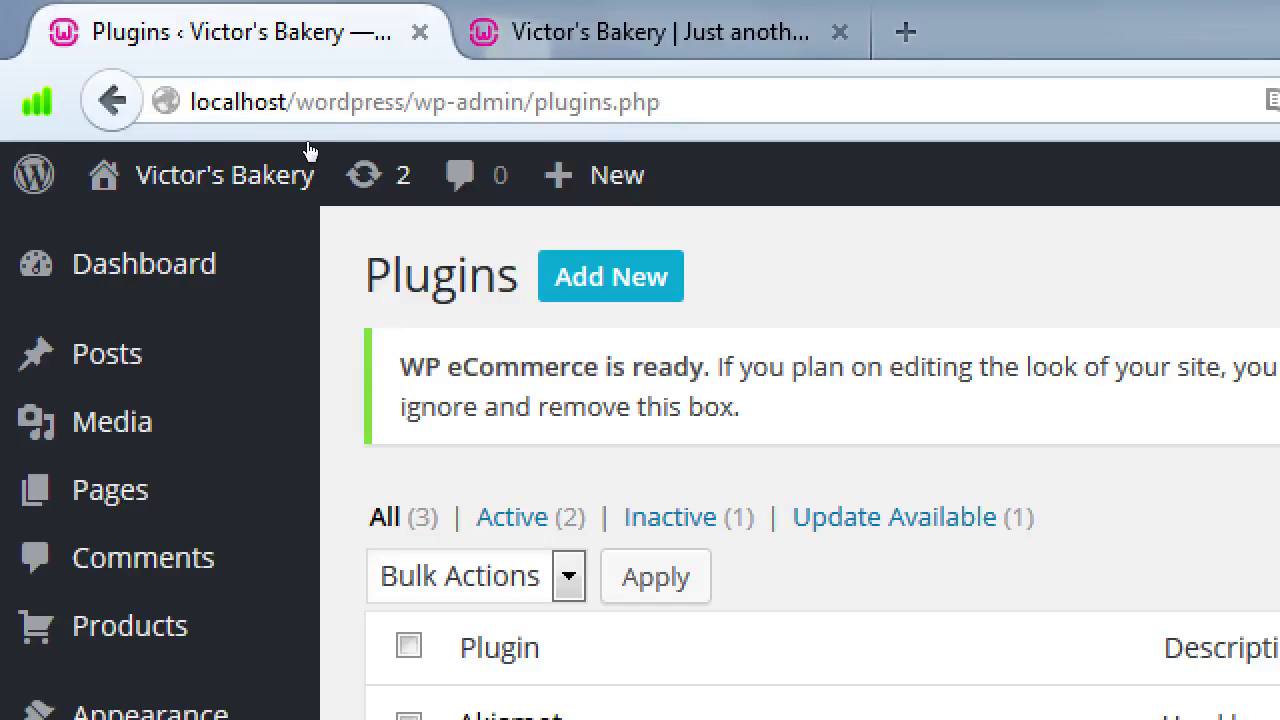
{"action": "key", "text": "Return"}
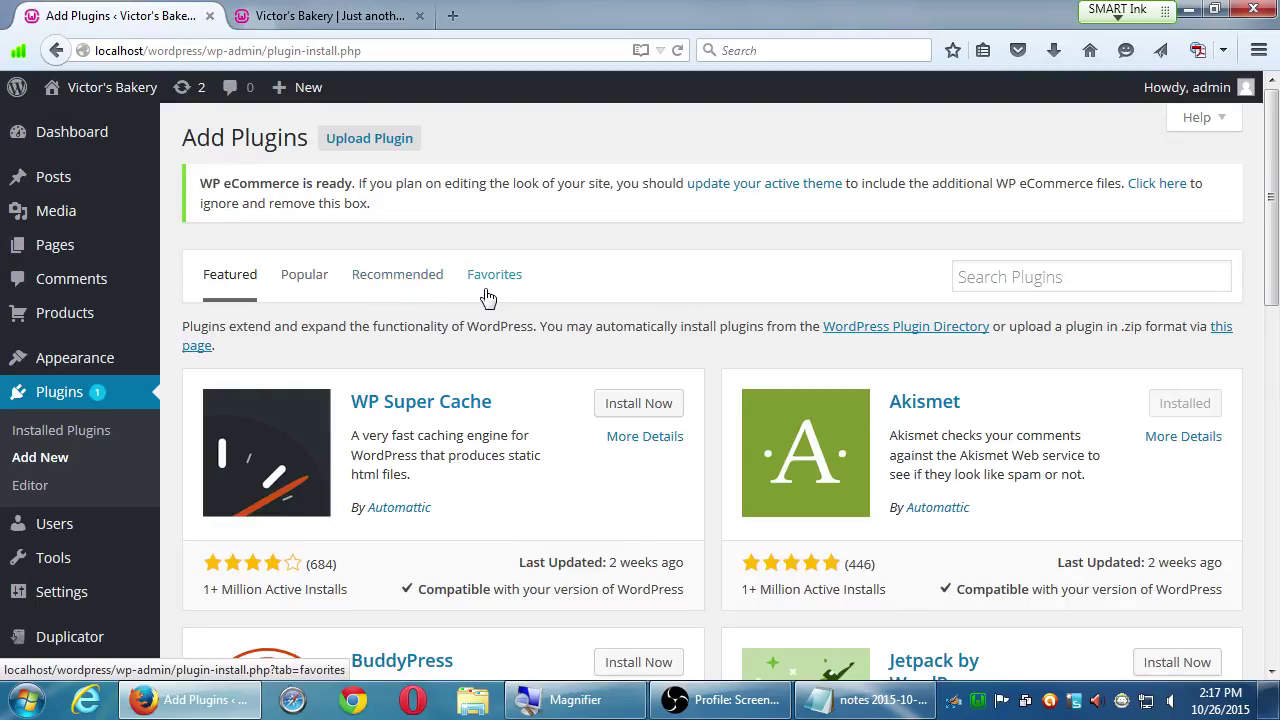
- Browse the Featured plugins, then put the cursor in the Search Plugins field
{"action": "scroll", "coordinate": [465, 395], "scroll_direction": "down", "scroll_amount": 4}
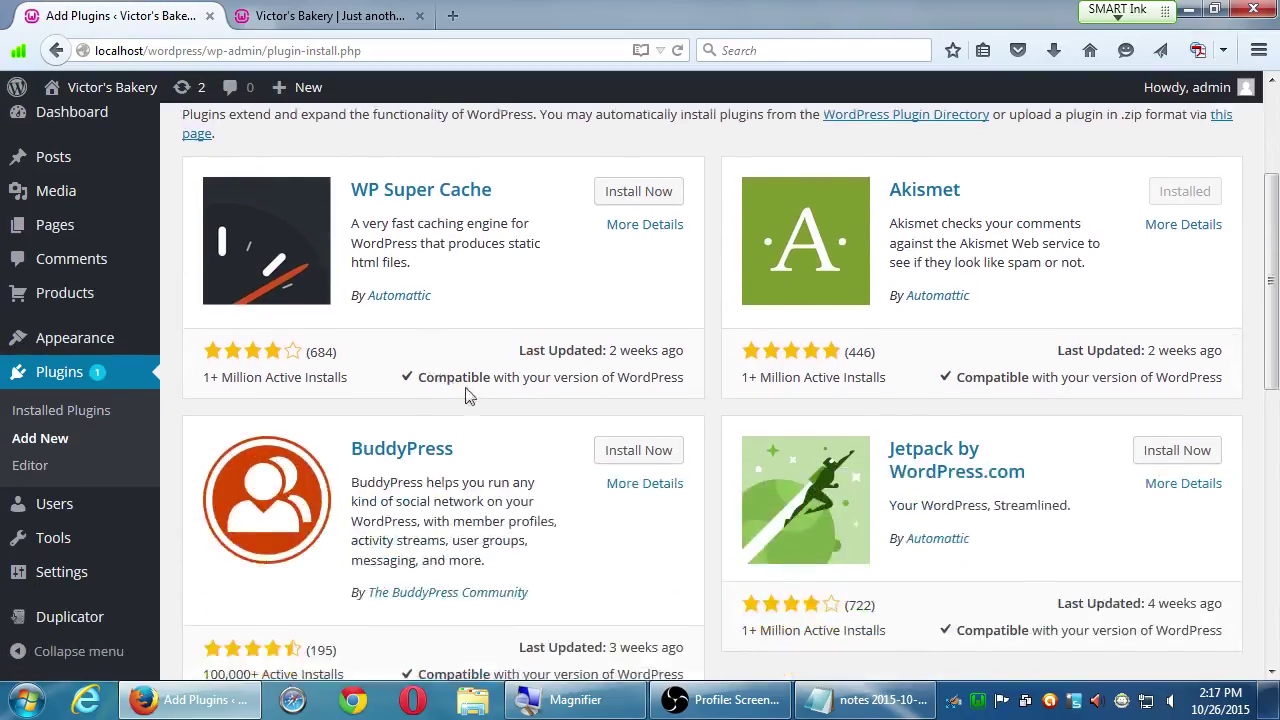
{"action": "scroll", "coordinate": [465, 395], "scroll_direction": "down", "scroll_amount": 7}
{"action": "scroll", "coordinate": [478, 392], "scroll_direction": "up", "scroll_amount": 5}
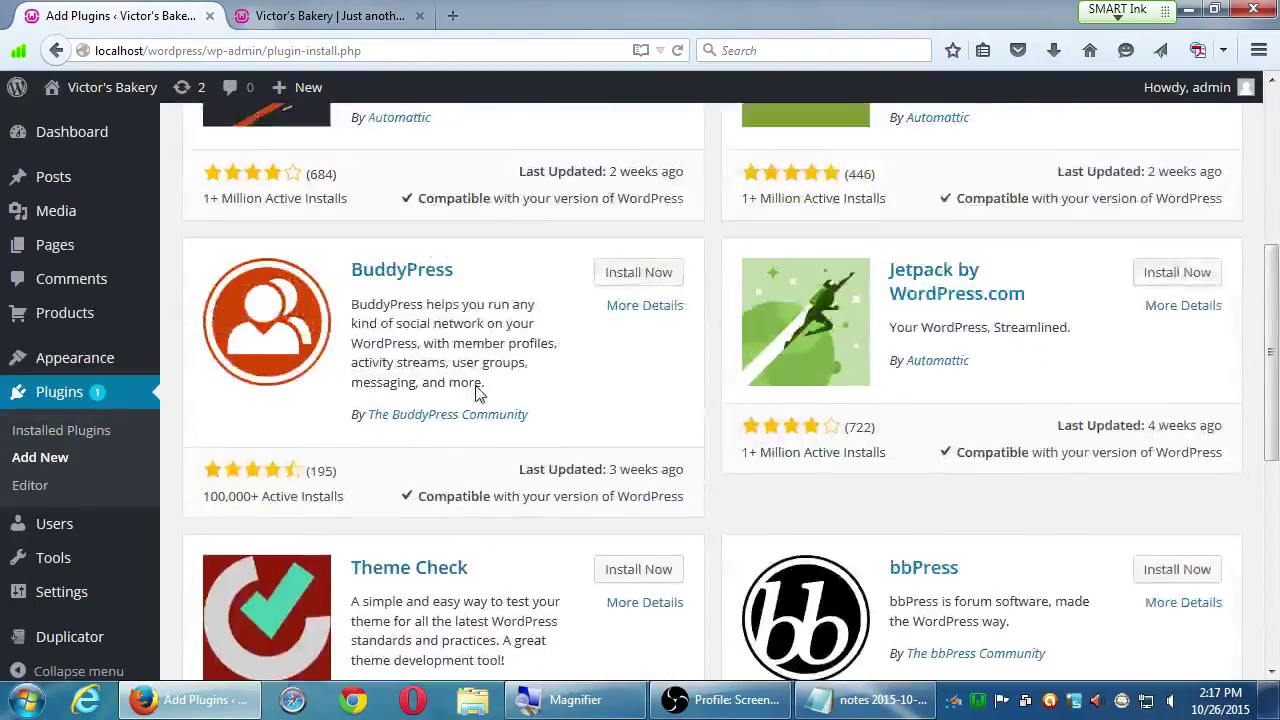
{"action": "scroll", "coordinate": [478, 392], "scroll_direction": "up", "scroll_amount": 8}
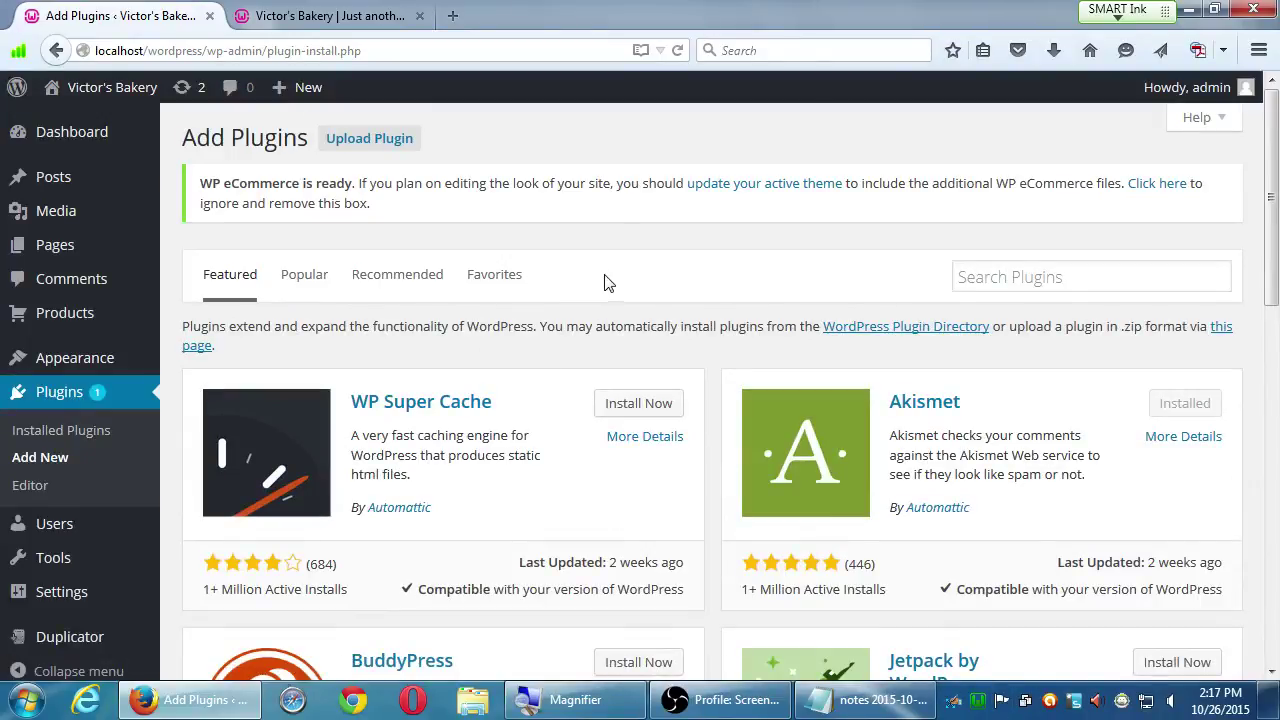
{"action": "left_click", "coordinate": [977, 278]}
- Search the plugin directory for 'redirection', returning 1,929 results led by Redirection
{"action": "key", "text": "super+plus"}
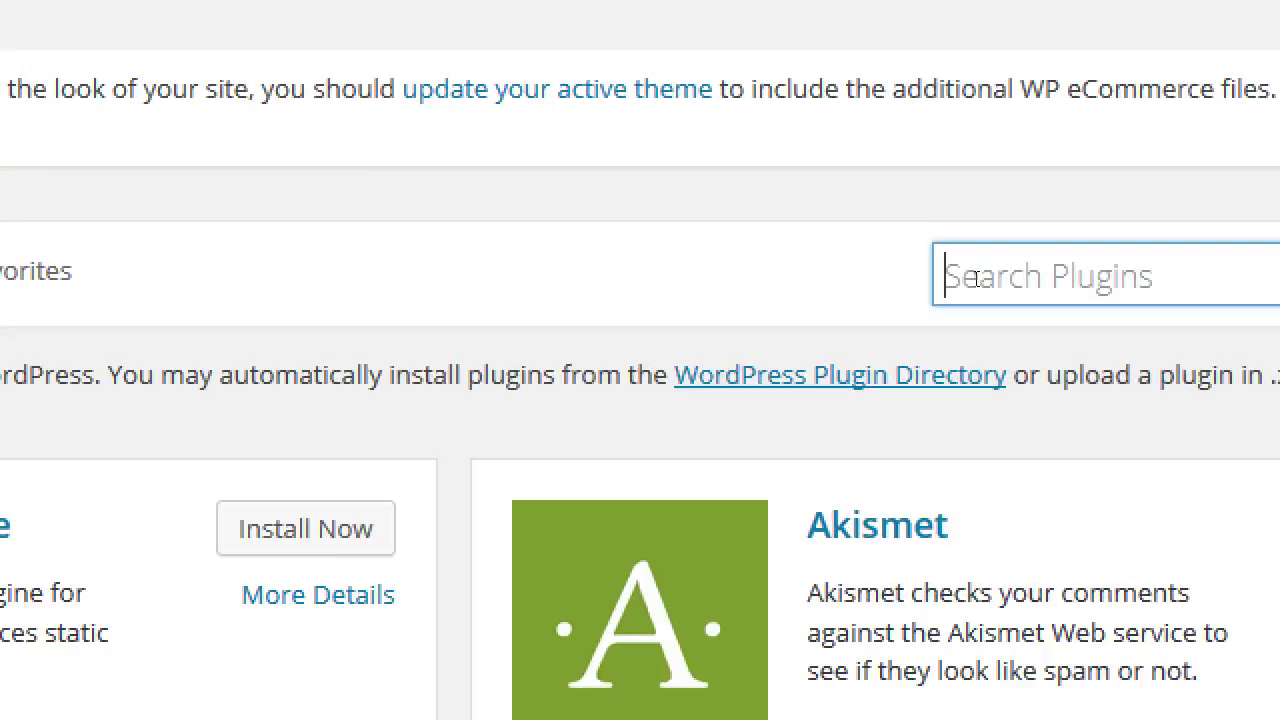
{"action": "type", "text": "redirec"}
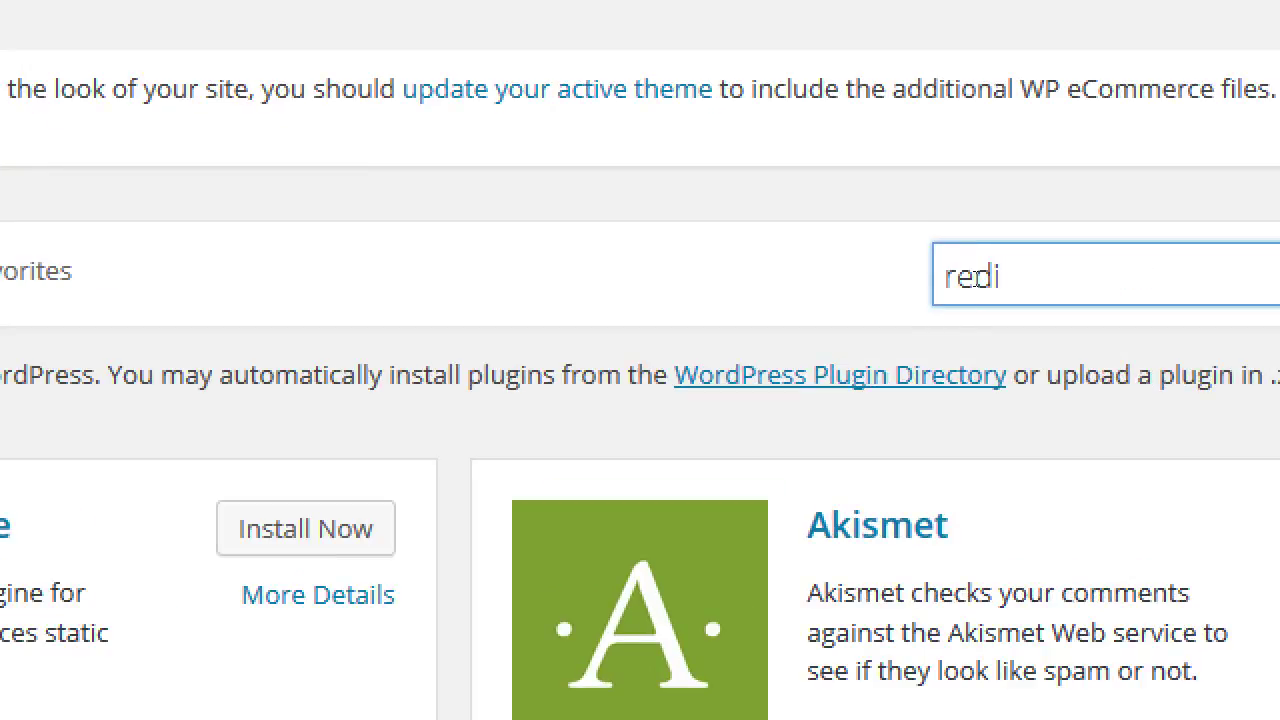
{"action": "type", "text": "tion"}
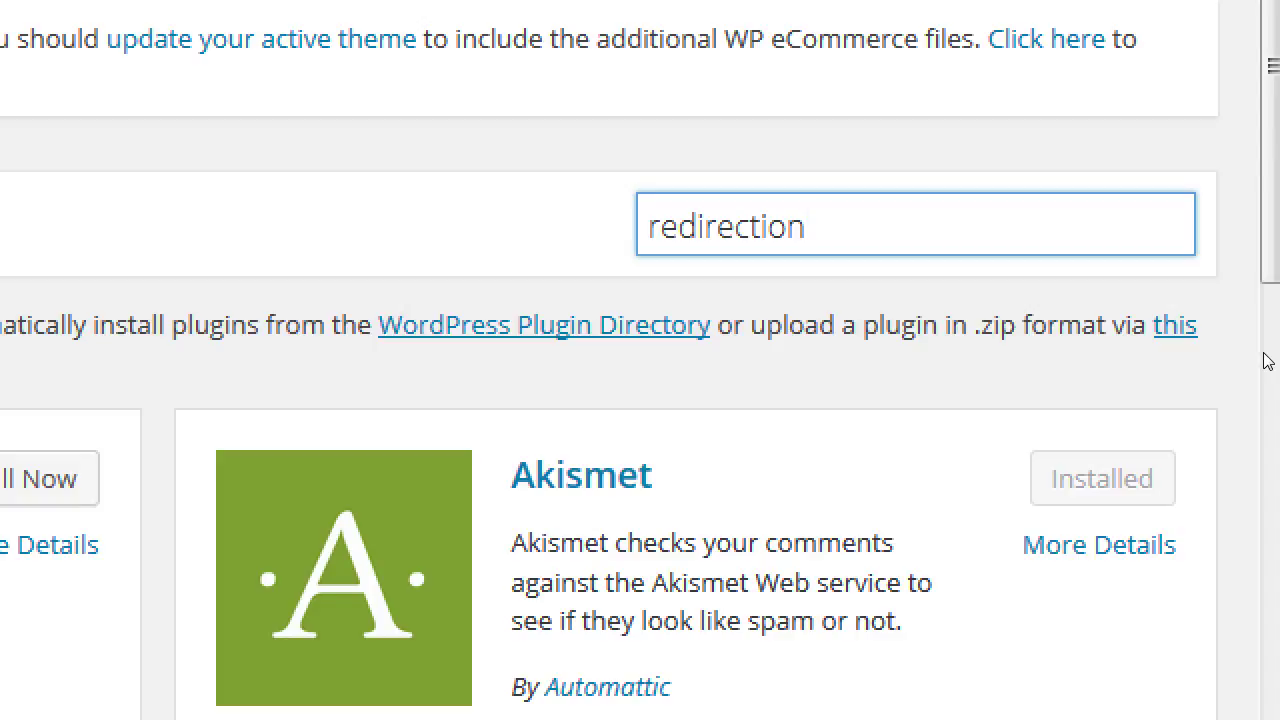
{"action": "key", "text": "Return"}
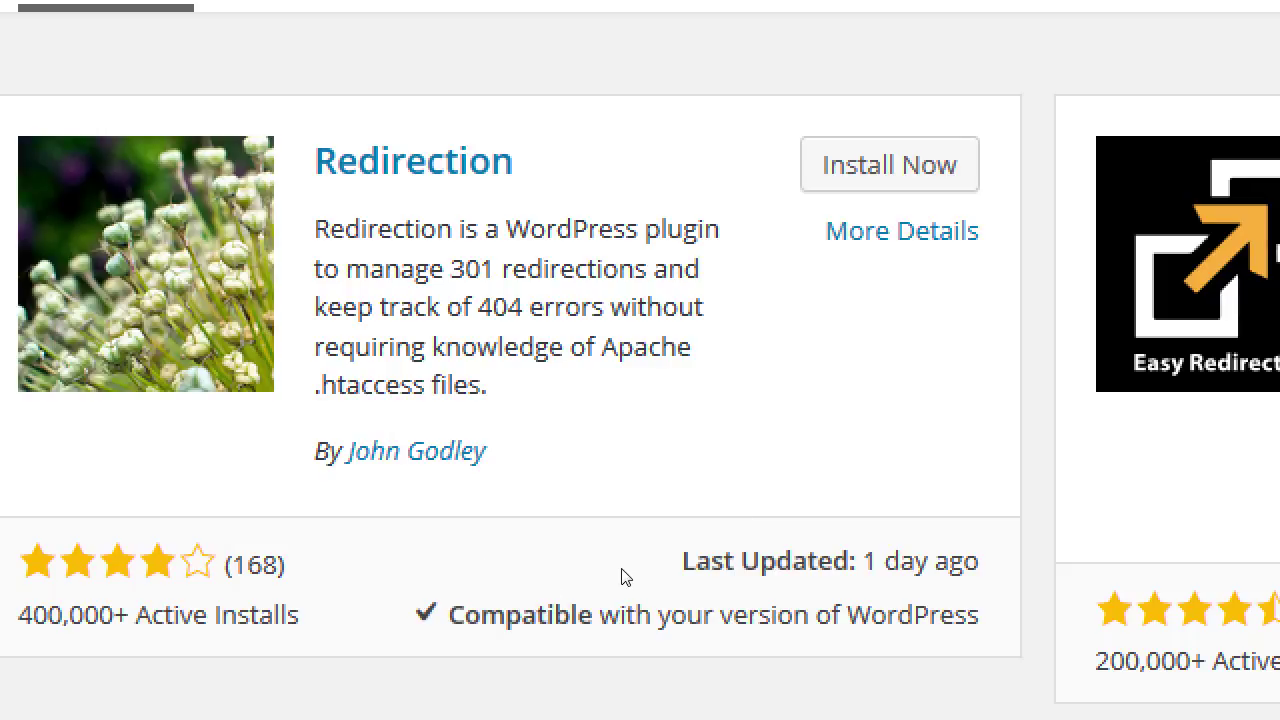
{"action": "mouse_move", "coordinate": [633, 582]}
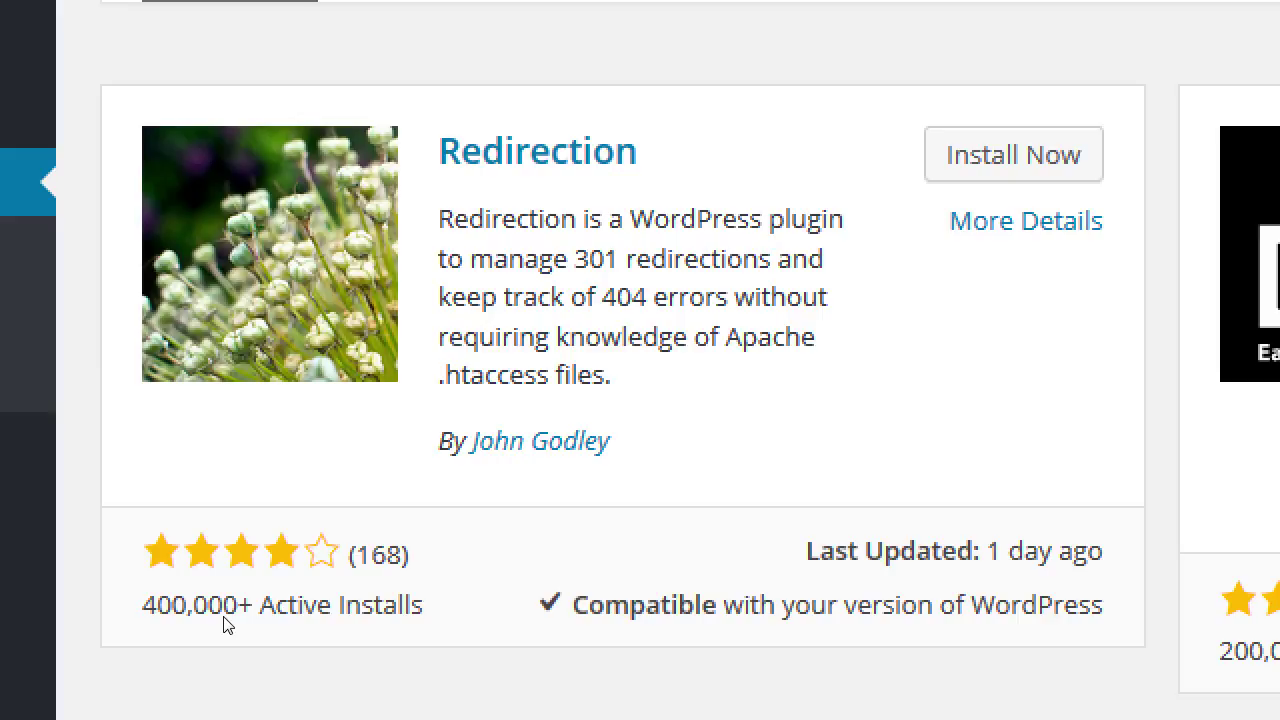
{"action": "key", "text": "super+minus"}
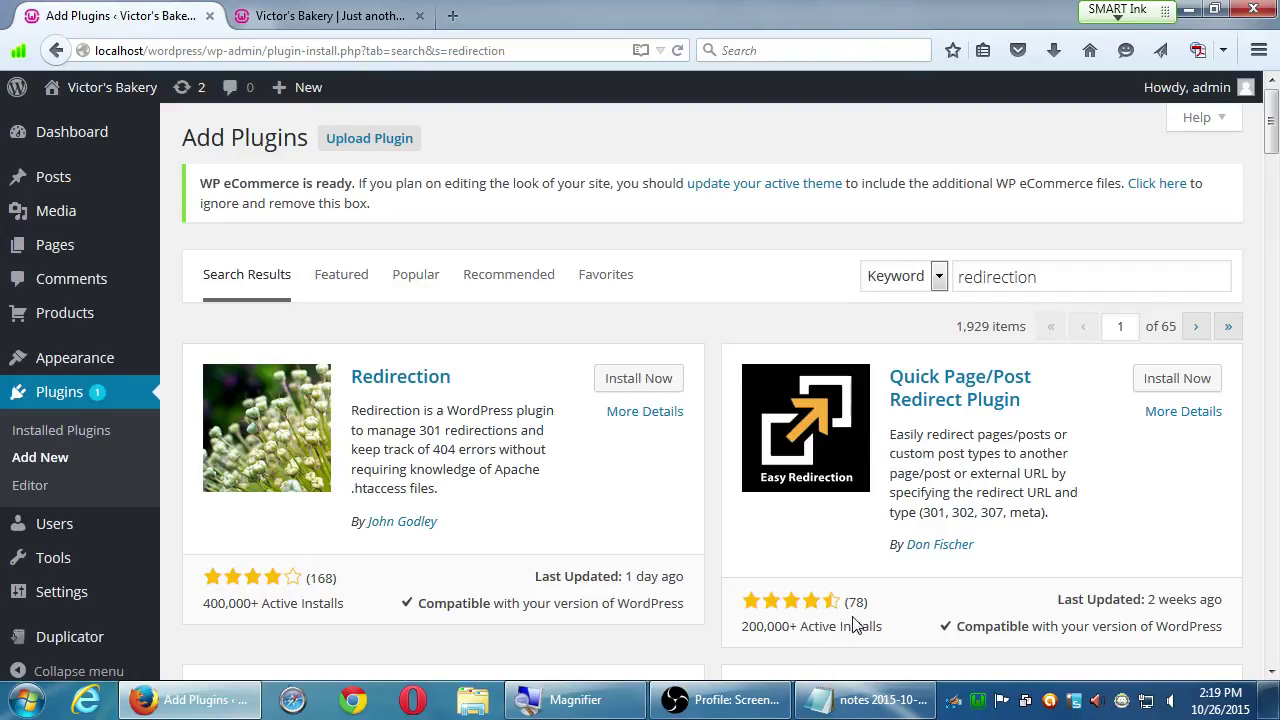
{"action": "scroll", "coordinate": [845, 605], "scroll_direction": "down", "scroll_amount": 1}
{"action": "scroll", "coordinate": [845, 605], "scroll_direction": "down", "scroll_amount": 5}
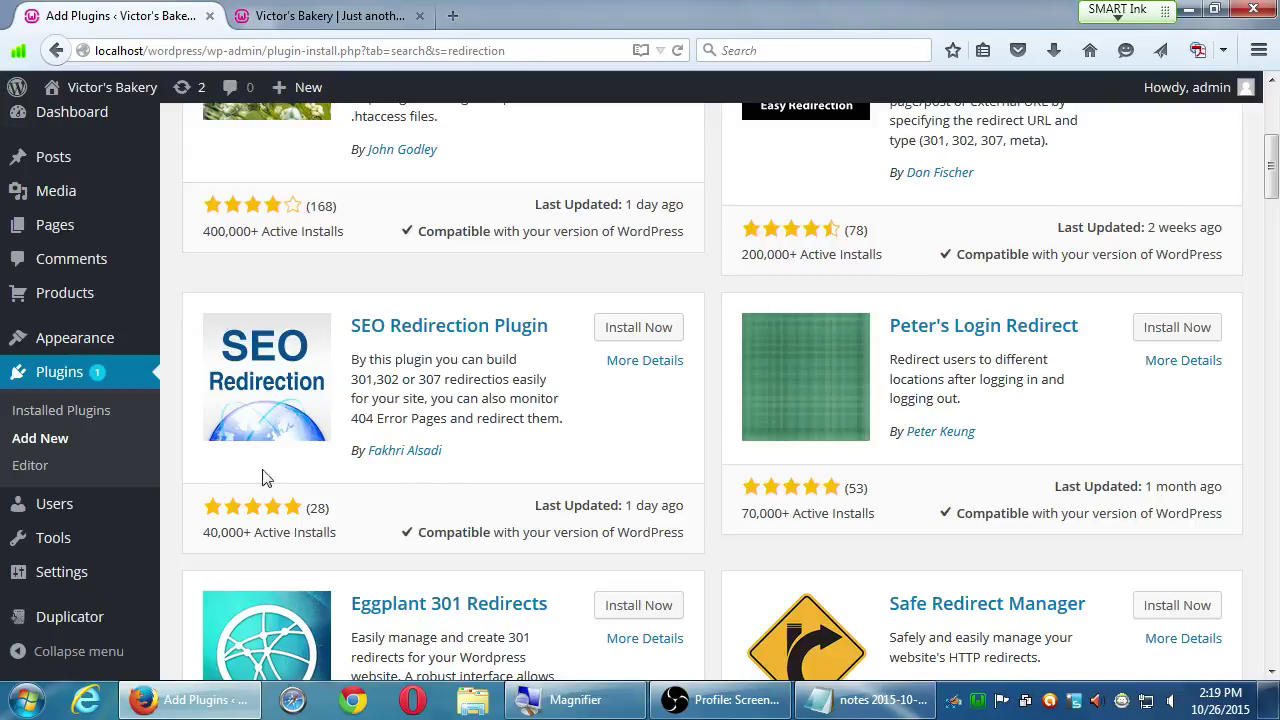
{"action": "scroll", "coordinate": [246, 525], "scroll_direction": "up", "scroll_amount": 1}
{"action": "scroll", "coordinate": [246, 525], "scroll_direction": "up", "scroll_amount": 1}
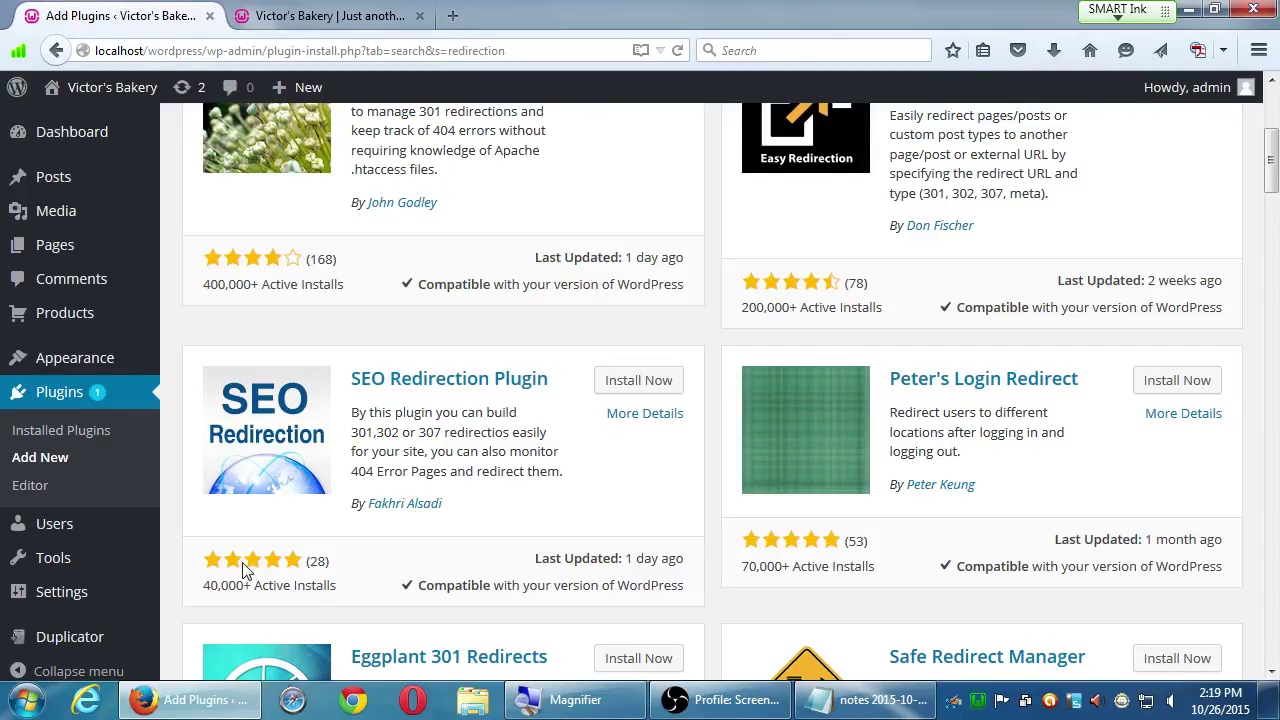
{"action": "scroll", "coordinate": [388, 515], "scroll_direction": "down", "scroll_amount": 1}
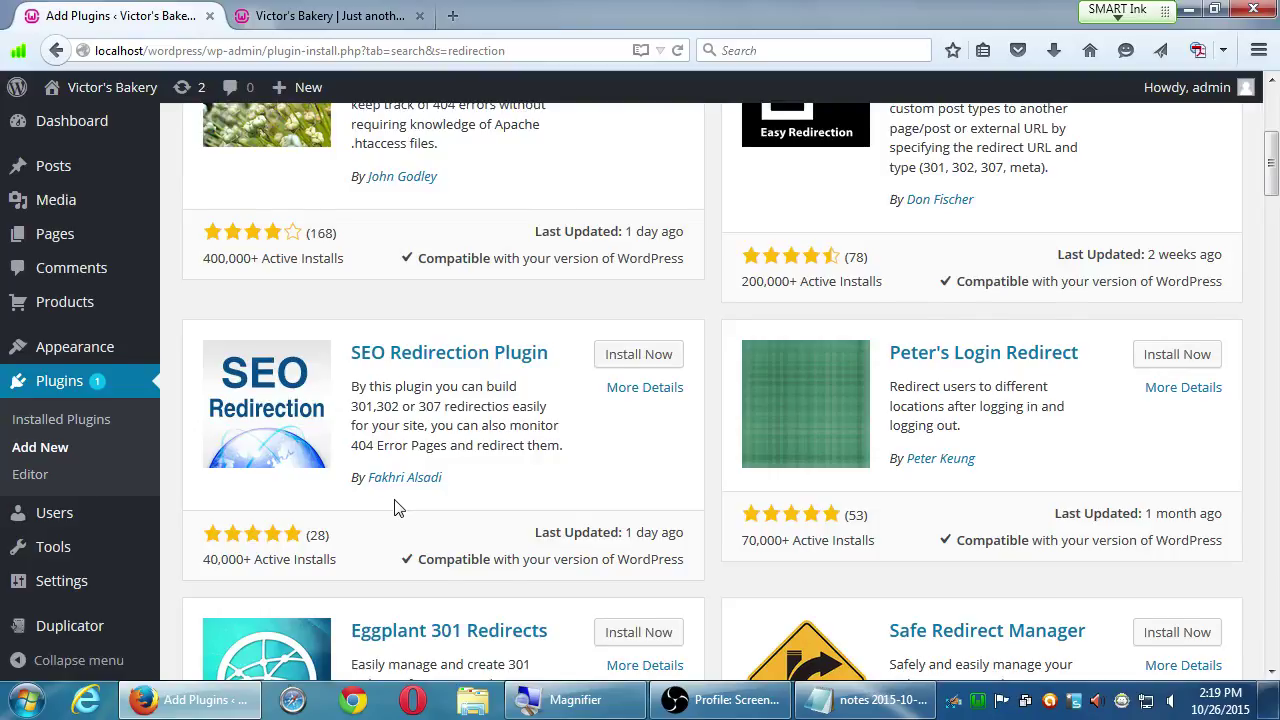
{"action": "scroll", "coordinate": [395, 508], "scroll_direction": "down", "scroll_amount": 4}
{"action": "scroll", "coordinate": [388, 508], "scroll_direction": "up", "scroll_amount": 8}
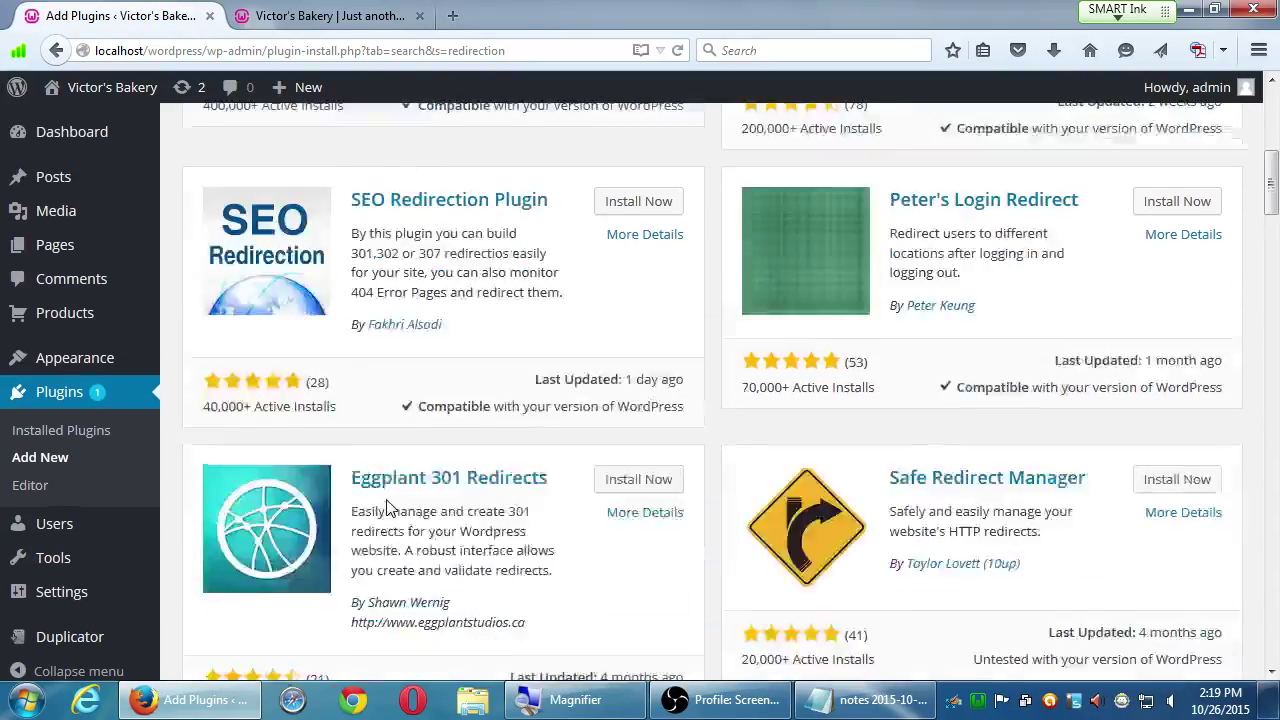
{"action": "scroll", "coordinate": [380, 508], "scroll_direction": "down", "scroll_amount": 1}
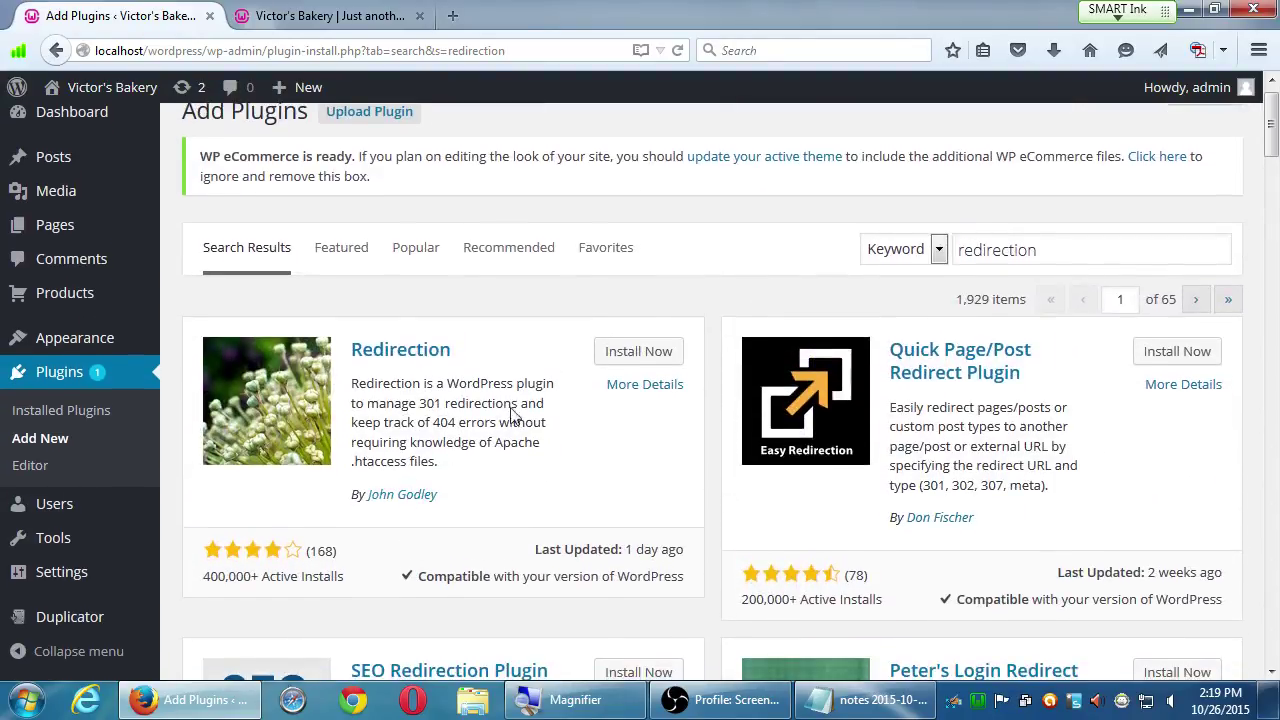
- Install Redirection 2.4.3 and activate it right after installation
{"action": "left_click", "coordinate": [635, 356]}
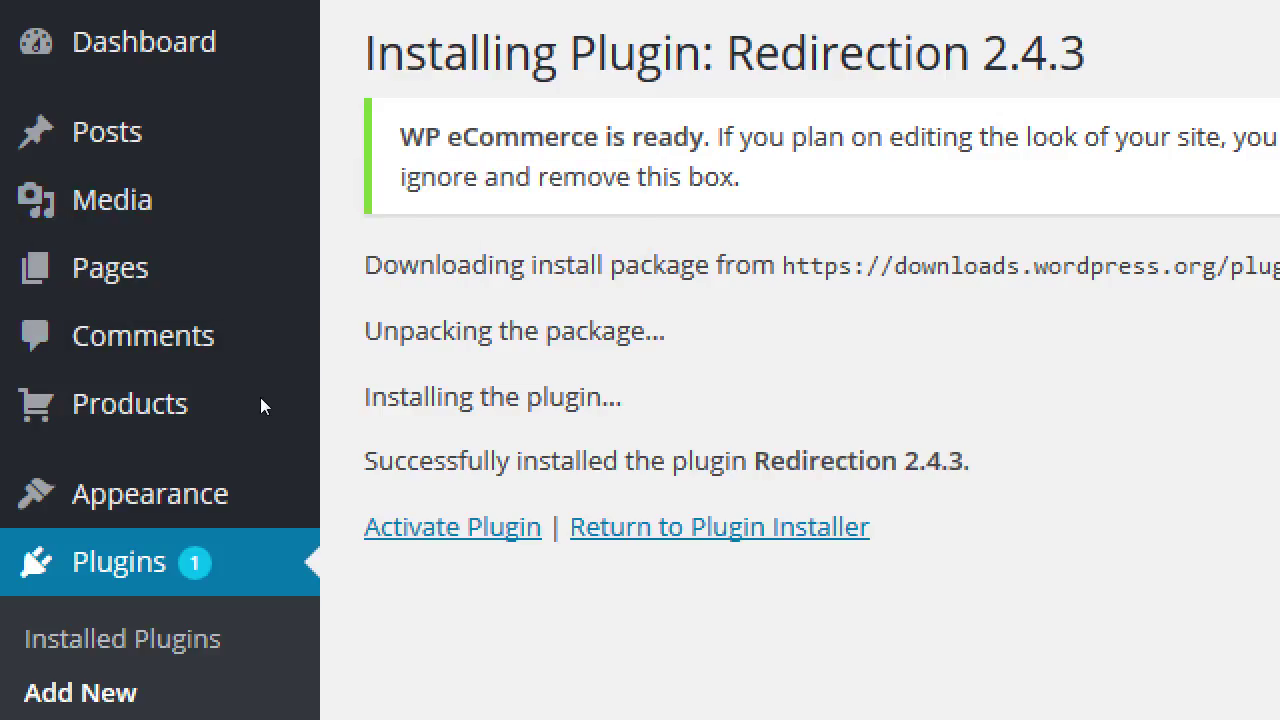
{"action": "key", "text": "Tab"}
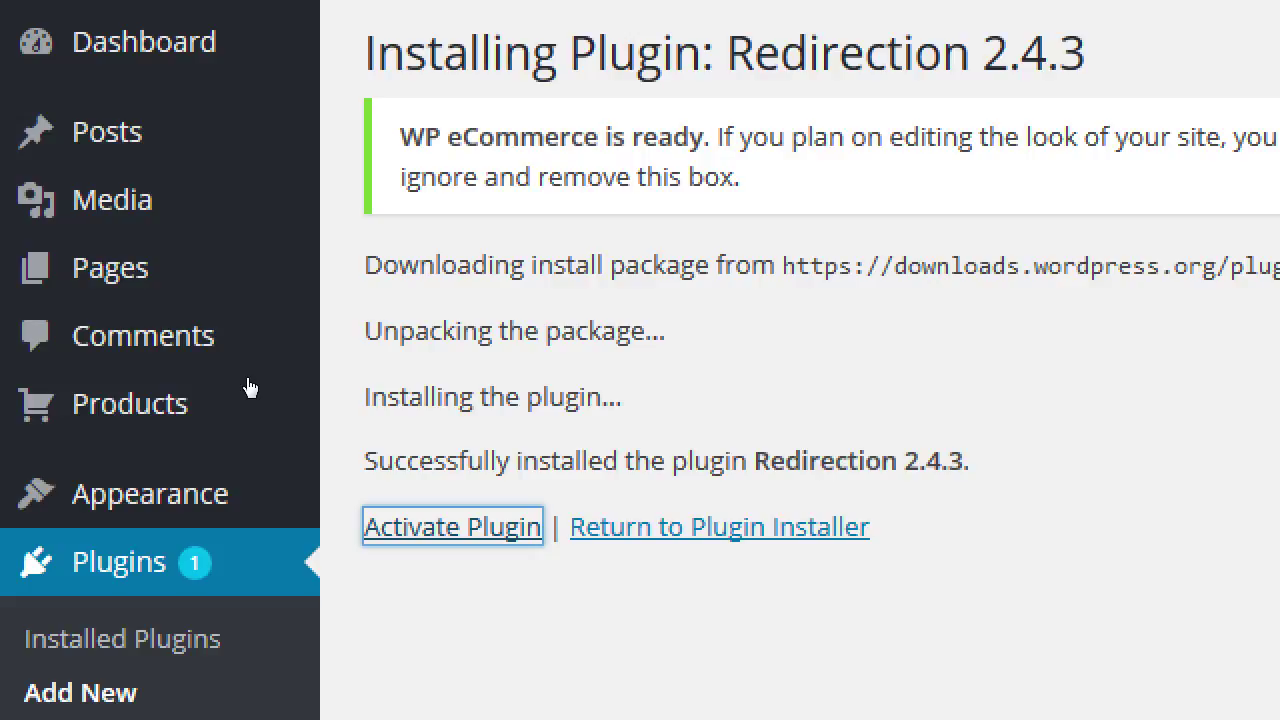
{"action": "left_click", "coordinate": [495, 530]}
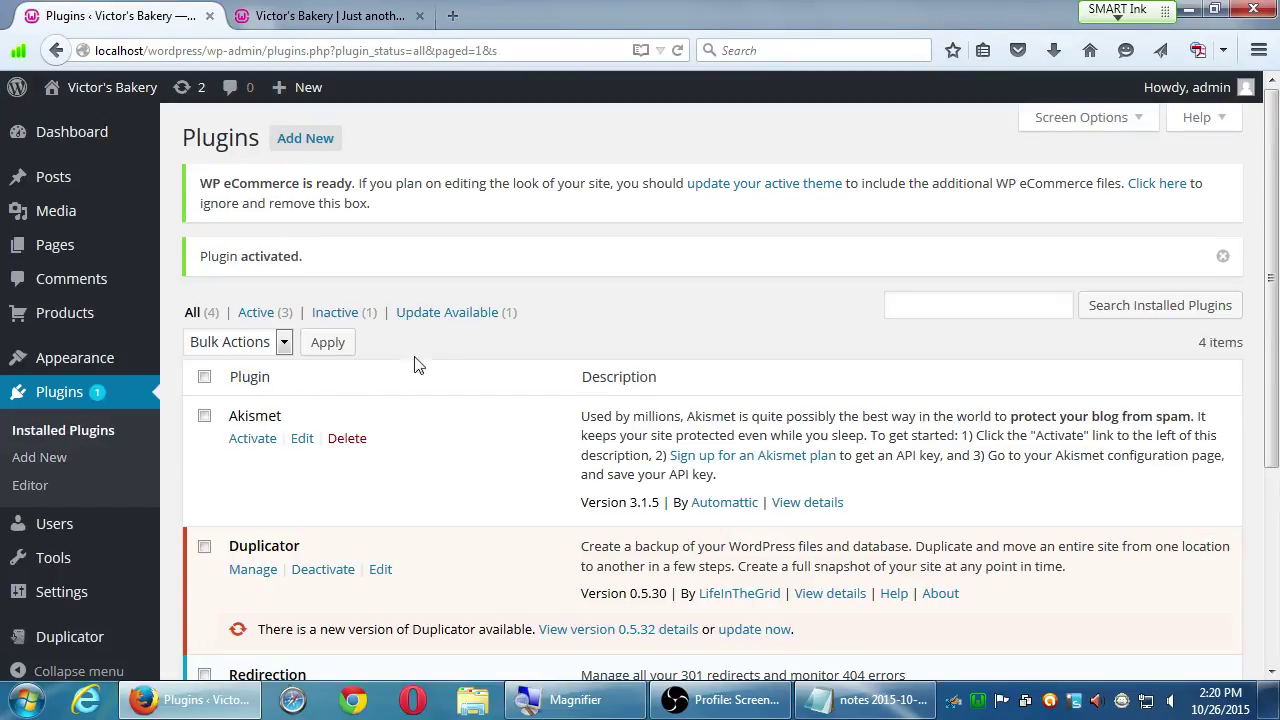
- Confirm Redirection 2.4.3 is active alongside Duplicator and WP eCommerce, with Akismet inactive
{"action": "scroll", "coordinate": [625, 300], "scroll_direction": "down", "scroll_amount": 1}
{"action": "scroll", "coordinate": [625, 300], "scroll_direction": "down", "scroll_amount": 1}
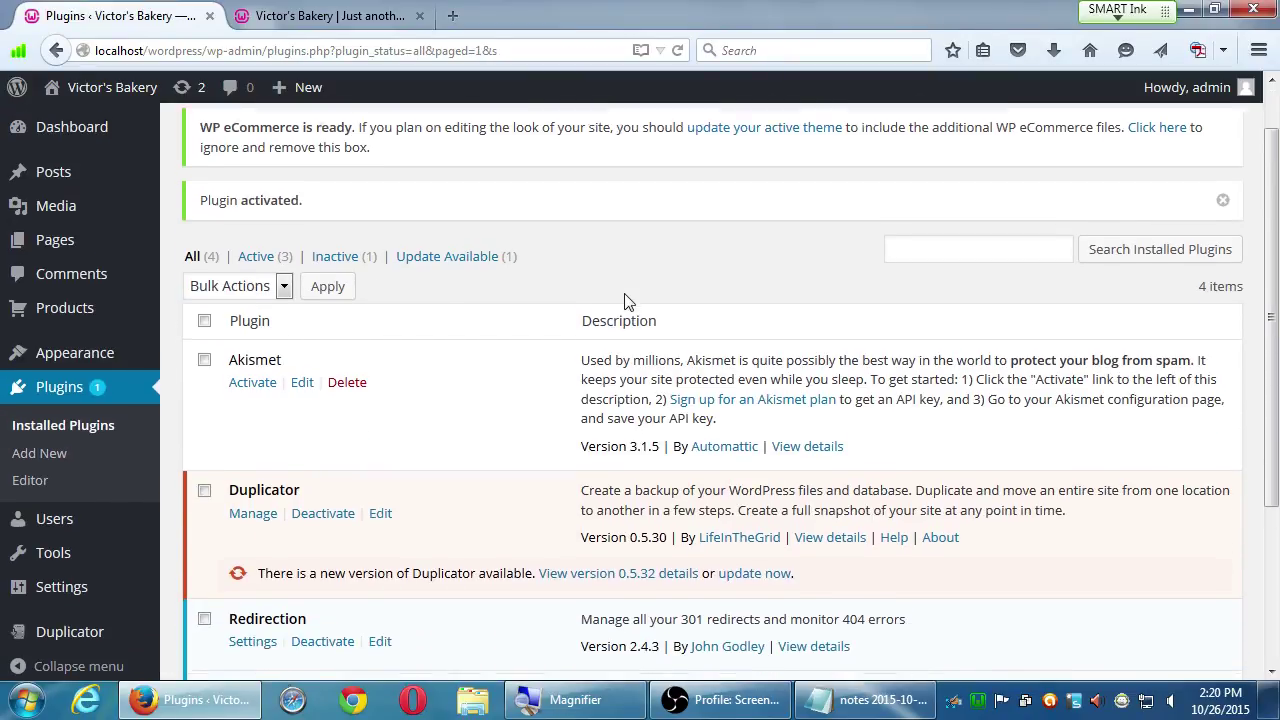
{"action": "scroll", "coordinate": [600, 275], "scroll_direction": "up", "scroll_amount": 2}
{"action": "scroll", "coordinate": [597, 271], "scroll_direction": "down", "scroll_amount": 1}
{"action": "scroll", "coordinate": [590, 262], "scroll_direction": "down", "scroll_amount": 2}
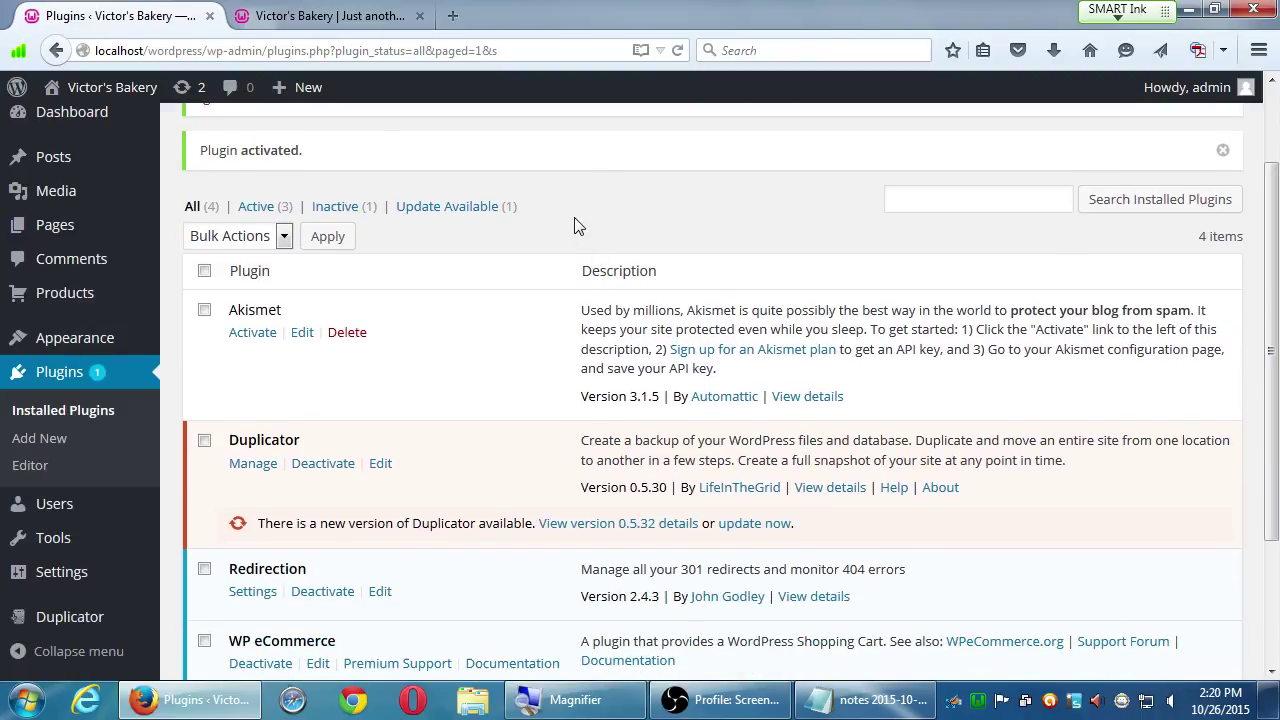
{"action": "scroll", "coordinate": [574, 222], "scroll_direction": "down", "scroll_amount": 1}
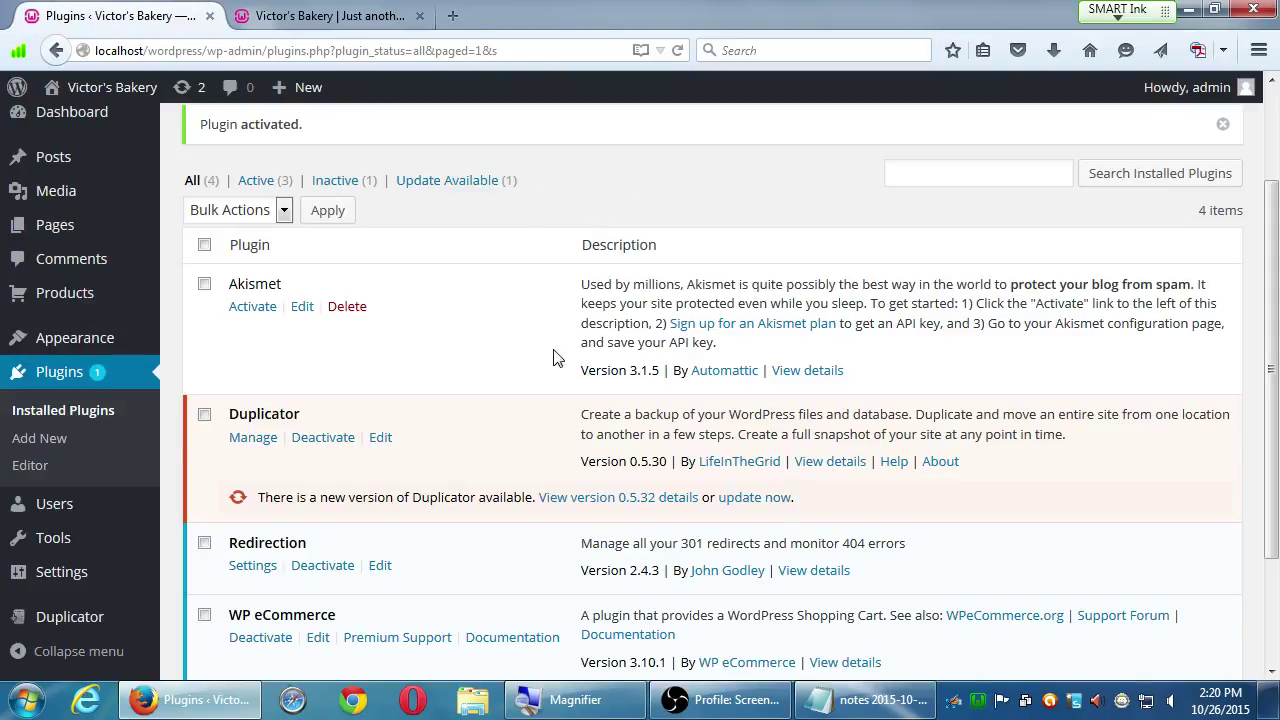
{"action": "scroll", "coordinate": [434, 486], "scroll_direction": "down", "scroll_amount": 1}
{"action": "scroll", "coordinate": [370, 485], "scroll_direction": "down", "scroll_amount": 1}
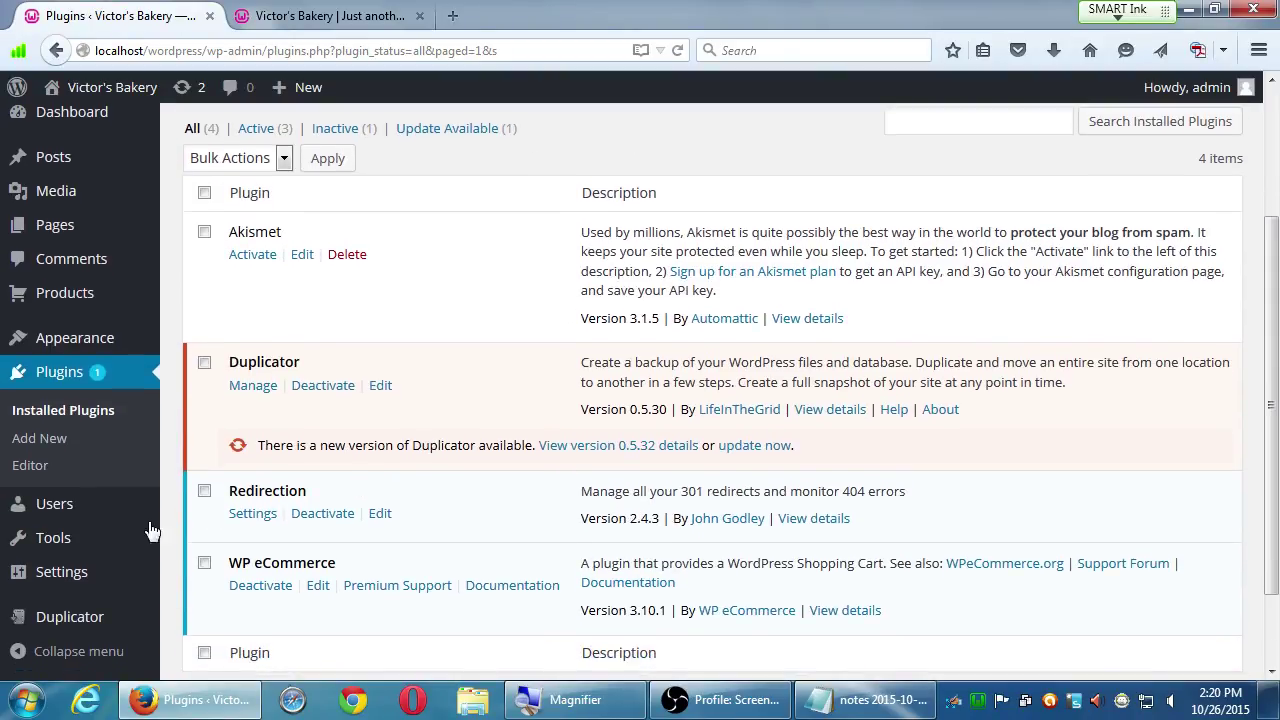
{"action": "mouse_move", "coordinate": [94, 538]}
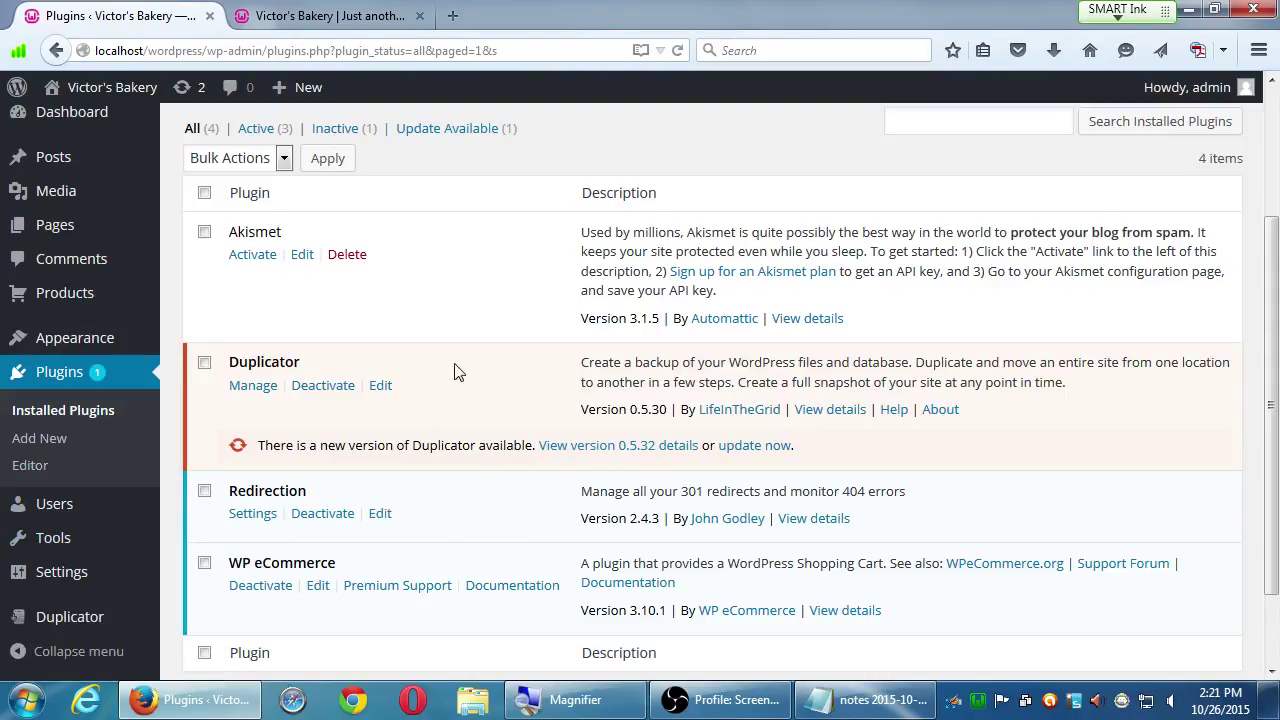
{"action": "left_click_drag", "start_coordinate": [563, 378], "coordinate": [655, 368]}
{"action": "left_click", "coordinate": [655, 368]}
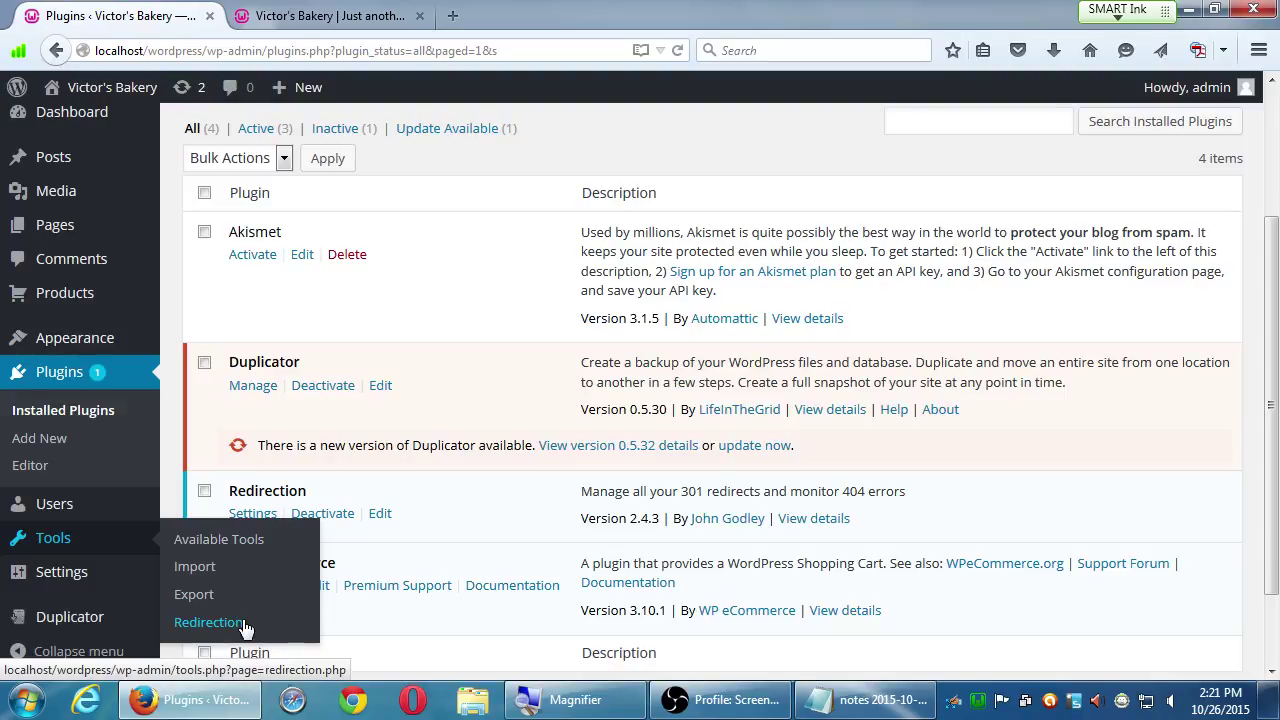
- Go to Tools > Redirection and view its empty redirects list and Add new redirection form
{"action": "left_click", "coordinate": [251, 626]}
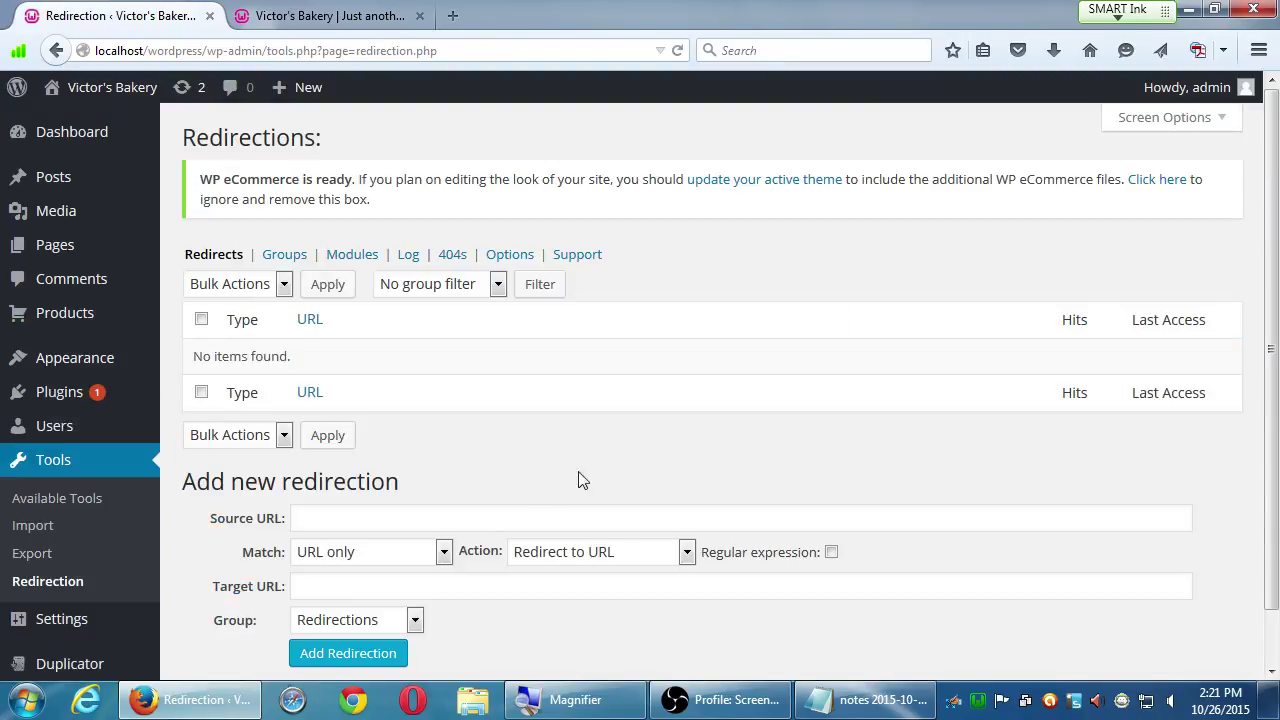
{"action": "scroll", "coordinate": [760, 354], "scroll_direction": "down", "scroll_amount": 1}
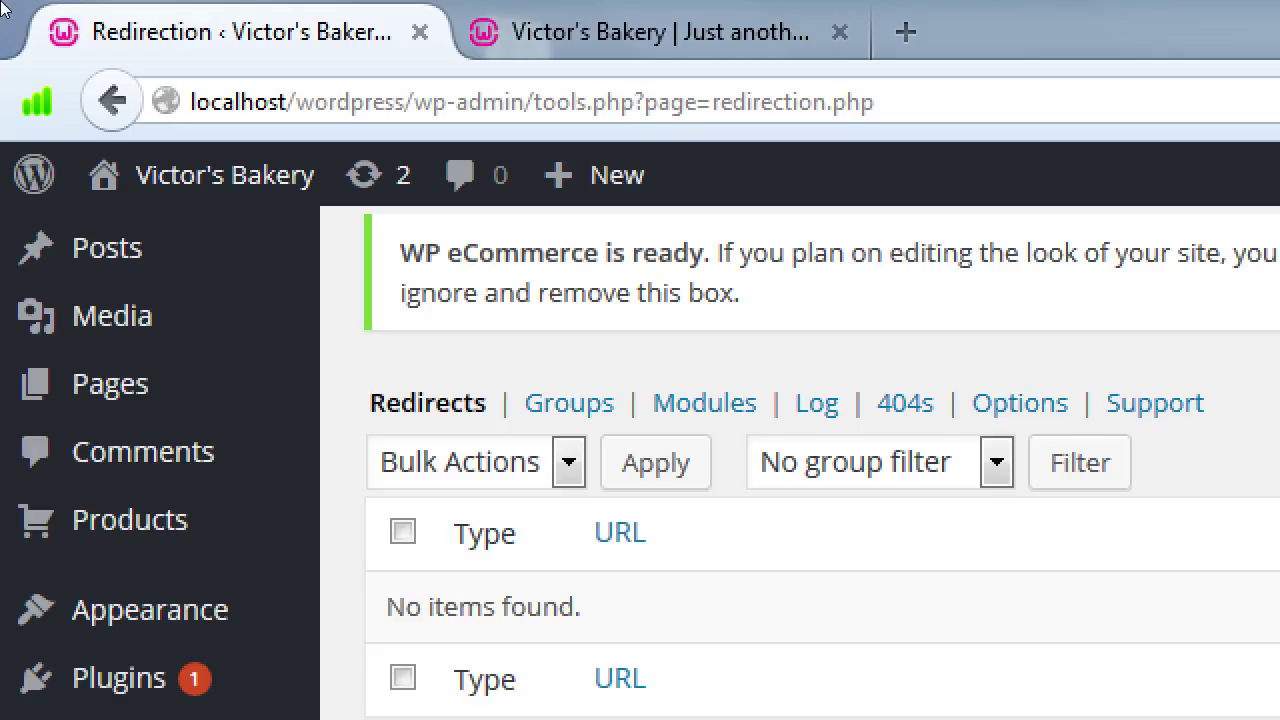
- In a new Firefox tab, enter the address victor.com/contacts without loading it
{"action": "key", "text": "ctrl+t"}
{"action": "type", "text": "vi"}
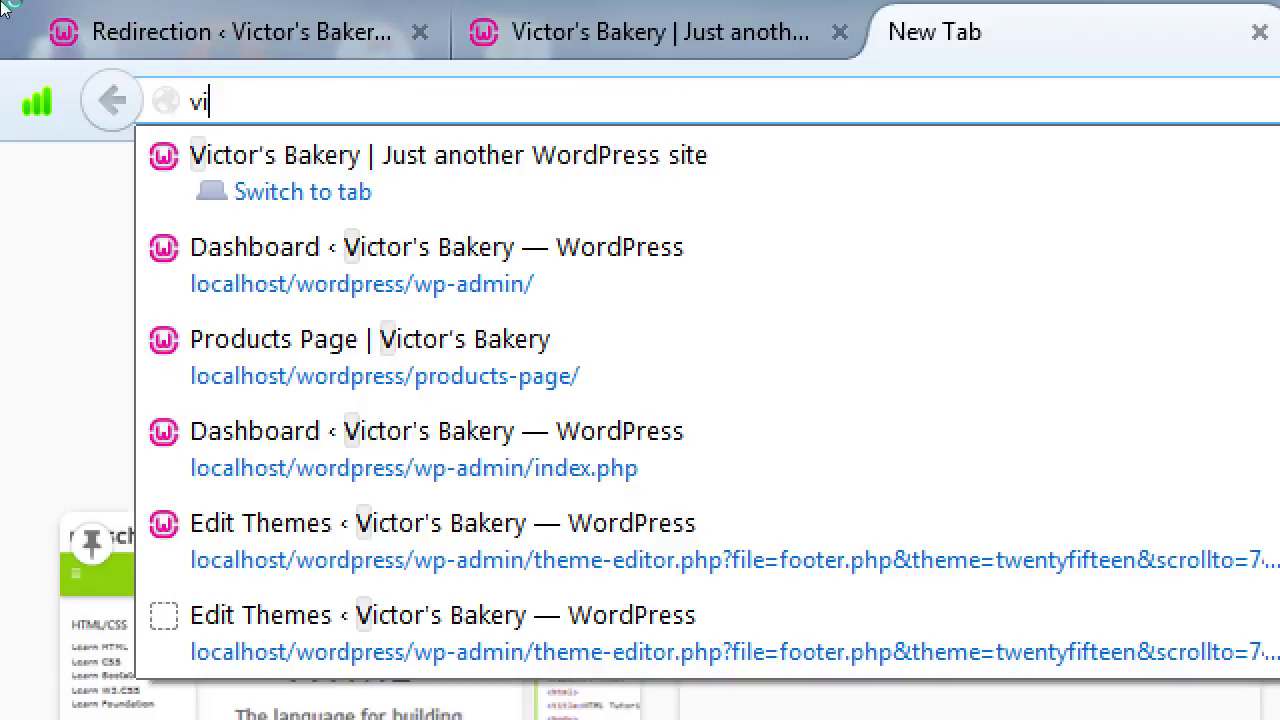
{"action": "type", "text": "ctor.com/cont"}
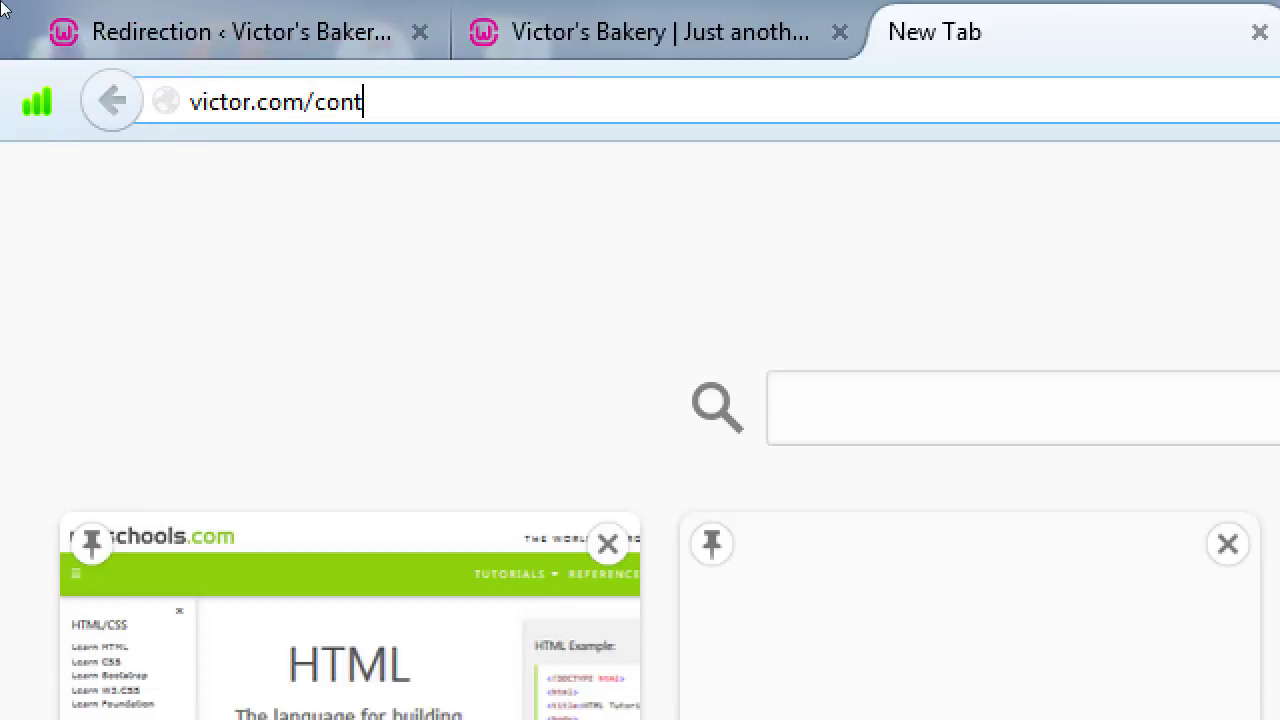
{"action": "type", "text": "act-us"}
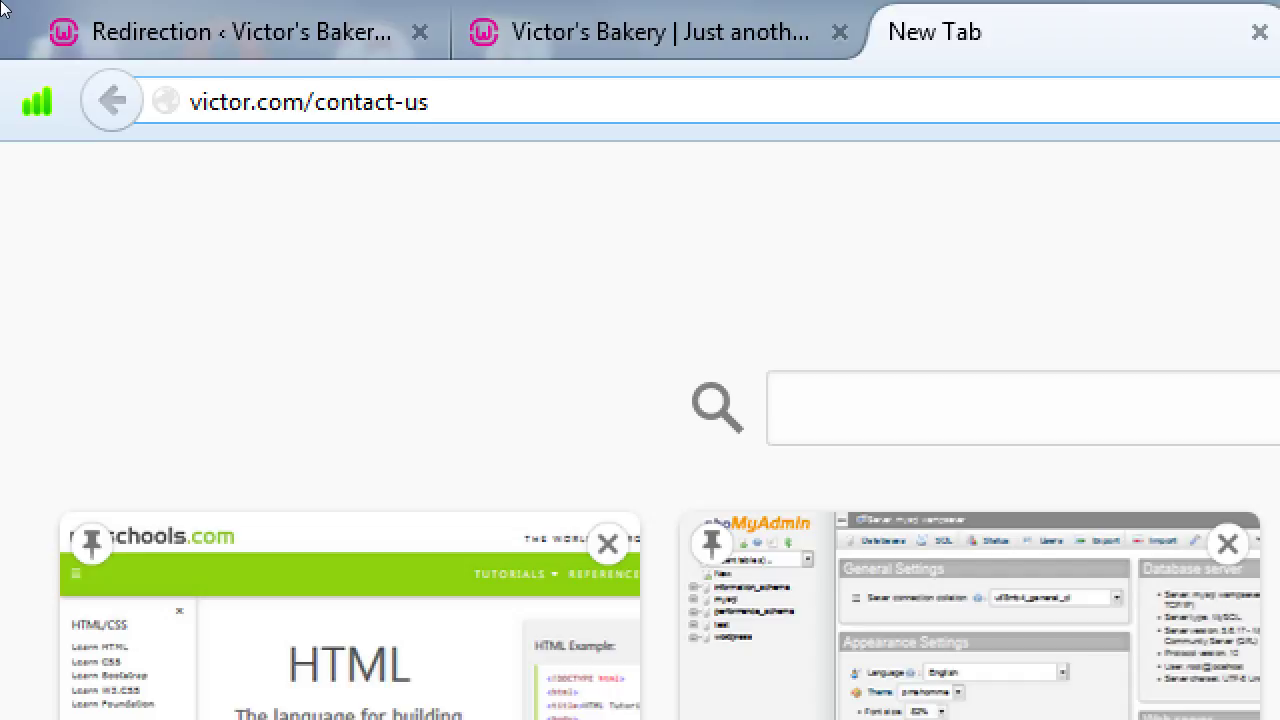
{"action": "key", "text": "BackSpace"}
{"action": "key", "text": "BackSpace"}
{"action": "key", "text": "BackSpace"}
{"action": "type", "text": "s"}
{"action": "key", "text": "BackSpace"}
{"action": "type", "text": "-us"}
{"action": "key", "text": "BackSpace"}
{"action": "key", "text": "BackSpace"}
{"action": "key", "text": "BackSpace"}
{"action": "type", "text": "s"}
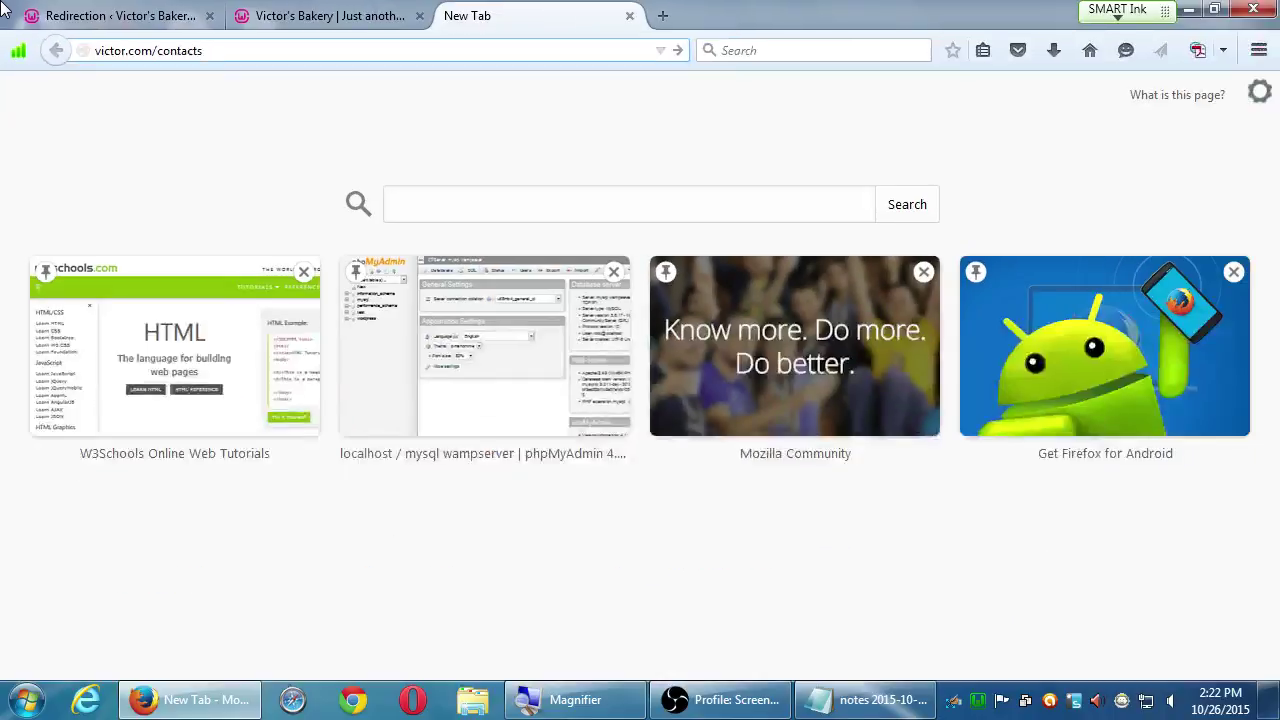
- Back in Redirection, check the empty 404s log, then return to the Redirects list
{"action": "left_click", "coordinate": [280, 45]}
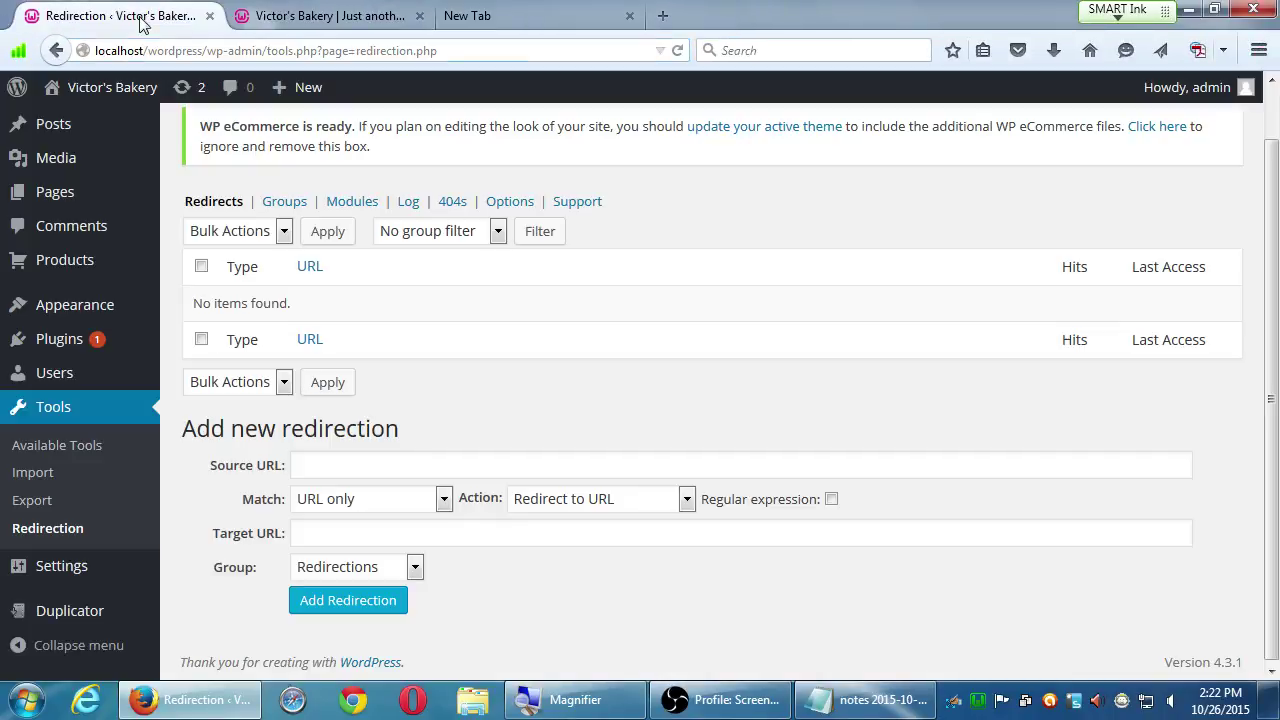
{"action": "left_click", "coordinate": [462, 202]}
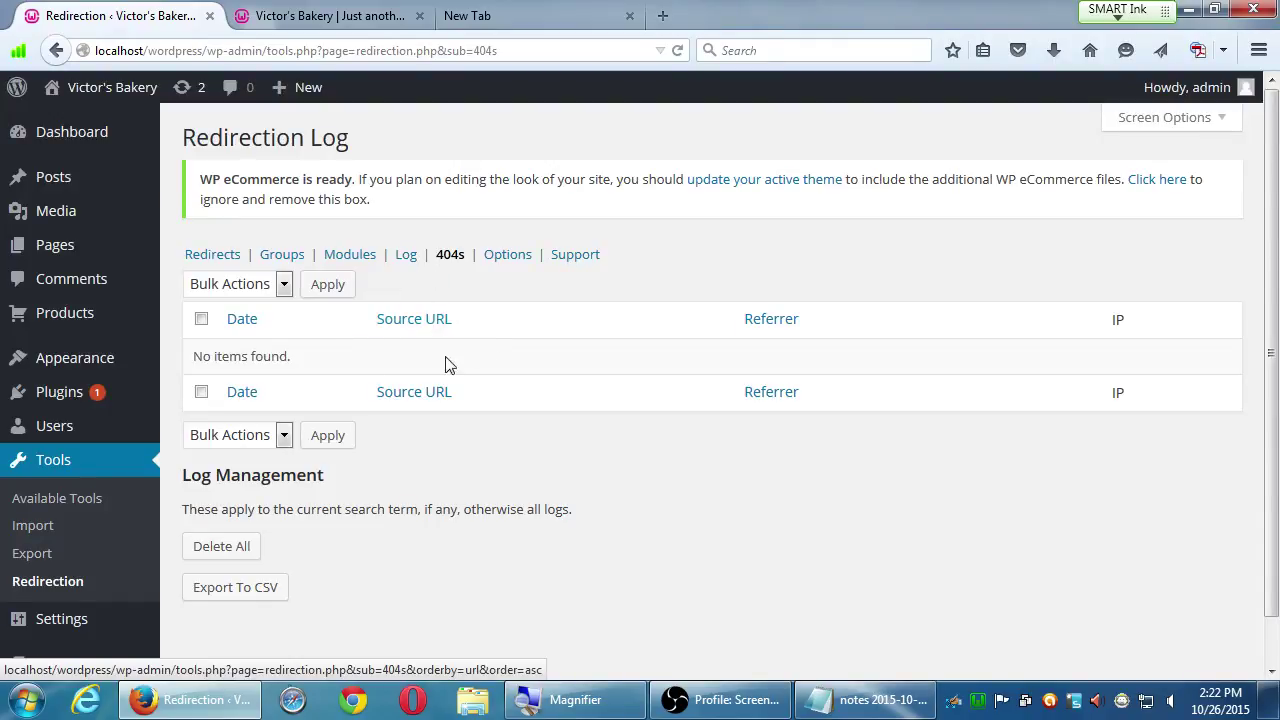
{"action": "scroll", "coordinate": [366, 510], "scroll_direction": "down", "scroll_amount": 1}
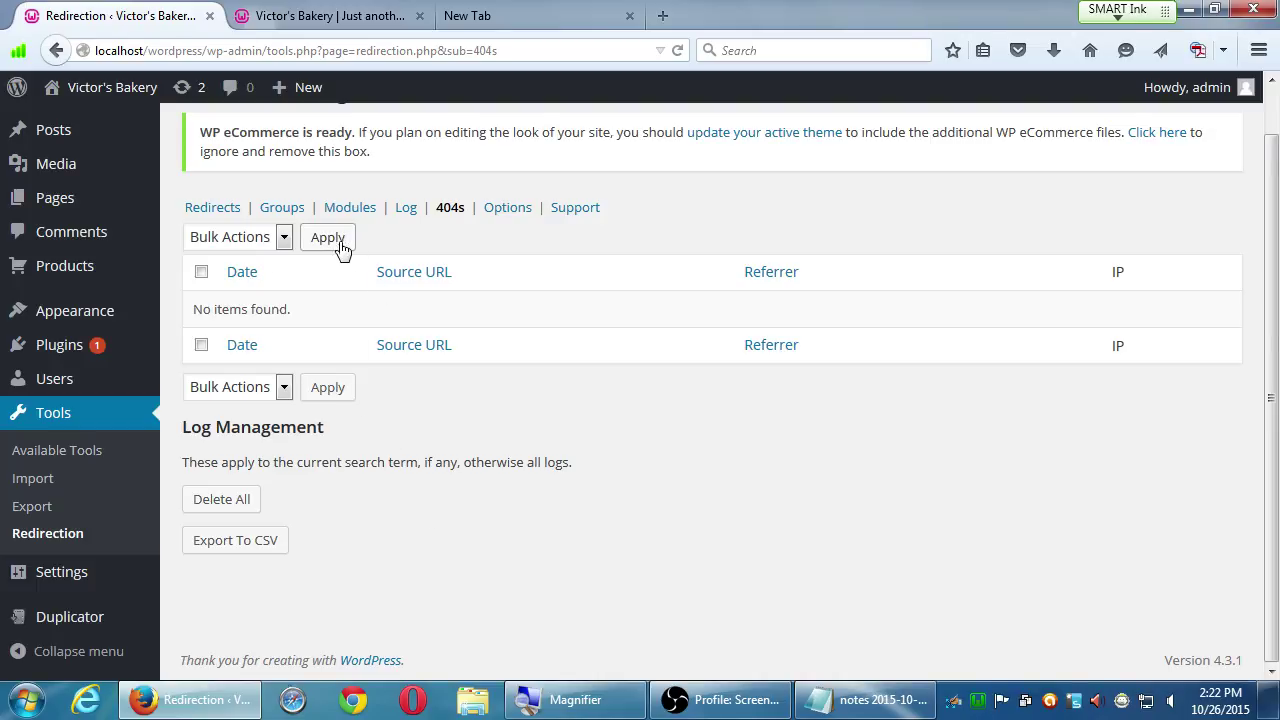
{"action": "left_click", "coordinate": [215, 212]}
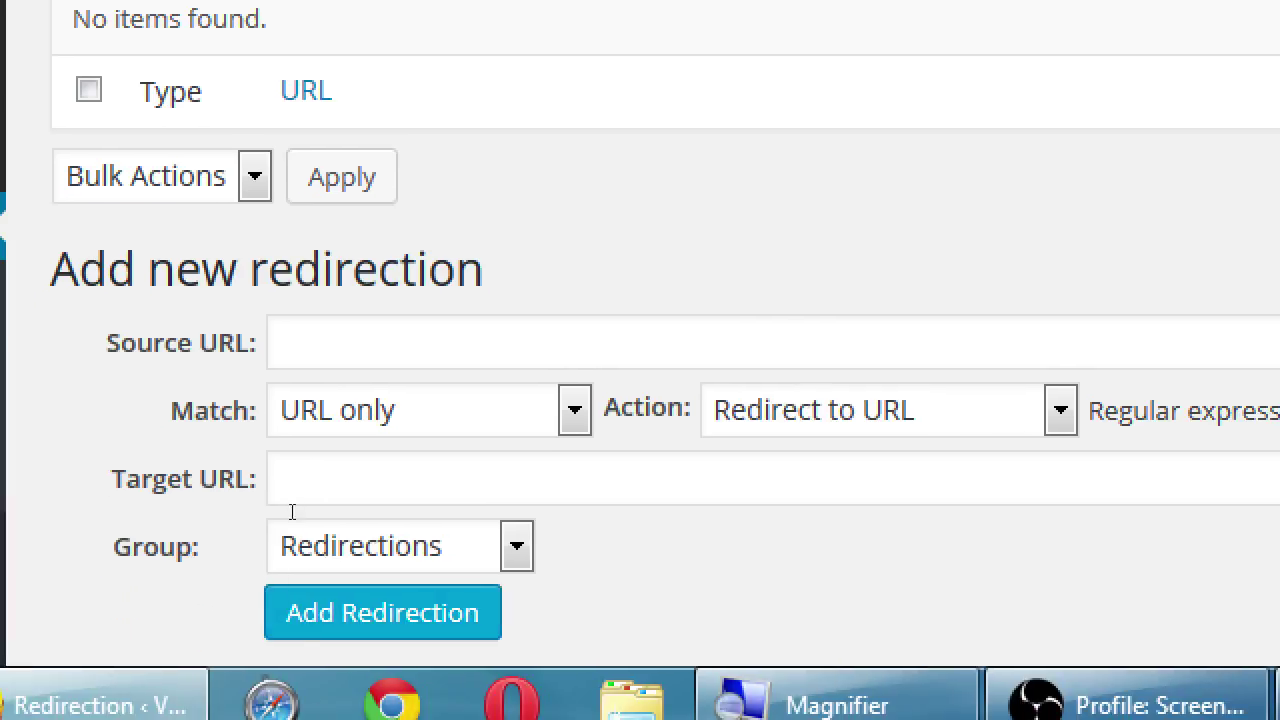
- Enter /contacts as the Source URL and /contact-us as the Target URL of the new redirection
{"action": "key", "text": "Tab"}
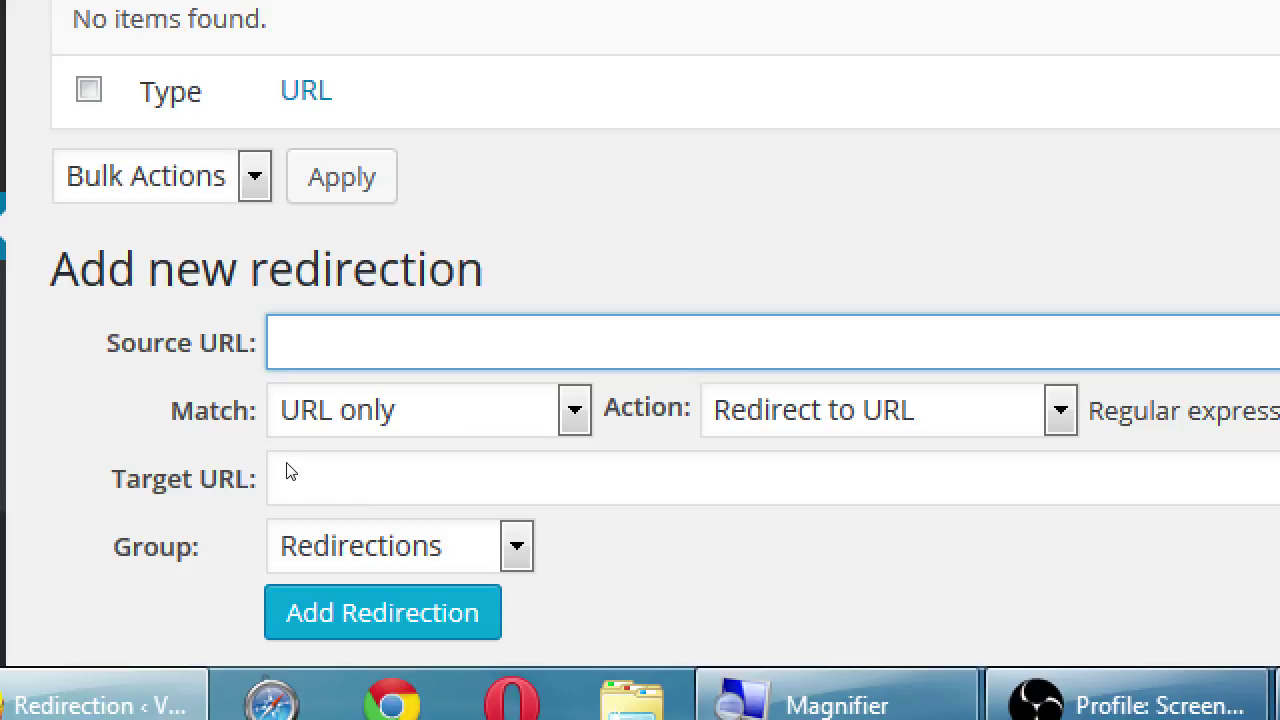
{"action": "scroll", "coordinate": [294, 403], "scroll_direction": "up", "scroll_amount": 4}
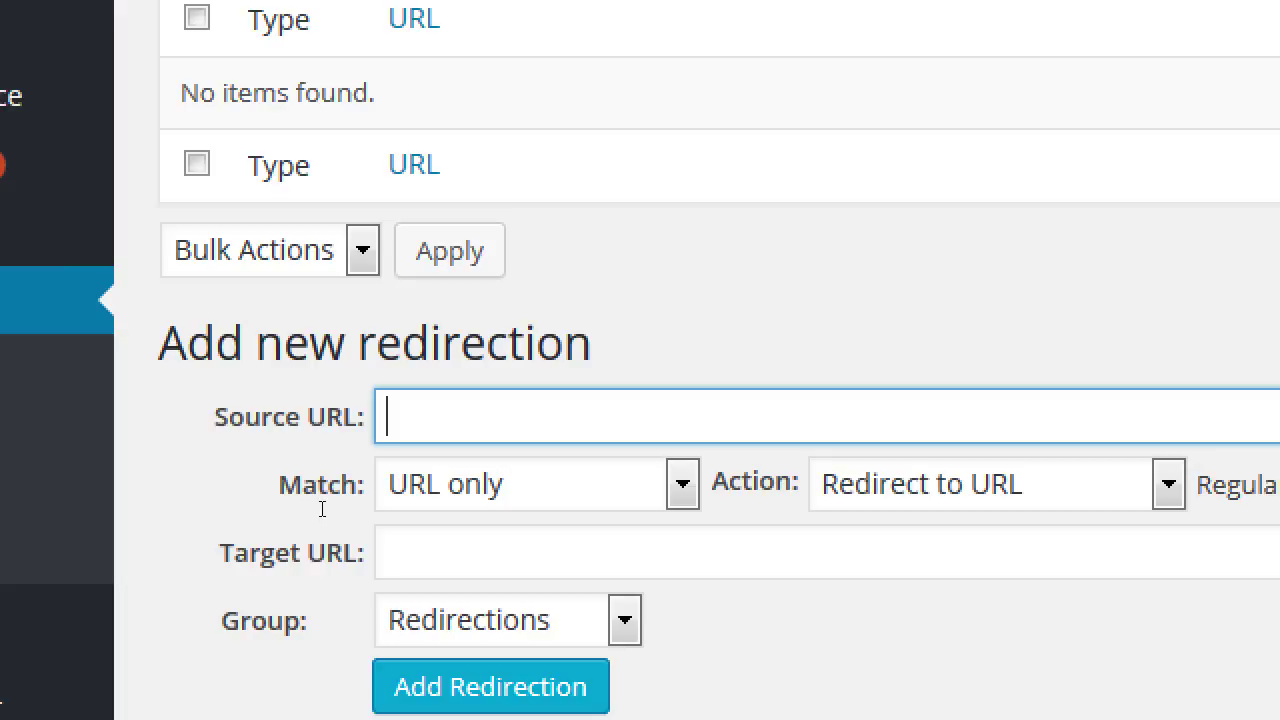
{"action": "type", "text": "/conta"}
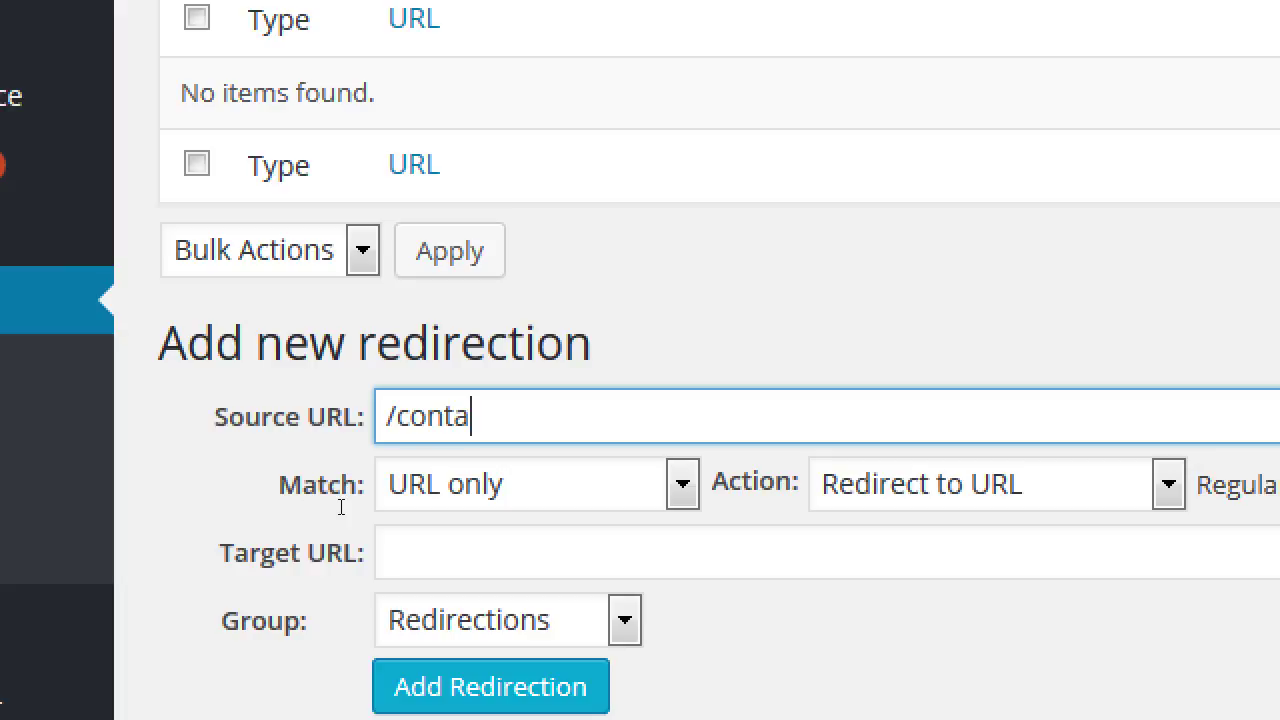
{"action": "type", "text": "cts"}
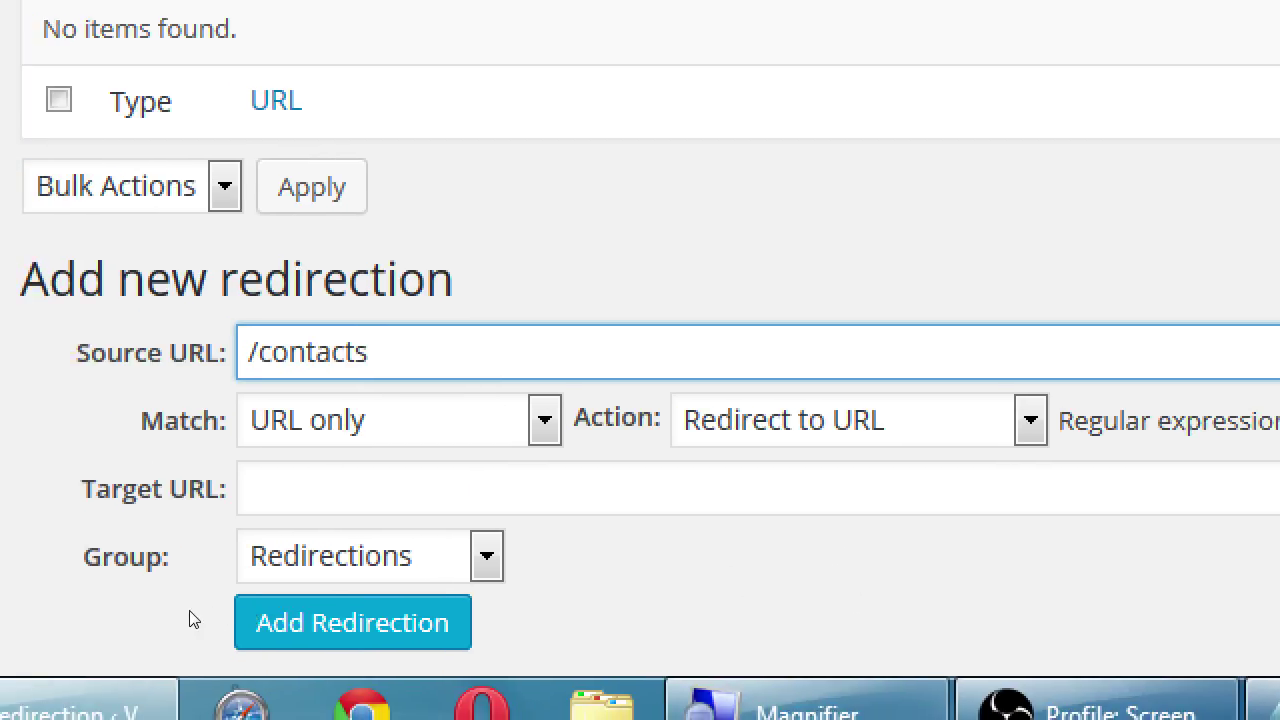
{"action": "left_click_drag", "start_coordinate": [97, 488], "coordinate": [190, 488]}
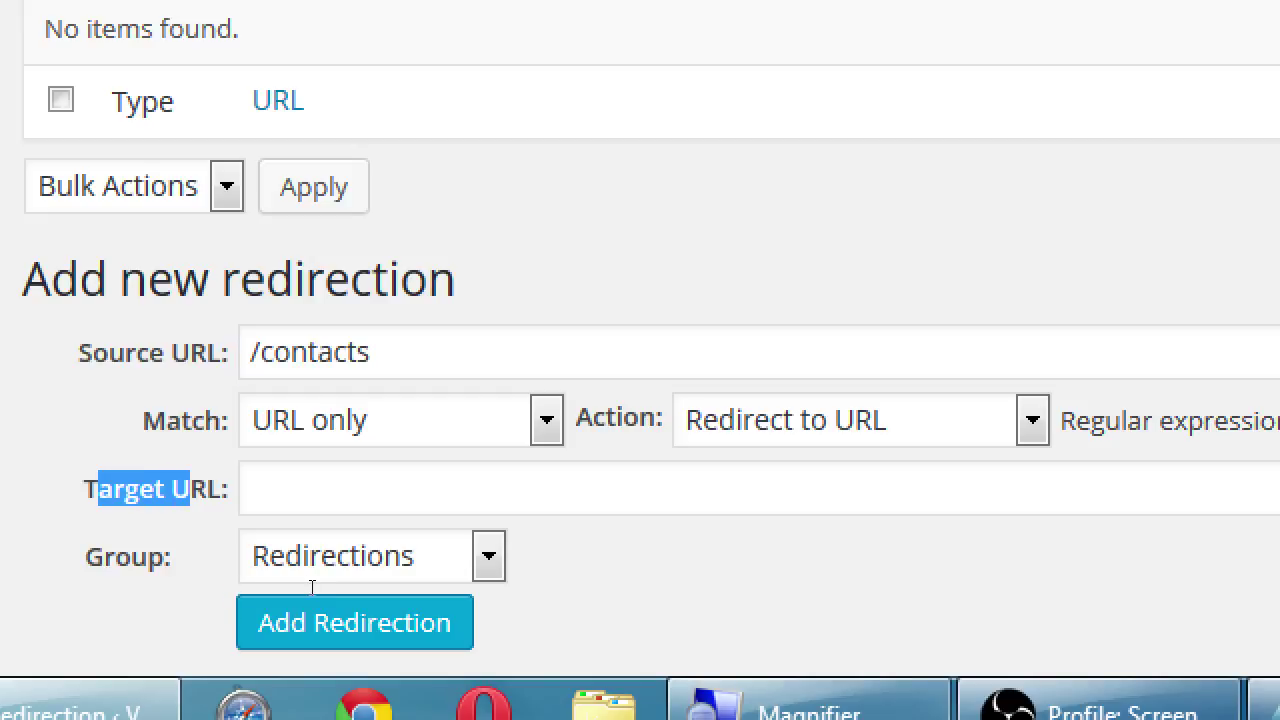
{"action": "key", "text": "Tab"}
{"action": "type", "text": "/cont"}
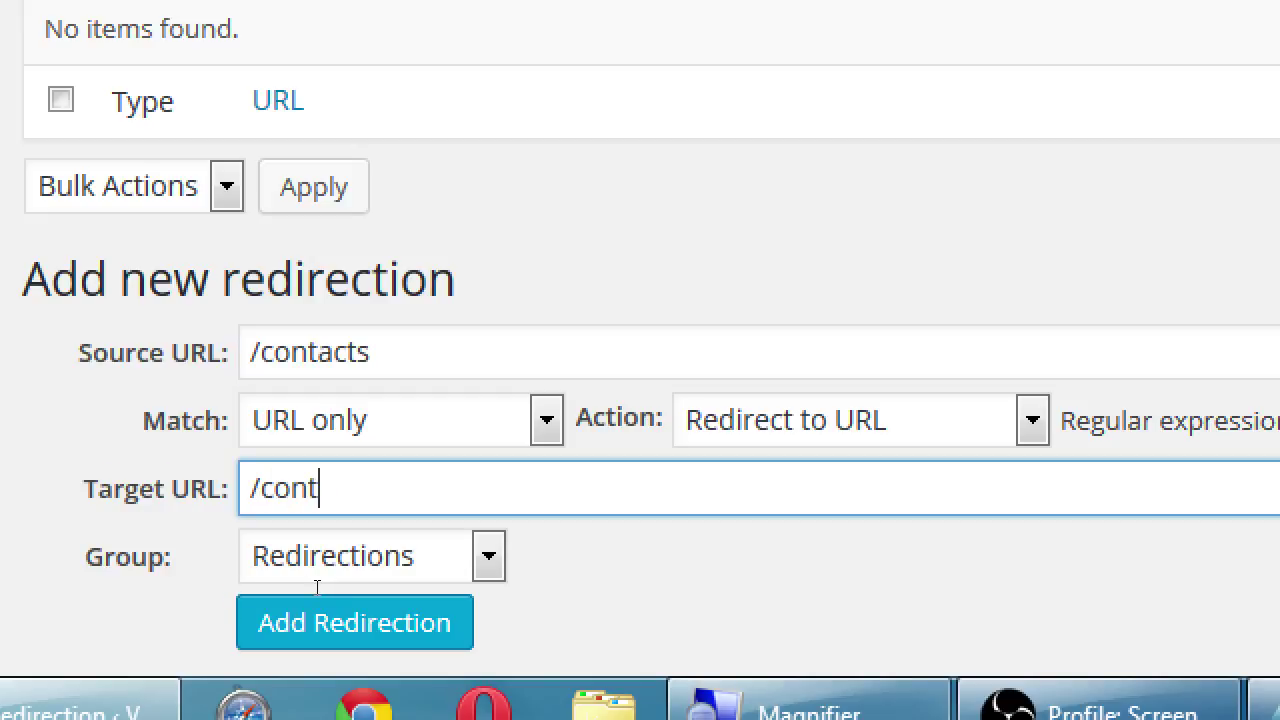
{"action": "type", "text": "acts"}
{"action": "key", "text": "BackSpace"}
{"action": "type", "text": "-us"}
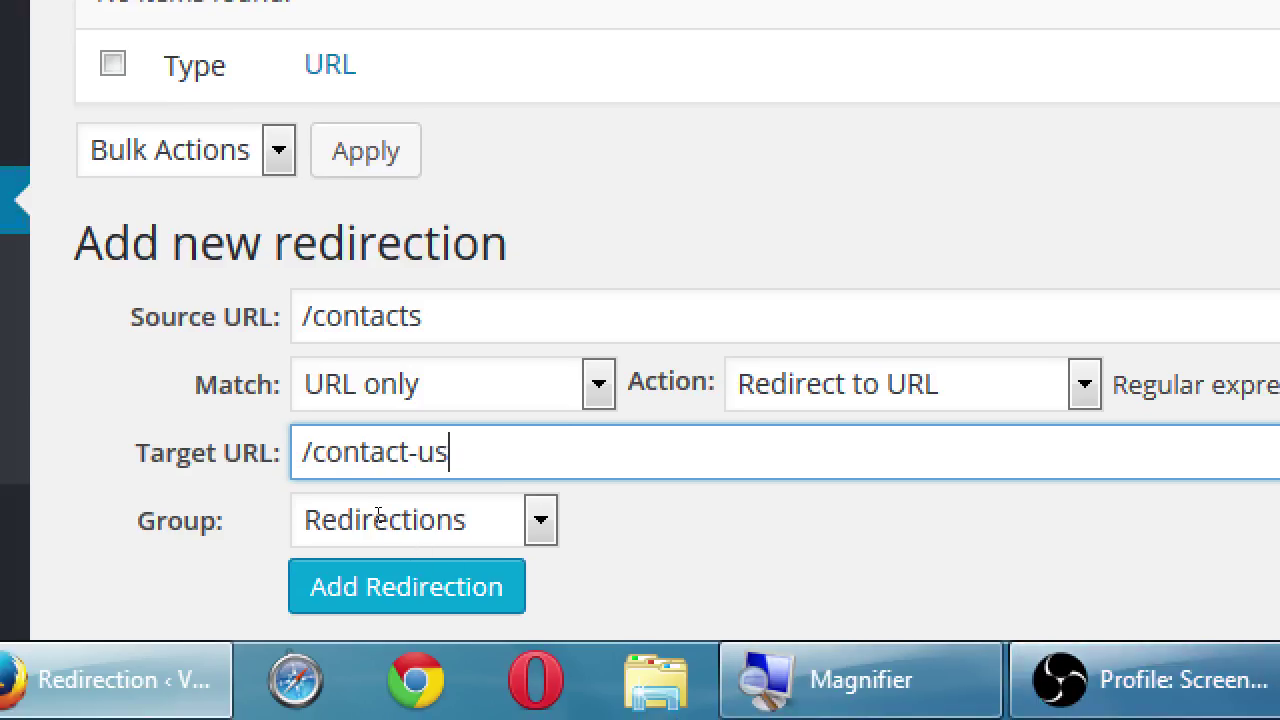
{"action": "key", "text": "shift+Tab"}
{"action": "key", "text": "shift+Tab"}
{"action": "key", "text": "shift+Tab"}
{"action": "key", "text": "shift+Tab"}
{"action": "key", "text": "Tab"}
{"action": "key", "text": "Tab"}
{"action": "key", "text": "Tab"}
{"action": "key", "text": "Tab"}
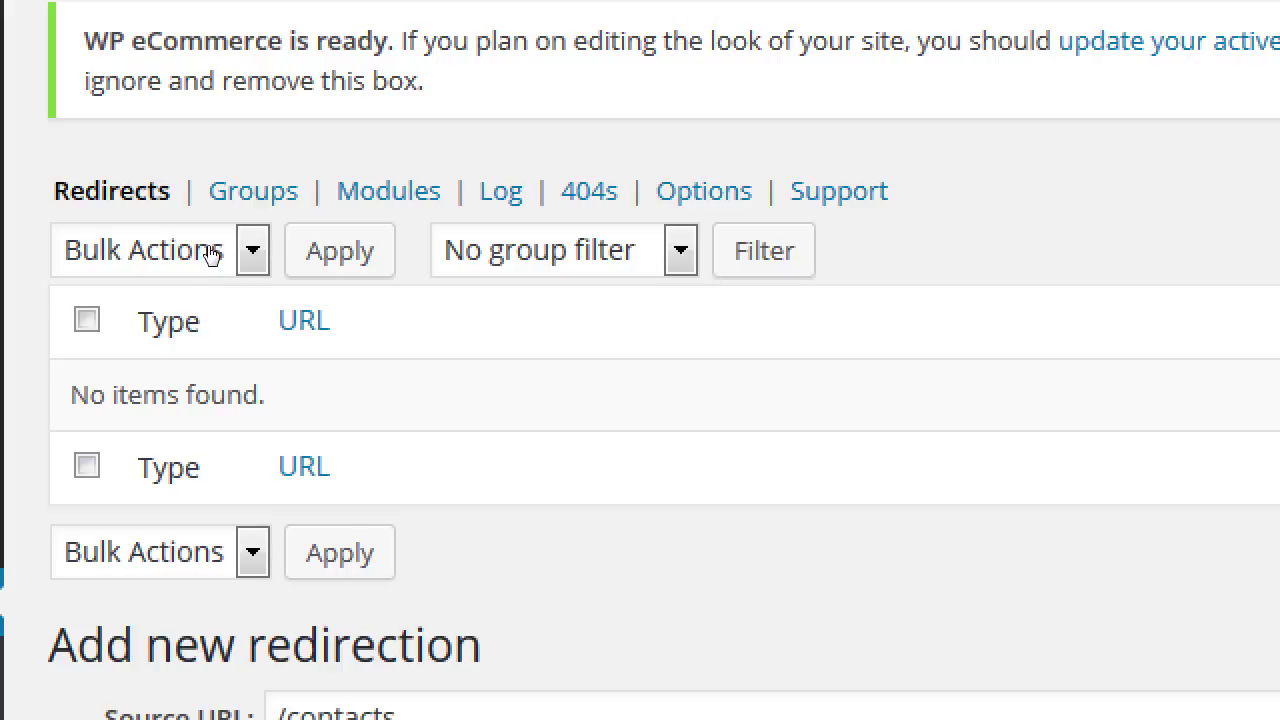
- Visit the 404s log, then go back to Redirects, leaving the source and target fields blank
{"action": "key", "text": "Tab"}
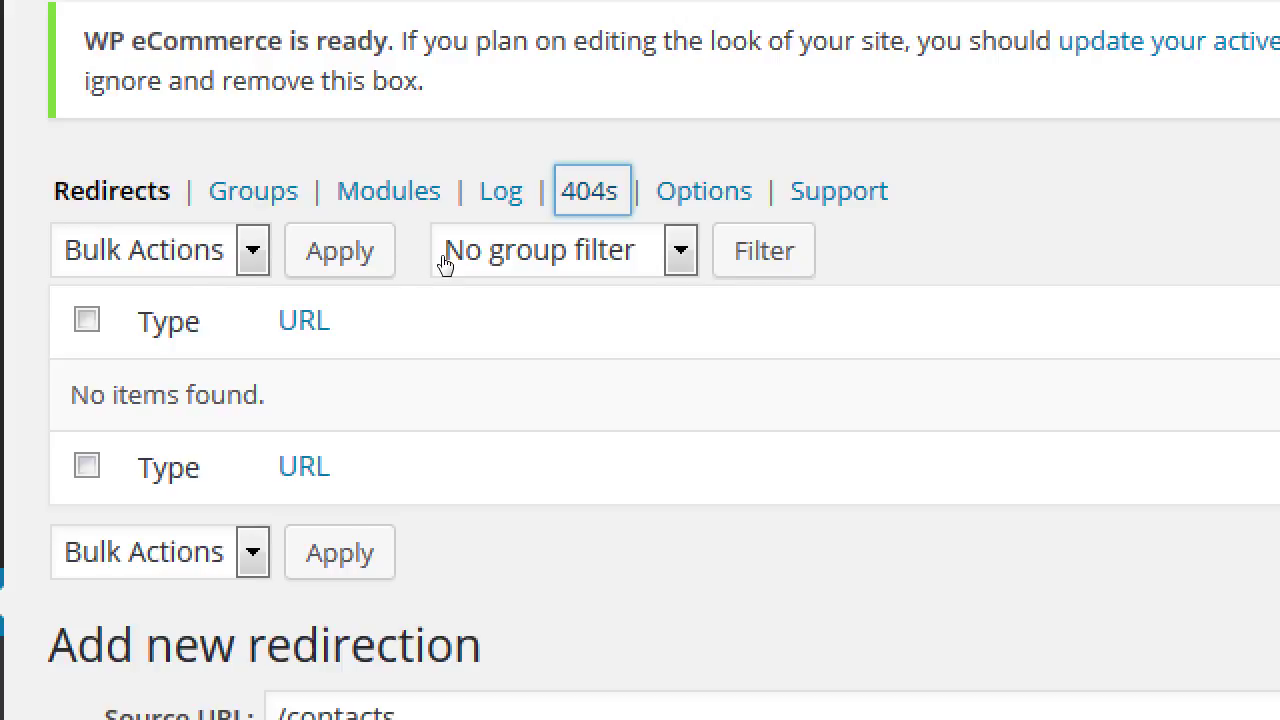
{"action": "key", "text": "Return"}
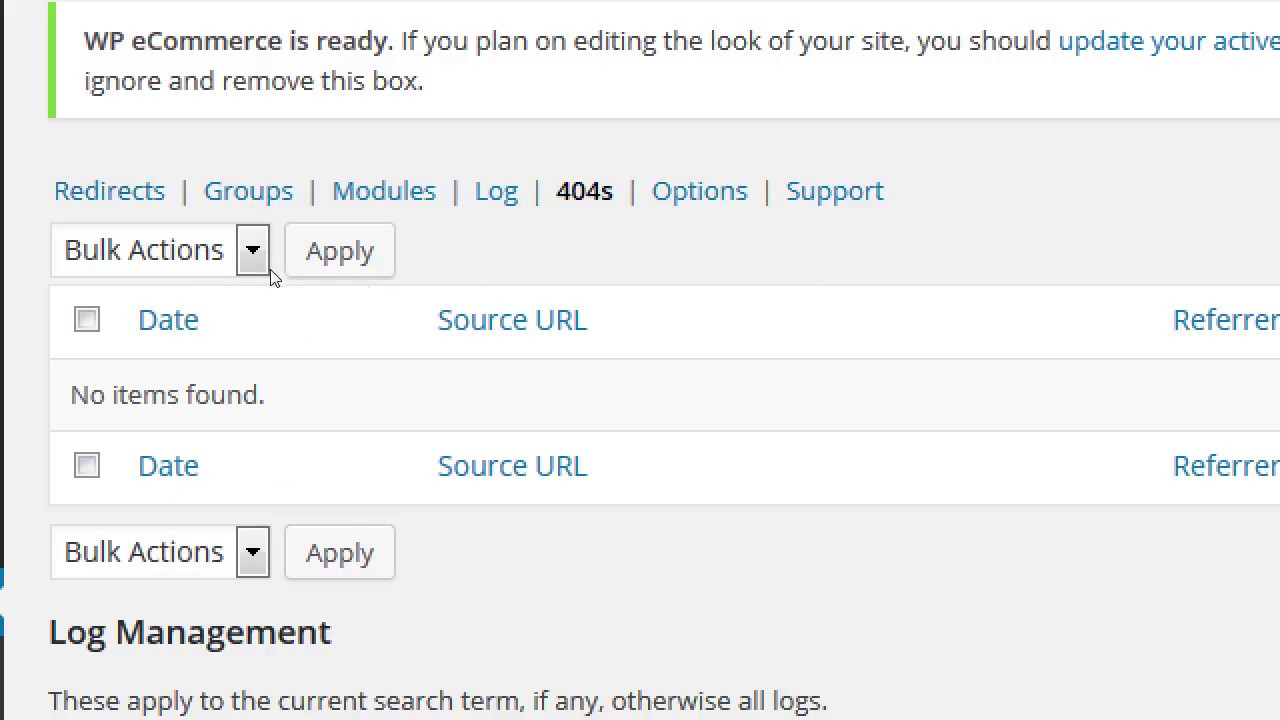
{"action": "key", "text": "Tab"}
{"action": "key", "text": "Return"}
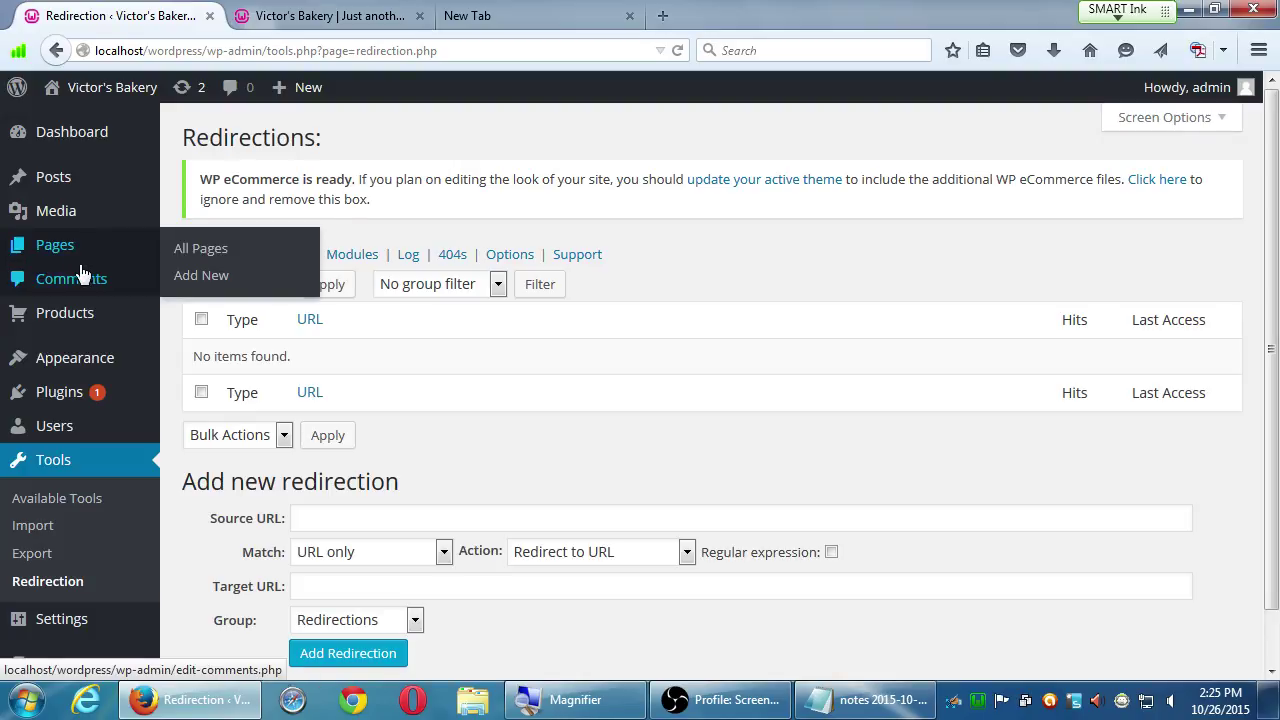
- Open All Pages in a new tab and scroll through the pages list
{"action": "middle_click", "coordinate": [190, 248]}
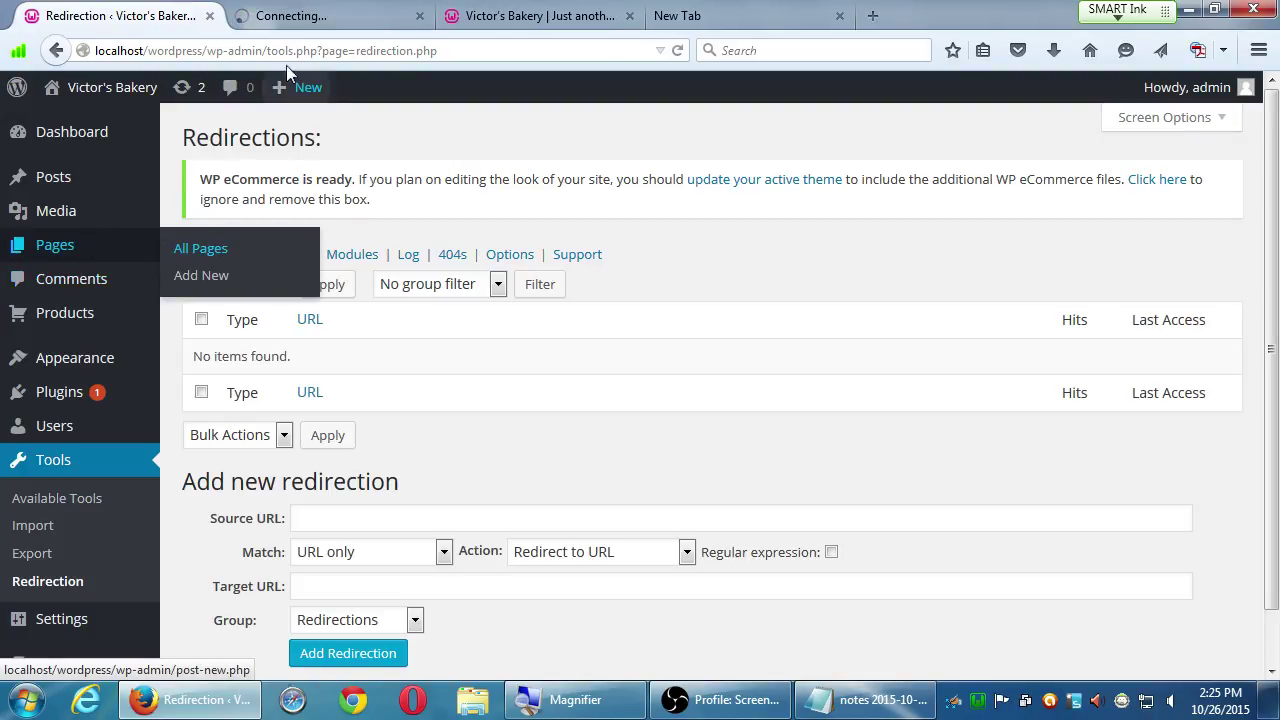
{"action": "left_click", "coordinate": [300, 15]}
{"action": "scroll", "coordinate": [378, 650], "scroll_direction": "down", "scroll_amount": 2}
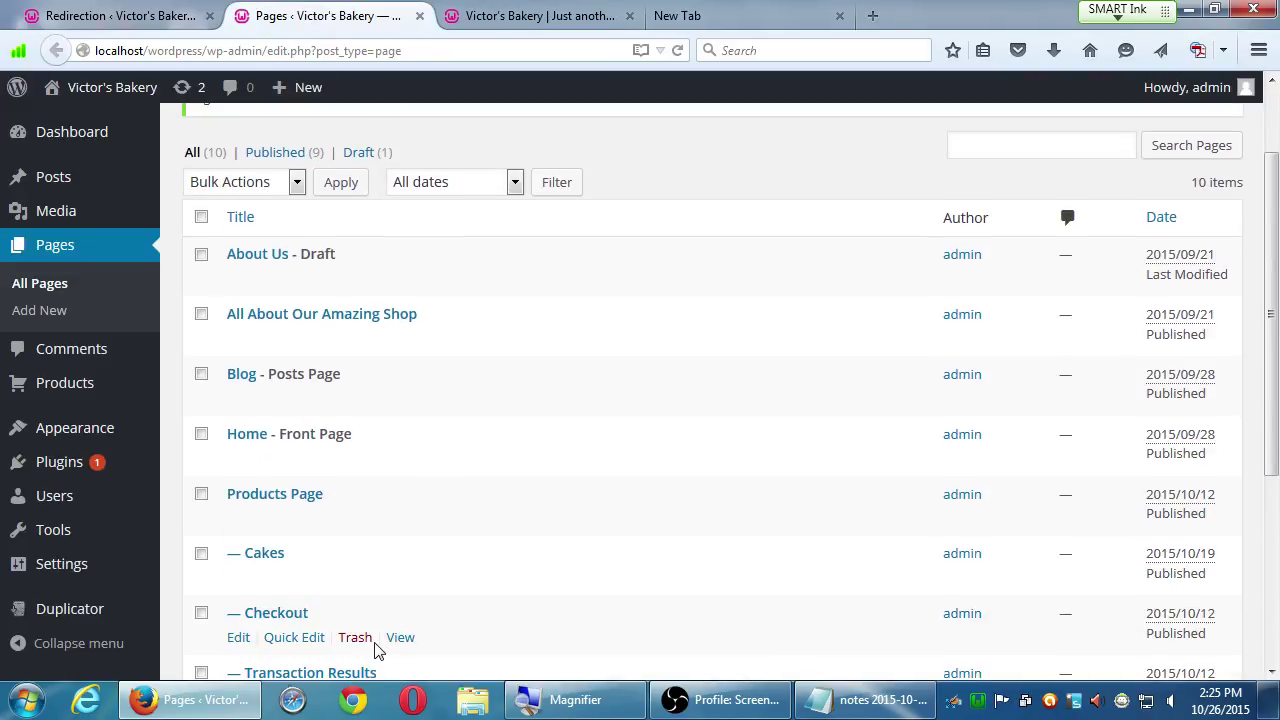
{"action": "scroll", "coordinate": [376, 645], "scroll_direction": "down", "scroll_amount": 2}
{"action": "scroll", "coordinate": [371, 640], "scroll_direction": "down", "scroll_amount": 2}
{"action": "scroll", "coordinate": [368, 635], "scroll_direction": "up", "scroll_amount": 1}
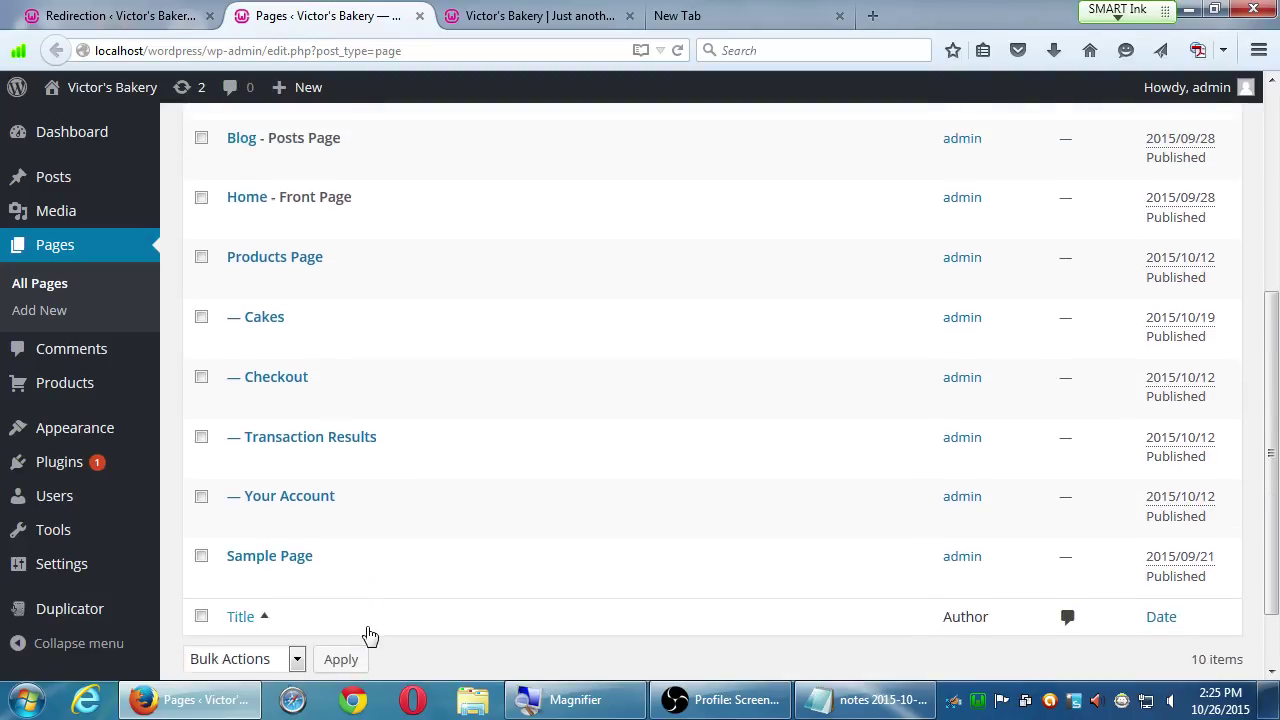
{"action": "scroll", "coordinate": [369, 635], "scroll_direction": "up", "scroll_amount": 3}
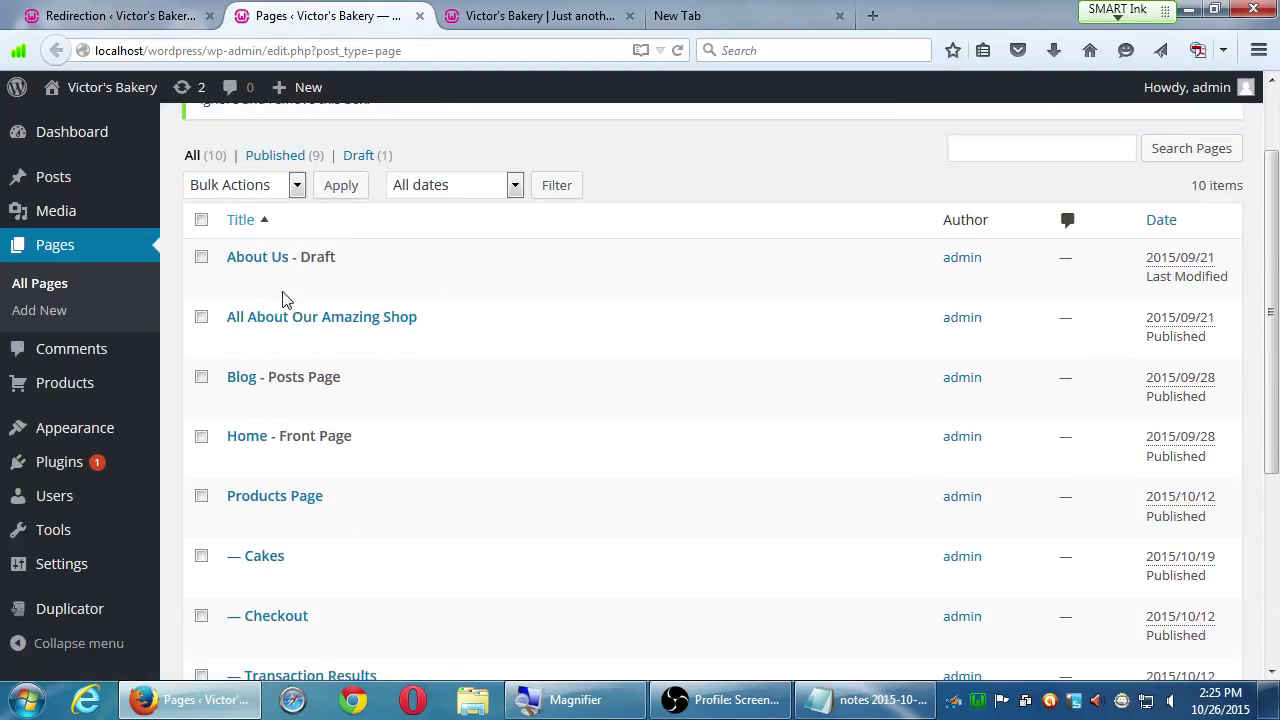
- Close the Pages, Victor's Bakery site and New Tab tabs, keeping only Redirection open
{"action": "left_click", "coordinate": [419, 16]}
{"action": "left_click", "coordinate": [420, 16]}
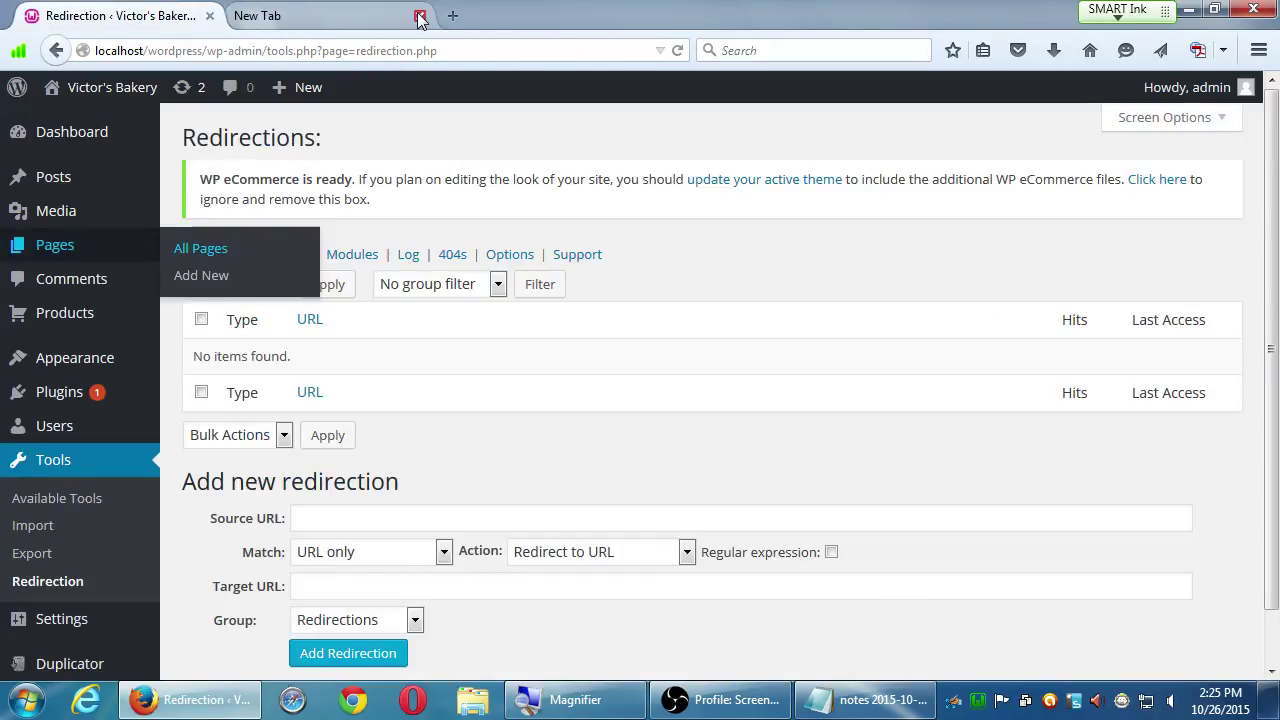
{"action": "left_click", "coordinate": [419, 16]}
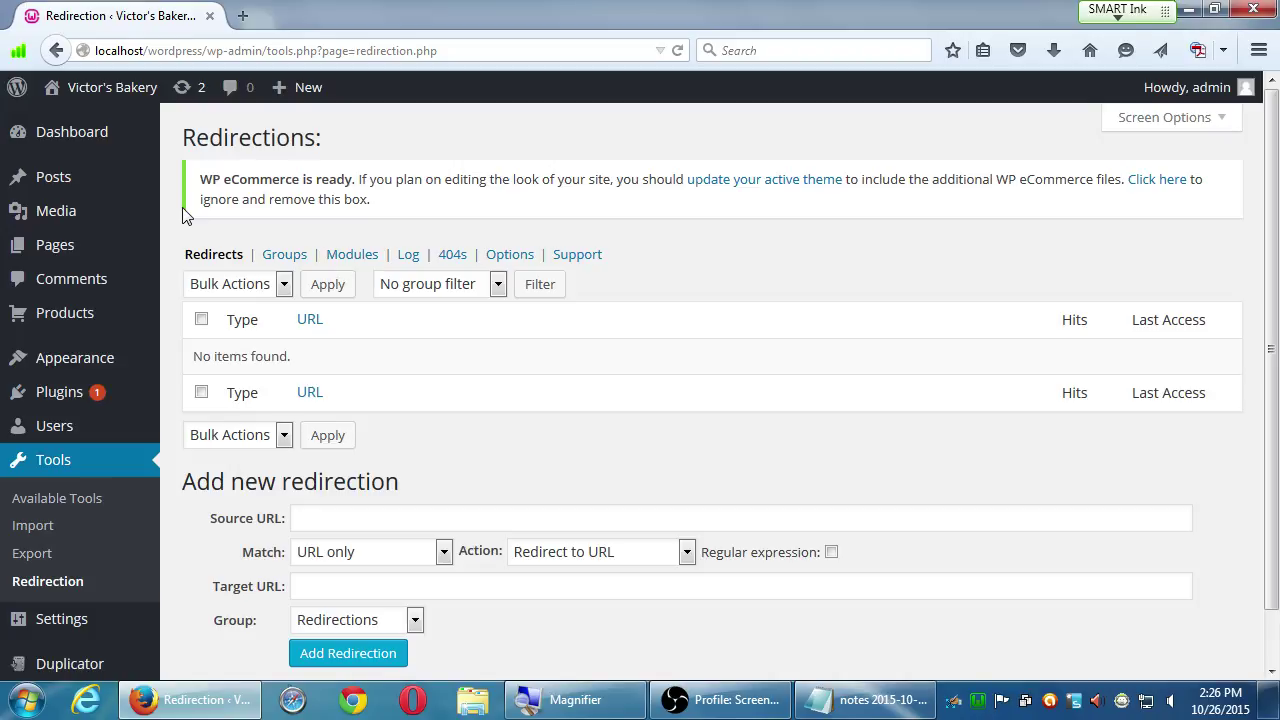
{"action": "mouse_move", "coordinate": [64, 392]}
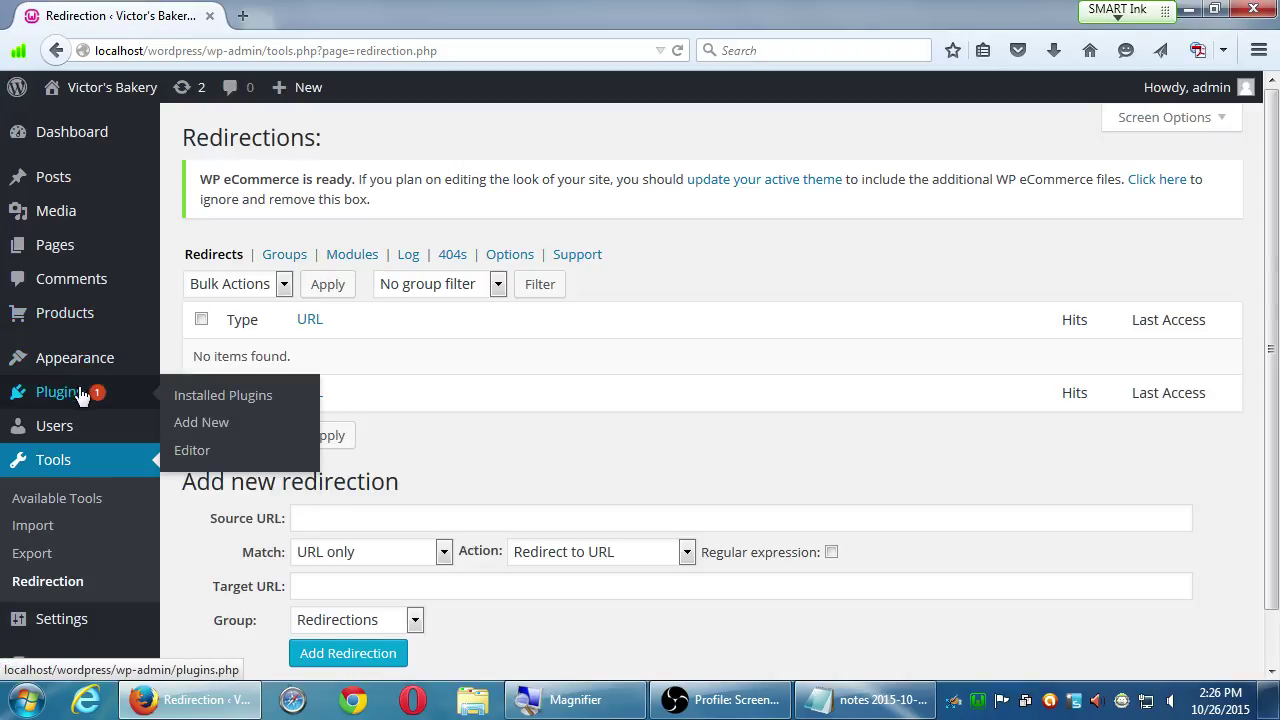
- Search Add New Plugins for 'contact form 7' to install Contact Form 7 4.3
{"action": "left_click", "coordinate": [197, 428]}
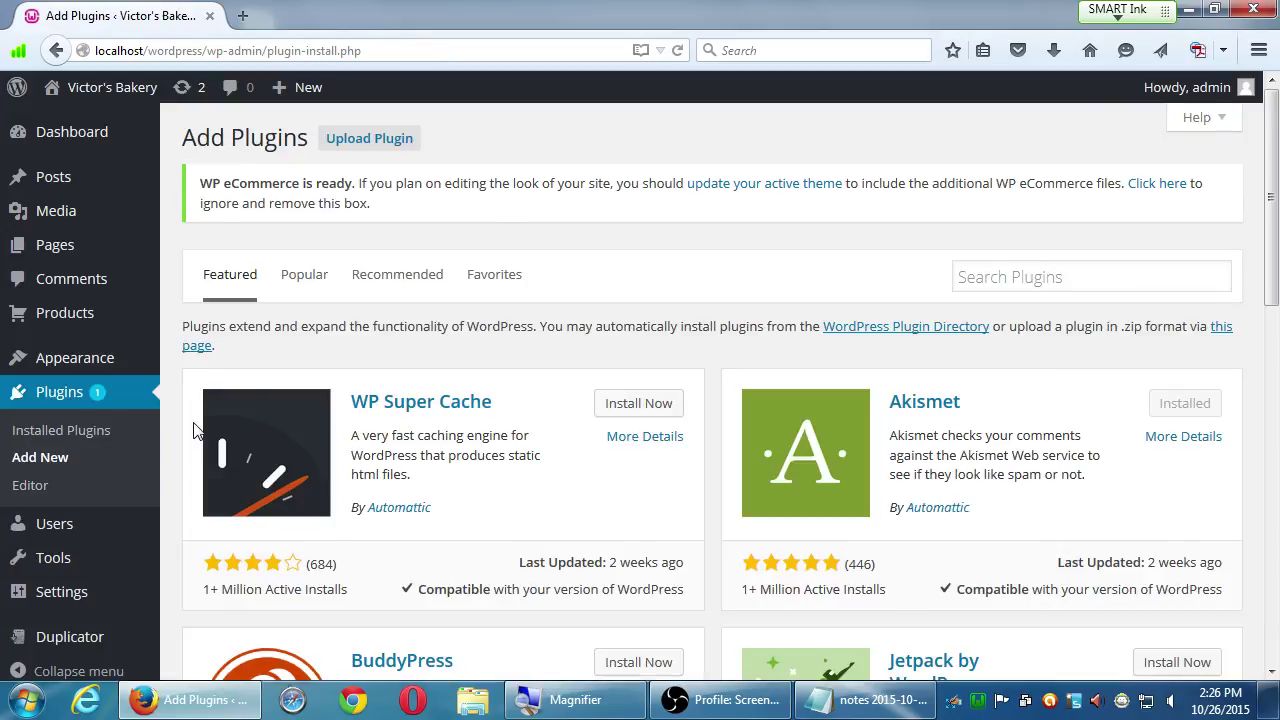
{"action": "left_click", "coordinate": [976, 281]}
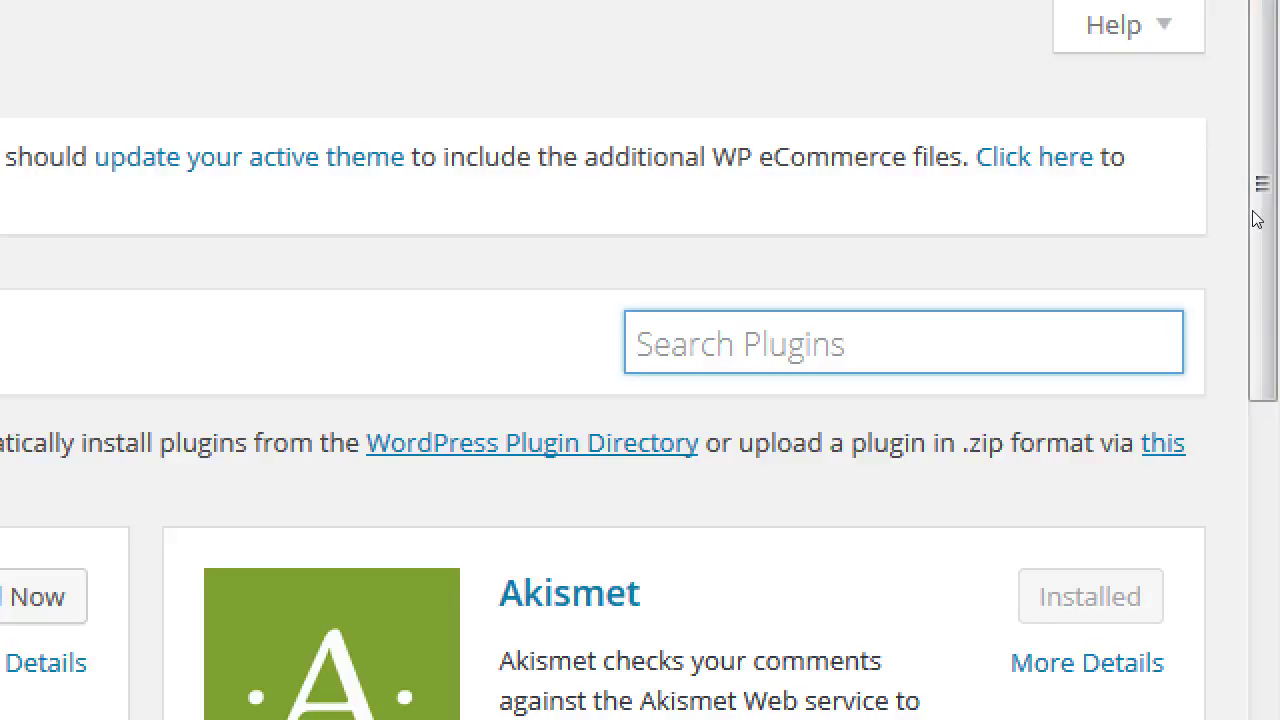
{"action": "type", "text": "contact for"}
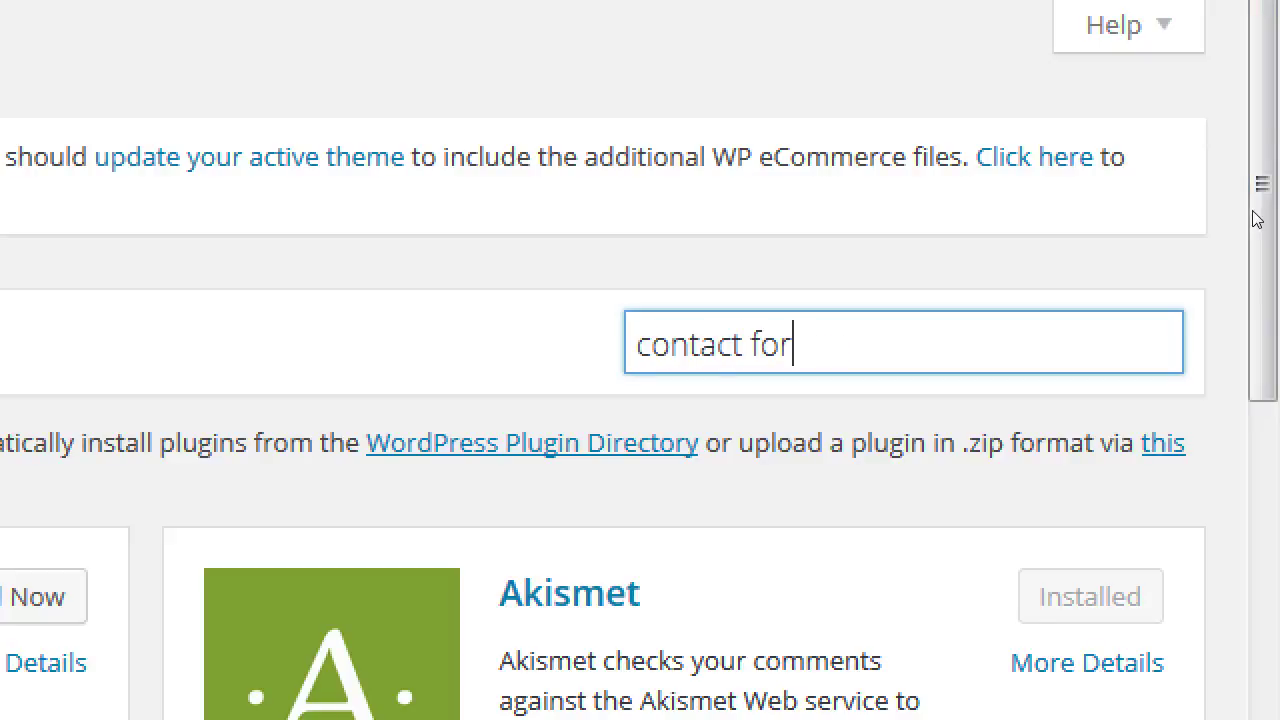
{"action": "type", "text": "m 7"}
{"action": "key", "text": "Return"}
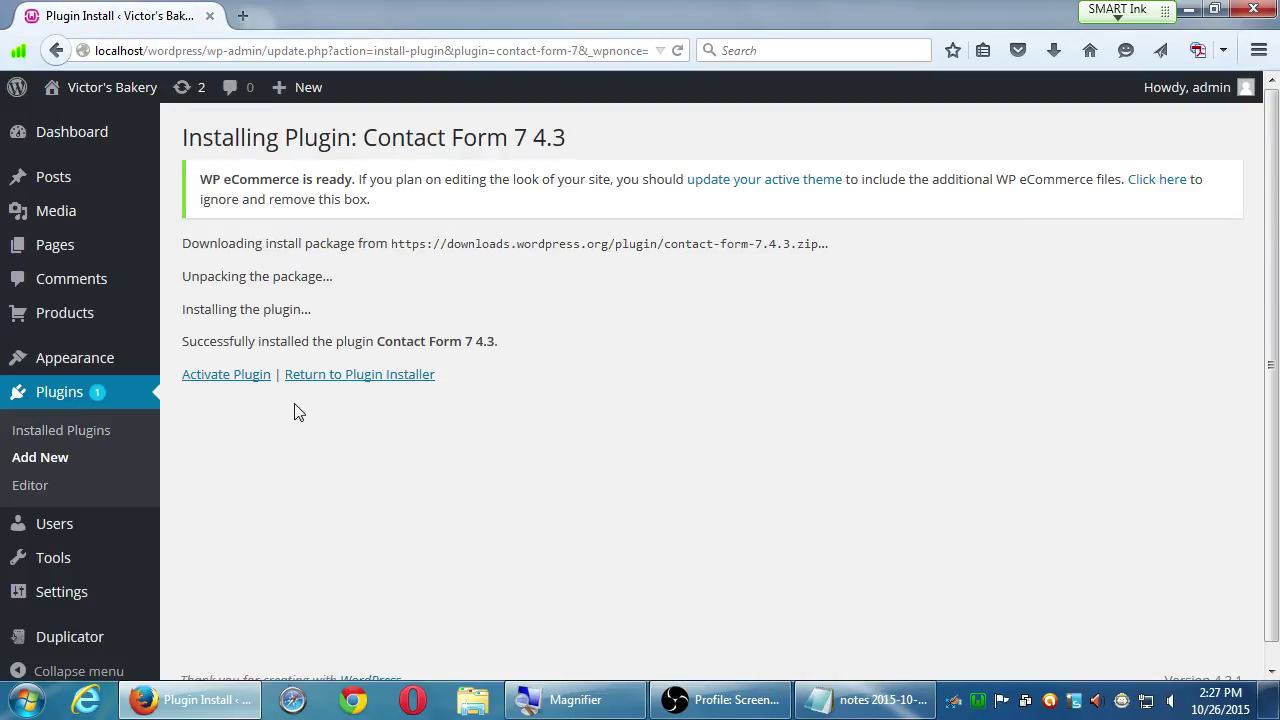
- Activate the freshly installed Contact Form 7 plugin from the installation results page
{"action": "left_click", "coordinate": [243, 380]}
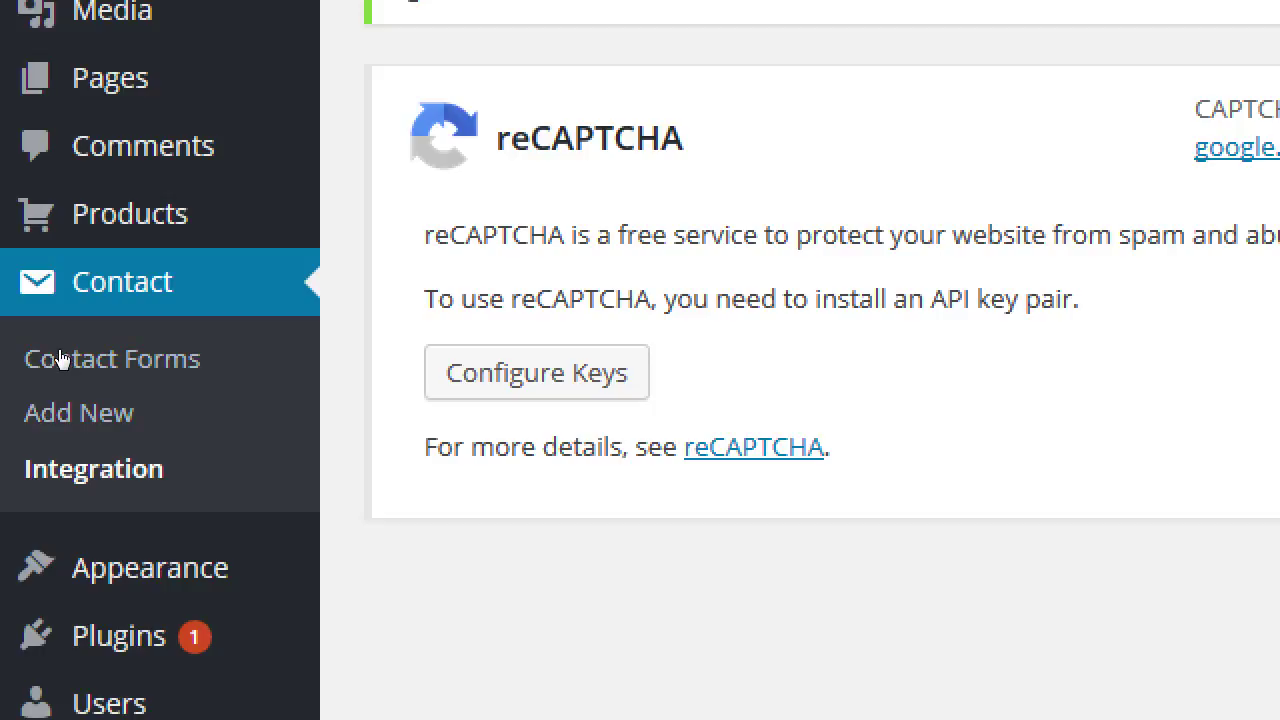
- Open Contact > Contact Forms, review Contact form 1 and its shortcode, then duplicate it
{"action": "left_click", "coordinate": [60, 358]}
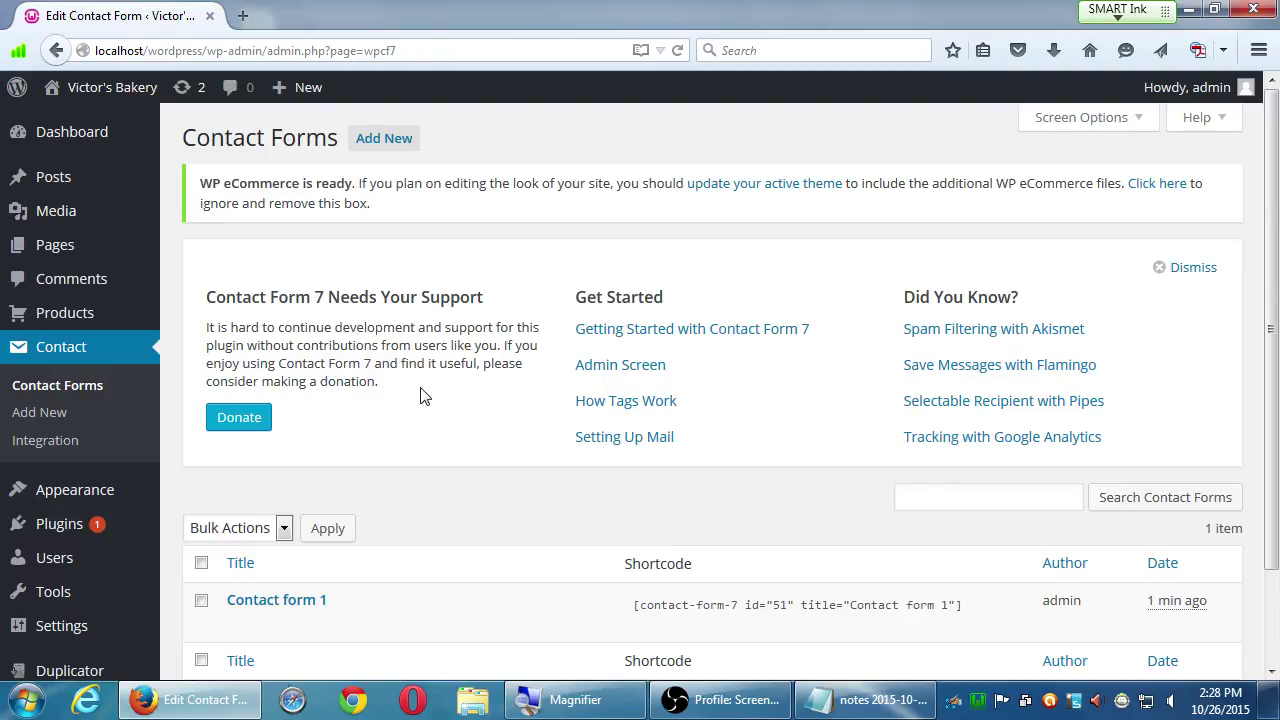
{"action": "left_click", "coordinate": [1075, 119]}
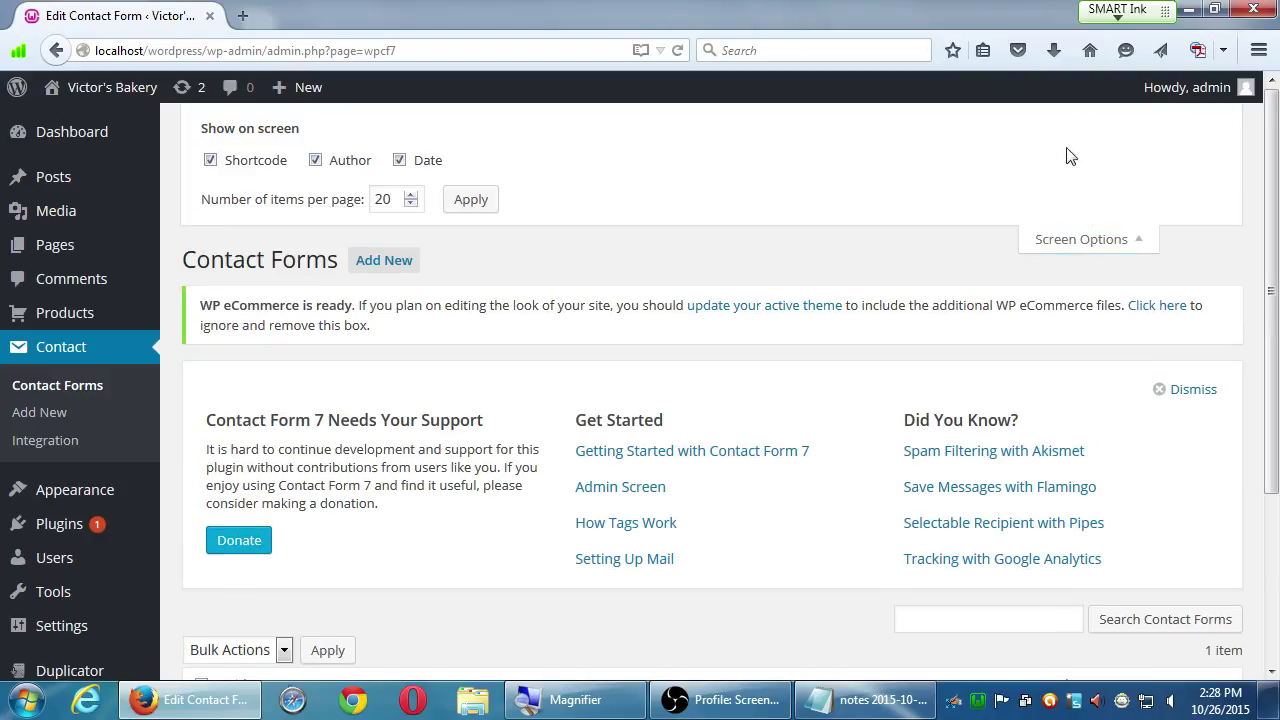
{"action": "left_click", "coordinate": [1075, 239]}
{"action": "scroll", "coordinate": [475, 490], "scroll_direction": "down", "scroll_amount": 1}
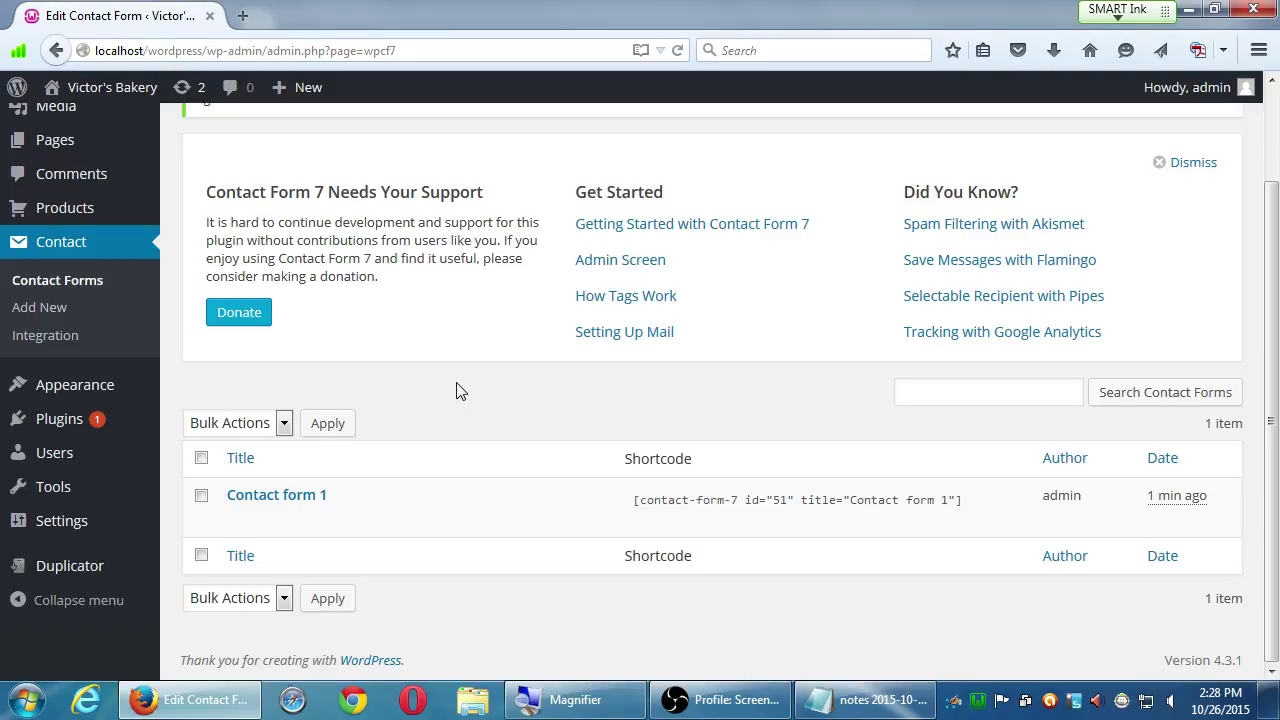
{"action": "mouse_move", "coordinate": [251, 486]}
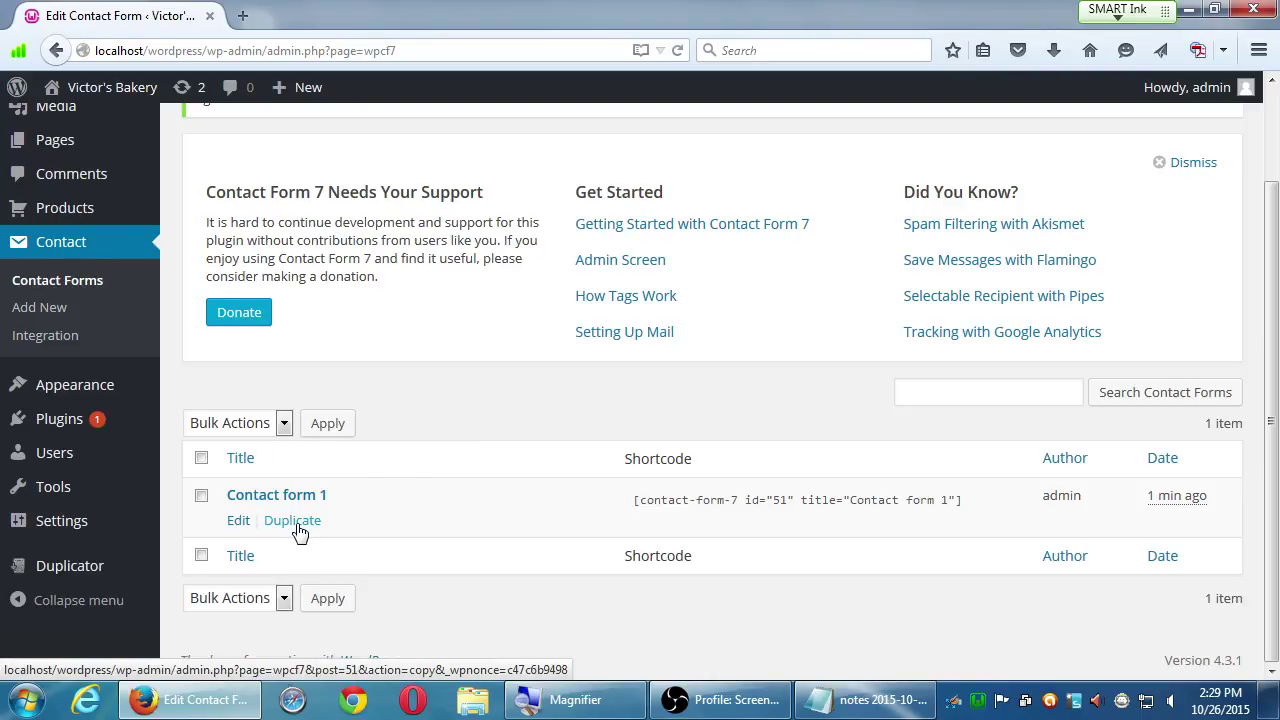
{"action": "left_click", "coordinate": [292, 521]}
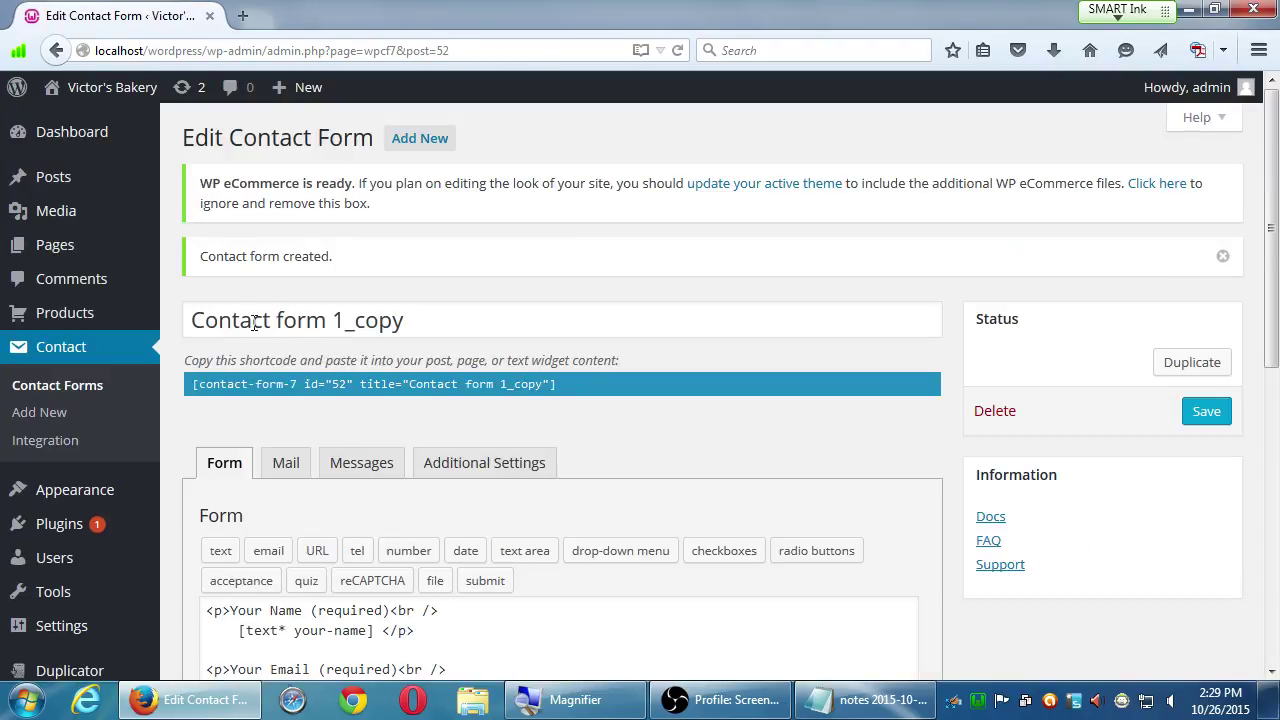
- Inspect the Contact form 1_copy title and its shortcode, leaving both unchanged
{"action": "left_click_drag", "start_coordinate": [208, 322], "coordinate": [426, 329]}
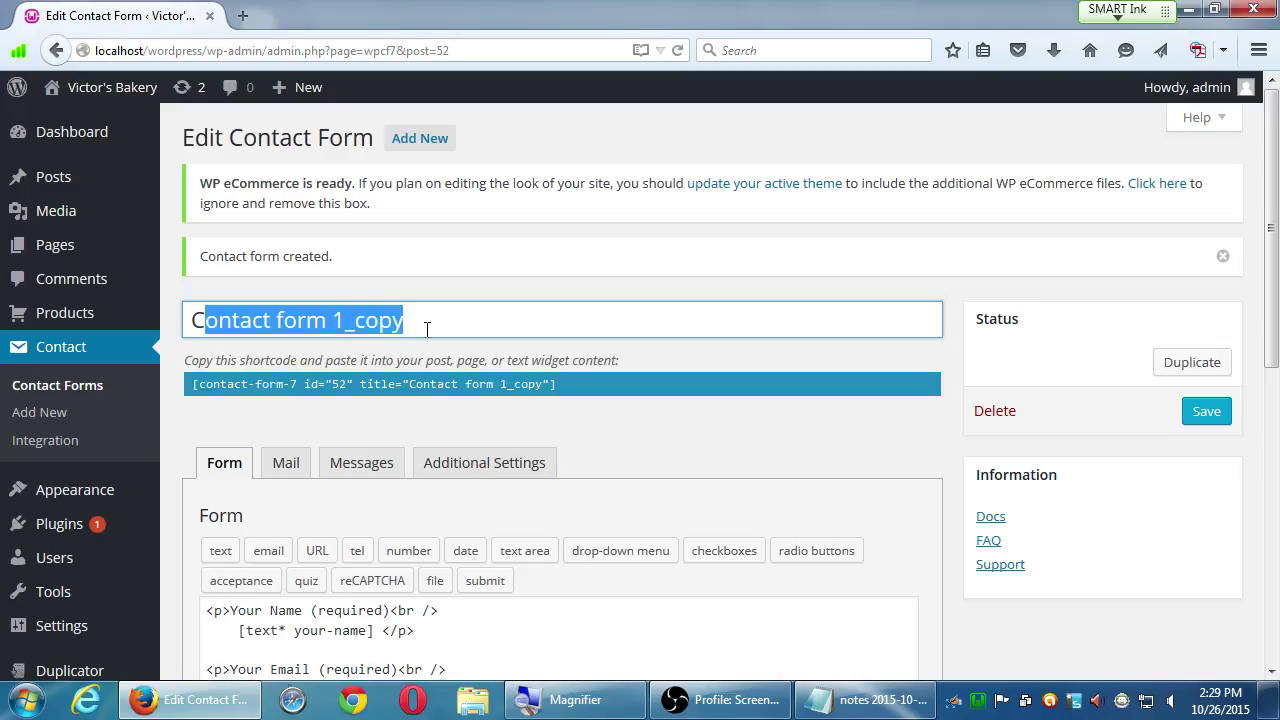
{"action": "left_click", "coordinate": [618, 435]}
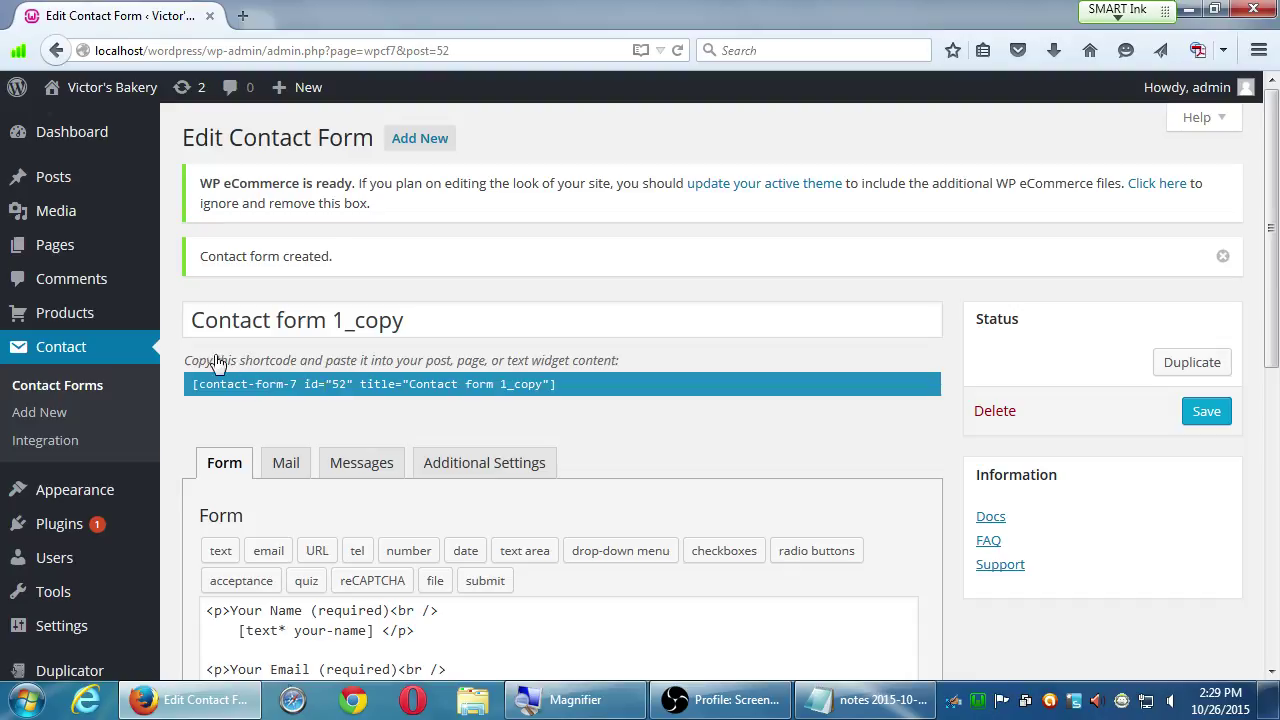
{"action": "left_click_drag", "start_coordinate": [197, 370], "coordinate": [624, 358]}
{"action": "left_click", "coordinate": [624, 358]}
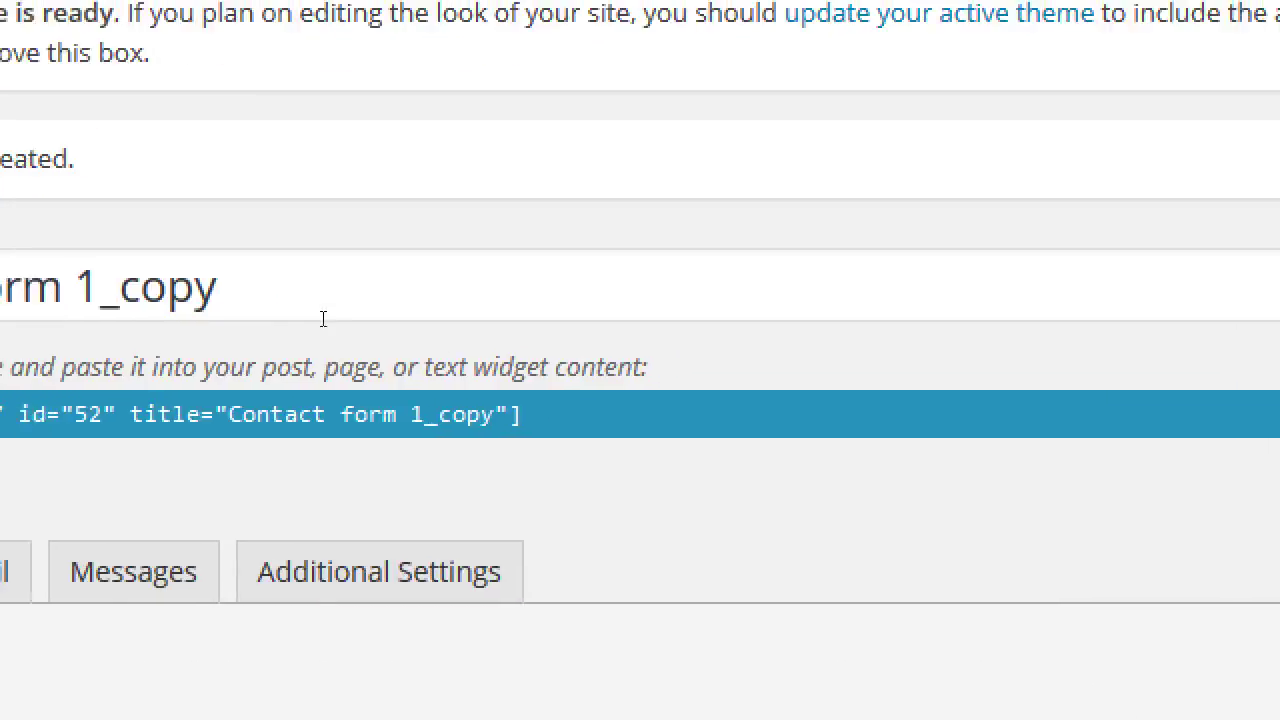
{"action": "left_click_drag", "start_coordinate": [250, 320], "coordinate": [366, 312]}
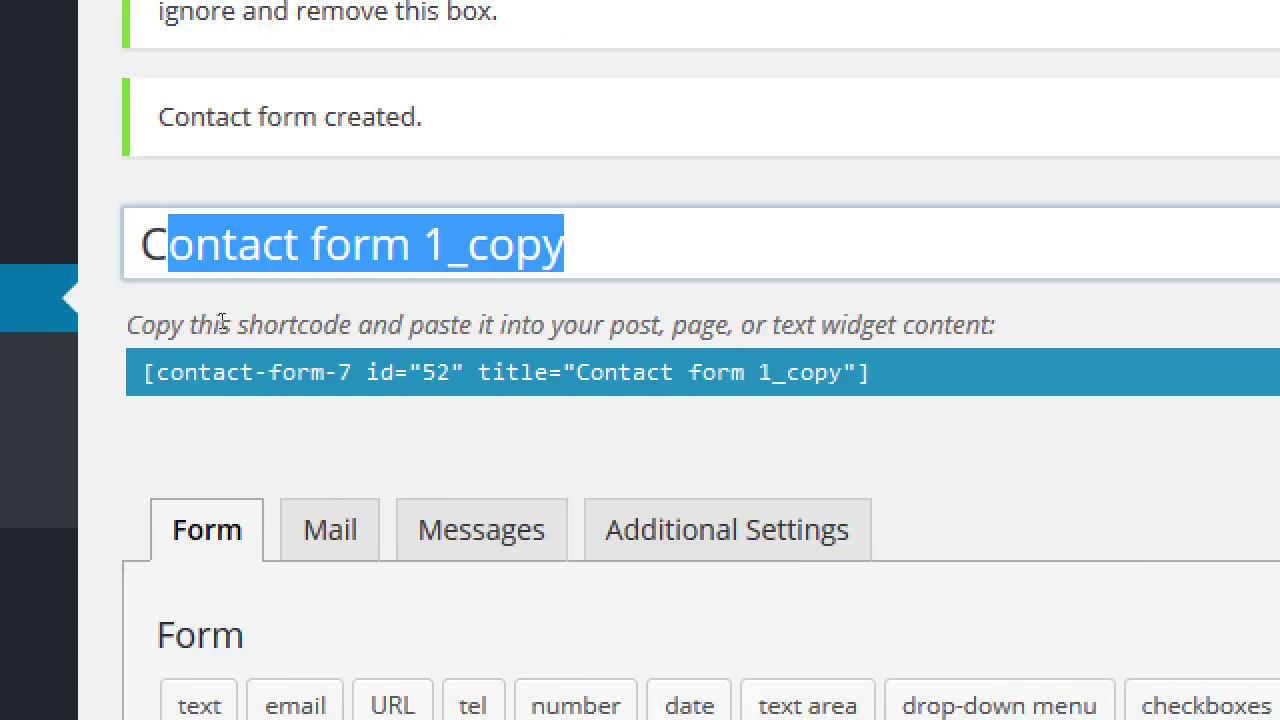
{"action": "key", "text": "End"}
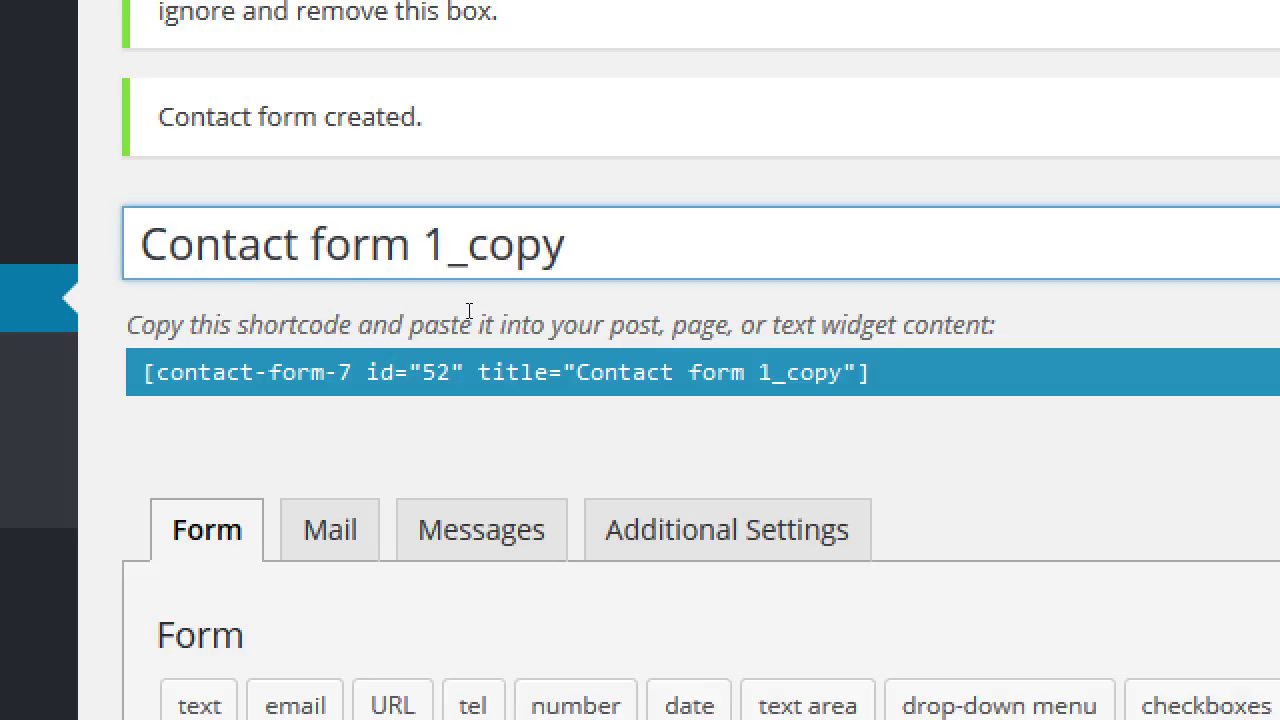
{"action": "left_click", "coordinate": [203, 374]}
{"action": "left_click_drag", "start_coordinate": [203, 374], "coordinate": [582, 380]}
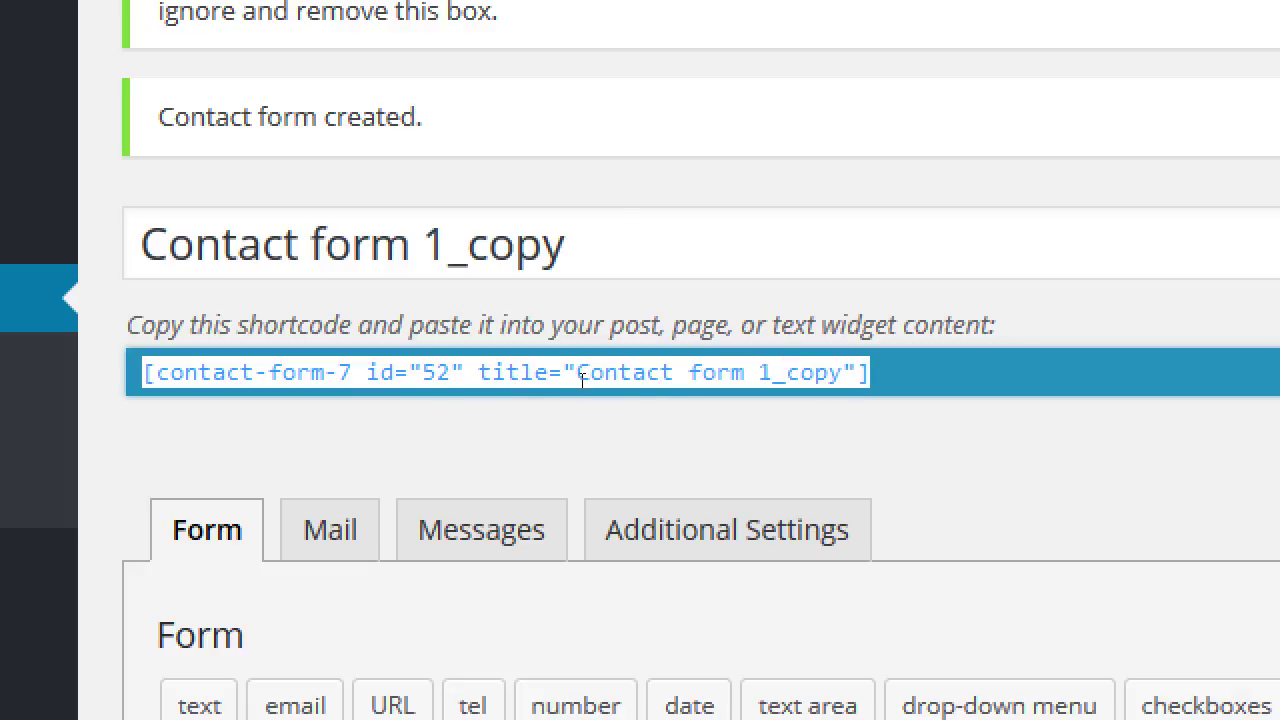
{"action": "left_click_drag", "start_coordinate": [582, 380], "coordinate": [1279, 478]}
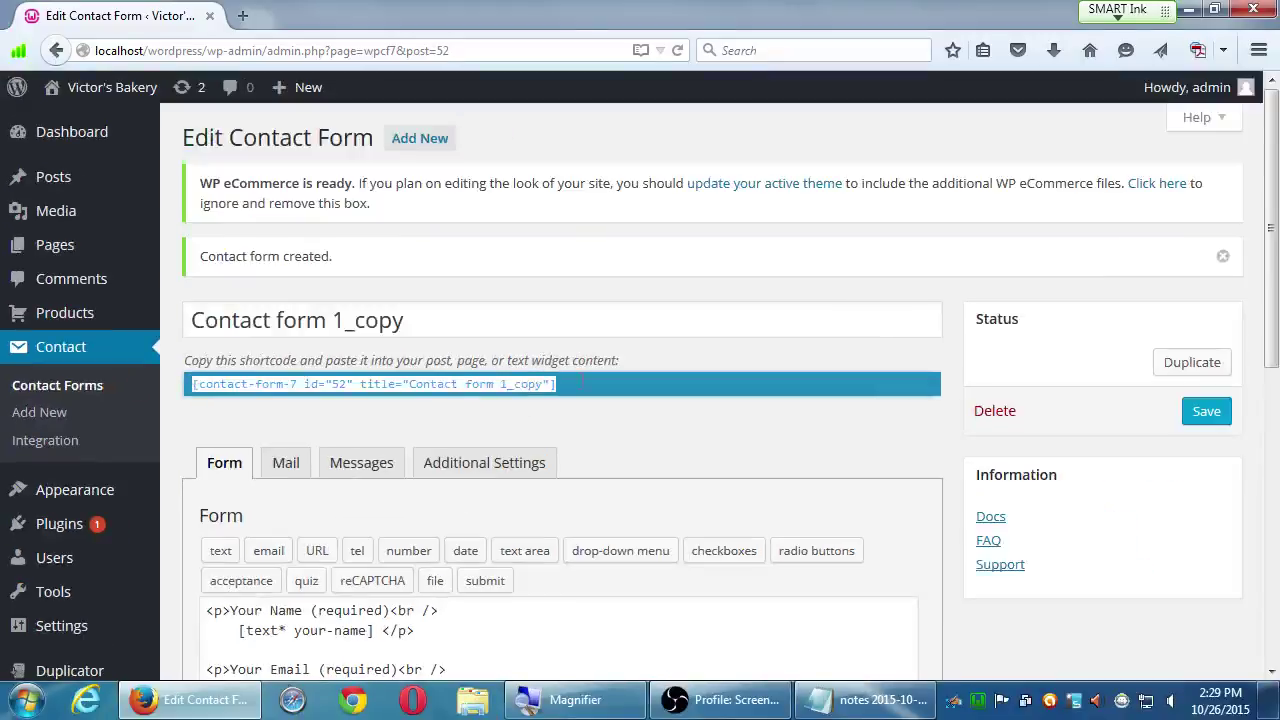
{"action": "left_click_drag", "start_coordinate": [801, 437], "coordinate": [903, 457]}
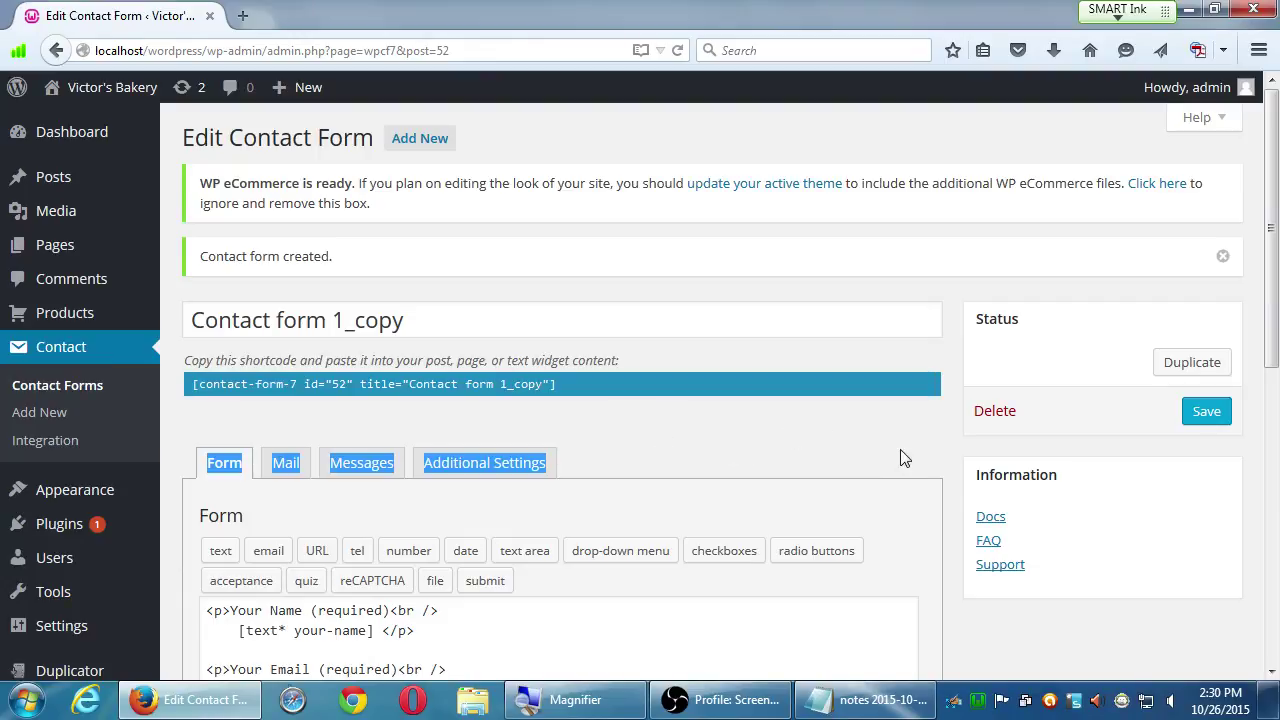
{"action": "left_click", "coordinate": [912, 462]}
{"action": "scroll", "coordinate": [957, 545], "scroll_direction": "down", "scroll_amount": 5}
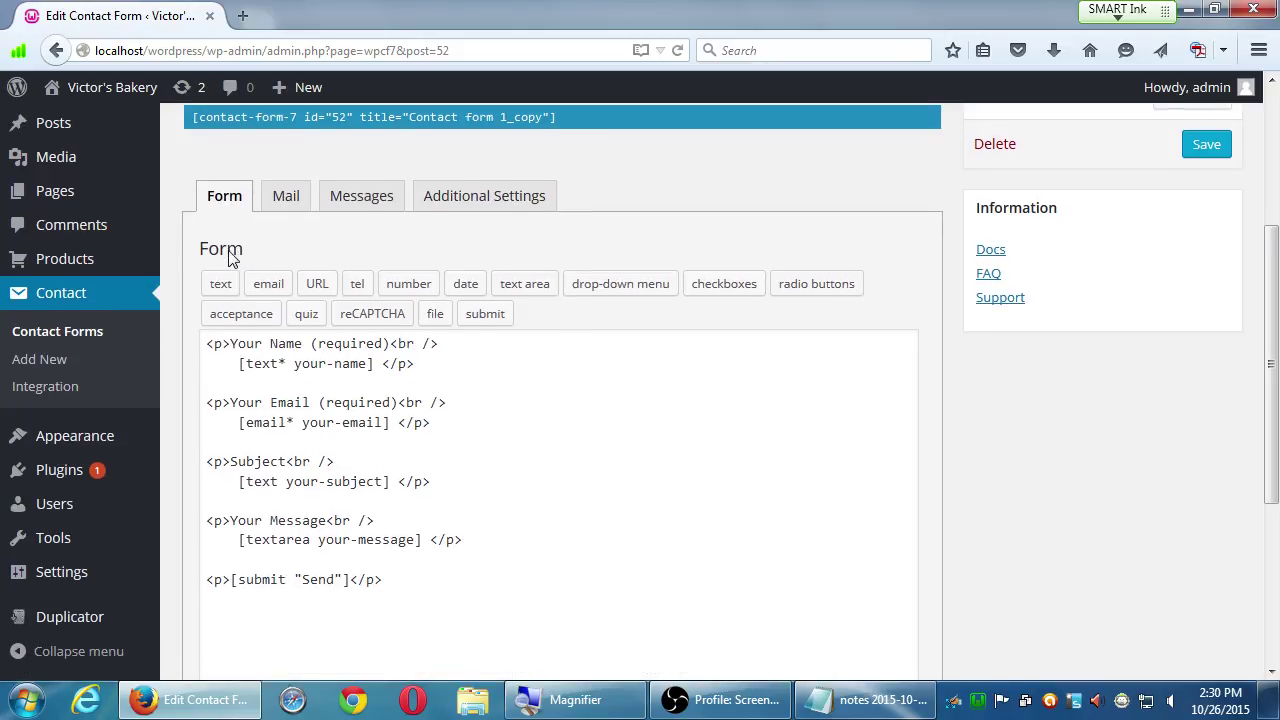
{"action": "scroll", "coordinate": [236, 275], "scroll_direction": "down", "scroll_amount": 2}
{"action": "scroll", "coordinate": [236, 275], "scroll_direction": "down", "scroll_amount": 1}
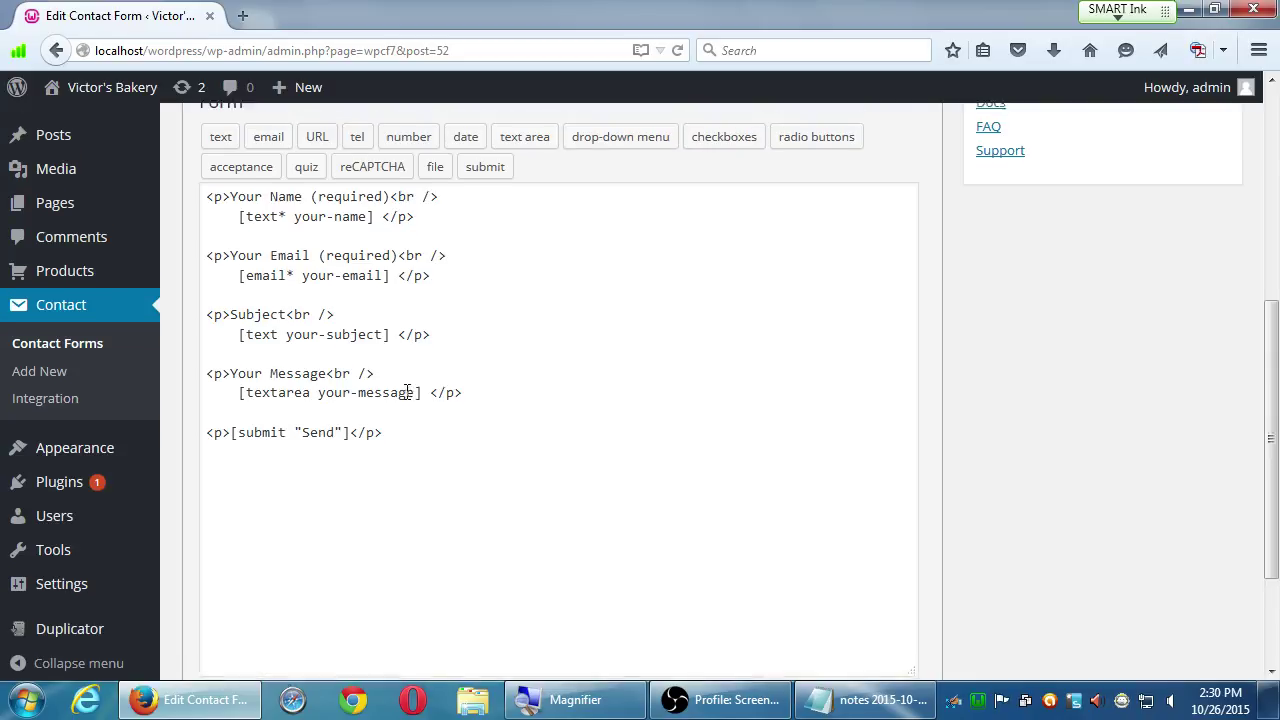
{"action": "scroll", "coordinate": [408, 391], "scroll_direction": "down", "scroll_amount": 3}
{"action": "scroll", "coordinate": [398, 393], "scroll_direction": "up", "scroll_amount": 4}
{"action": "scroll", "coordinate": [398, 395], "scroll_direction": "down", "scroll_amount": 1}
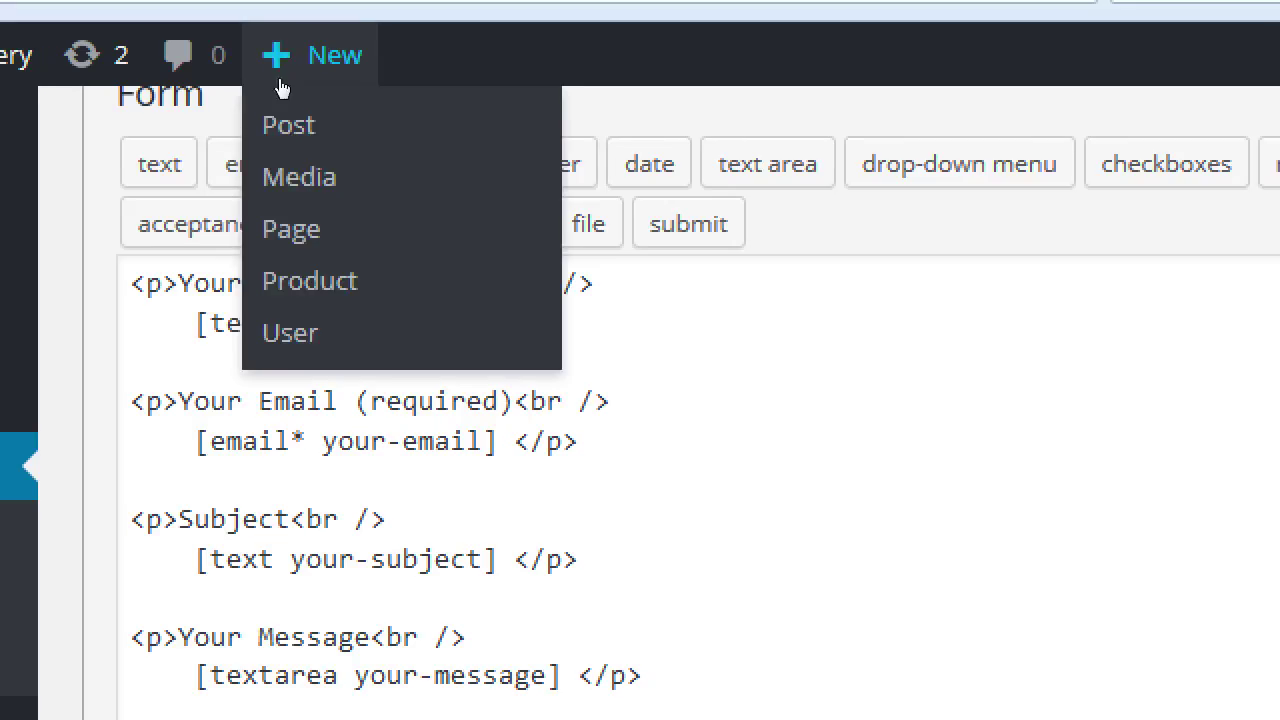
{"action": "left_click_drag", "start_coordinate": [187, 252], "coordinate": [347, 208]}
{"action": "double_click", "coordinate": [352, 205]}
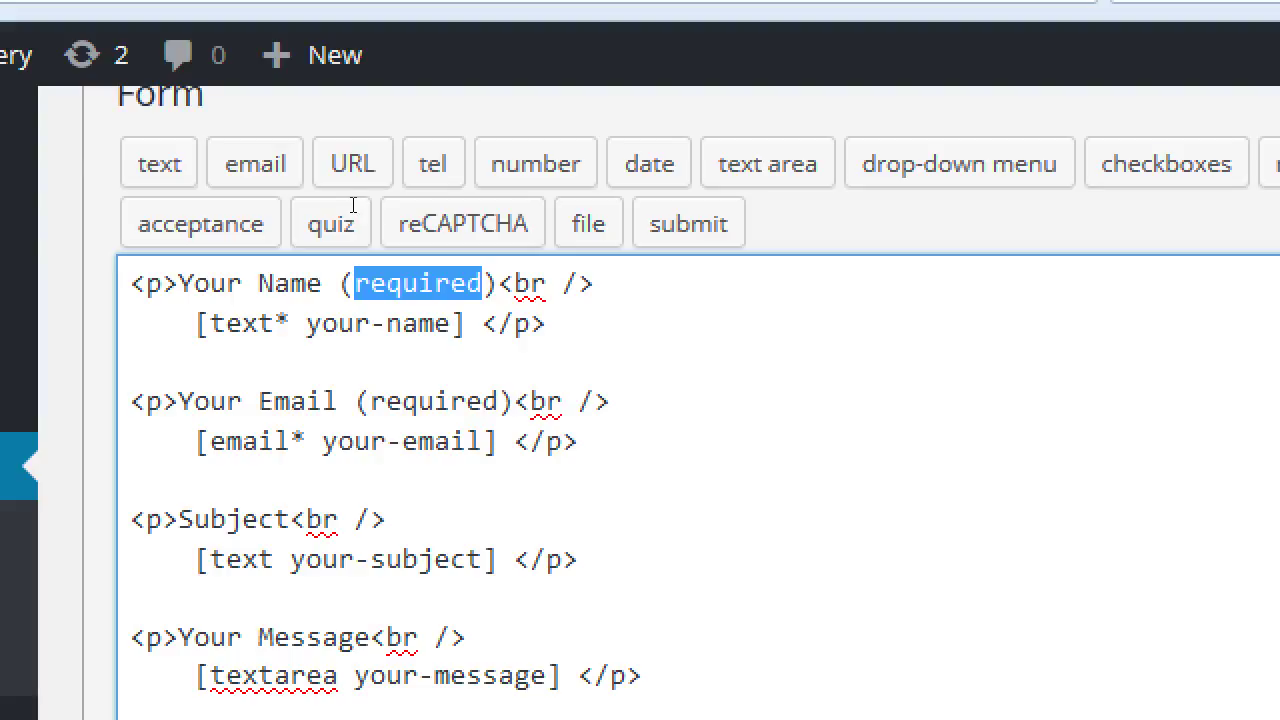
{"action": "left_click_drag", "start_coordinate": [255, 210], "coordinate": [289, 197]}
{"action": "left_click", "coordinate": [289, 197]}
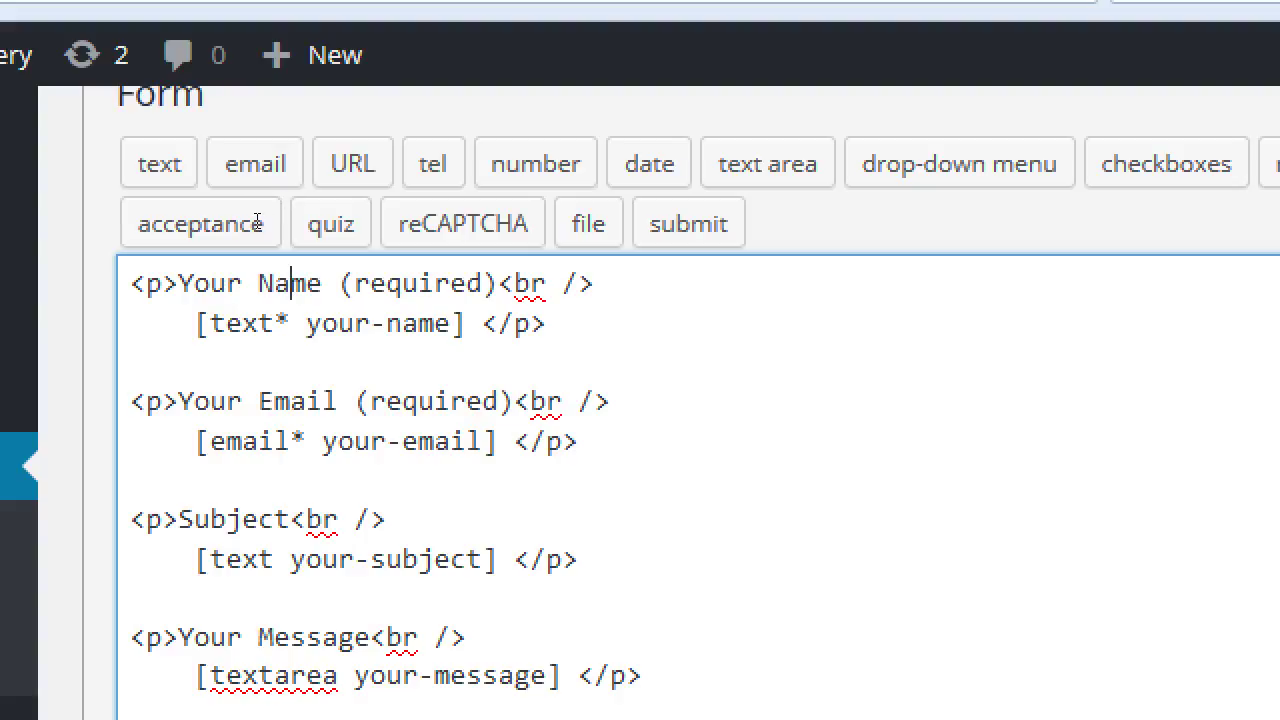
{"action": "key", "text": "Down"}
{"action": "key", "text": "Left"}
{"action": "key", "text": "Left"}
{"action": "key", "text": "Left"}
{"action": "key", "text": "Left"}
{"action": "key", "text": "Left"}
{"action": "key", "text": "shift+Right"}
{"action": "key", "text": "shift+Right"}
{"action": "key", "text": "shift+Right"}
{"action": "key", "text": "shift+Right"}
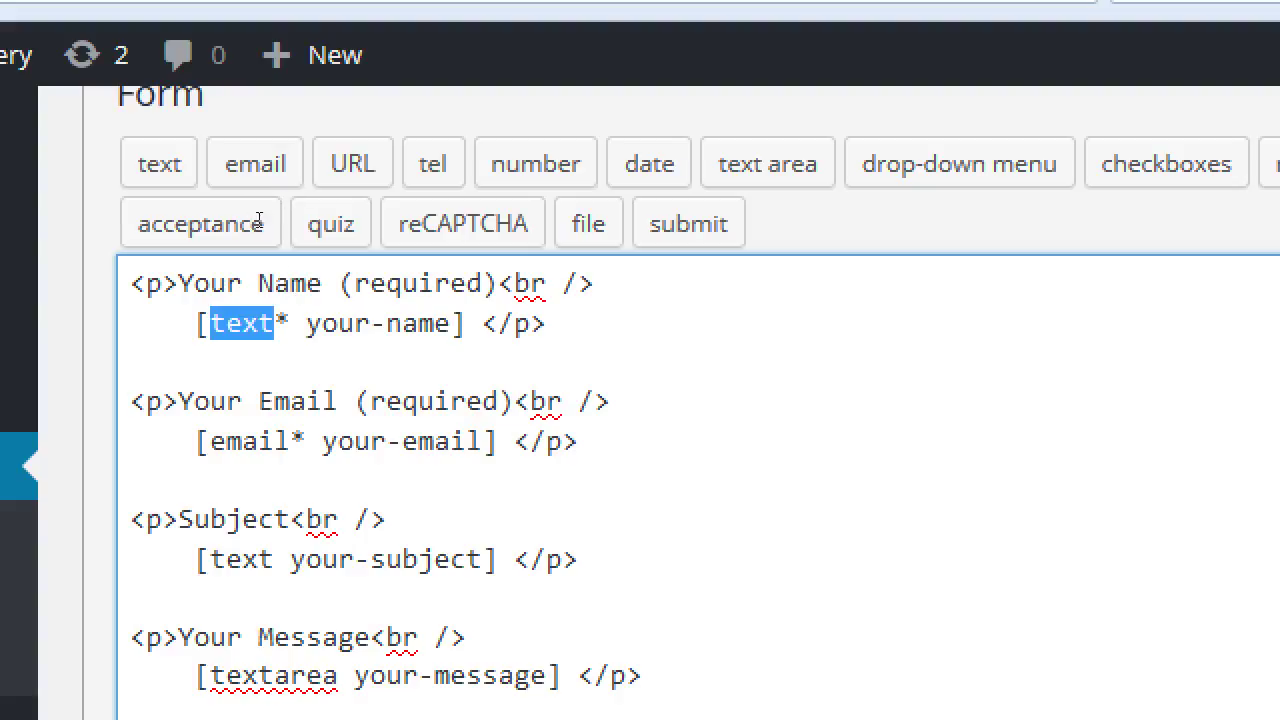
{"action": "key", "text": "Right"}
{"action": "key", "text": "Right"}
{"action": "key", "text": "Right"}
{"action": "key", "text": "shift+Right"}
{"action": "key", "text": "shift+Right"}
{"action": "key", "text": "shift+Right"}
{"action": "key", "text": "shift+Right"}
{"action": "key", "text": "shift+Right"}
{"action": "key", "text": "shift+Right"}
{"action": "key", "text": "shift+Right"}
{"action": "key", "text": "shift+Right"}
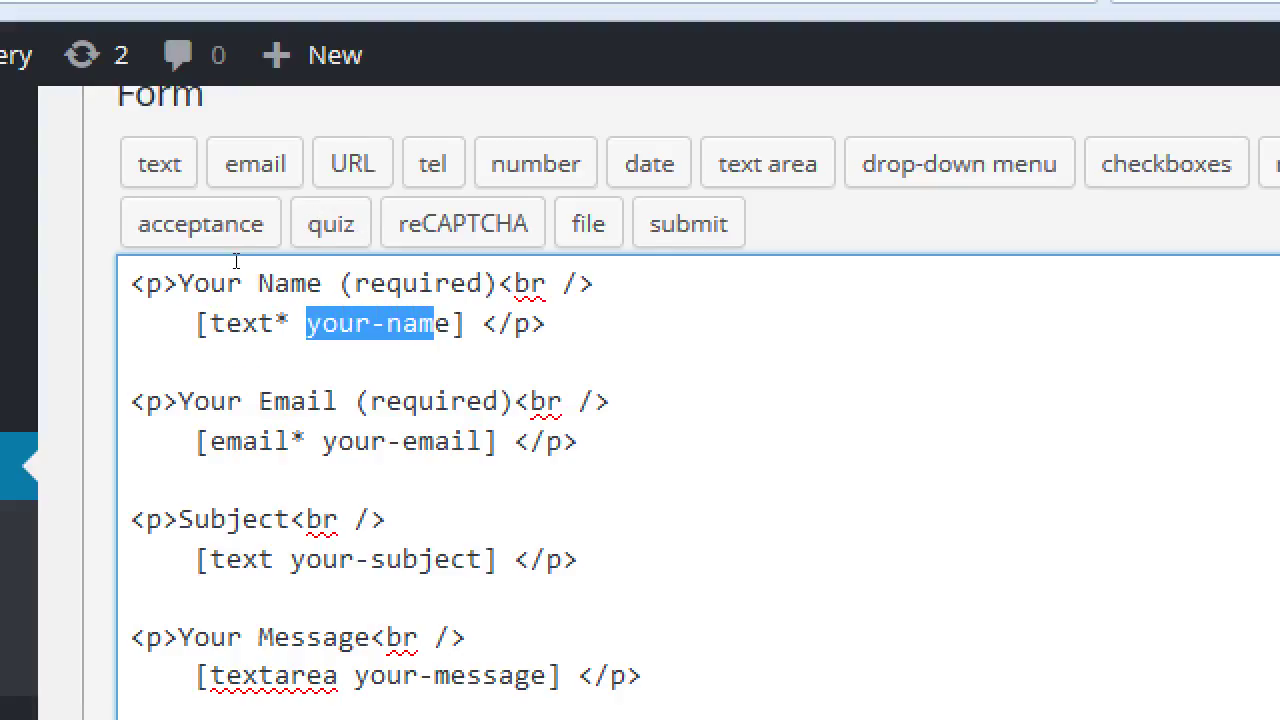
{"action": "key", "text": "Down"}
{"action": "key", "text": "Down"}
{"action": "key", "text": "Home"}
{"action": "key", "text": "Right"}
{"action": "key", "text": "Right"}
{"action": "key", "text": "Right"}
{"action": "key", "text": "shift+Right"}
{"action": "key", "text": "shift+Right"}
{"action": "key", "text": "shift+Right"}
{"action": "key", "text": "shift+Right"}
{"action": "key", "text": "shift+Right"}
{"action": "key", "text": "shift+Right"}
{"action": "key", "text": "shift+Right"}
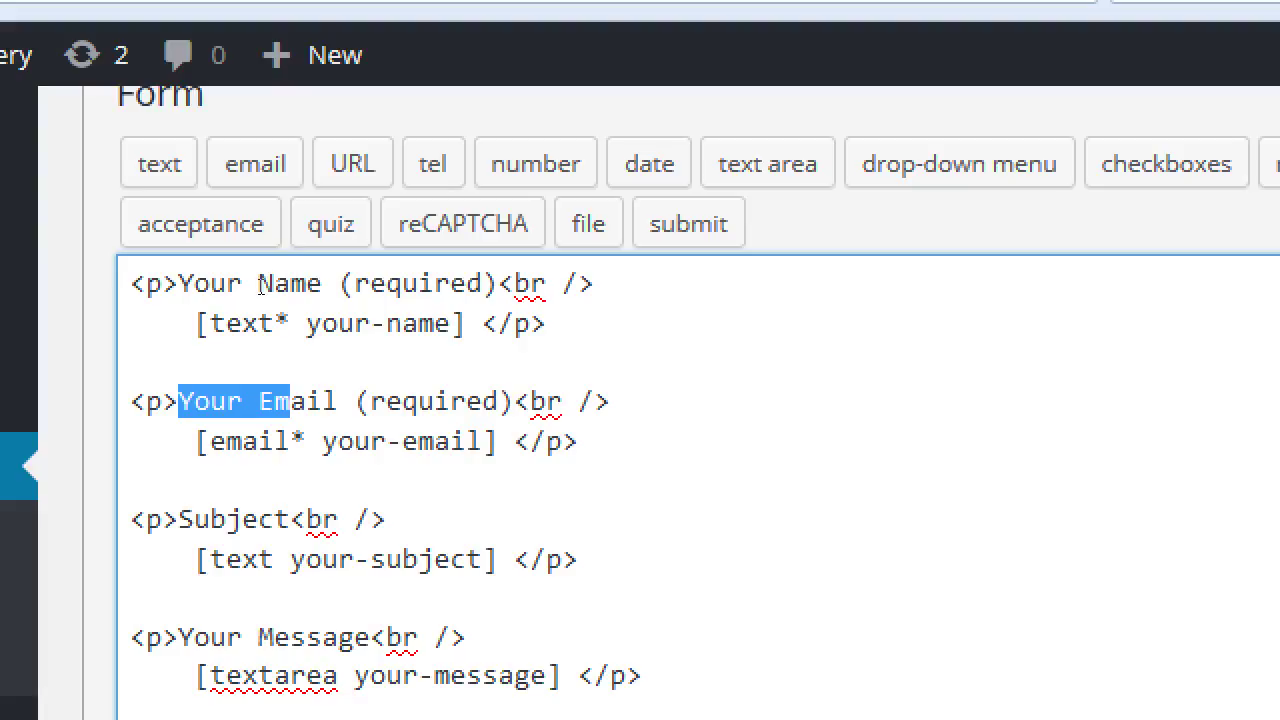
{"action": "key", "text": "Down"}
{"action": "key", "text": "Left"}
{"action": "key", "text": "Left"}
{"action": "key", "text": "Left"}
{"action": "key", "text": "Left"}
{"action": "key", "text": "Left"}
{"action": "key", "text": "shift+Right"}
{"action": "key", "text": "shift+Right"}
{"action": "key", "text": "shift+Right"}
{"action": "key", "text": "shift+Right"}
{"action": "key", "text": "shift+Right"}
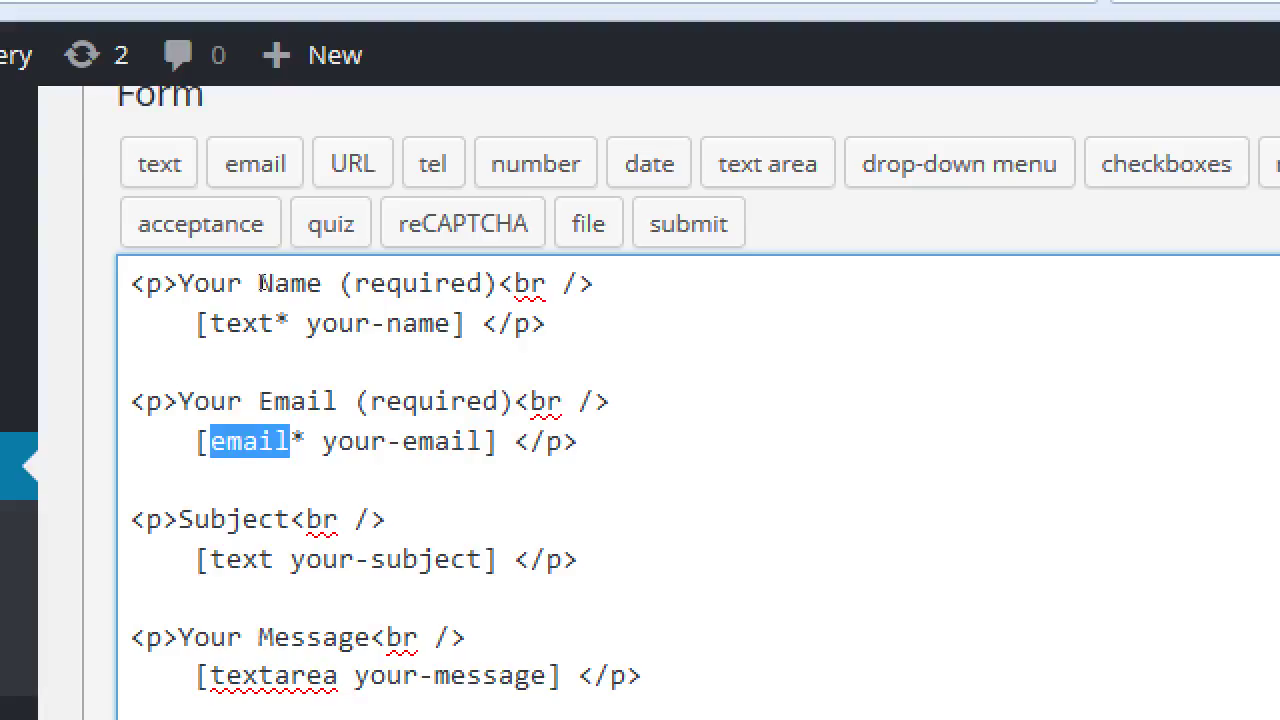
{"action": "key", "text": "Right"}
{"action": "key", "text": "Right"}
{"action": "key", "text": "Right"}
{"action": "key", "text": "Right"}
{"action": "key", "text": "Right"}
{"action": "key", "text": "shift+Right"}
{"action": "key", "text": "shift+Right"}
{"action": "key", "text": "shift+Right"}
{"action": "key", "text": "shift+Right"}
{"action": "key", "text": "shift+Right"}
{"action": "key", "text": "shift+Right"}
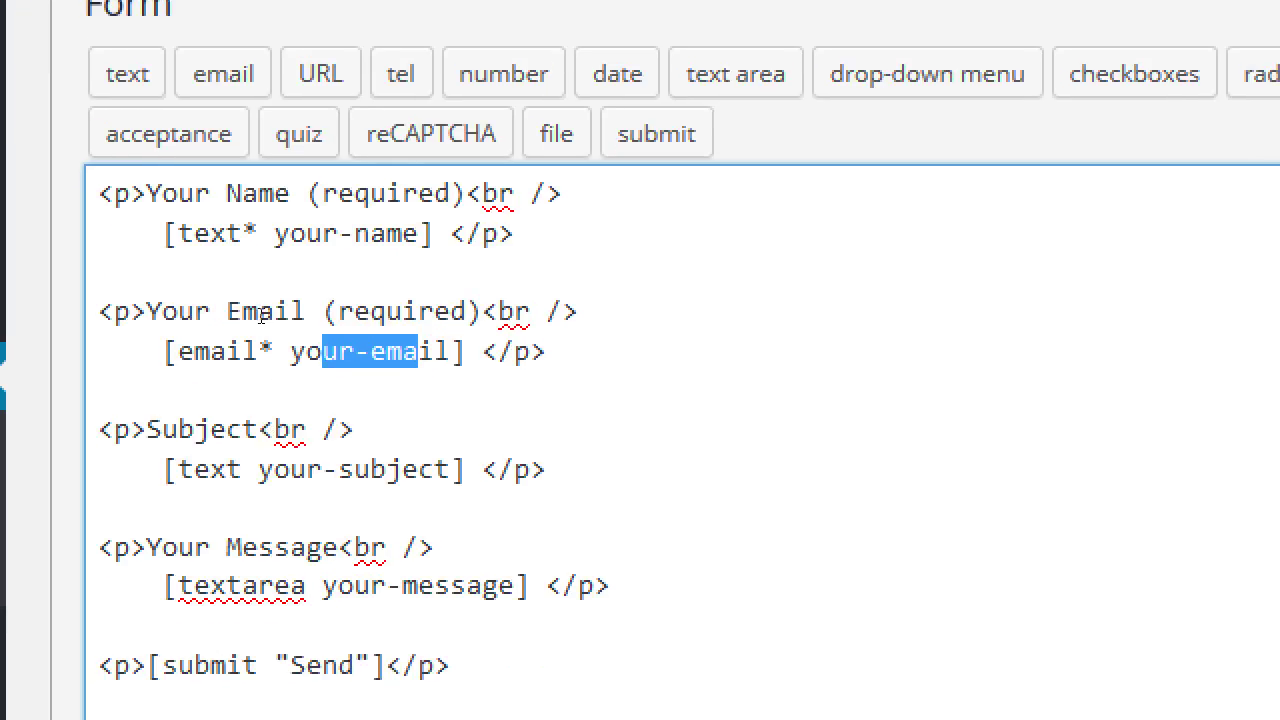
{"action": "key", "text": "Down"}
{"action": "key", "text": "Down"}
{"action": "key", "text": "Home"}
{"action": "key", "text": "Right"}
{"action": "key", "text": "Right"}
{"action": "key", "text": "Right"}
{"action": "key", "text": "shift+Right"}
{"action": "key", "text": "shift+Right"}
{"action": "key", "text": "shift+Right"}
{"action": "key", "text": "shift+Right"}
{"action": "key", "text": "shift+Right"}
{"action": "key", "text": "shift+Right"}
{"action": "key", "text": "shift+Right"}
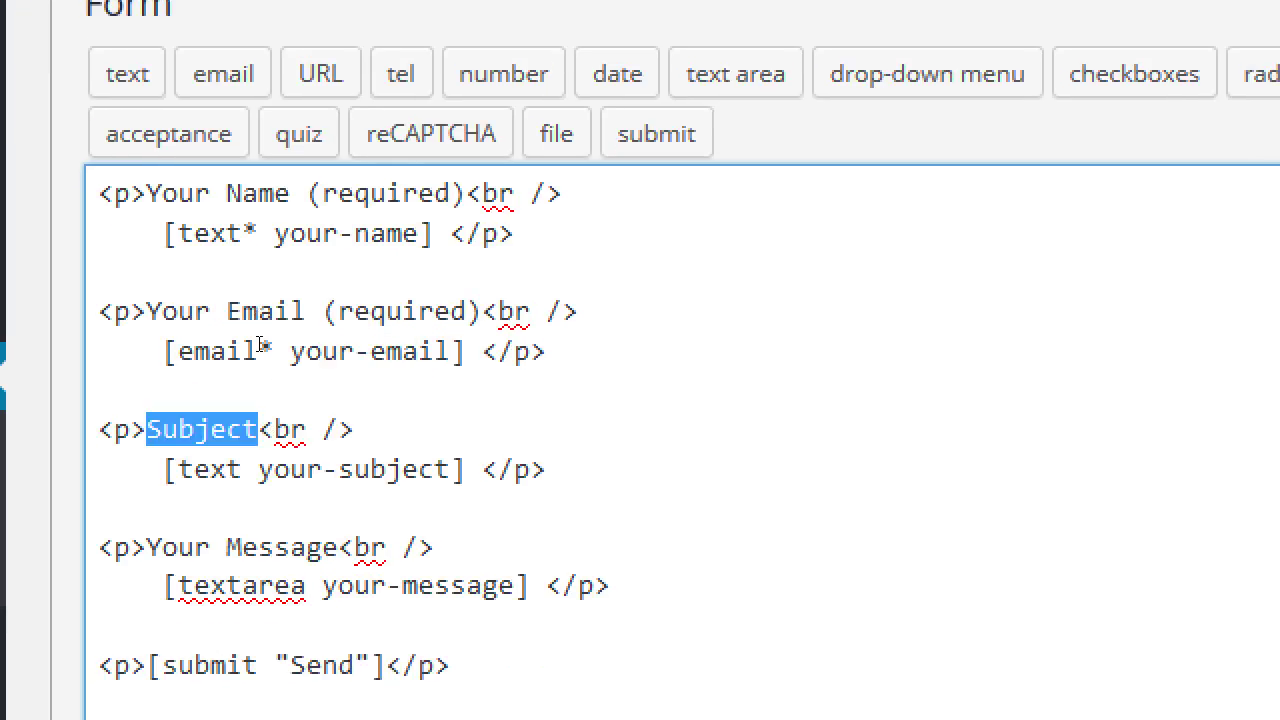
{"action": "key", "text": "Down"}
{"action": "key", "text": "shift+Left"}
{"action": "key", "text": "shift+Left"}
{"action": "key", "text": "shift+Left"}
{"action": "key", "text": "shift+Left"}
{"action": "key", "text": "shift+Left"}
{"action": "key", "text": "Right"}
{"action": "key", "text": "Right"}
{"action": "key", "text": "Right"}
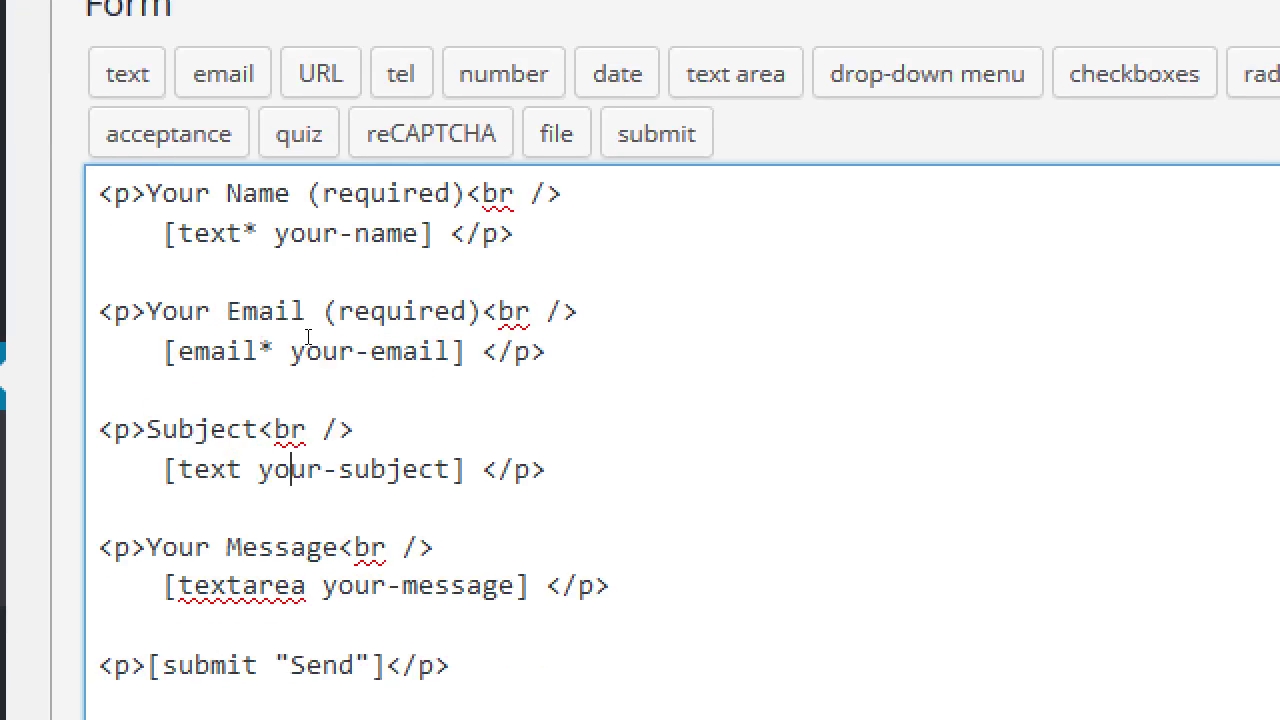
{"action": "key", "text": "shift+Right"}
{"action": "key", "text": "shift+Right"}
{"action": "key", "text": "shift+Right"}
{"action": "key", "text": "shift+Right"}
{"action": "key", "text": "shift+Right"}
{"action": "key", "text": "shift+Right"}
{"action": "key", "text": "shift+Right"}
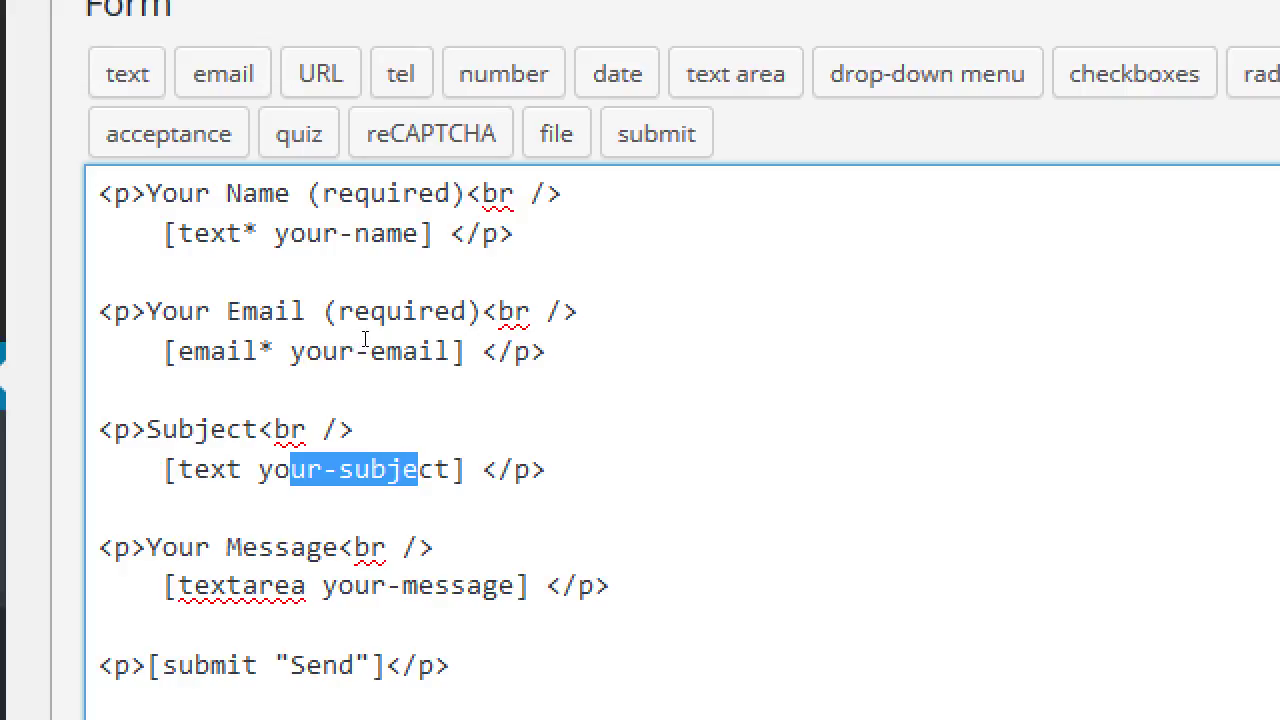
{"action": "key", "text": "shift+Right"}
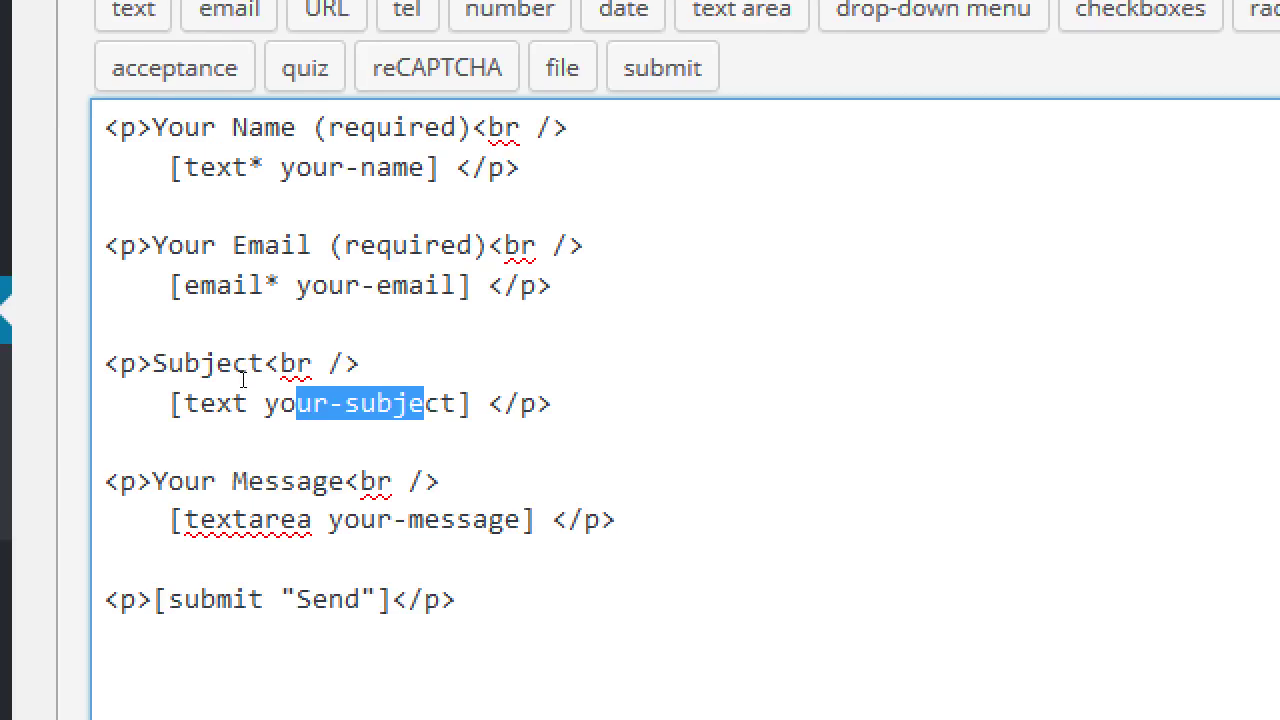
{"action": "key", "text": "Down"}
{"action": "key", "text": "Down"}
{"action": "key", "text": "Home"}
{"action": "key", "text": "Right"}
{"action": "key", "text": "Right"}
{"action": "key", "text": "Right"}
{"action": "key", "text": "Right"}
{"action": "key", "text": "shift+Right"}
{"action": "key", "text": "shift+Right"}
{"action": "key", "text": "shift+Right"}
{"action": "key", "text": "shift+Right"}
{"action": "key", "text": "shift+Right"}
{"action": "key", "text": "shift+Right"}
{"action": "key", "text": "shift+Right"}
{"action": "key", "text": "shift+Right"}
{"action": "key", "text": "shift+Right"}
{"action": "key", "text": "shift+Right"}
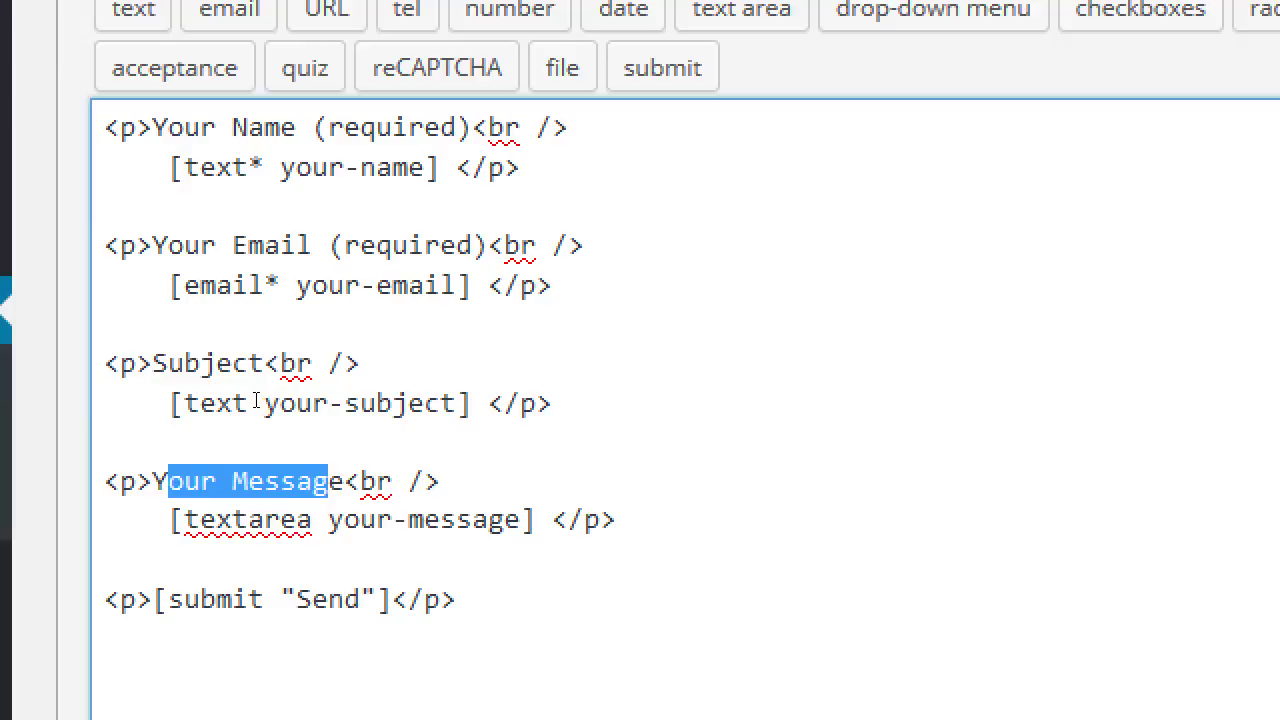
{"action": "key", "text": "Down"}
{"action": "key", "text": "Home"}
{"action": "key", "text": "Right"}
{"action": "key", "text": "Right"}
{"action": "key", "text": "Right"}
{"action": "key", "text": "Right"}
{"action": "key", "text": "Right"}
{"action": "key", "text": "Right"}
{"action": "key", "text": "shift+Right"}
{"action": "key", "text": "shift+Right"}
{"action": "key", "text": "shift+Right"}
{"action": "key", "text": "shift+Right"}
{"action": "key", "text": "shift+Right"}
{"action": "key", "text": "Right"}
{"action": "key", "text": "Right"}
{"action": "key", "text": "Right"}
{"action": "key", "text": "Right"}
{"action": "key", "text": "Right"}
{"action": "key", "text": "Right"}
{"action": "key", "text": "shift+Right"}
{"action": "key", "text": "shift+Right"}
{"action": "key", "text": "shift+Right"}
{"action": "key", "text": "shift+Right"}
{"action": "key", "text": "shift+Right"}
{"action": "key", "text": "shift+Right"}
{"action": "key", "text": "shift+Right"}
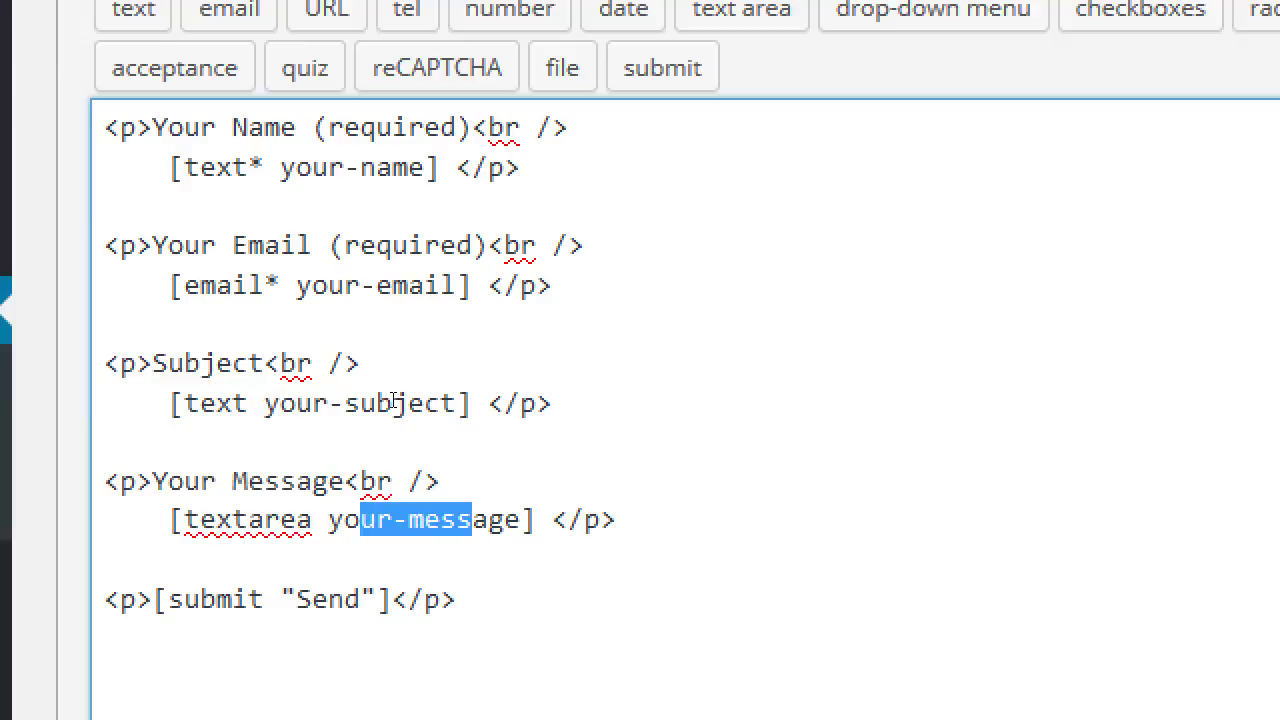
{"action": "key", "text": "Down"}
{"action": "key", "text": "Down"}
{"action": "key", "text": "Home"}
{"action": "key", "text": "Right"}
{"action": "key", "text": "Right"}
{"action": "key", "text": "Right"}
{"action": "key", "text": "Right"}
{"action": "key", "text": "Right"}
{"action": "key", "text": "Right"}
{"action": "key", "text": "shift+Right"}
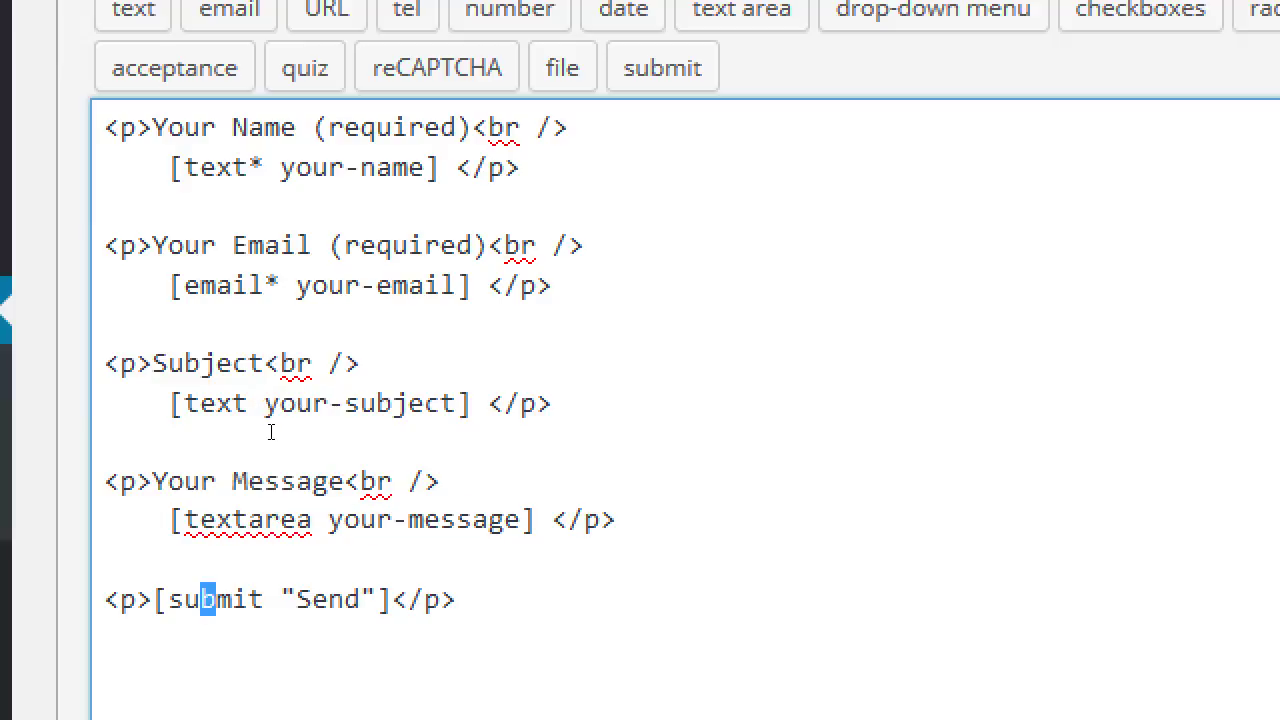
{"action": "key", "text": "shift+Right"}
{"action": "key", "text": "shift+Right"}
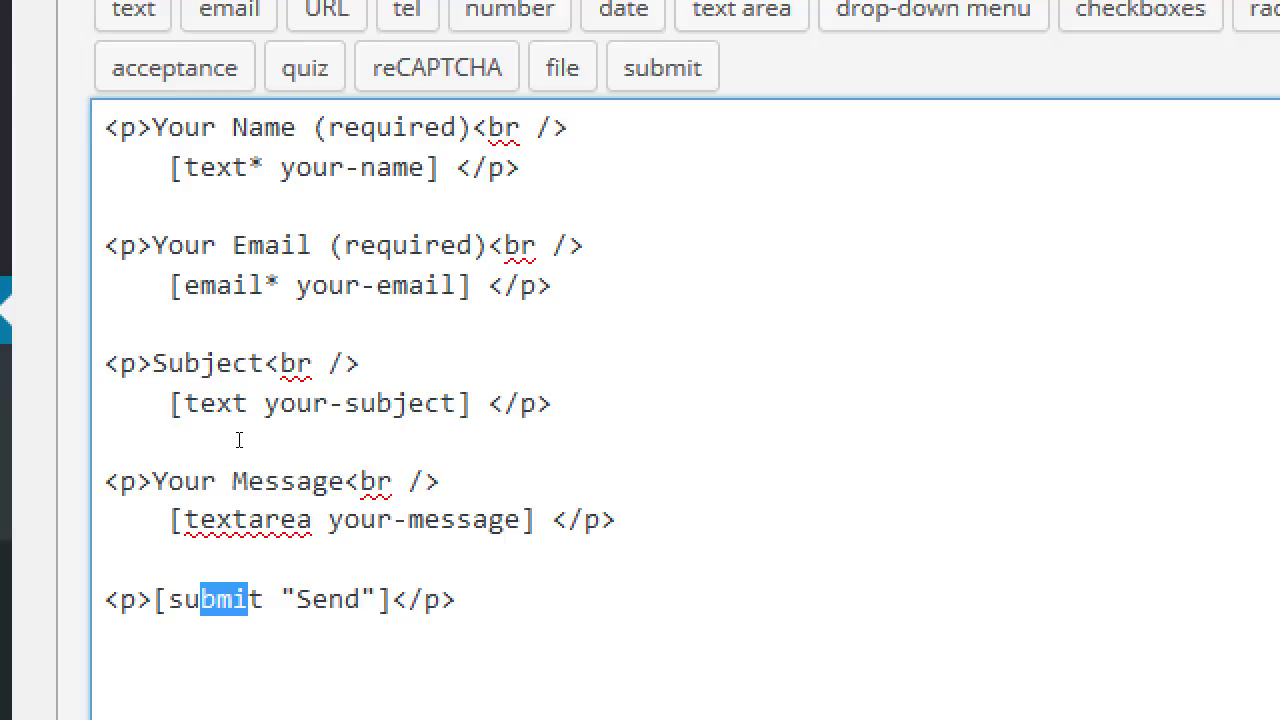
{"action": "key", "text": "Left"}
{"action": "key", "text": "Left"}
{"action": "key", "text": "Left"}
{"action": "key", "text": "shift+Right"}
{"action": "key", "text": "shift+Right"}
{"action": "key", "text": "shift+Right"}
{"action": "key", "text": "Right"}
{"action": "key", "text": "Right"}
{"action": "key", "text": "Right"}
{"action": "key", "text": "Right"}
{"action": "key", "text": "Right"}
{"action": "key", "text": "Right"}
{"action": "key", "text": "shift+Right"}
{"action": "key", "text": "shift+Right"}
{"action": "key", "text": "shift+Right"}
{"action": "key", "text": "shift+Right"}
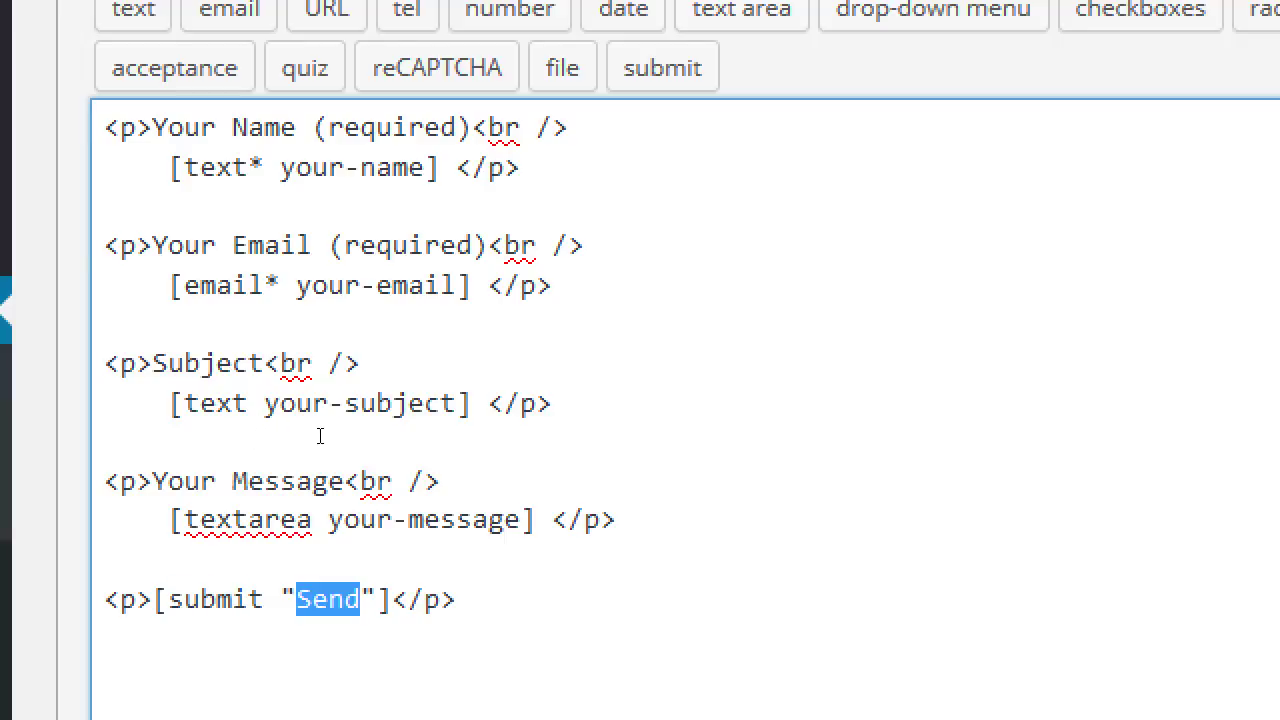
{"action": "key", "text": "super+minus"}
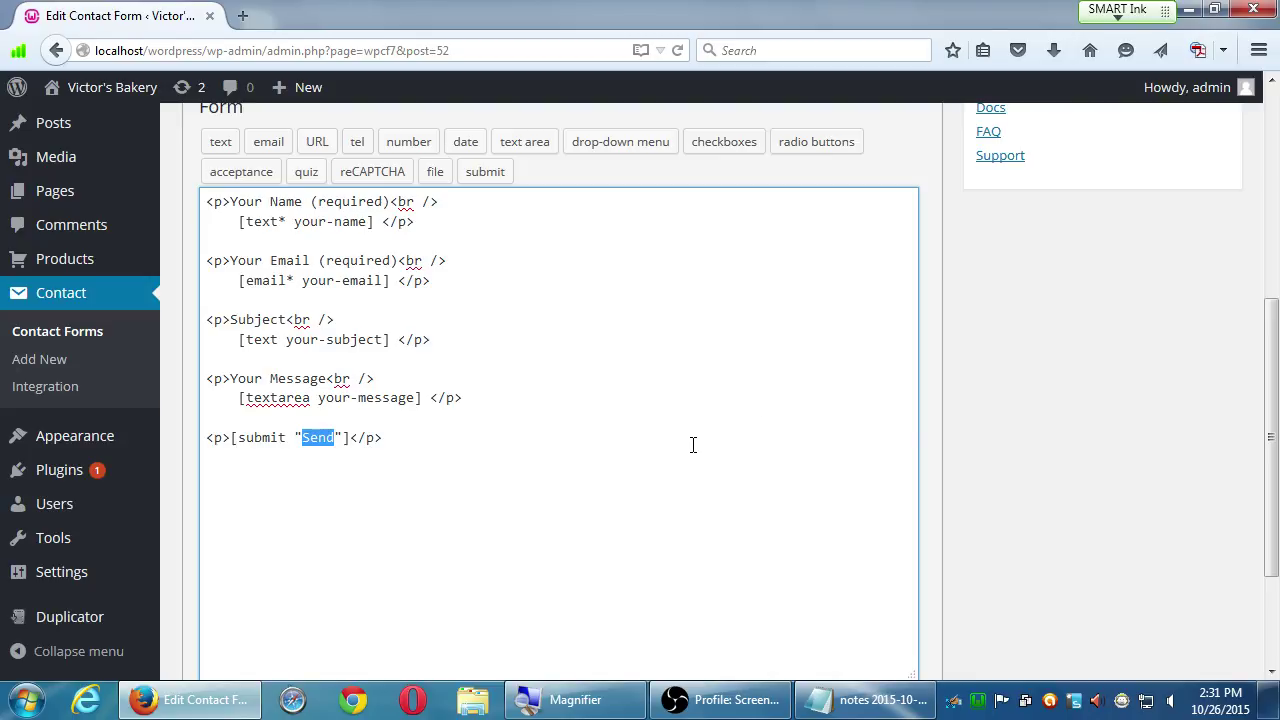
{"action": "scroll", "coordinate": [1106, 400], "scroll_direction": "down", "scroll_amount": 3}
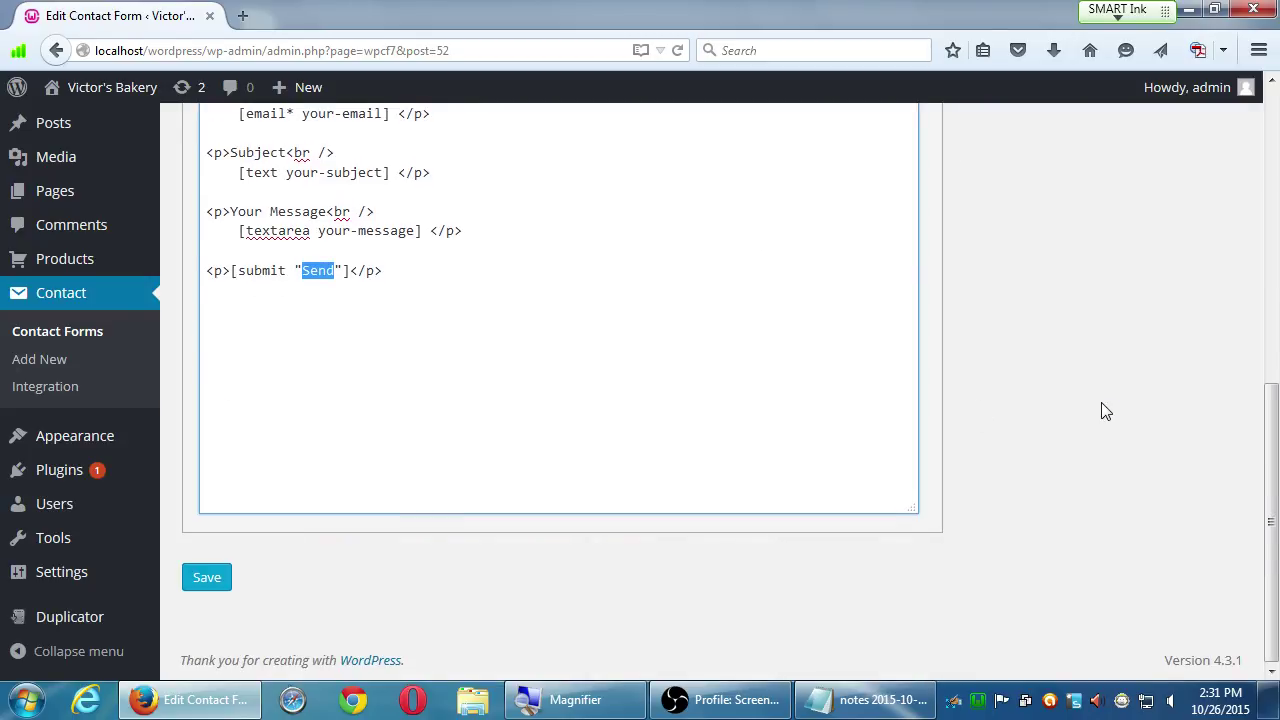
{"action": "scroll", "coordinate": [1104, 410], "scroll_direction": "up", "scroll_amount": 7}
{"action": "scroll", "coordinate": [1100, 408], "scroll_direction": "down", "scroll_amount": 2}
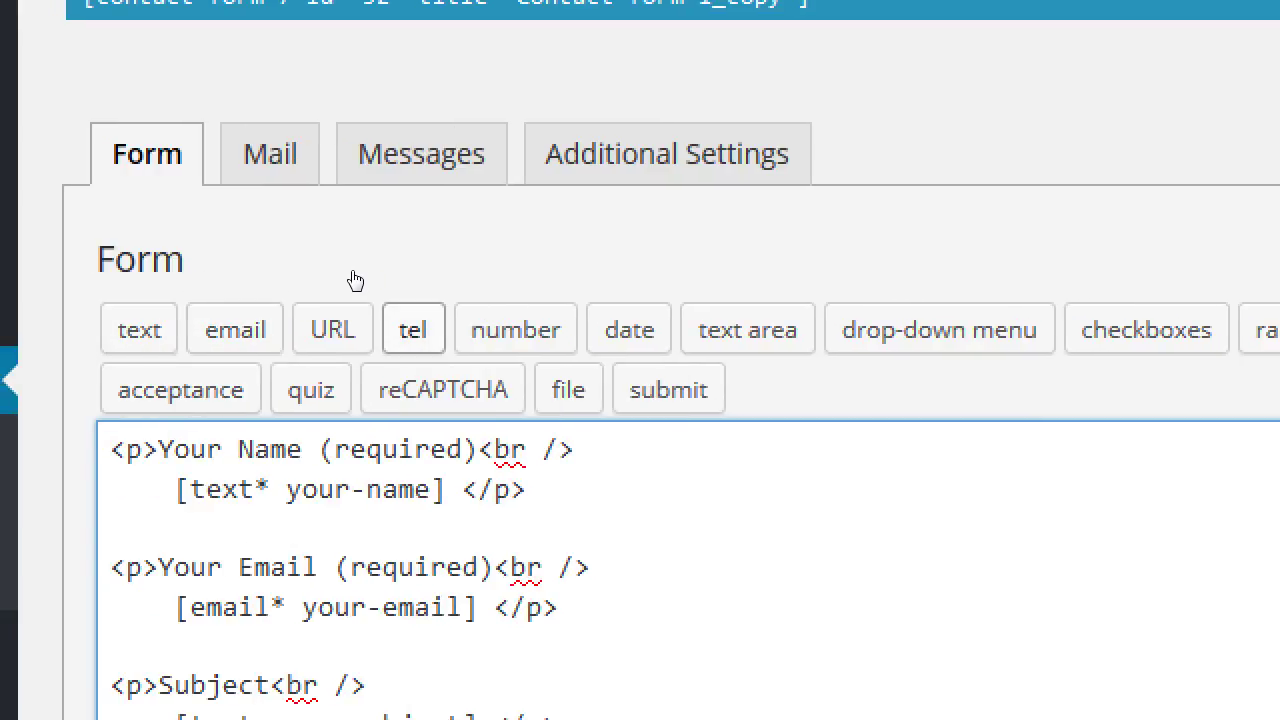
{"action": "left_click_drag", "start_coordinate": [209, 234], "coordinate": [237, 242]}
{"action": "left_click", "coordinate": [323, 246]}
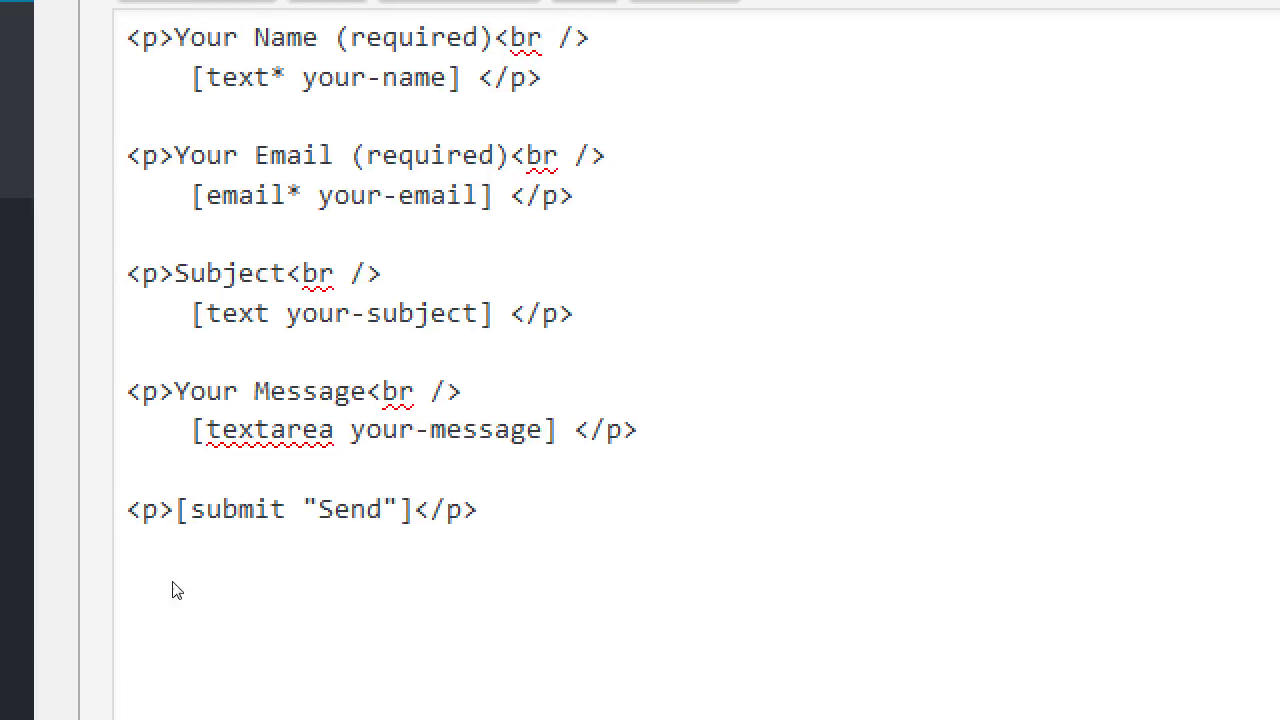
{"action": "scroll", "coordinate": [320, 612], "scroll_direction": "up", "scroll_amount": 4}
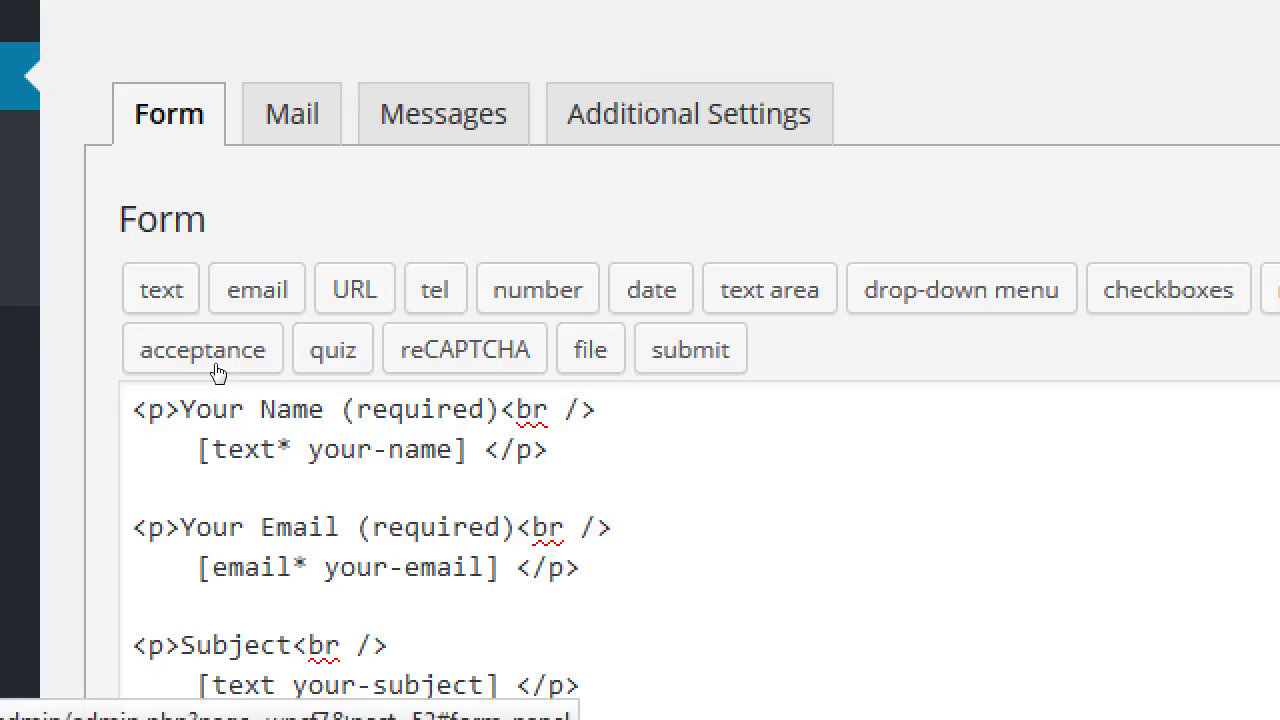
- Switch to the Mail tab, select the To recipient address, and look over the Mail settings
{"action": "key", "text": "Tab"}
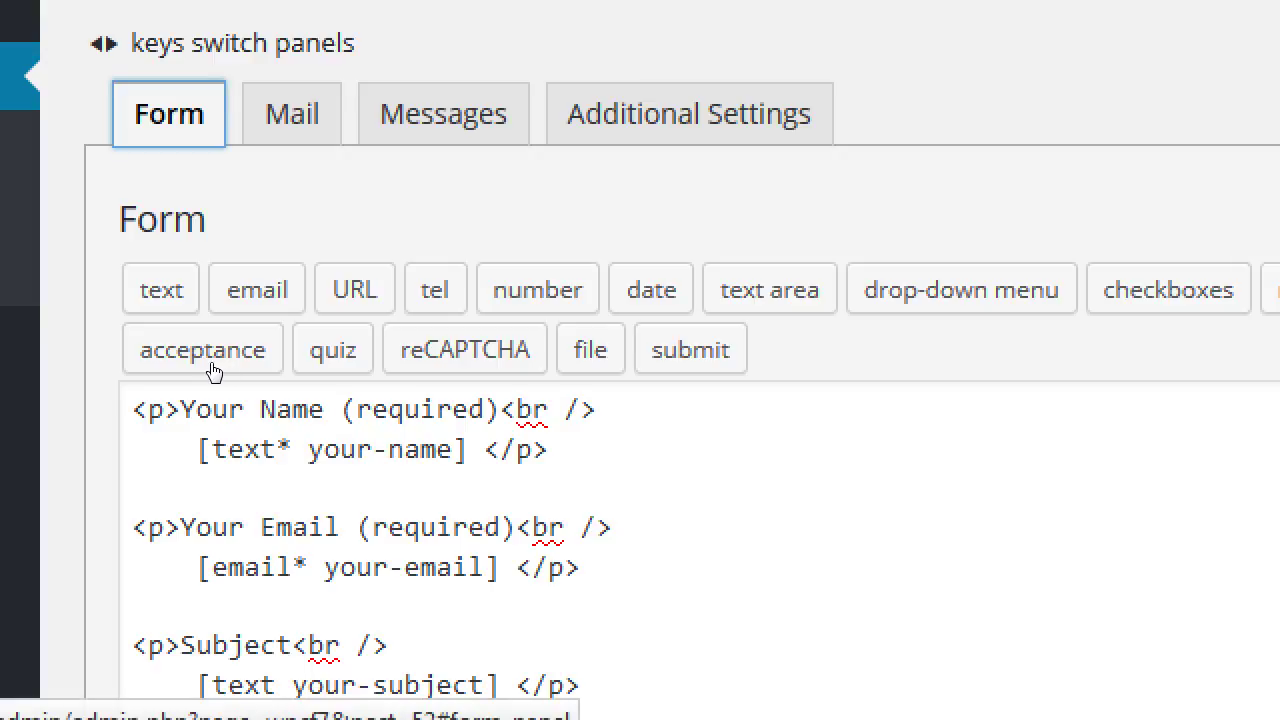
{"action": "key", "text": "Right"}
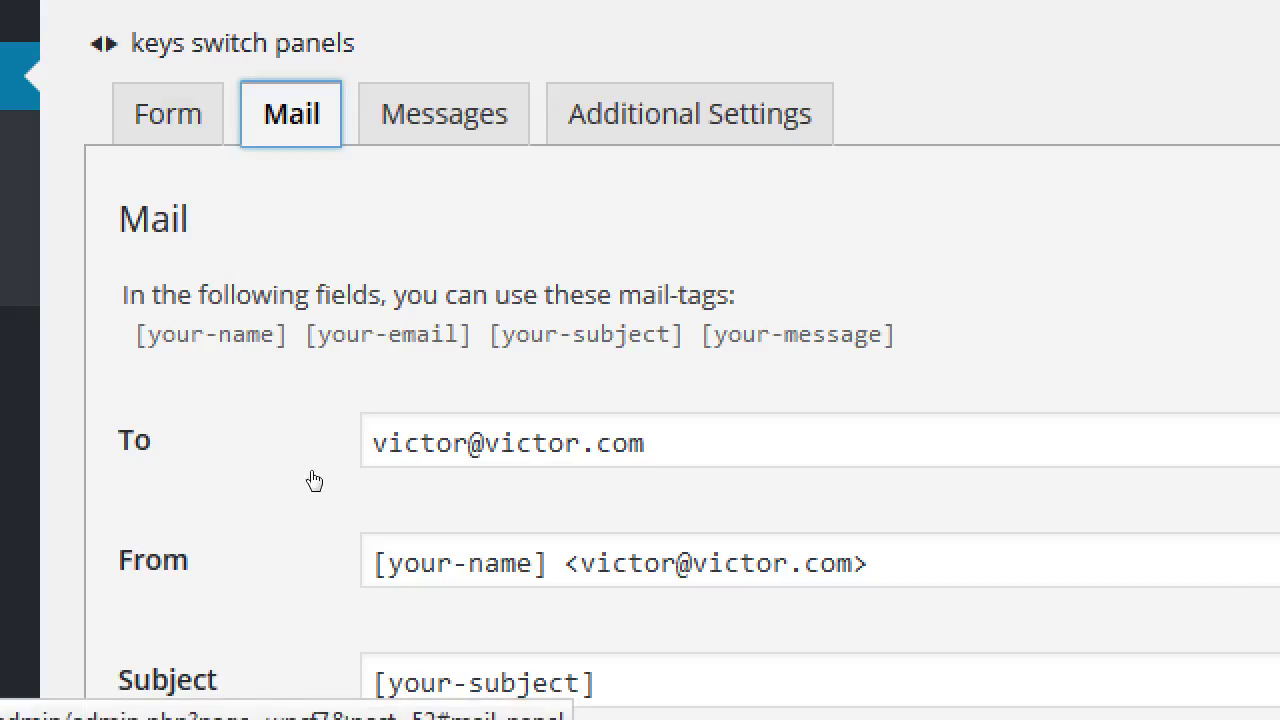
{"action": "double_click", "coordinate": [204, 537]}
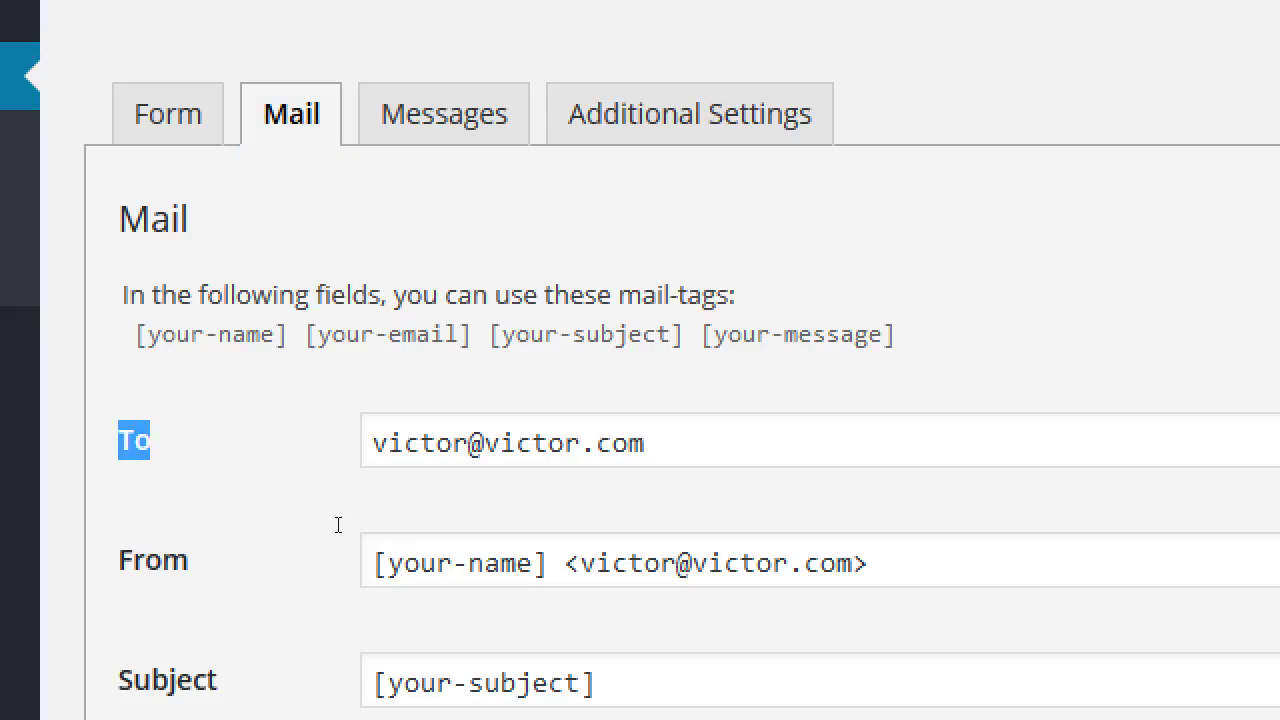
{"action": "key", "text": "Tab"}
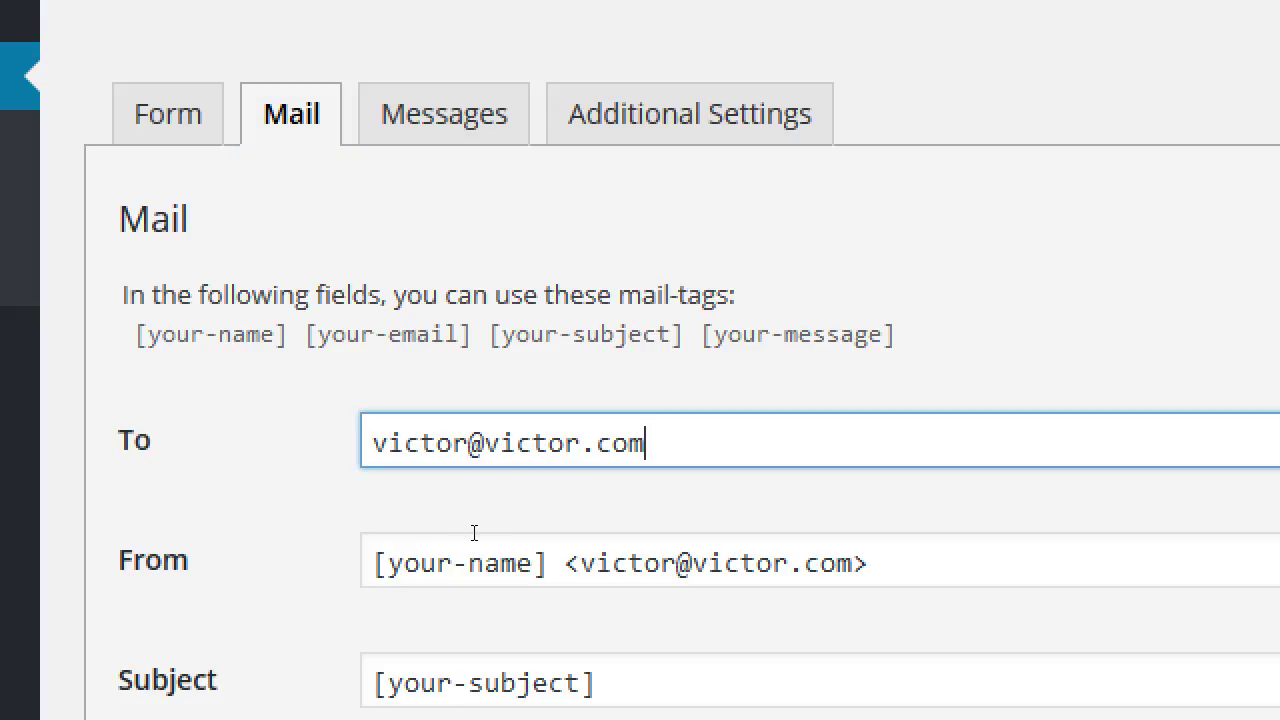
{"action": "key", "text": "shift+Left"}
{"action": "key", "text": "shift+Left"}
{"action": "key", "text": "shift+Left"}
{"action": "key", "text": "shift+Left"}
{"action": "key", "text": "shift+Left"}
{"action": "key", "text": "shift+Left"}
{"action": "key", "text": "shift+Left"}
{"action": "key", "text": "shift+Left"}
{"action": "key", "text": "shift+Left"}
{"action": "key", "text": "shift+Left"}
{"action": "key", "text": "shift+Left"}
{"action": "key", "text": "shift+Left"}
{"action": "key", "text": "shift+Left"}
{"action": "key", "text": "shift+Left"}
{"action": "key", "text": "shift+Left"}
{"action": "key", "text": "shift+Left"}
{"action": "key", "text": "shift+Left"}
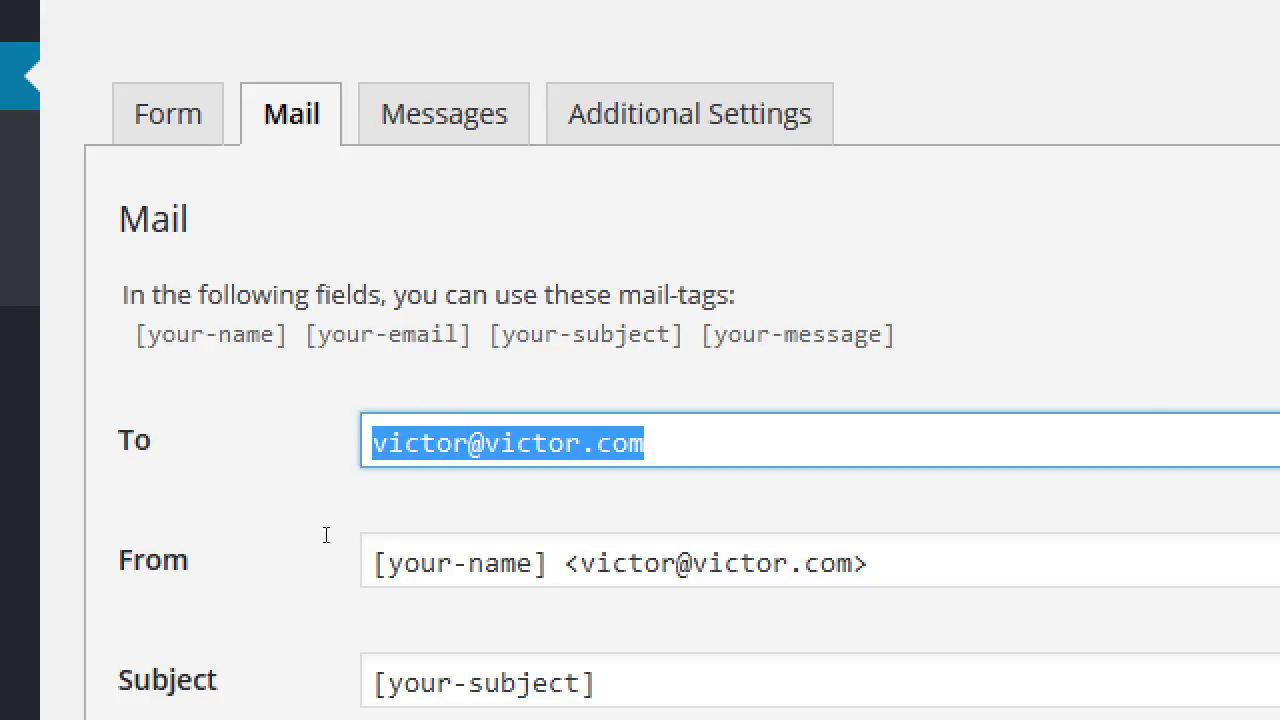
{"action": "scroll", "coordinate": [55, 665], "scroll_direction": "down", "scroll_amount": 3}
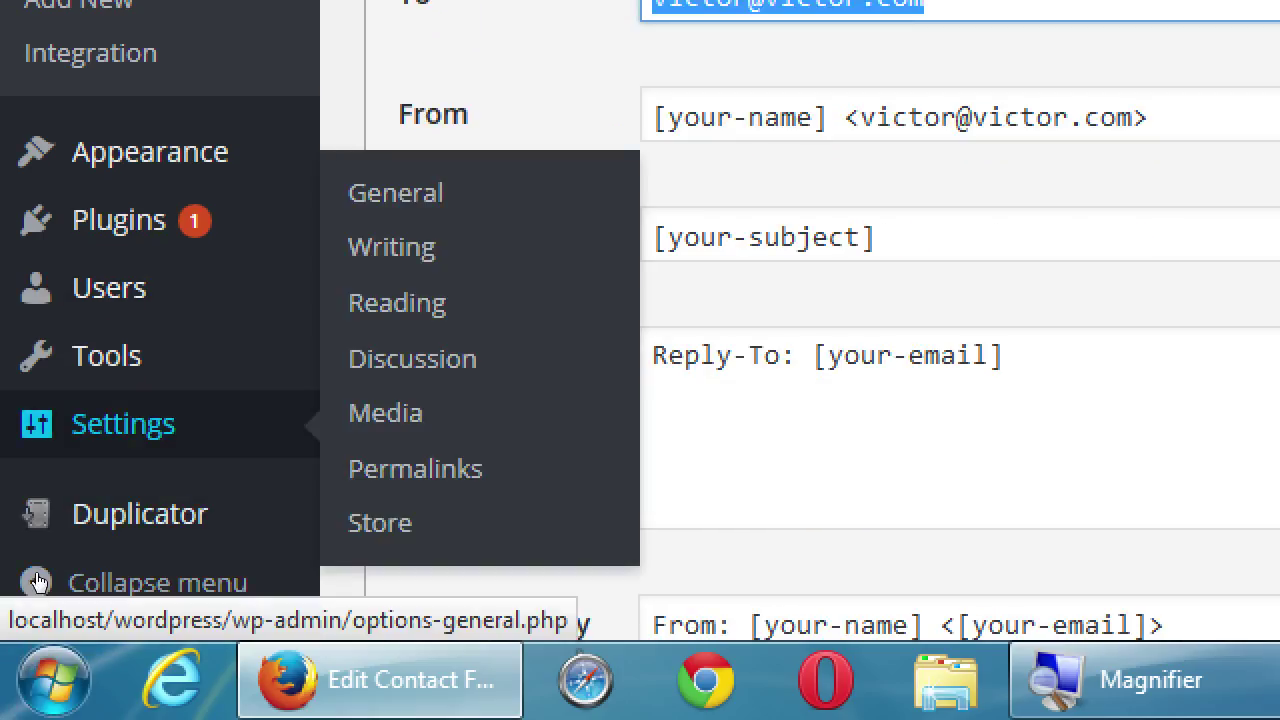
{"action": "left_click", "coordinate": [880, 237]}
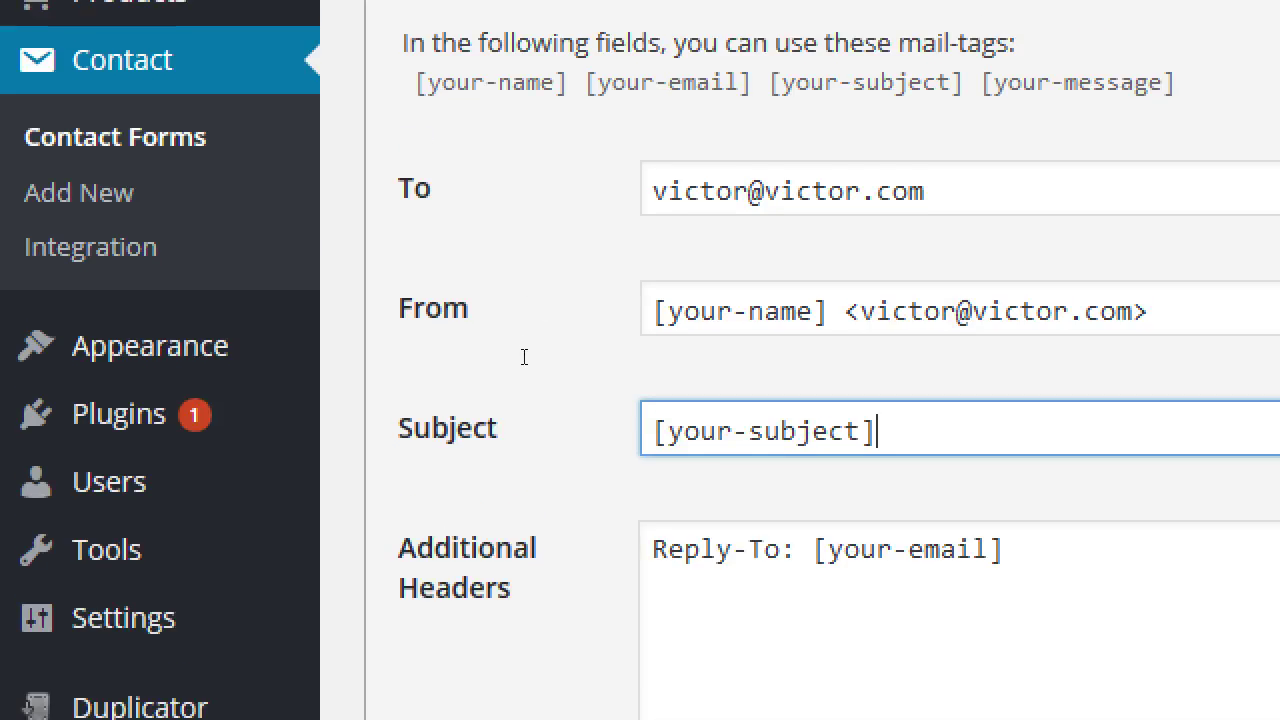
{"action": "key", "text": "shift+Tab"}
{"action": "key", "text": "shift+Tab"}
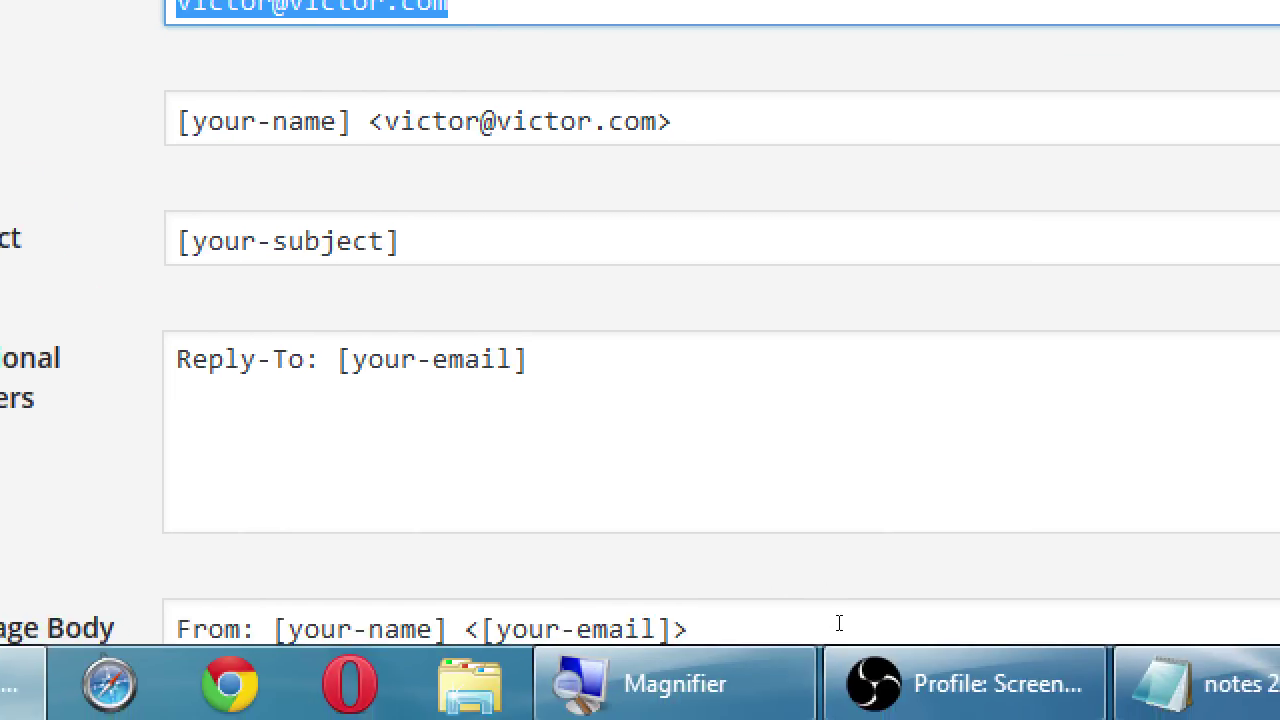
{"action": "scroll", "coordinate": [673, 551], "scroll_direction": "down", "scroll_amount": 1}
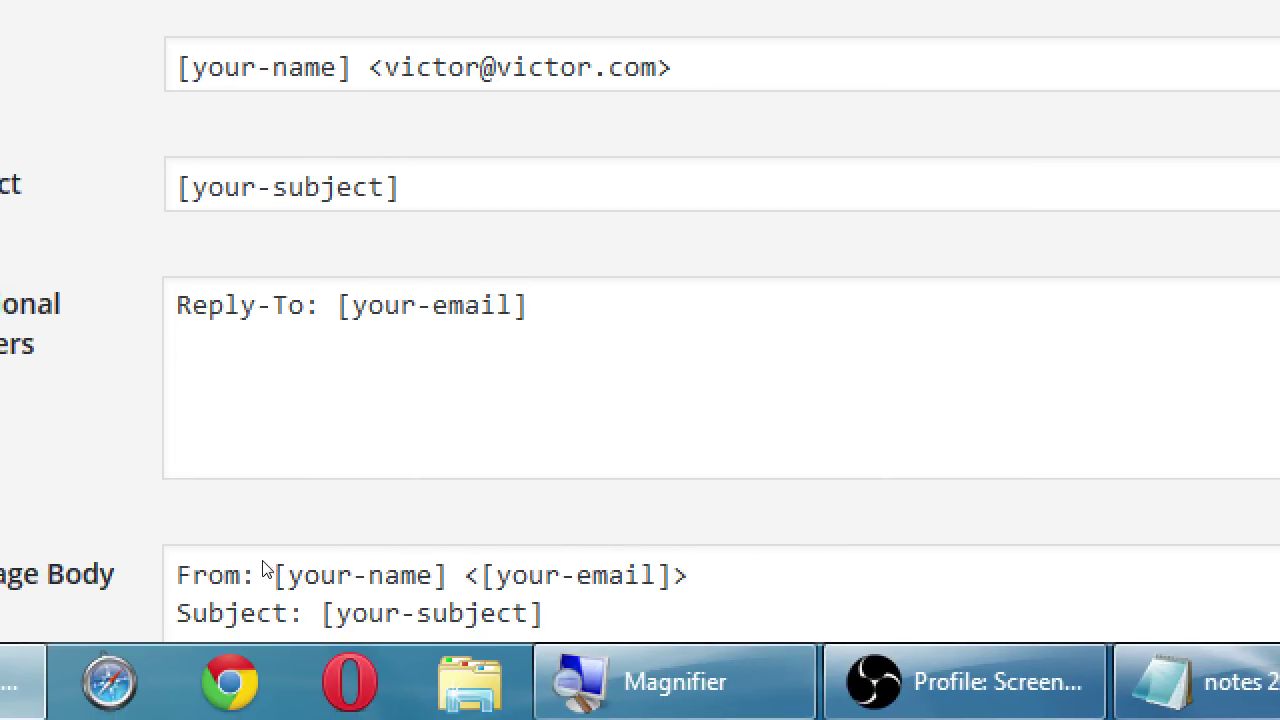
{"action": "scroll", "coordinate": [253, 570], "scroll_direction": "down", "scroll_amount": 3}
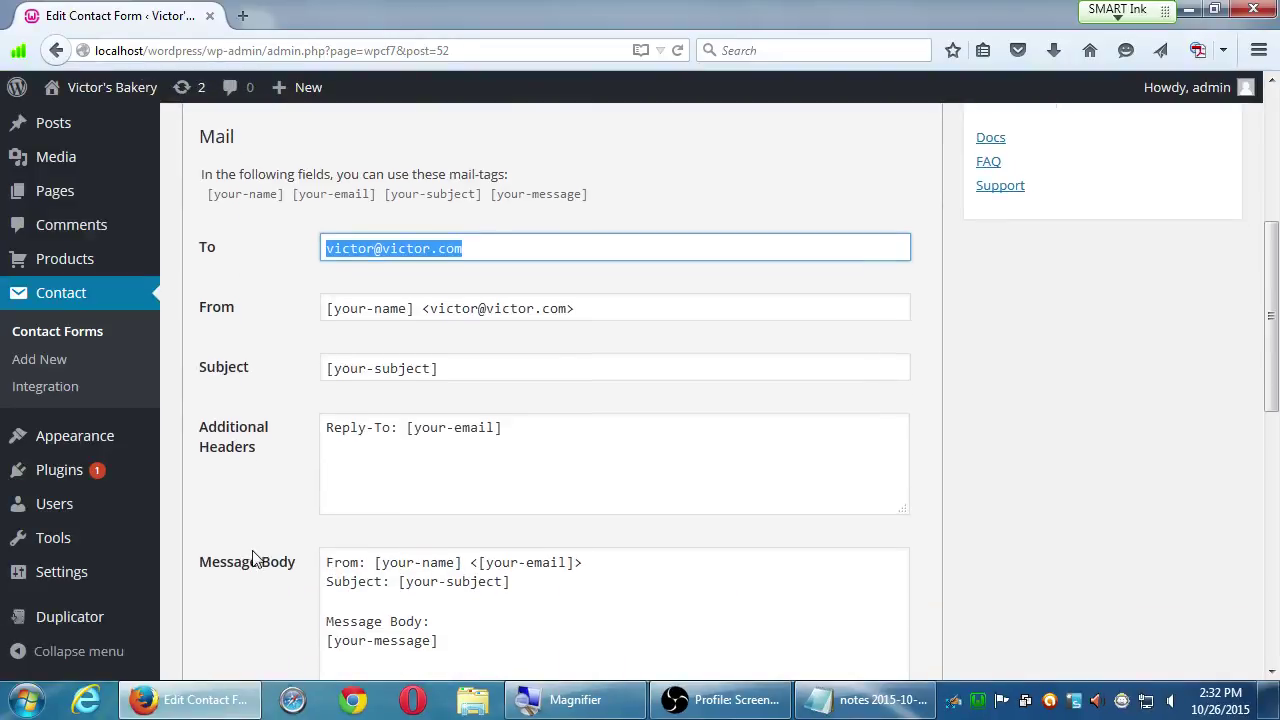
{"action": "scroll", "coordinate": [255, 570], "scroll_direction": "down", "scroll_amount": 5}
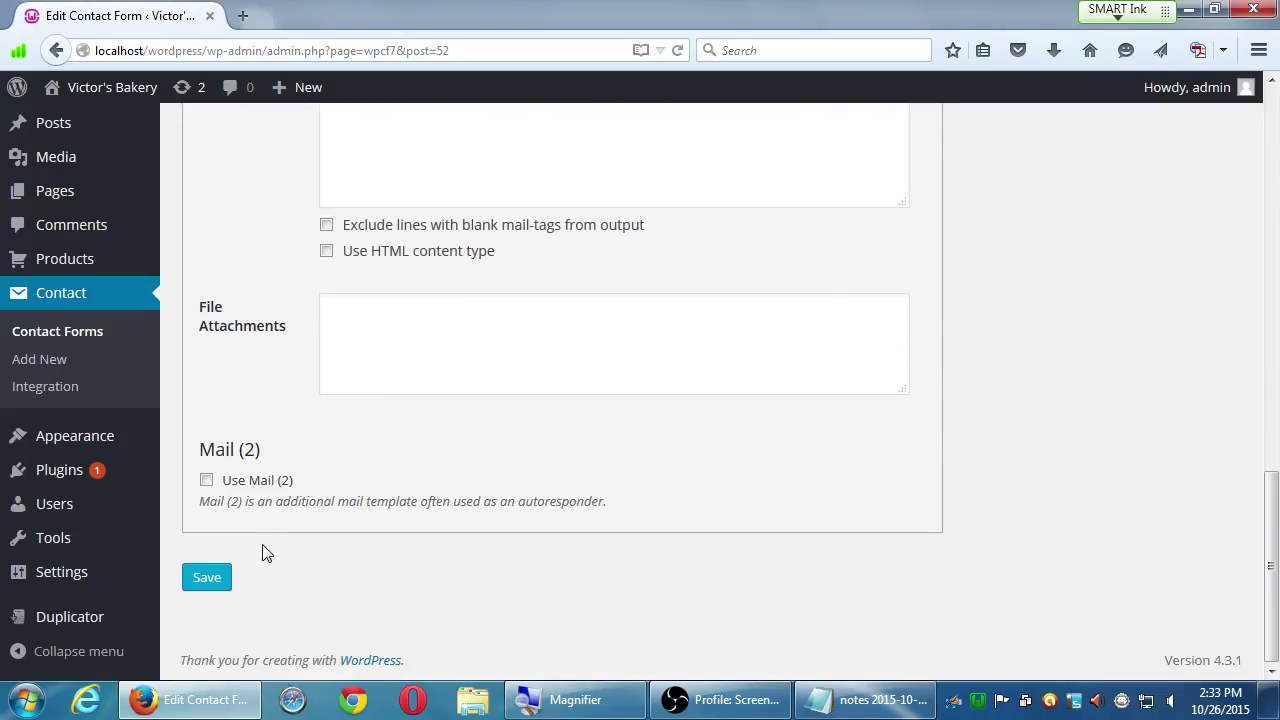
{"action": "scroll", "coordinate": [265, 553], "scroll_direction": "up", "scroll_amount": 6}
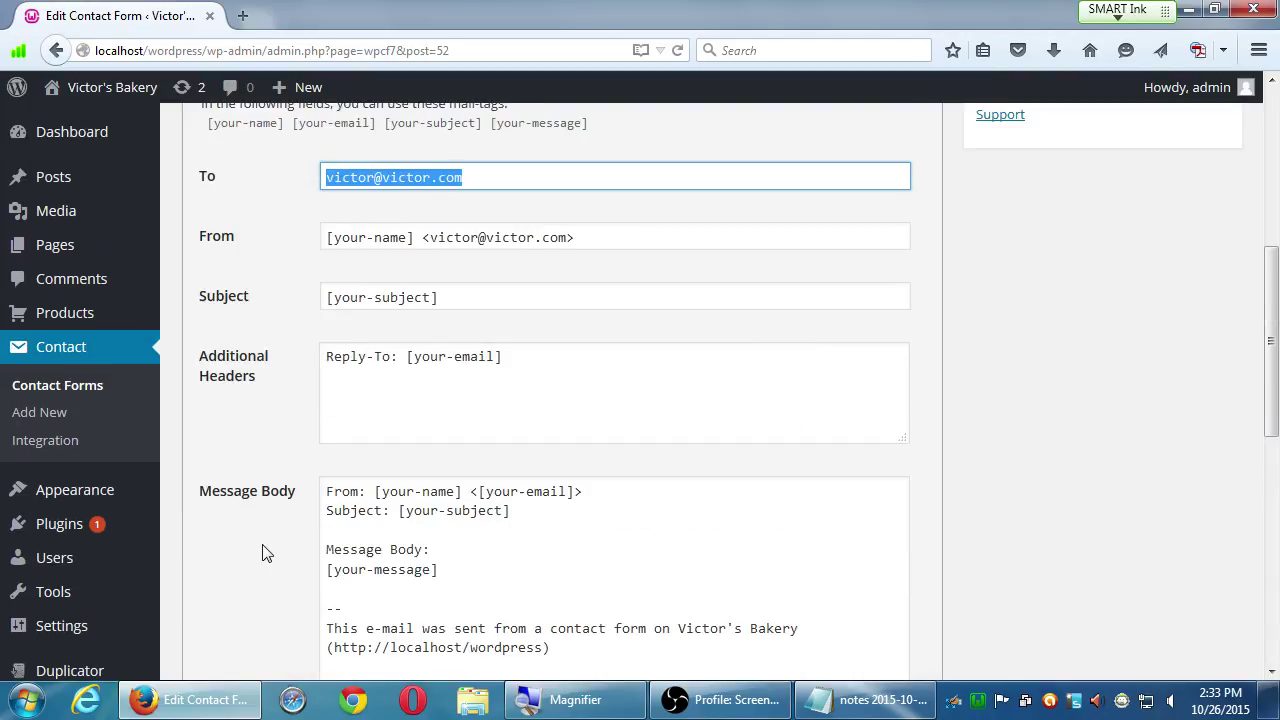
{"action": "scroll", "coordinate": [265, 553], "scroll_direction": "up", "scroll_amount": 3}
- Append two more comma-separated recipient e-mail addresses after the existing To address
{"action": "left_click", "coordinate": [476, 339]}
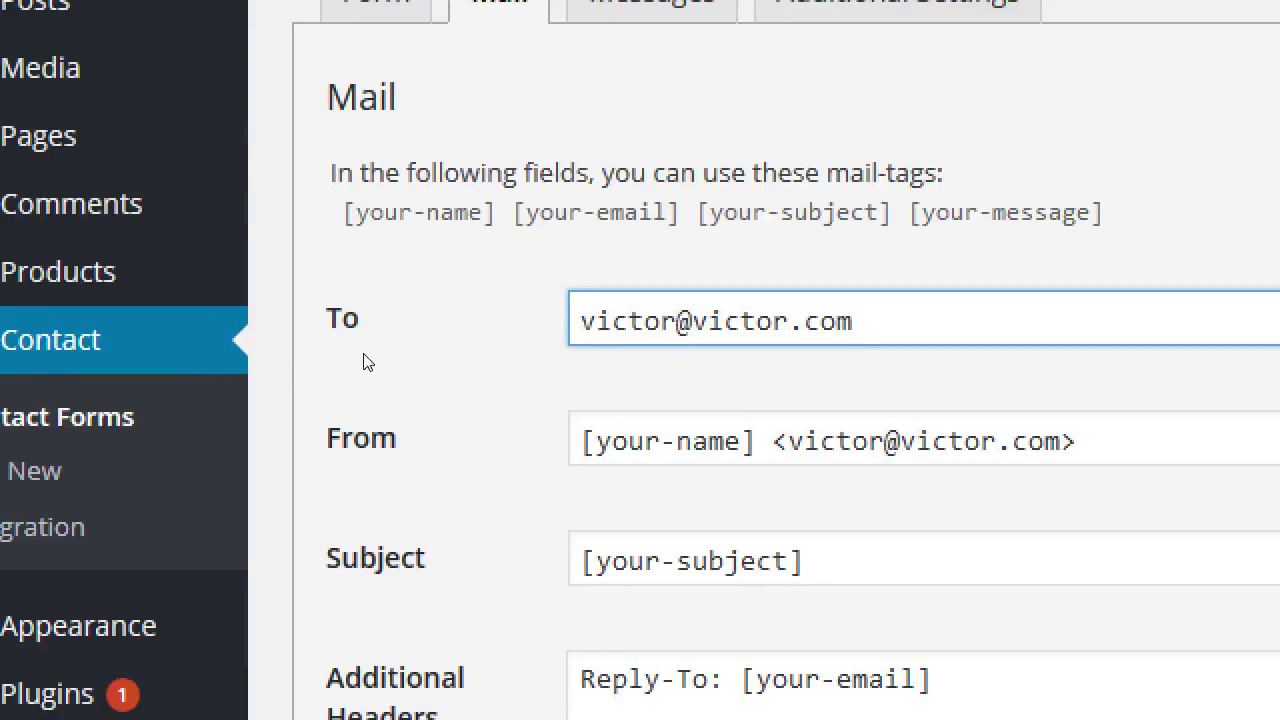
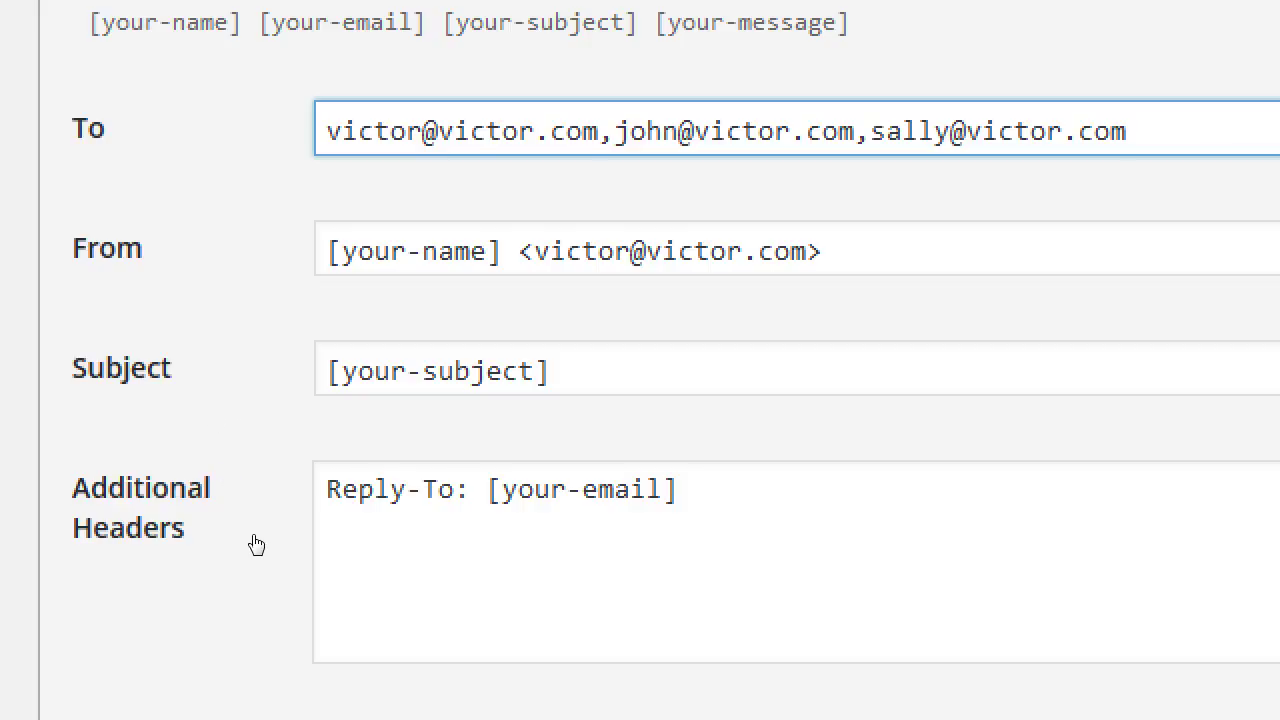
{"action": "scroll", "coordinate": [270, 655], "scroll_direction": "down", "scroll_amount": 2}
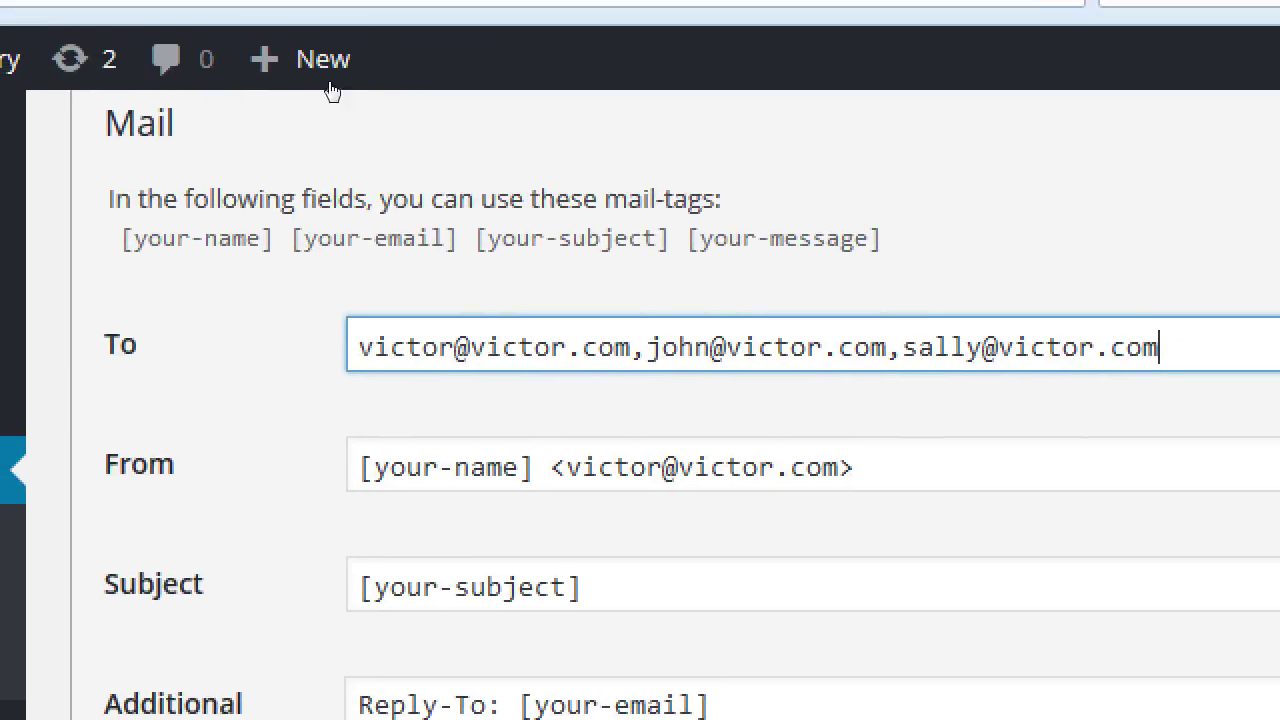
- Highlight the [your-name] sender tag and [your-subject] subject tag in the Mail settings
{"action": "scroll", "coordinate": [262, 305], "scroll_direction": "up", "scroll_amount": 3}
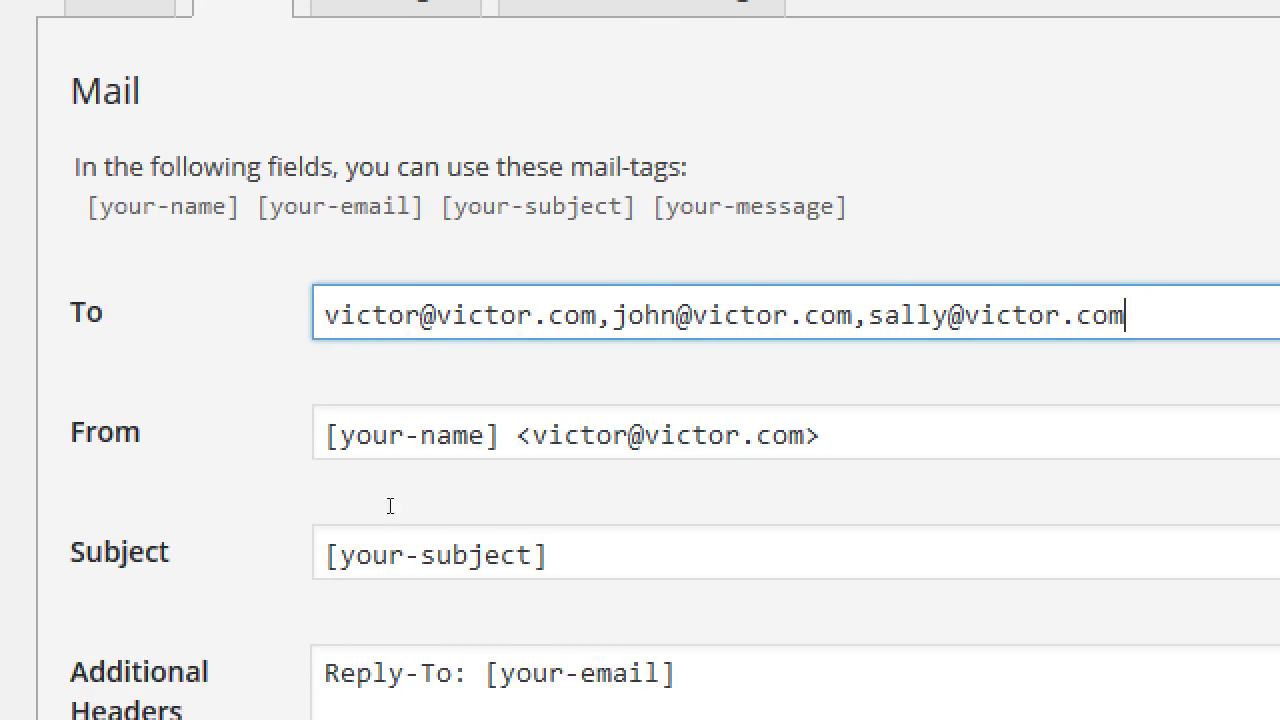
{"action": "left_click_drag", "start_coordinate": [400, 440], "coordinate": [342, 453]}
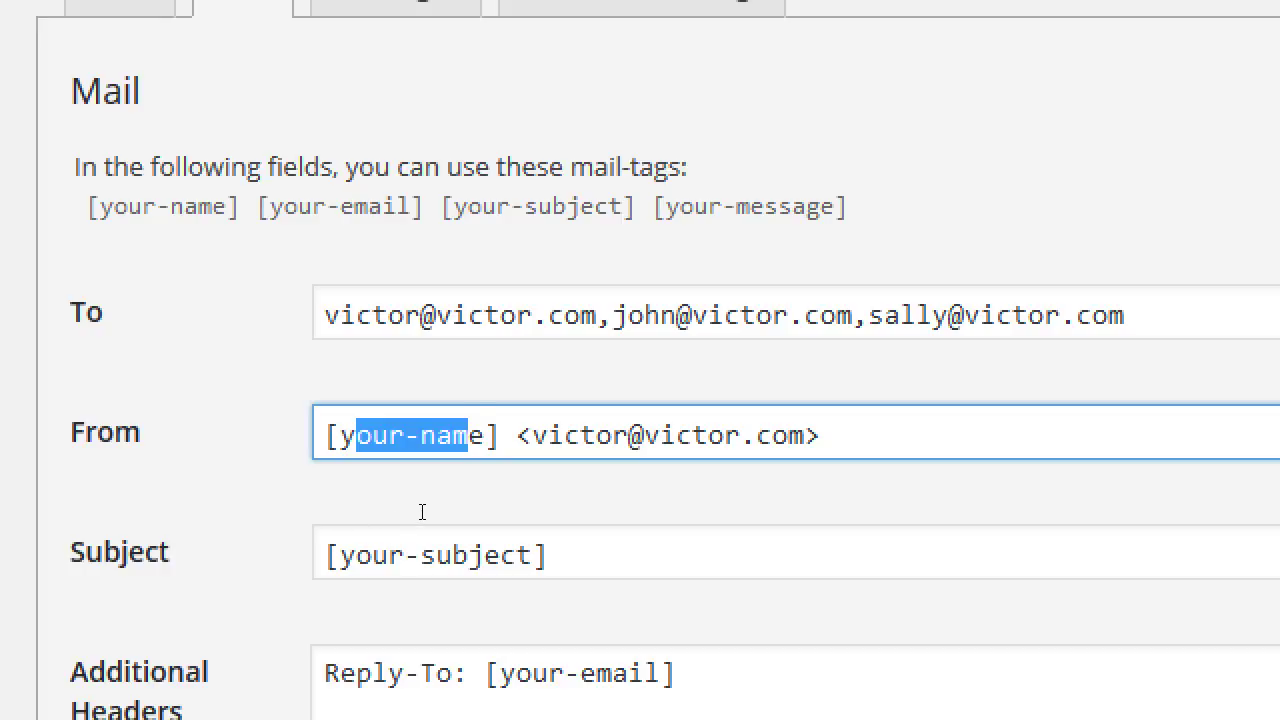
{"action": "left_click_drag", "start_coordinate": [498, 514], "coordinate": [345, 515]}
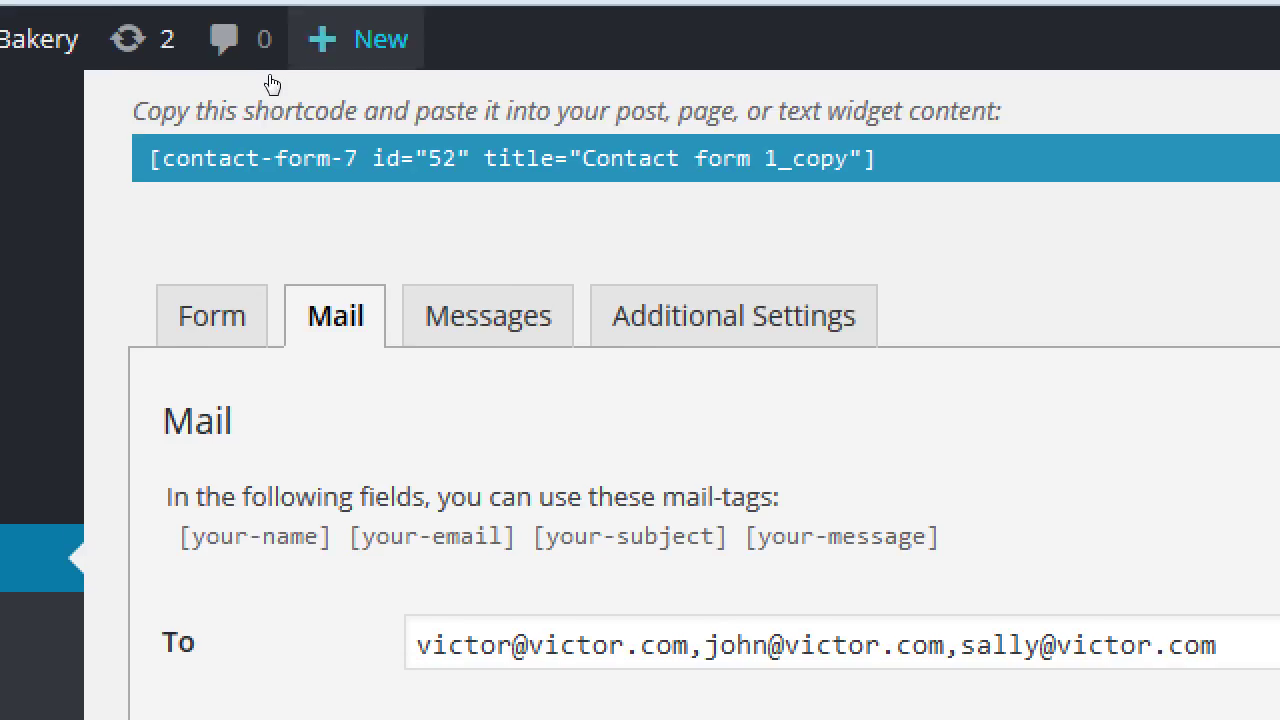
- On the Form tab, highlight the Your Name and Subject labels with their your-name and your-subject tags
{"action": "left_click", "coordinate": [110, 8]}
{"action": "scroll", "coordinate": [189, 102], "scroll_direction": "down", "scroll_amount": 3}
{"action": "scroll", "coordinate": [271, 408], "scroll_direction": "down", "scroll_amount": 1}
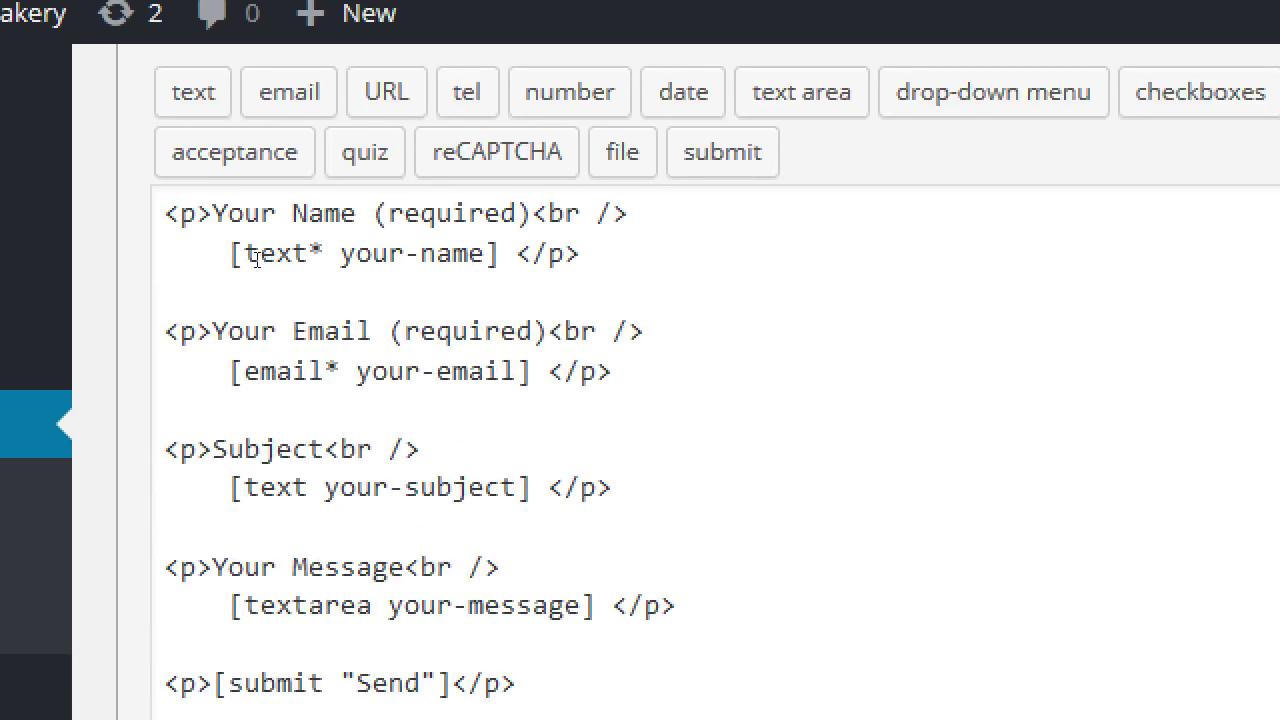
{"action": "left_click_drag", "start_coordinate": [230, 190], "coordinate": [289, 190]}
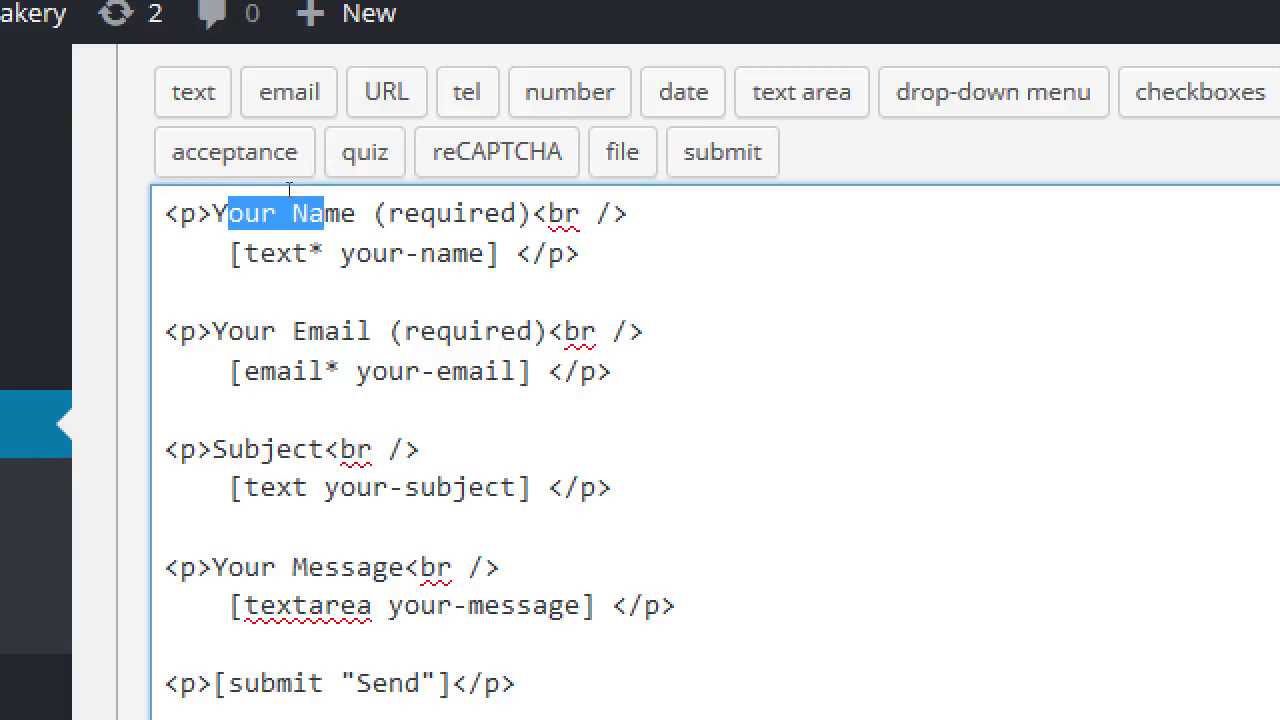
{"action": "left_click_drag", "start_coordinate": [340, 253], "coordinate": [468, 253]}
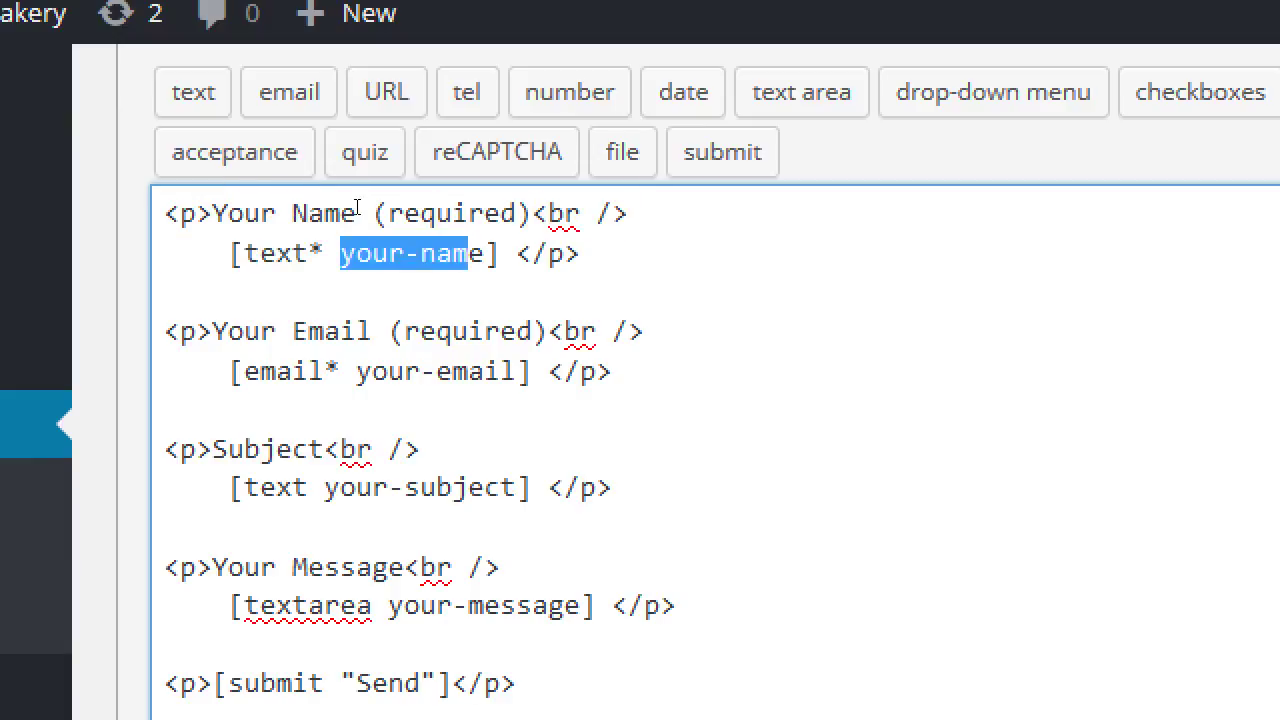
{"action": "double_click", "coordinate": [267, 449]}
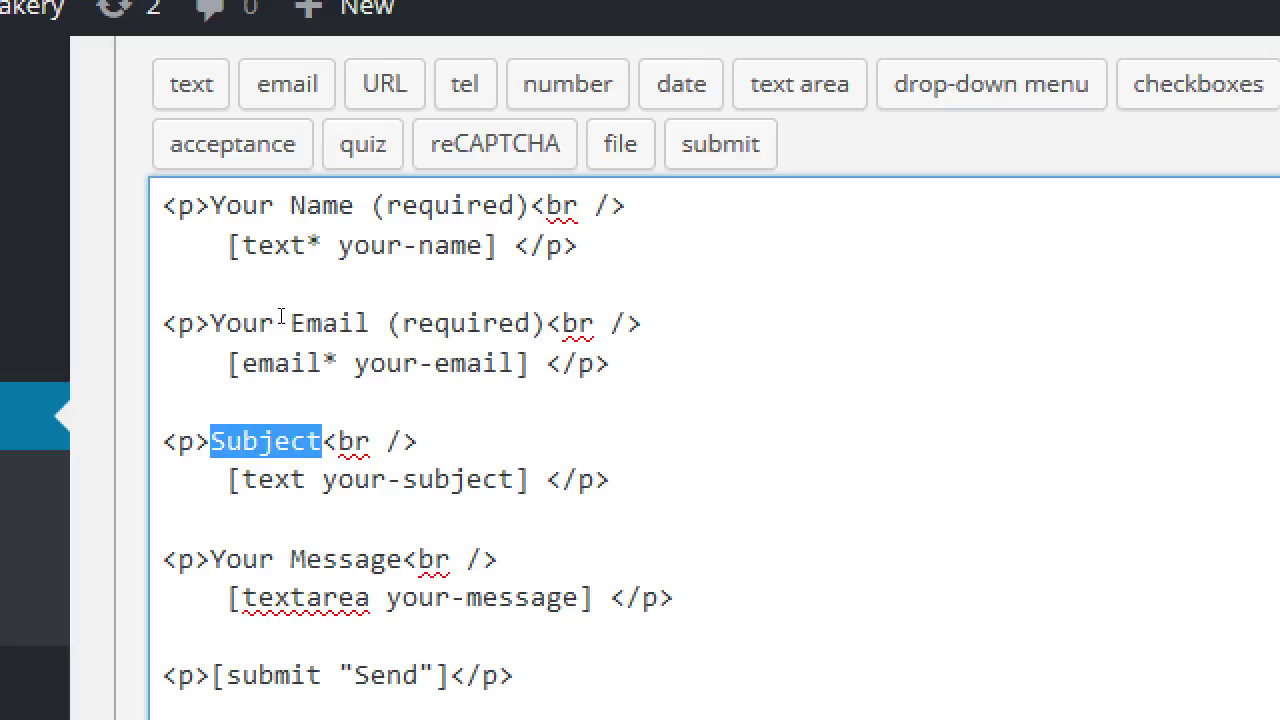
{"action": "key", "text": "Right"}
{"action": "key", "text": "Down"}
{"action": "key", "text": "shift+Right"}
{"action": "key", "text": "shift+Right"}
{"action": "key", "text": "shift+Right"}
{"action": "key", "text": "shift+Right"}
{"action": "key", "text": "shift+Right"}
{"action": "key", "text": "shift+Right"}
{"action": "key", "text": "shift+Right"}
{"action": "key", "text": "shift+Right"}
{"action": "key", "text": "shift+Right"}
{"action": "key", "text": "shift+Right"}
{"action": "key", "text": "shift+Right"}
{"action": "key", "text": "shift+Right"}
{"action": "key", "text": "shift+Right"}
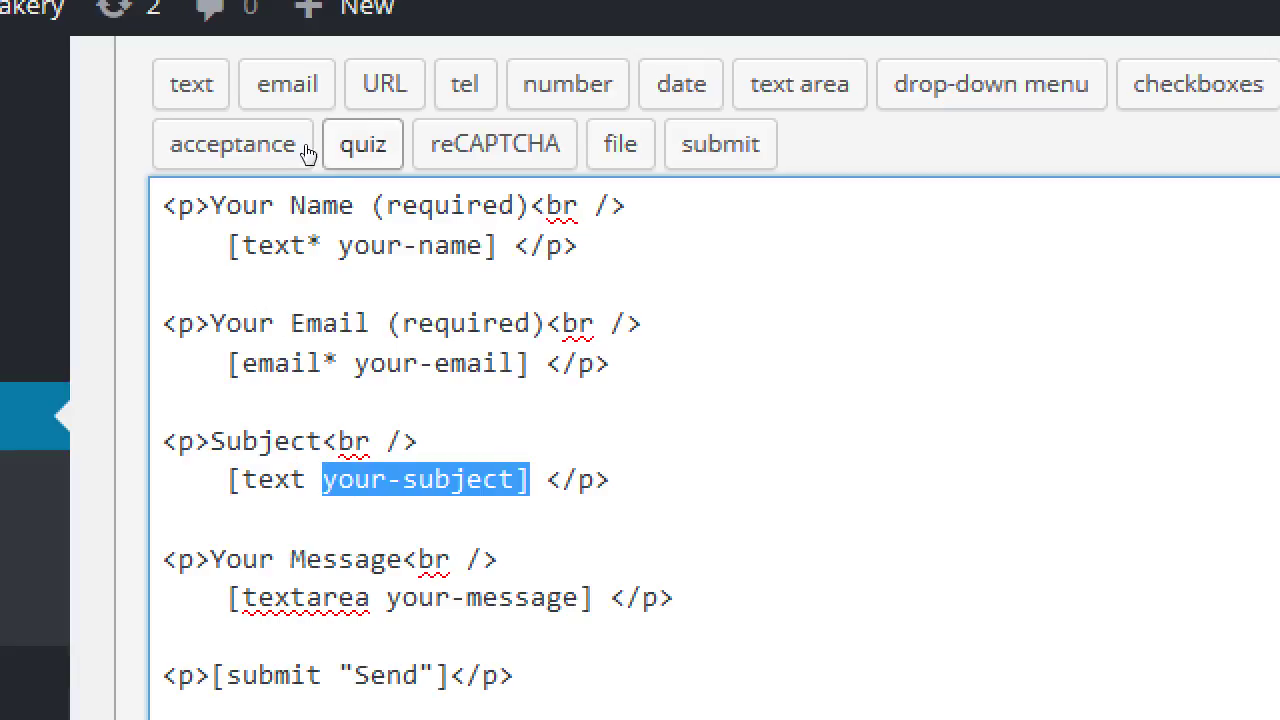
{"action": "scroll", "coordinate": [300, 200], "scroll_direction": "up", "scroll_amount": 1}
- Reopen the Mail tab, select [your-subject] in the Subject field, and review the recipients and headers
{"action": "left_click", "coordinate": [300, 42]}
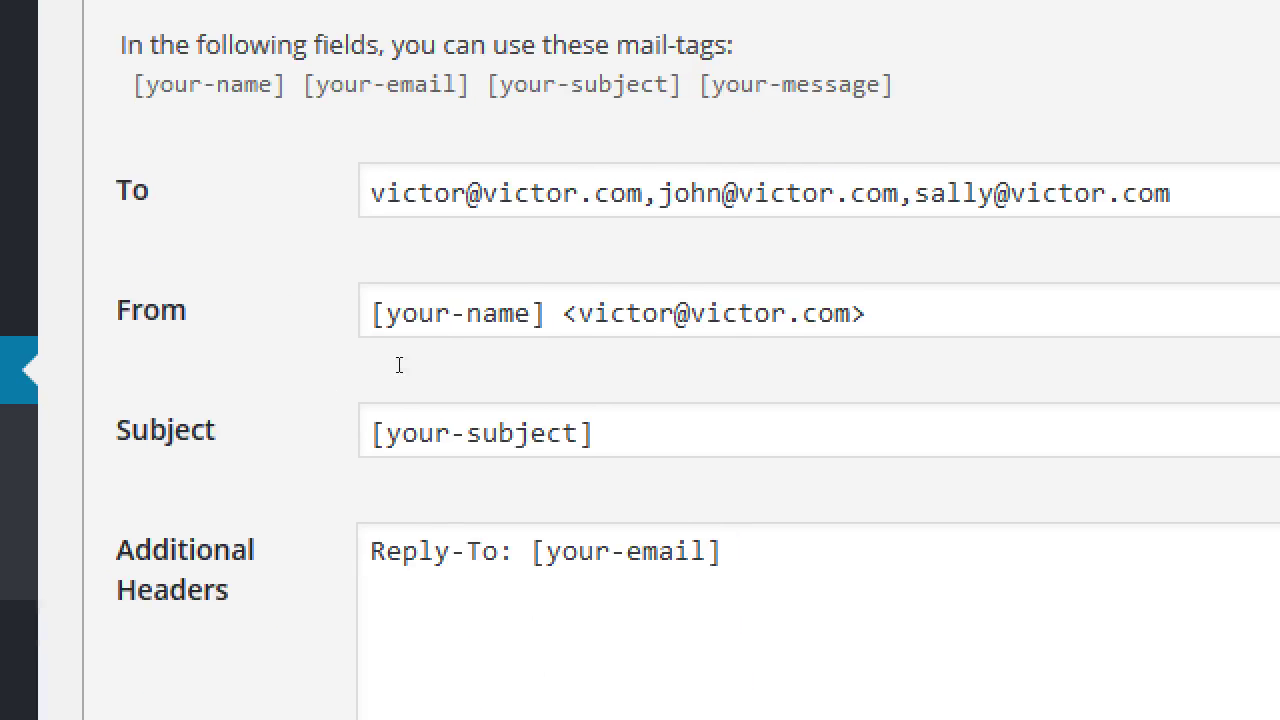
{"action": "left_click", "coordinate": [460, 405]}
{"action": "key", "text": "shift+Left"}
{"action": "key", "text": "shift+Left"}
{"action": "key", "text": "shift+Left"}
{"action": "key", "text": "shift+Left"}
{"action": "key", "text": "shift+Left"}
{"action": "key", "text": "shift+Left"}
{"action": "key", "text": "shift+Left"}
{"action": "key", "text": "shift+Left"}
{"action": "key", "text": "shift+Left"}
{"action": "key", "text": "shift+Left"}
{"action": "key", "text": "shift+Left"}
{"action": "key", "text": "shift+Left"}
{"action": "key", "text": "shift+Left"}
{"action": "key", "text": "shift+Left"}
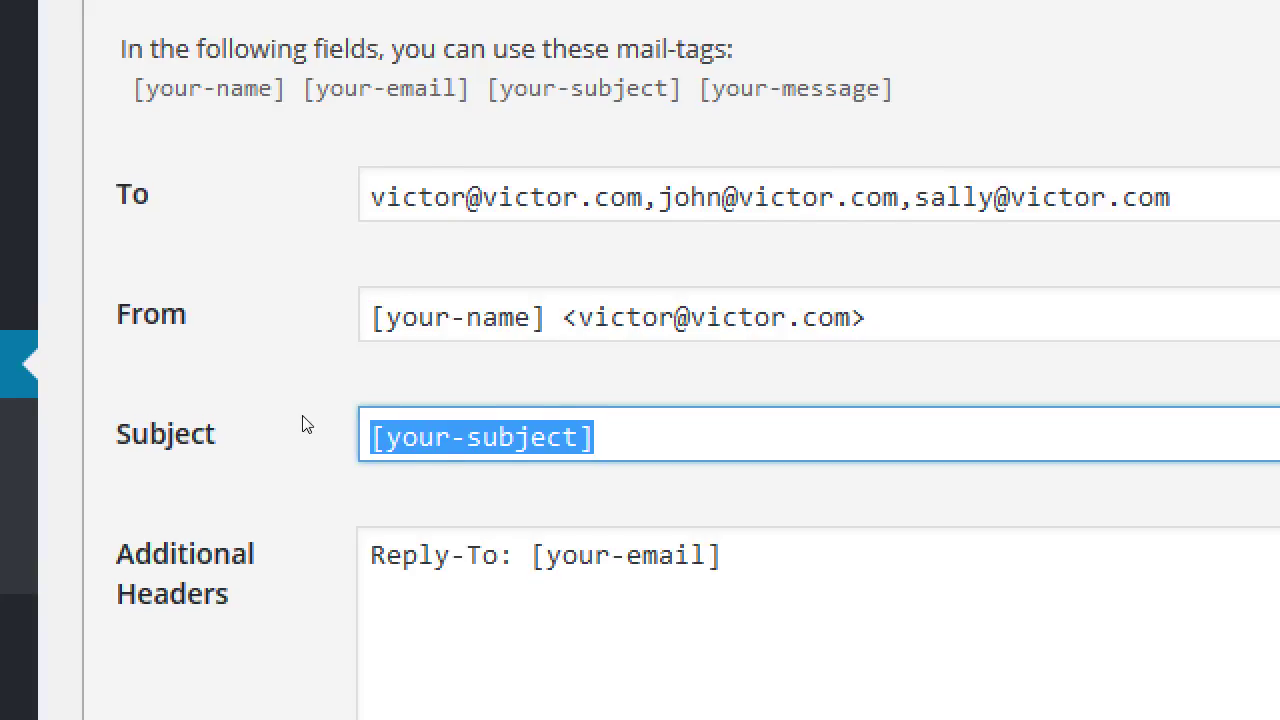
{"action": "scroll", "coordinate": [306, 440], "scroll_direction": "down", "scroll_amount": 2}
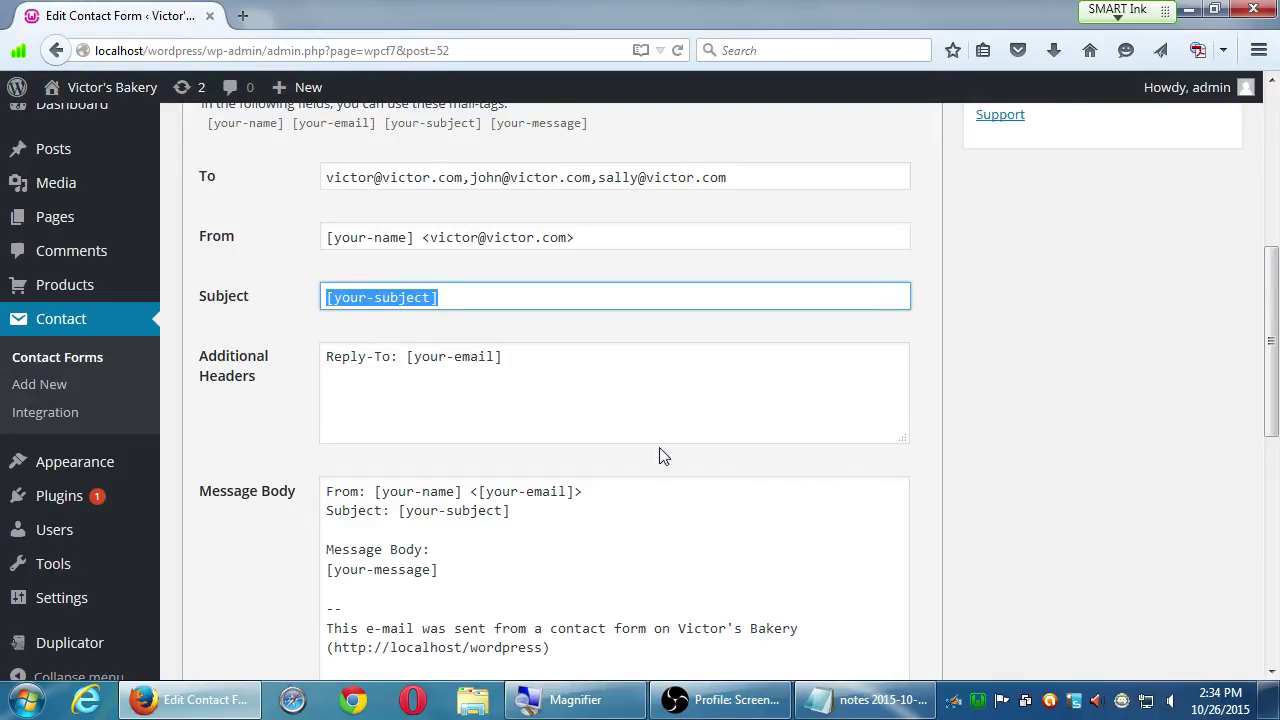
{"action": "scroll", "coordinate": [460, 347], "scroll_direction": "up", "scroll_amount": 3}
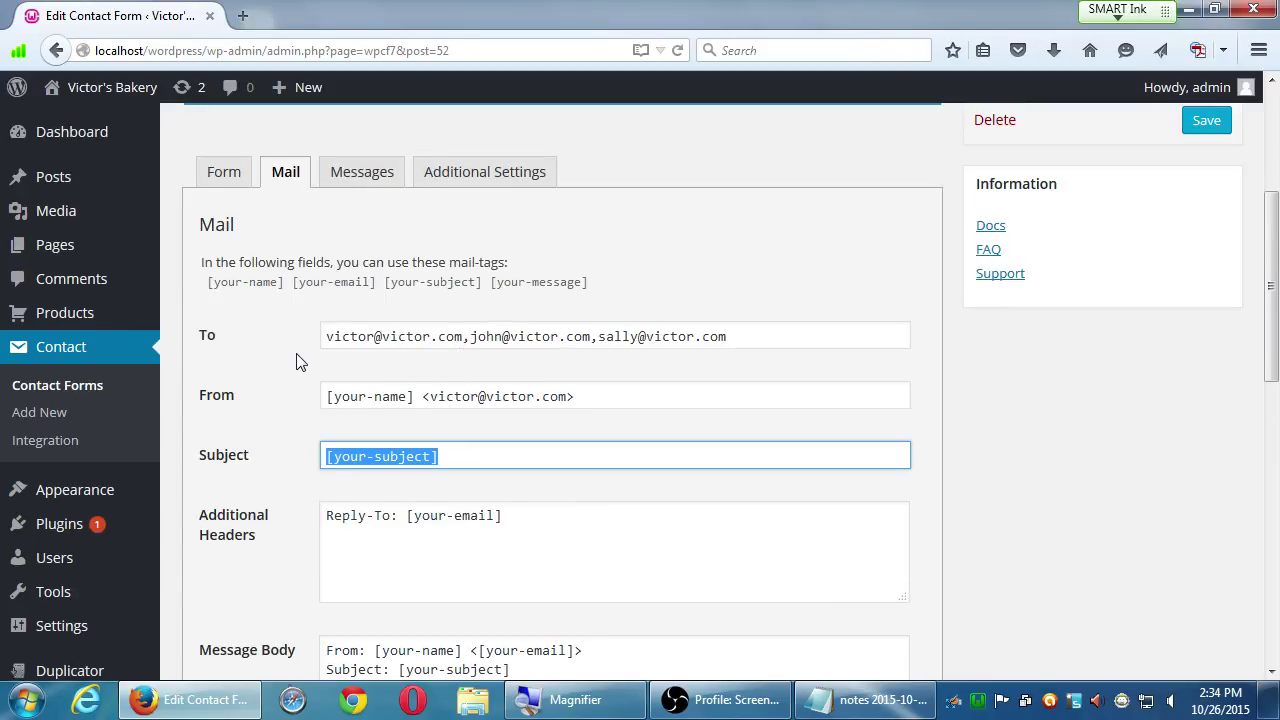
{"action": "scroll", "coordinate": [296, 362], "scroll_direction": "down", "scroll_amount": 10}
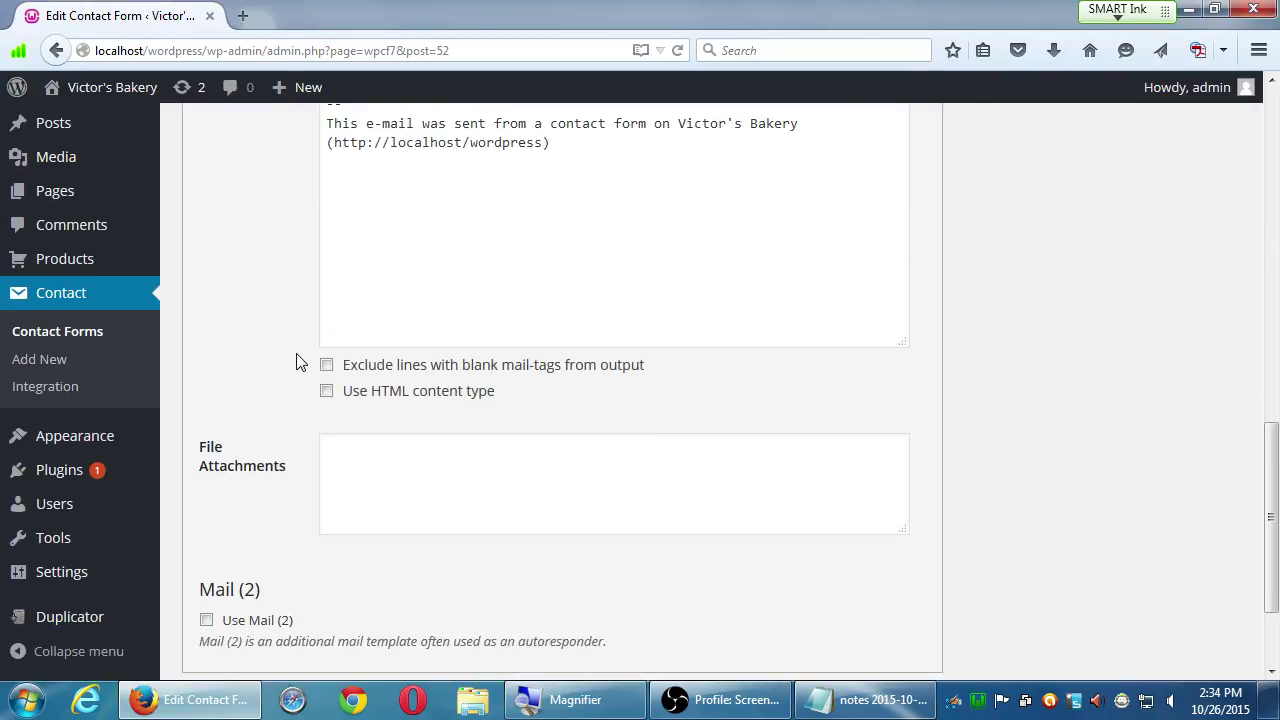
{"action": "scroll", "coordinate": [296, 362], "scroll_direction": "up", "scroll_amount": 12}
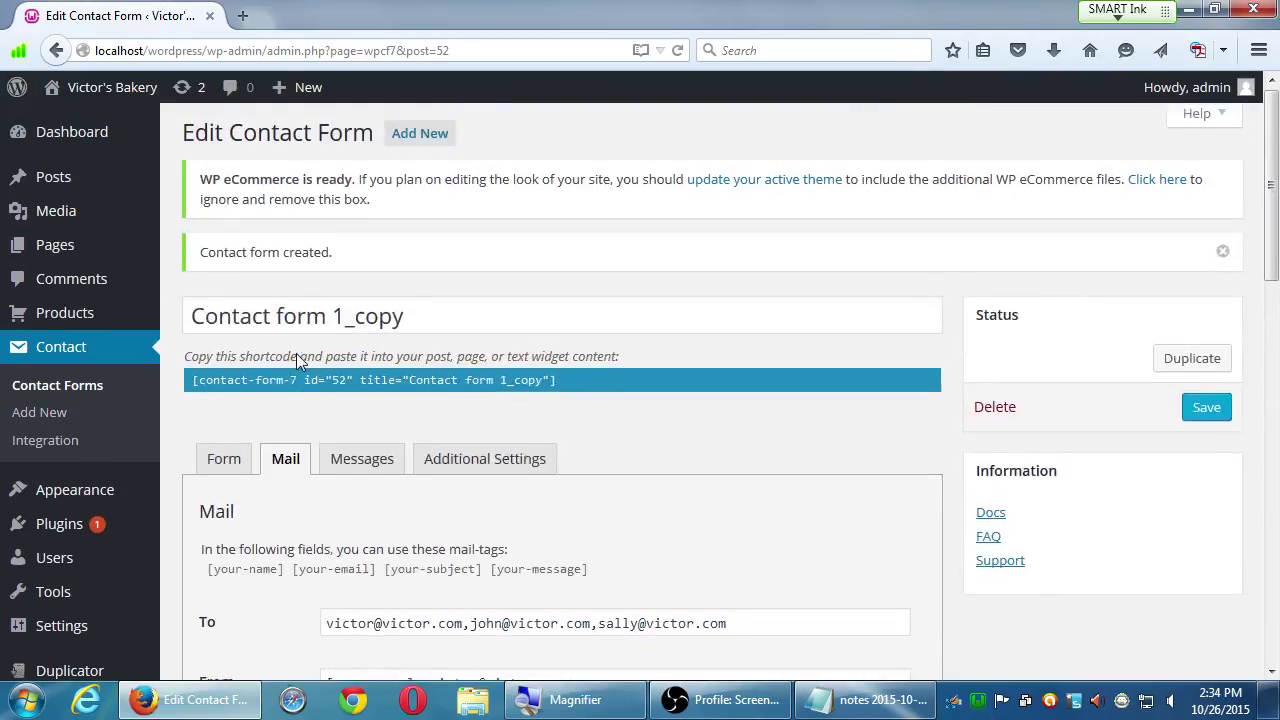
- Review the form's response messages, including the successful-send text, then move to Additional Settings
{"action": "left_click", "coordinate": [348, 462]}
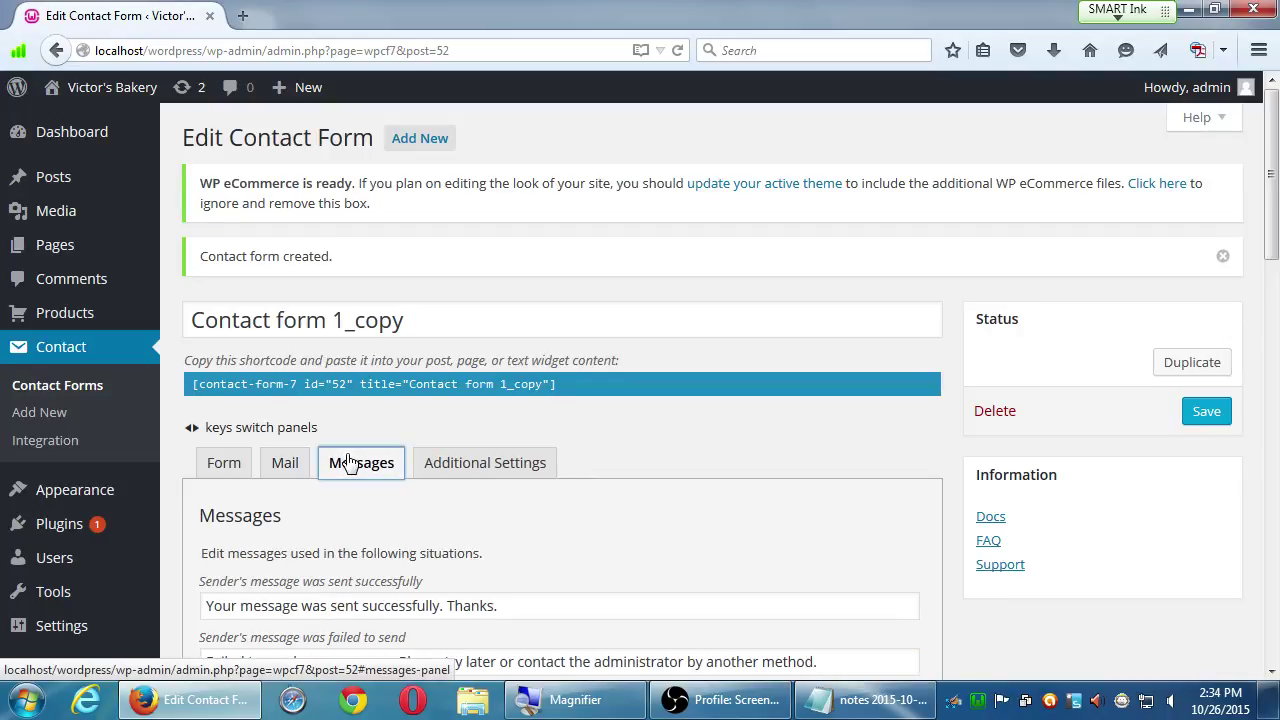
{"action": "scroll", "coordinate": [350, 462], "scroll_direction": "down", "scroll_amount": 1}
{"action": "scroll", "coordinate": [350, 462], "scroll_direction": "down", "scroll_amount": 1}
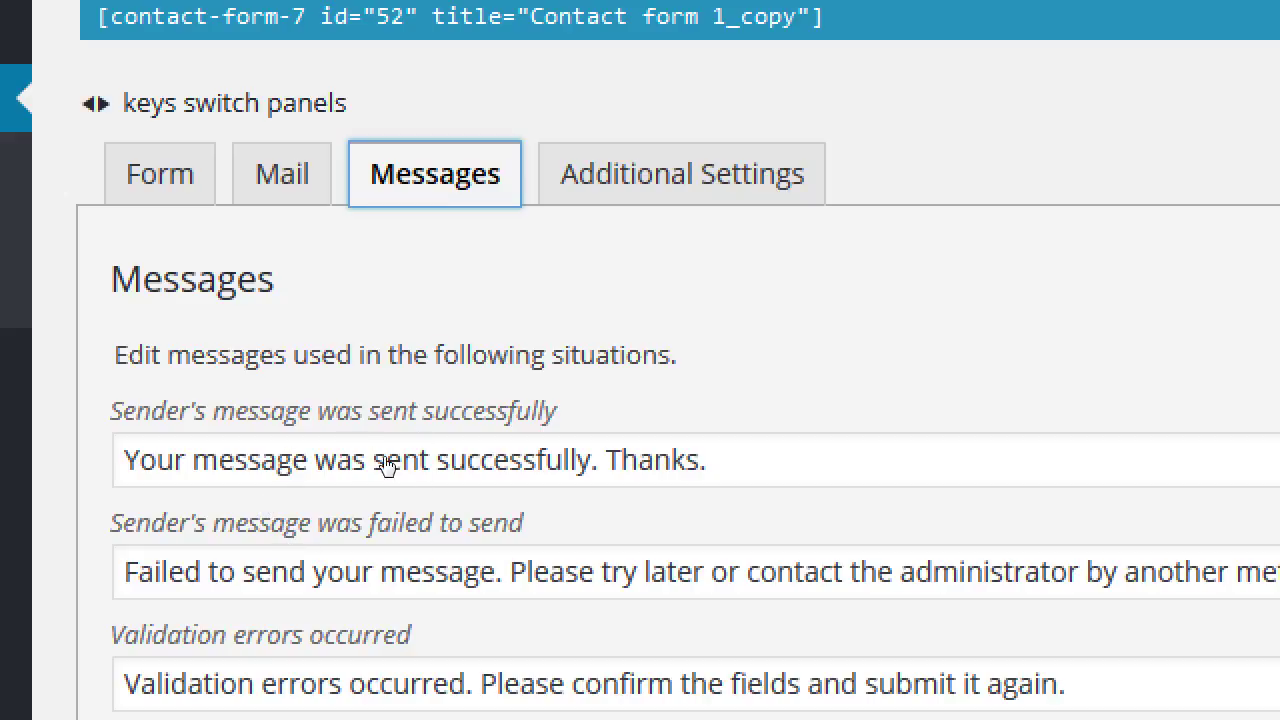
{"action": "scroll", "coordinate": [403, 445], "scroll_direction": "down", "scroll_amount": 1}
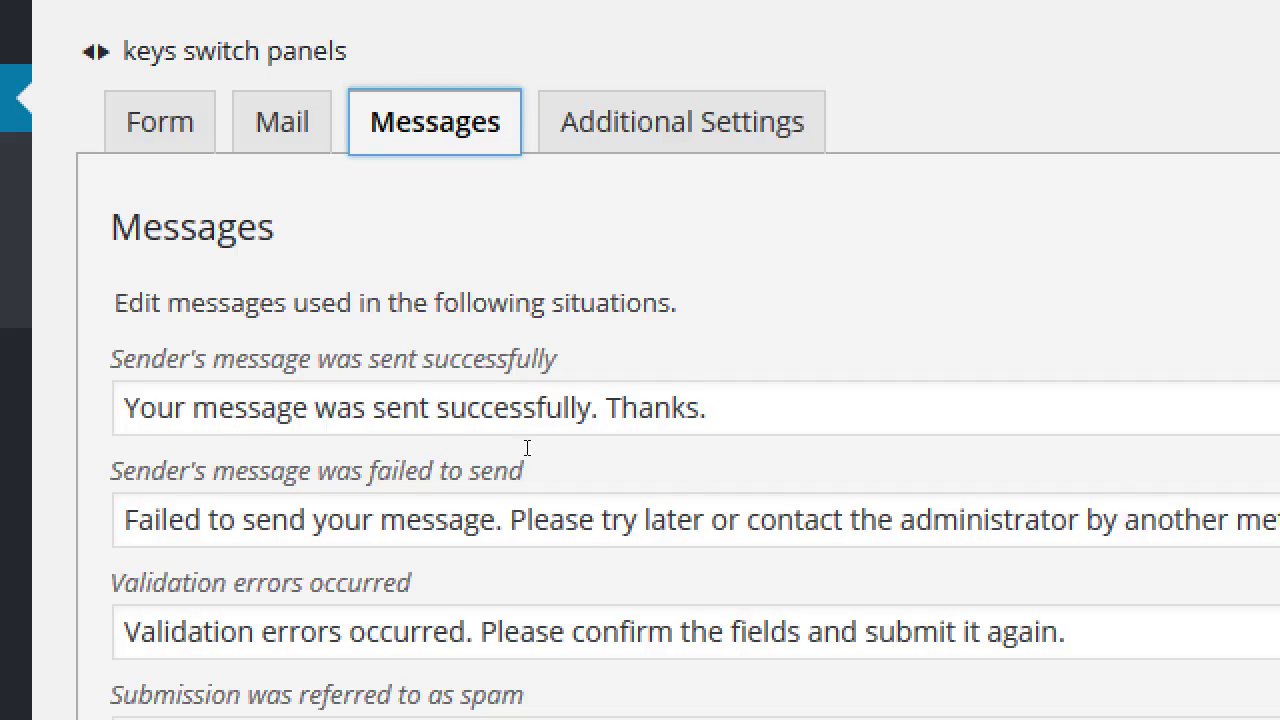
{"action": "left_click_drag", "start_coordinate": [708, 408], "coordinate": [193, 457]}
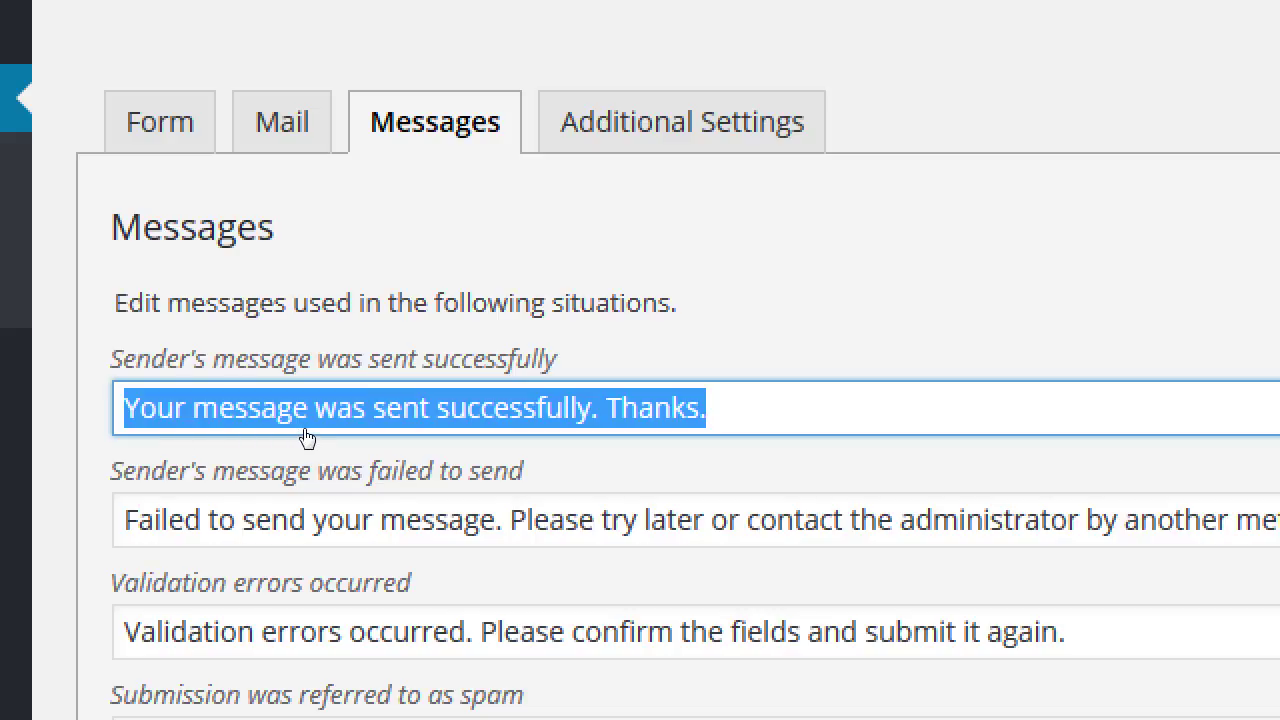
{"action": "left_click", "coordinate": [177, 380]}
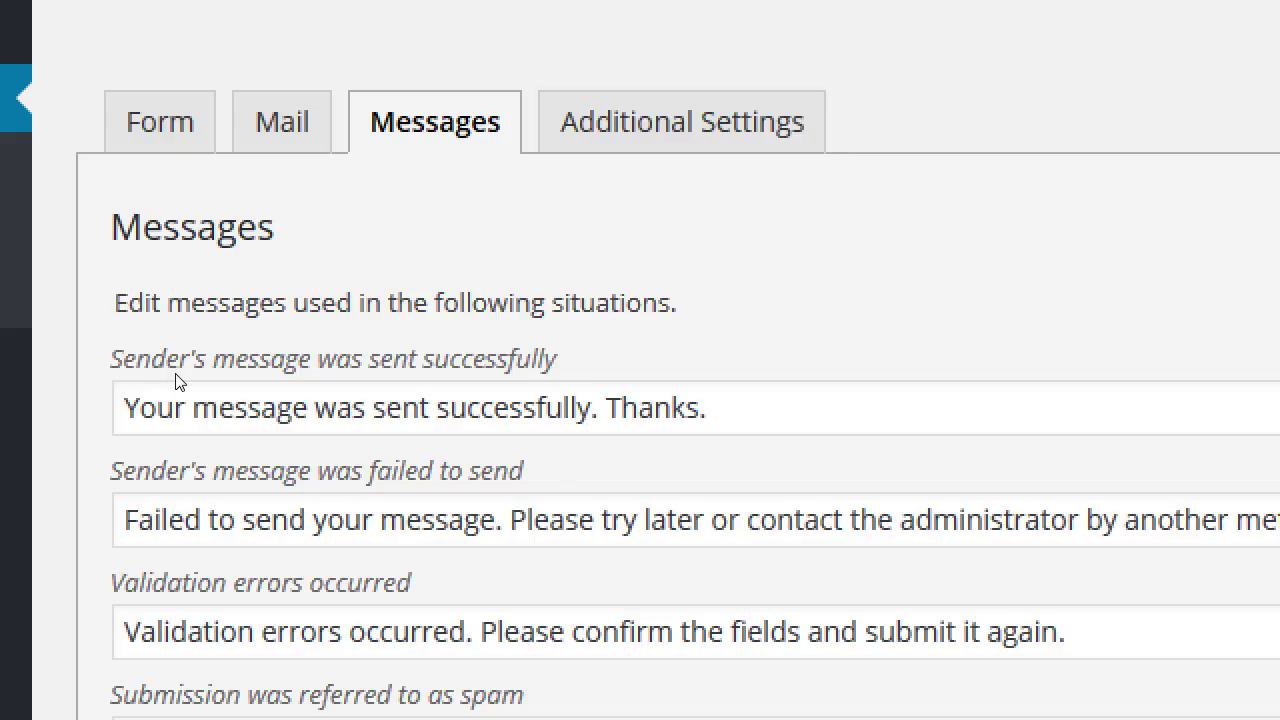
{"action": "key", "text": "Right"}
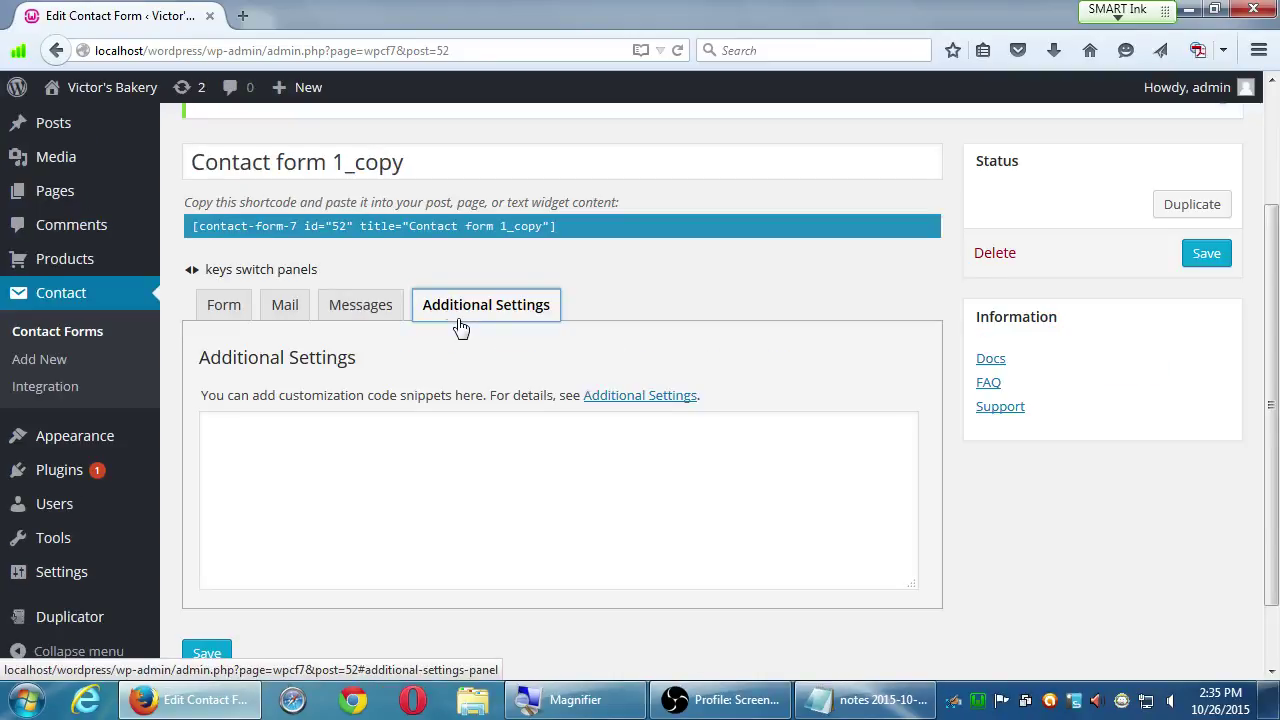
- Save Contact form 1_copy from the bottom of the Edit Contact Form page
{"action": "scroll", "coordinate": [461, 328], "scroll_direction": "down", "scroll_amount": 1}
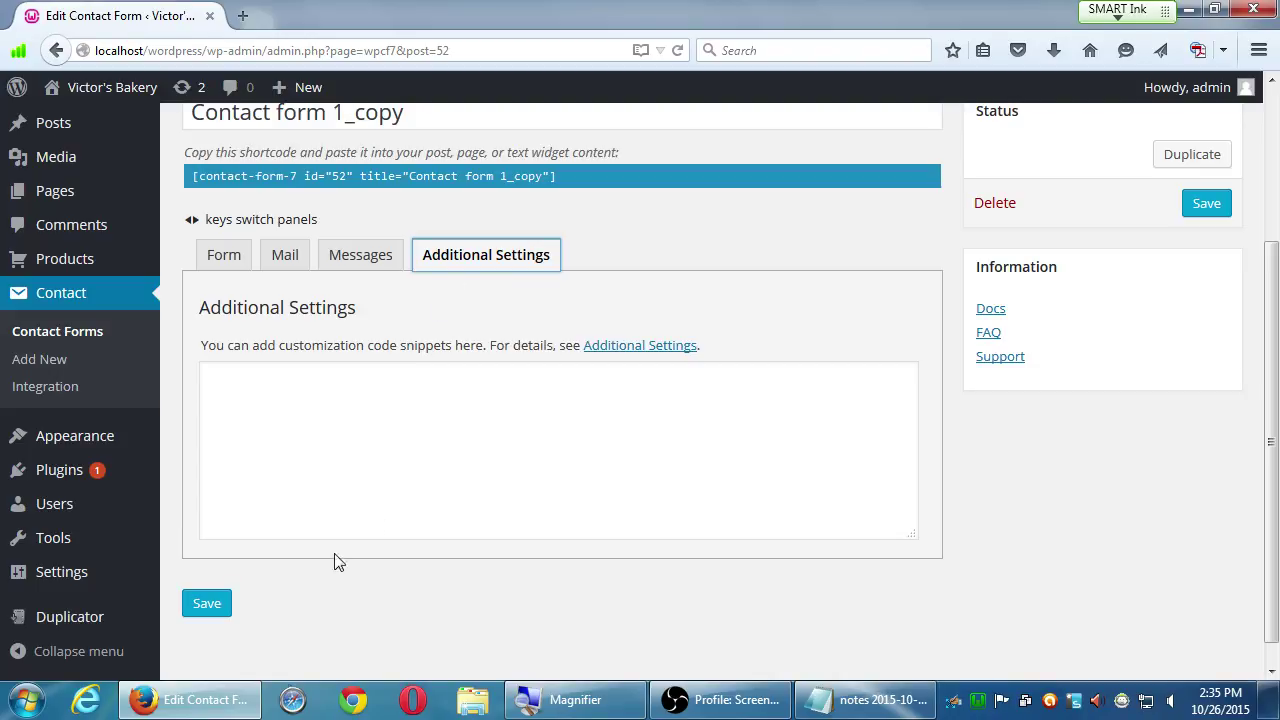
{"action": "left_click", "coordinate": [207, 605]}
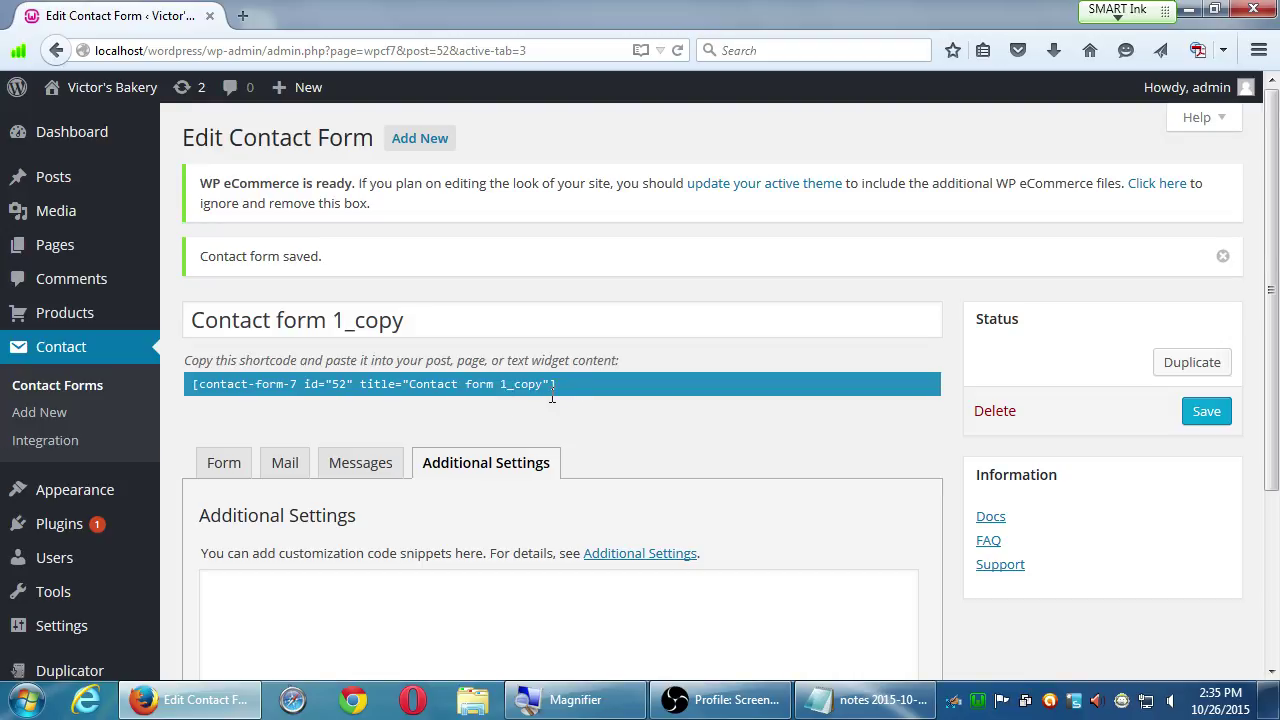
- Copy the shortcode [contact-form-7 id="52" title="Contact form 1_copy"] to the clipboard
{"action": "left_click_drag", "start_coordinate": [556, 386], "coordinate": [553, 370]}
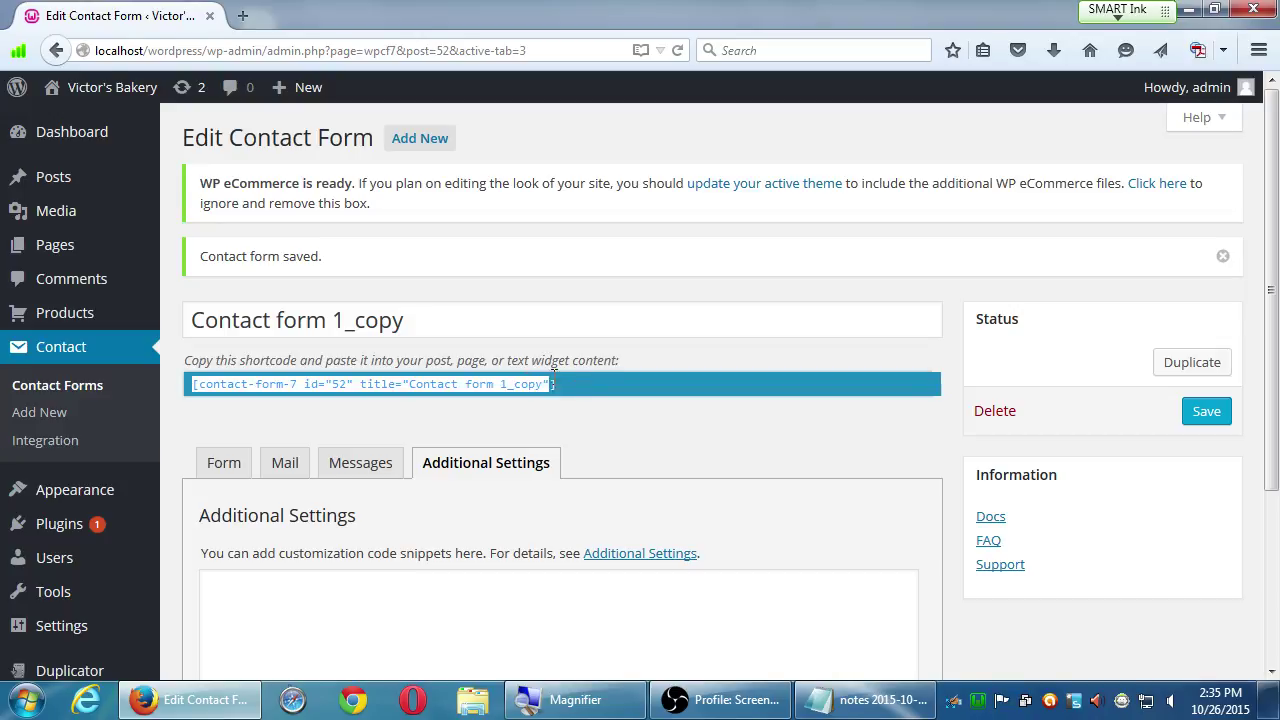
{"action": "right_click", "coordinate": [478, 384]}
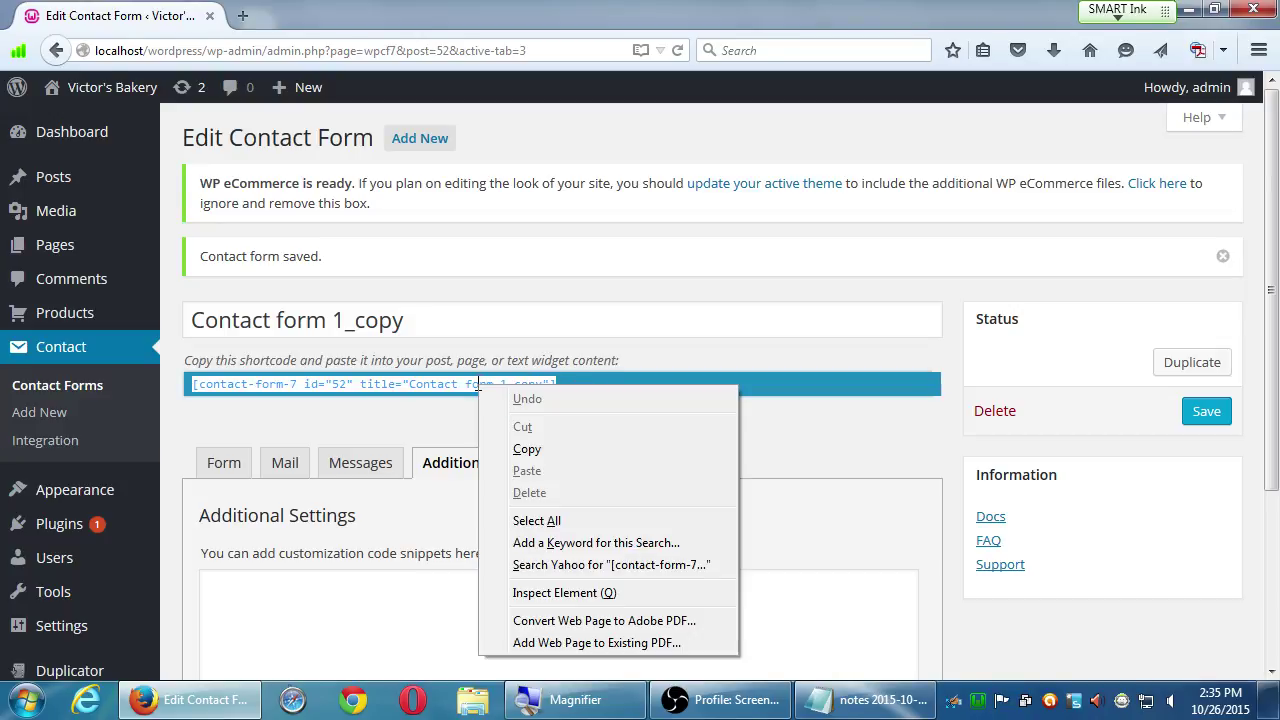
{"action": "left_click", "coordinate": [524, 448]}
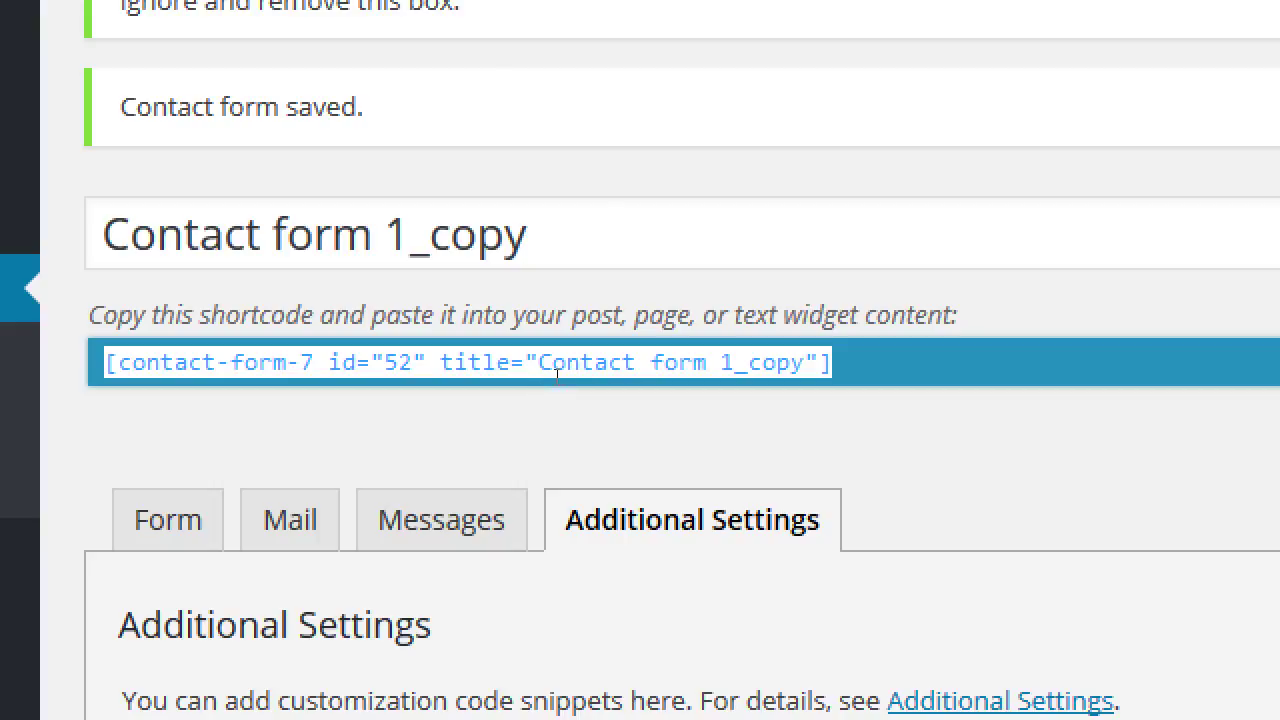
{"action": "right_click", "coordinate": [522, 382]}
{"action": "key", "text": "Down"}
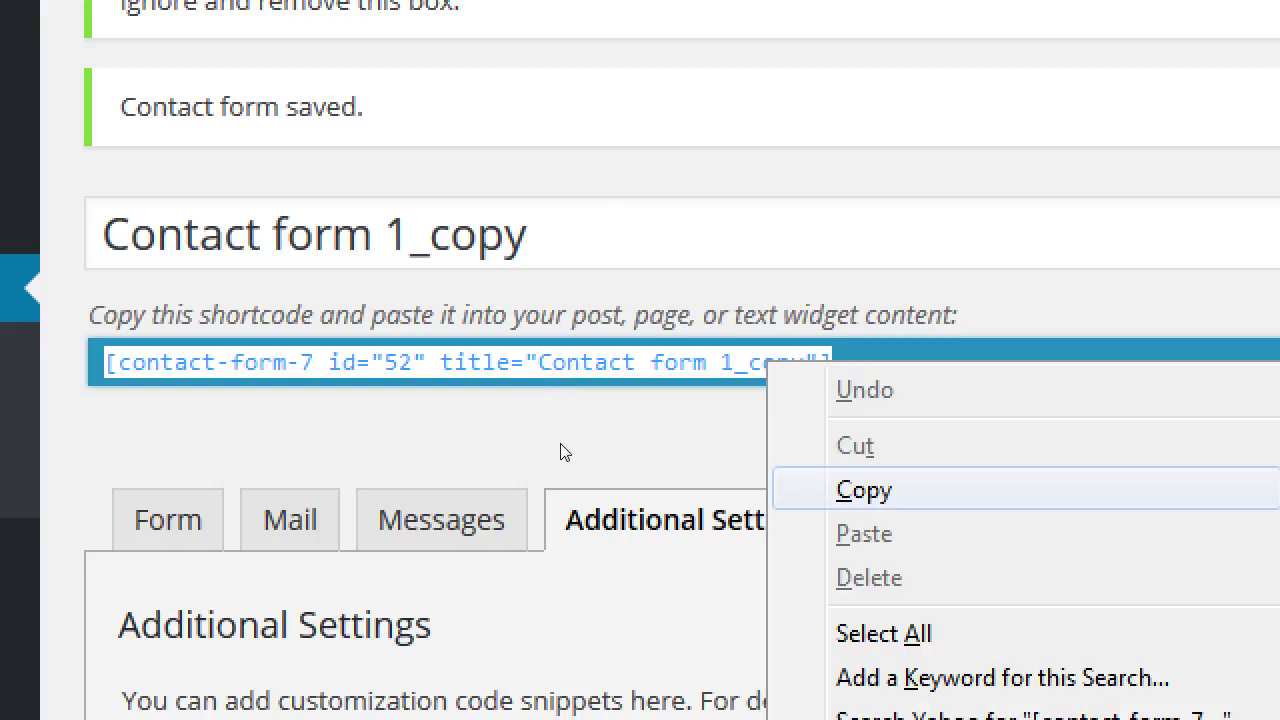
{"action": "key", "text": "Return"}
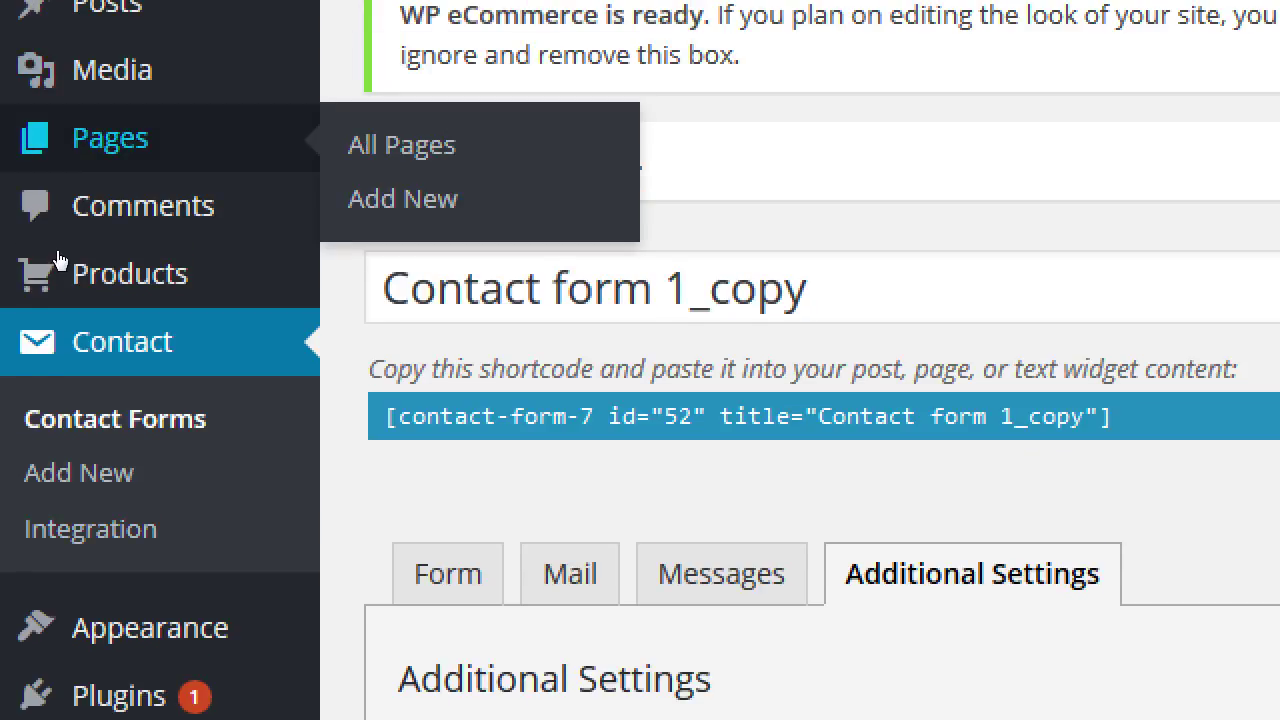
- Title the new page 'Contact Us', paste the form shortcode into its body, and preview it
{"action": "scroll", "coordinate": [243, 483], "scroll_direction": "down", "scroll_amount": 2}
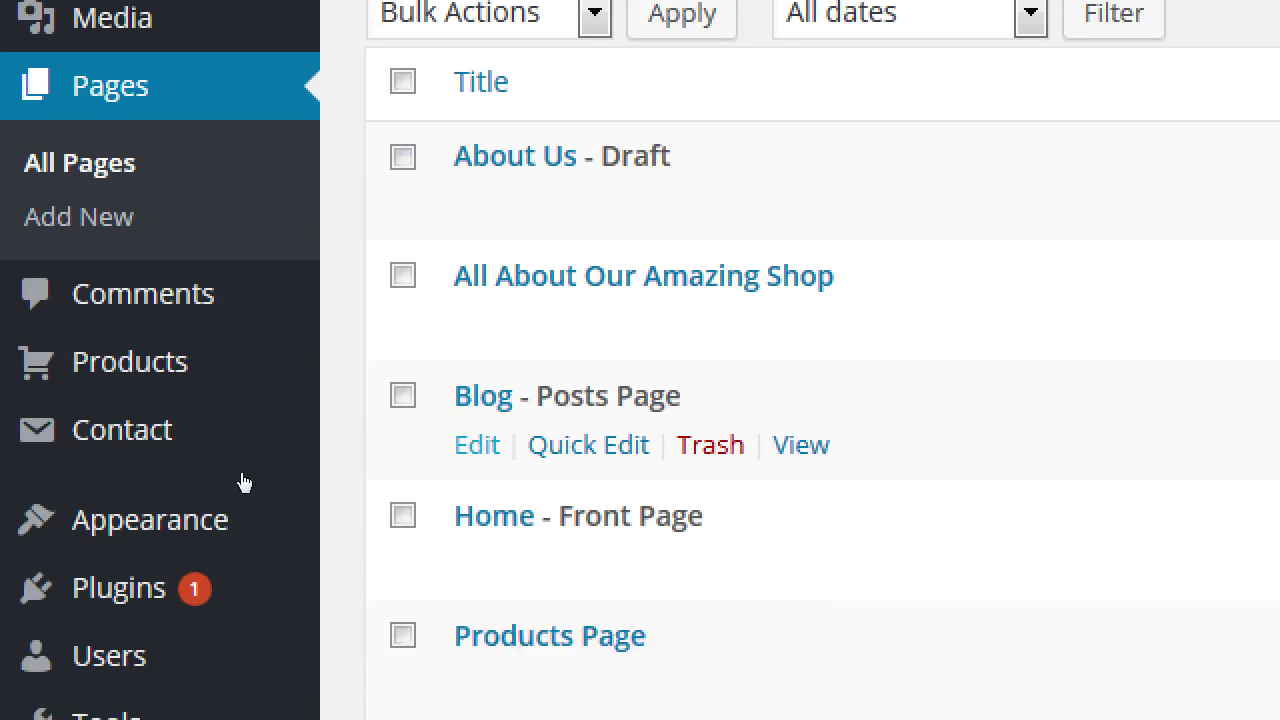
{"action": "scroll", "coordinate": [240, 472], "scroll_direction": "down", "scroll_amount": 4}
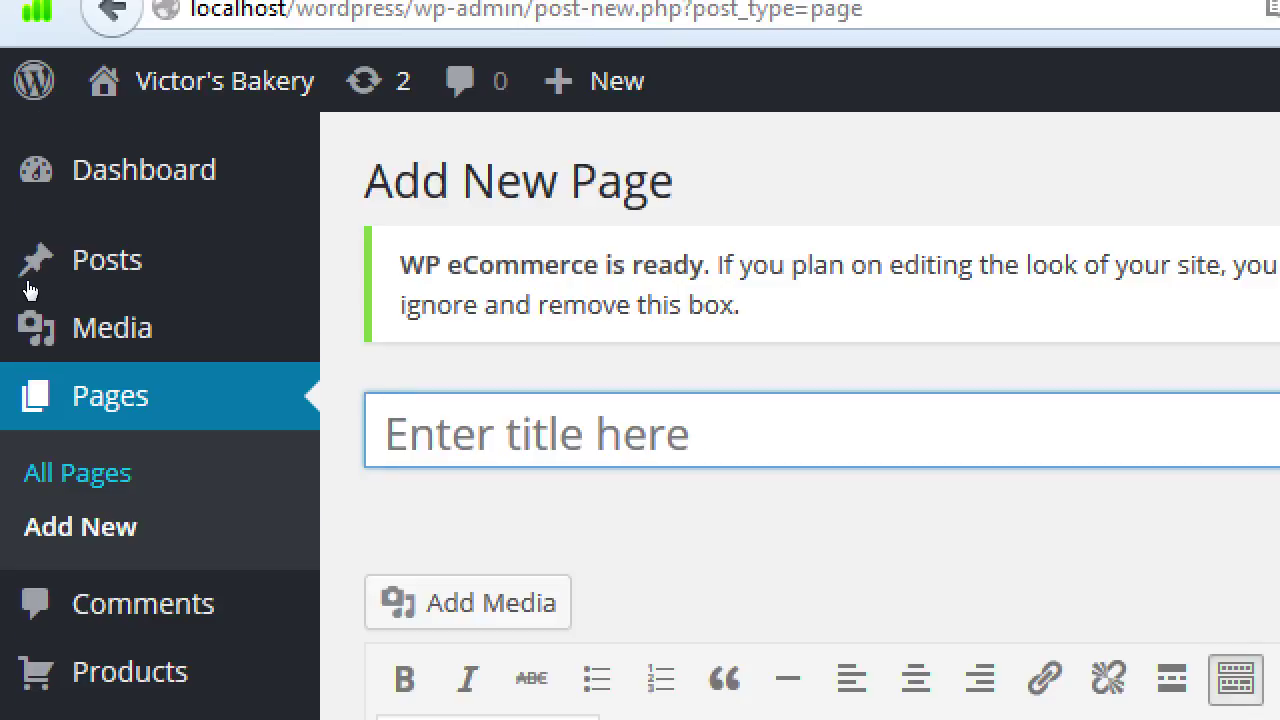
{"action": "type", "text": "Cont"}
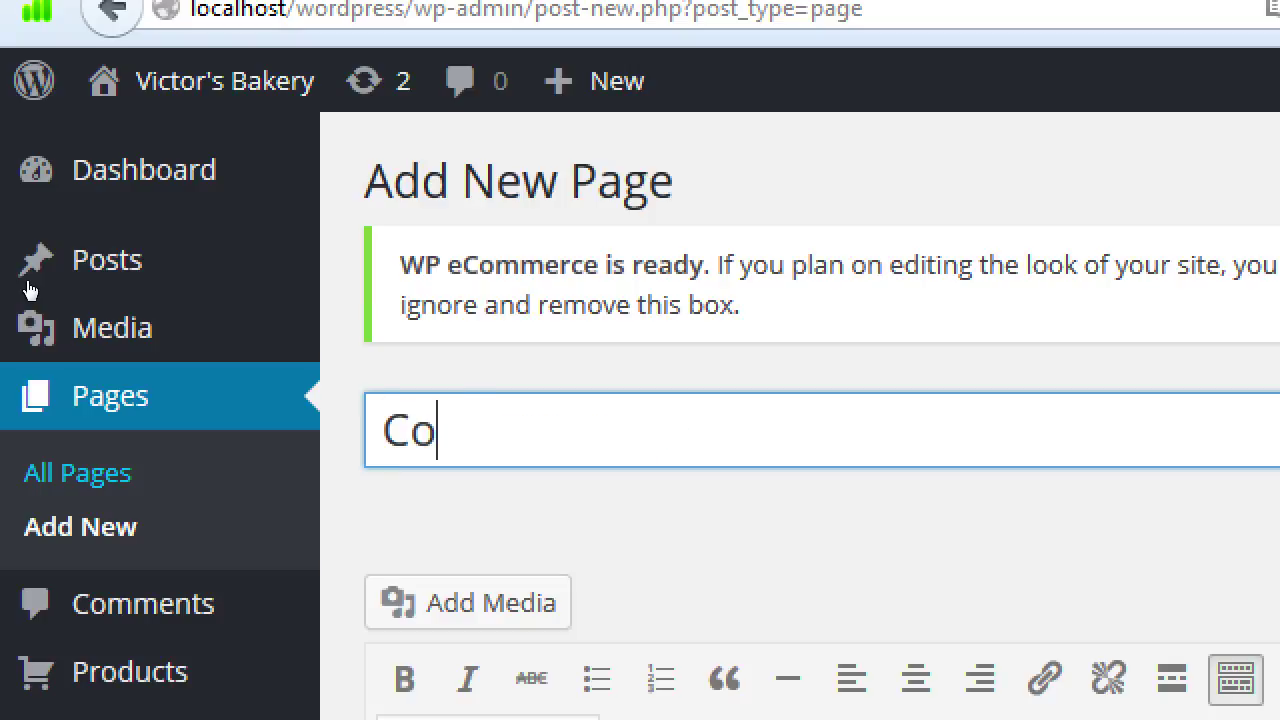
{"action": "type", "text": "act Us"}
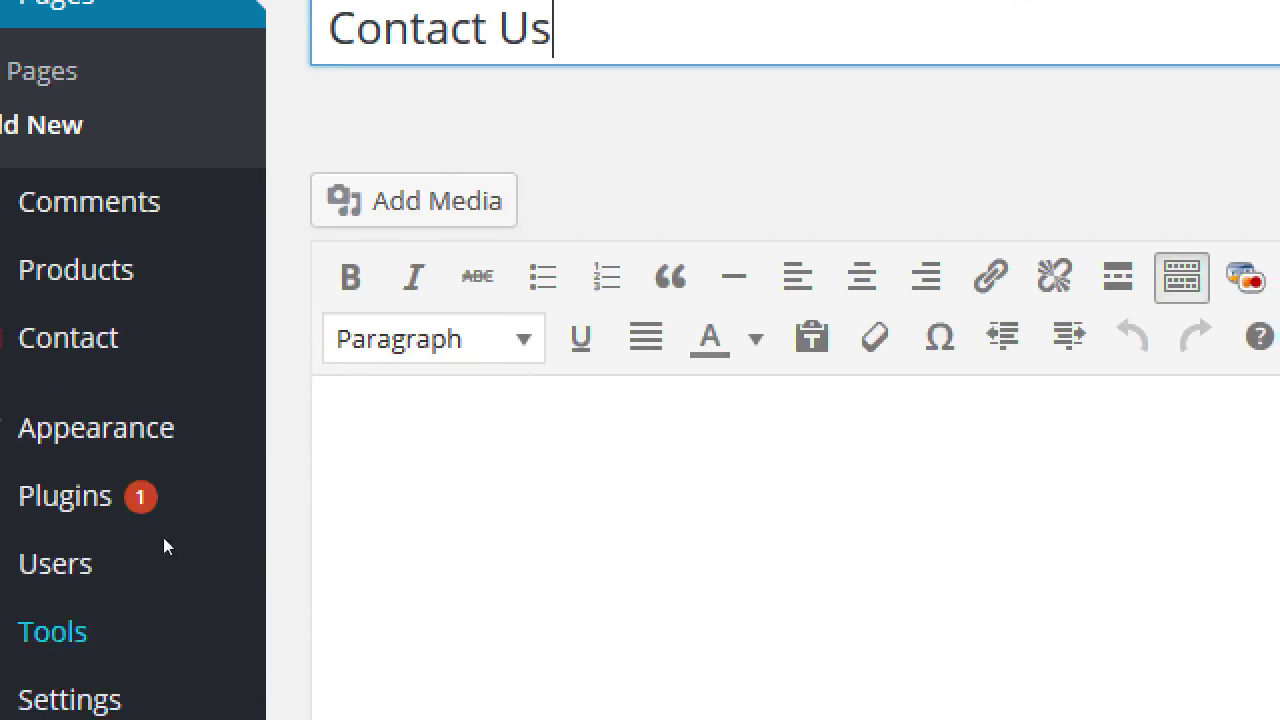
{"action": "key", "text": "Tab"}
{"action": "key", "text": "ctrl+v"}
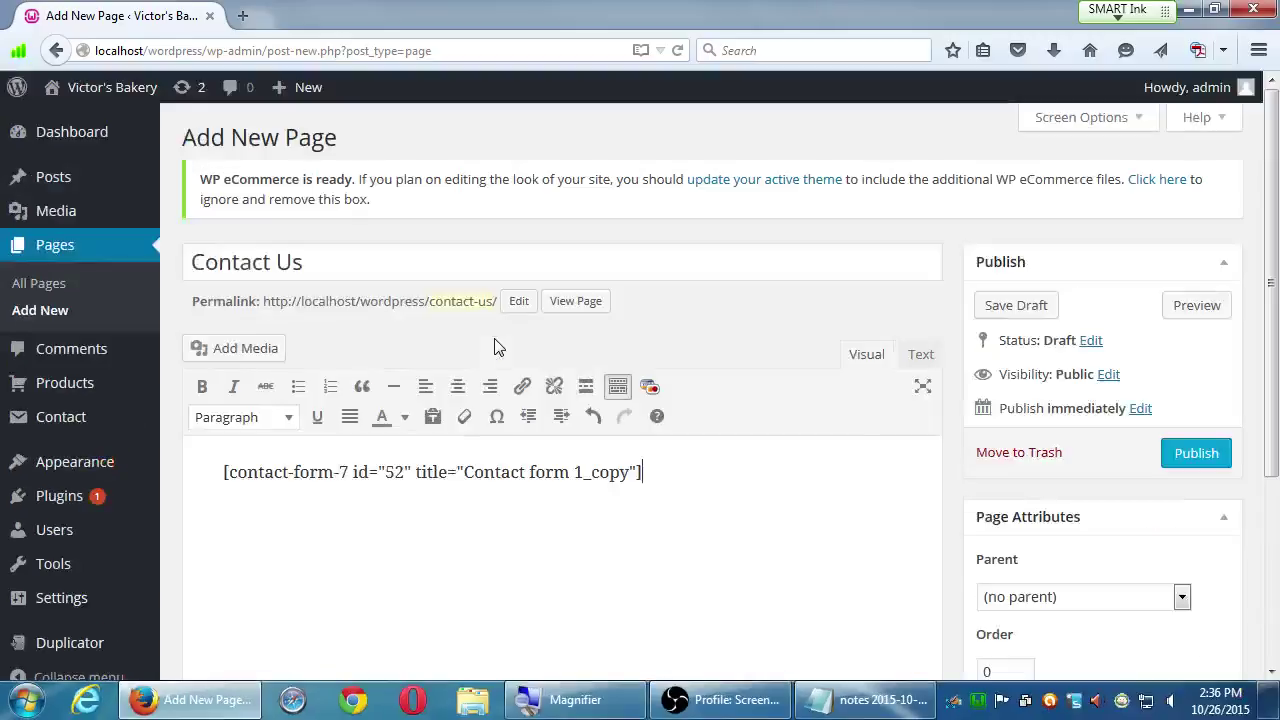
{"action": "left_click", "coordinate": [1197, 306]}
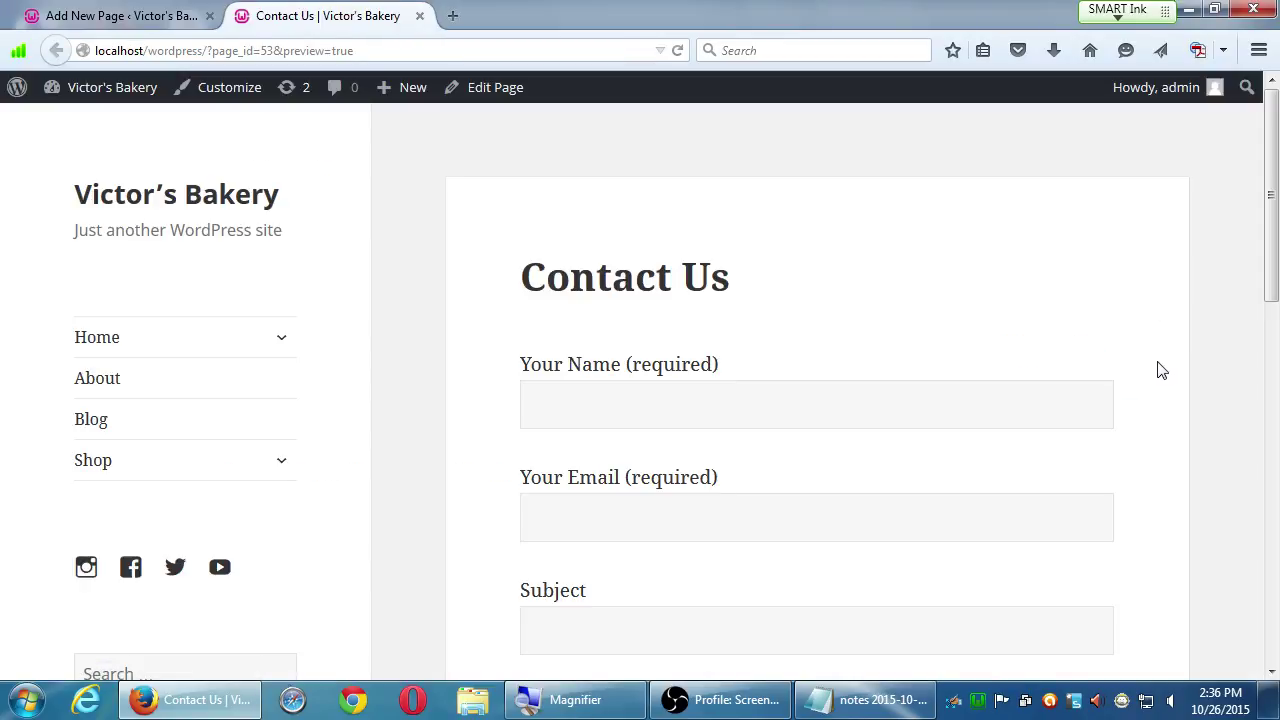
{"action": "left_click", "coordinate": [416, 17]}
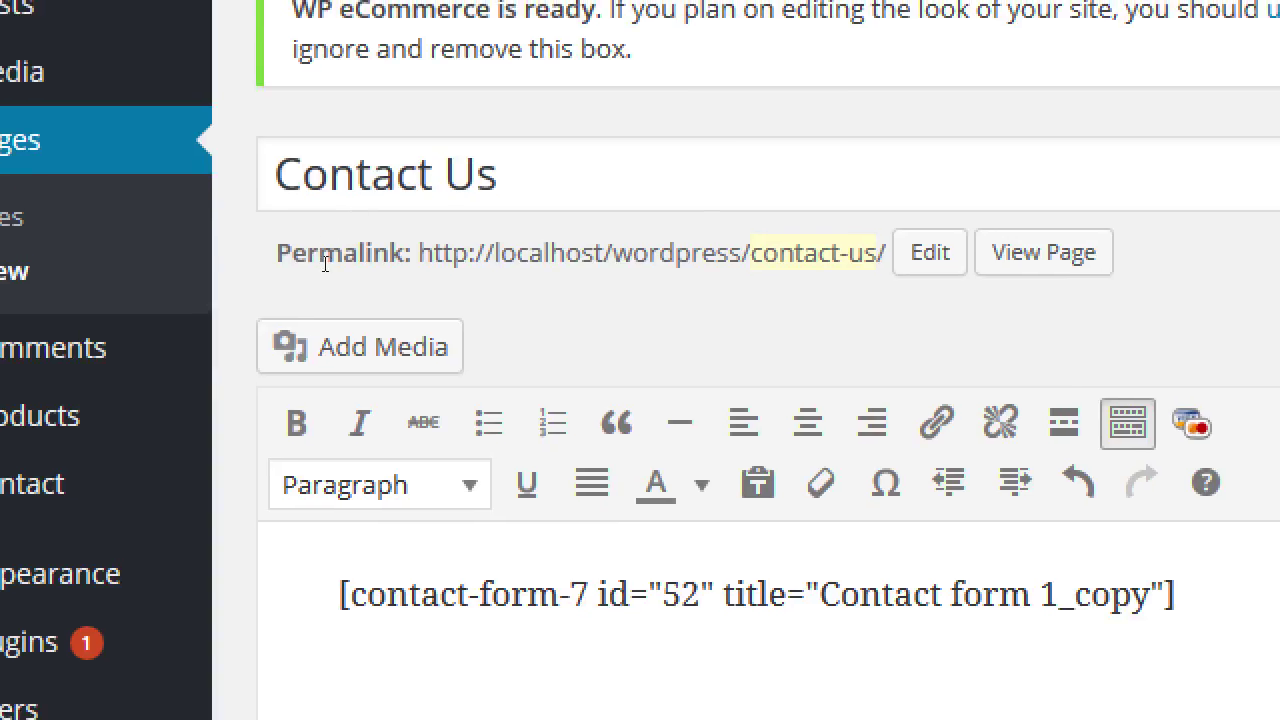
{"action": "left_click_drag", "start_coordinate": [325, 262], "coordinate": [162, 271]}
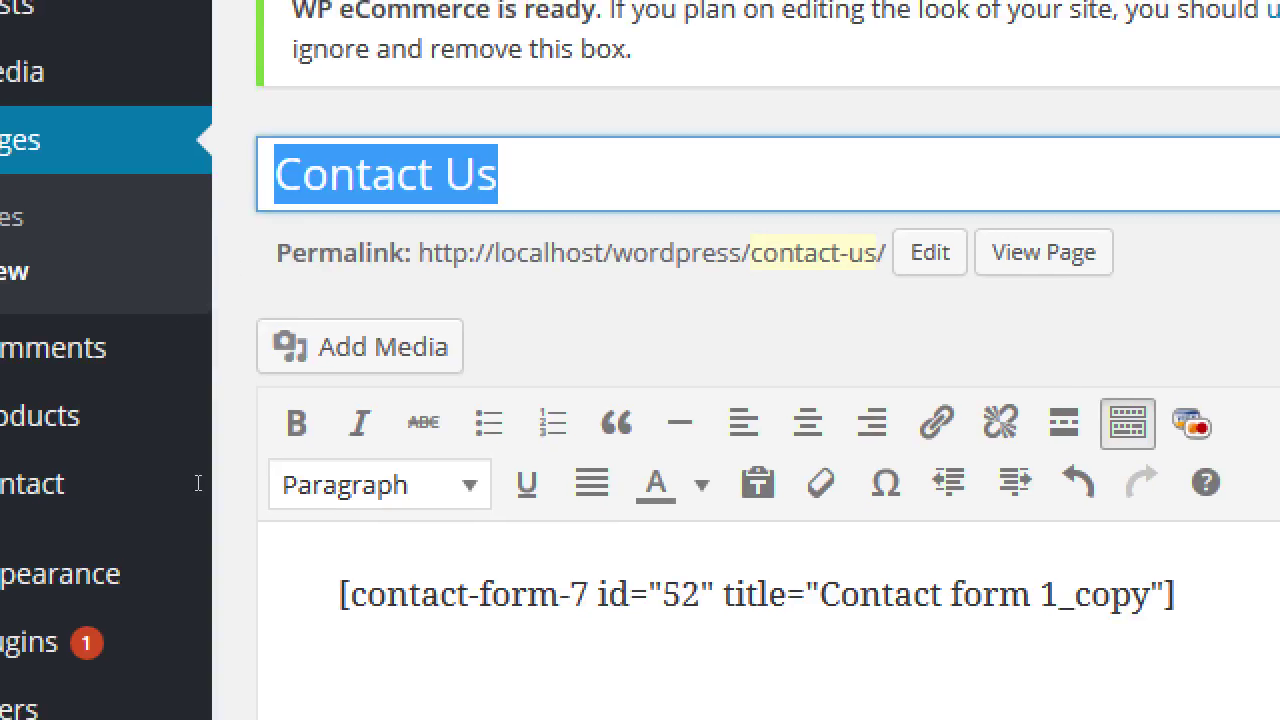
{"action": "left_click_drag", "start_coordinate": [211, 484], "coordinate": [640, 492]}
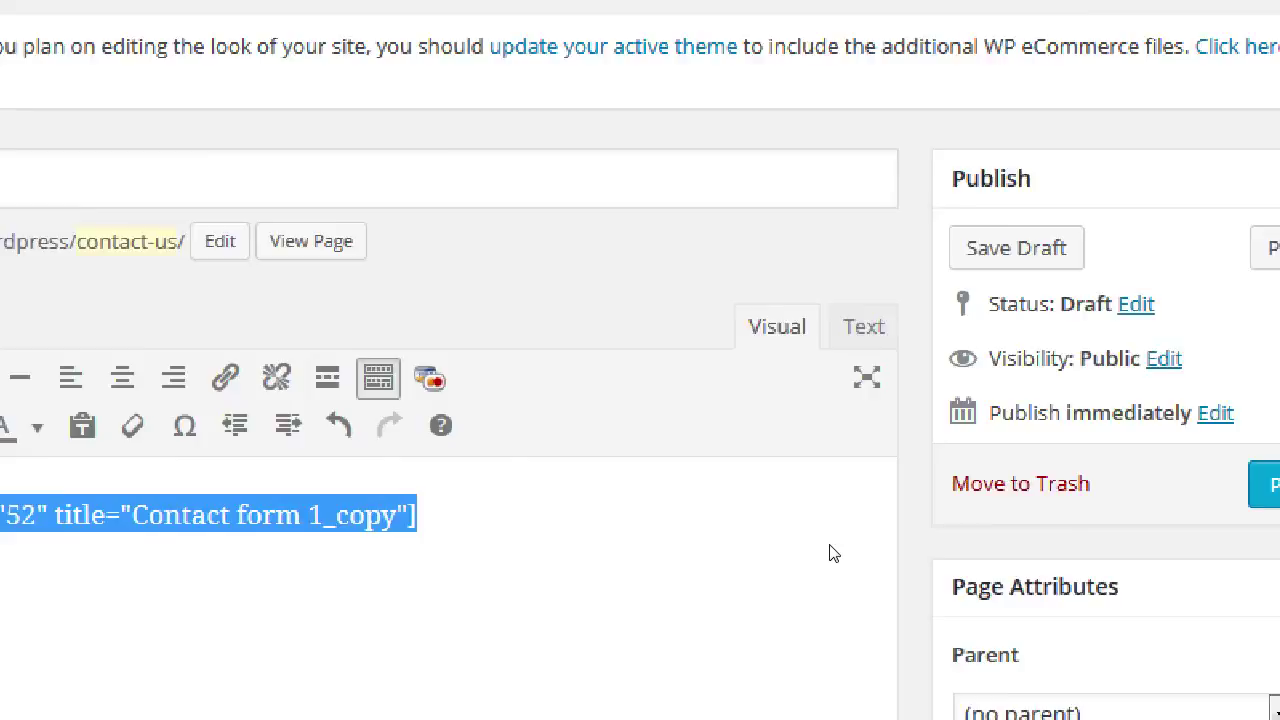
{"action": "left_click", "coordinate": [1211, 309]}
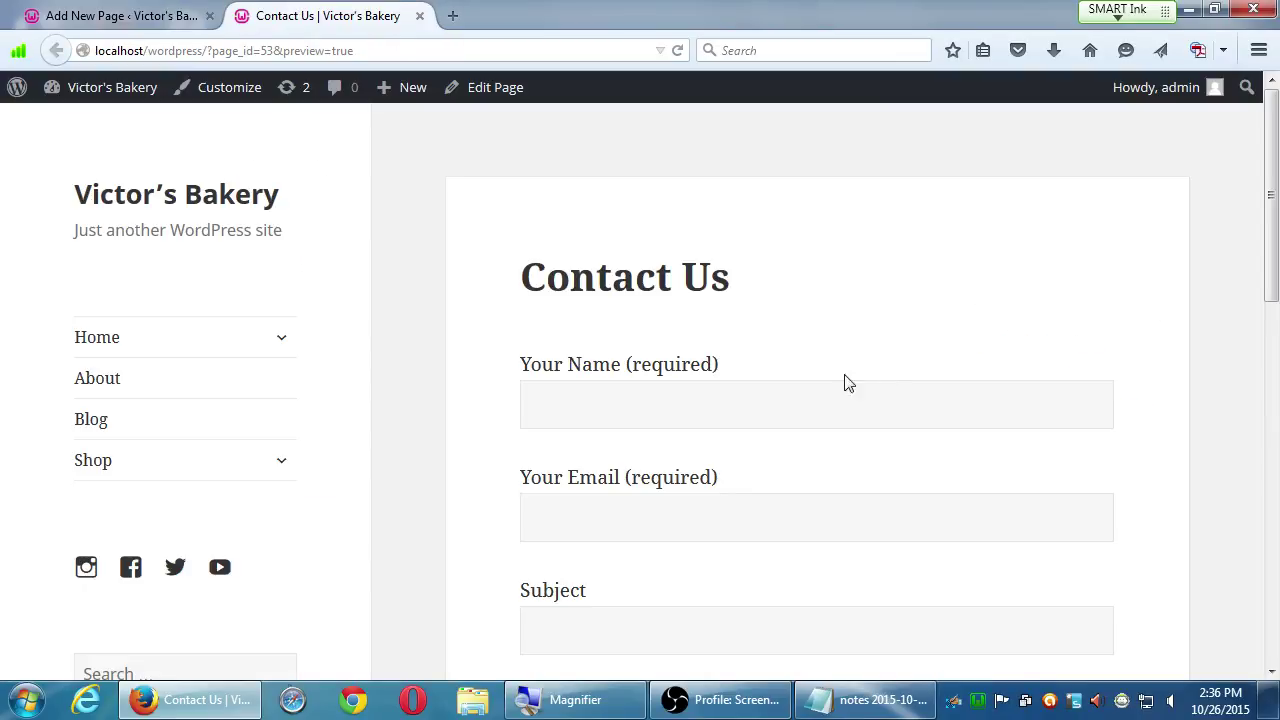
- Submit the empty preview form and check the required-field validation errors
{"action": "left_click_drag", "start_coordinate": [553, 363], "coordinate": [702, 366]}
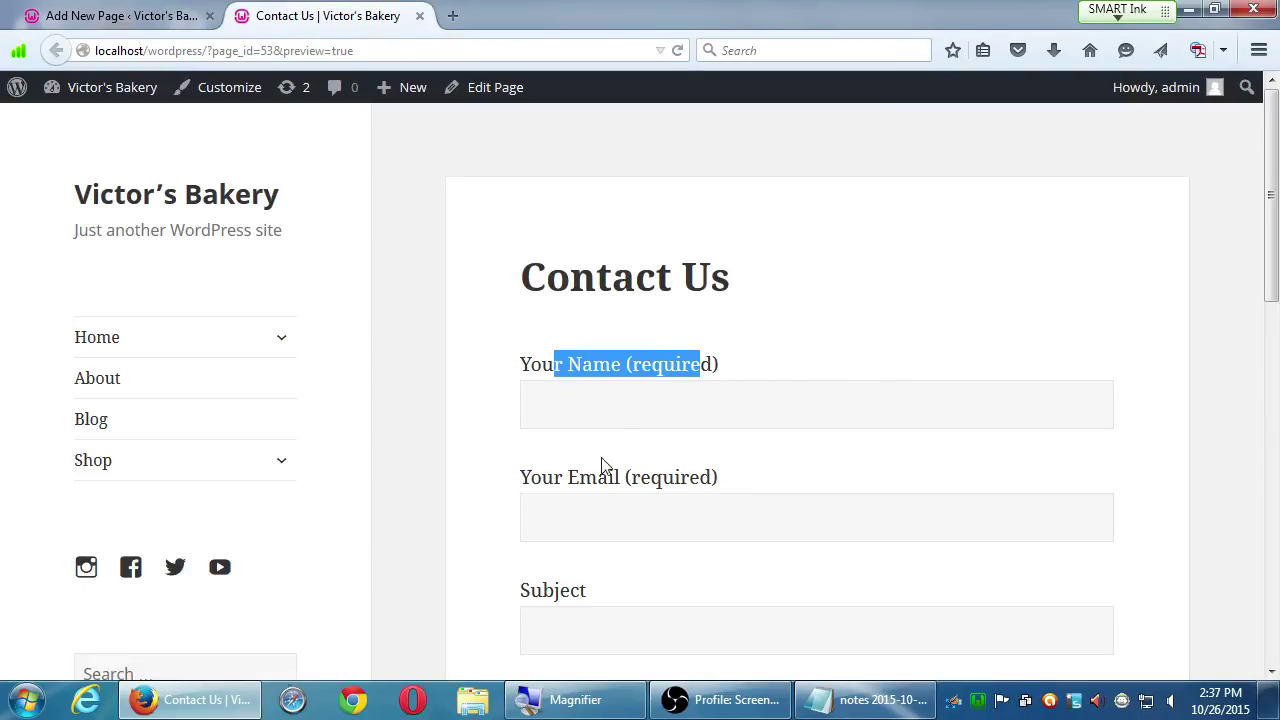
{"action": "left_click_drag", "start_coordinate": [521, 478], "coordinate": [675, 478]}
{"action": "double_click", "coordinate": [553, 588]}
{"action": "scroll", "coordinate": [548, 598], "scroll_direction": "down", "scroll_amount": 1}
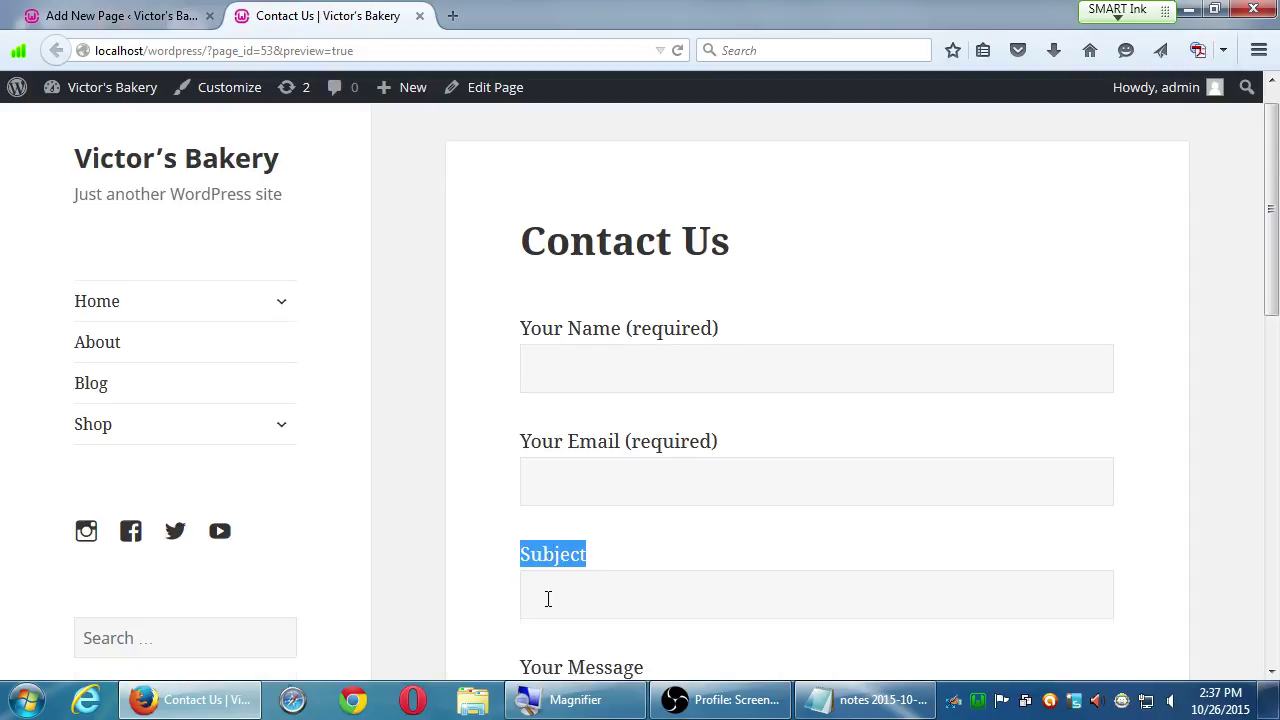
{"action": "scroll", "coordinate": [548, 598], "scroll_direction": "down", "scroll_amount": 3}
{"action": "scroll", "coordinate": [565, 582], "scroll_direction": "down", "scroll_amount": 6}
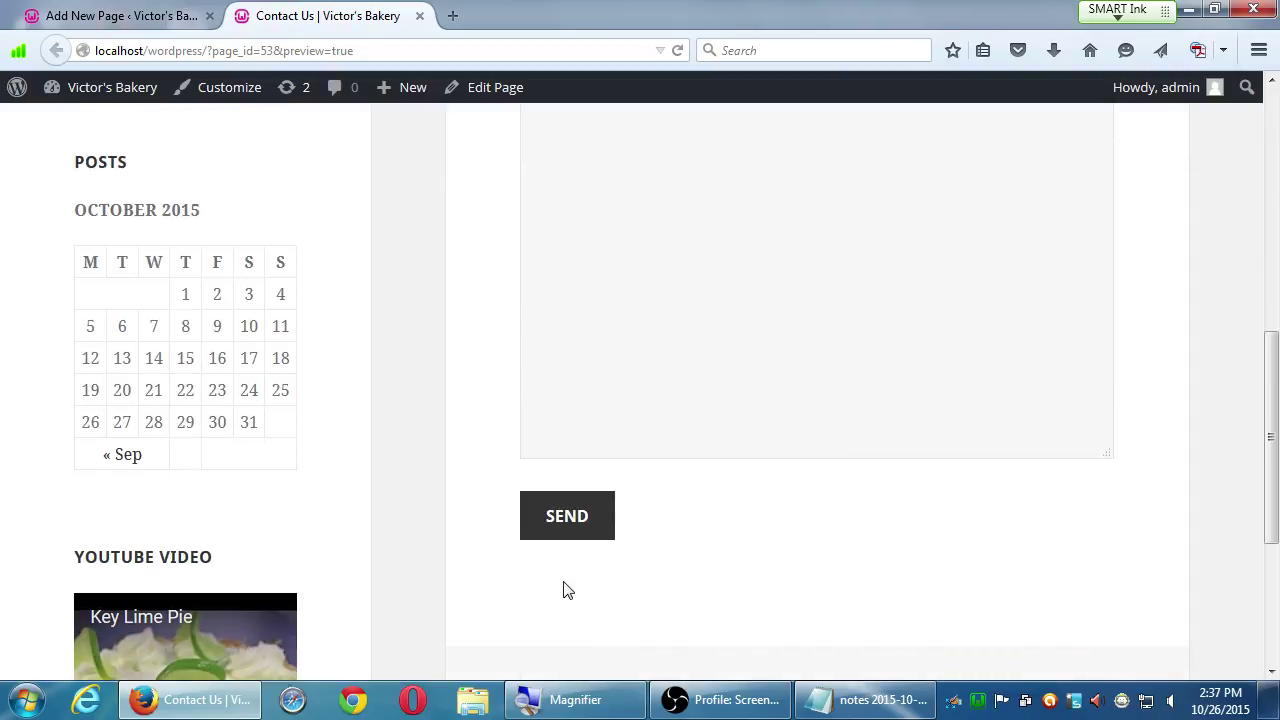
{"action": "left_click", "coordinate": [579, 530]}
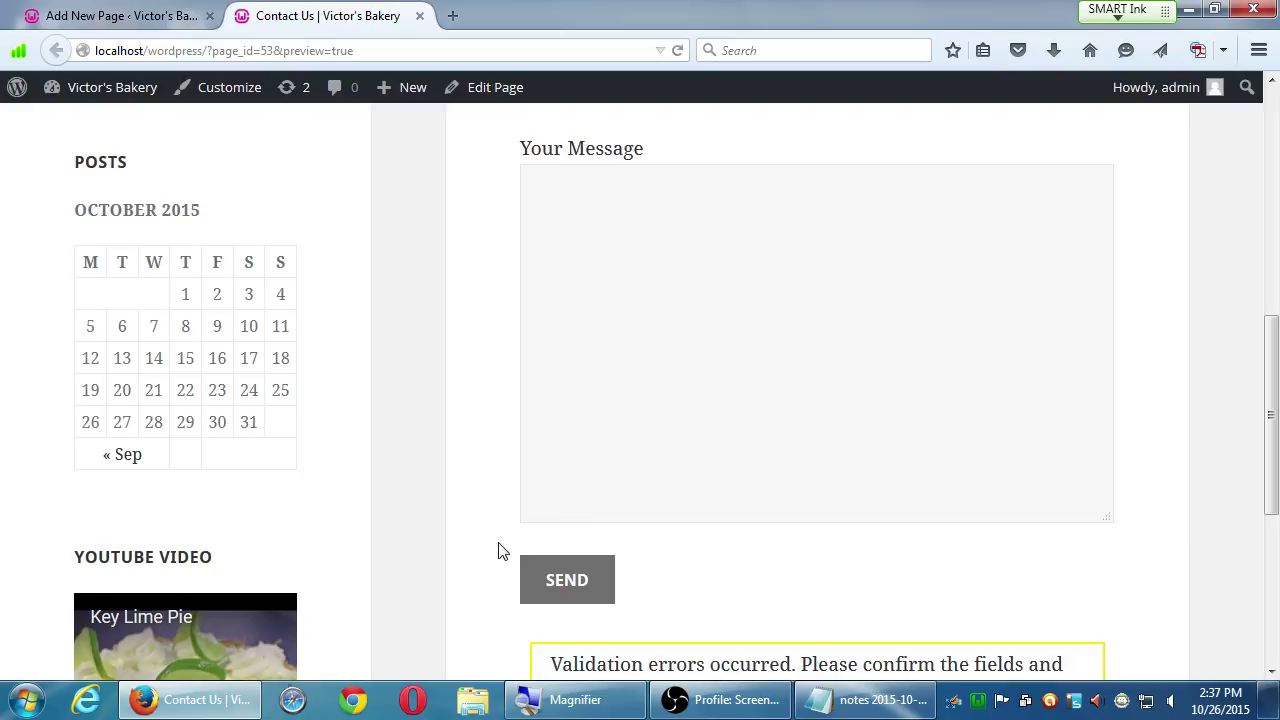
{"action": "scroll", "coordinate": [495, 545], "scroll_direction": "down", "scroll_amount": 3}
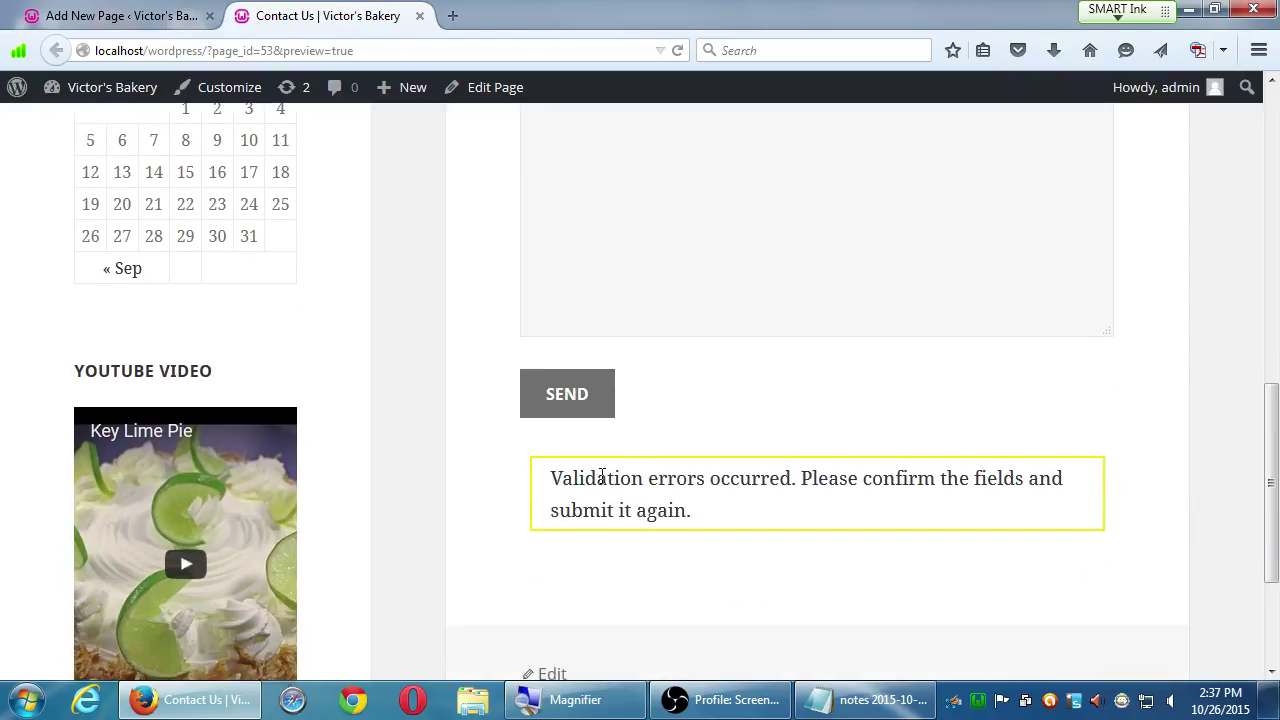
{"action": "left_click_drag", "start_coordinate": [595, 477], "coordinate": [631, 503]}
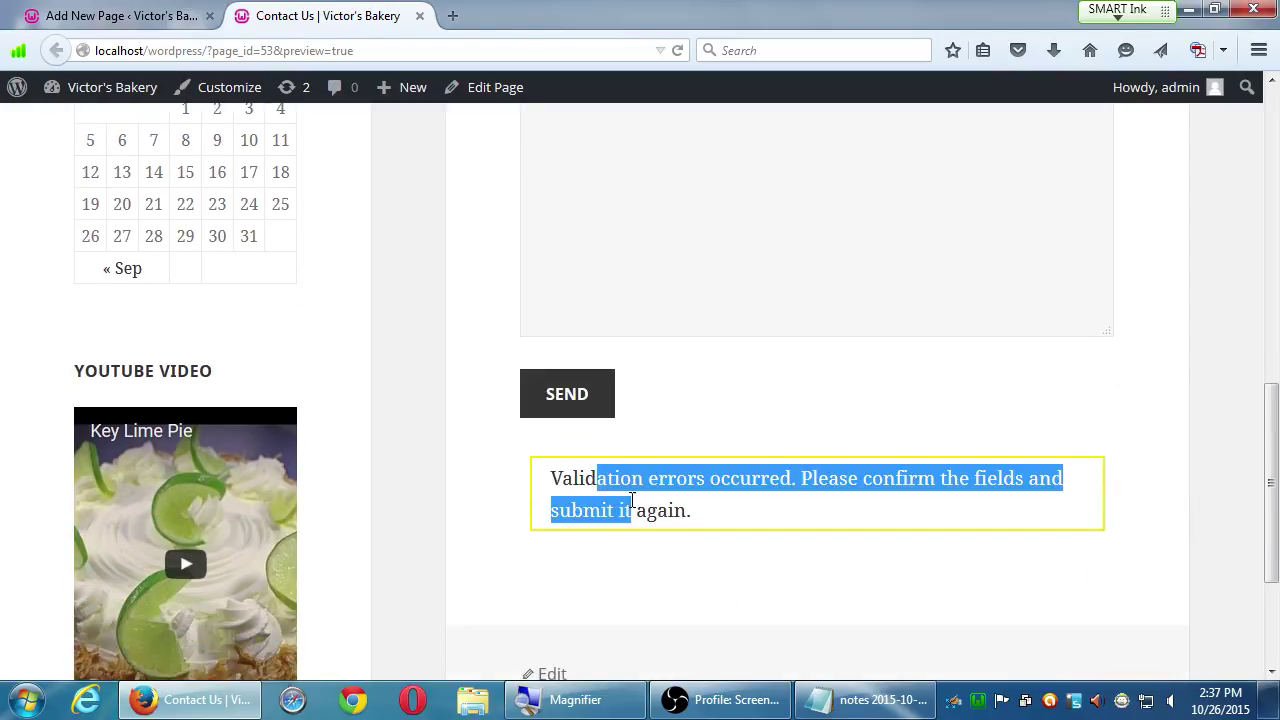
{"action": "left_click", "coordinate": [700, 518]}
{"action": "scroll", "coordinate": [689, 516], "scroll_direction": "up", "scroll_amount": 4}
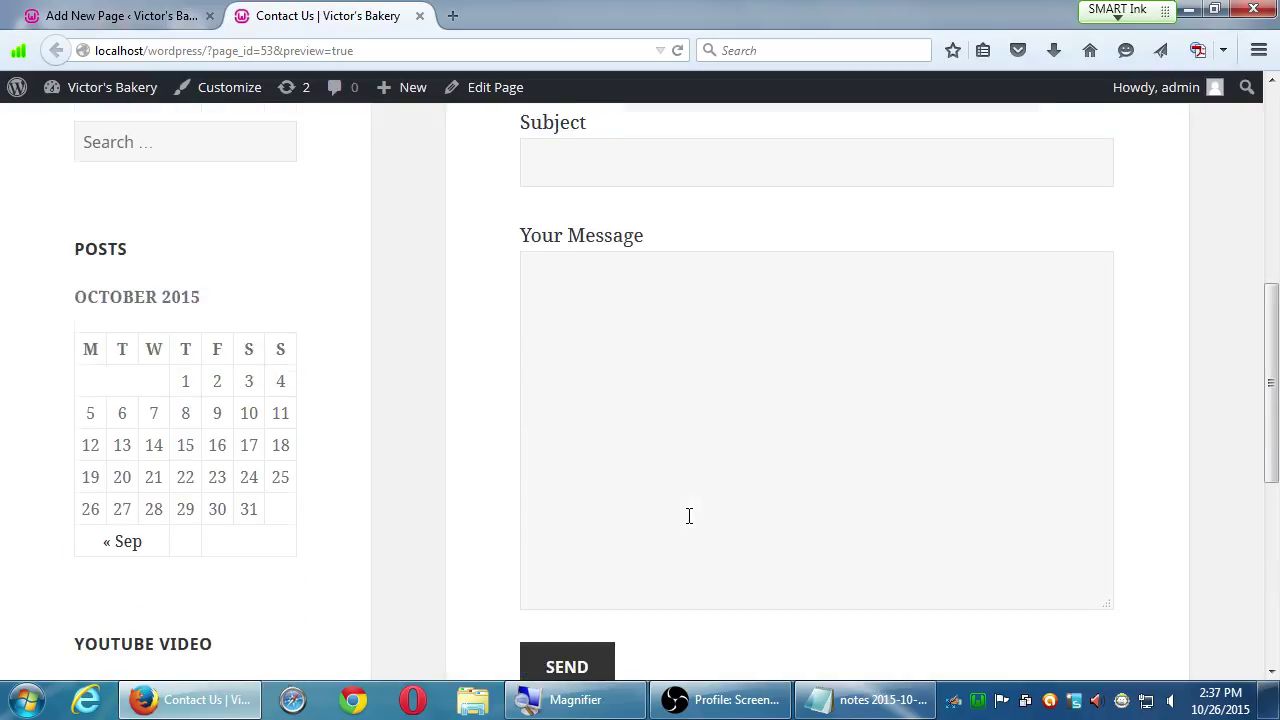
{"action": "scroll", "coordinate": [689, 516], "scroll_direction": "up", "scroll_amount": 3}
{"action": "scroll", "coordinate": [701, 277], "scroll_direction": "up", "scroll_amount": 3}
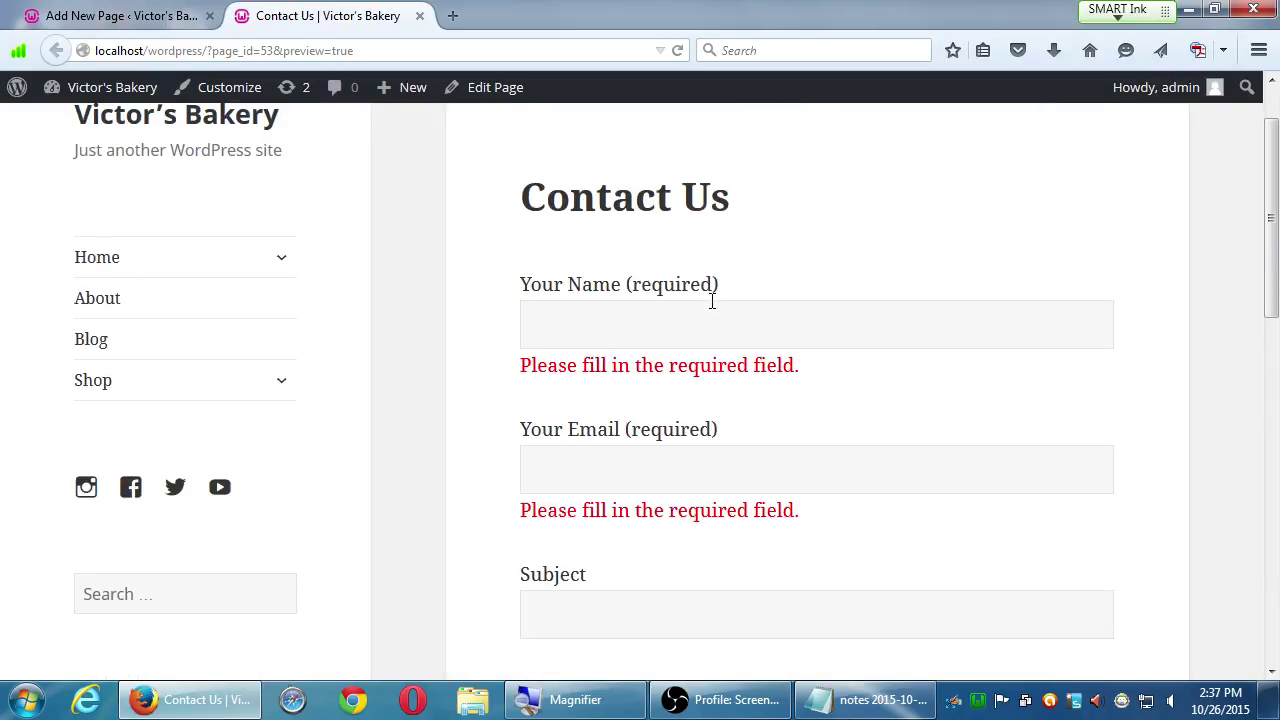
- Fill in a test name and e-mail, subject 'Hello' and message 'Thanks.', then submit the form
{"action": "left_click", "coordinate": [717, 315]}
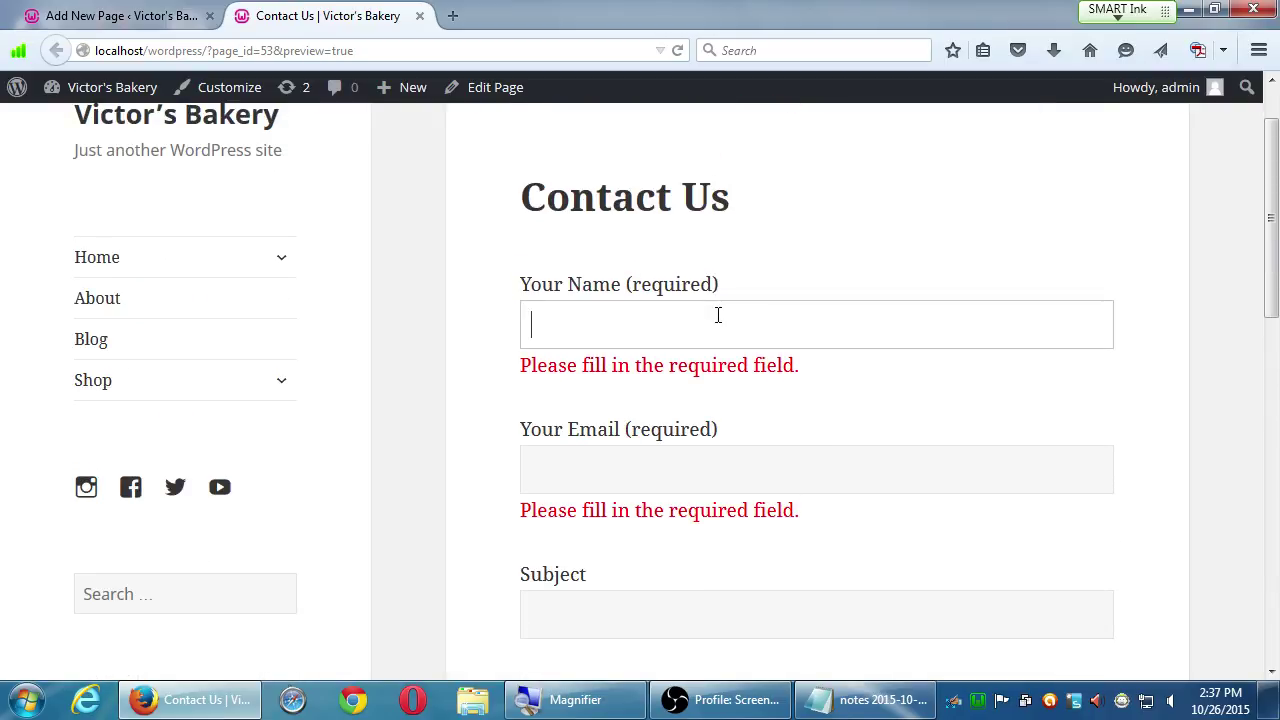
{"action": "type", "text": "Jason"}
{"action": "key", "text": "Tab"}
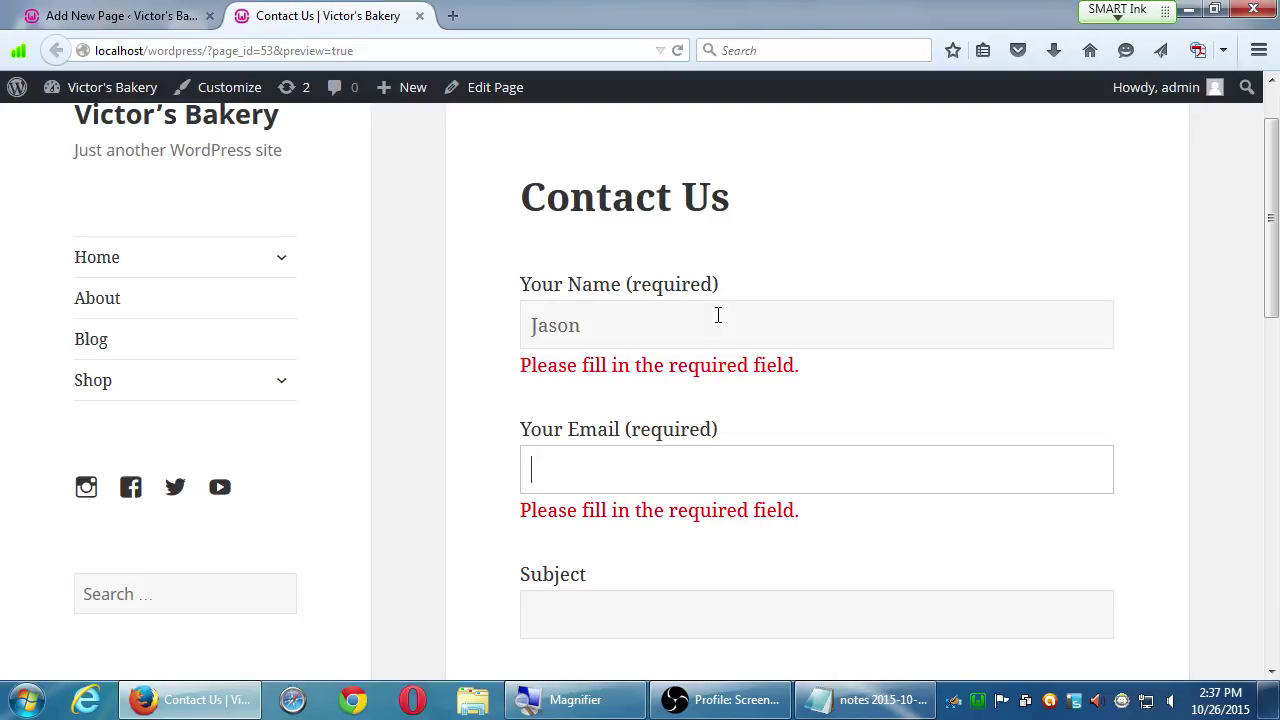
{"action": "type", "text": "j@son.com"}
{"action": "key", "text": "Tab"}
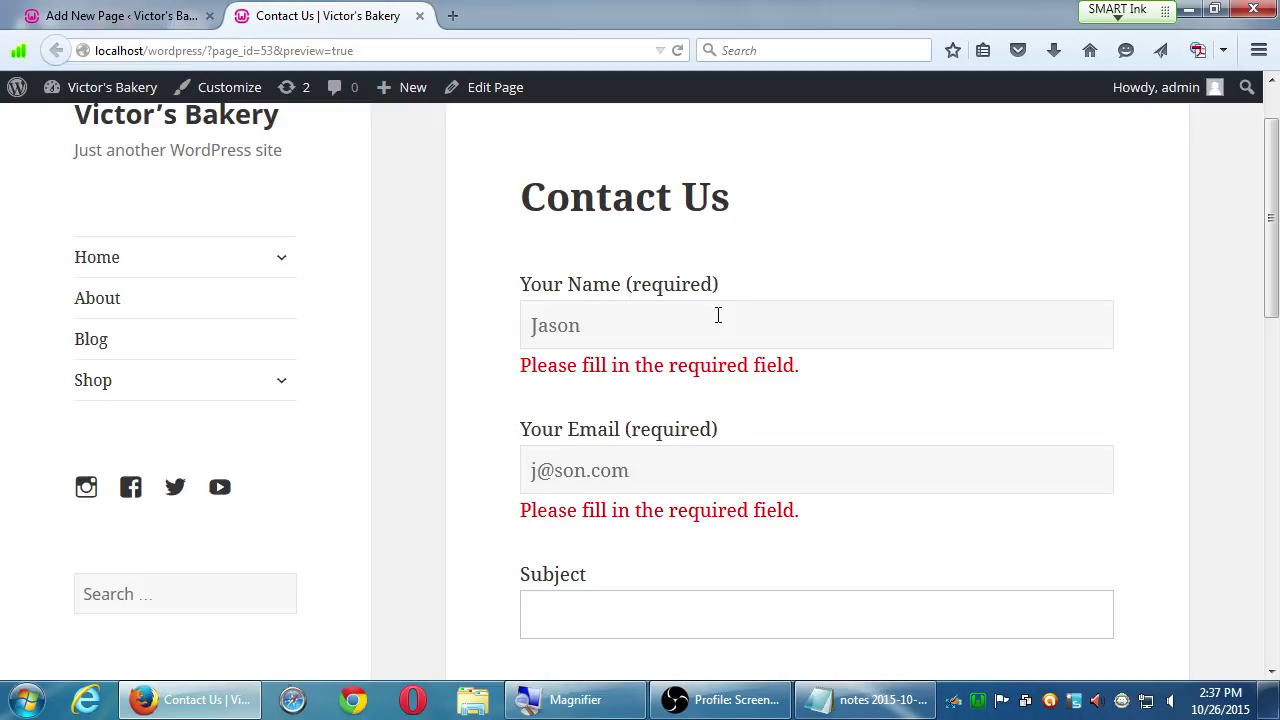
{"action": "type", "text": "Hello"}
{"action": "key", "text": "Tab"}
{"action": "type", "text": "Thanks."}
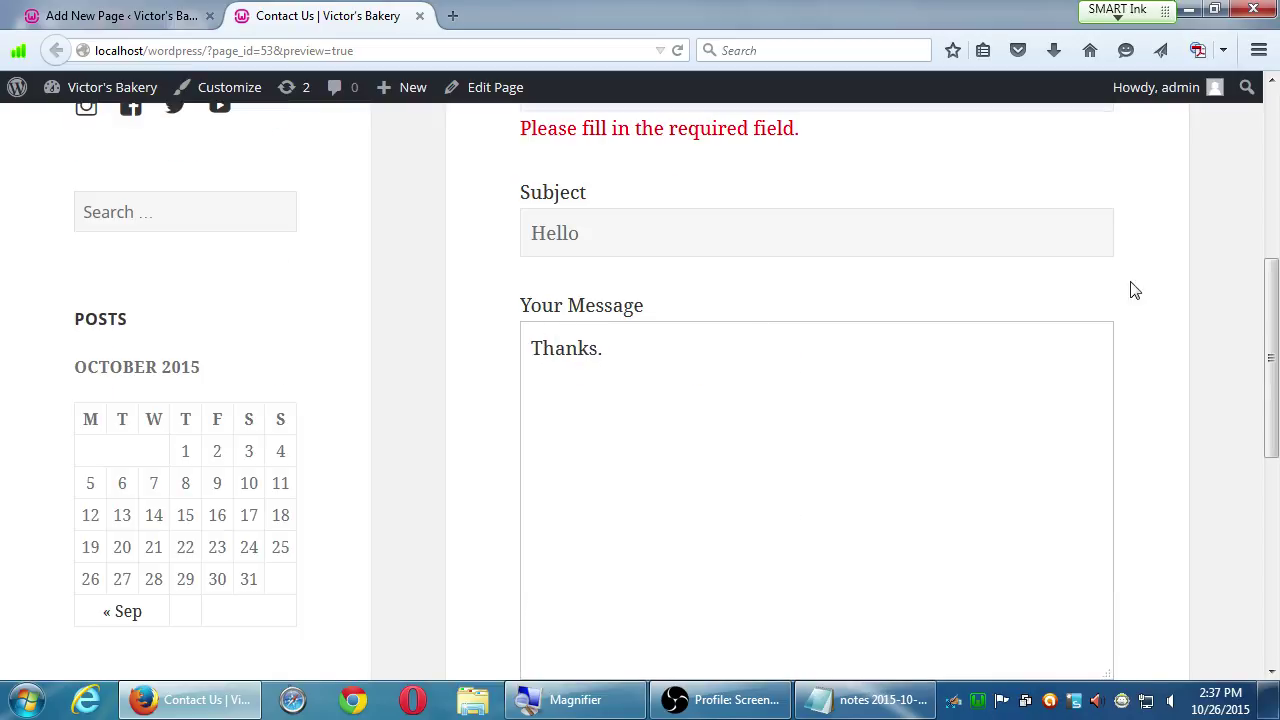
{"action": "scroll", "coordinate": [1039, 321], "scroll_direction": "down", "scroll_amount": 1}
{"action": "scroll", "coordinate": [1039, 321], "scroll_direction": "down", "scroll_amount": 3}
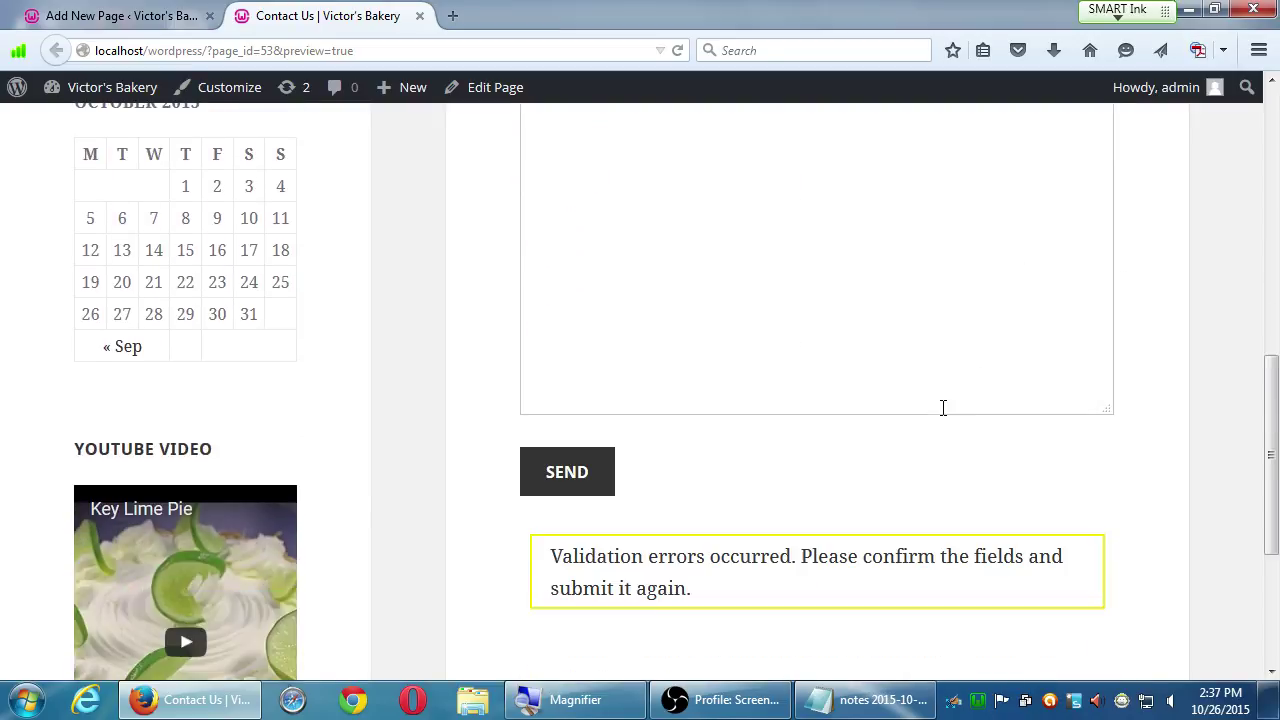
{"action": "left_click", "coordinate": [597, 478]}
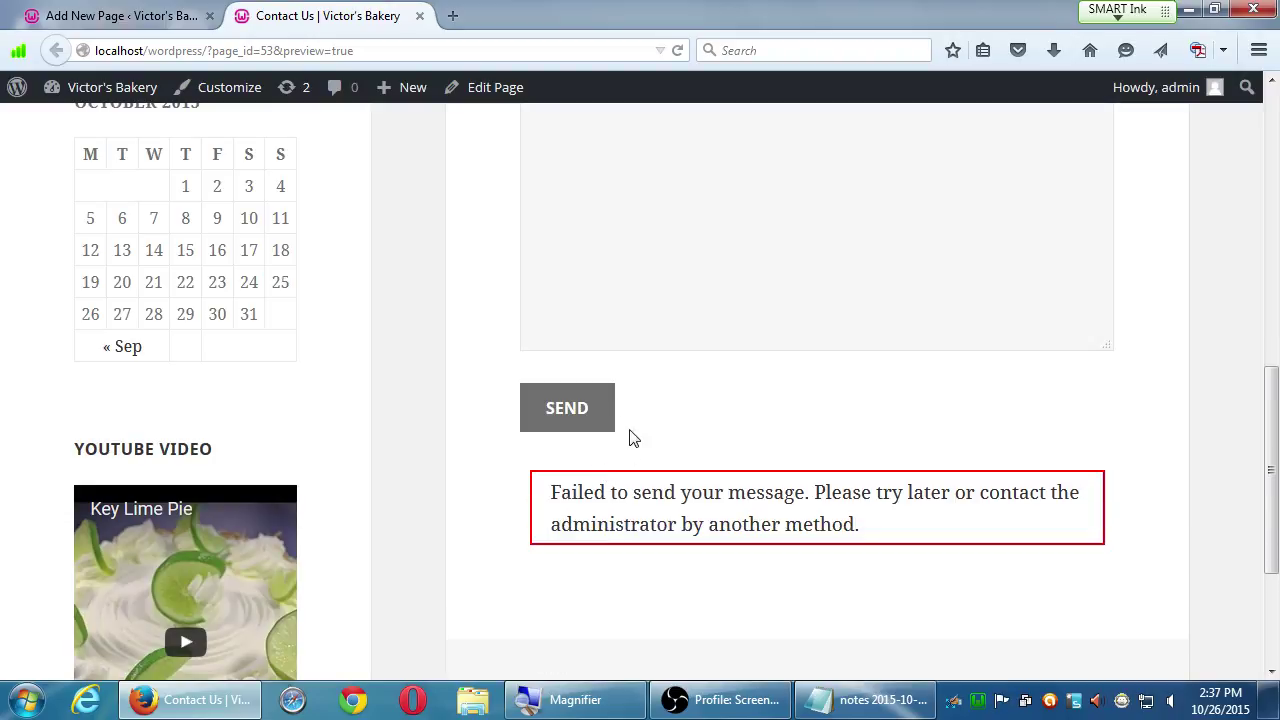
{"action": "scroll", "coordinate": [624, 362], "scroll_direction": "up", "scroll_amount": 5}
{"action": "scroll", "coordinate": [624, 352], "scroll_direction": "up", "scroll_amount": 4}
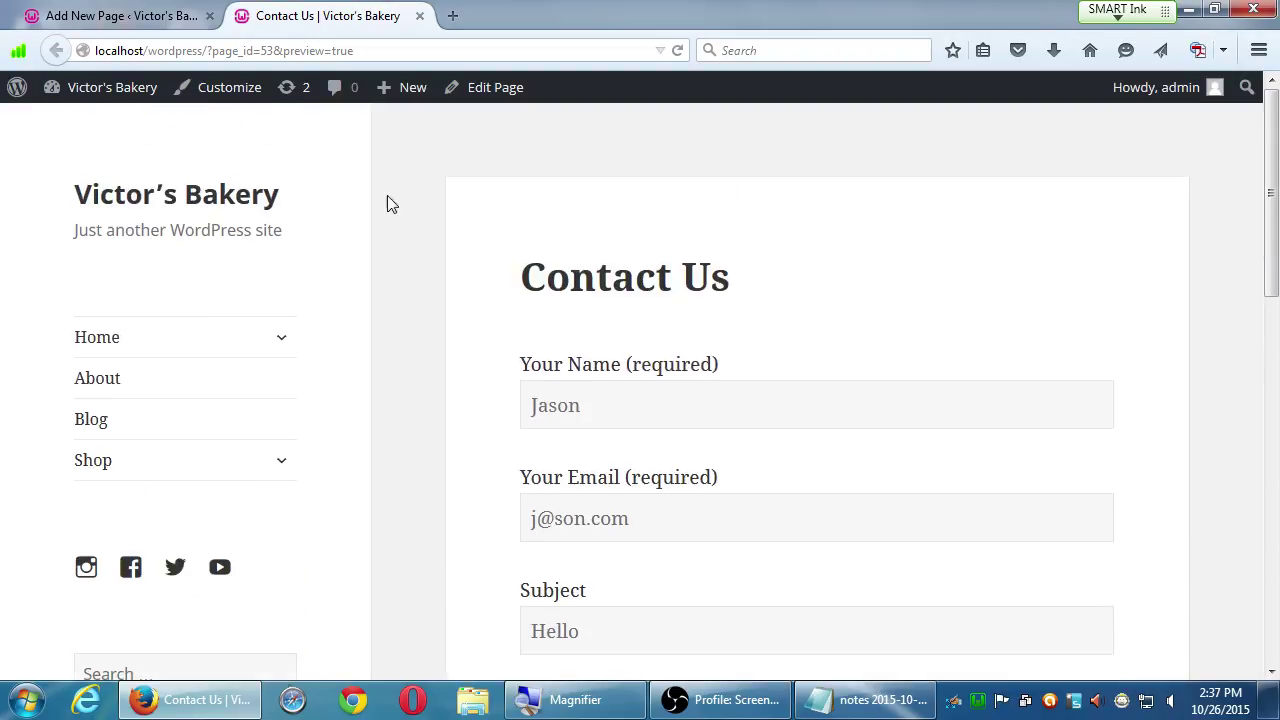
- Return to the page editor and publish the Contact Us page
{"action": "left_click", "coordinate": [120, 15]}
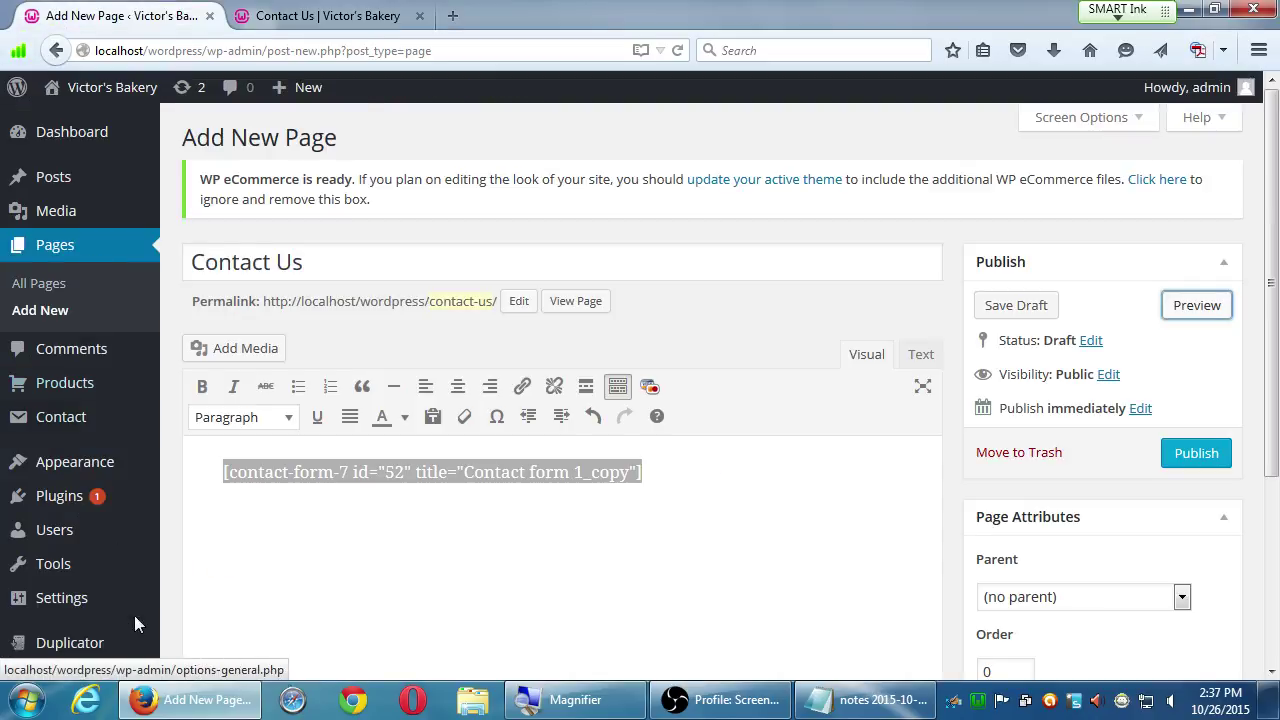
{"action": "mouse_move", "coordinate": [95, 600]}
{"action": "scroll", "coordinate": [103, 608], "scroll_direction": "down", "scroll_amount": 1}
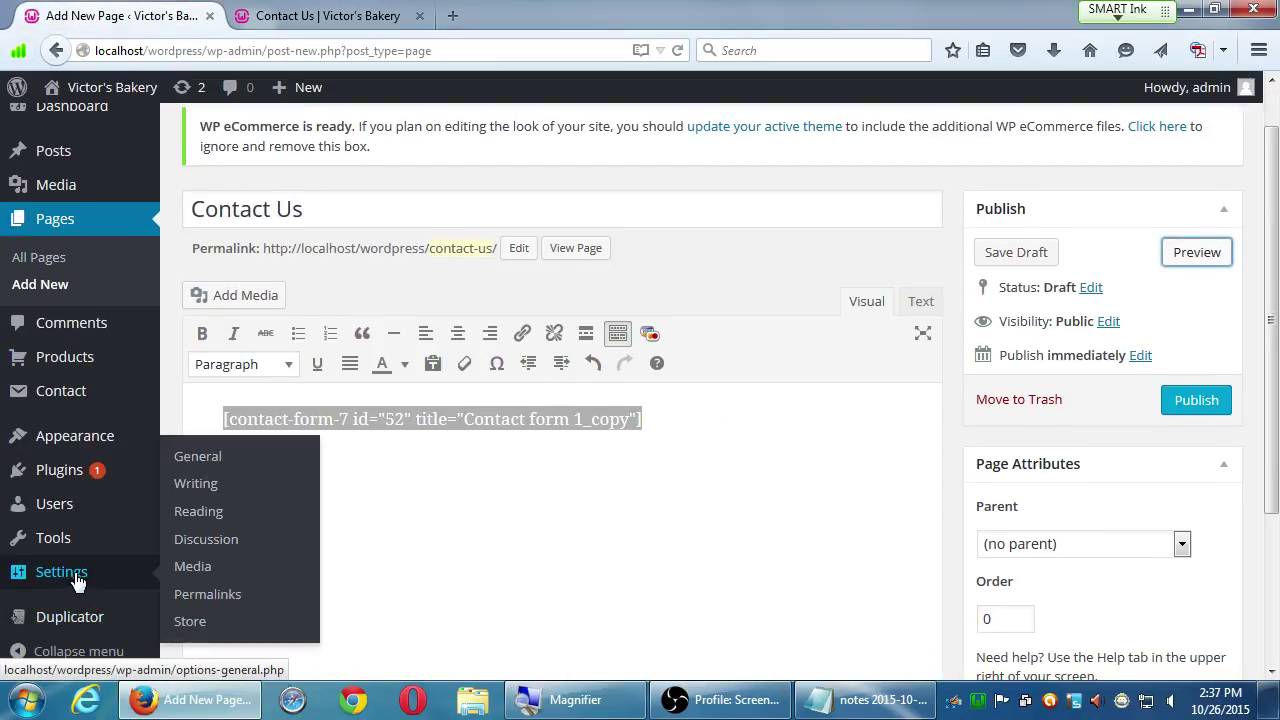
{"action": "left_click", "coordinate": [63, 390]}
{"action": "left_click", "coordinate": [890, 342]}
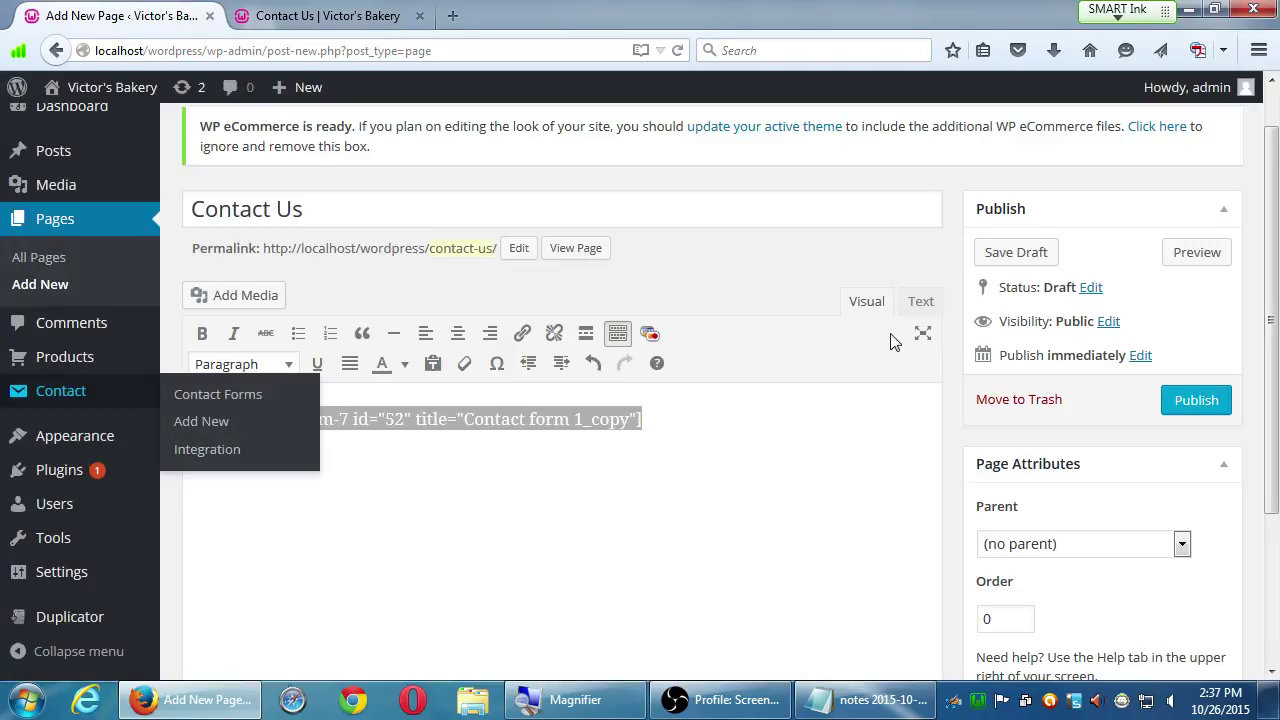
{"action": "left_click", "coordinate": [1203, 402]}
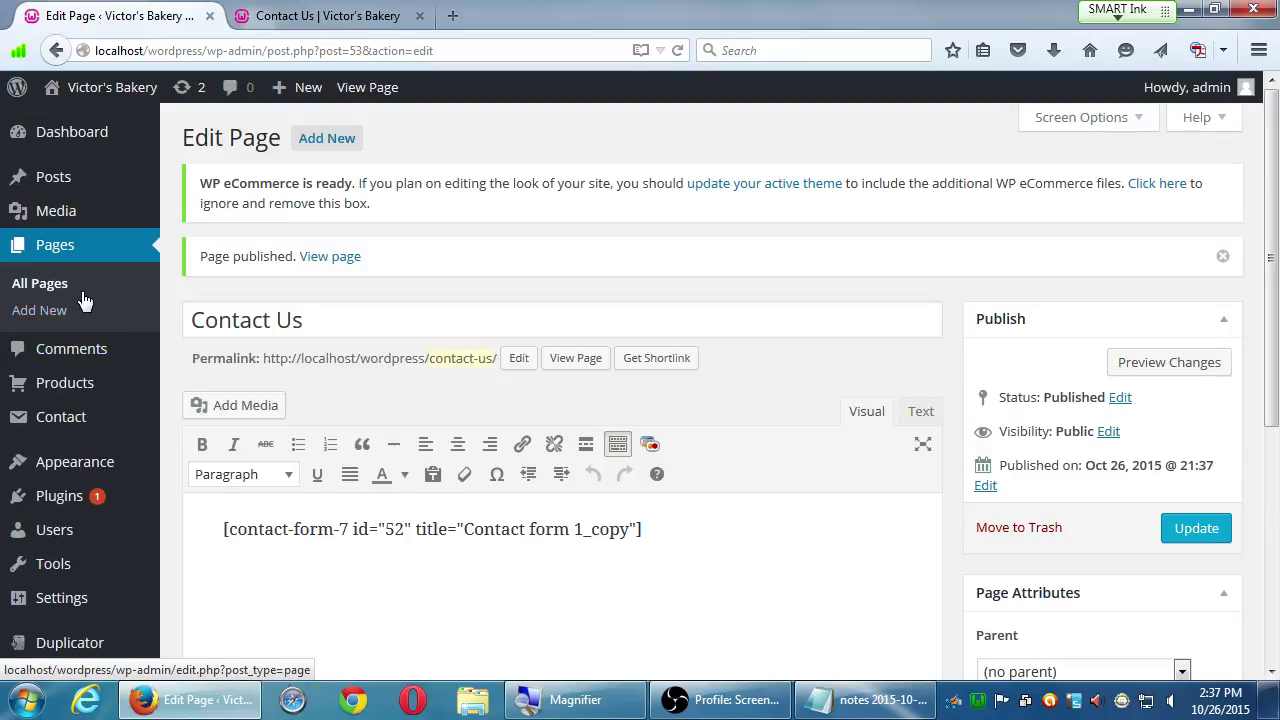
- Open Contact form 1_copy's Mail settings from the contact forms list
{"action": "mouse_move", "coordinate": [87, 440]}
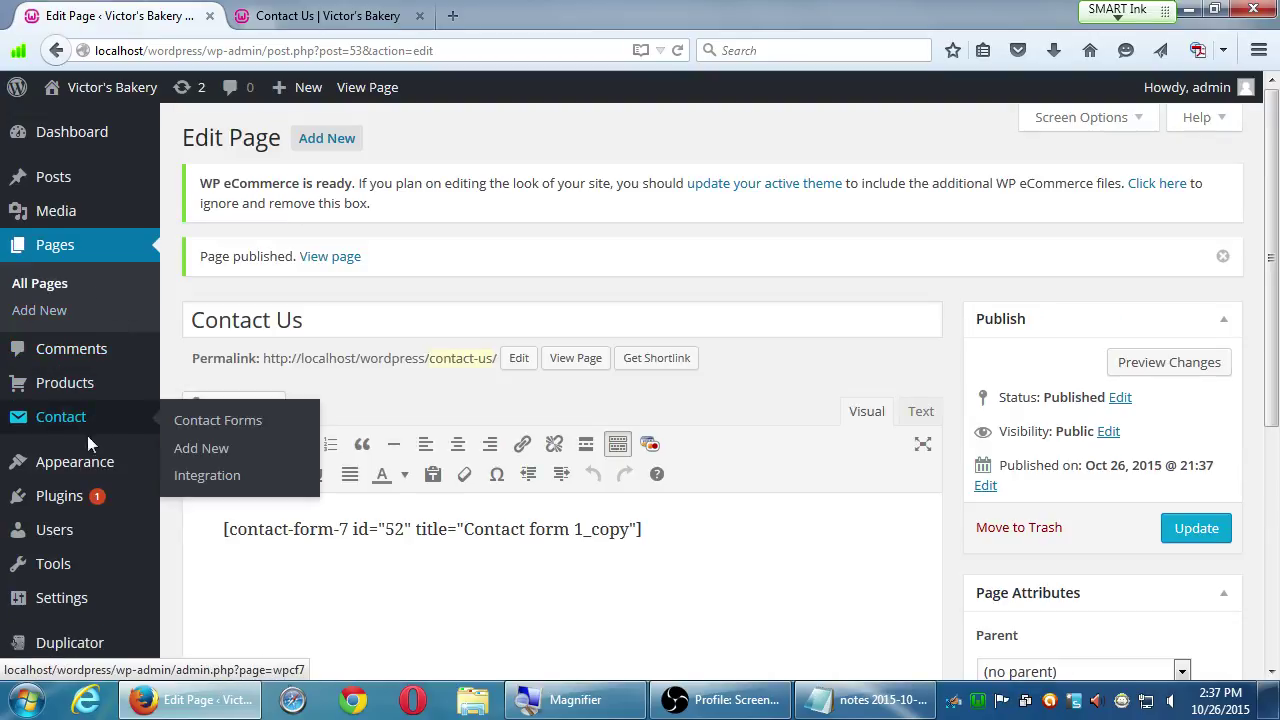
{"action": "left_click", "coordinate": [185, 422]}
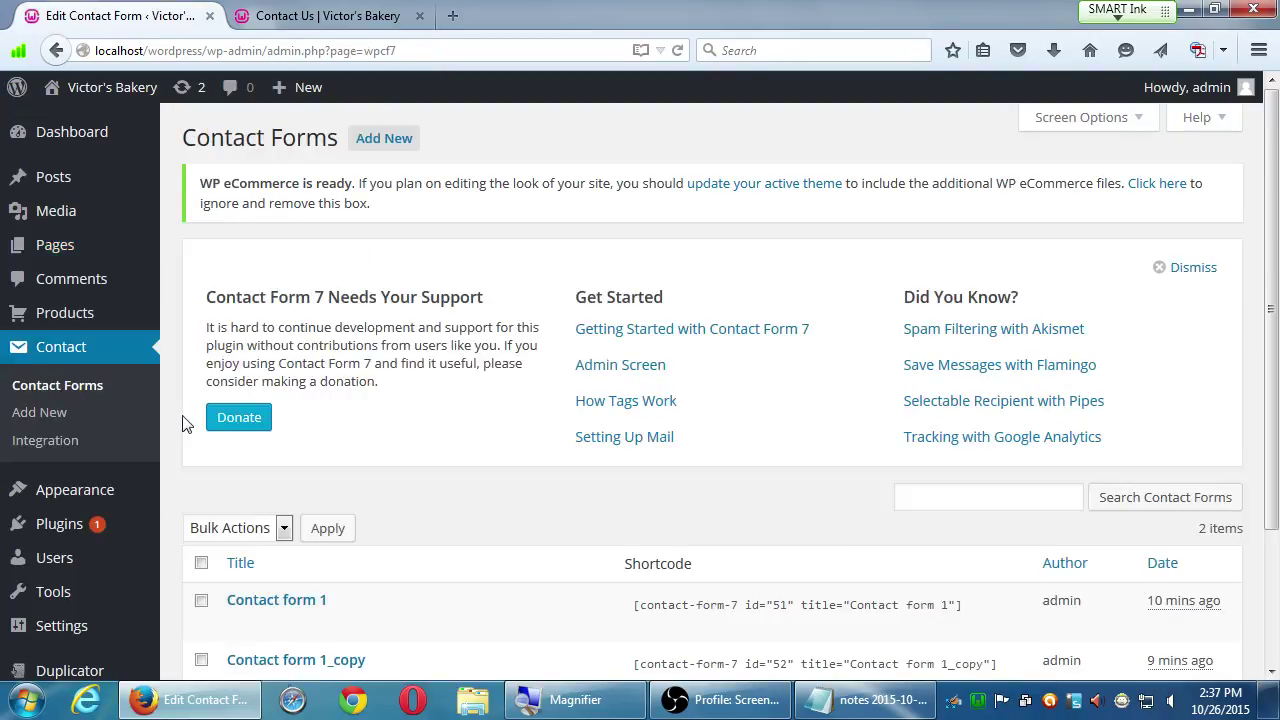
{"action": "scroll", "coordinate": [257, 640], "scroll_direction": "down", "scroll_amount": 1}
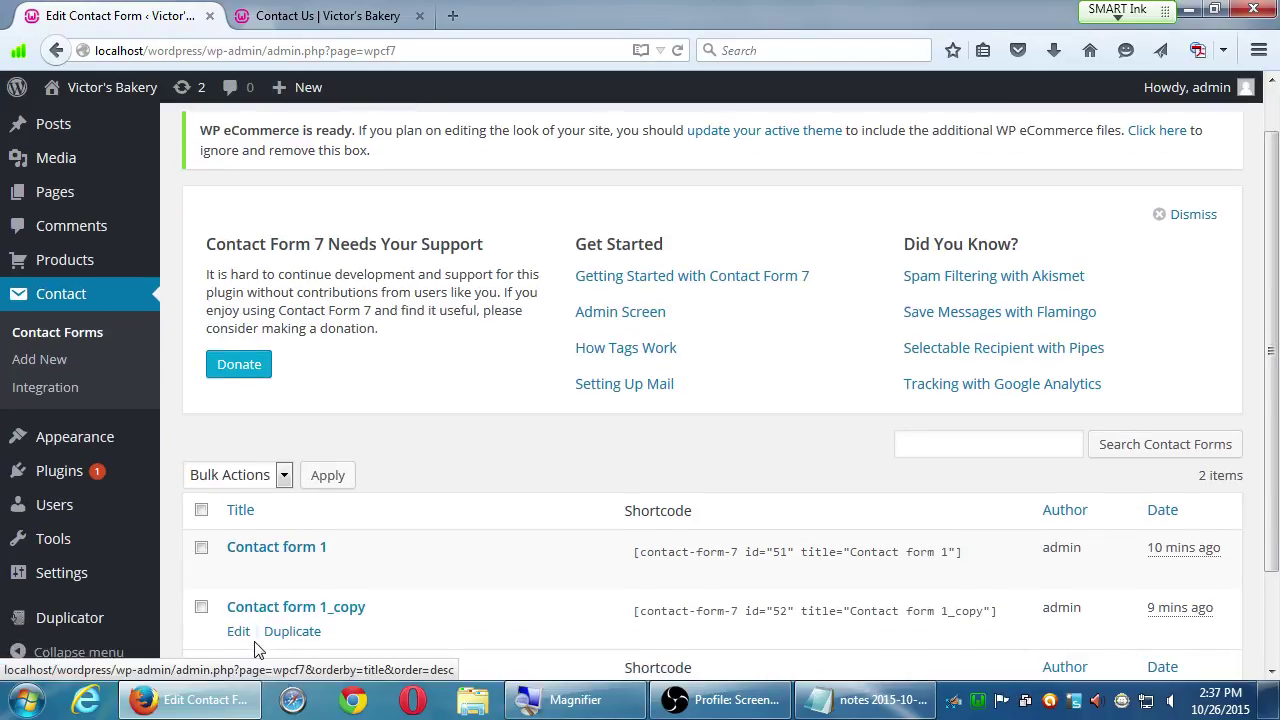
{"action": "left_click", "coordinate": [242, 633]}
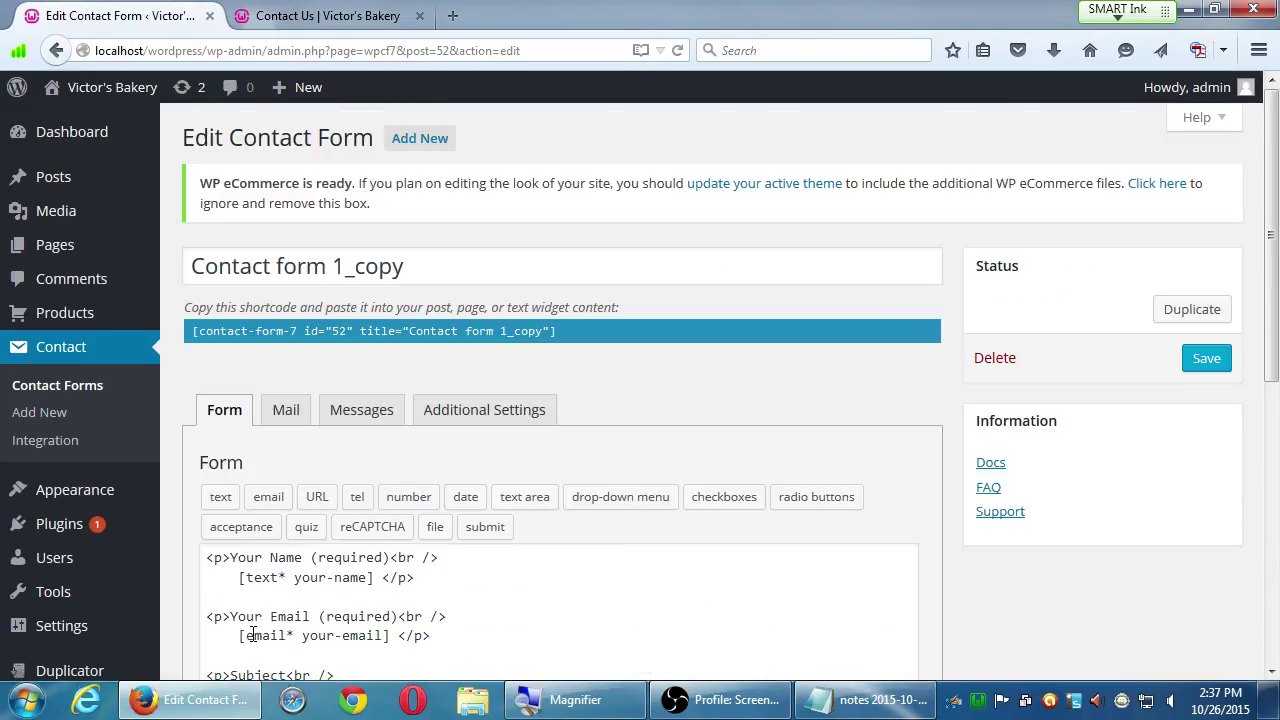
{"action": "left_click", "coordinate": [291, 427]}
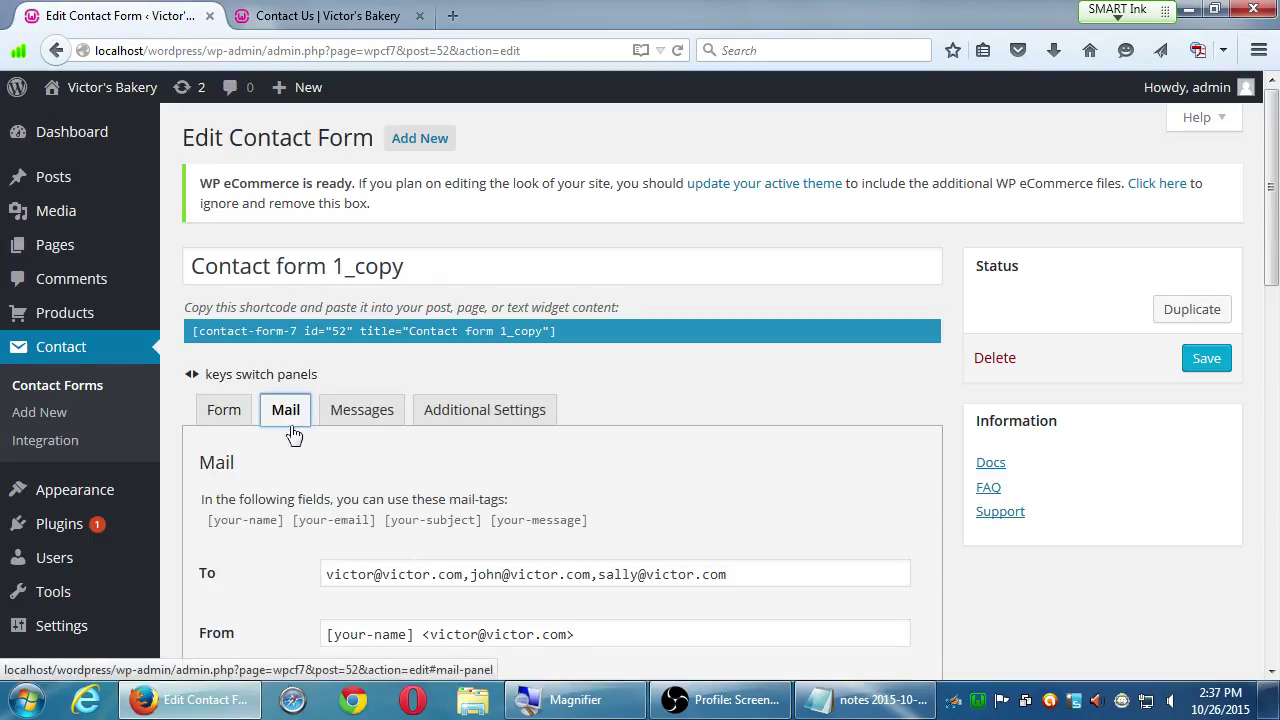
- Replace the commas between the three To addresses with semicolons and save the form
{"action": "left_click", "coordinate": [465, 574]}
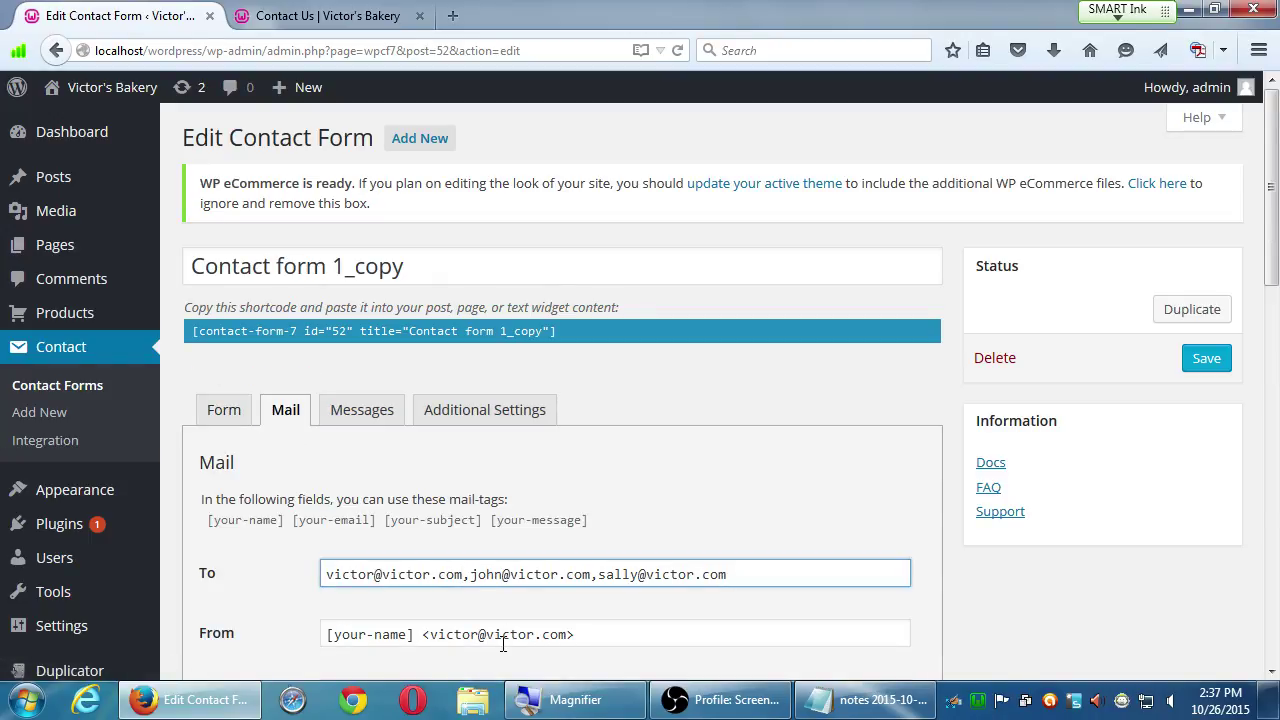
{"action": "key", "text": "Delete"}
{"action": "type", "text": ";"}
{"action": "key", "text": "Right"}
{"action": "key", "text": "Right"}
{"action": "key", "text": "Right"}
{"action": "key", "text": "shift+Right"}
{"action": "type", "text": ";"}
{"action": "left_click", "coordinate": [1208, 360]}
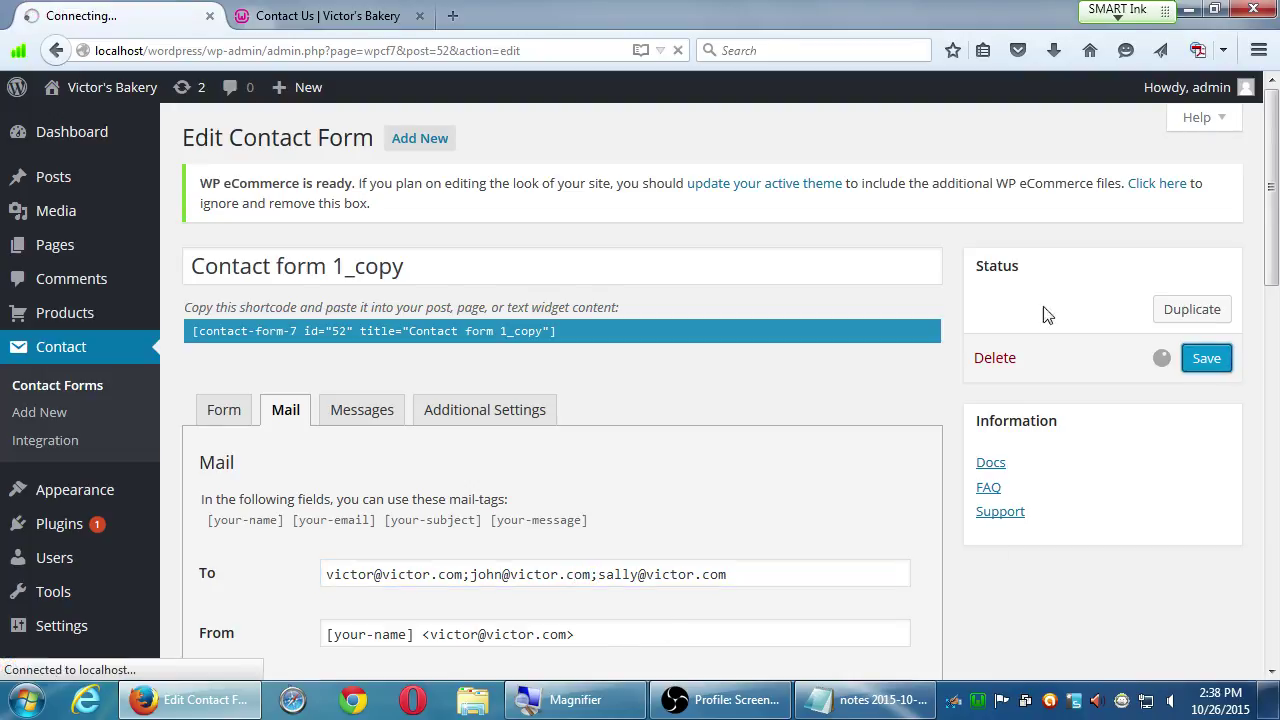
- Reload the live Contact Us page and fill in a test name, e-mail, subject 'iuijui' and message 'oijoijo'
{"action": "left_click", "coordinate": [325, 16]}
{"action": "key", "text": "F5"}
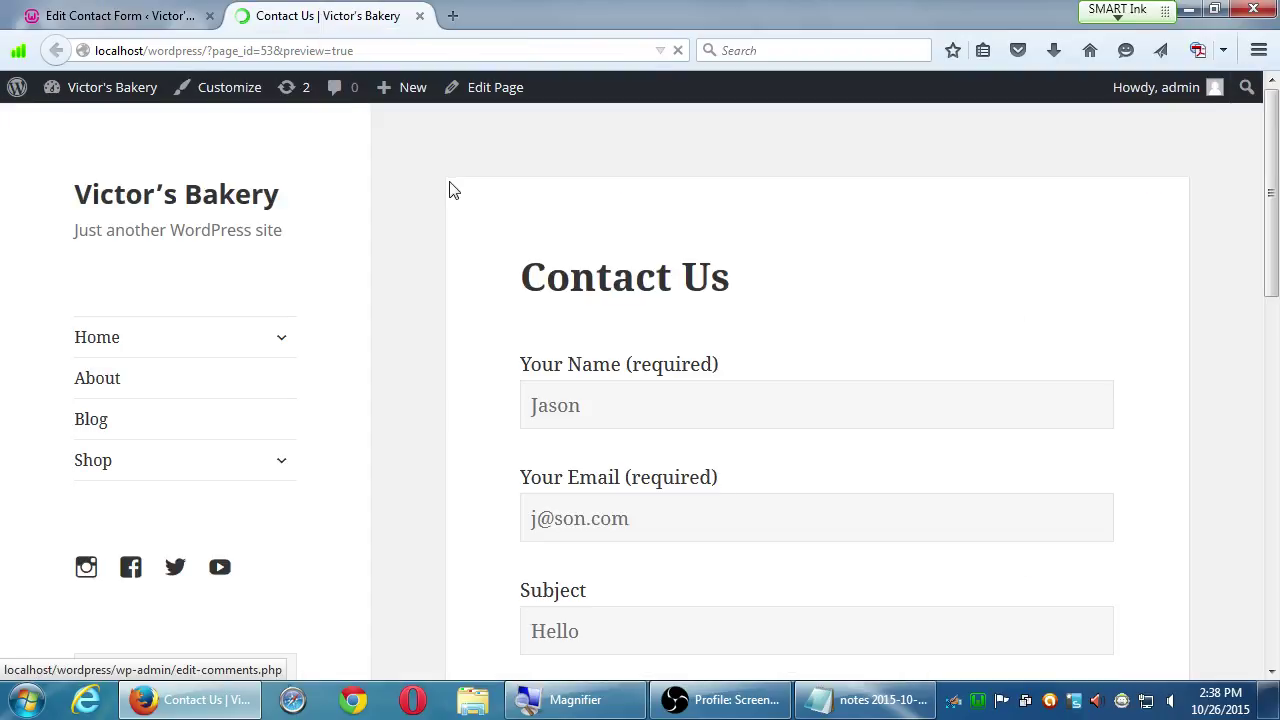
{"action": "left_click", "coordinate": [662, 400]}
{"action": "type", "text": "asdf"}
{"action": "left_click", "coordinate": [646, 510]}
{"action": "type", "text": "asdf@"}
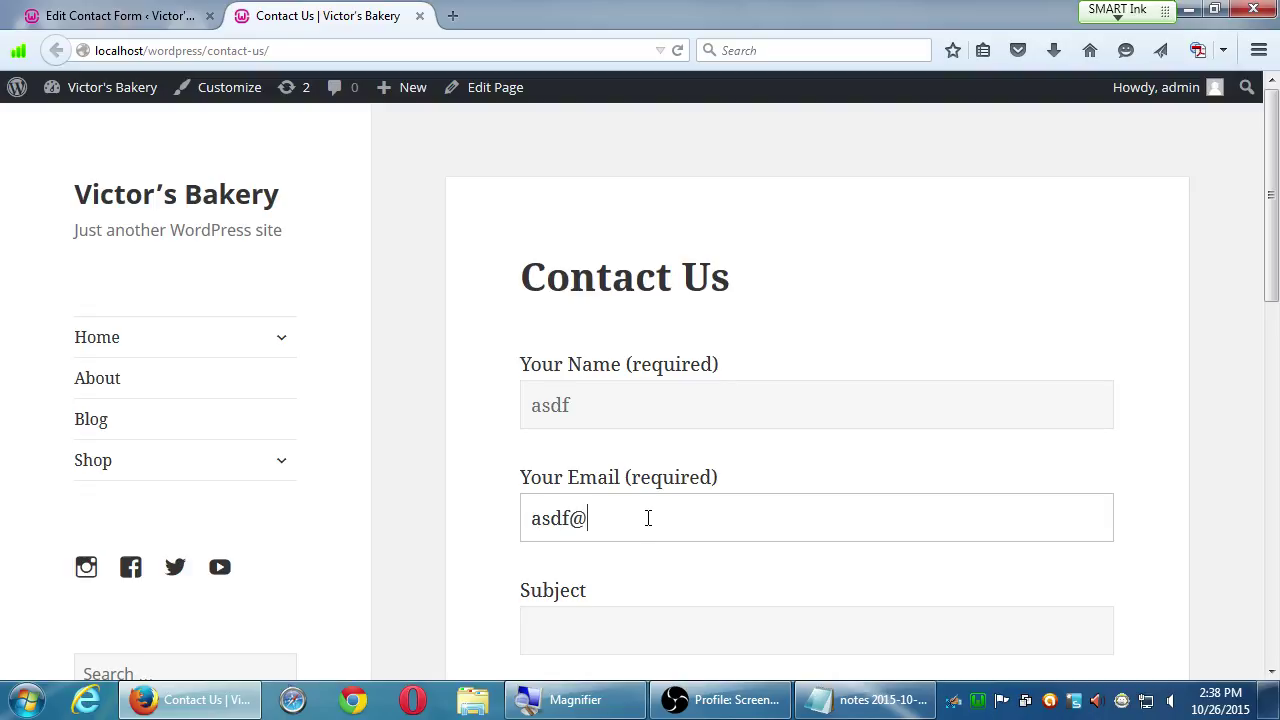
{"action": "type", "text": "wew.co,"}
{"action": "key", "text": "Tab"}
{"action": "key", "text": "shift+Tab"}
{"action": "key", "text": "End"}
{"action": "key", "text": "BackSpace"}
{"action": "type", "text": "m"}
{"action": "key", "text": "Tab"}
{"action": "type", "text": "iuijui"}
{"action": "key", "text": "Tab"}
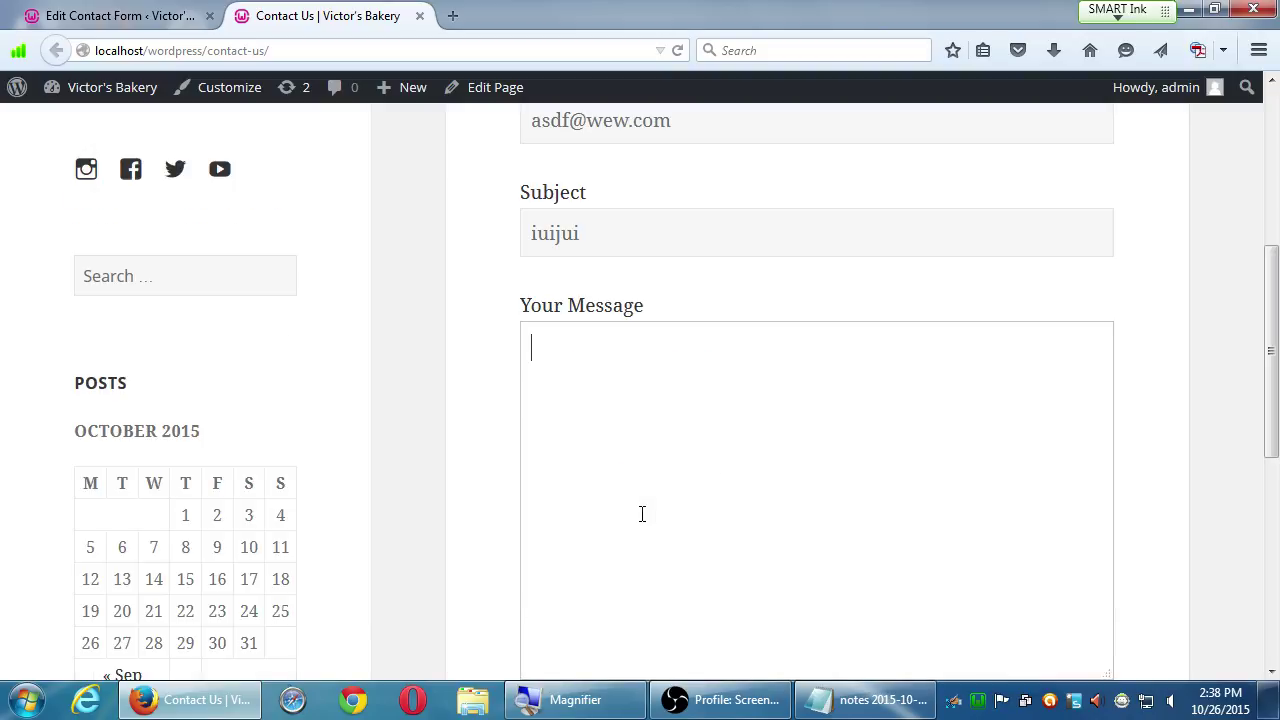
{"action": "type", "text": "oijoijo"}
- Send the test message and review the failed-to-send response on the page
{"action": "scroll", "coordinate": [645, 505], "scroll_direction": "down", "scroll_amount": 9}
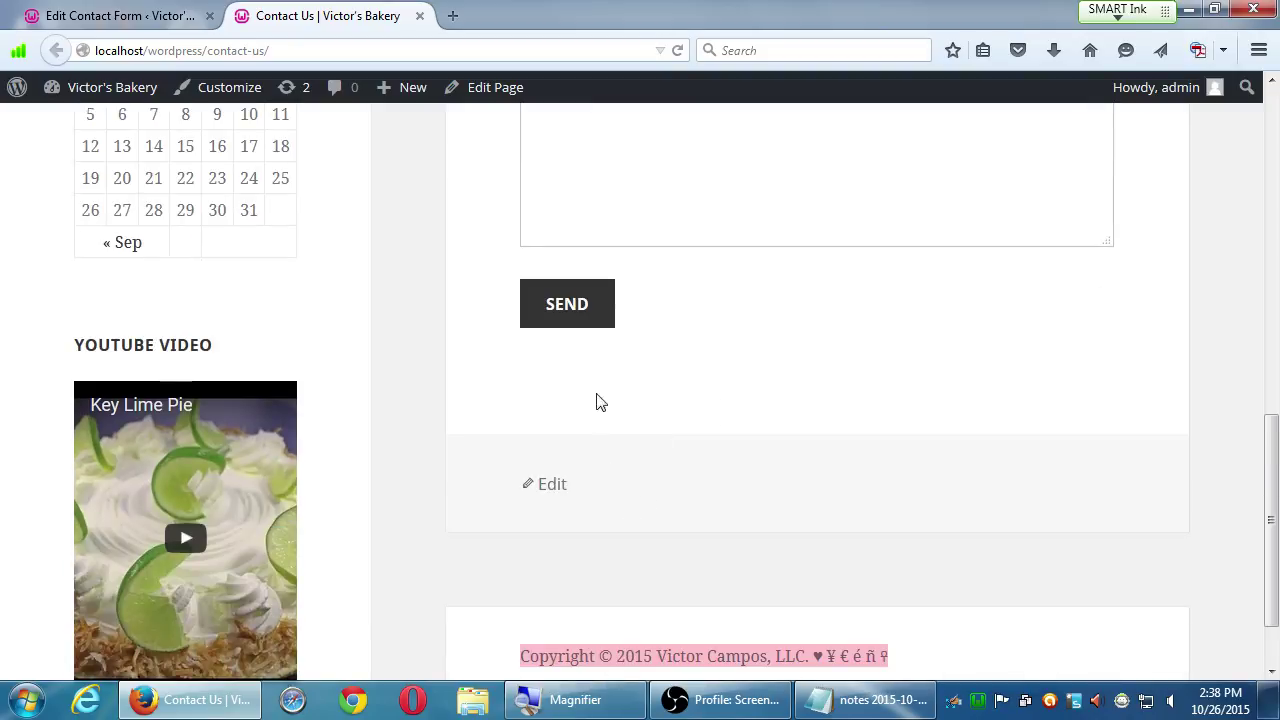
{"action": "left_click", "coordinate": [578, 314]}
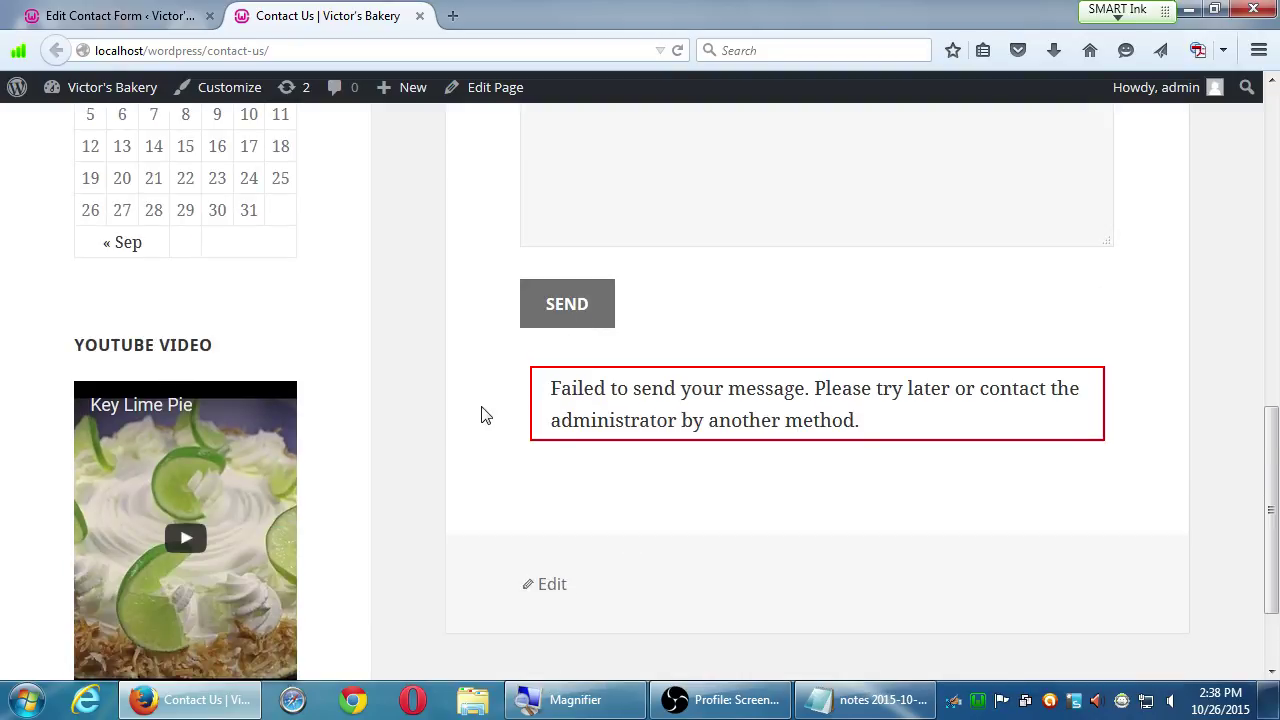
{"action": "scroll", "coordinate": [485, 418], "scroll_direction": "up", "scroll_amount": 8}
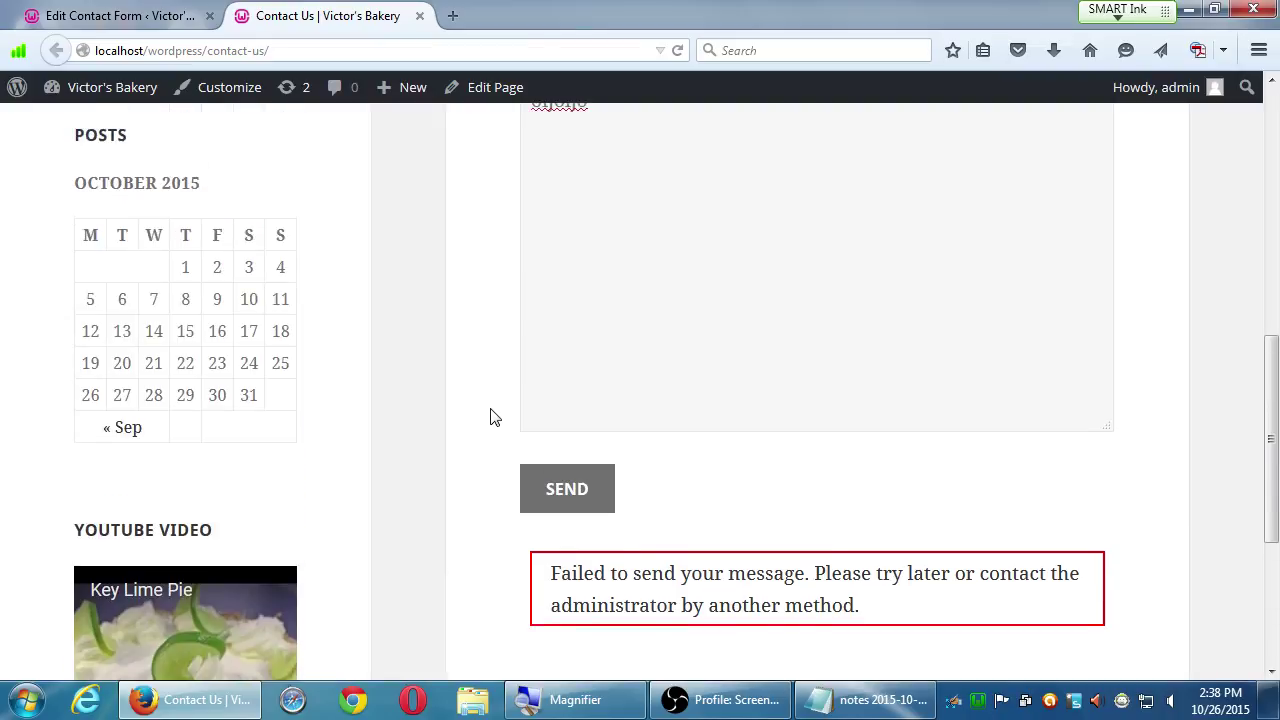
{"action": "scroll", "coordinate": [490, 417], "scroll_direction": "up", "scroll_amount": 3}
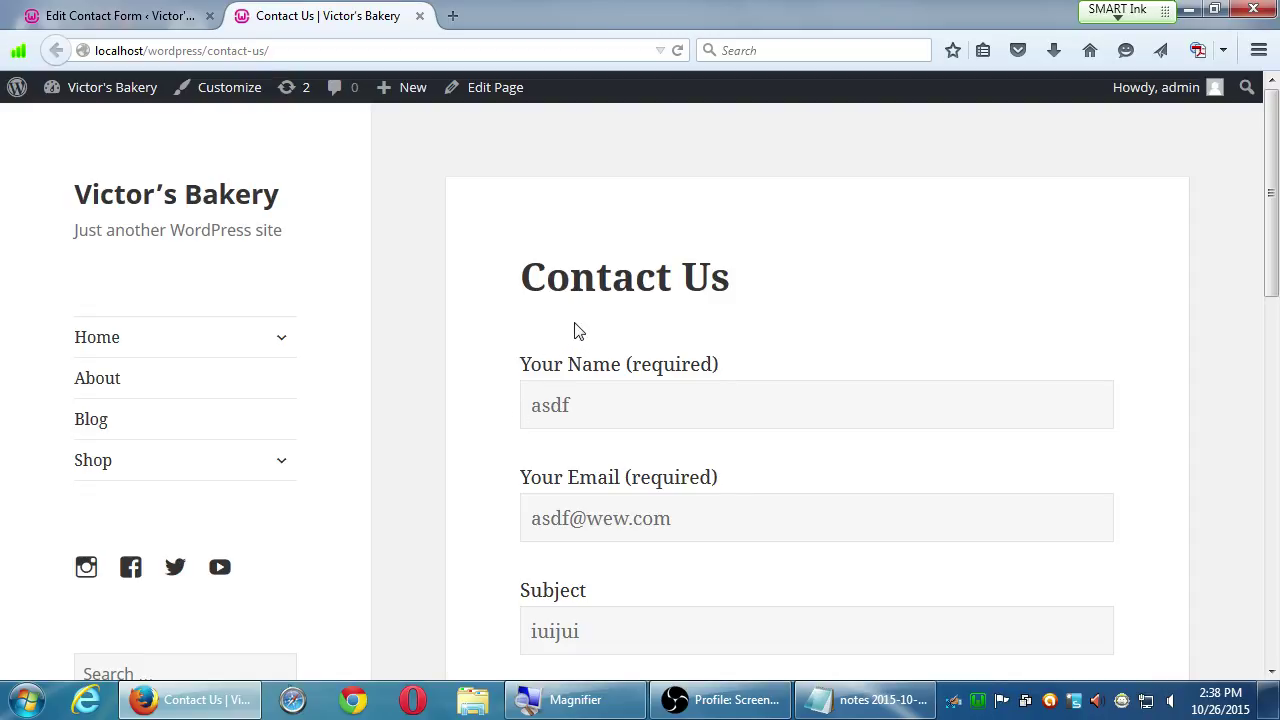
{"action": "scroll", "coordinate": [652, 378], "scroll_direction": "down", "scroll_amount": 1}
{"action": "scroll", "coordinate": [640, 366], "scroll_direction": "up", "scroll_amount": 1}
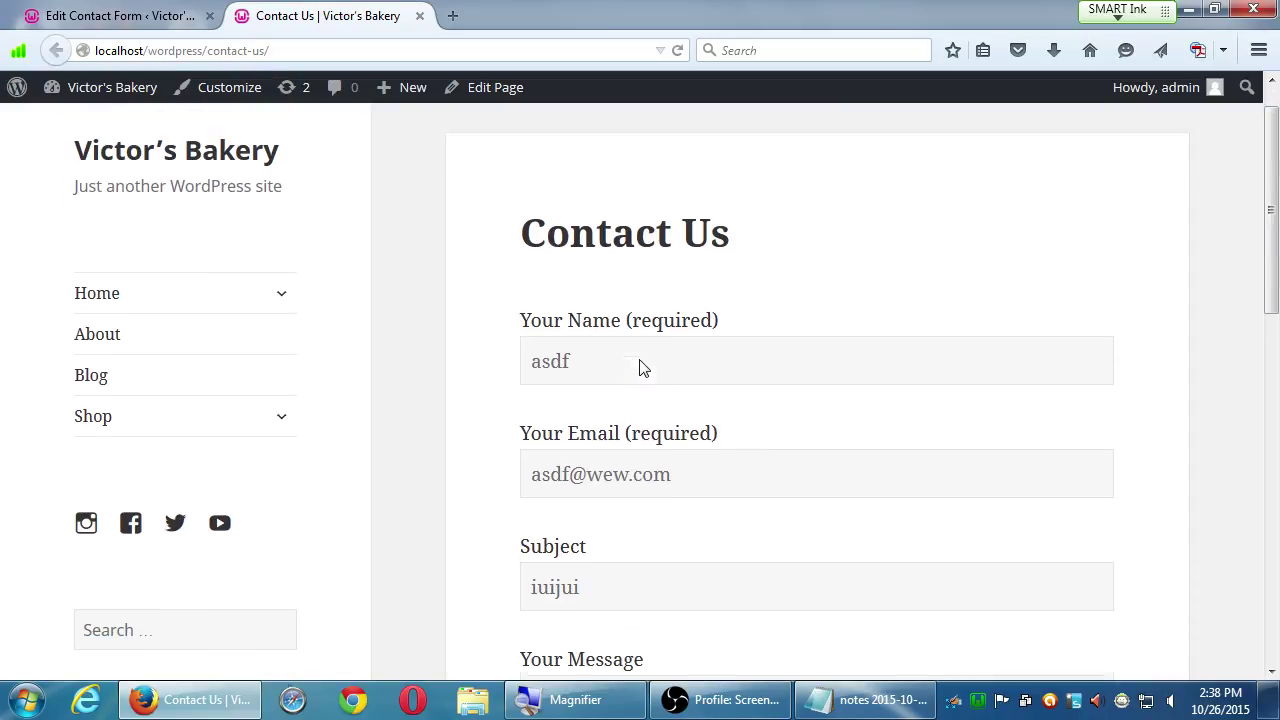
{"action": "scroll", "coordinate": [527, 333], "scroll_direction": "up", "scroll_amount": 1}
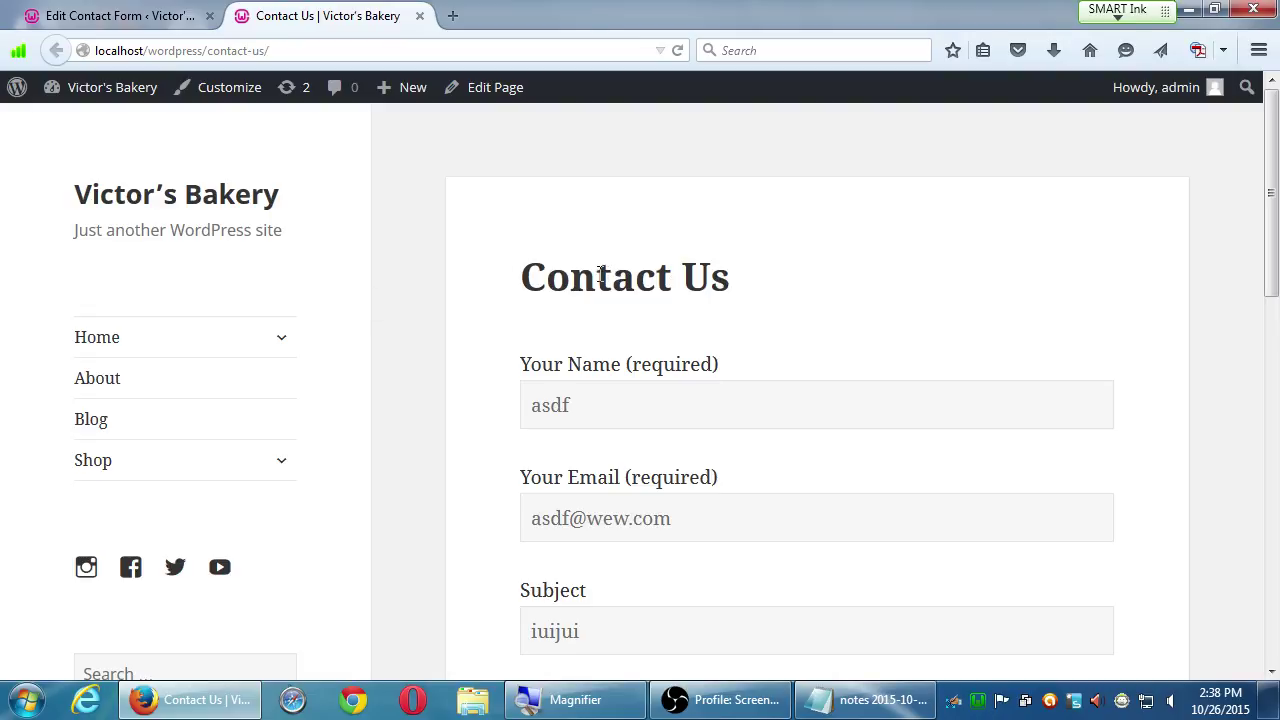
{"action": "left_click_drag", "start_coordinate": [597, 277], "coordinate": [728, 258]}
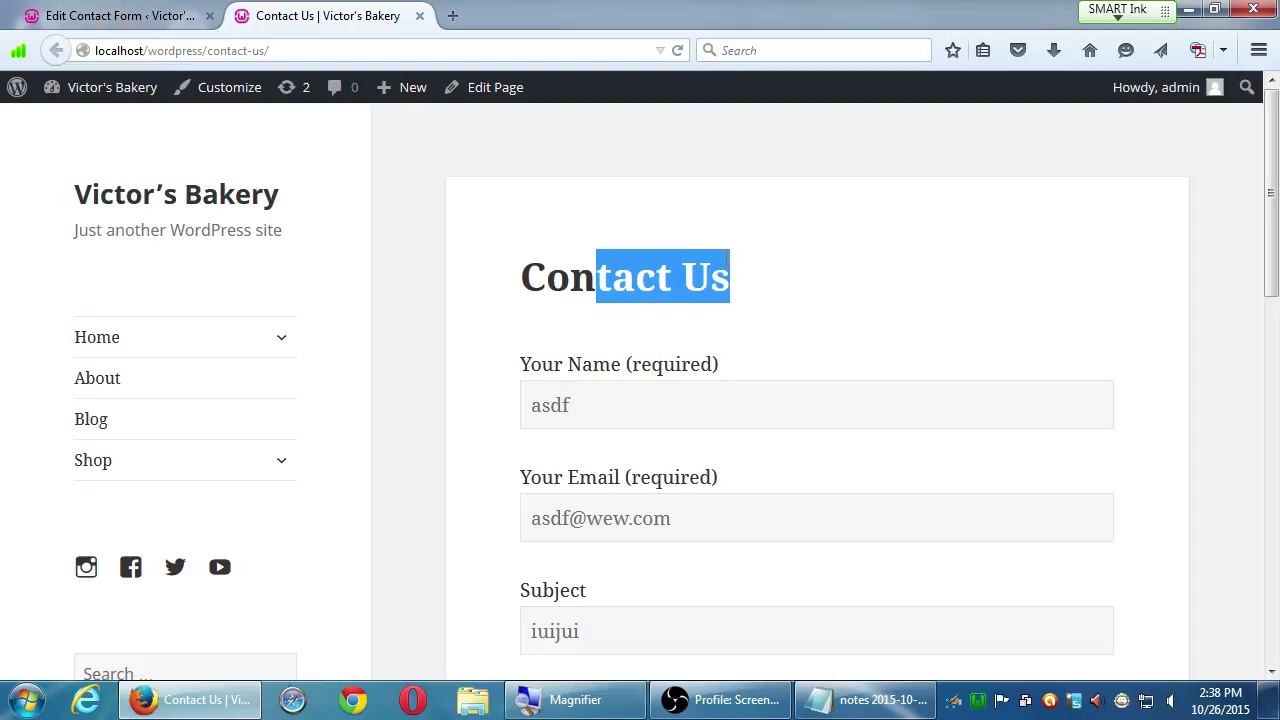
{"action": "left_click", "coordinate": [757, 294]}
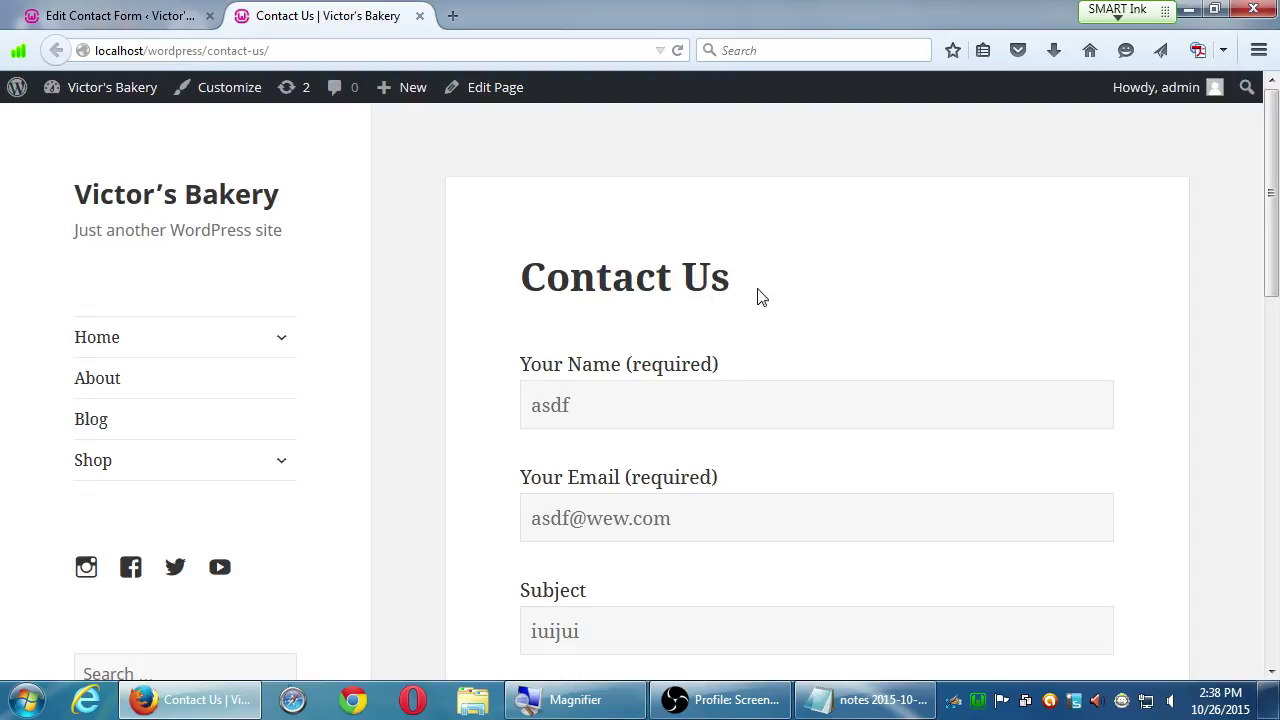
- Delete all but the first address from the Mail To field and save the form
{"action": "left_click", "coordinate": [137, 20]}
{"action": "scroll", "coordinate": [604, 437], "scroll_direction": "down", "scroll_amount": 1}
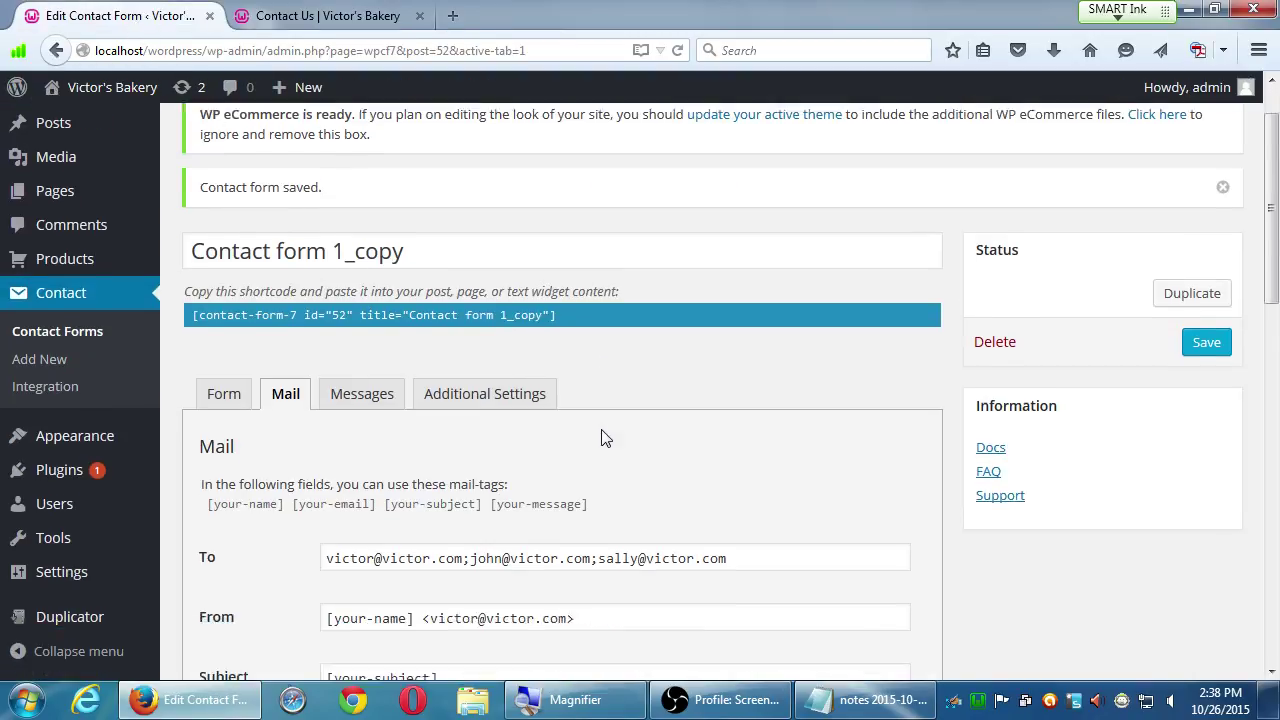
{"action": "scroll", "coordinate": [604, 437], "scroll_direction": "down", "scroll_amount": 3}
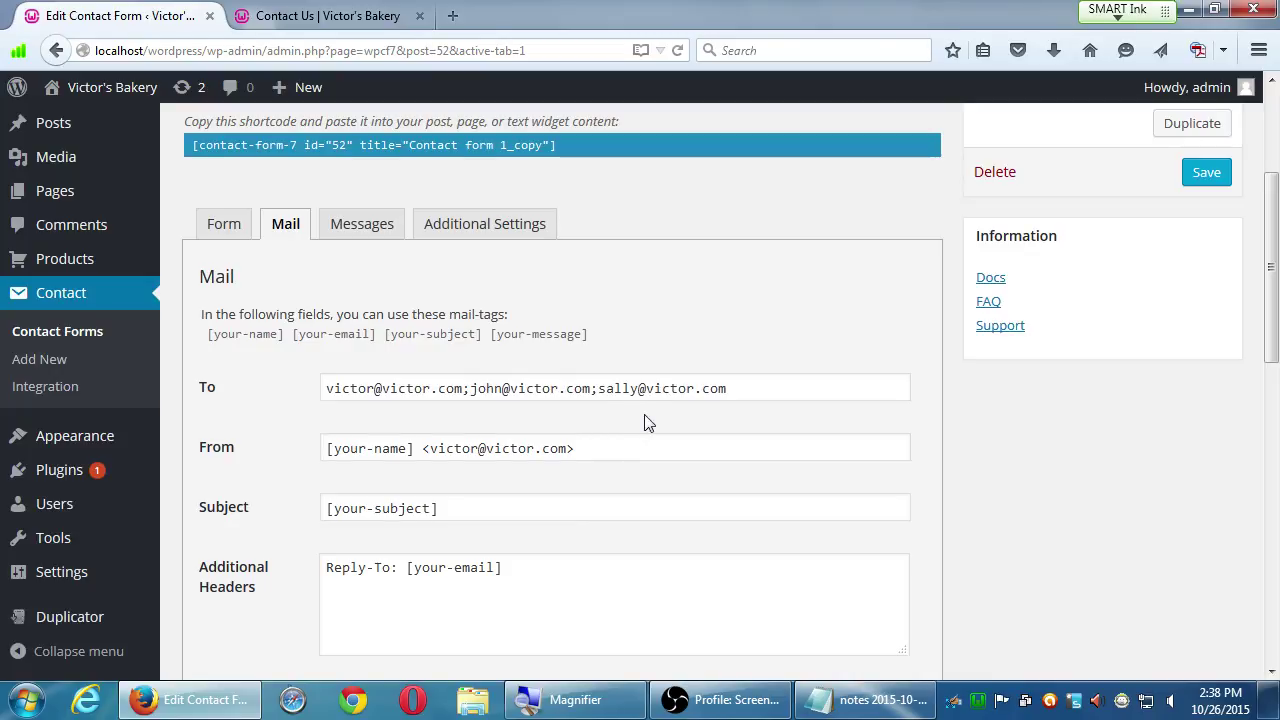
{"action": "left_click_drag", "start_coordinate": [463, 388], "coordinate": [833, 391]}
{"action": "key", "text": "BackSpace"}
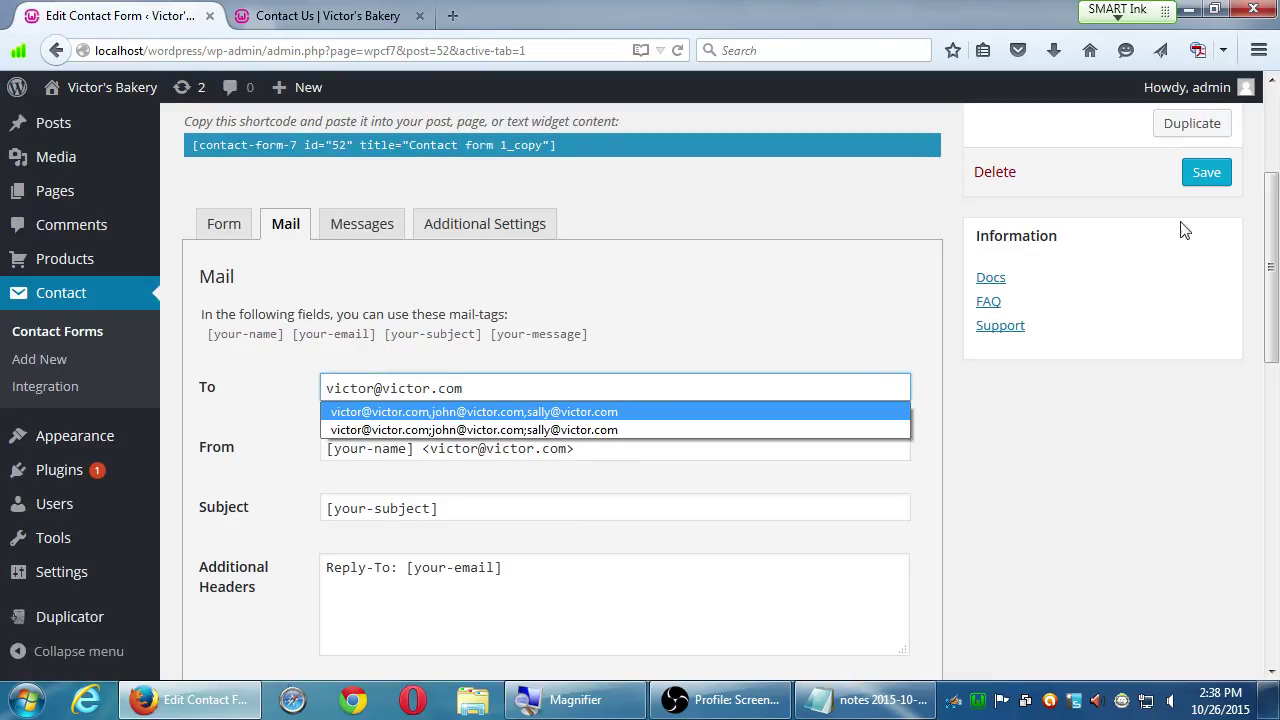
{"action": "left_click", "coordinate": [1206, 180]}
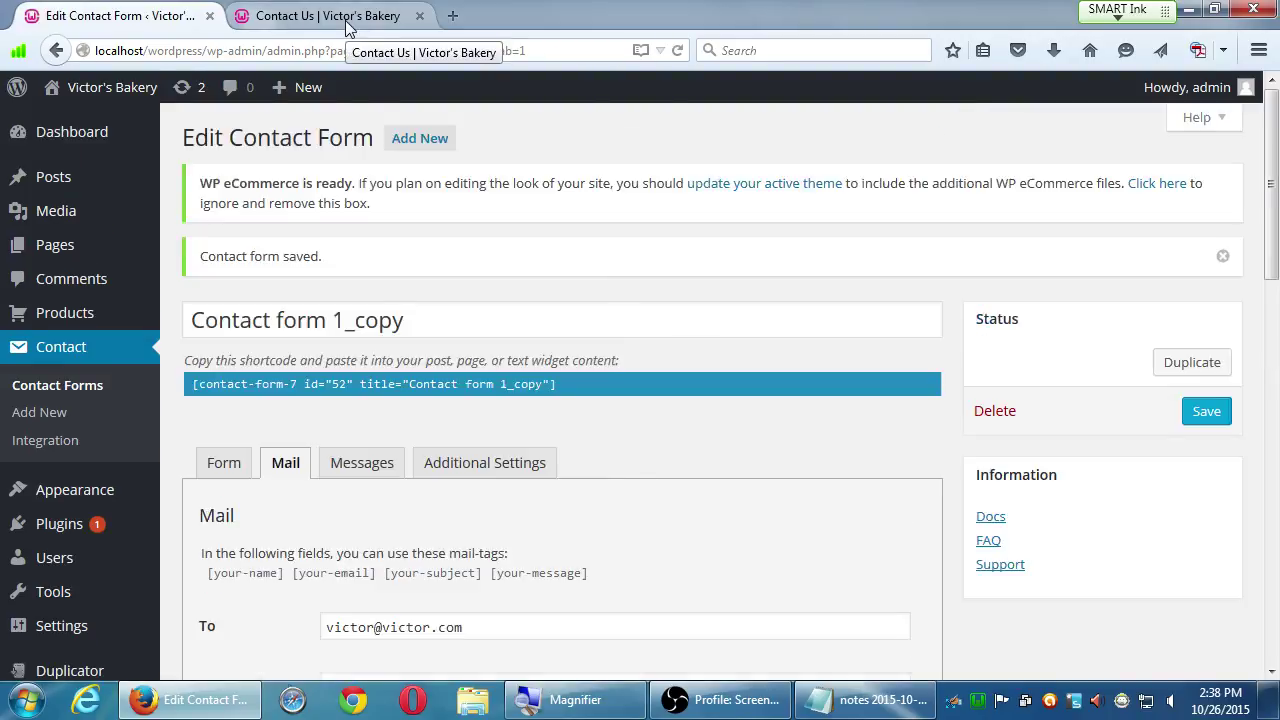
- Reload the Contact Us page, resend the test message, and return to the form editor
{"action": "left_click", "coordinate": [347, 27]}
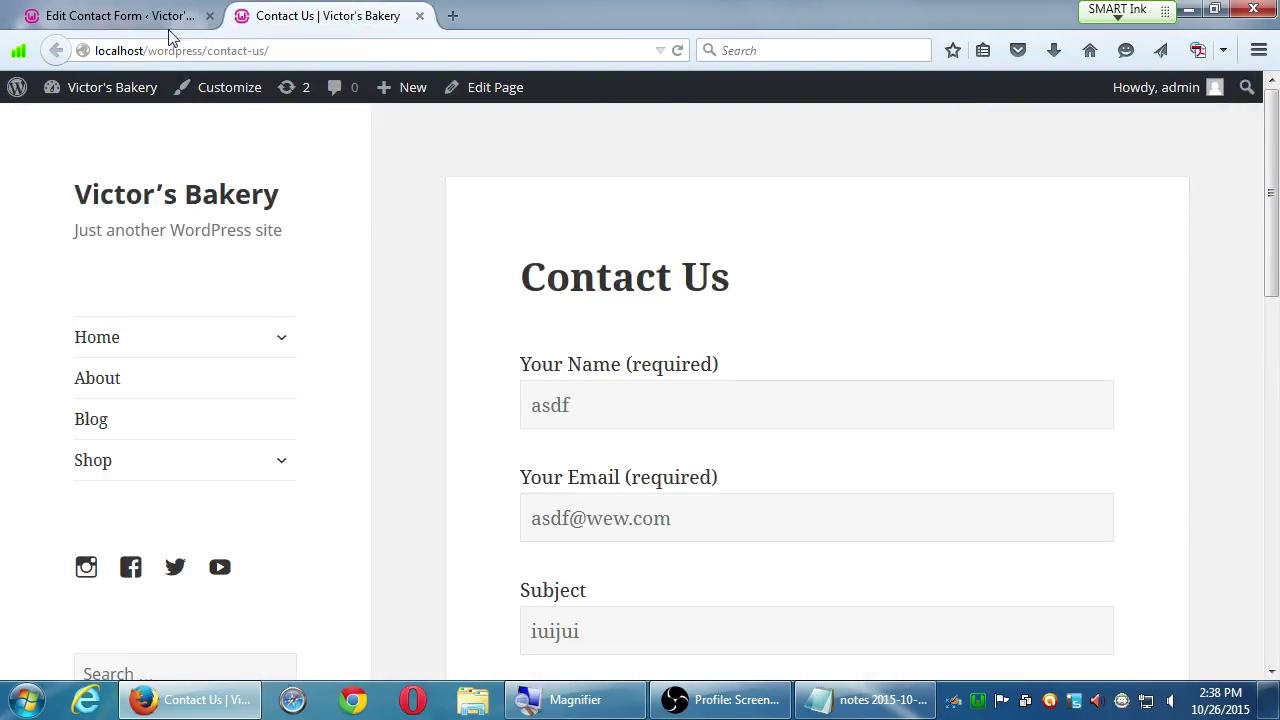
{"action": "left_click", "coordinate": [678, 50]}
{"action": "left_click_drag", "start_coordinate": [728, 520], "coordinate": [451, 480]}
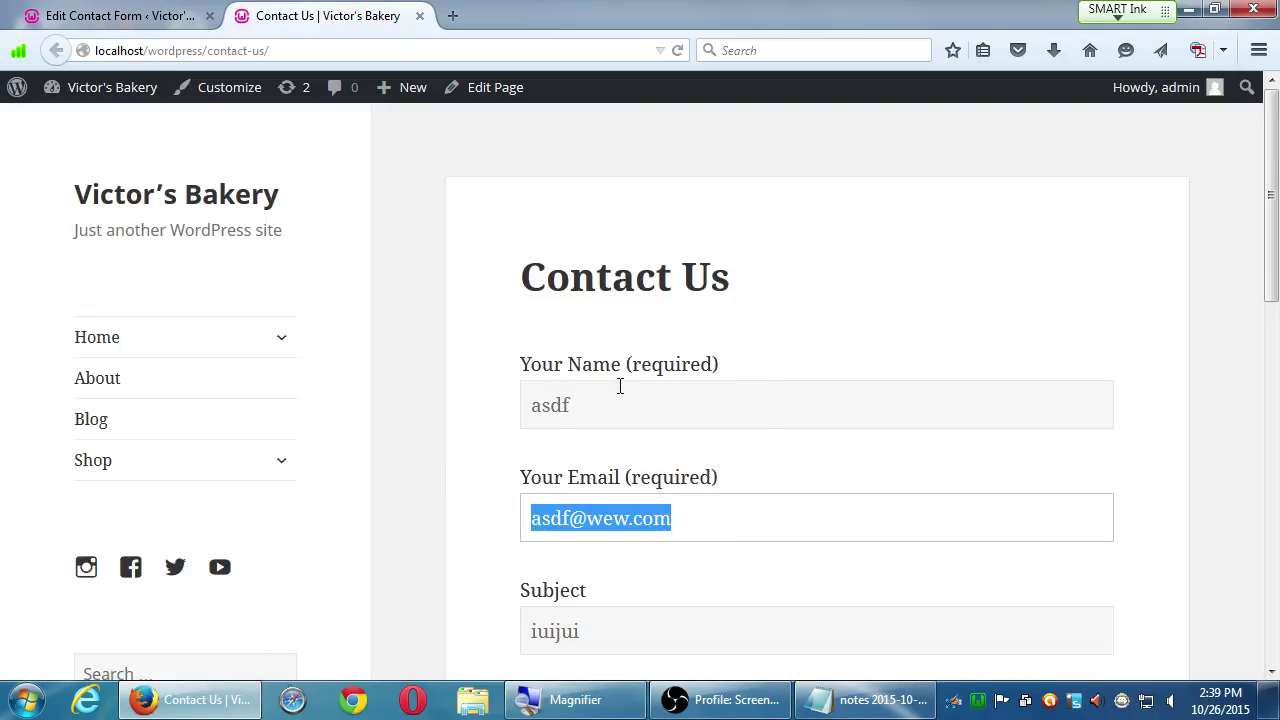
{"action": "scroll", "coordinate": [610, 407], "scroll_direction": "down", "scroll_amount": 10}
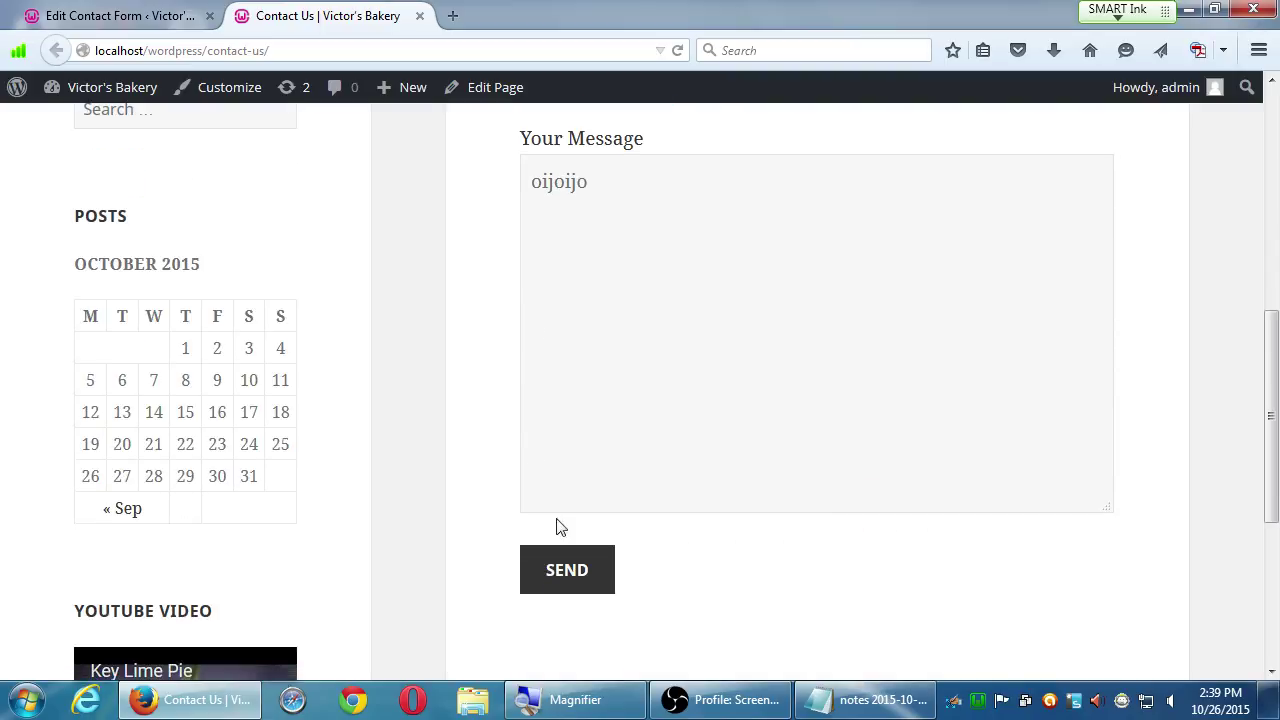
{"action": "left_click", "coordinate": [572, 560]}
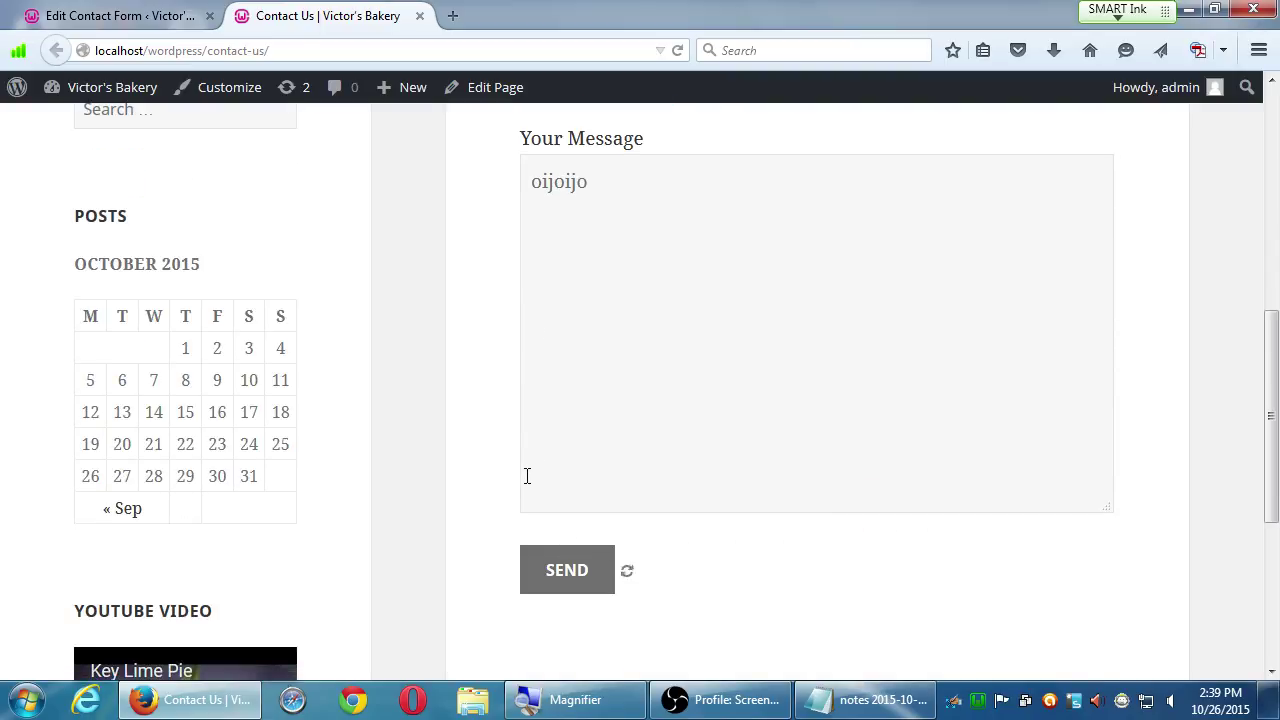
{"action": "scroll", "coordinate": [527, 476], "scroll_direction": "down", "scroll_amount": 4}
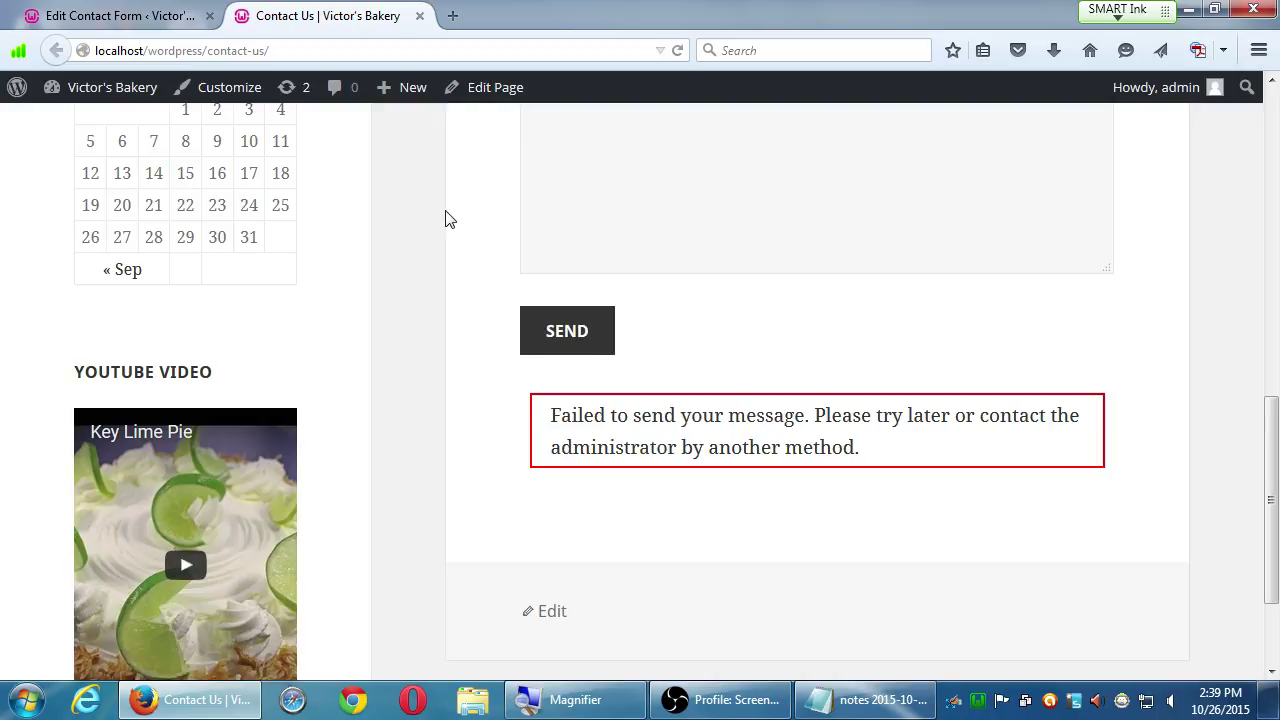
{"action": "left_click", "coordinate": [160, 16]}
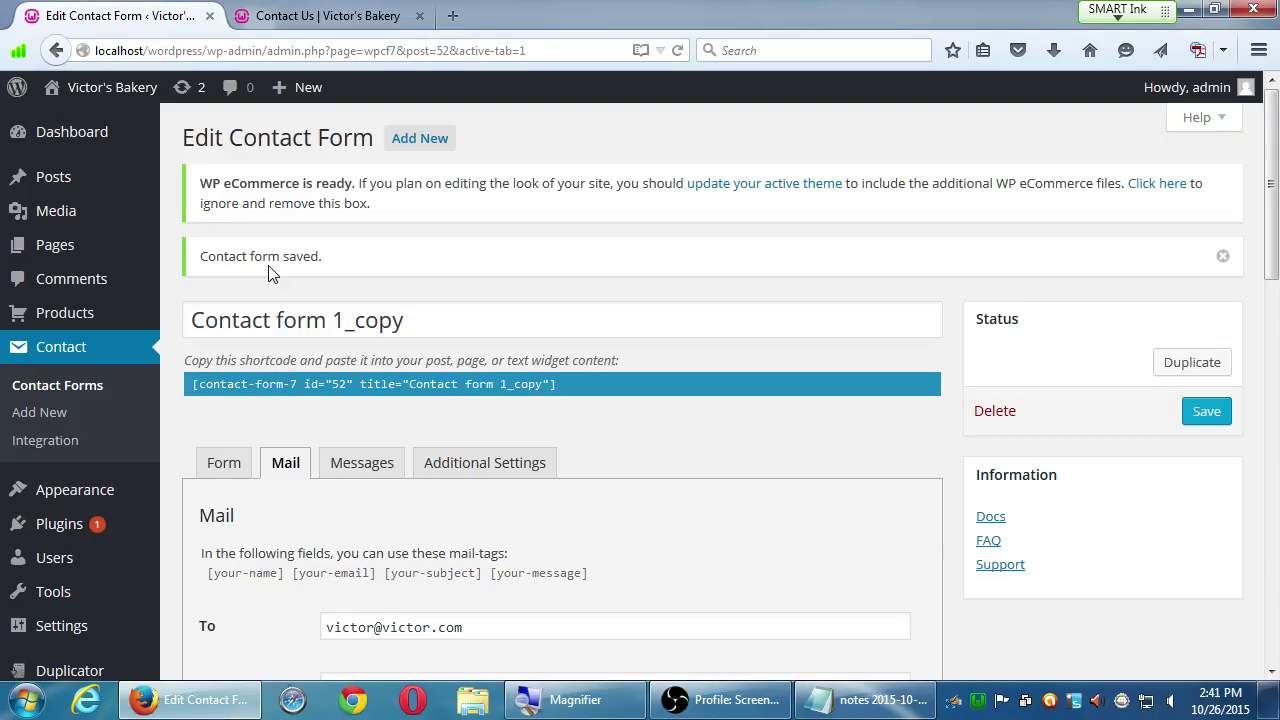
- On the Add Plugins page, enter 'yoast google analytics' in the Search Plugins box
{"action": "mouse_move", "coordinate": [88, 510]}
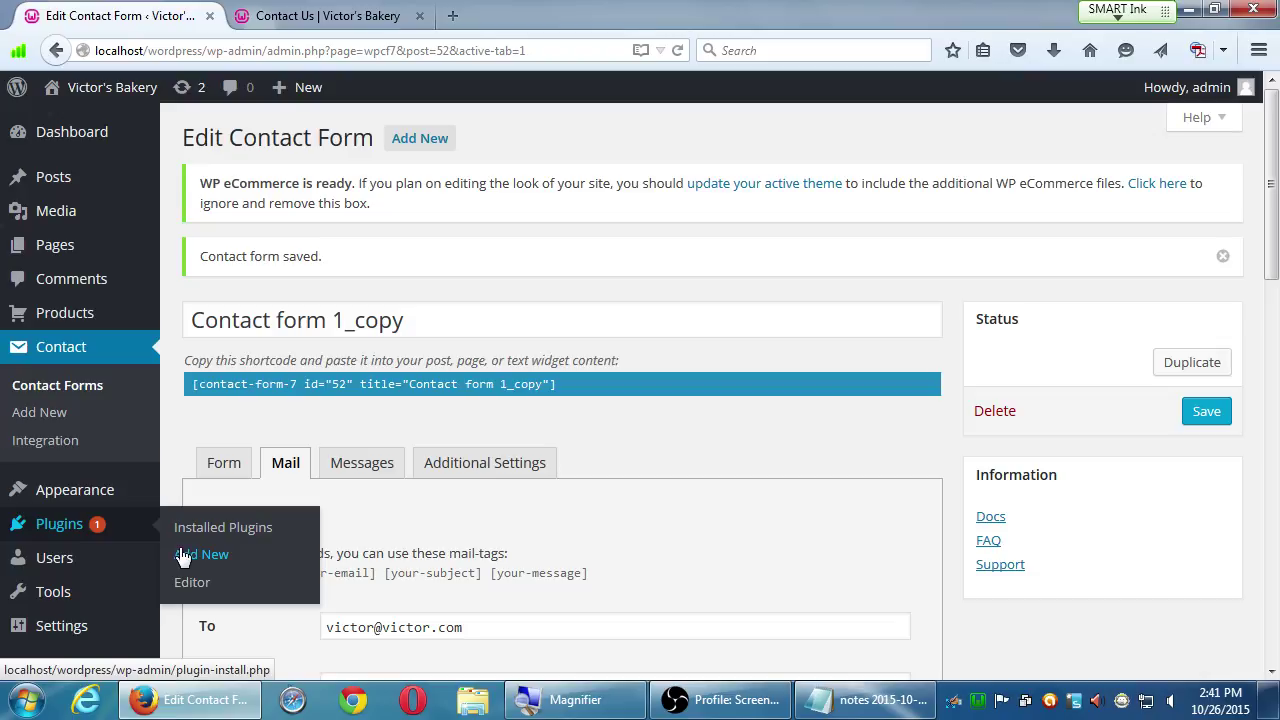
{"action": "left_click", "coordinate": [183, 556]}
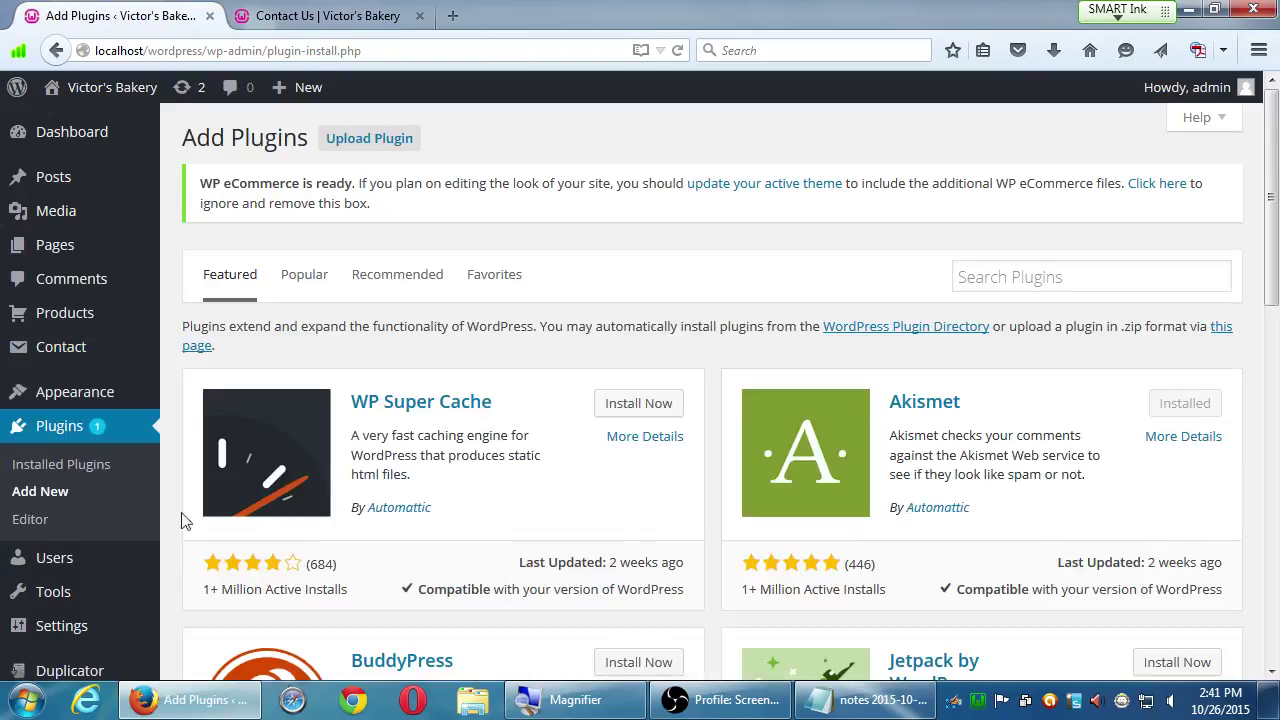
{"action": "left_click", "coordinate": [990, 278]}
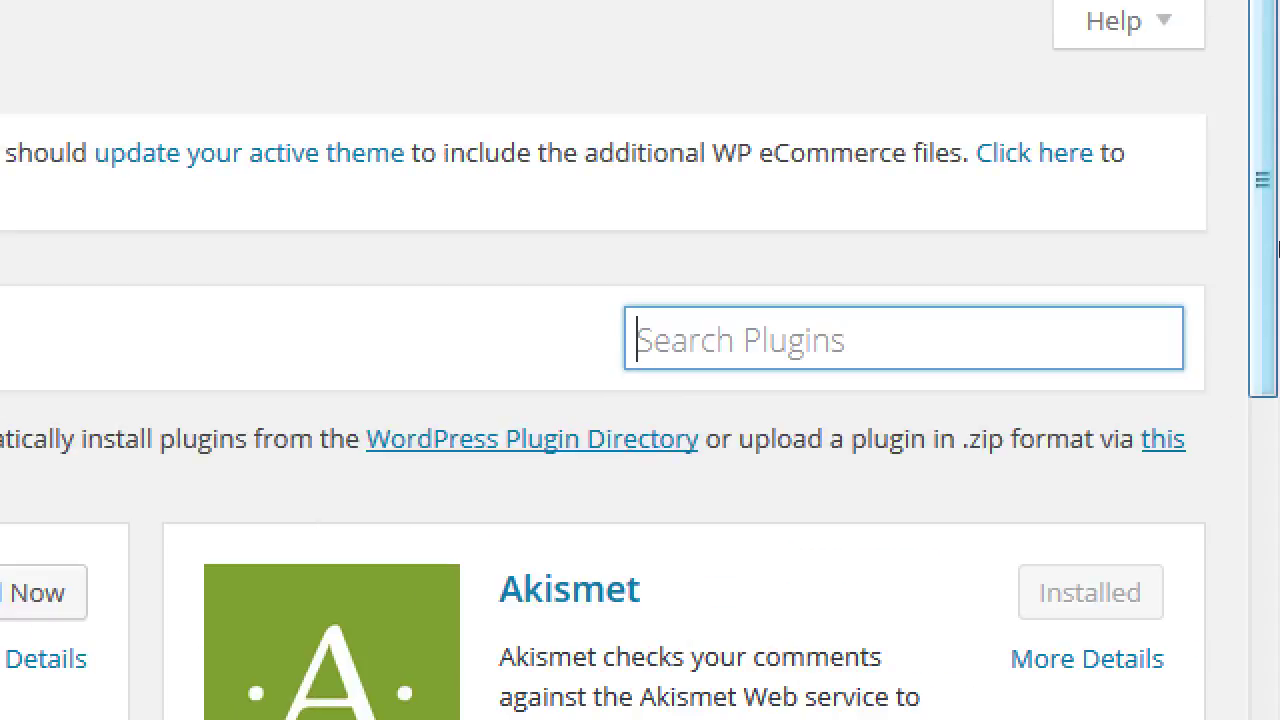
{"action": "type", "text": "yoast"}
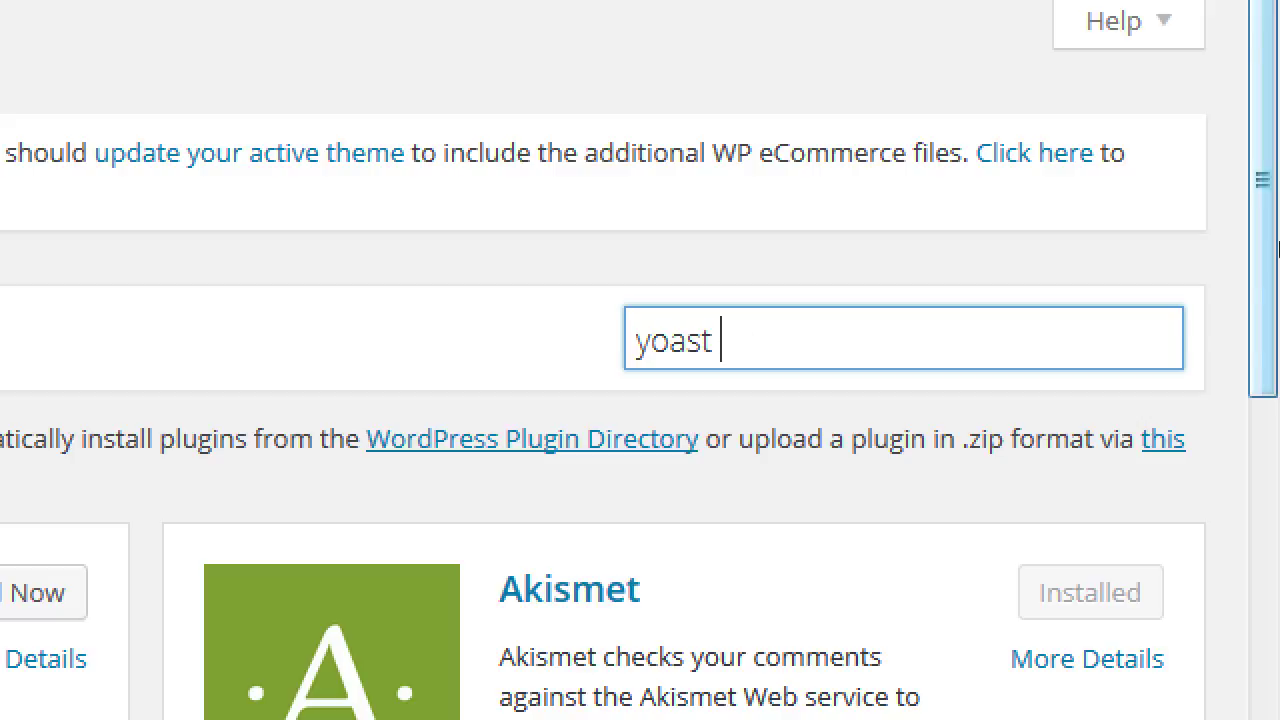
{"action": "type", "text": " google analytic"}
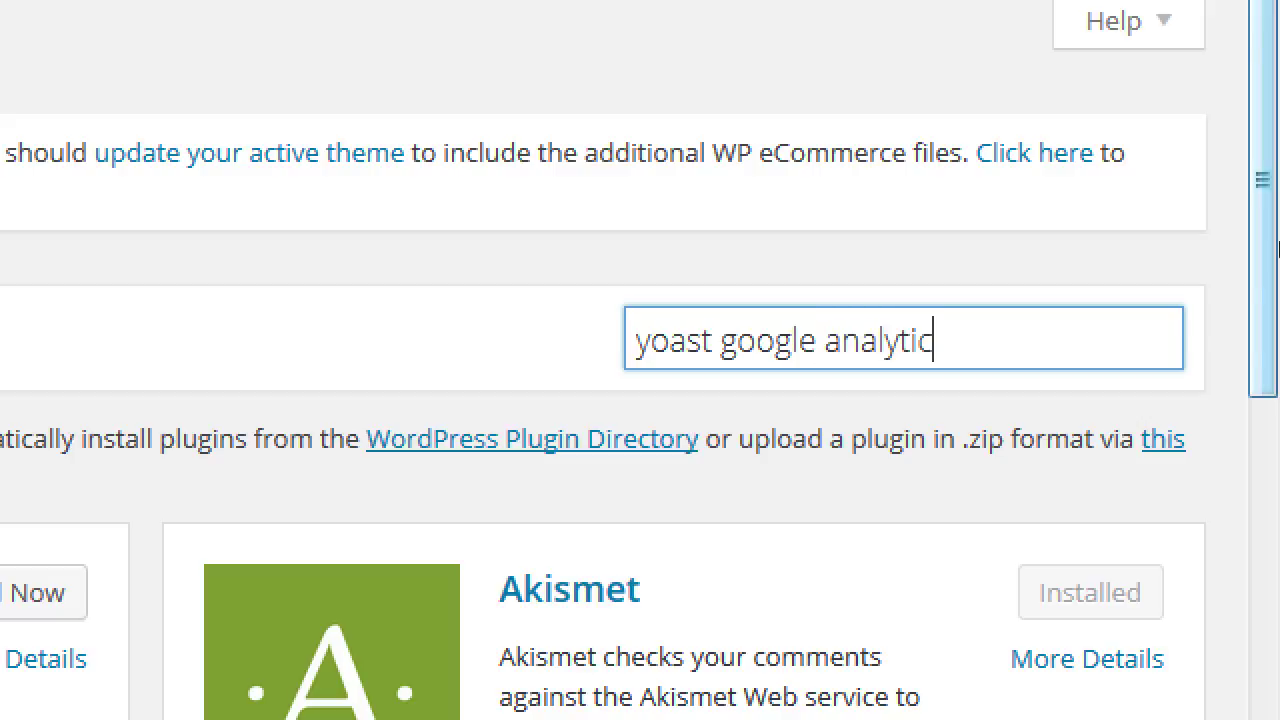
{"action": "type", "text": "s"}
- Run the 'yoast google analytics' search and scroll the results to the Google Analytics by Yoast card
{"action": "key", "text": "Return"}
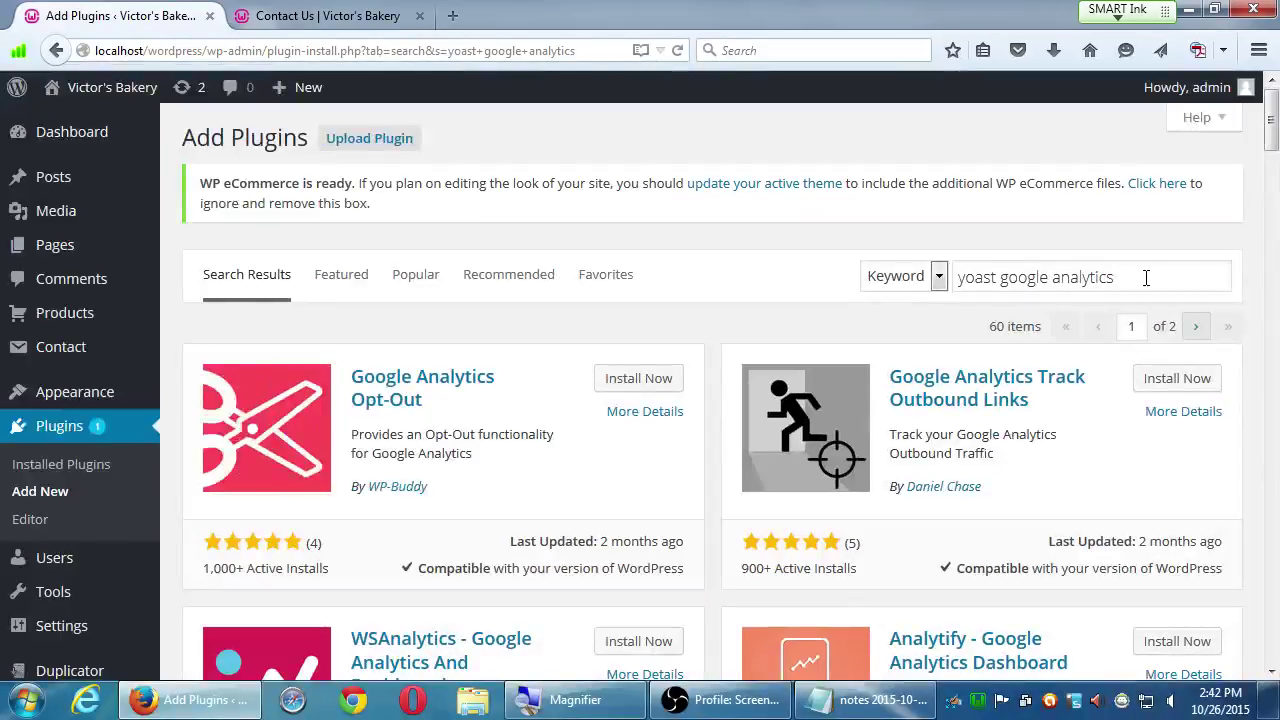
{"action": "scroll", "coordinate": [640, 408], "scroll_direction": "down", "scroll_amount": 1}
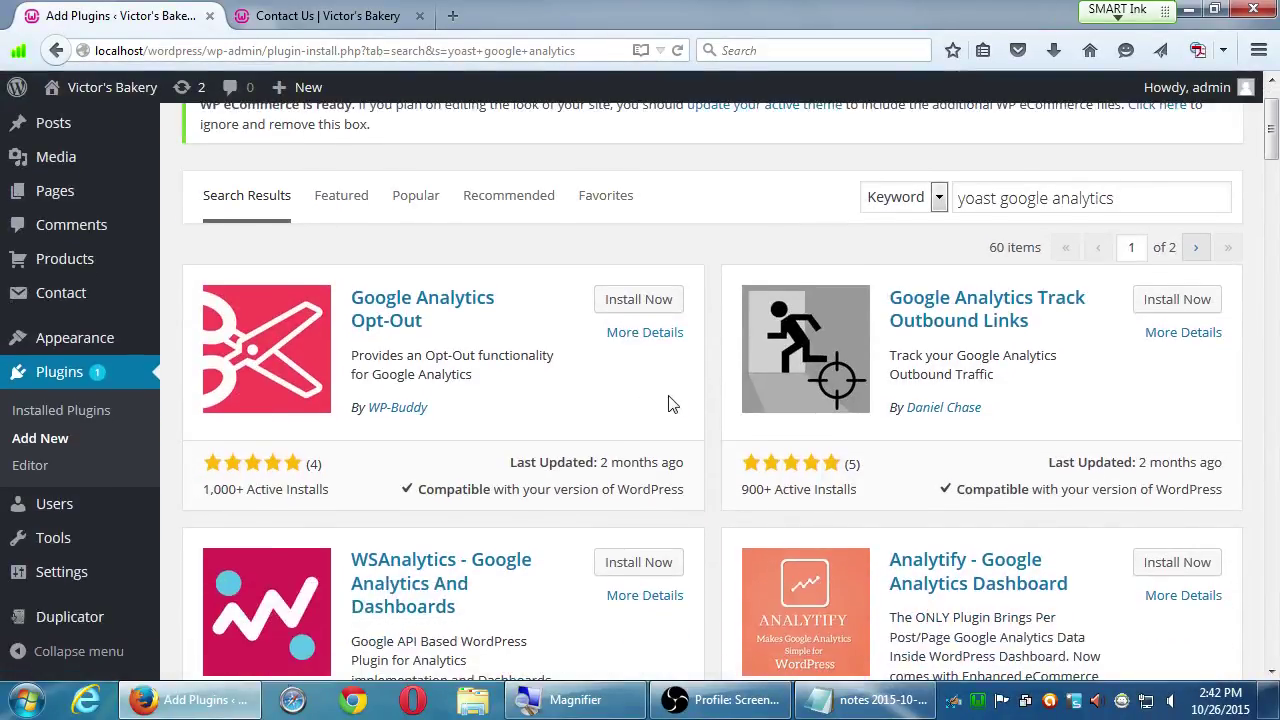
{"action": "scroll", "coordinate": [686, 403], "scroll_direction": "up", "scroll_amount": 1}
{"action": "scroll", "coordinate": [684, 402], "scroll_direction": "down", "scroll_amount": 1}
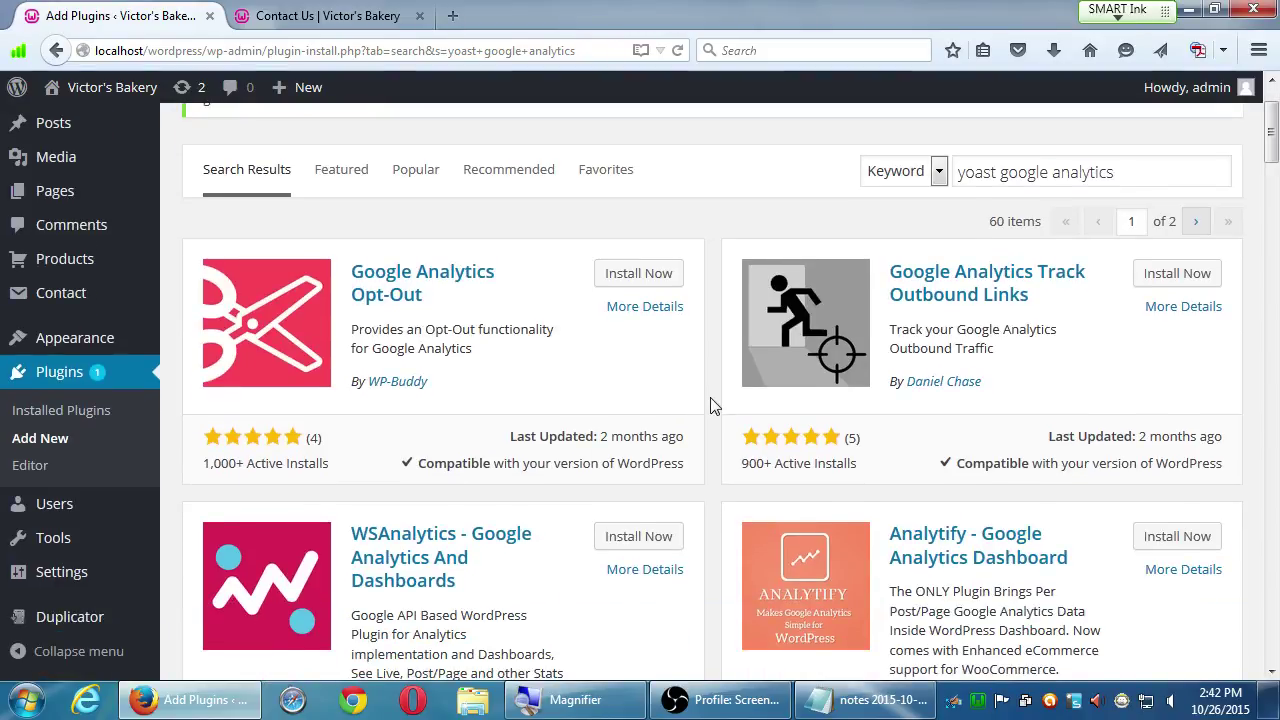
{"action": "scroll", "coordinate": [711, 404], "scroll_direction": "down", "scroll_amount": 2}
{"action": "scroll", "coordinate": [708, 408], "scroll_direction": "down", "scroll_amount": 12}
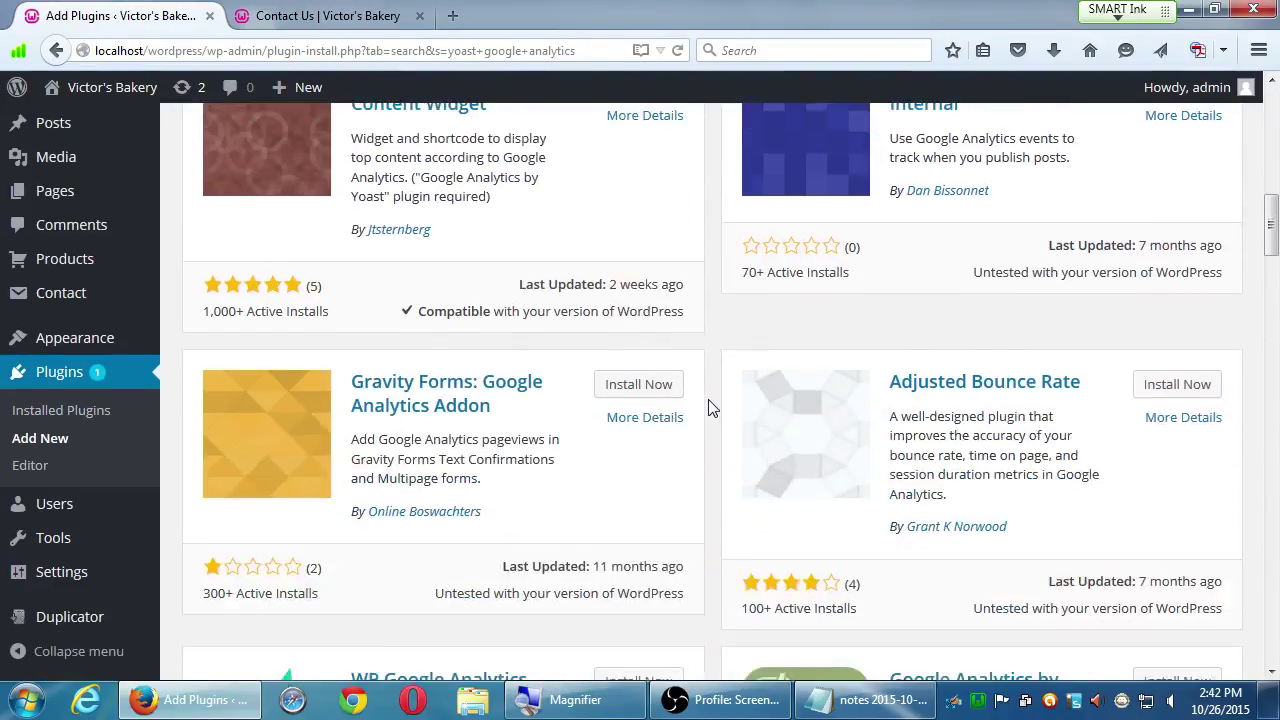
{"action": "scroll", "coordinate": [711, 407], "scroll_direction": "up", "scroll_amount": 1}
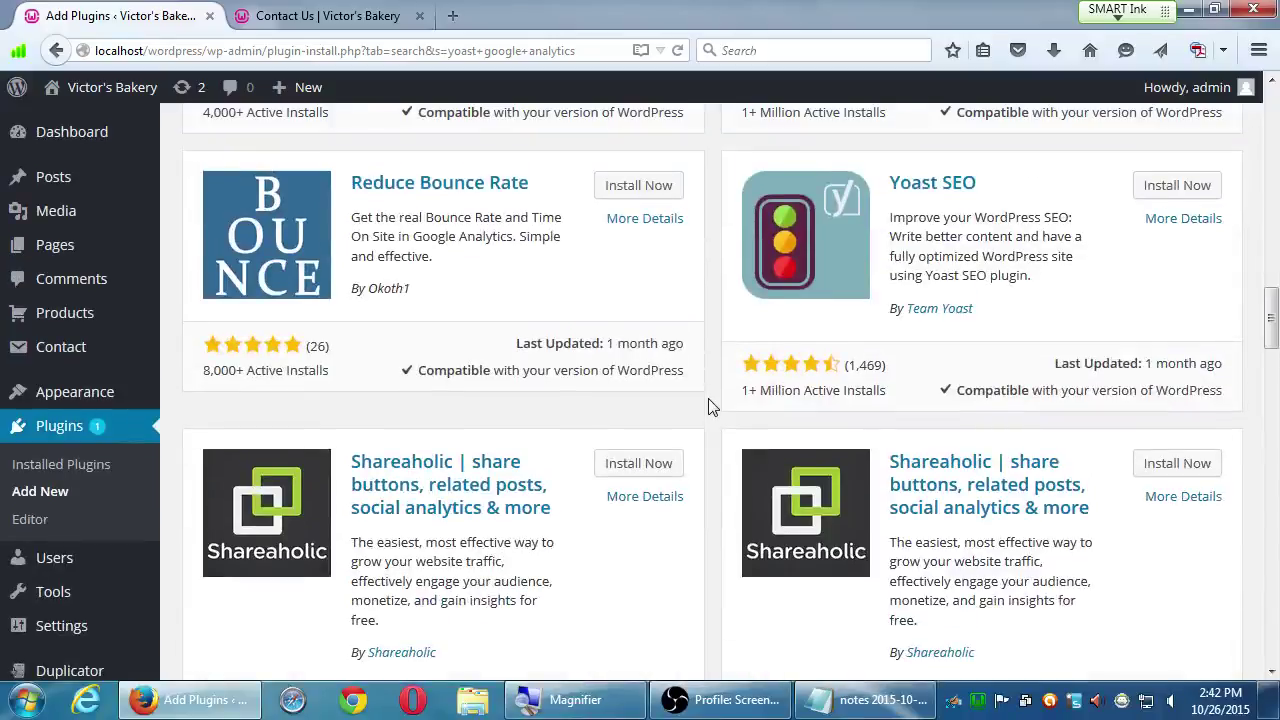
{"action": "scroll", "coordinate": [711, 407], "scroll_direction": "down", "scroll_amount": 2}
{"action": "scroll", "coordinate": [695, 400], "scroll_direction": "up", "scroll_amount": 15}
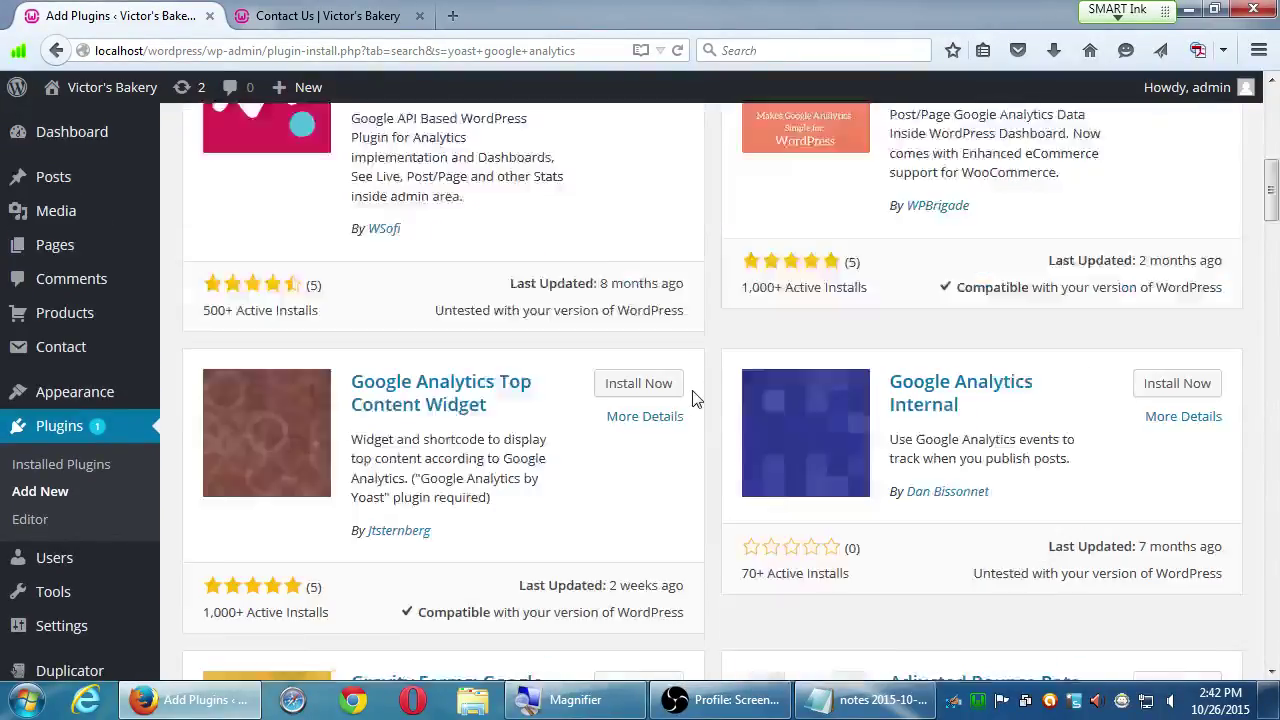
{"action": "scroll", "coordinate": [704, 398], "scroll_direction": "down", "scroll_amount": 2}
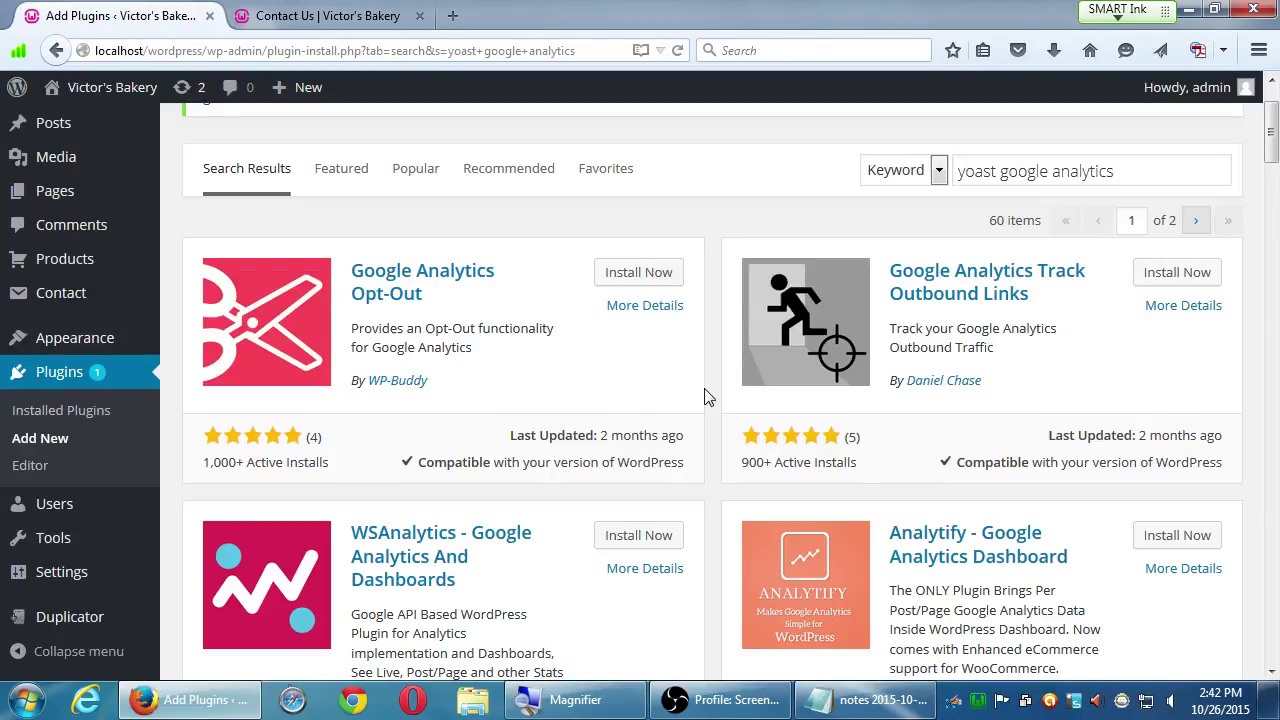
{"action": "scroll", "coordinate": [704, 397], "scroll_direction": "down", "scroll_amount": 3}
{"action": "scroll", "coordinate": [704, 397], "scroll_direction": "down", "scroll_amount": 7}
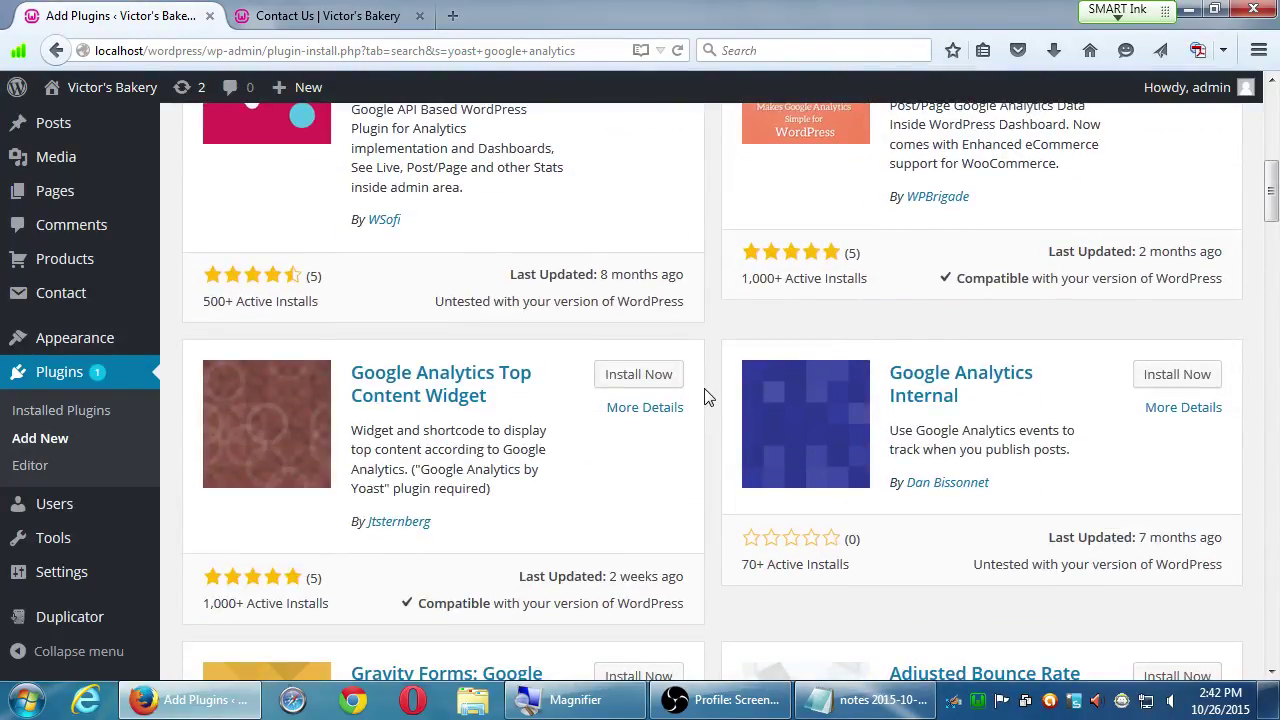
{"action": "scroll", "coordinate": [704, 398], "scroll_direction": "down", "scroll_amount": 3}
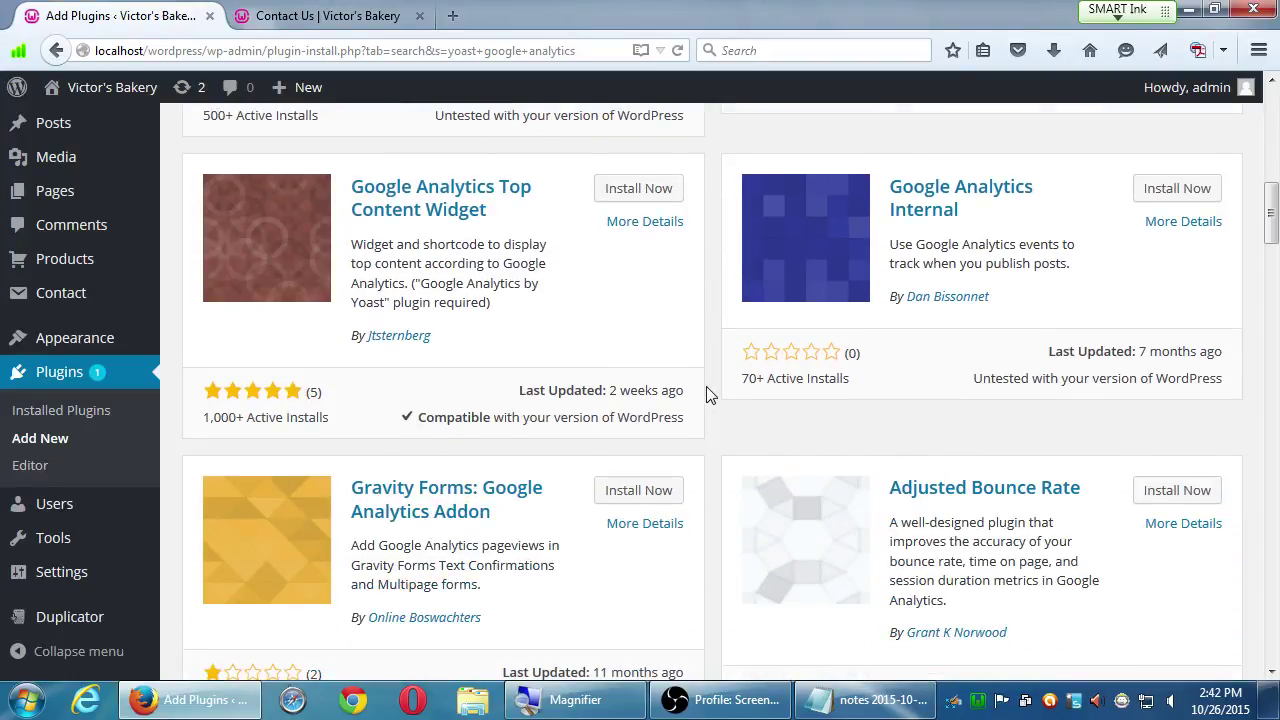
{"action": "scroll", "coordinate": [706, 394], "scroll_direction": "down", "scroll_amount": 3}
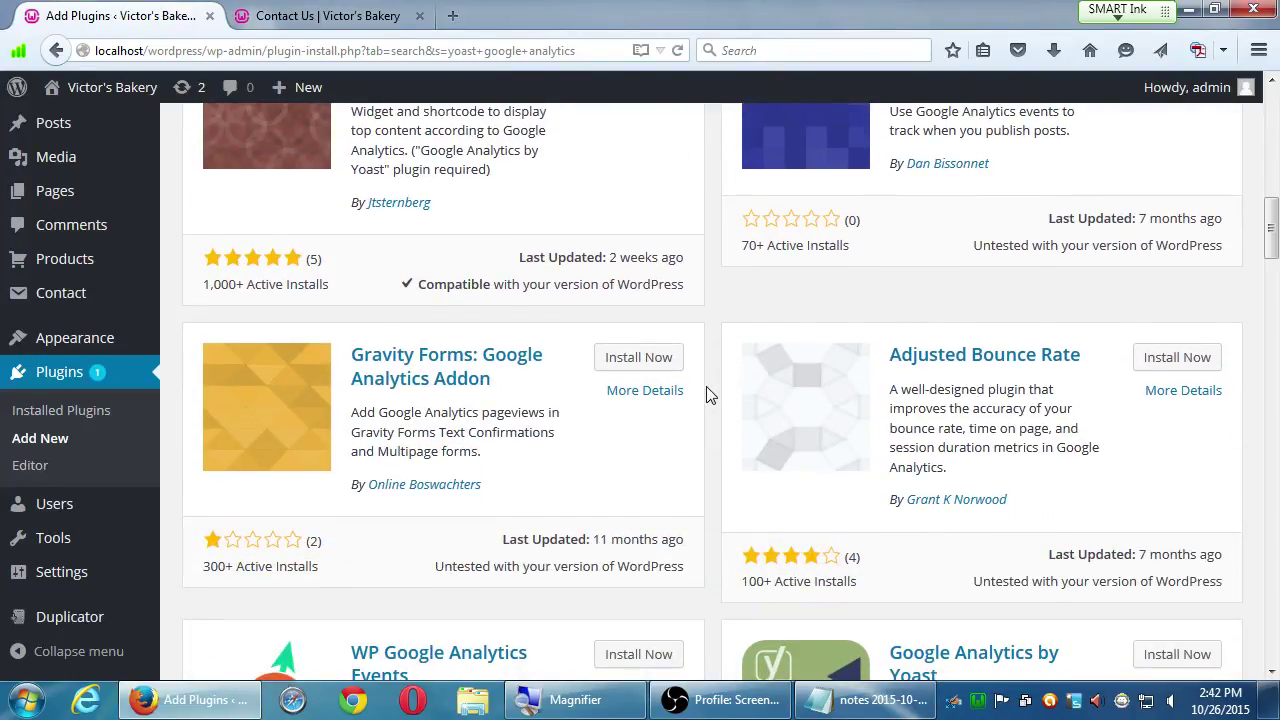
{"action": "scroll", "coordinate": [706, 394], "scroll_direction": "down", "scroll_amount": 3}
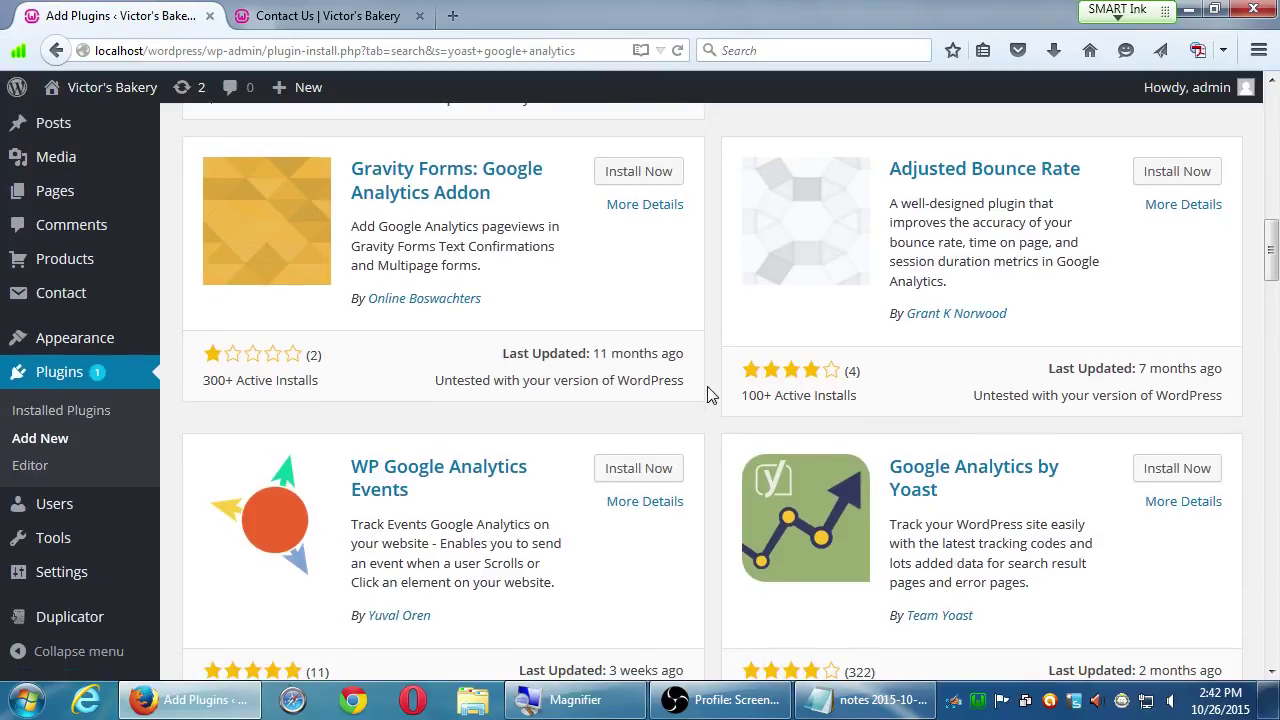
{"action": "scroll", "coordinate": [720, 394], "scroll_direction": "up", "scroll_amount": 12}
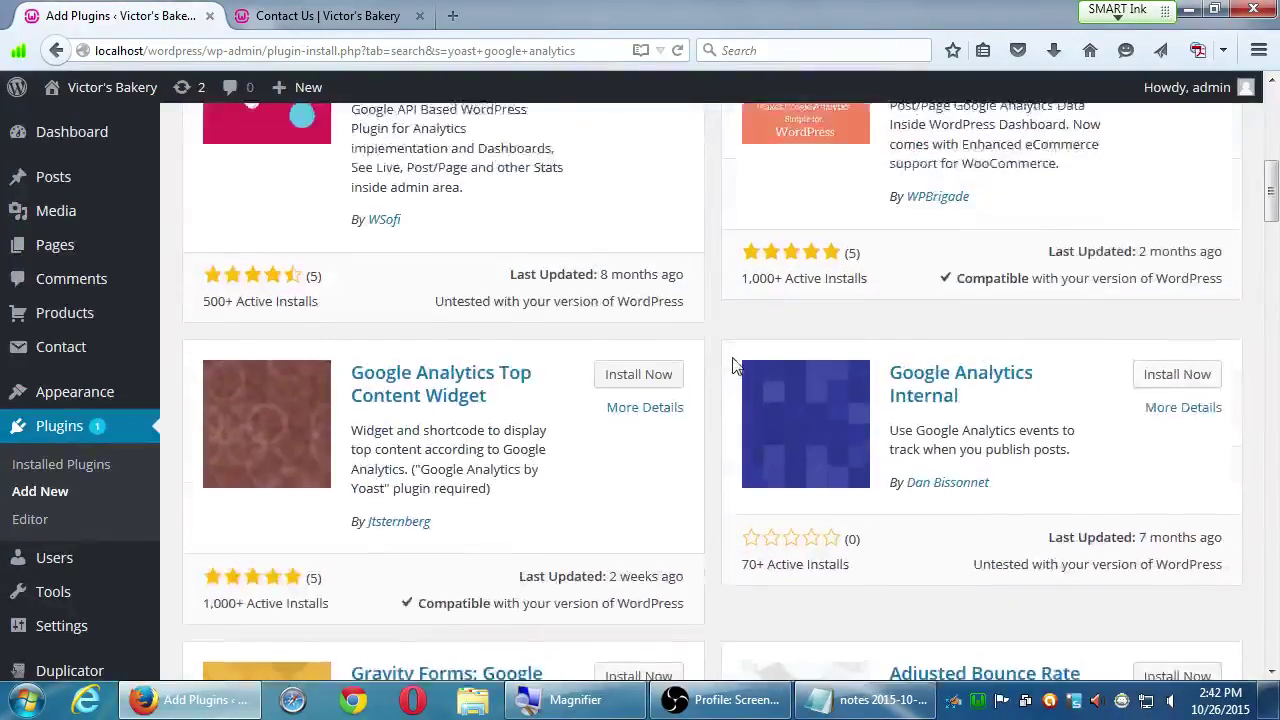
{"action": "scroll", "coordinate": [738, 360], "scroll_direction": "up", "scroll_amount": 7}
{"action": "scroll", "coordinate": [738, 352], "scroll_direction": "down", "scroll_amount": 9}
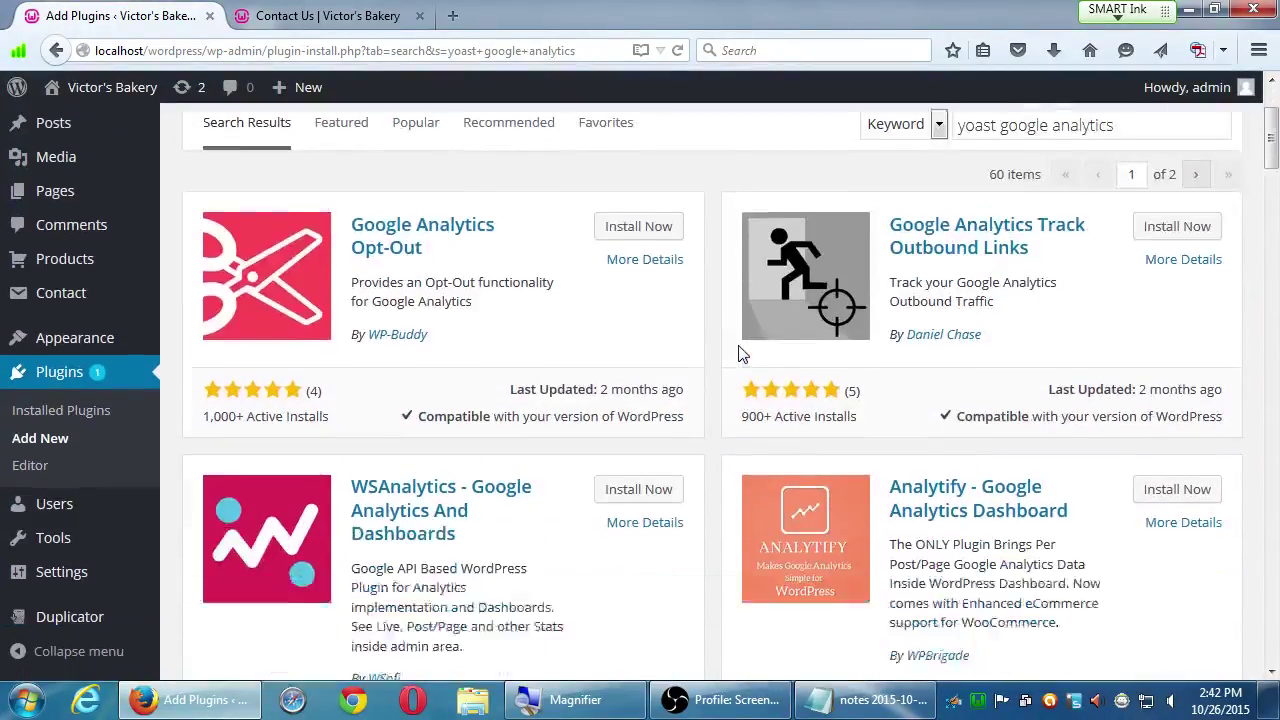
{"action": "scroll", "coordinate": [738, 355], "scroll_direction": "down", "scroll_amount": 10}
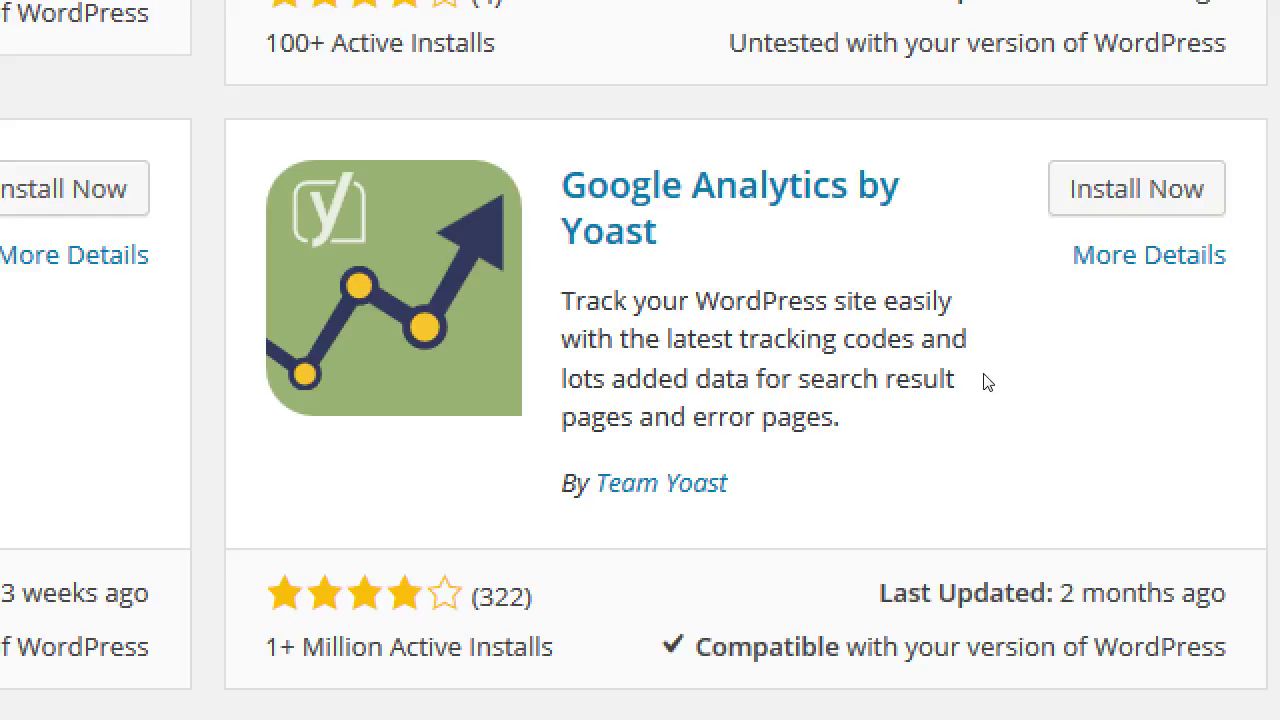
{"action": "left_click_drag", "start_coordinate": [985, 372], "coordinate": [890, 376]}
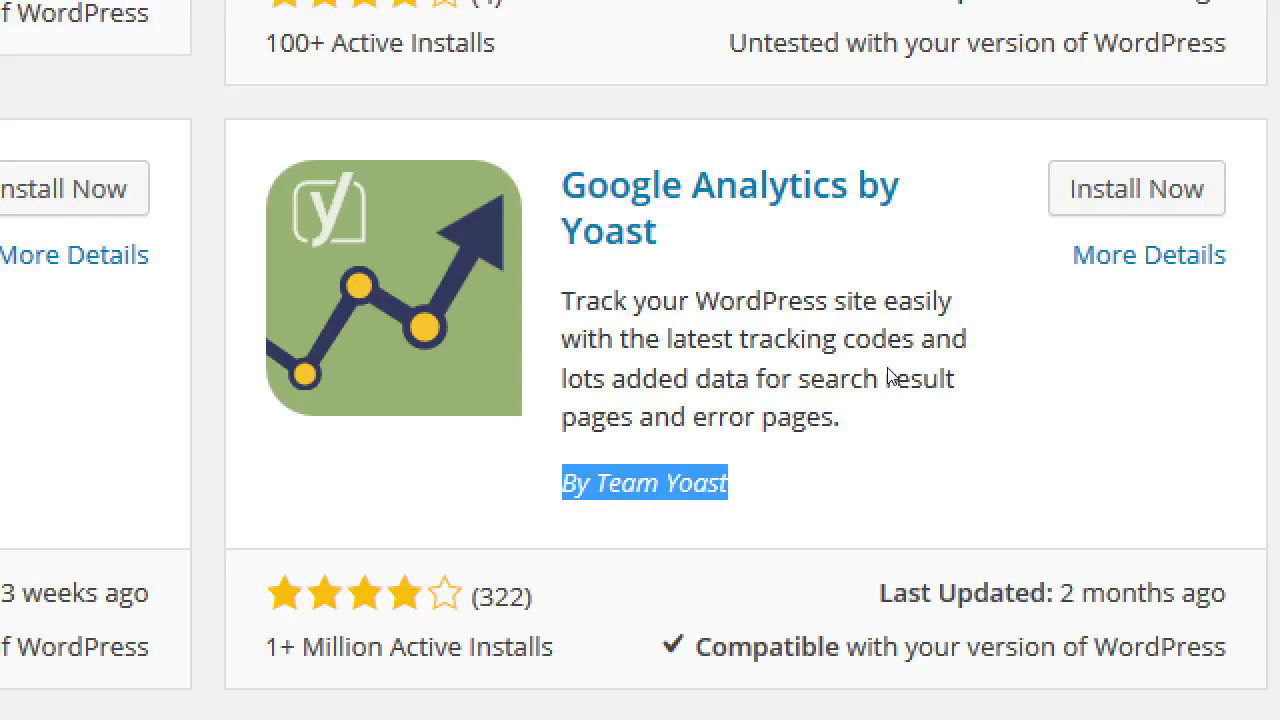
{"action": "left_click", "coordinate": [1000, 376]}
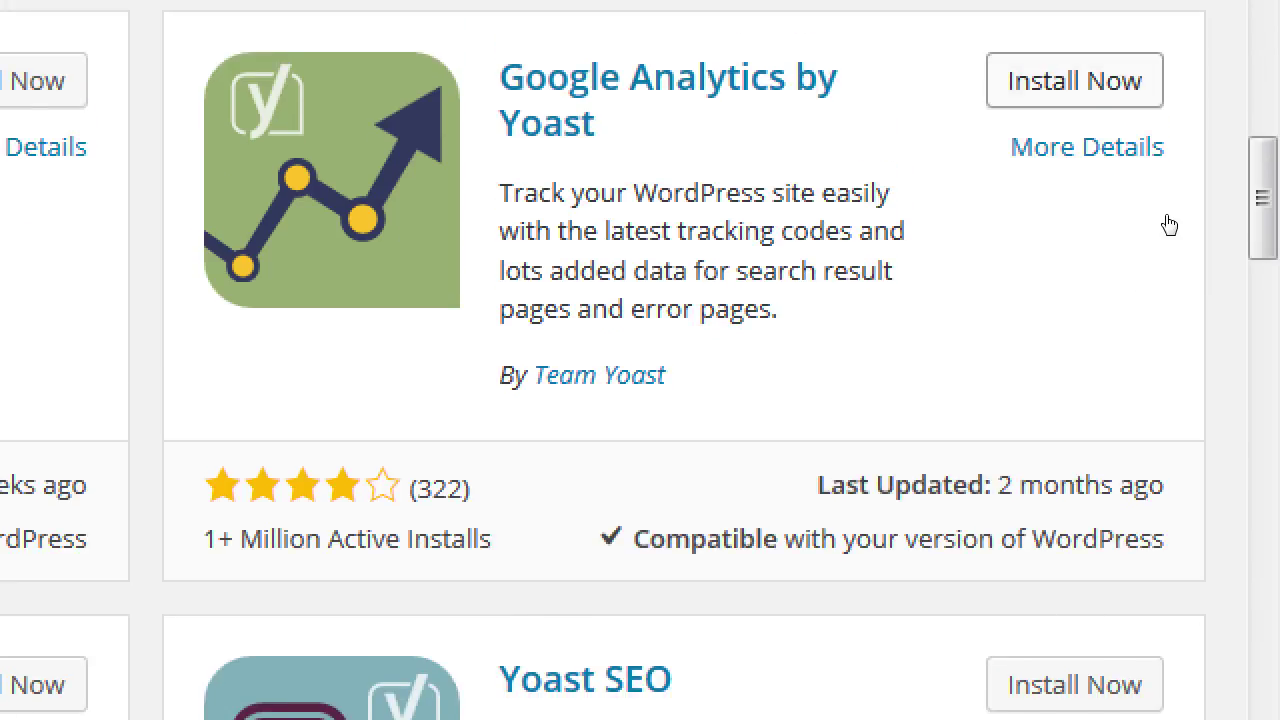
{"action": "key", "text": "Tab"}
- Install and activate Google Analytics by Yoast 5.4.6, then find it among the six installed plugins
{"action": "key", "text": "Return"}
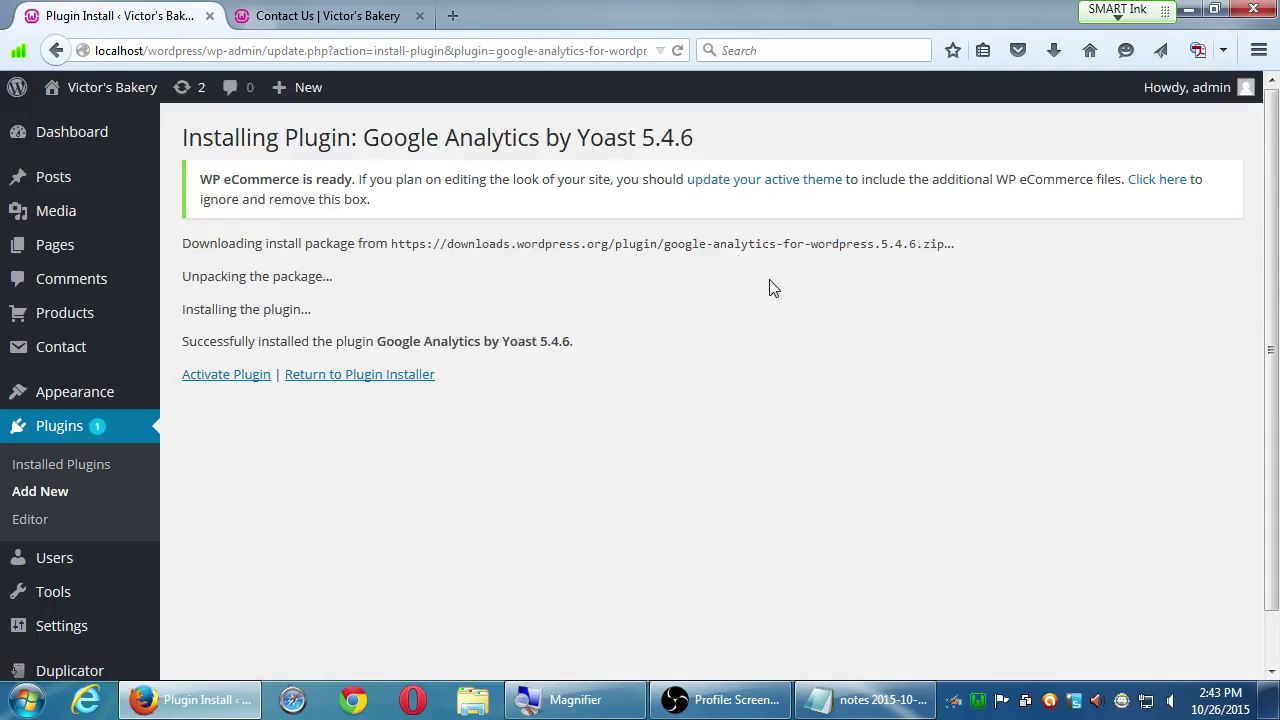
{"action": "left_click", "coordinate": [231, 380]}
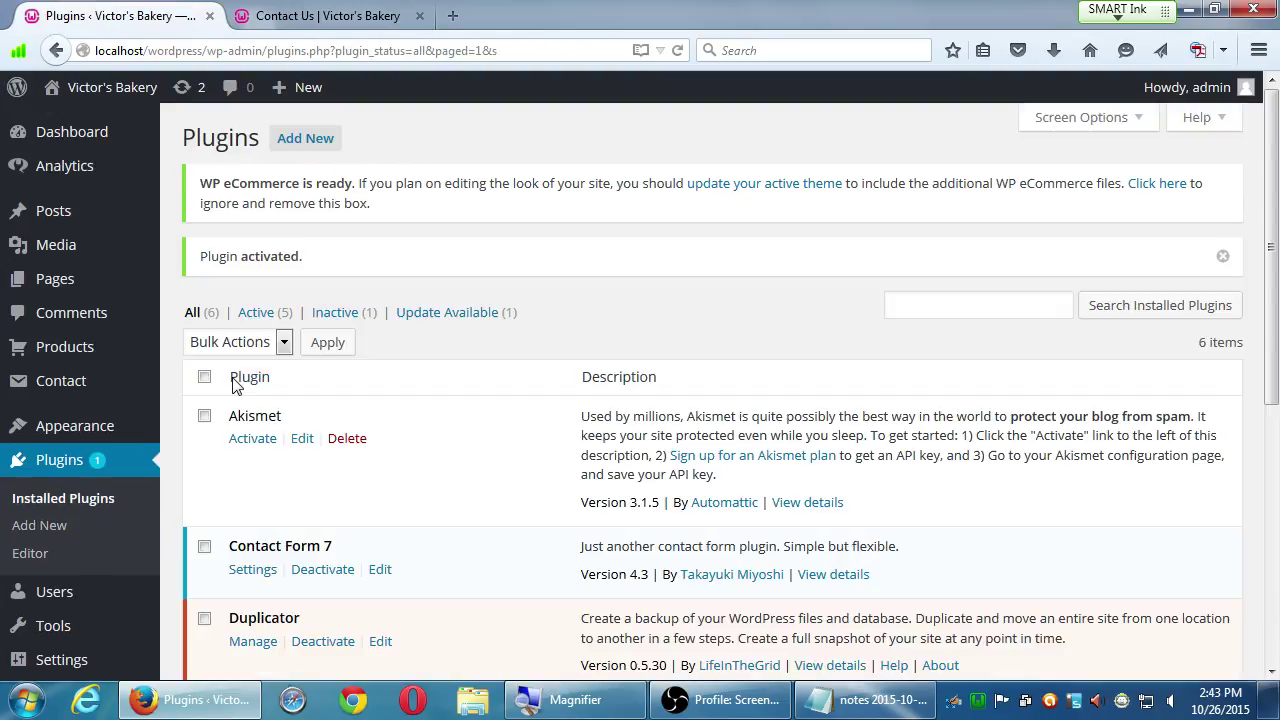
{"action": "scroll", "coordinate": [585, 340], "scroll_direction": "down", "scroll_amount": 3}
{"action": "scroll", "coordinate": [578, 342], "scroll_direction": "down", "scroll_amount": 3}
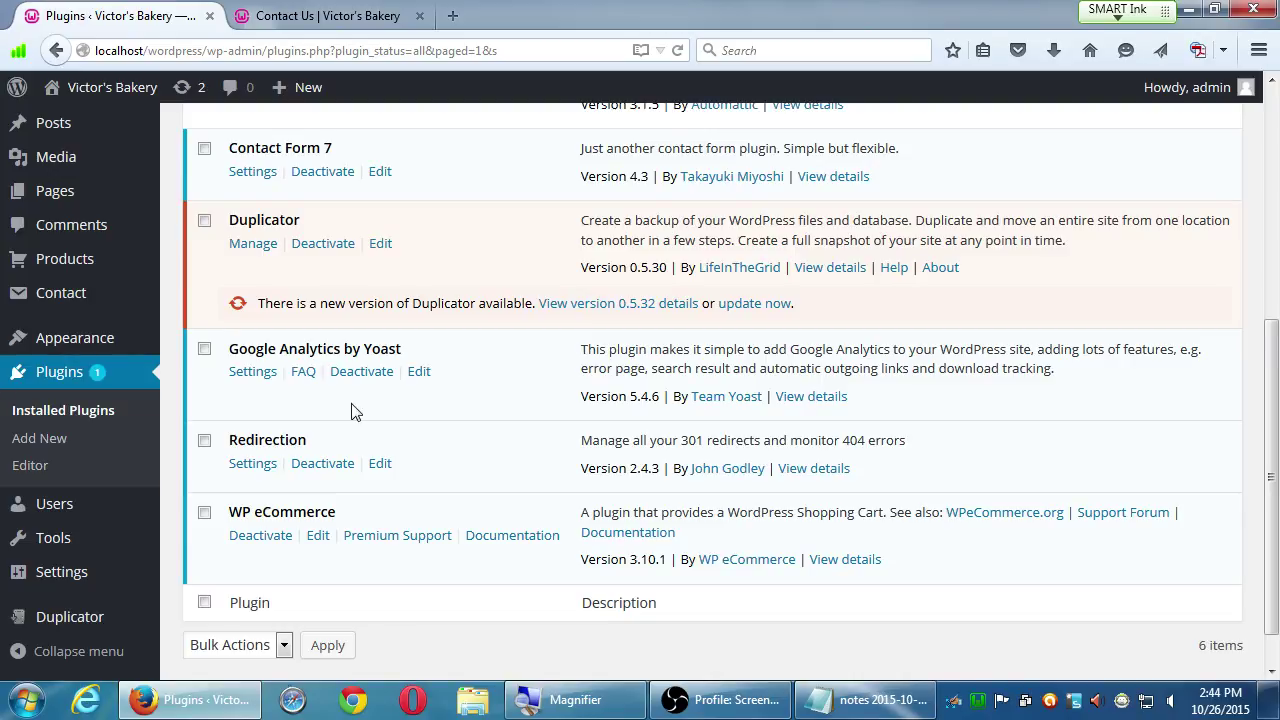
- Scroll back up the Plugins page toward the Analytics Settings entry in the sidebar
{"action": "scroll", "coordinate": [30, 395], "scroll_direction": "up", "scroll_amount": 5}
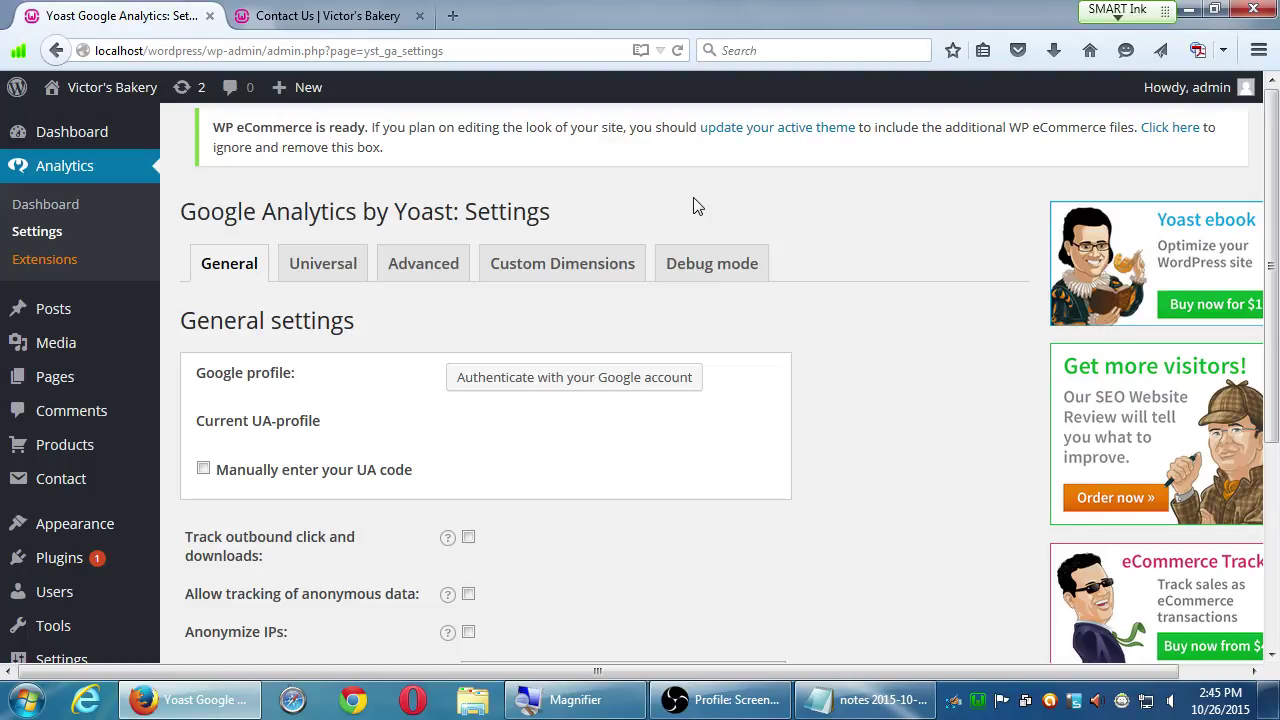
- Open the Google Analytics by Yoast Dashboard from the Analytics menu in the sidebar
{"action": "left_click", "coordinate": [40, 215]}
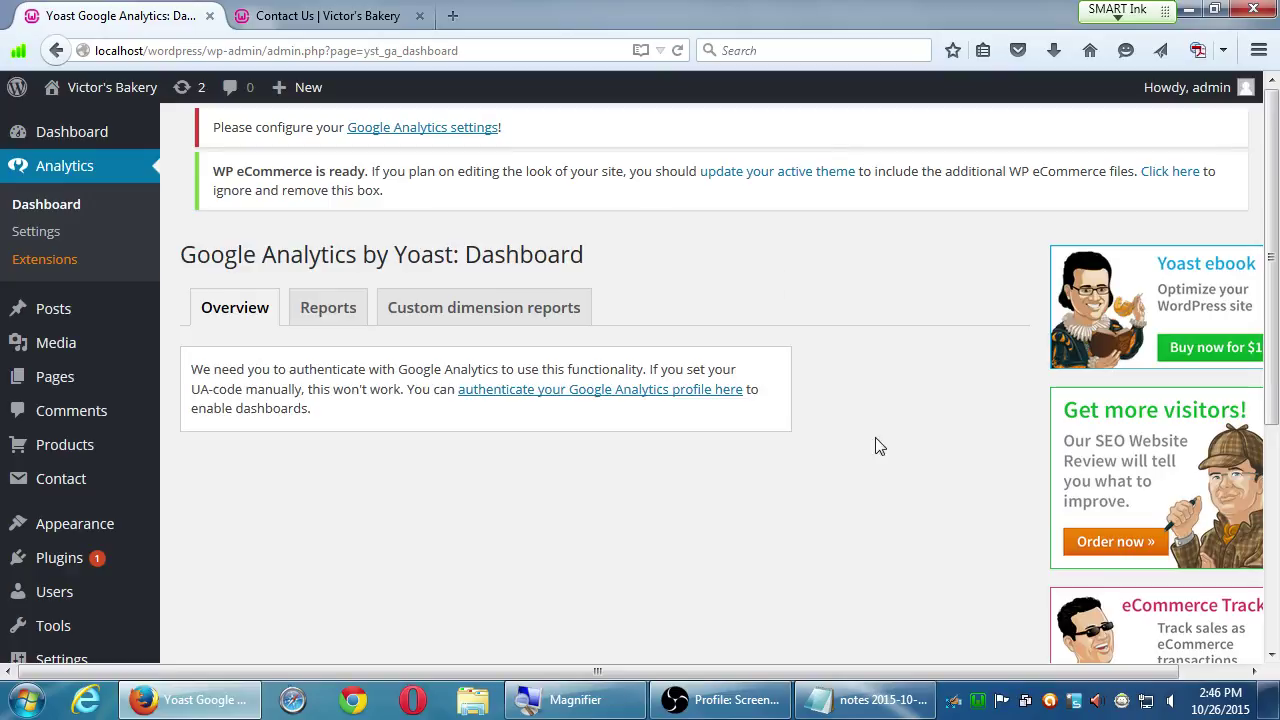
{"action": "left_click", "coordinate": [1213, 677]}
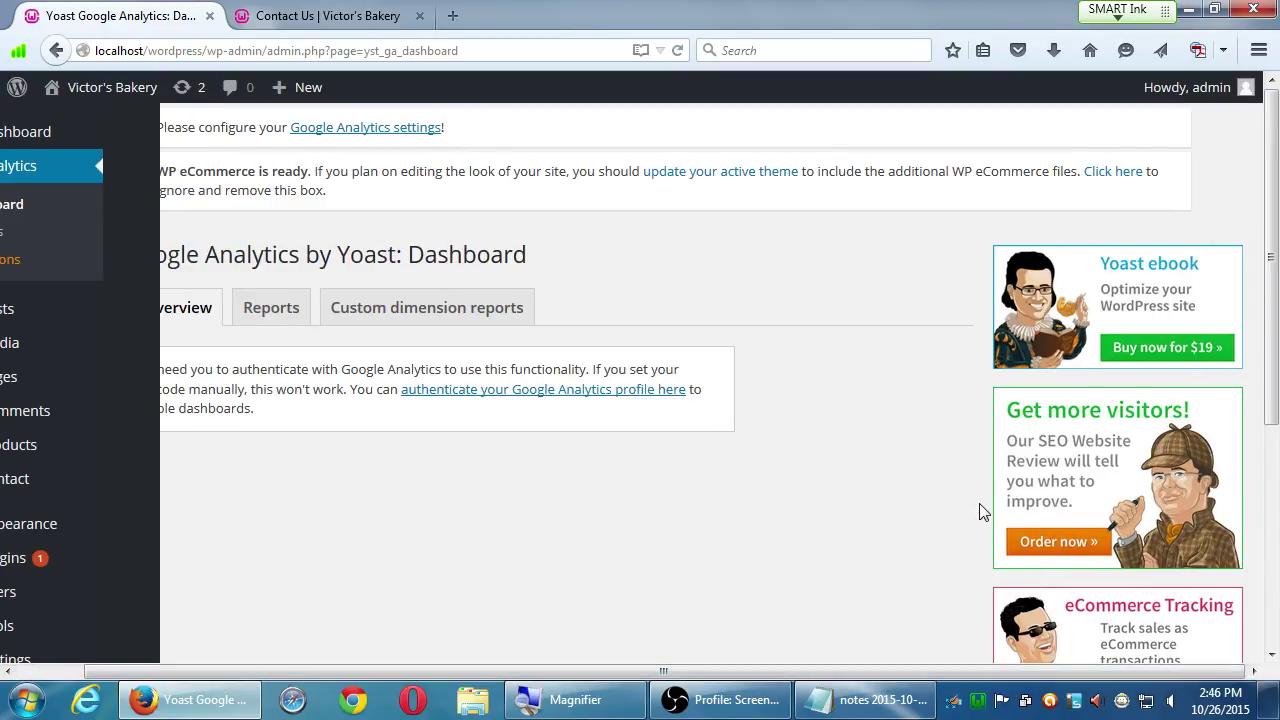
{"action": "scroll", "coordinate": [926, 503], "scroll_direction": "down", "scroll_amount": 2}
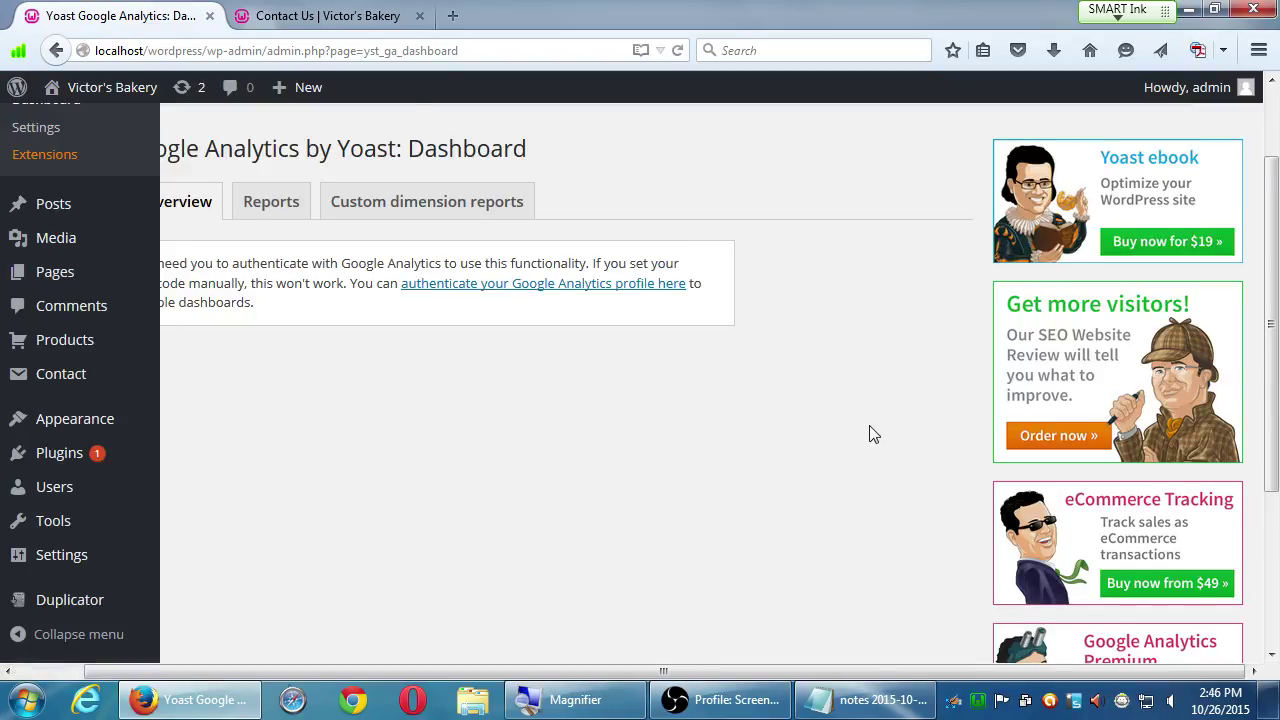
{"action": "scroll", "coordinate": [870, 432], "scroll_direction": "down", "scroll_amount": 3}
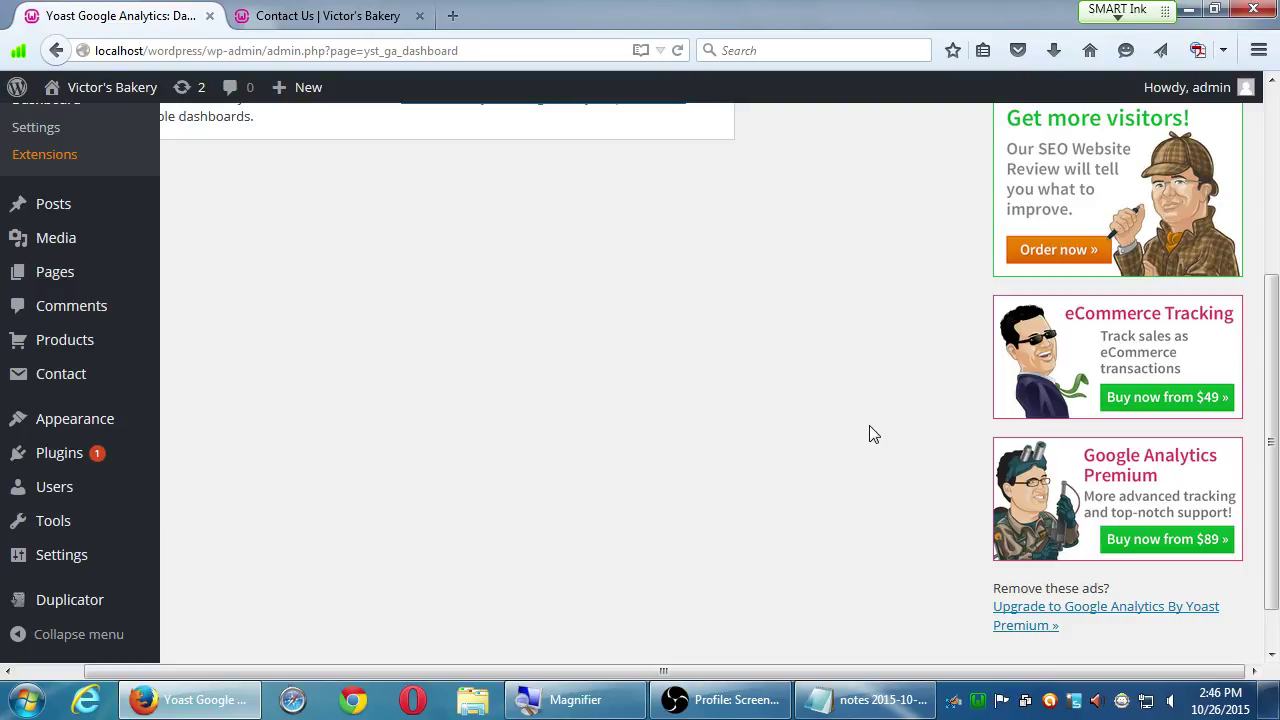
{"action": "scroll", "coordinate": [869, 434], "scroll_direction": "down", "scroll_amount": 1}
{"action": "scroll", "coordinate": [869, 434], "scroll_direction": "up", "scroll_amount": 1}
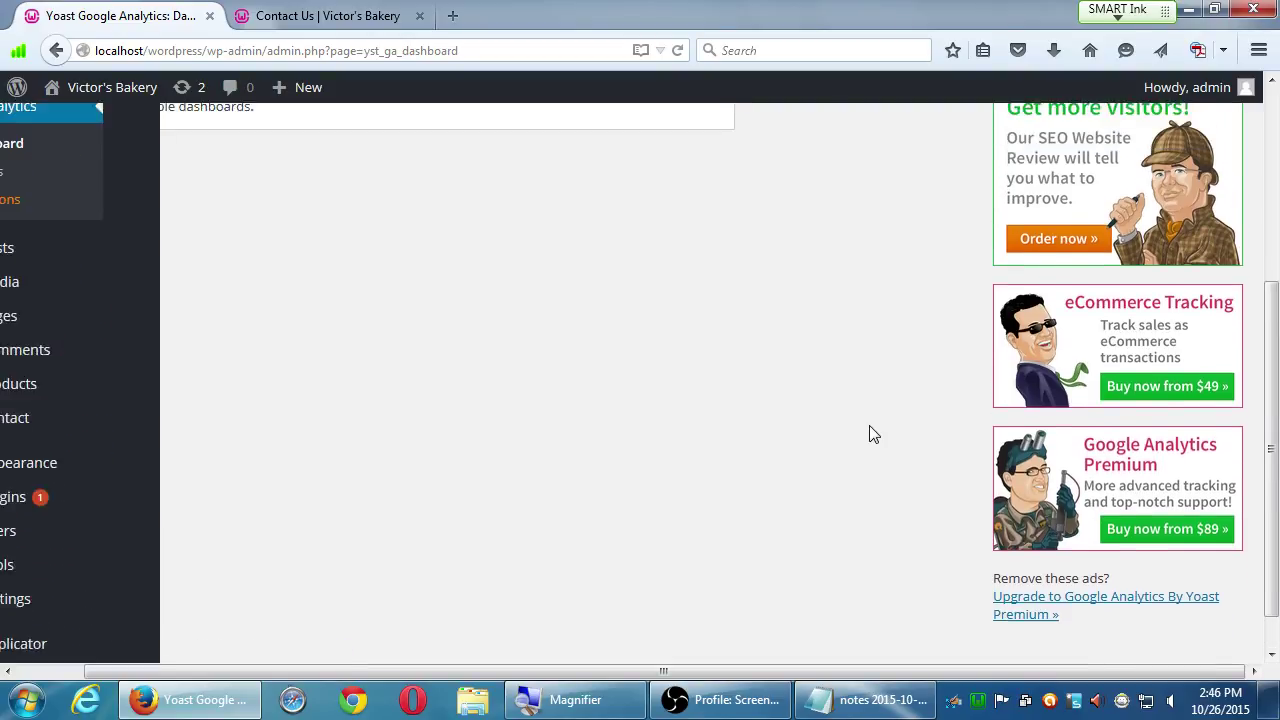
{"action": "scroll", "coordinate": [869, 434], "scroll_direction": "up", "scroll_amount": 5}
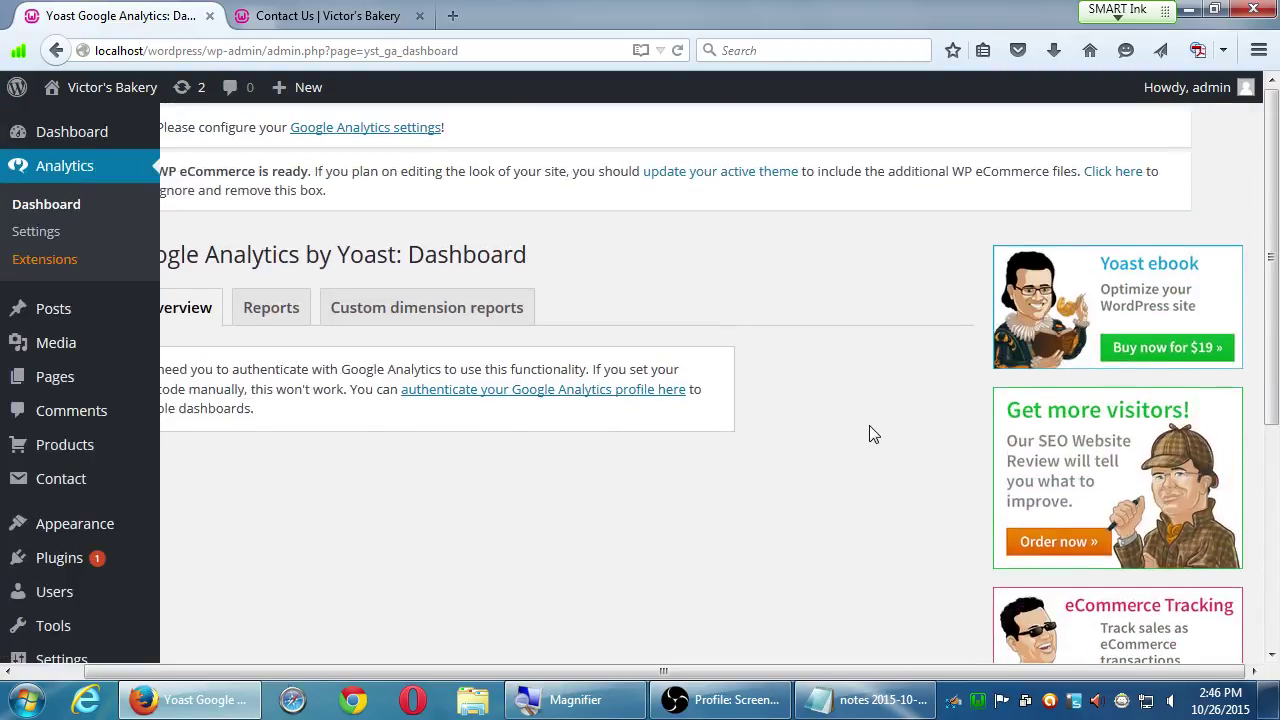
{"action": "middle_click", "coordinate": [700, 545]}
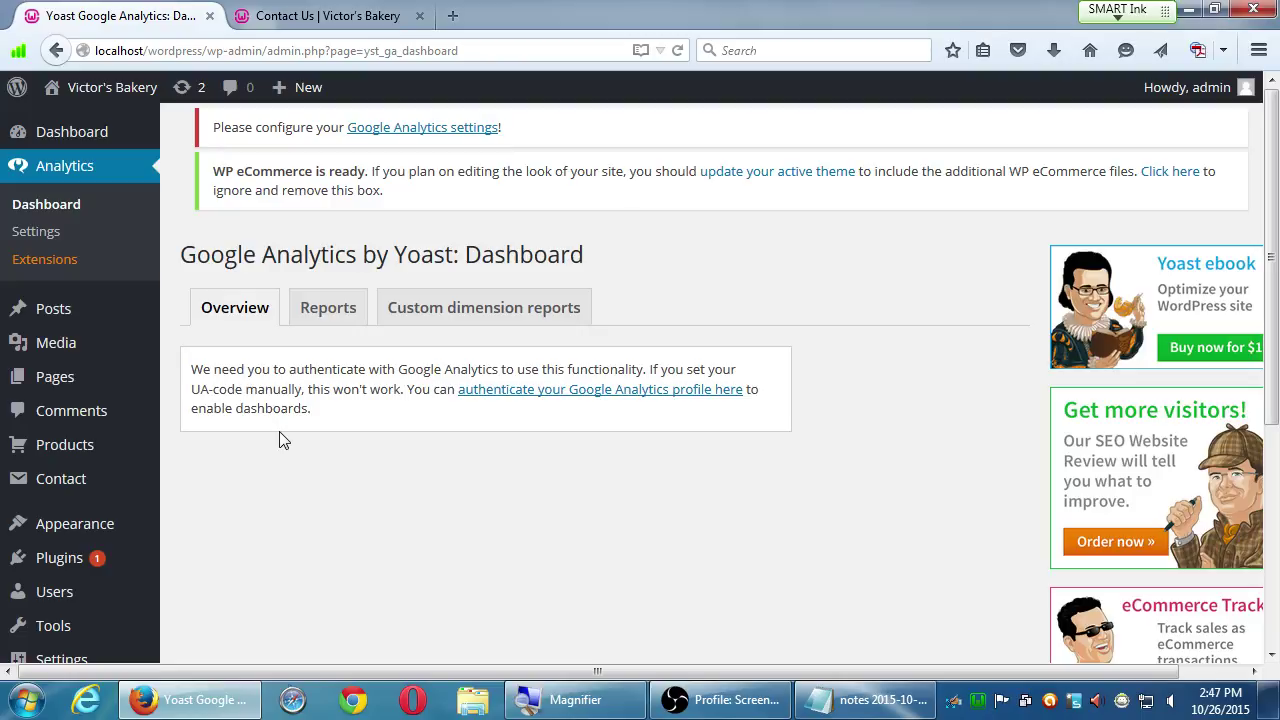
{"action": "mouse_move", "coordinate": [114, 557]}
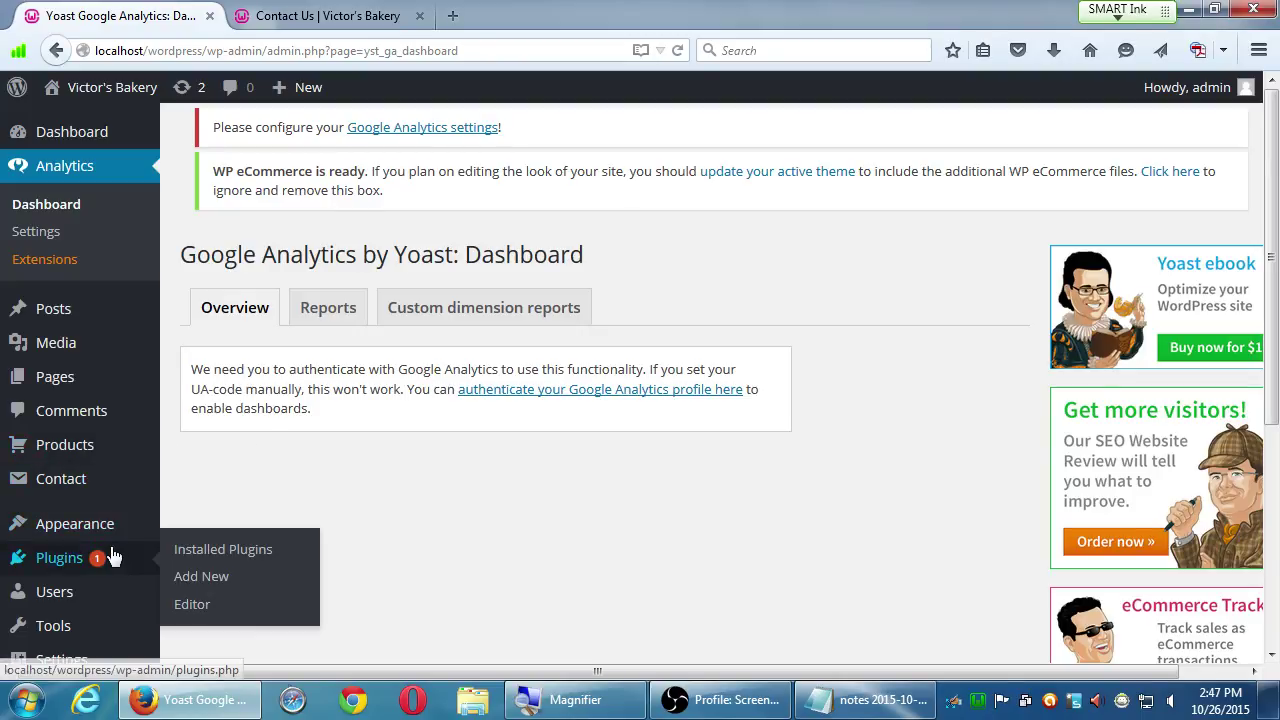
- Search the plugin directory for 'yoast seo' from Plugins > Add New
{"action": "left_click", "coordinate": [208, 586]}
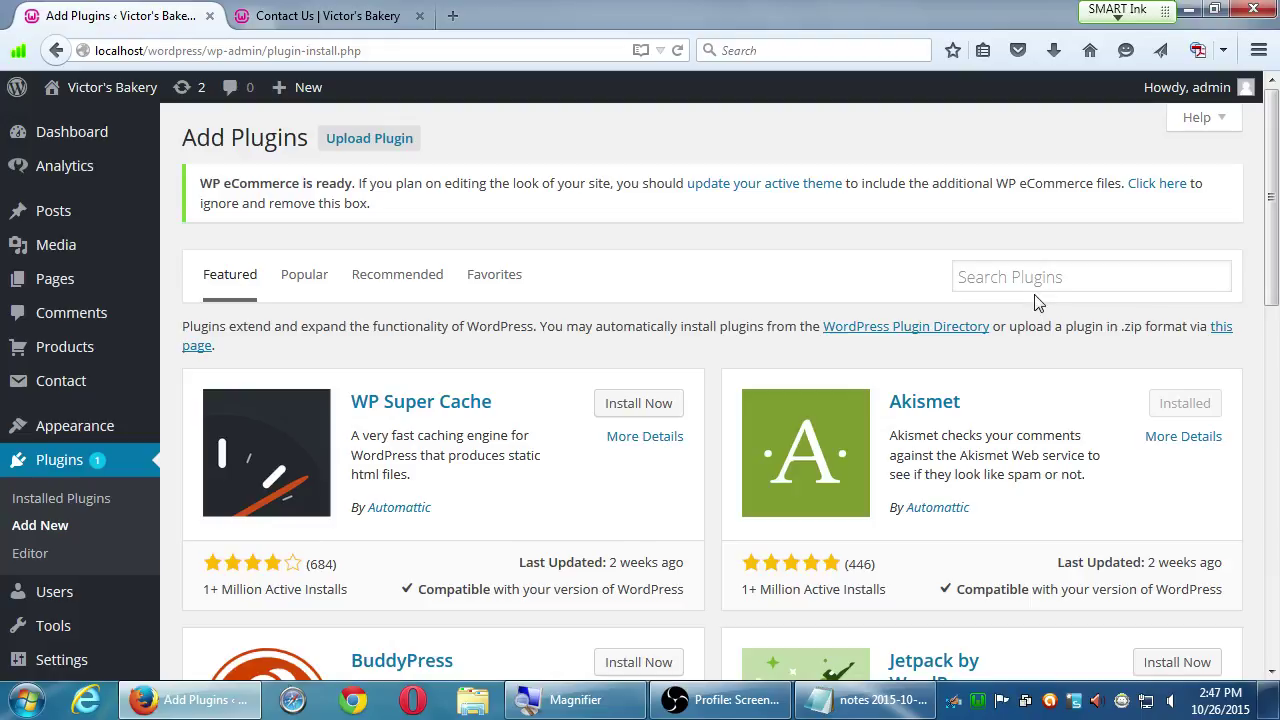
{"action": "left_click", "coordinate": [1034, 281]}
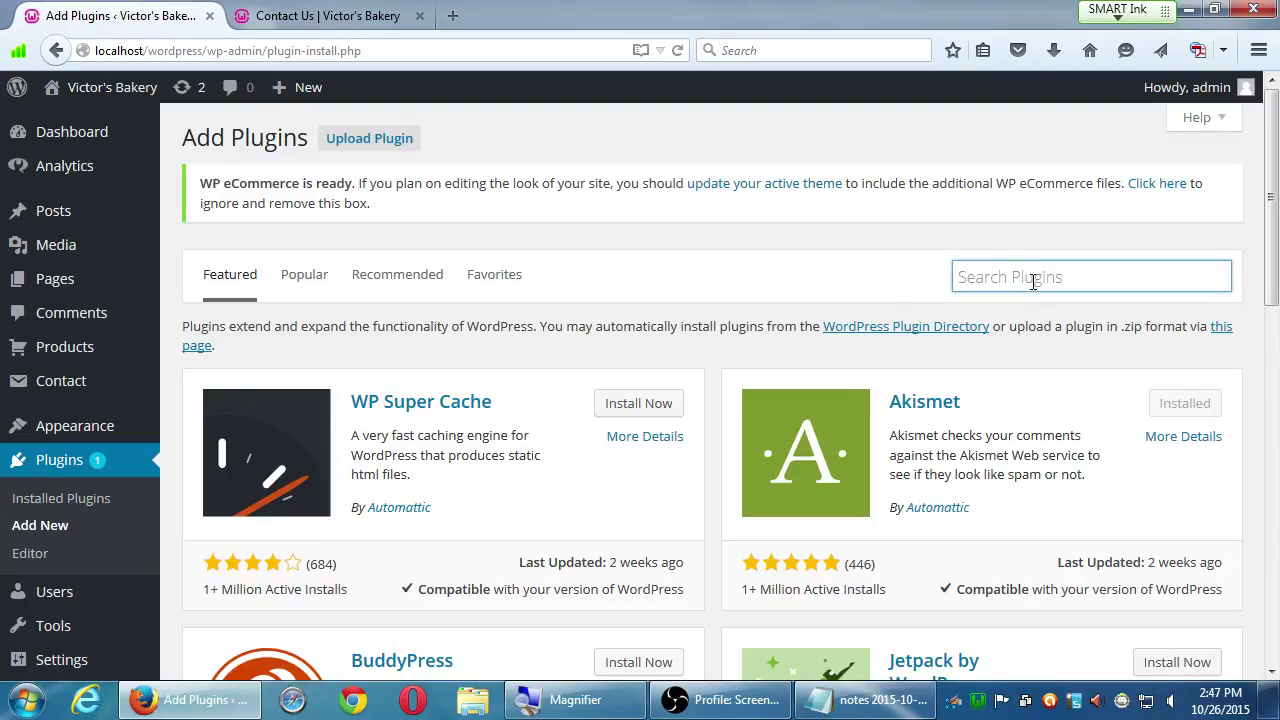
{"action": "type", "text": "yoast seo"}
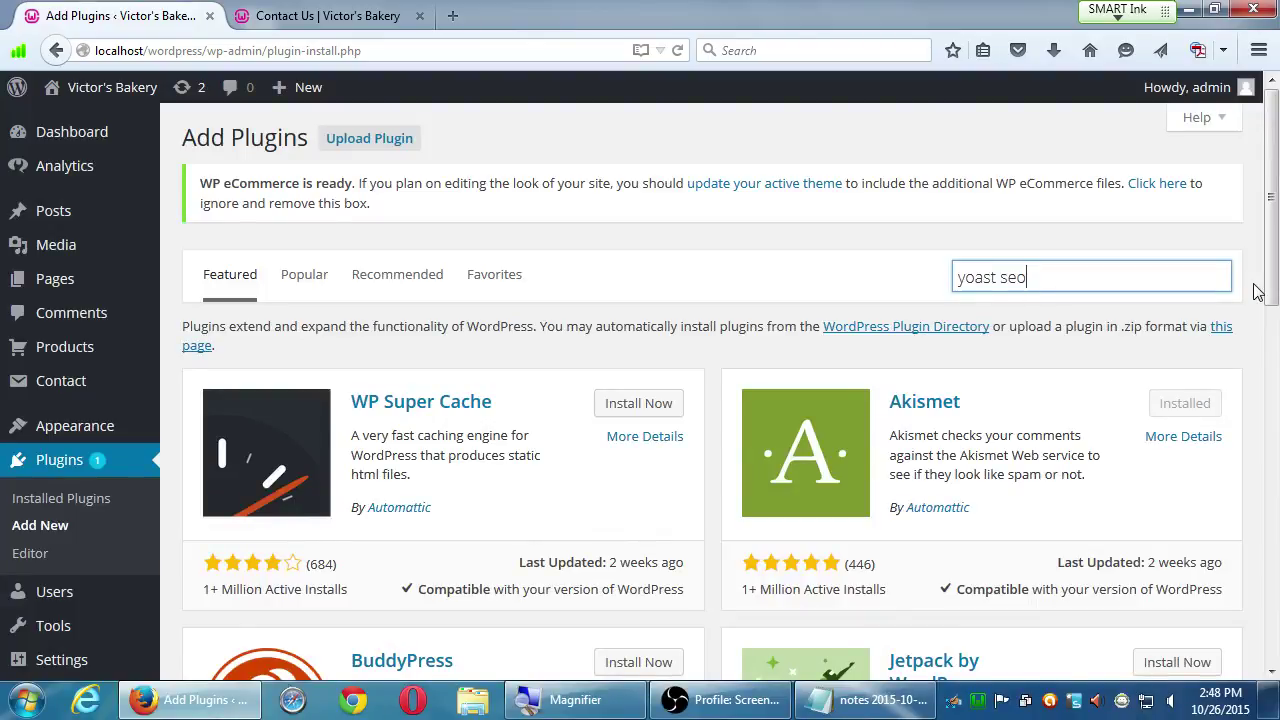
{"action": "key", "text": "Return"}
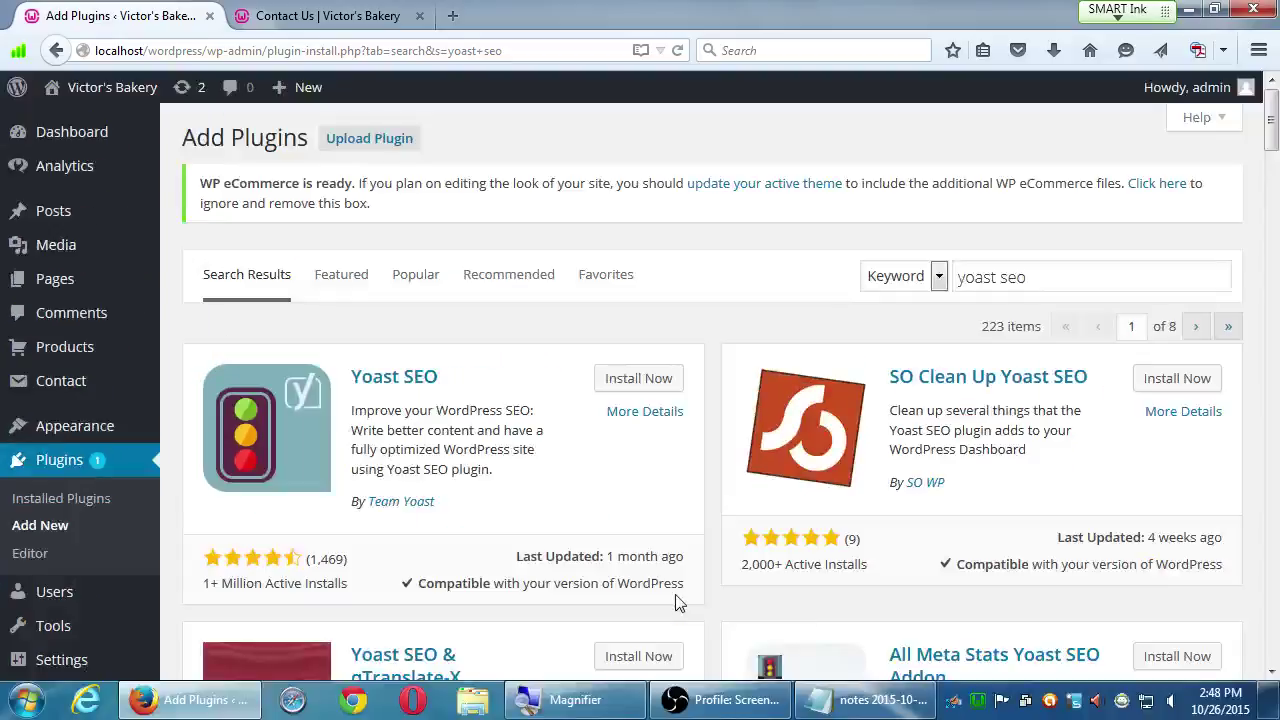
- Install the Yoast SEO 2.3.5 plugin by Team Yoast from the search results
{"action": "scroll", "coordinate": [705, 498], "scroll_direction": "down", "scroll_amount": 1}
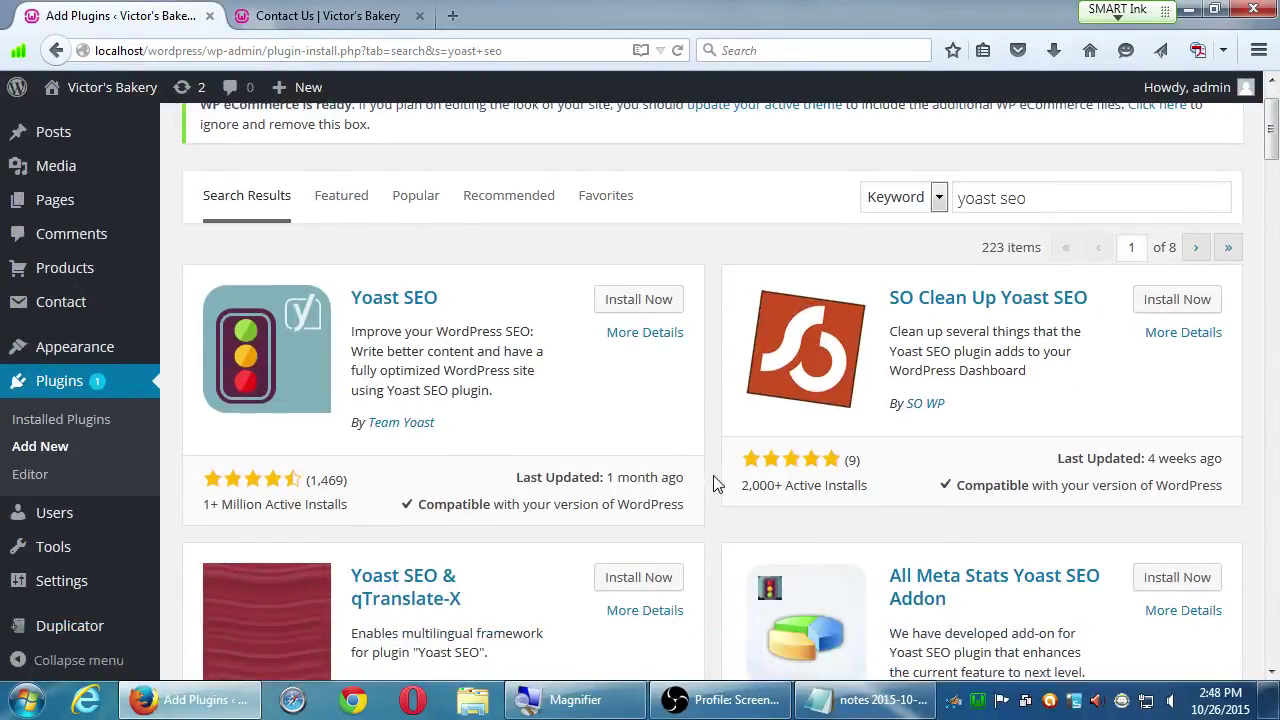
{"action": "scroll", "coordinate": [728, 470], "scroll_direction": "up", "scroll_amount": 1}
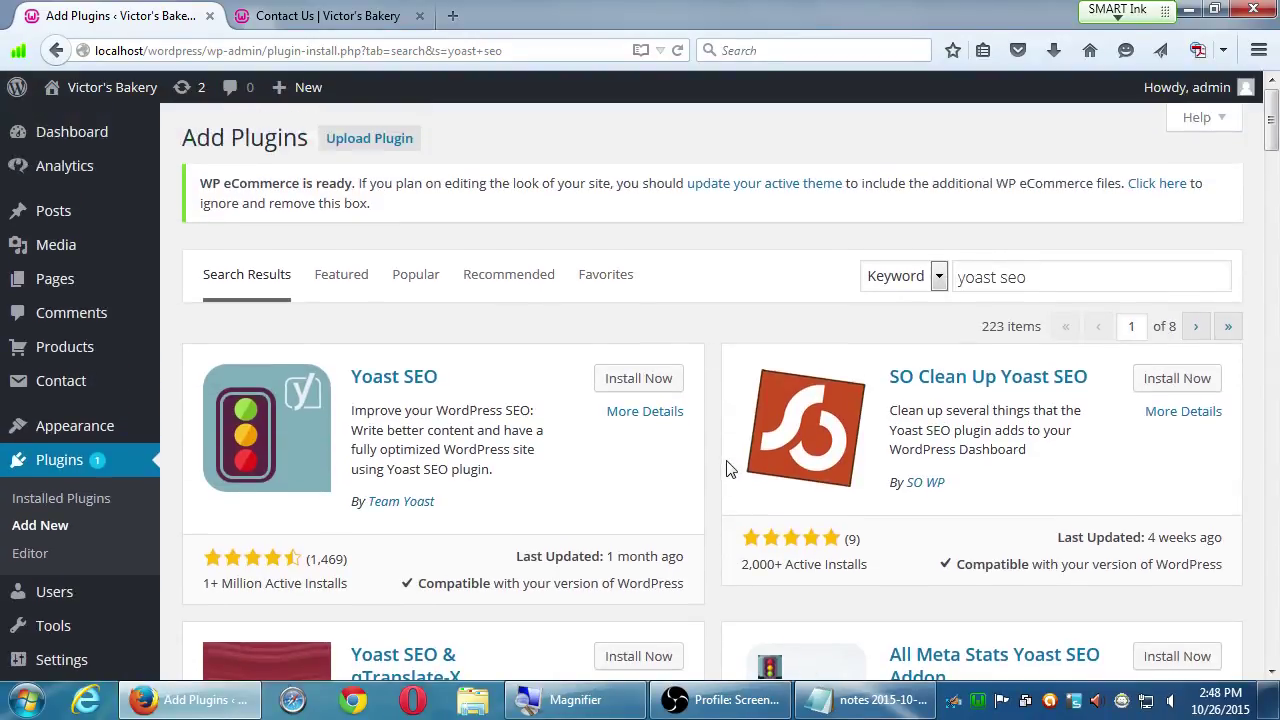
{"action": "left_click", "coordinate": [638, 378]}
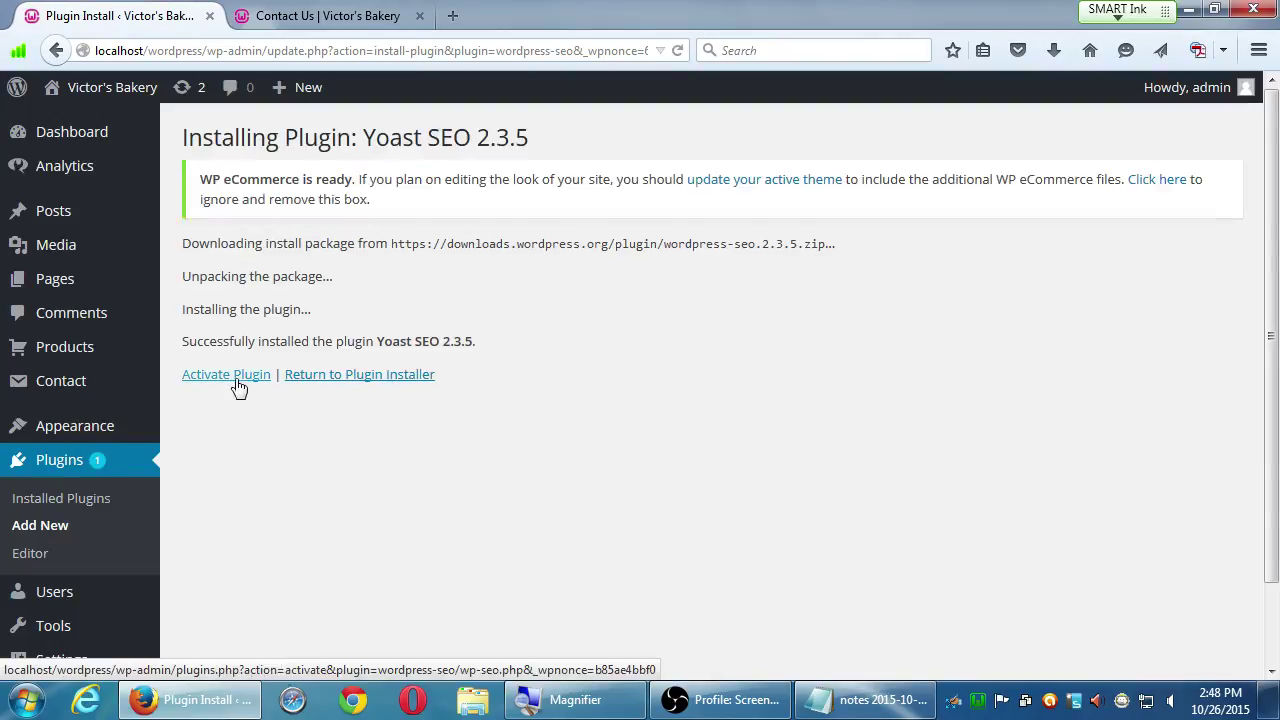
- Activate Yoast SEO from the Installing Plugin page
{"action": "left_click", "coordinate": [236, 385]}
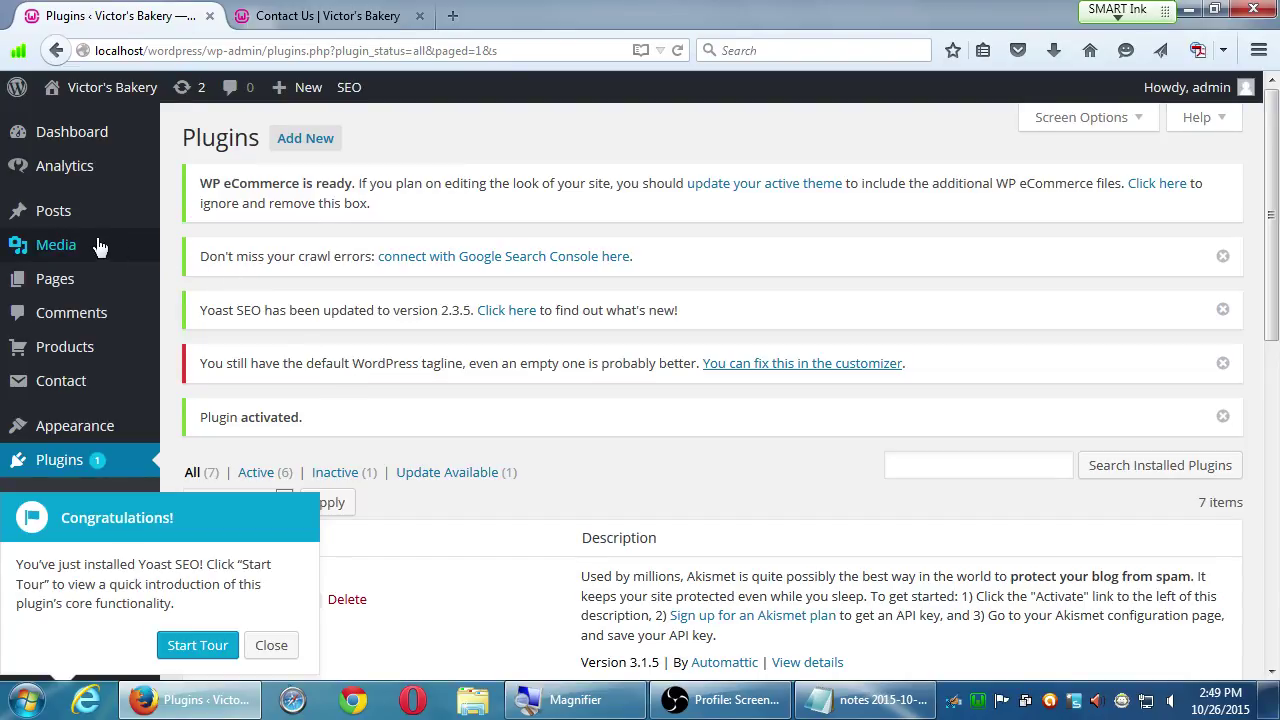
- Open the Posts list, close the Yoast SEO Congratulations popup, and locate the Key Lime Pie post
{"action": "mouse_move", "coordinate": [78, 226]}
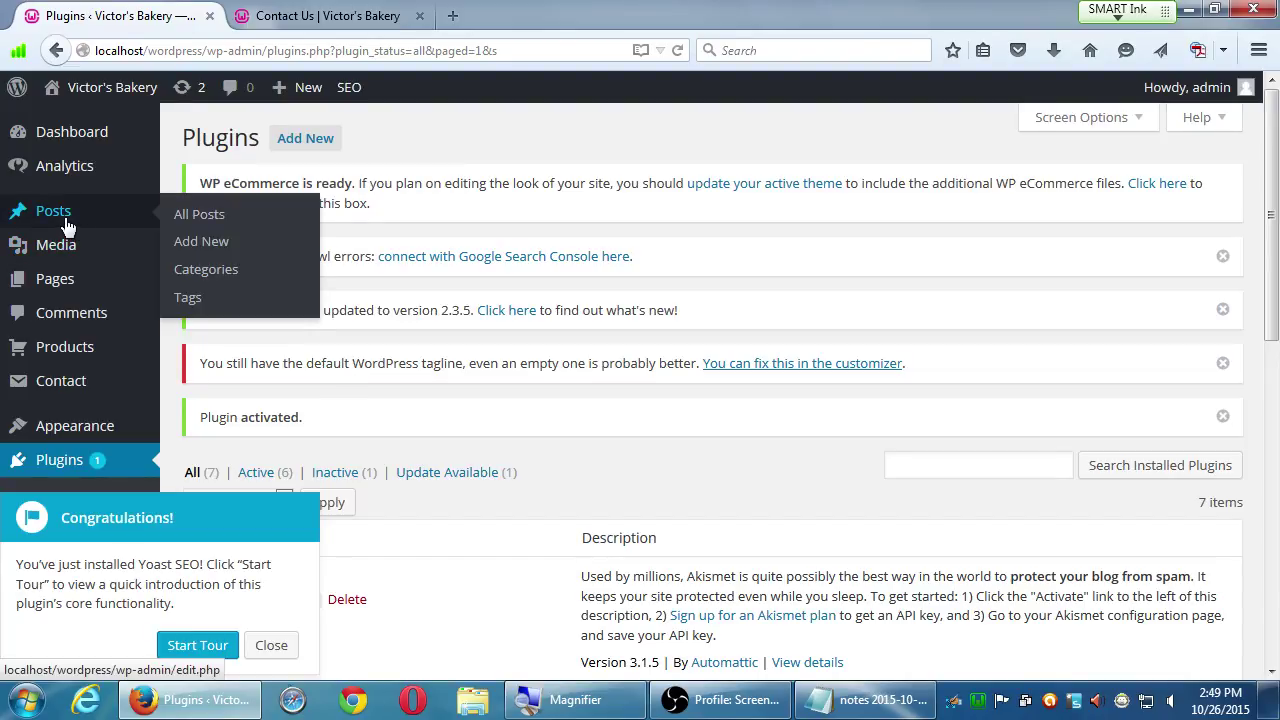
{"action": "left_click", "coordinate": [66, 226]}
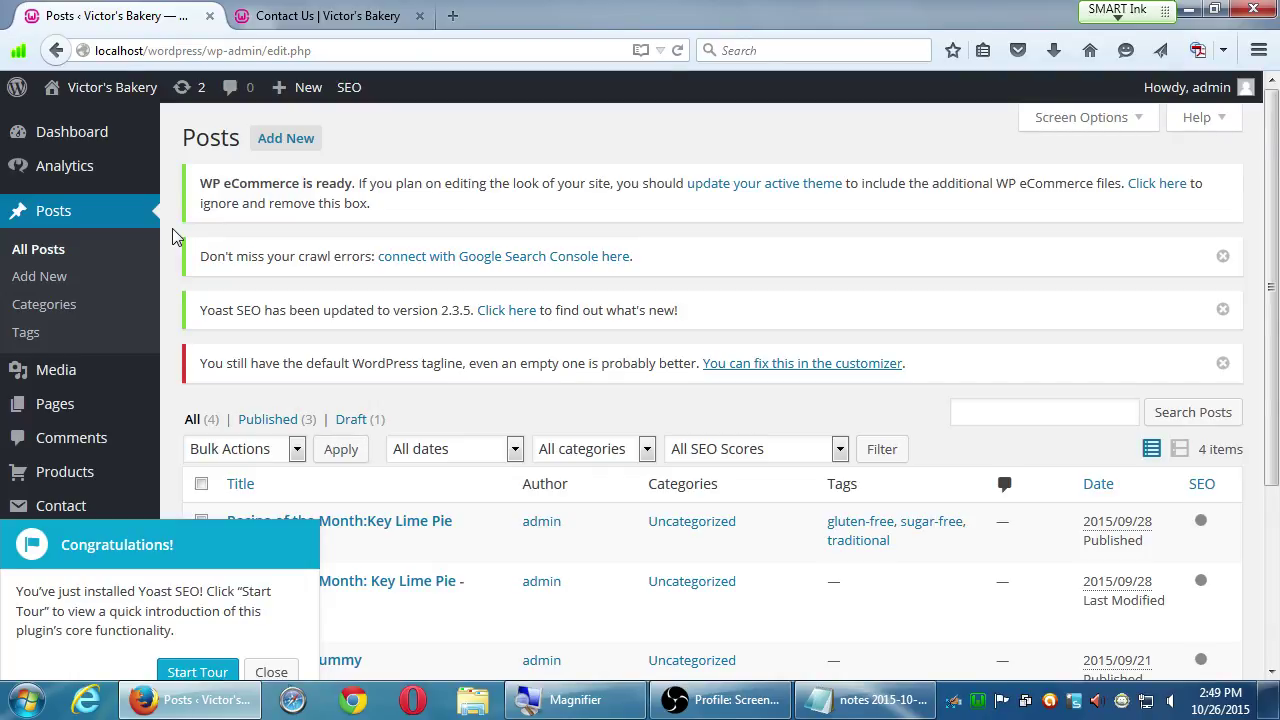
{"action": "scroll", "coordinate": [172, 237], "scroll_direction": "down", "scroll_amount": 2}
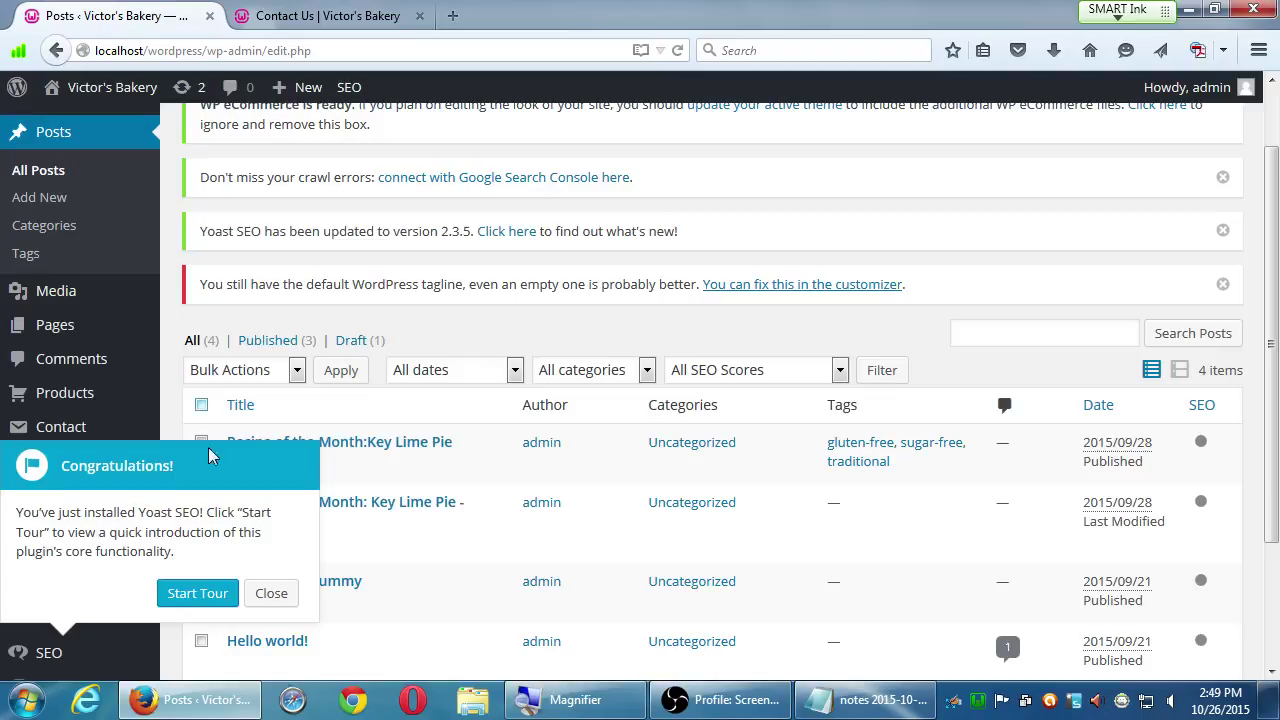
{"action": "left_click", "coordinate": [270, 593]}
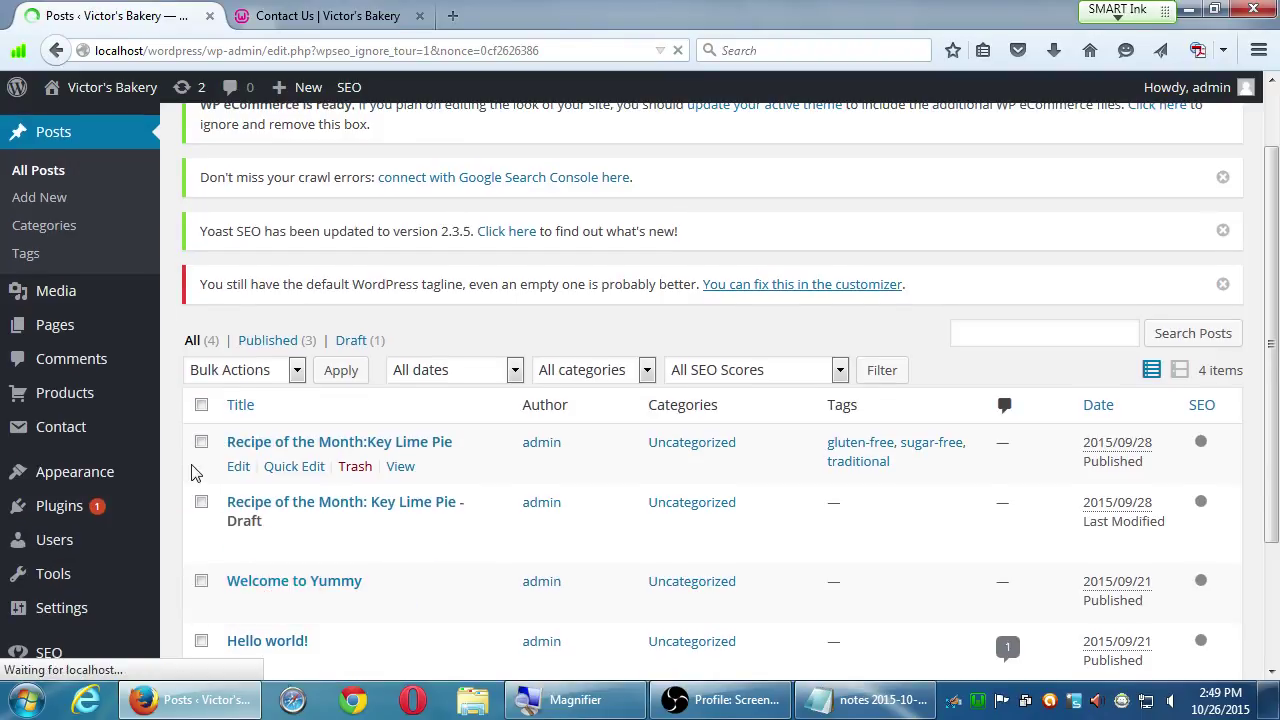
{"action": "scroll", "coordinate": [188, 458], "scroll_direction": "down", "scroll_amount": 1}
{"action": "scroll", "coordinate": [186, 460], "scroll_direction": "up", "scroll_amount": 1}
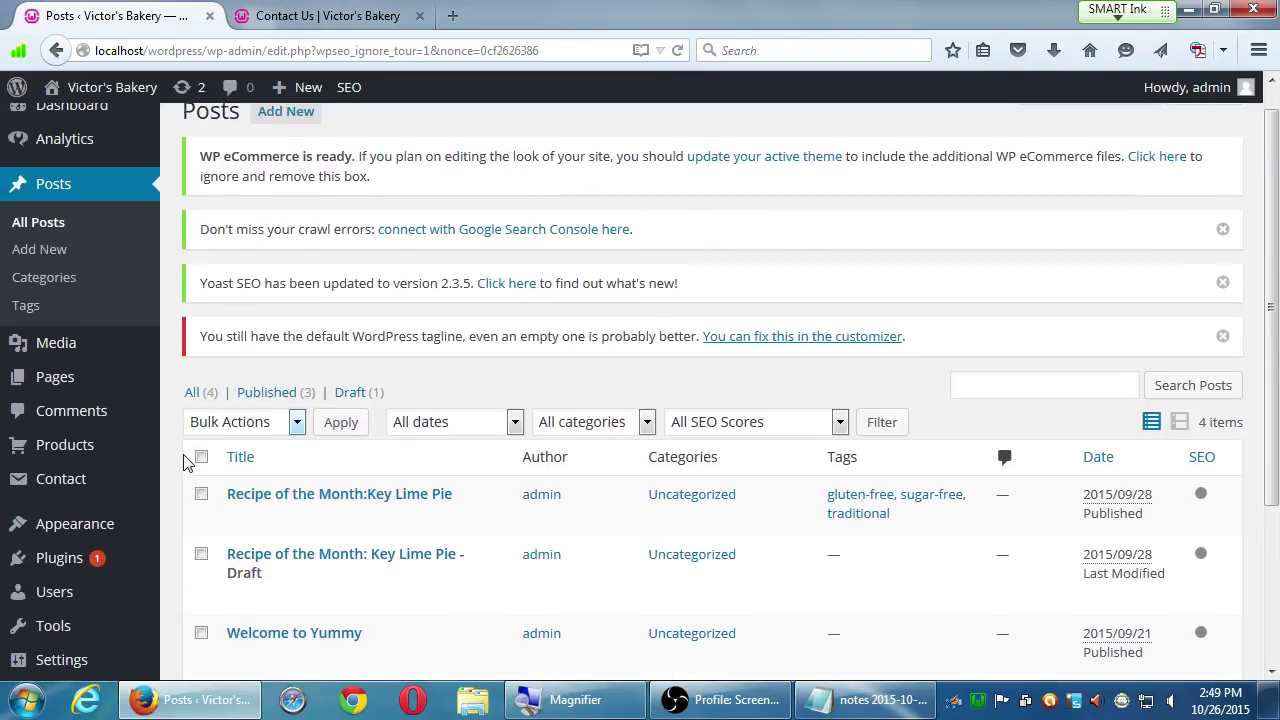
{"action": "scroll", "coordinate": [183, 460], "scroll_direction": "down", "scroll_amount": 3}
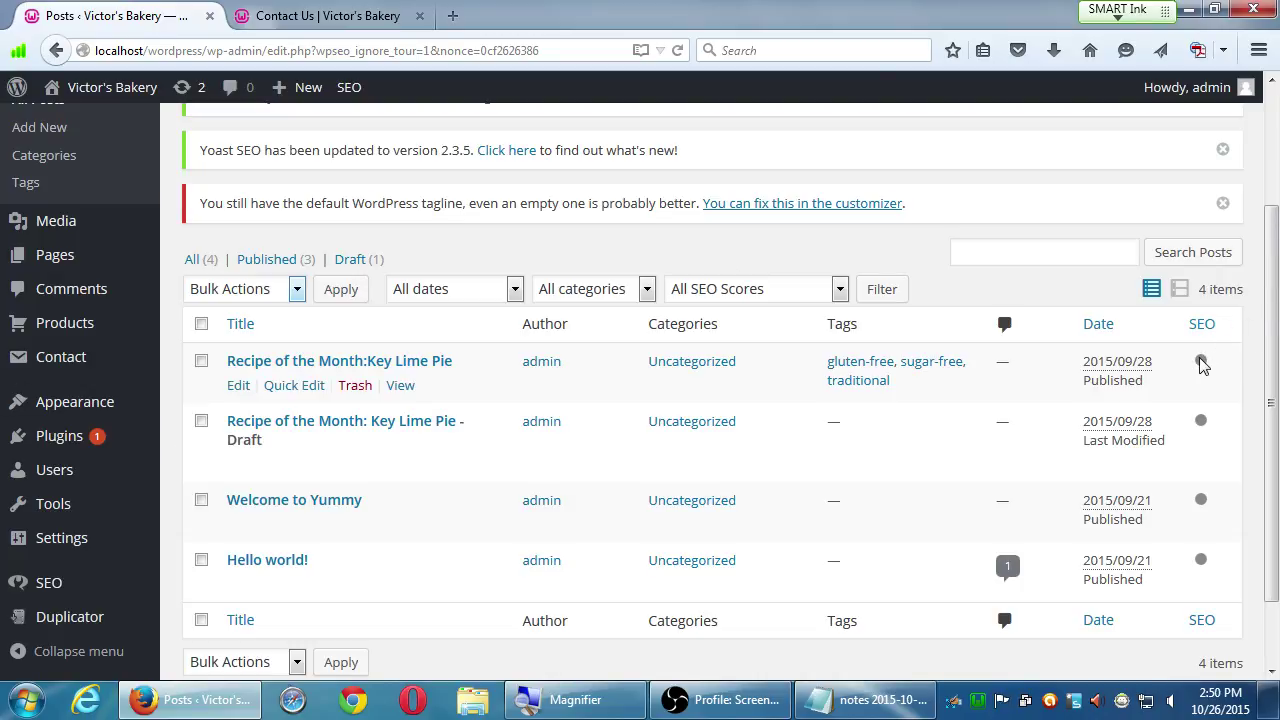
{"action": "mouse_move", "coordinate": [1202, 366]}
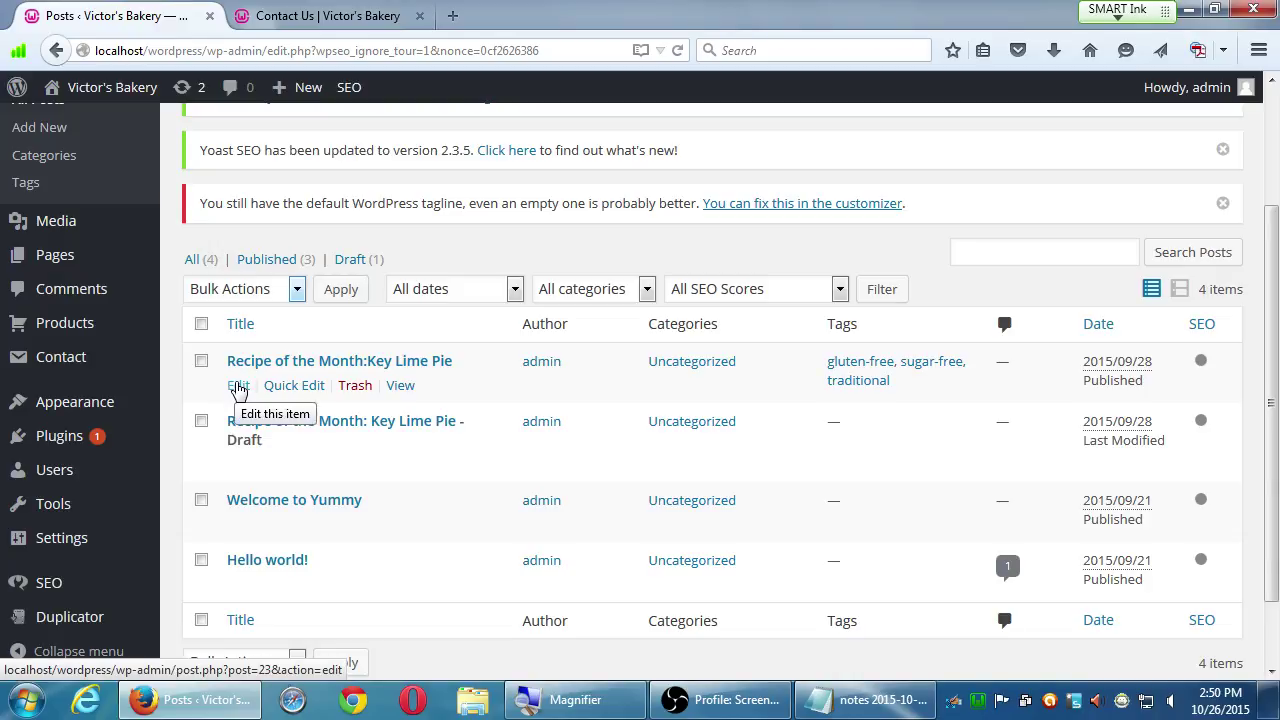
- Open Recipe of the Month:Key Lime Pie for editing and look over its Yoast SEO box
{"action": "left_click", "coordinate": [238, 387]}
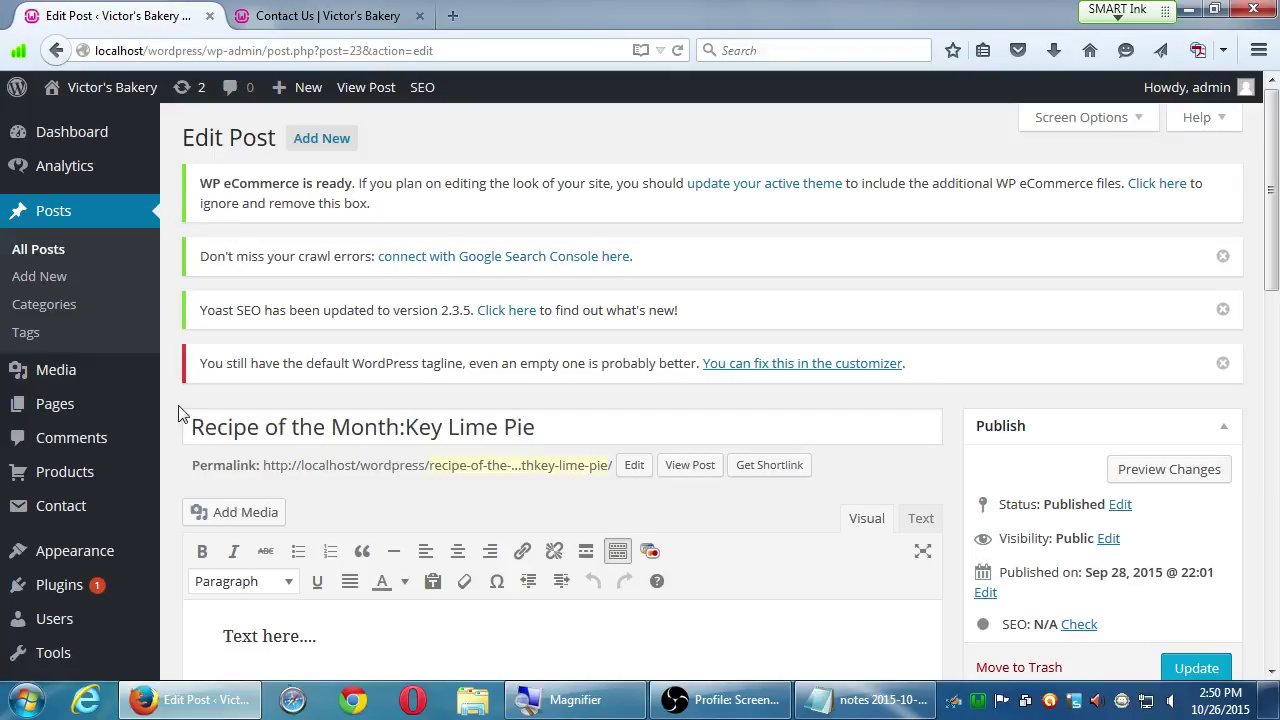
{"action": "scroll", "coordinate": [176, 420], "scroll_direction": "down", "scroll_amount": 7}
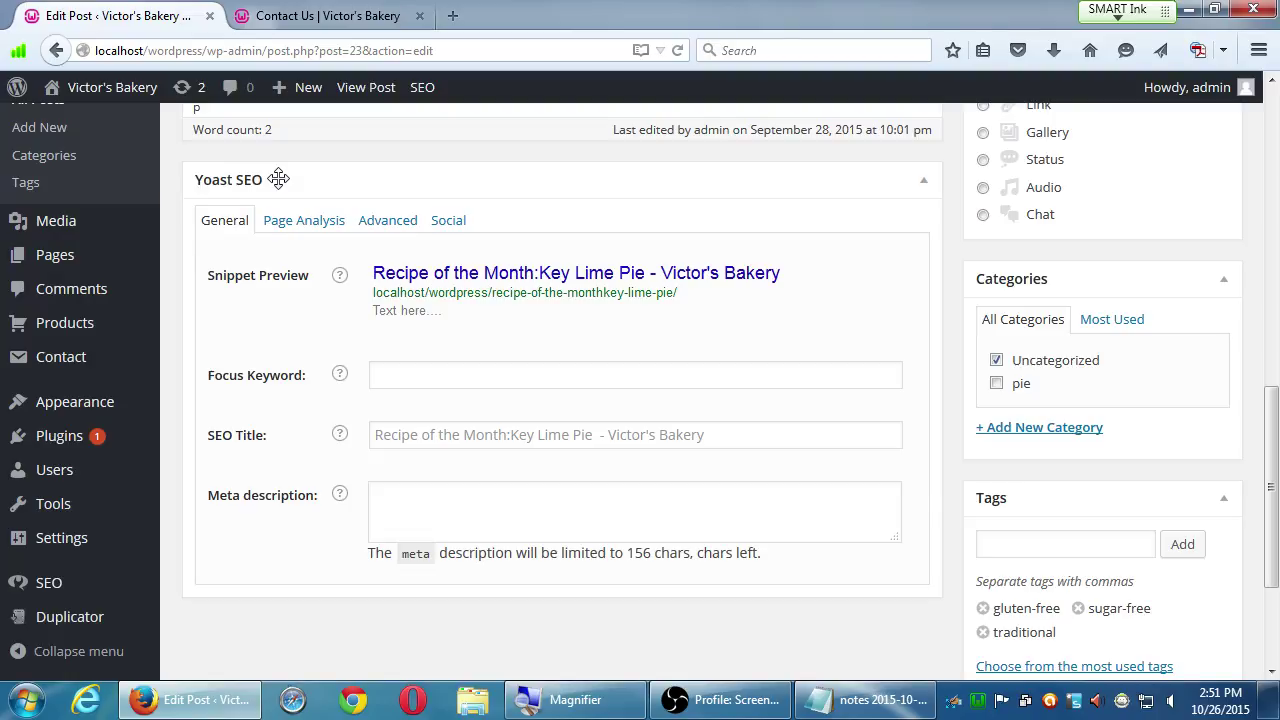
{"action": "scroll", "coordinate": [853, 423], "scroll_direction": "up", "scroll_amount": 5}
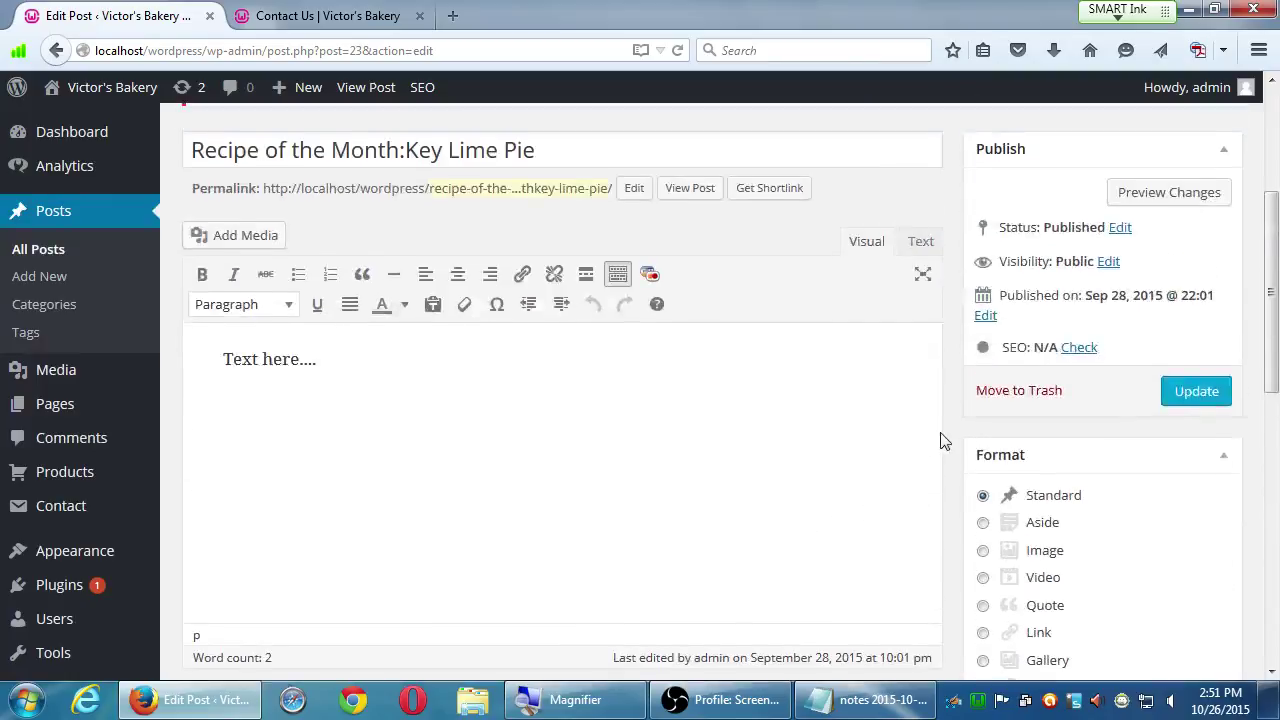
{"action": "scroll", "coordinate": [945, 445], "scroll_direction": "up", "scroll_amount": 2}
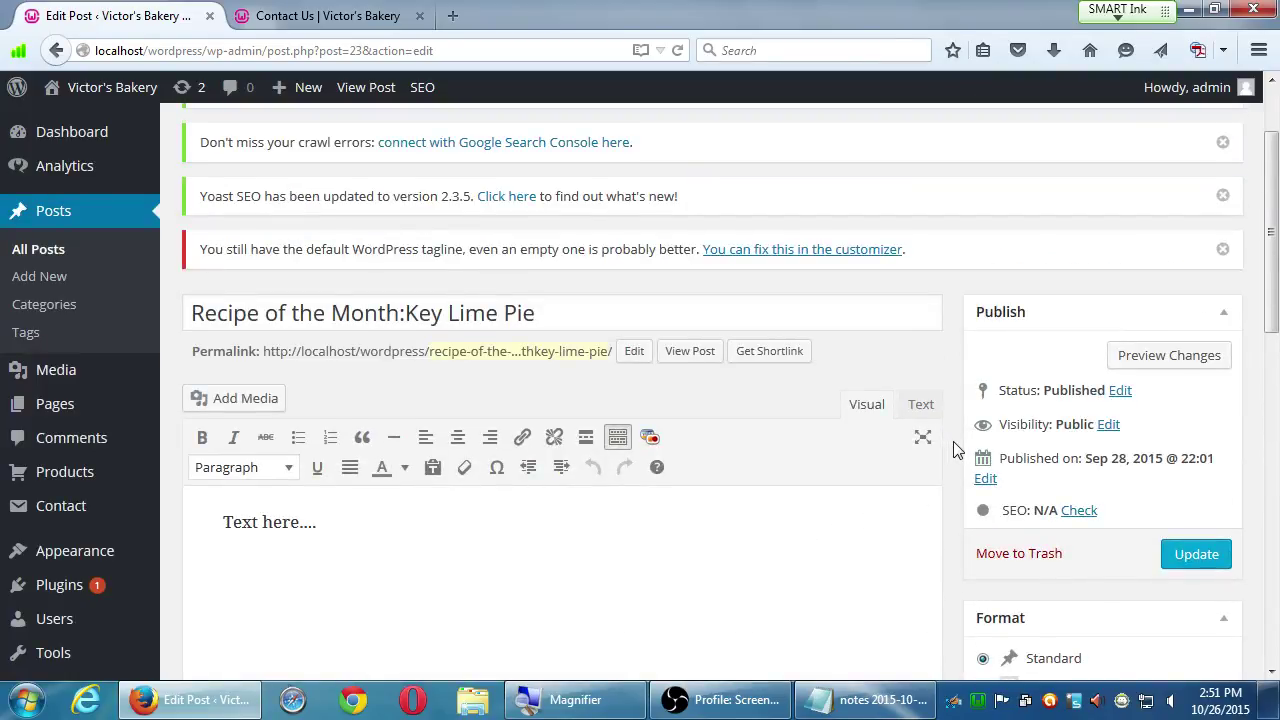
{"action": "scroll", "coordinate": [953, 441], "scroll_direction": "down", "scroll_amount": 5}
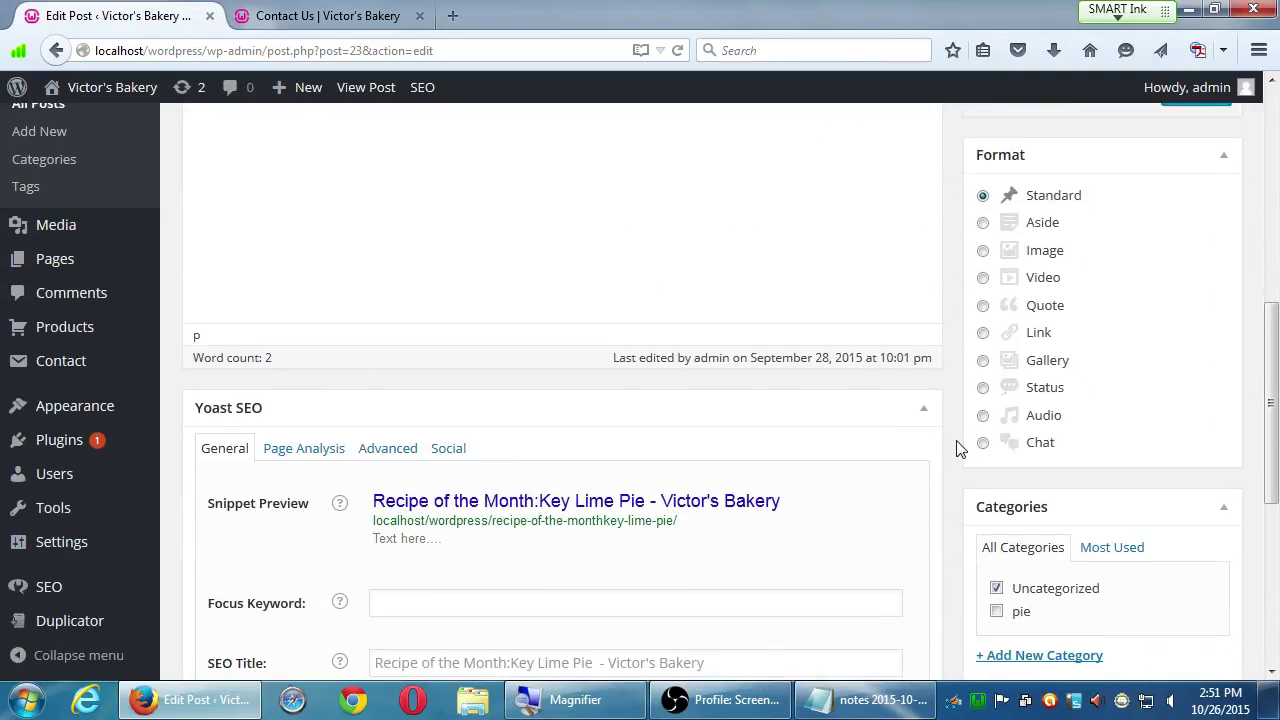
{"action": "scroll", "coordinate": [957, 445], "scroll_direction": "down", "scroll_amount": 2}
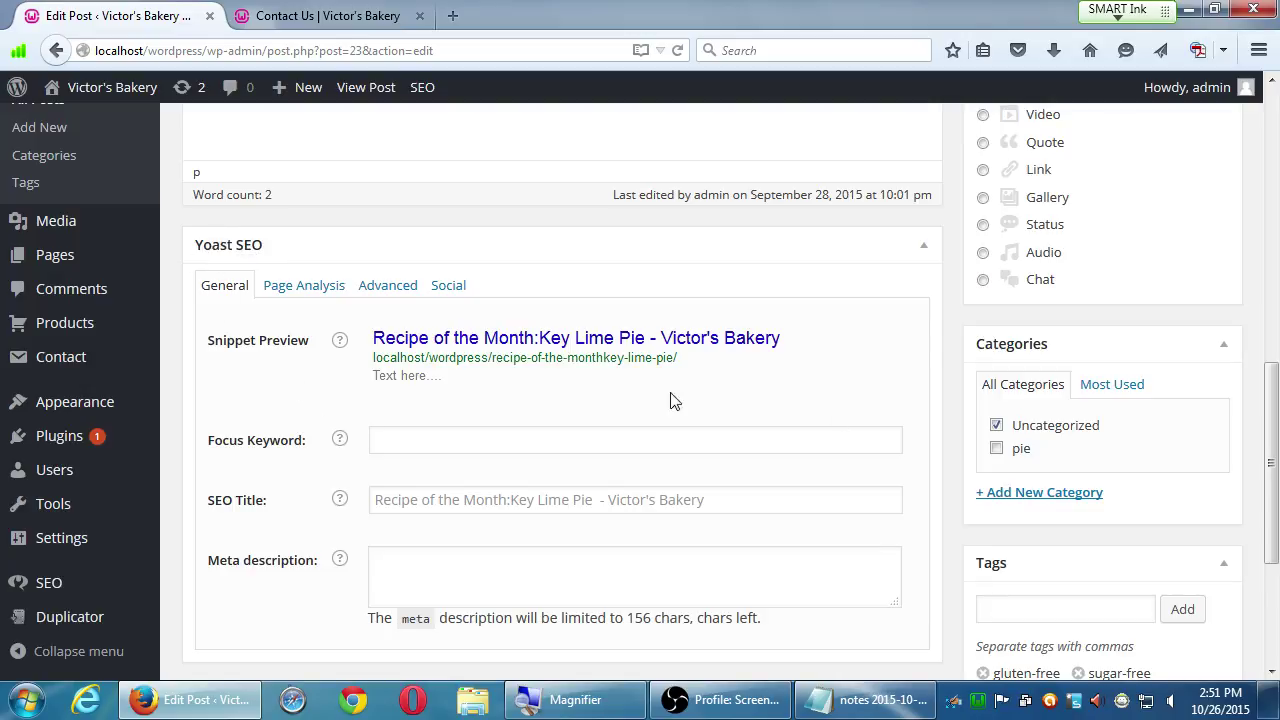
{"action": "scroll", "coordinate": [1134, 506], "scroll_direction": "up", "scroll_amount": 4}
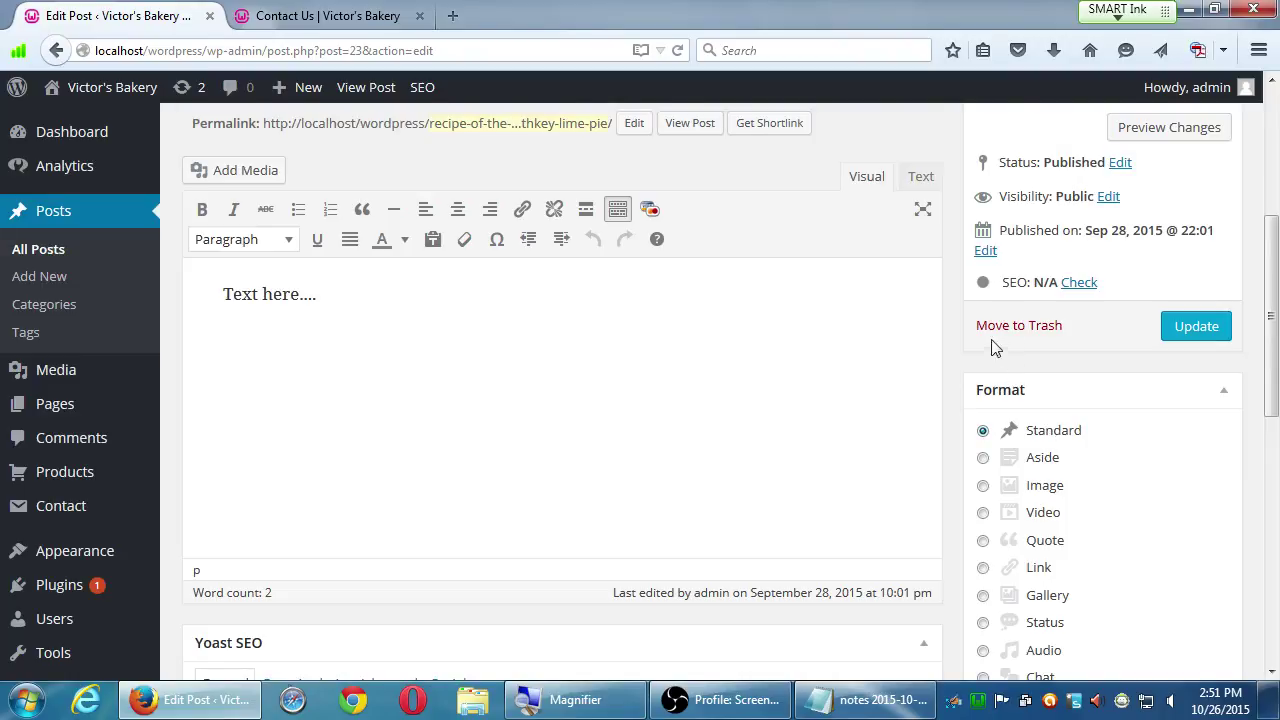
{"action": "scroll", "coordinate": [1004, 345], "scroll_direction": "up", "scroll_amount": 1}
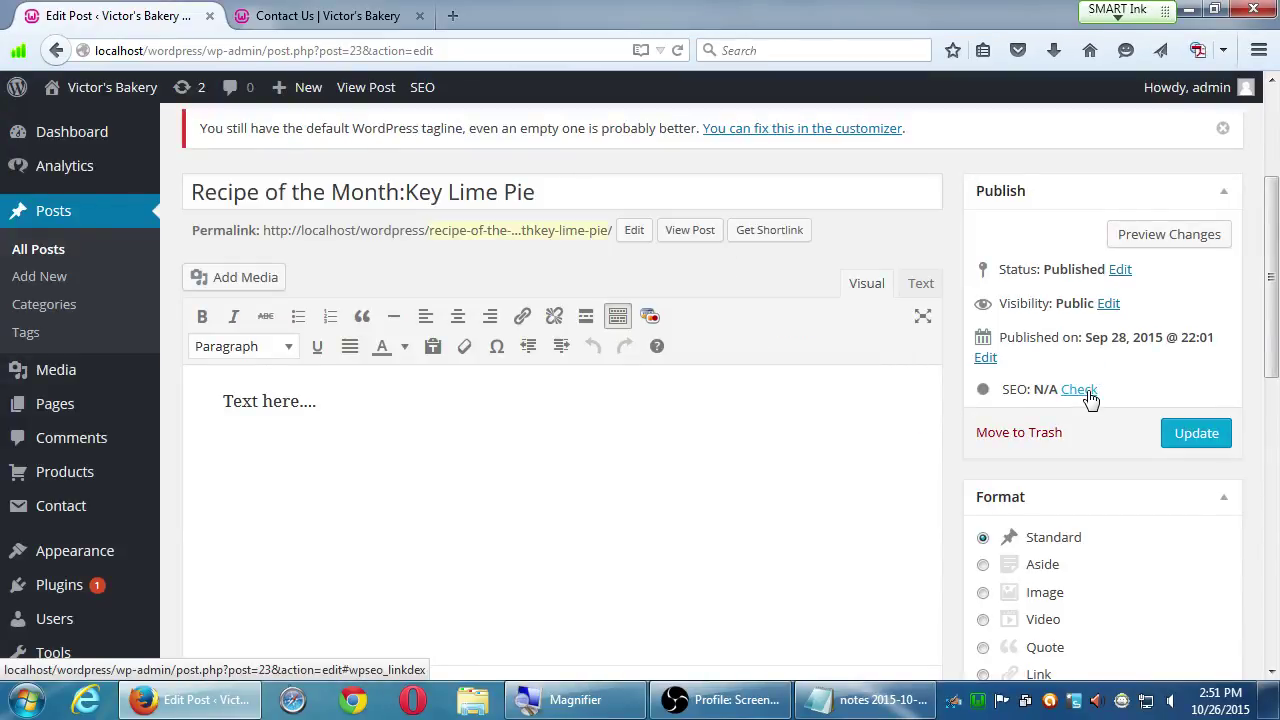
- Jump to the Key Lime Pie post's Yoast SEO box and show its General tab
{"action": "left_click", "coordinate": [1080, 390]}
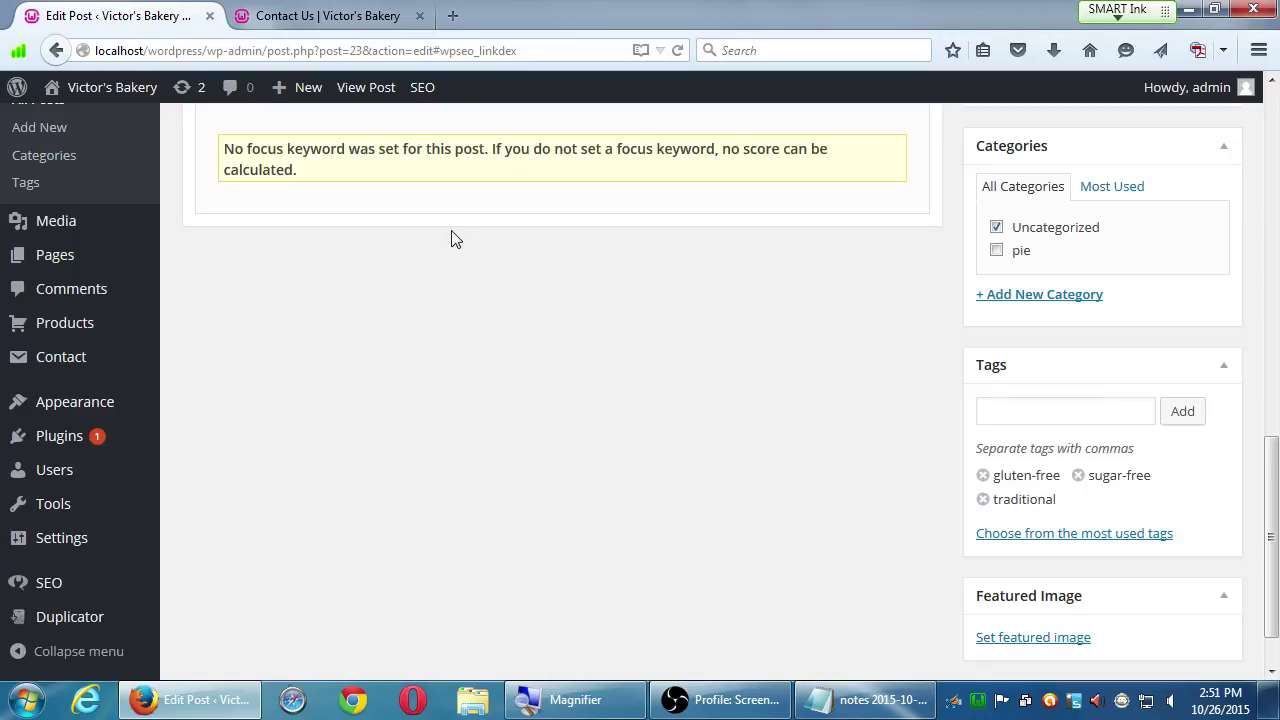
{"action": "scroll", "coordinate": [450, 238], "scroll_direction": "up", "scroll_amount": 2}
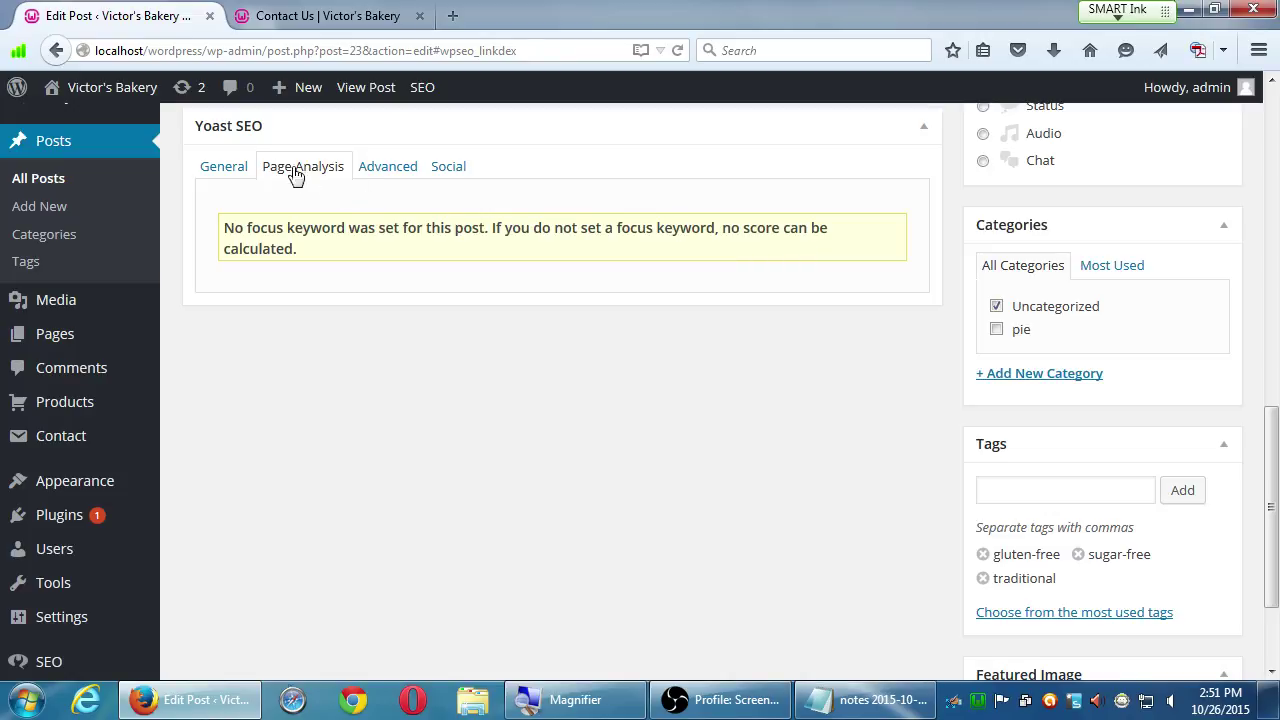
{"action": "left_click", "coordinate": [218, 166]}
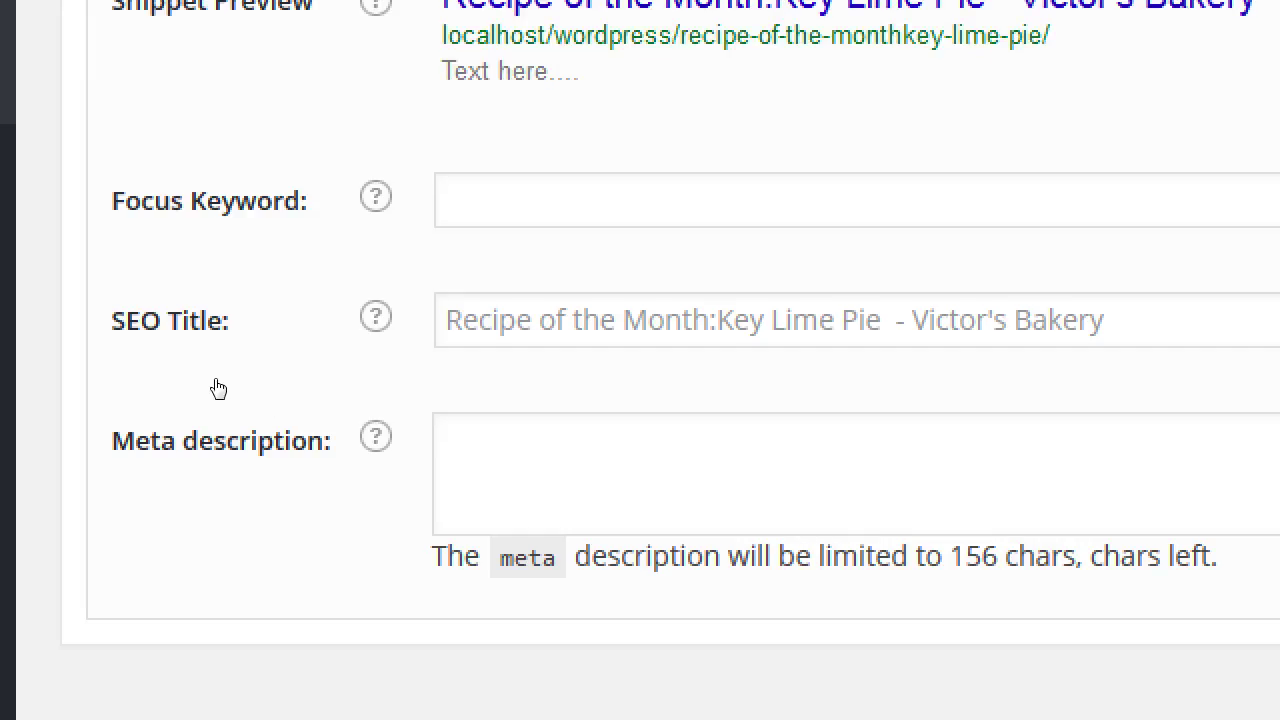
- Enter 'Key Lime Pie Recipe' as the SEO title, noting the 156-character meta description limit
{"action": "left_click_drag", "start_coordinate": [218, 389], "coordinate": [266, 351]}
{"action": "left_click", "coordinate": [222, 450]}
{"action": "left_click_drag", "start_coordinate": [138, 441], "coordinate": [303, 449]}
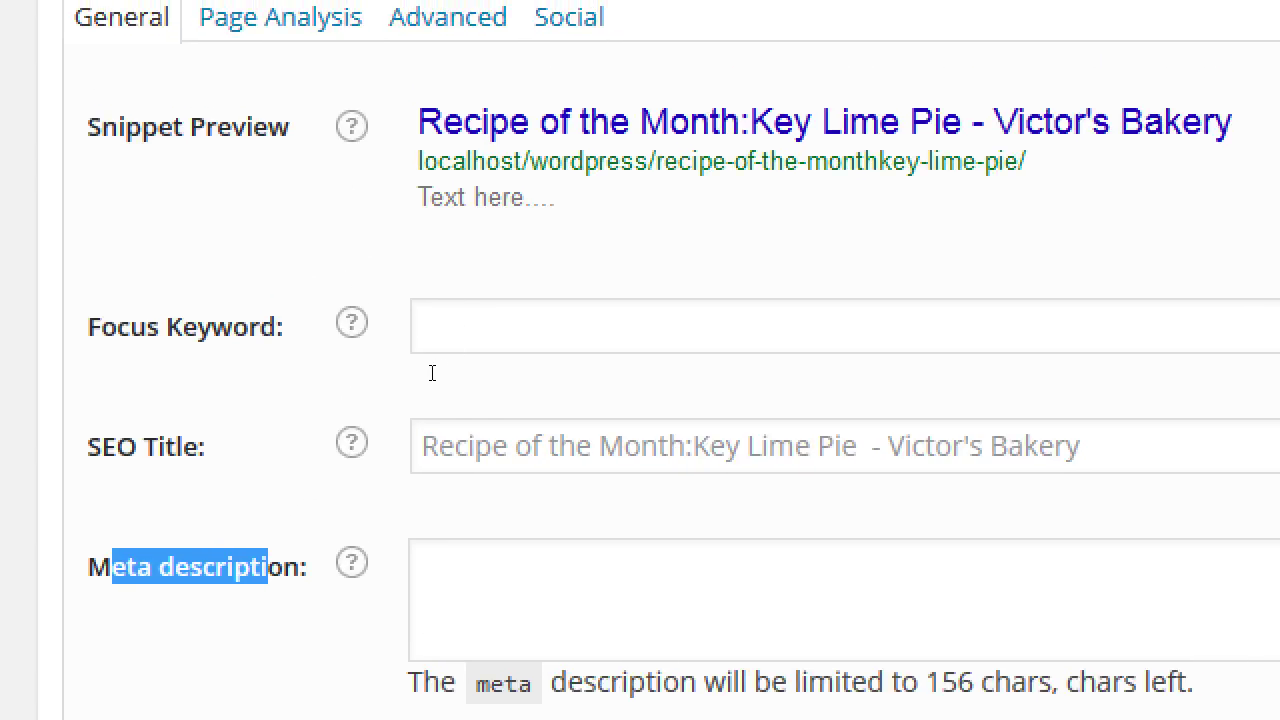
{"action": "key", "text": "shift+Tab"}
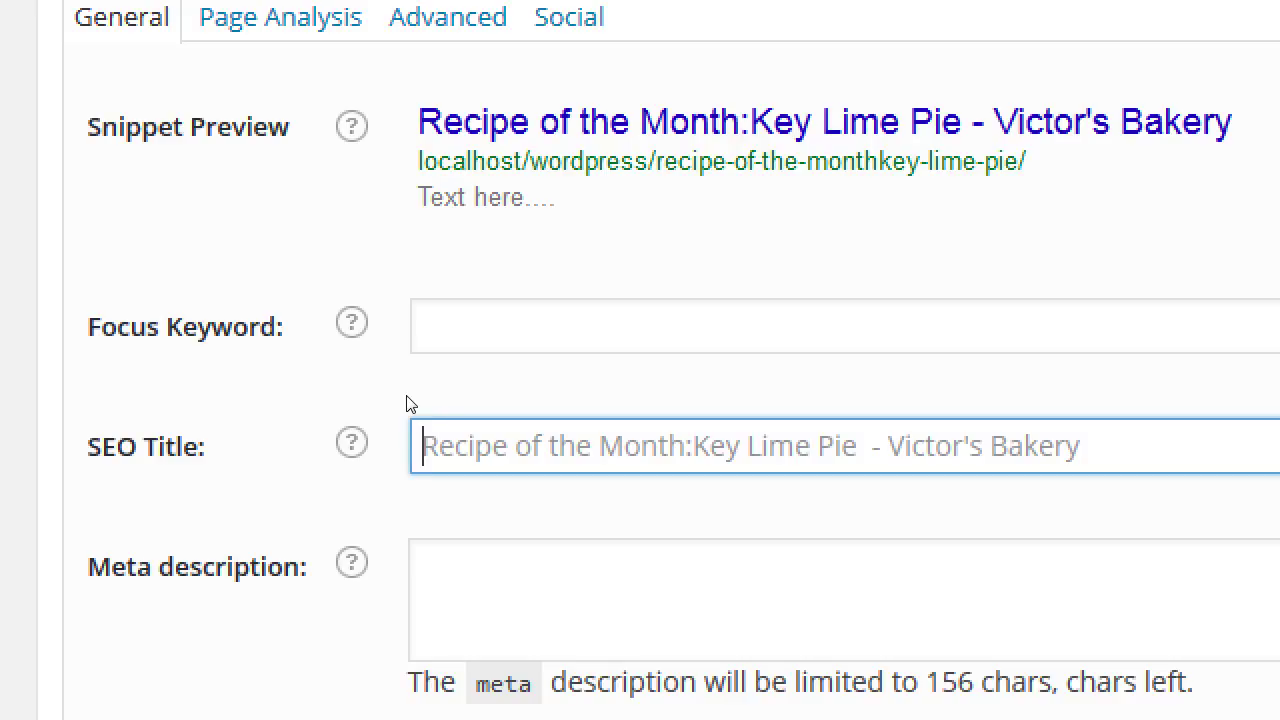
{"action": "type", "text": "Key"}
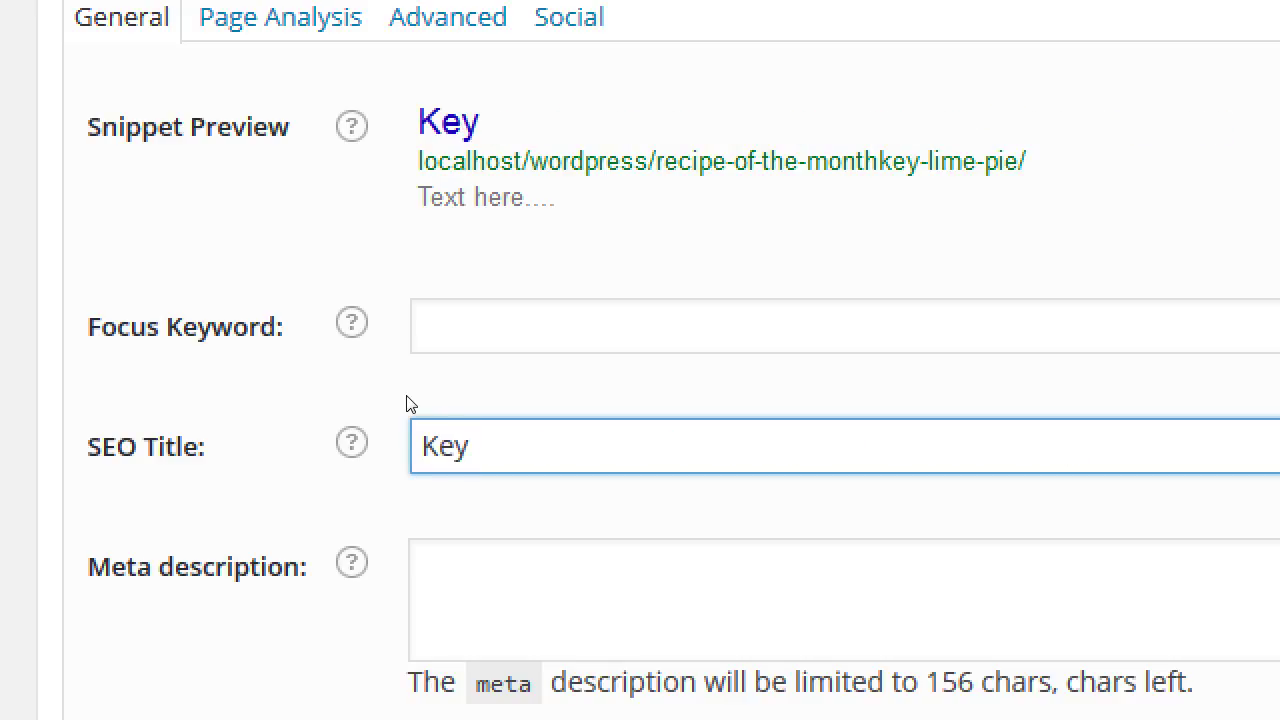
{"action": "type", "text": " Lime Pie "}
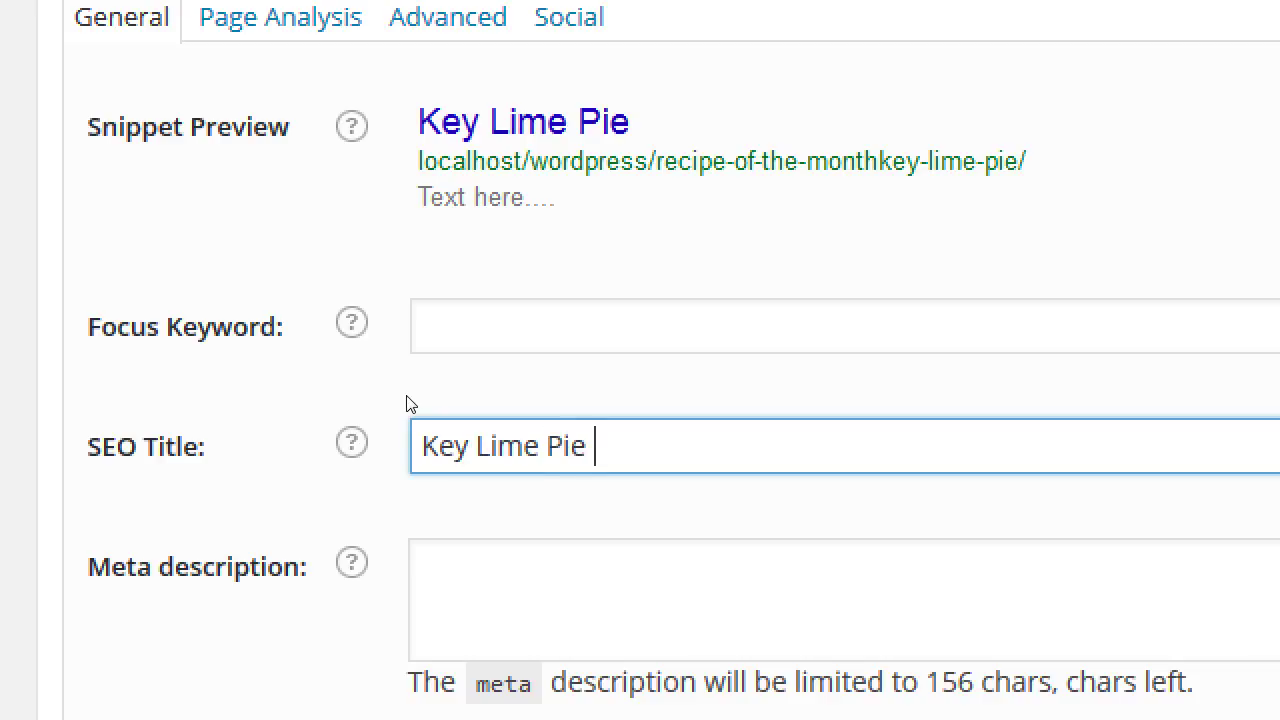
{"action": "type", "text": "Recipe"}
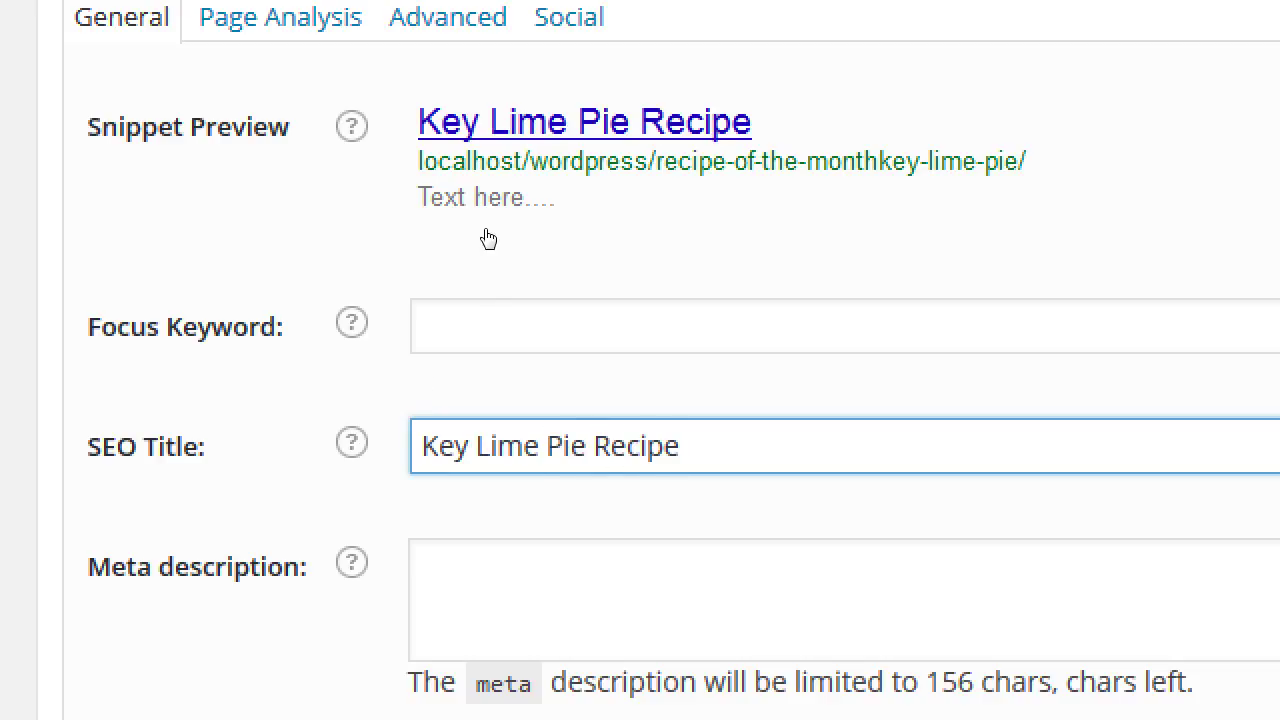
{"action": "key", "text": "Tab"}
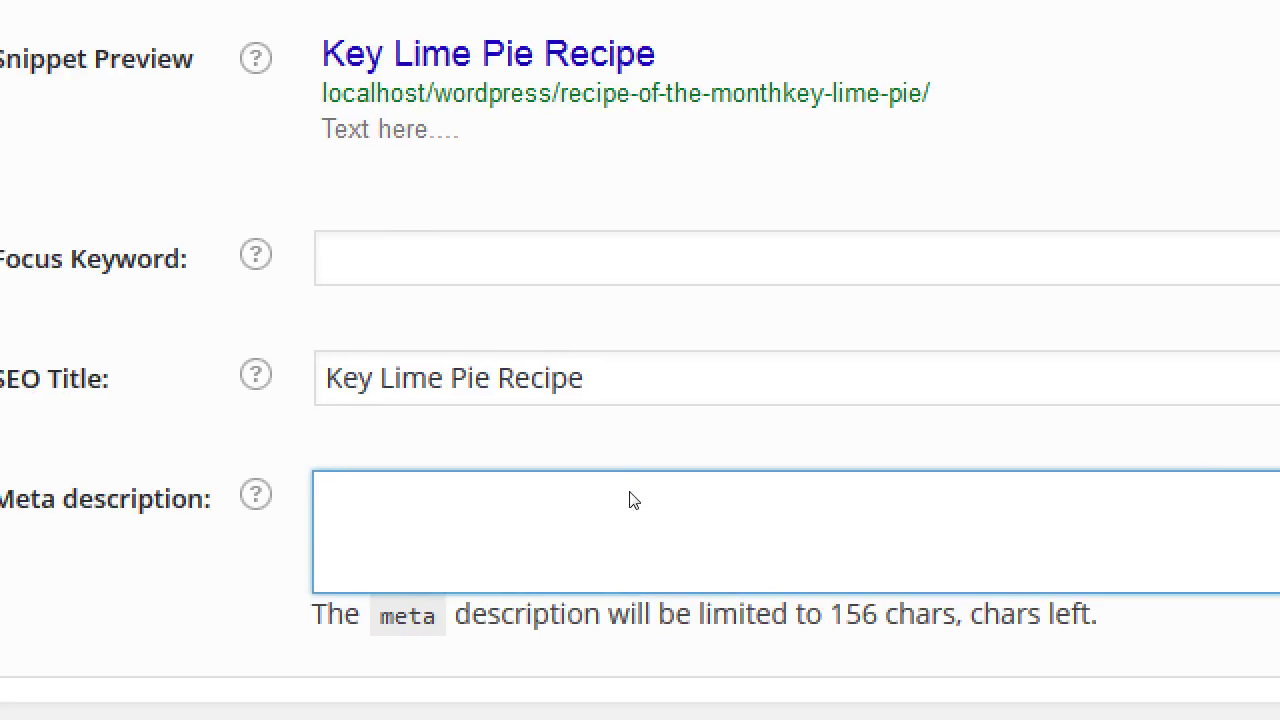
{"action": "key", "text": "shift+Right"}
{"action": "key", "text": "shift+Right"}
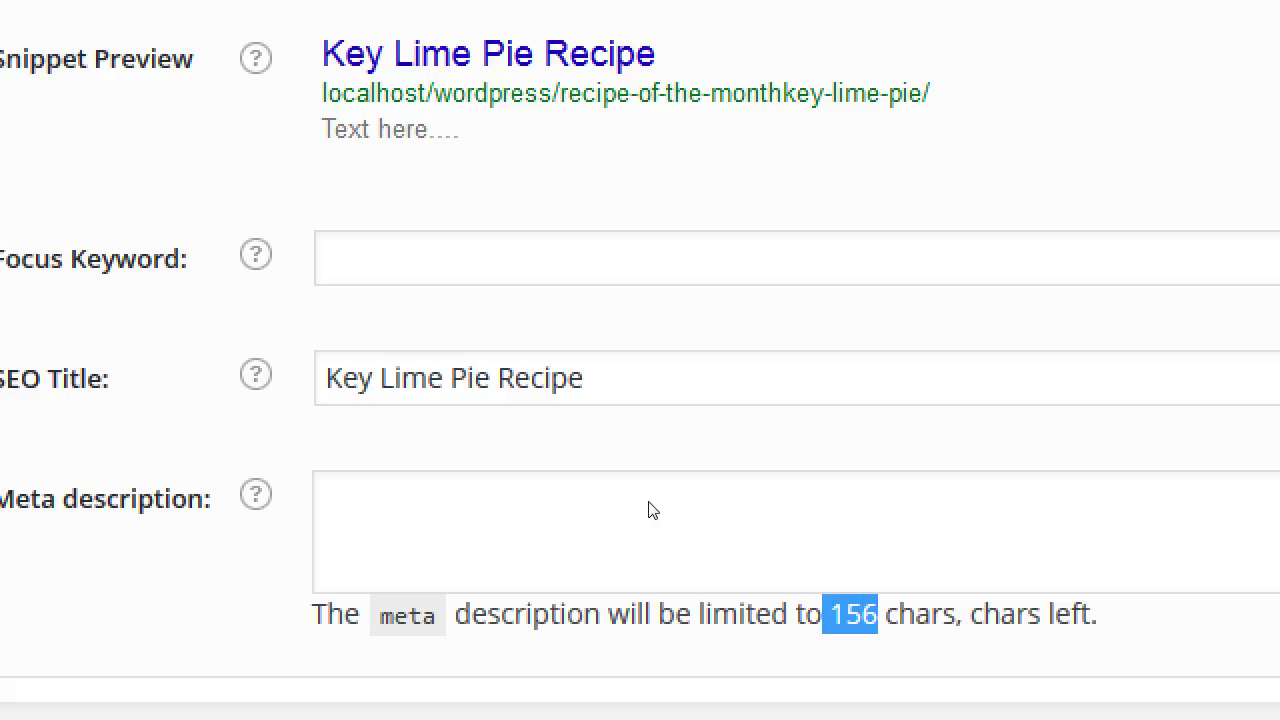
{"action": "key", "text": "Right"}
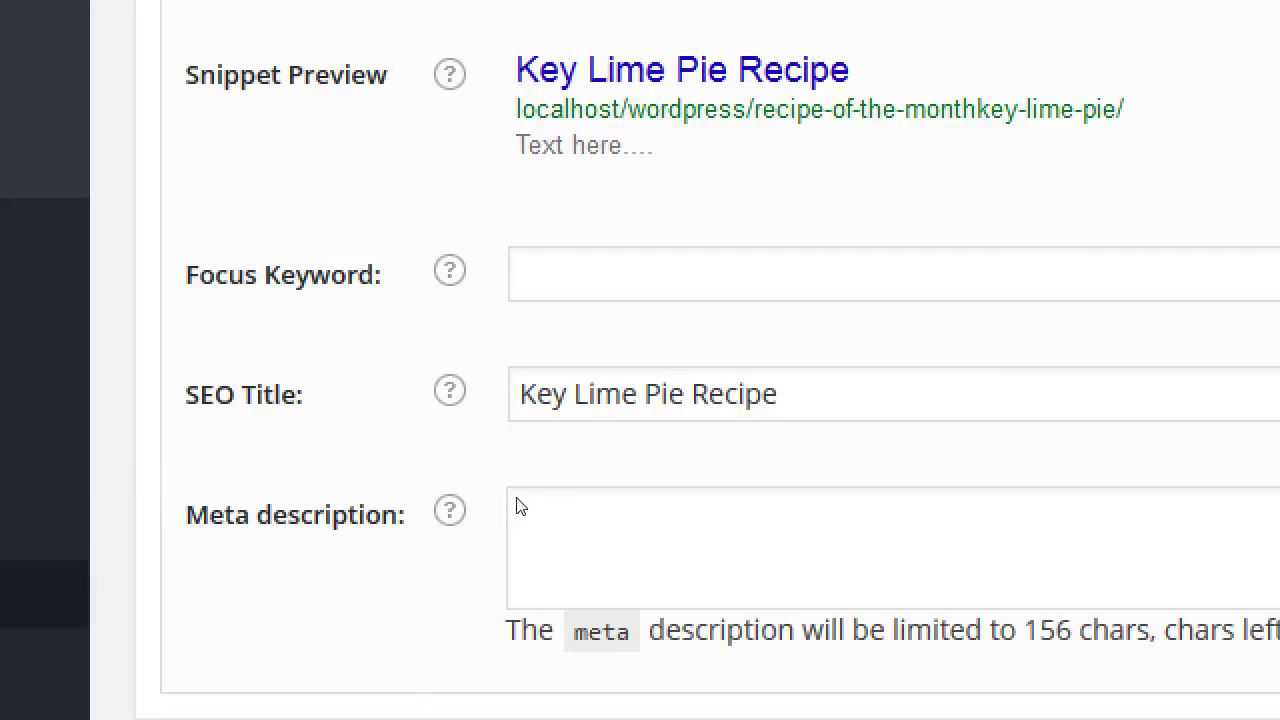
- Write the meta description 'Read our easy to follow 5 step Key Lime Pie Recipe. It's a classic recipe from our grandma.'
{"action": "left_click", "coordinate": [707, 466]}
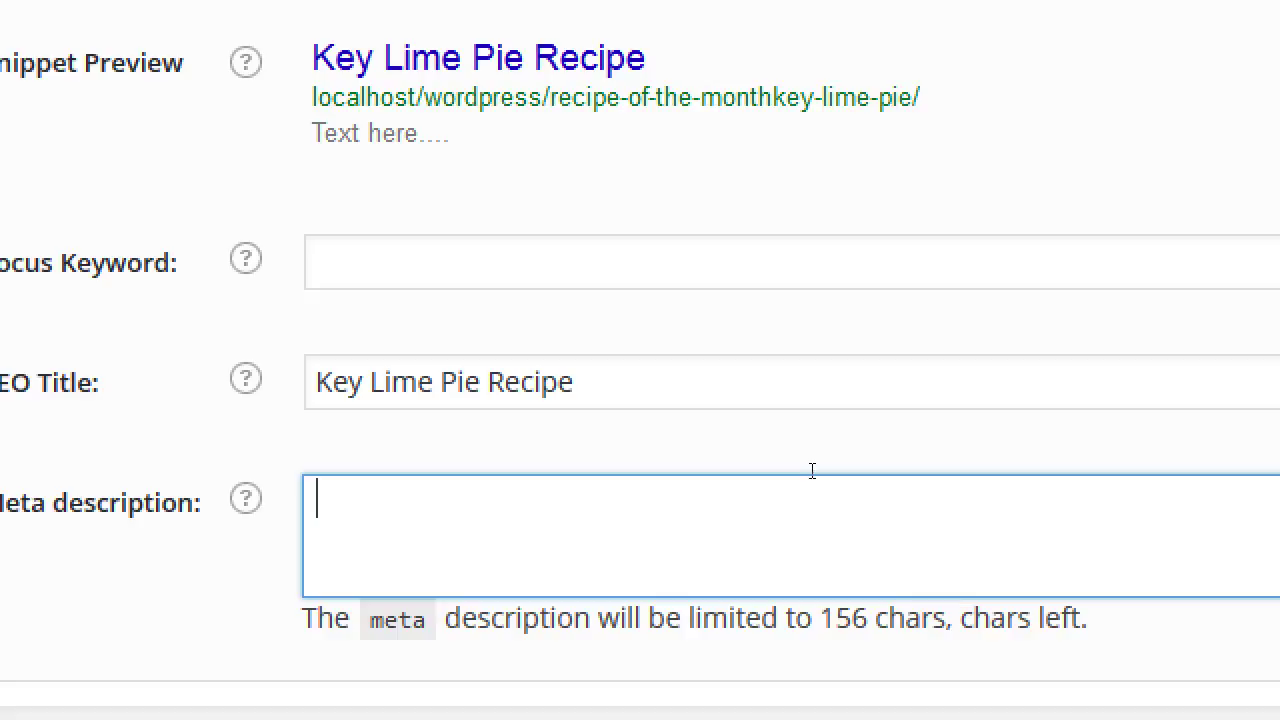
{"action": "type", "text": "Read out eas"}
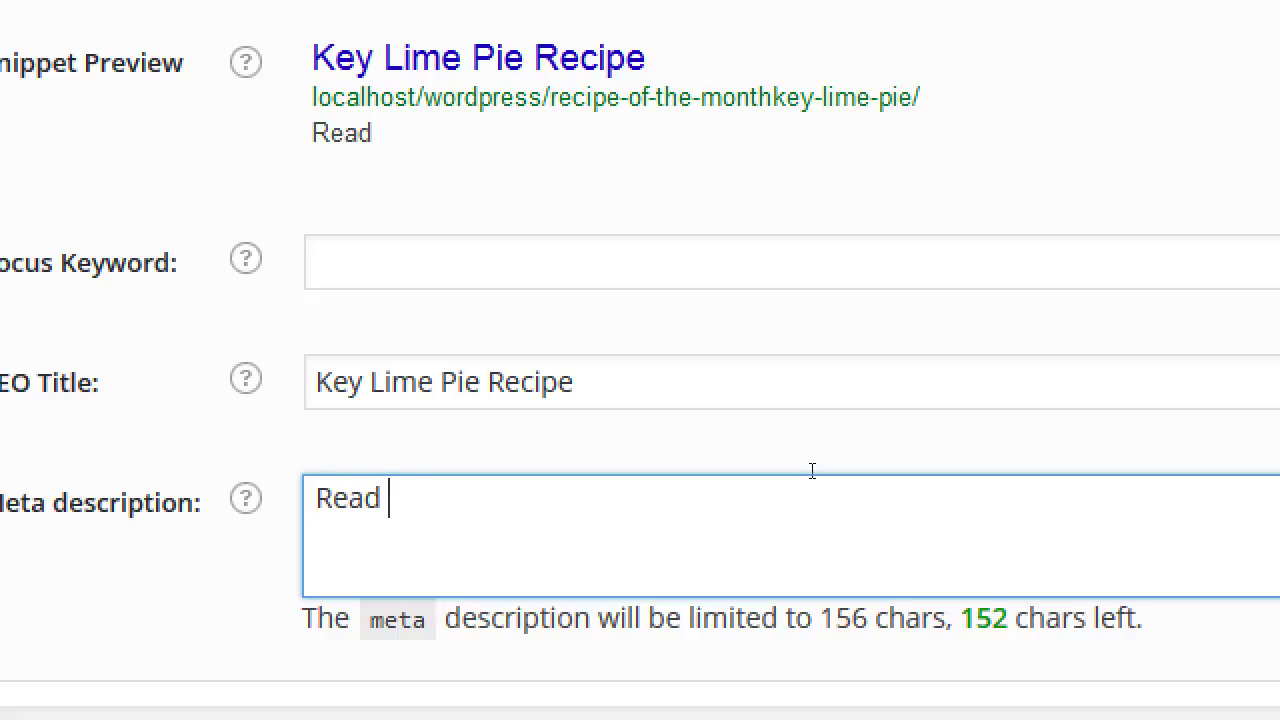
{"action": "key", "text": "BackSpace"}
{"action": "key", "text": "BackSpace"}
{"action": "key", "text": "BackSpace"}
{"action": "key", "text": "BackSpace"}
{"action": "key", "text": "BackSpace"}
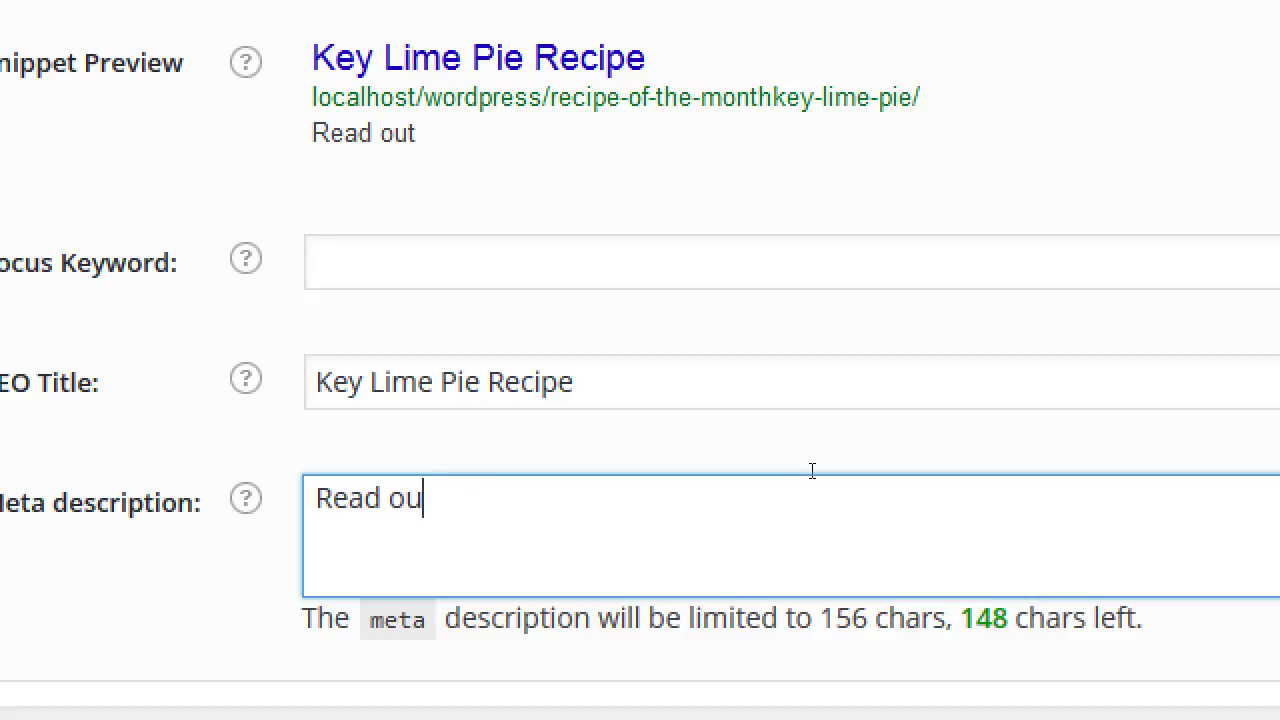
{"action": "type", "text": "r easy to foll"}
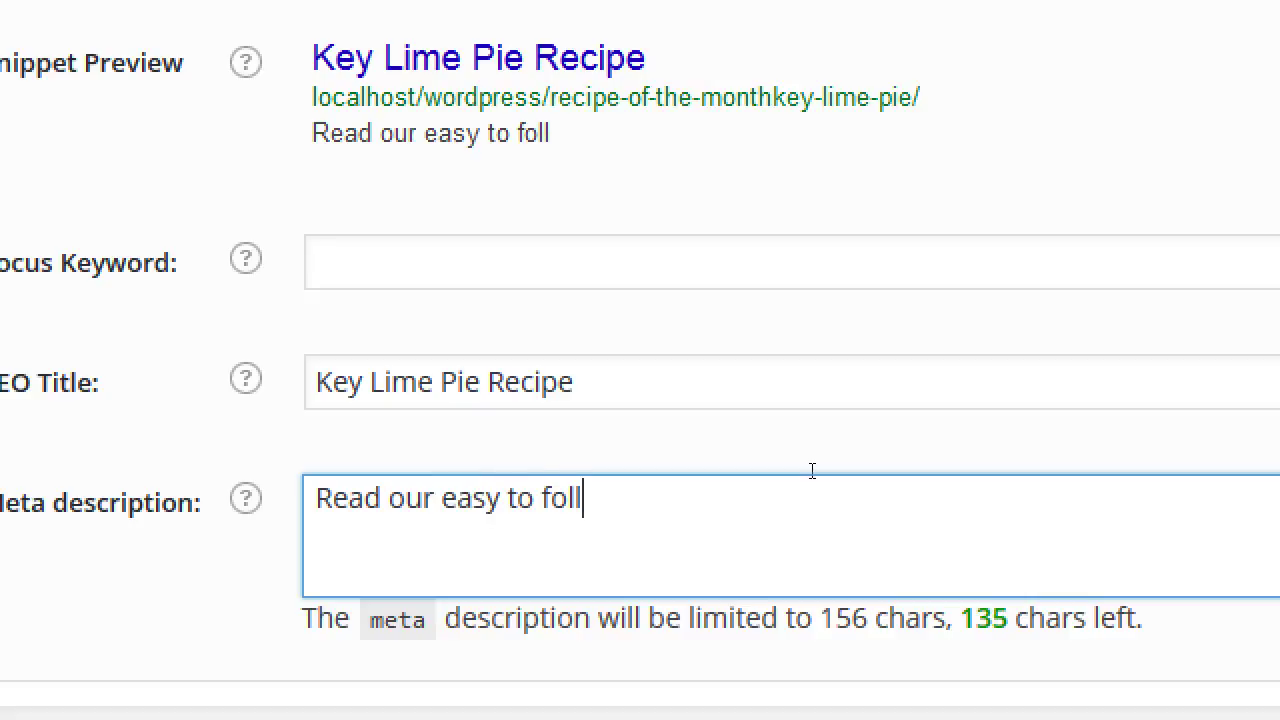
{"action": "type", "text": "ow 5 step "}
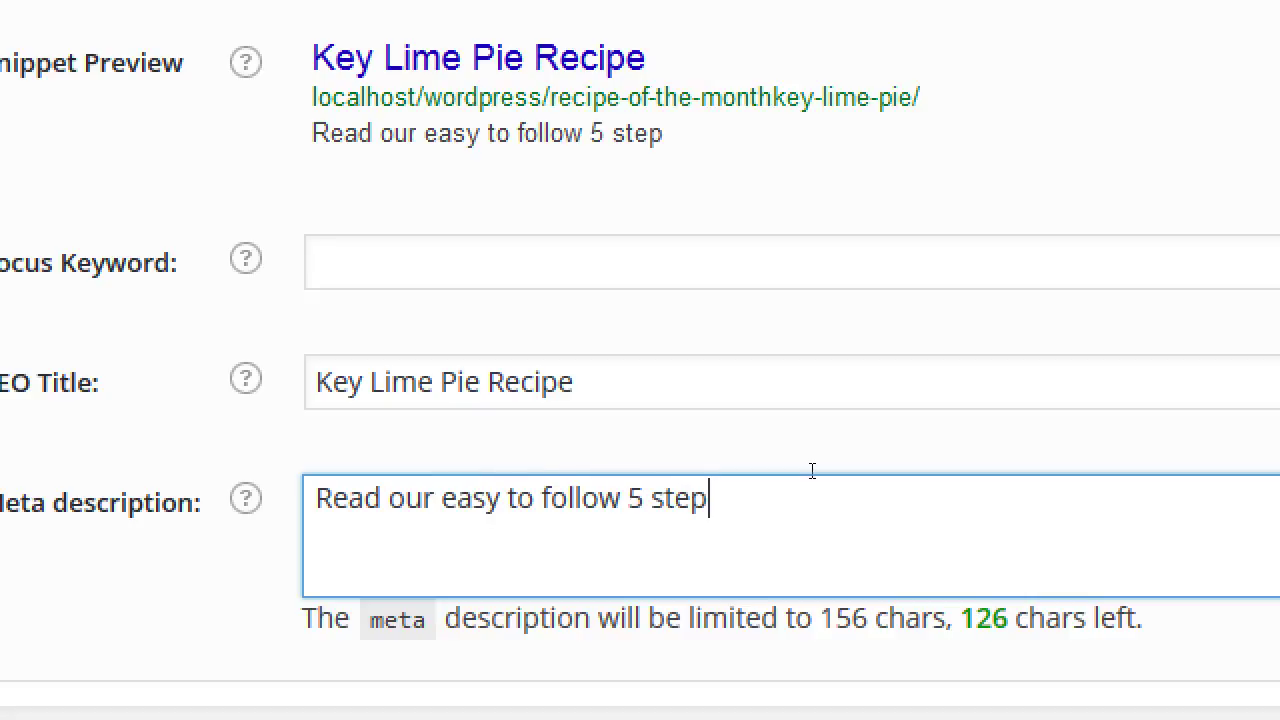
{"action": "type", "text": "Key"}
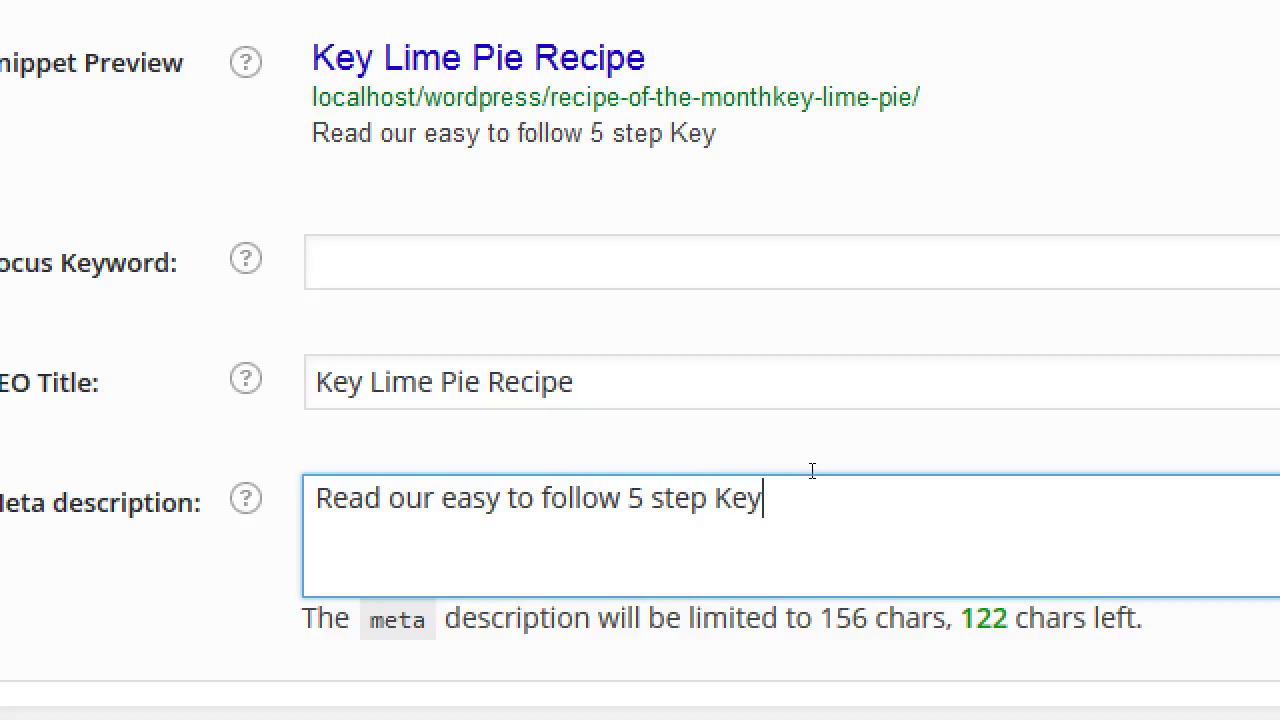
{"action": "type", "text": " Lime Pie Receip"}
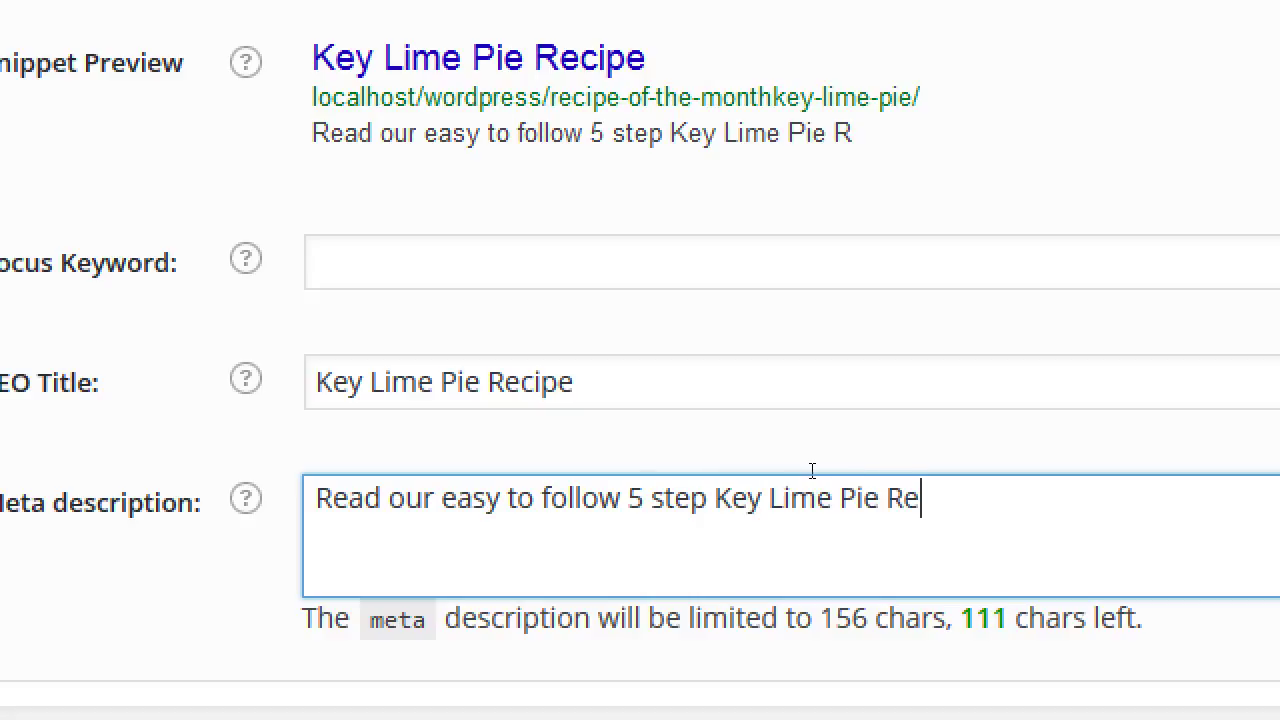
{"action": "key", "text": "BackSpace"}
{"action": "key", "text": "BackSpace"}
{"action": "type", "text": "pe"}
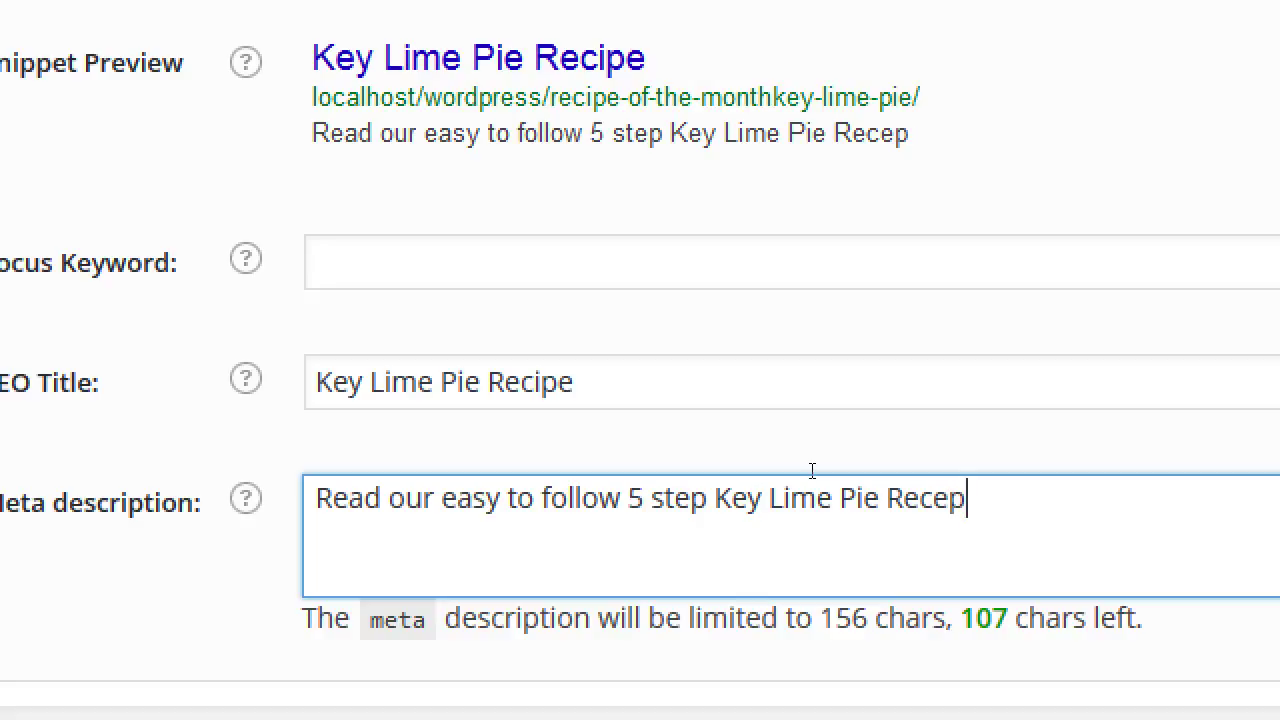
{"action": "key", "text": "BackSpace"}
{"action": "key", "text": "BackSpace"}
{"action": "key", "text": "BackSpace"}
{"action": "type", "text": "iep."}
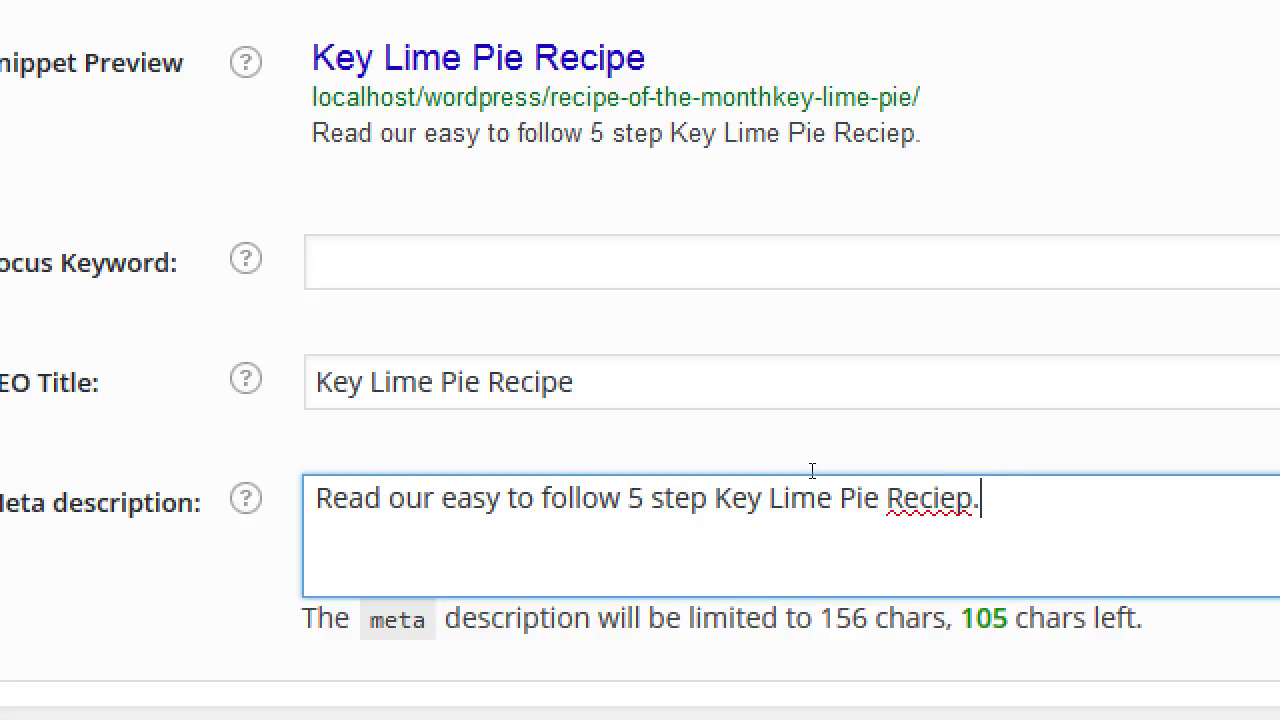
{"action": "key", "text": "BackSpace"}
{"action": "key", "text": "BackSpace"}
{"action": "key", "text": "BackSpace"}
{"action": "type", "text": "pe. It's a "}
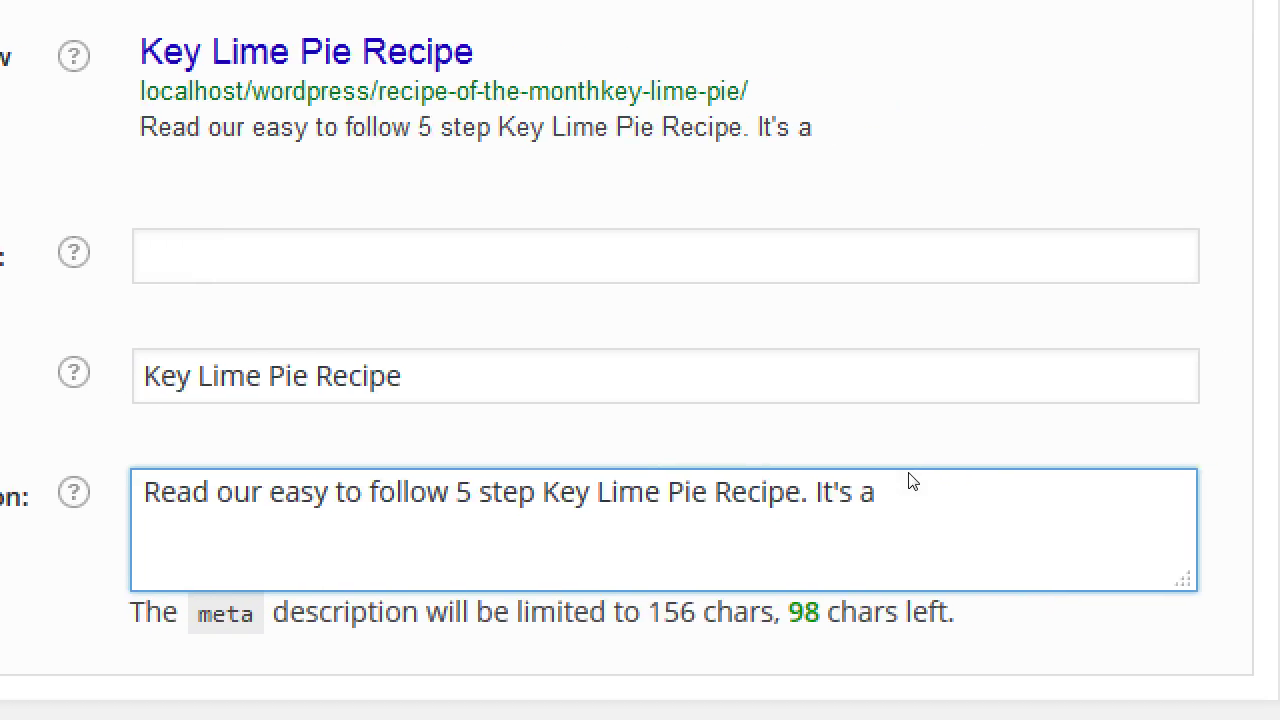
{"action": "type", "text": "classic "}
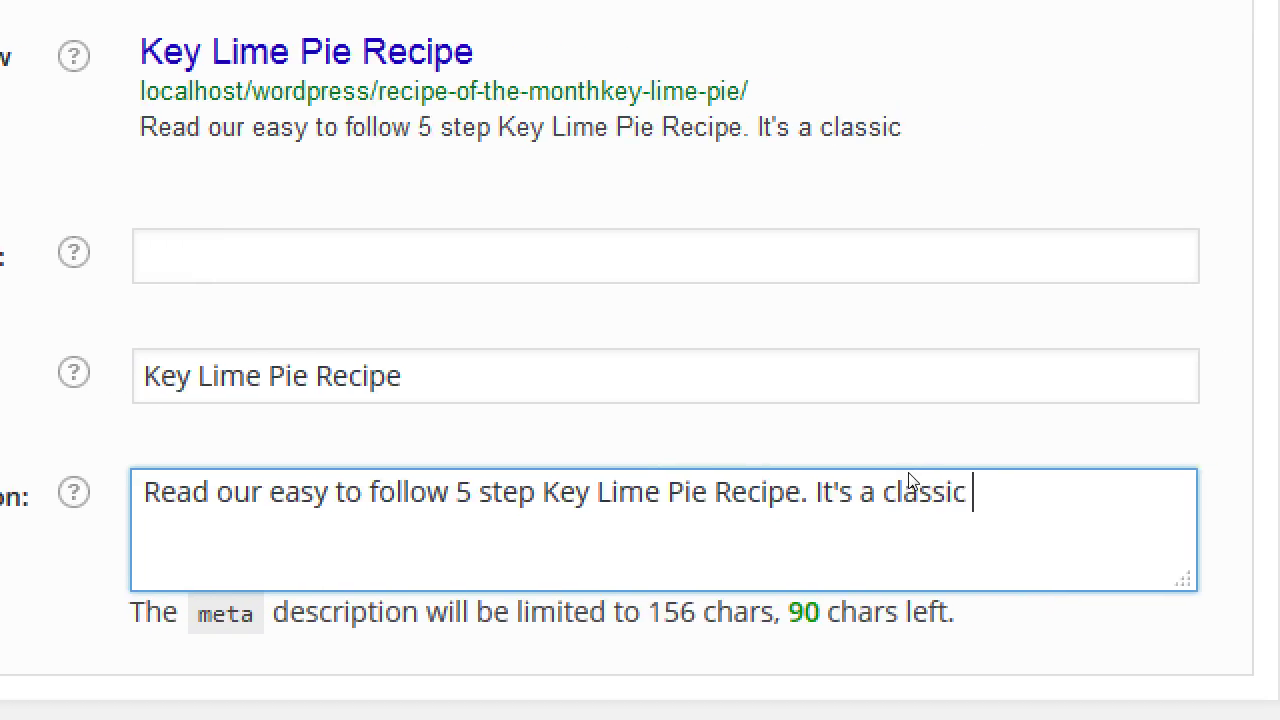
{"action": "type", "text": "recipe from o"}
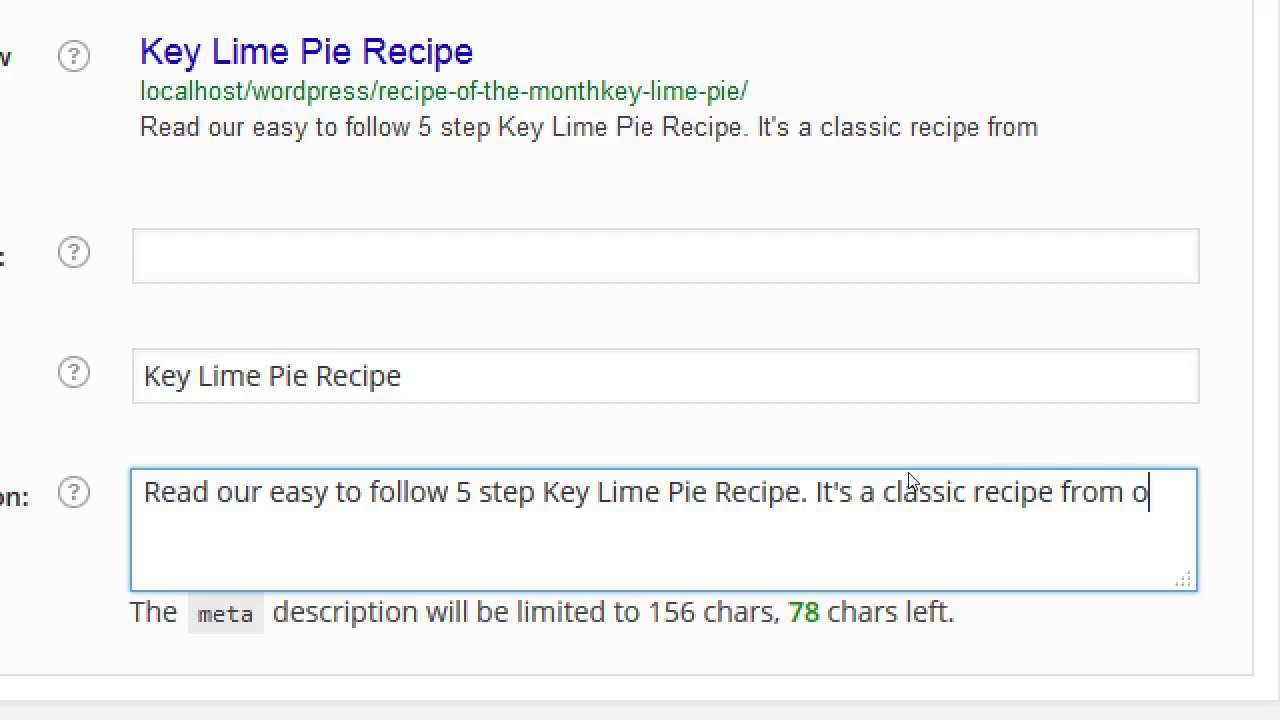
{"action": "type", "text": "ur grandma."}
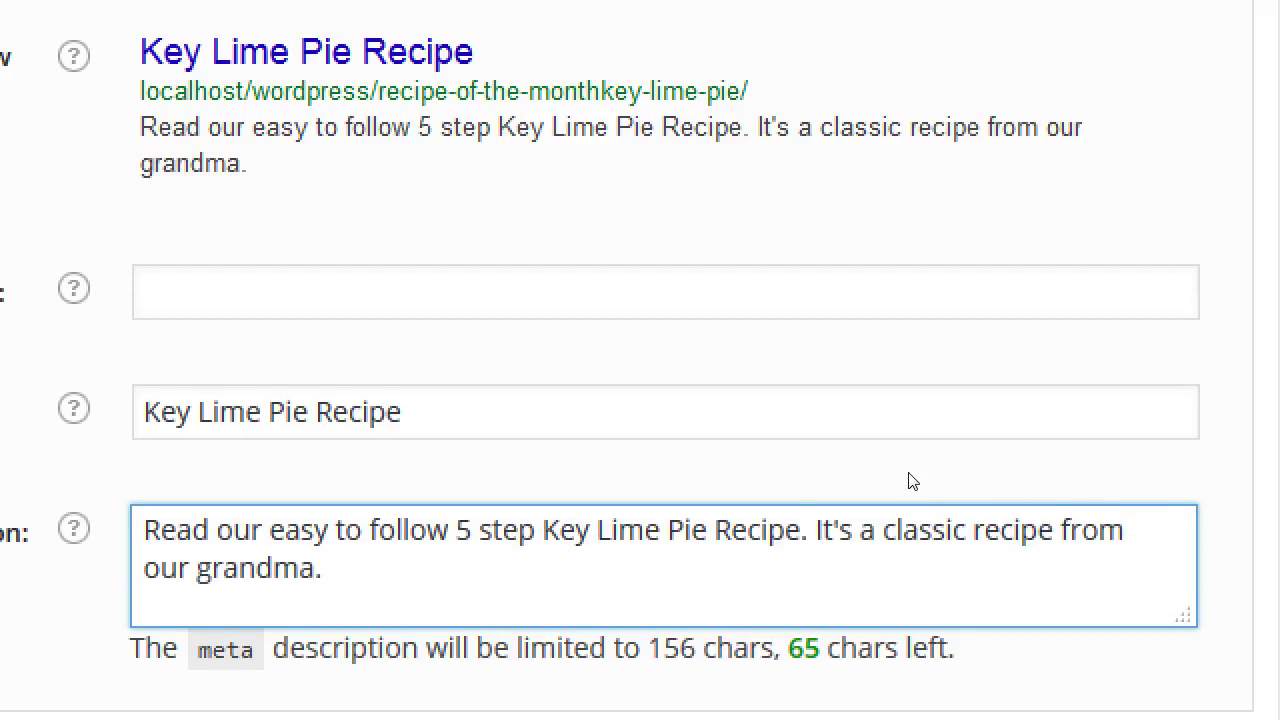
- Capitalise 'grandma' to 'Grandma' in the meta description
{"action": "key", "text": "ctrl+Left"}
{"action": "key", "text": "shift+Right"}
{"action": "type", "text": "G"}
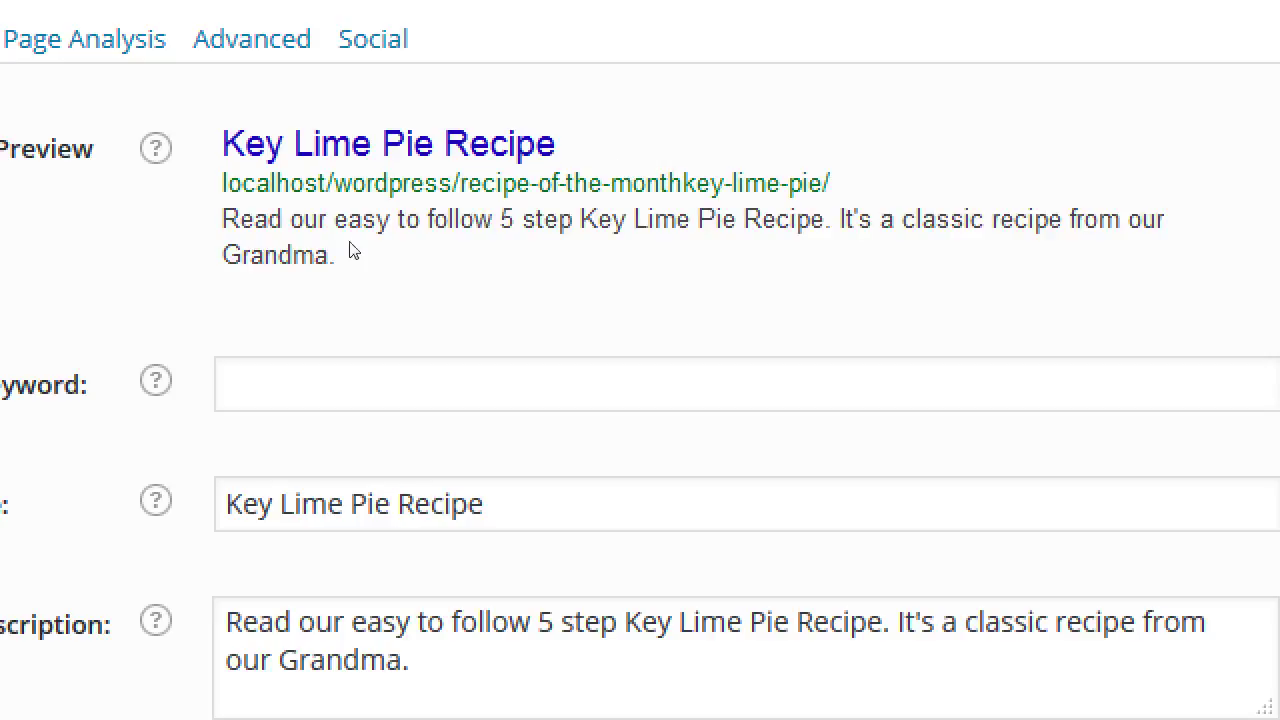
- Enter 'key lime pie recipes' in the Focus Keyword field
{"action": "left_click_drag", "start_coordinate": [56, 377], "coordinate": [138, 377]}
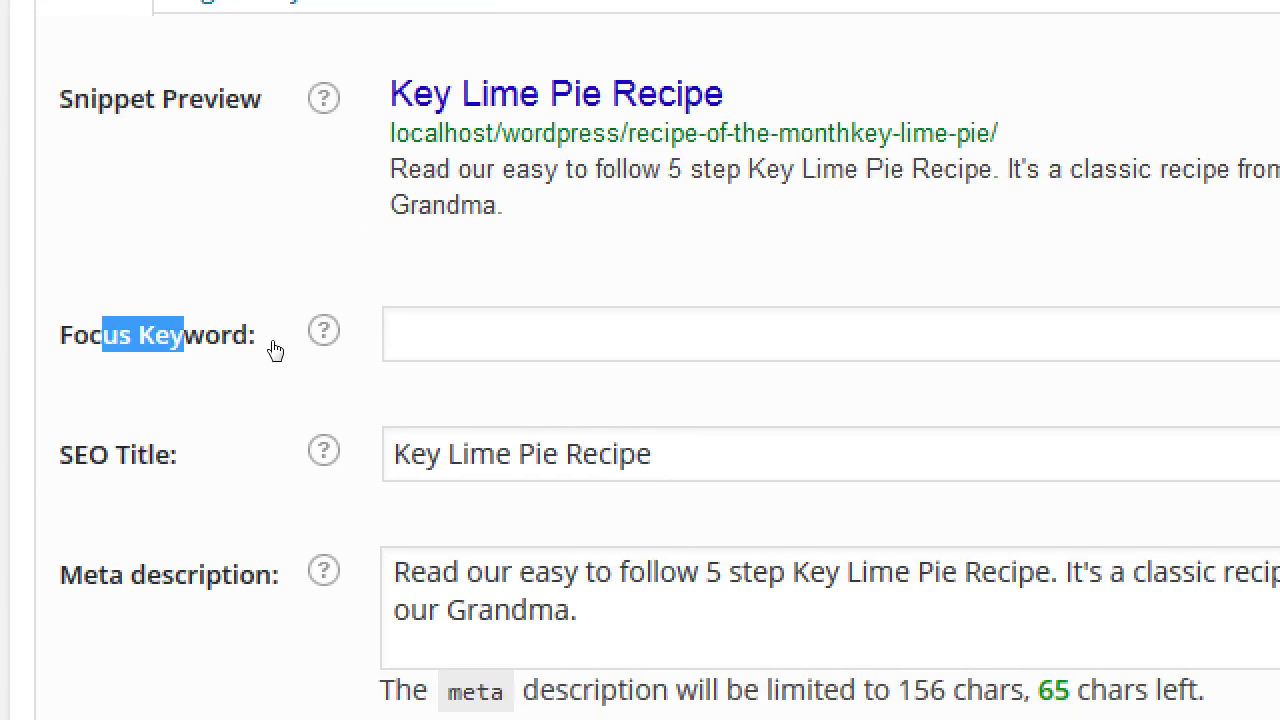
{"action": "left_click", "coordinate": [410, 331]}
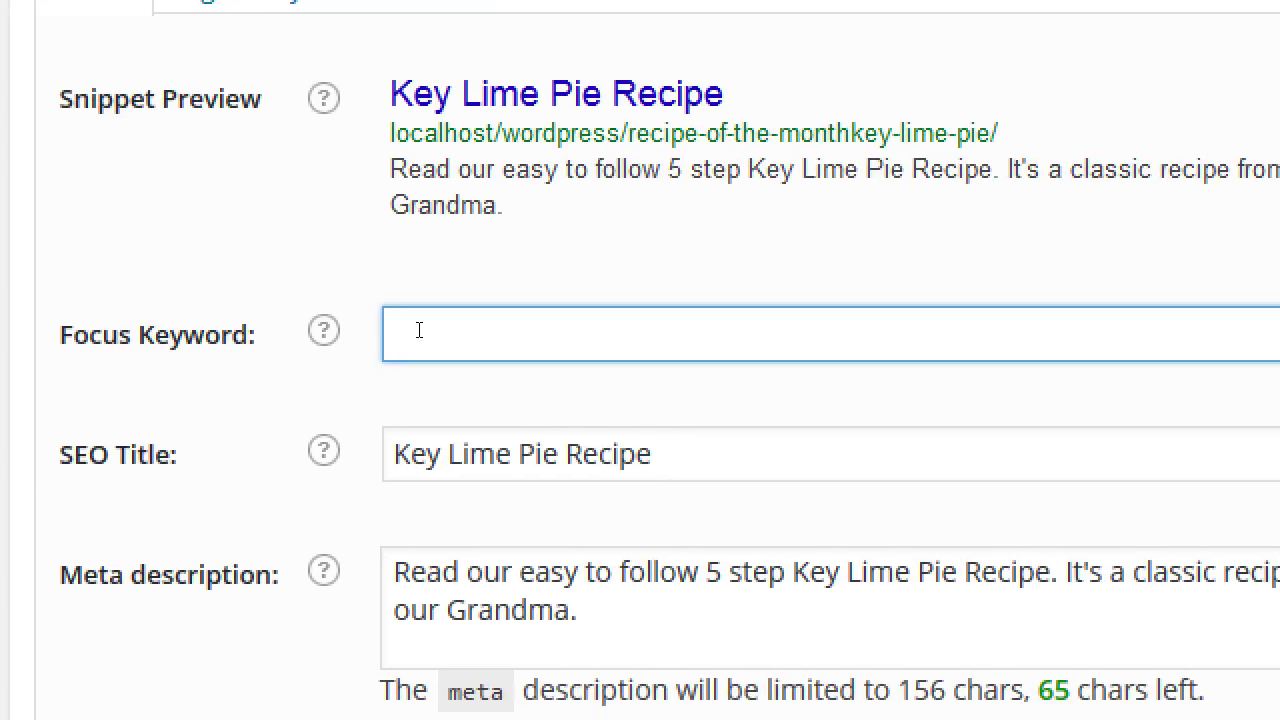
{"action": "type", "text": "key lime pie"}
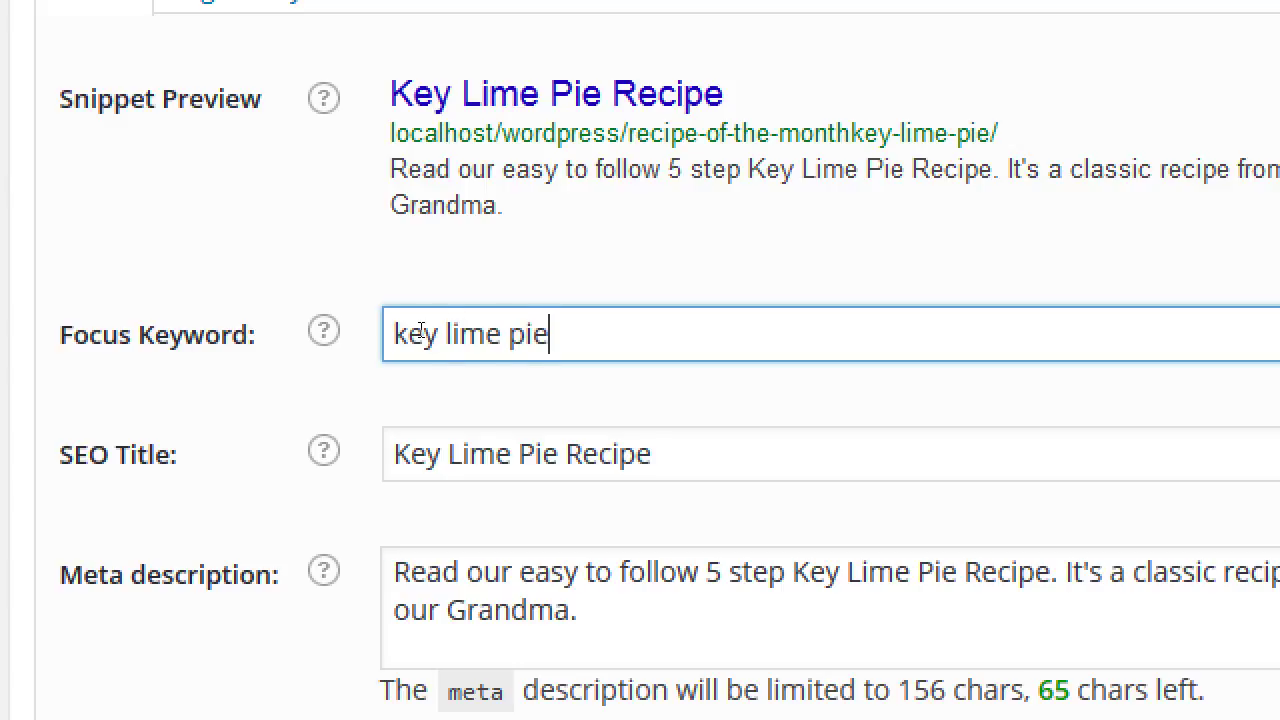
{"action": "type", "text": " recipe"}
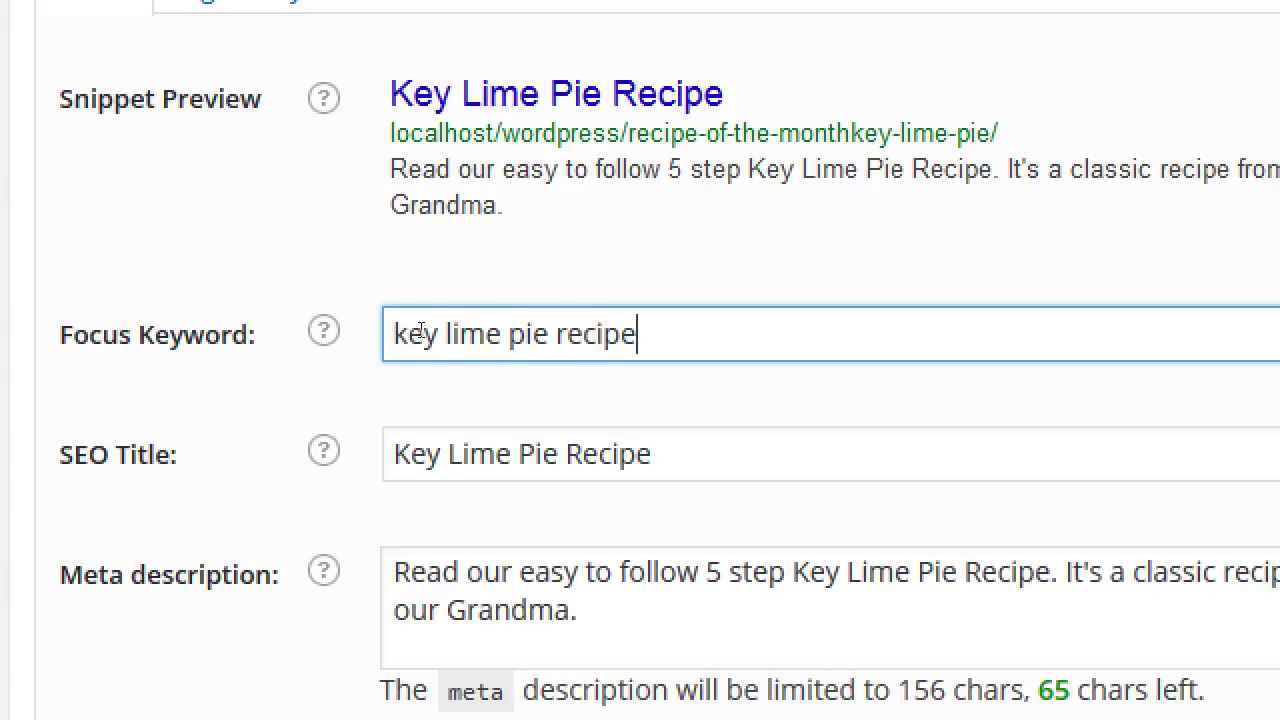
{"action": "key", "text": "BackSpace"}
{"action": "key", "text": "BackSpace"}
{"action": "key", "text": "BackSpace"}
{"action": "key", "text": "BackSpace"}
{"action": "key", "text": "BackSpace"}
{"action": "key", "text": "BackSpace"}
{"action": "key", "text": "BackSpace"}
{"action": "key", "text": "BackSpace"}
{"action": "key", "text": "BackSpace"}
{"action": "key", "text": "BackSpace"}
{"action": "key", "text": "BackSpace"}
{"action": "key", "text": "BackSpace"}
{"action": "key", "text": "BackSpace"}
{"action": "key", "text": "BackSpace"}
{"action": "key", "text": "BackSpace"}
{"action": "key", "text": "BackSpace"}
{"action": "key", "text": "BackSpace"}
{"action": "key", "text": "BackSpace"}
{"action": "key", "text": "BackSpace"}
{"action": "type", "text": "ke"}
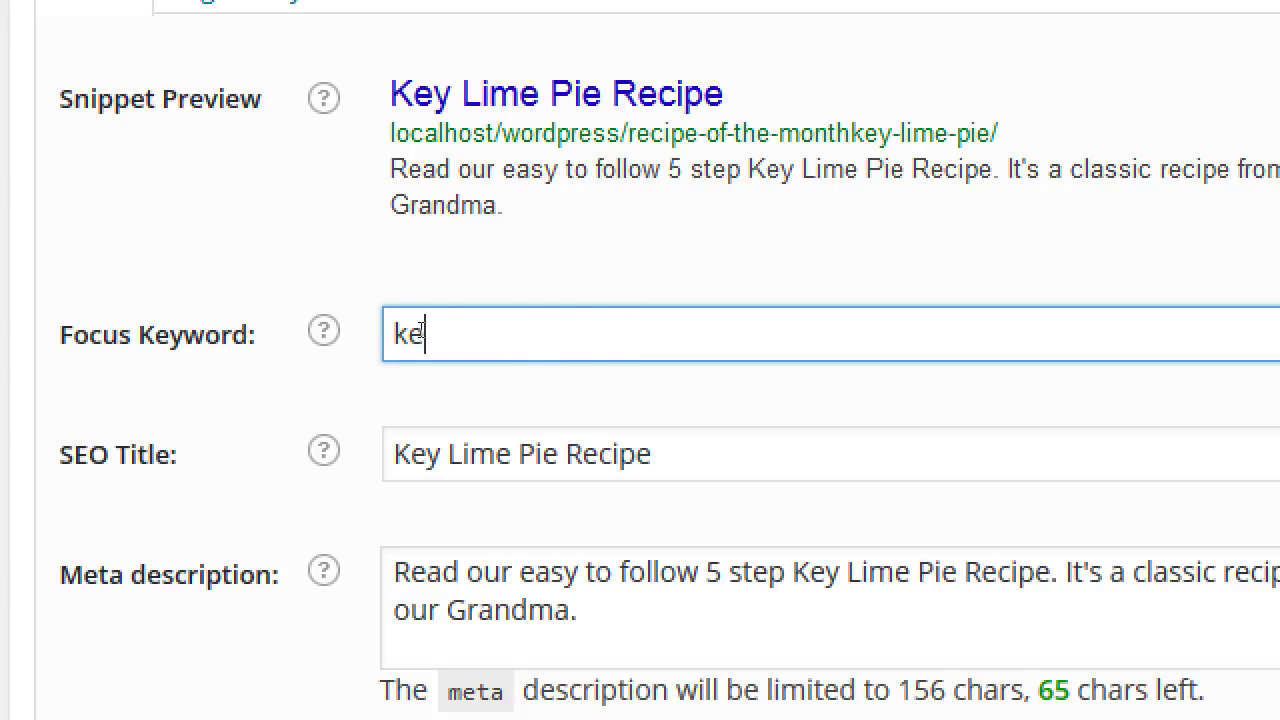
{"action": "type", "text": "y lime"}
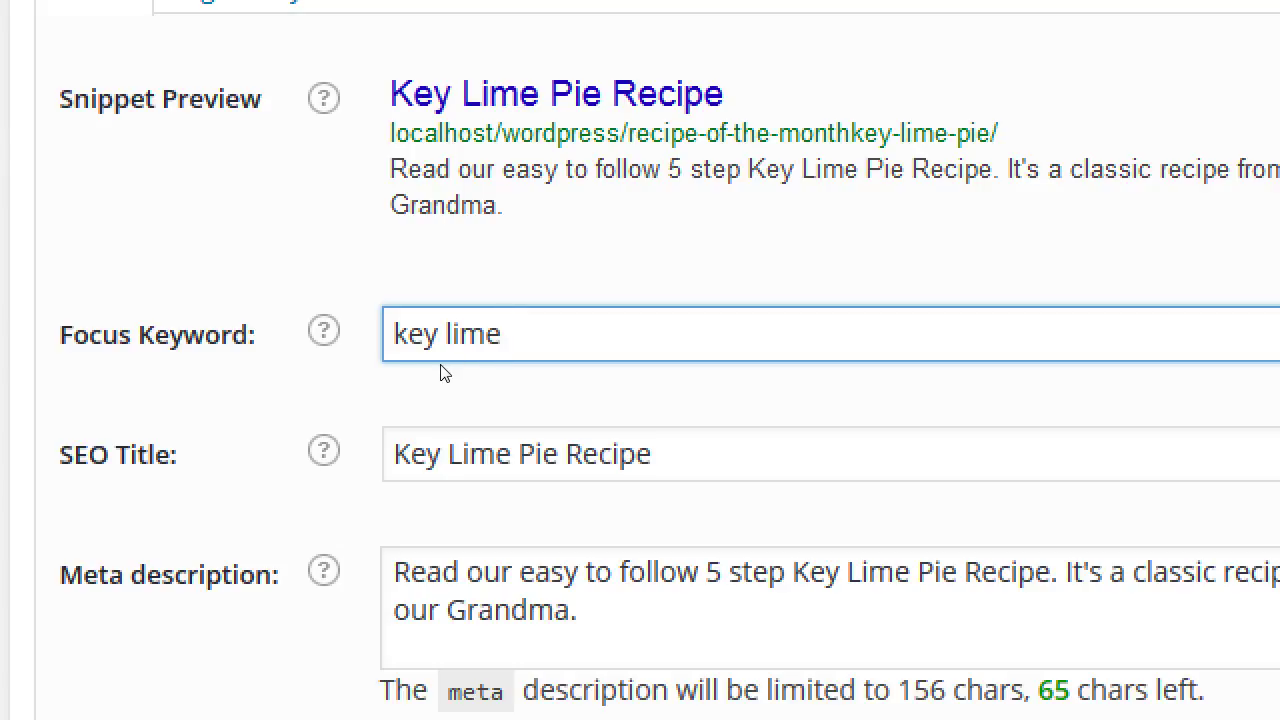
{"action": "type", "text": "pie recipes"}
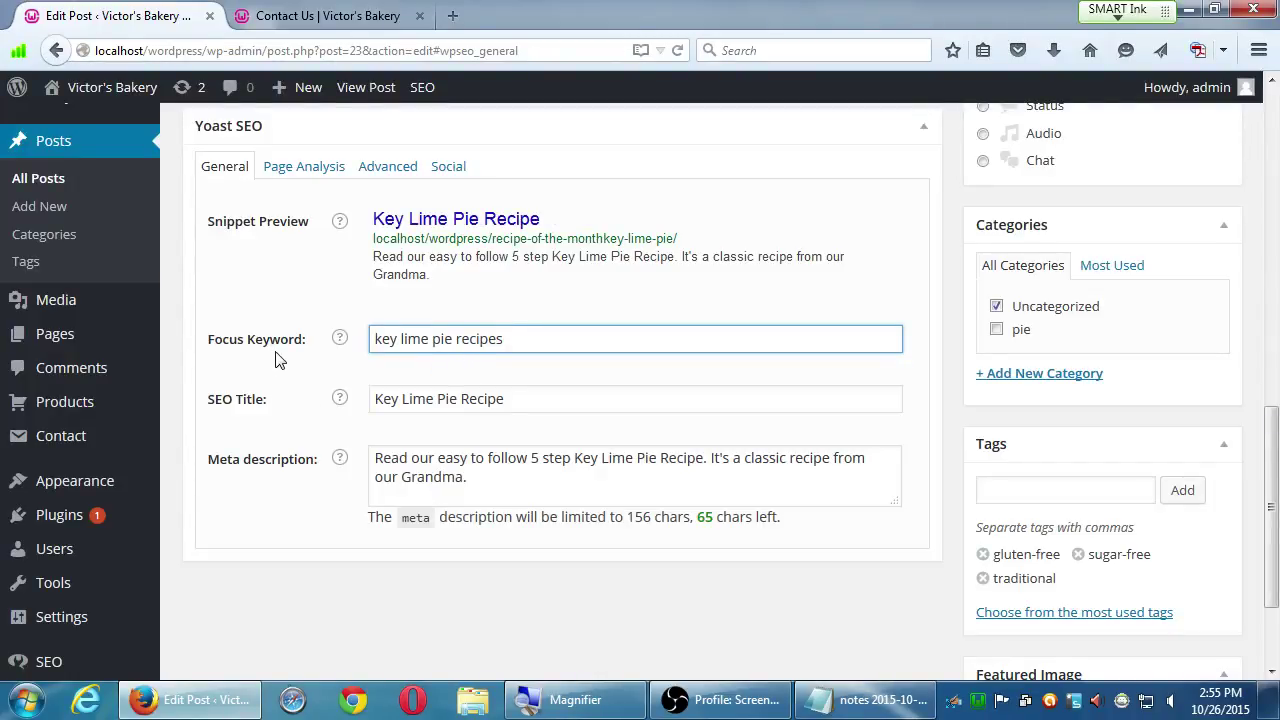
- Update the post and jump to its Yoast page analysis, now rated SEO: Bad
{"action": "scroll", "coordinate": [923, 500], "scroll_direction": "up", "scroll_amount": 10}
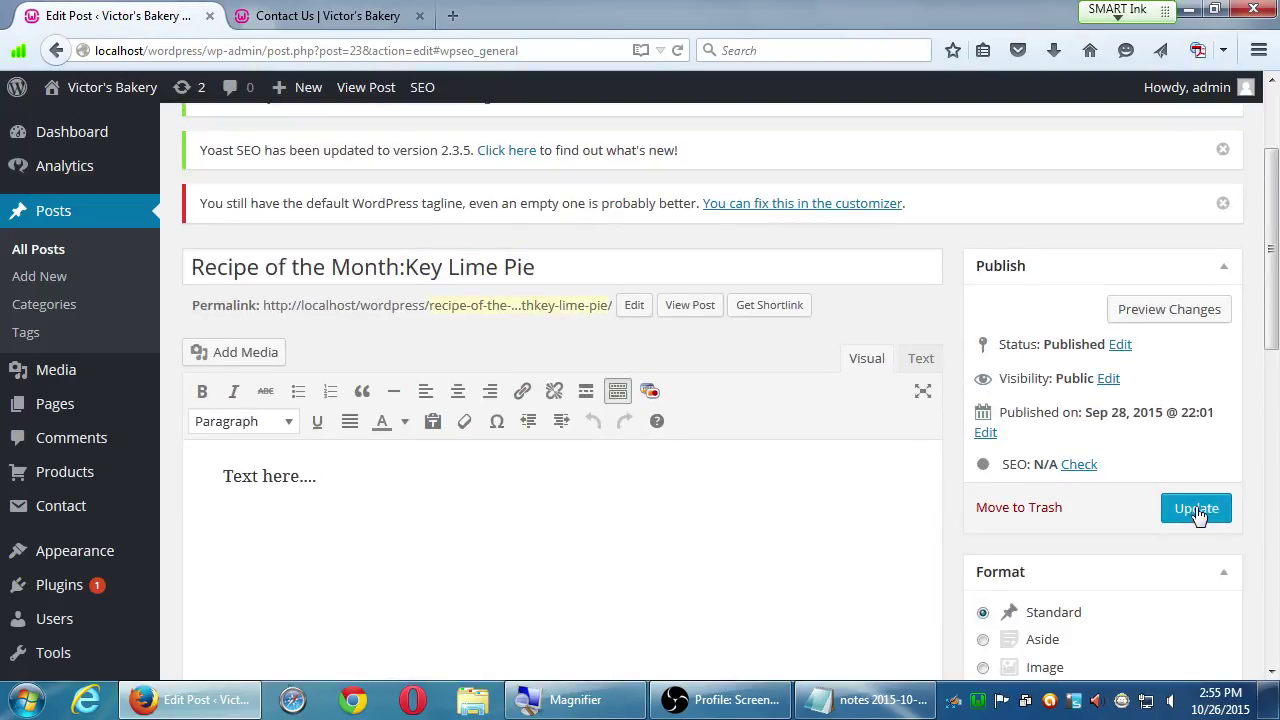
{"action": "left_click", "coordinate": [1199, 512]}
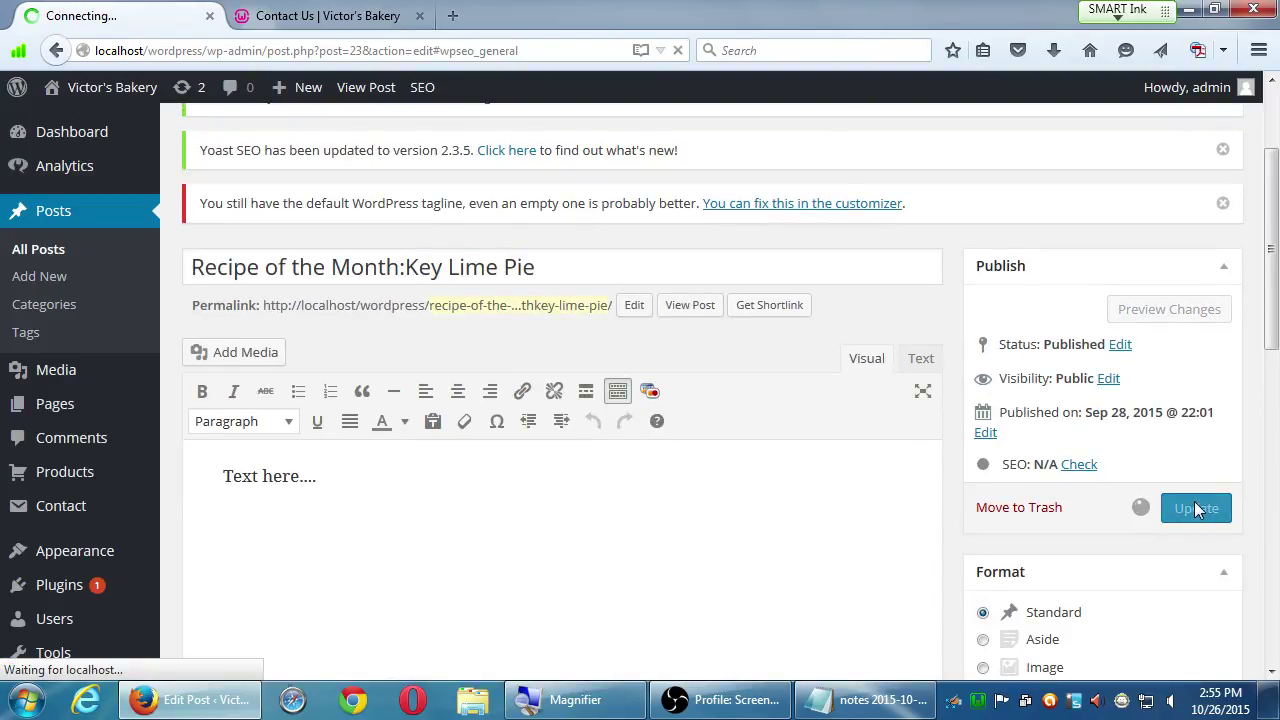
{"action": "scroll", "coordinate": [1120, 550], "scroll_direction": "down", "scroll_amount": 2}
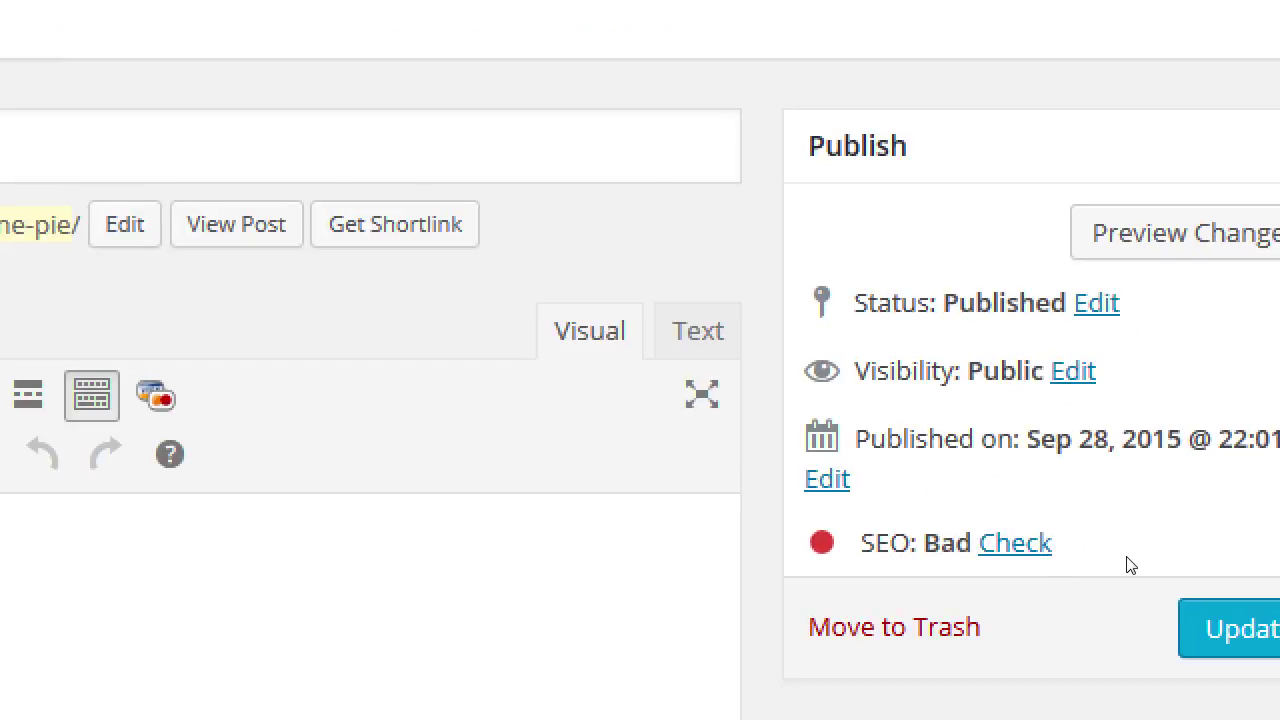
{"action": "left_click", "coordinate": [1045, 548]}
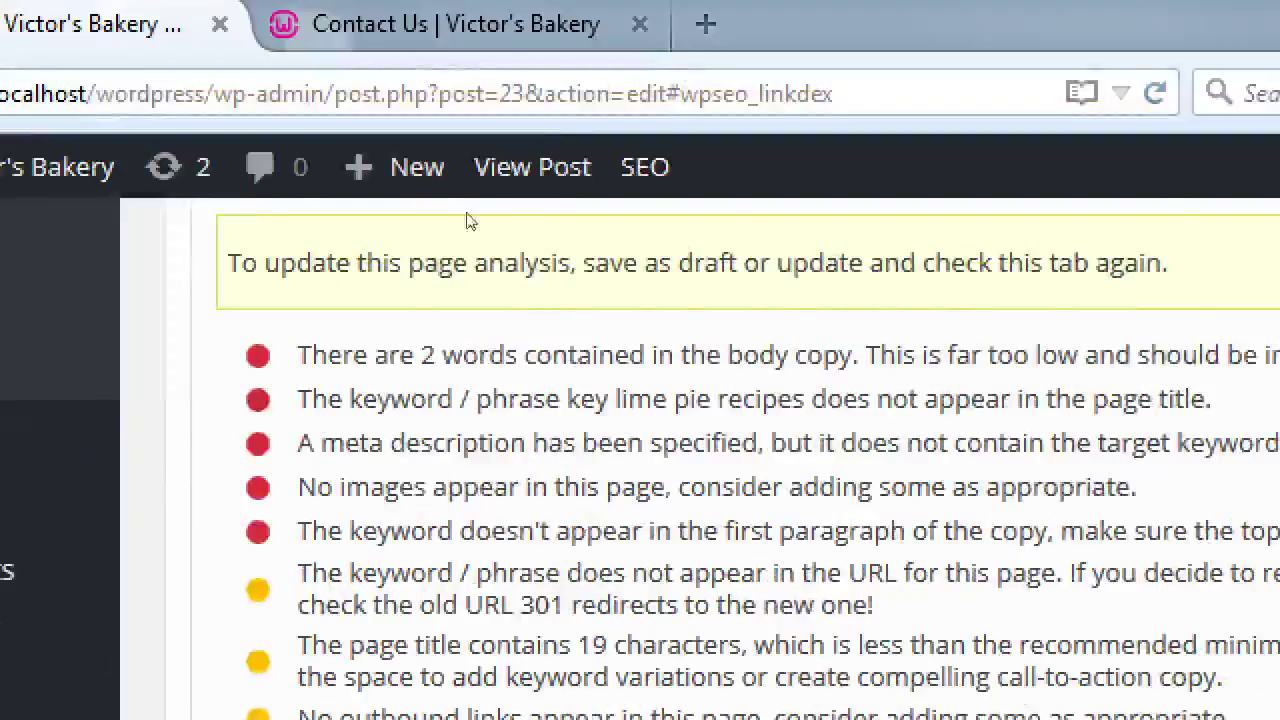
- Drop the trailing 's' so the focus keyword reads 'key lime pie recipe'
{"action": "scroll", "coordinate": [383, 377], "scroll_direction": "up", "scroll_amount": 1}
{"action": "key", "text": "Return"}
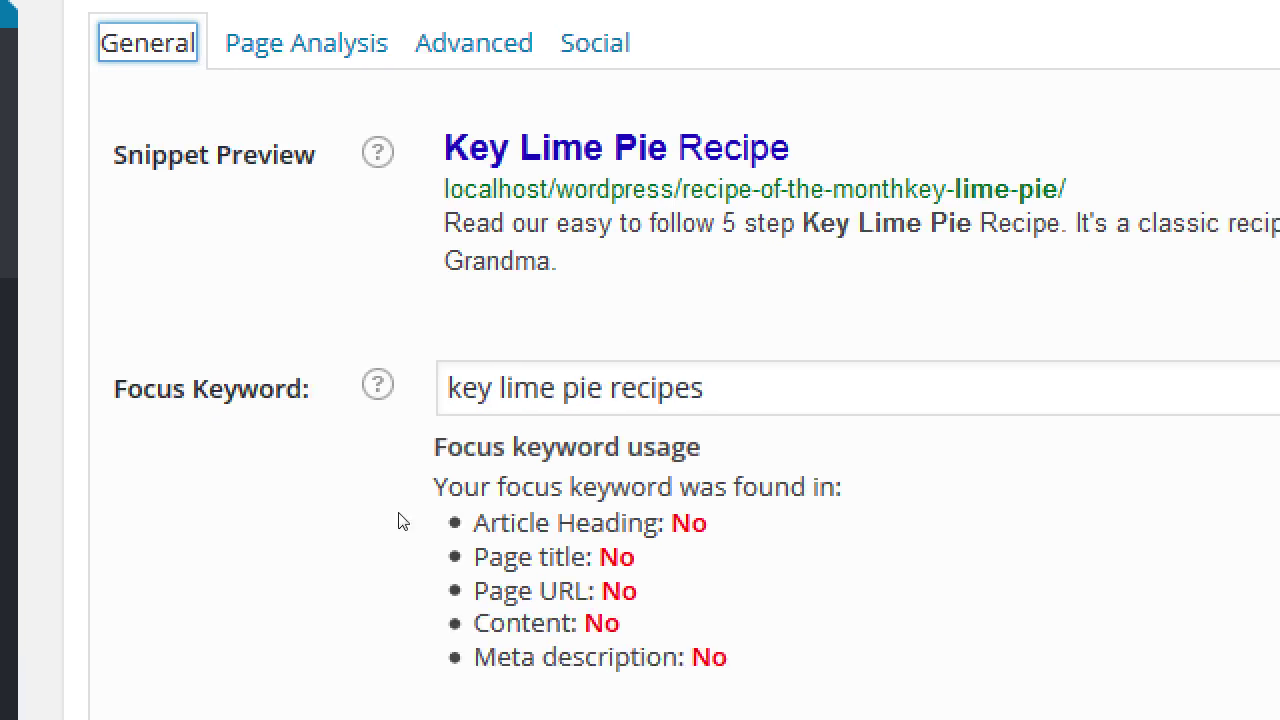
{"action": "left_click_drag", "start_coordinate": [434, 443], "coordinate": [452, 515]}
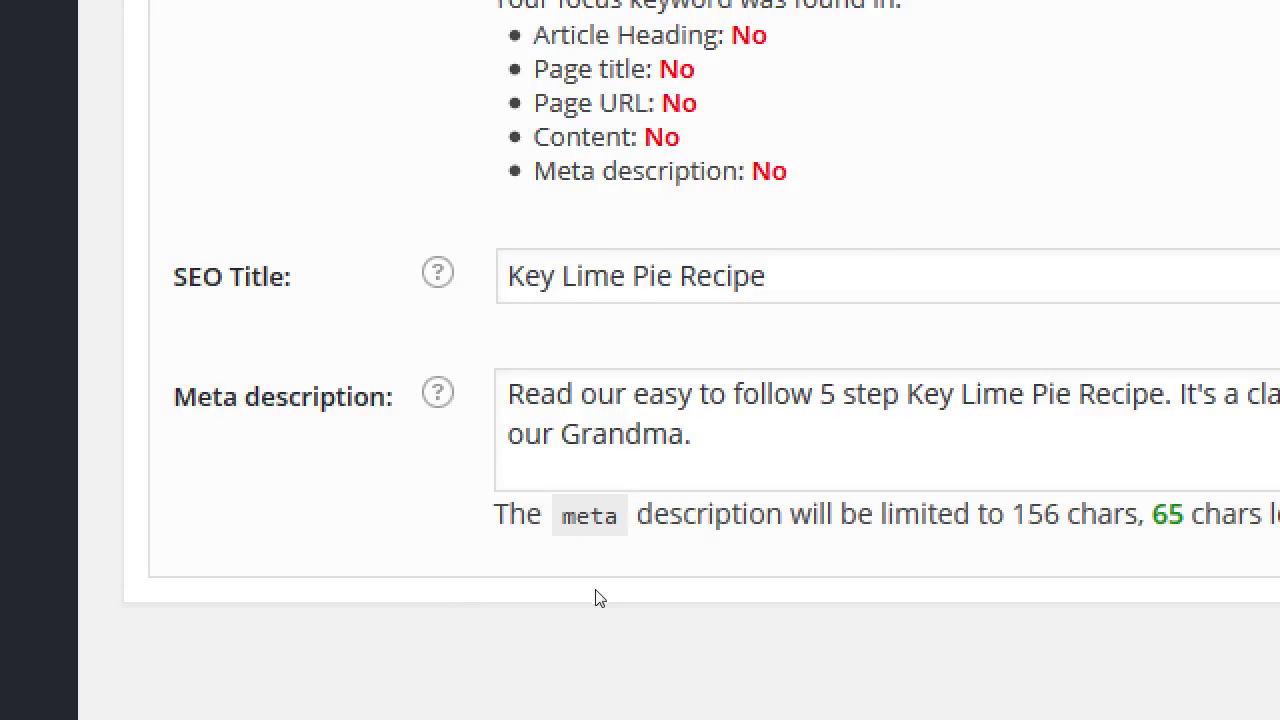
{"action": "scroll", "coordinate": [597, 595], "scroll_direction": "up", "scroll_amount": 2}
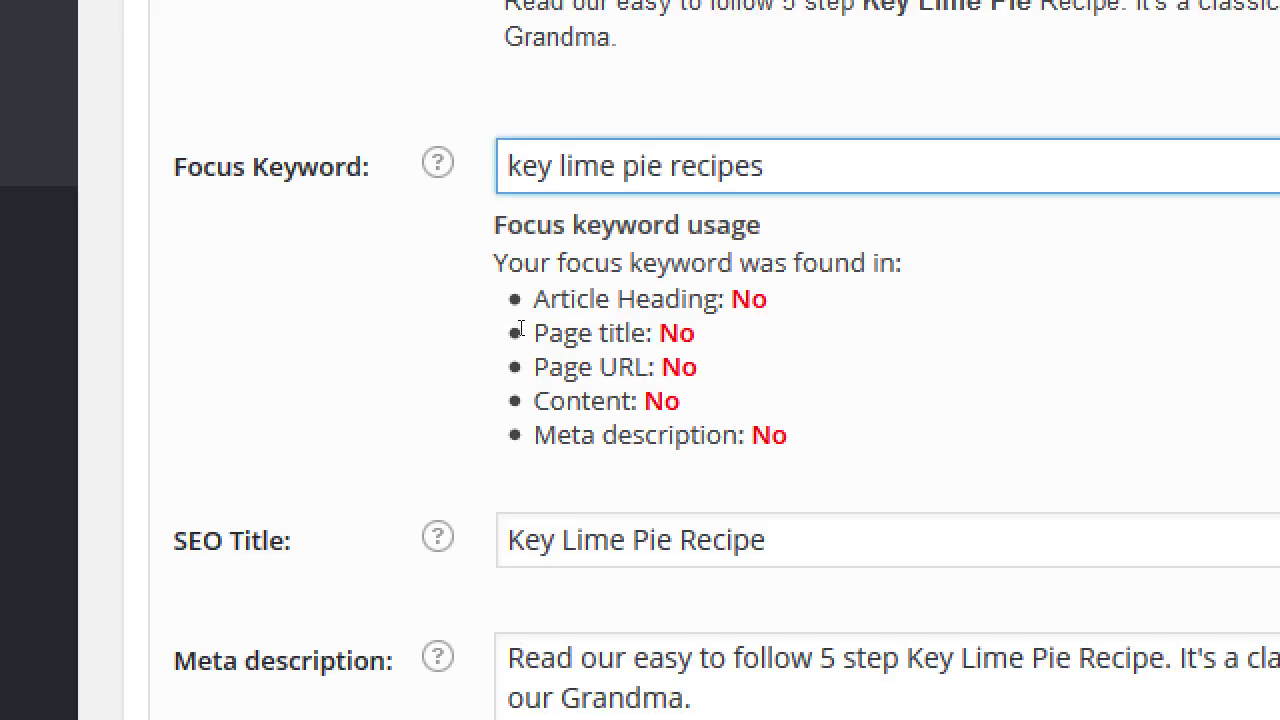
{"action": "key", "text": "BackSpace"}
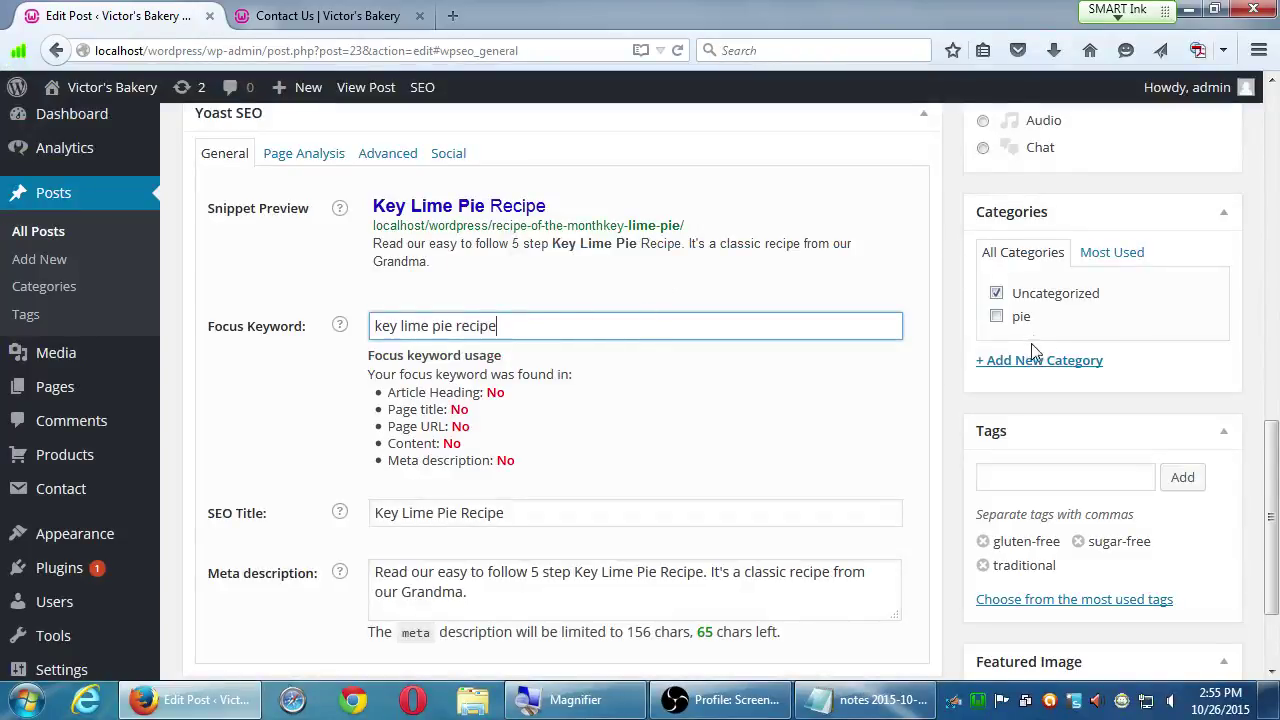
{"action": "scroll", "coordinate": [1062, 323], "scroll_direction": "up", "scroll_amount": 1}
- Update the post, now rated SEO: Poor, and go to the All Posts list
{"action": "scroll", "coordinate": [1062, 323], "scroll_direction": "up", "scroll_amount": 3}
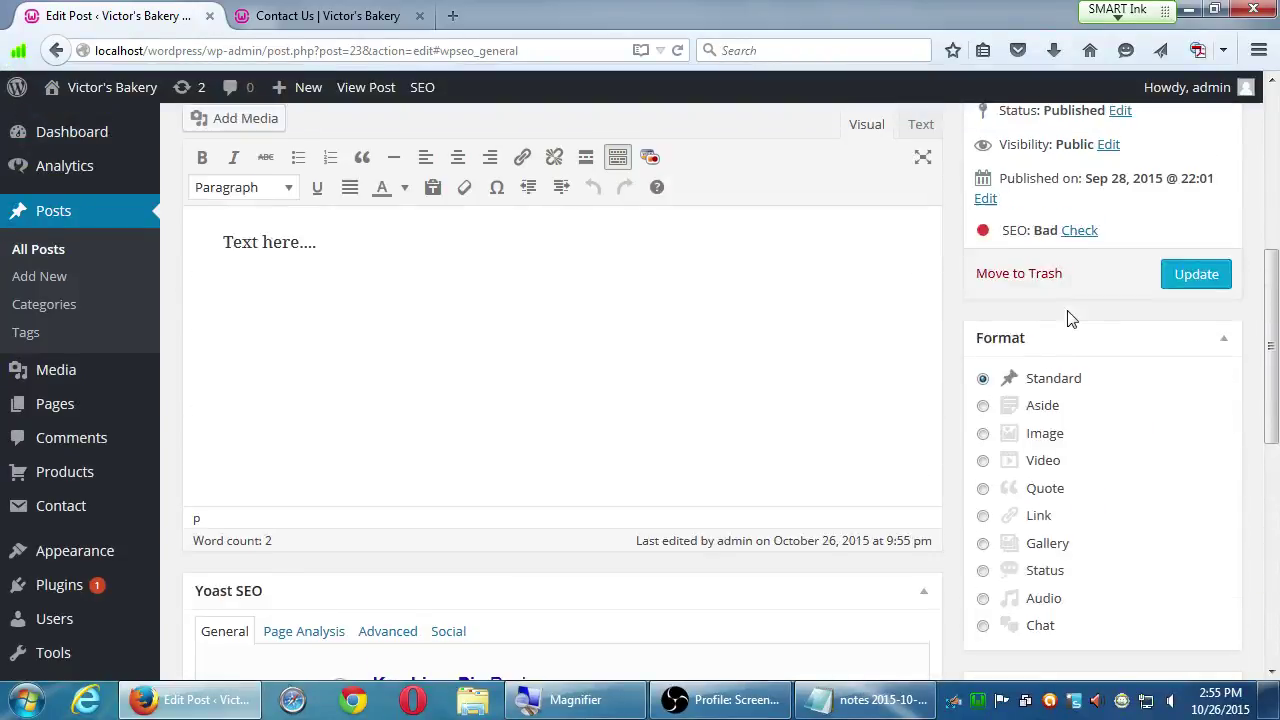
{"action": "left_click", "coordinate": [1166, 285]}
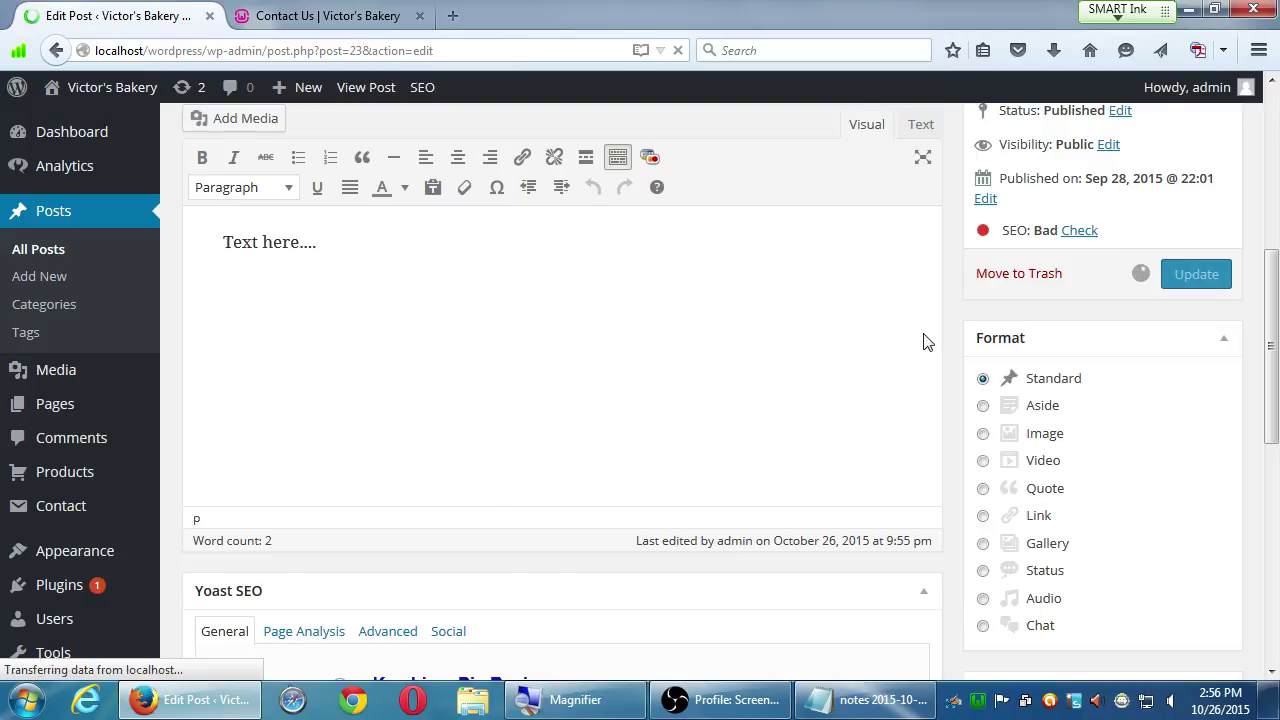
{"action": "scroll", "coordinate": [926, 340], "scroll_direction": "down", "scroll_amount": 2}
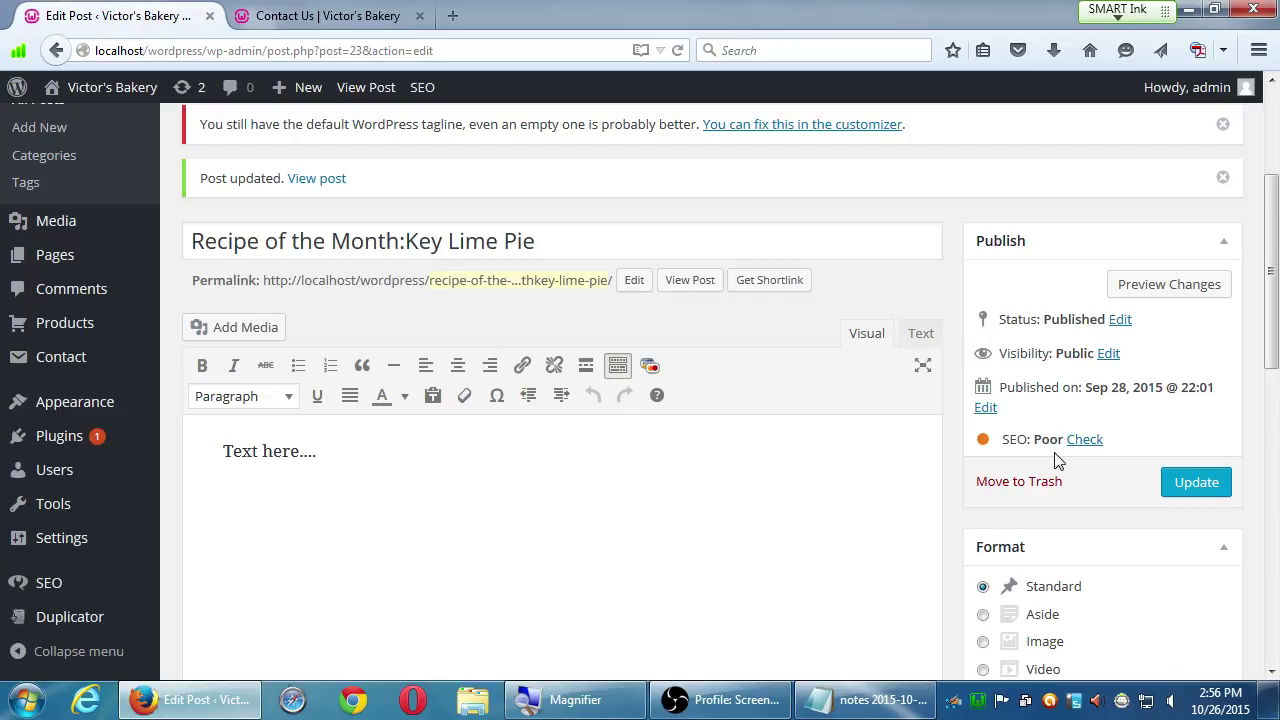
{"action": "scroll", "coordinate": [1014, 523], "scroll_direction": "up", "scroll_amount": 3}
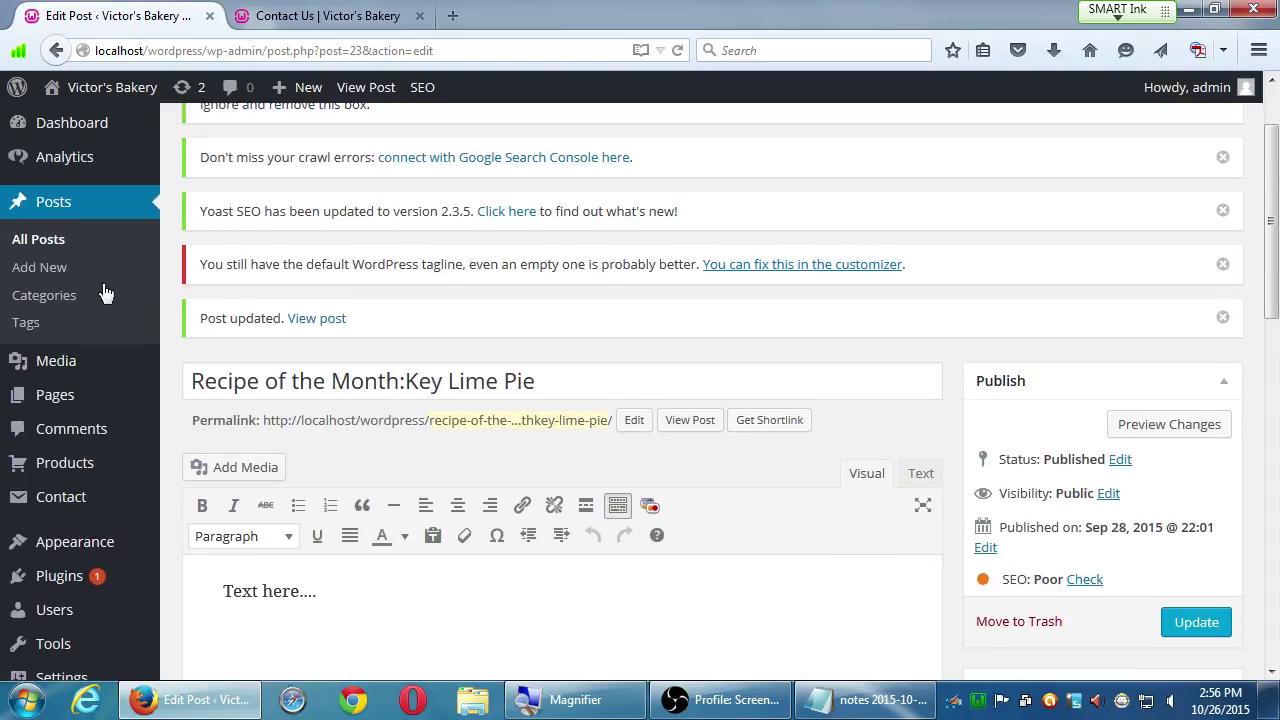
{"action": "left_click", "coordinate": [58, 246]}
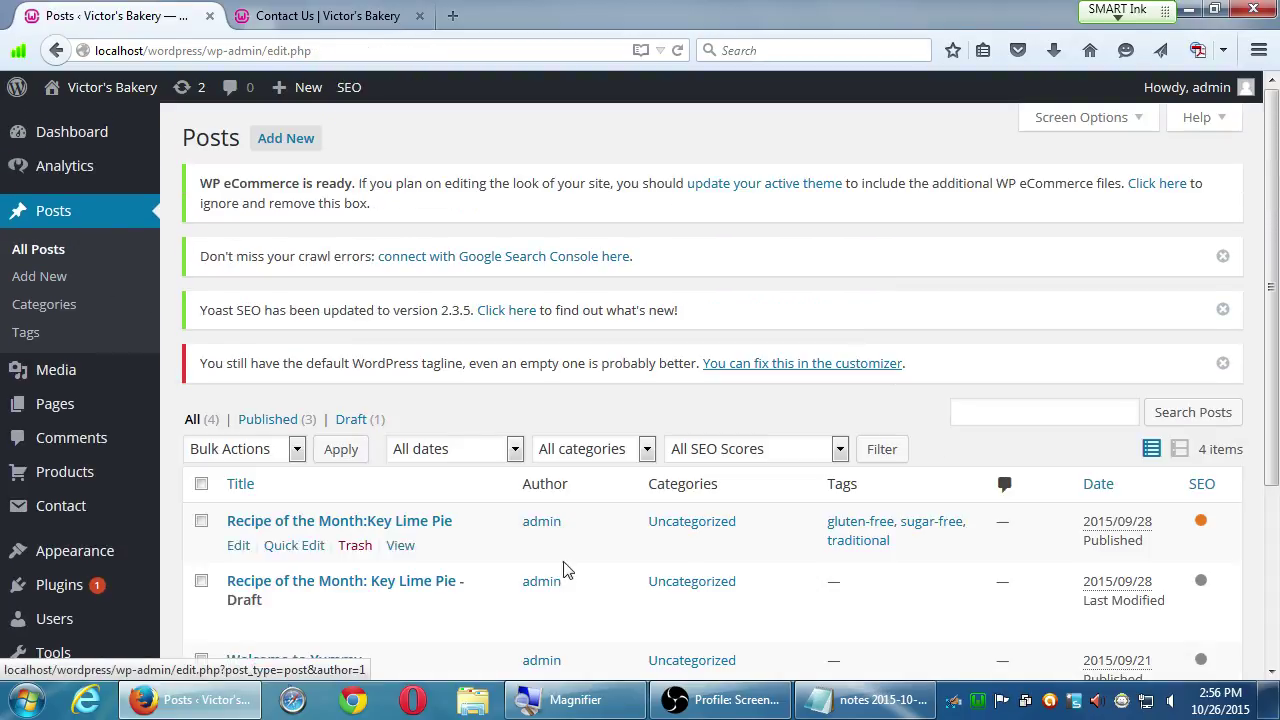
{"action": "scroll", "coordinate": [565, 569], "scroll_direction": "down", "scroll_amount": 2}
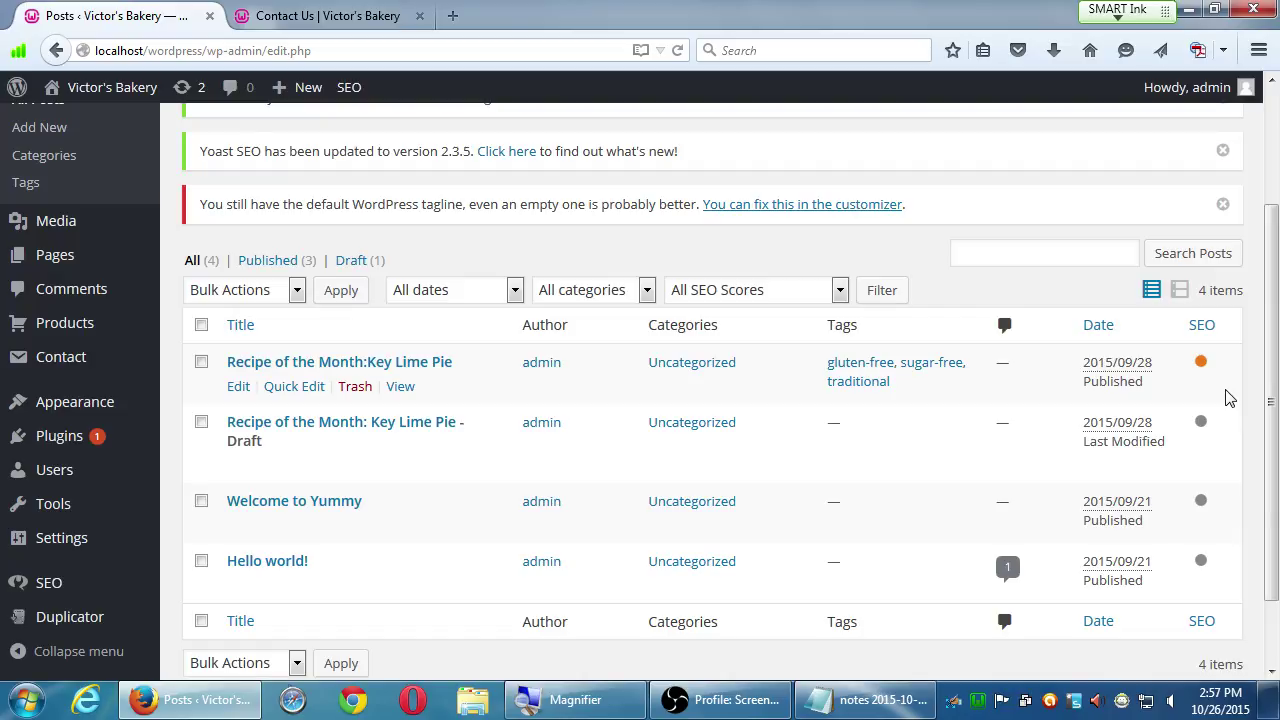
- Edit the Recipe of the Month:Key Lime Pie post and scroll to its Yoast SEO box
{"action": "left_click", "coordinate": [237, 387]}
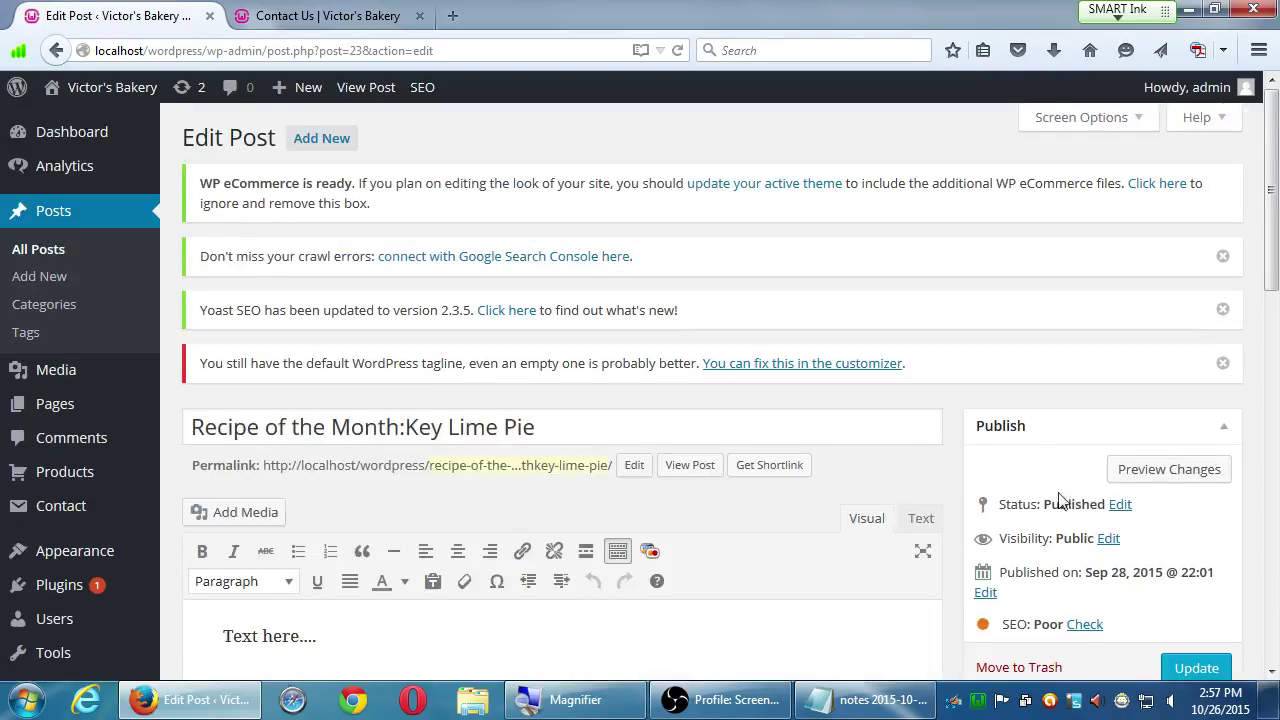
{"action": "scroll", "coordinate": [1060, 500], "scroll_direction": "down", "scroll_amount": 4}
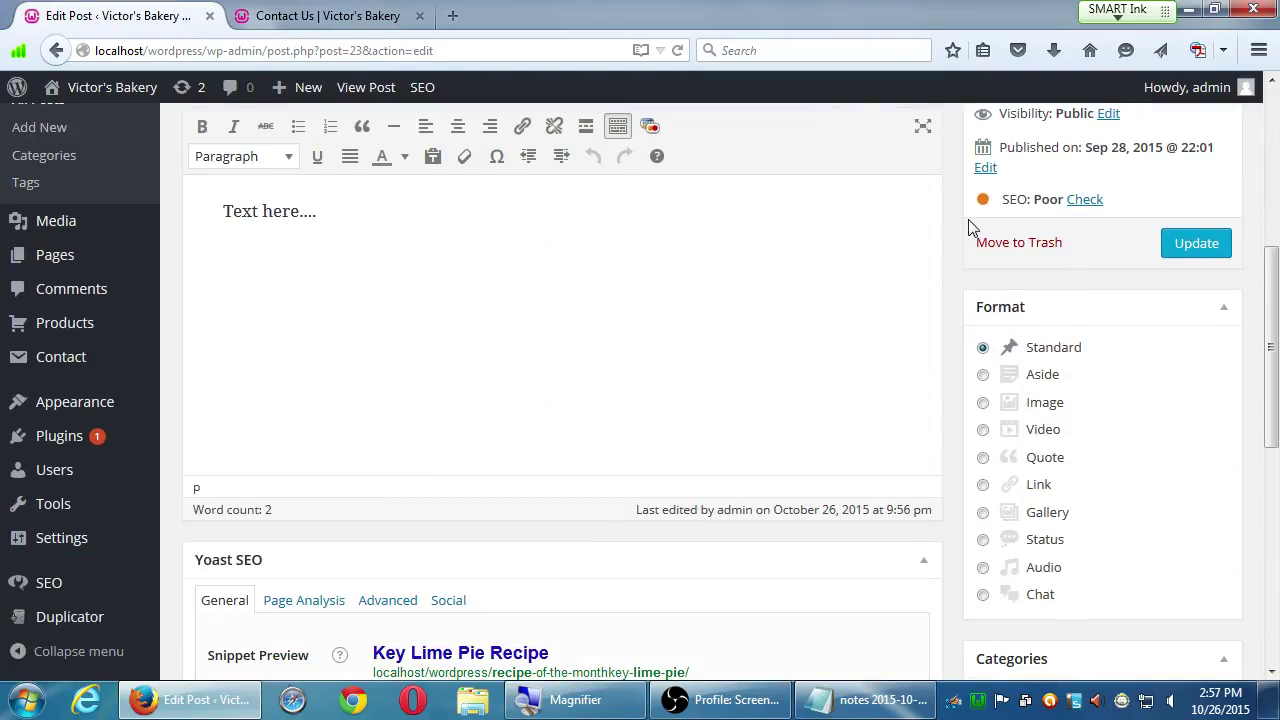
{"action": "scroll", "coordinate": [951, 380], "scroll_direction": "down", "scroll_amount": 3}
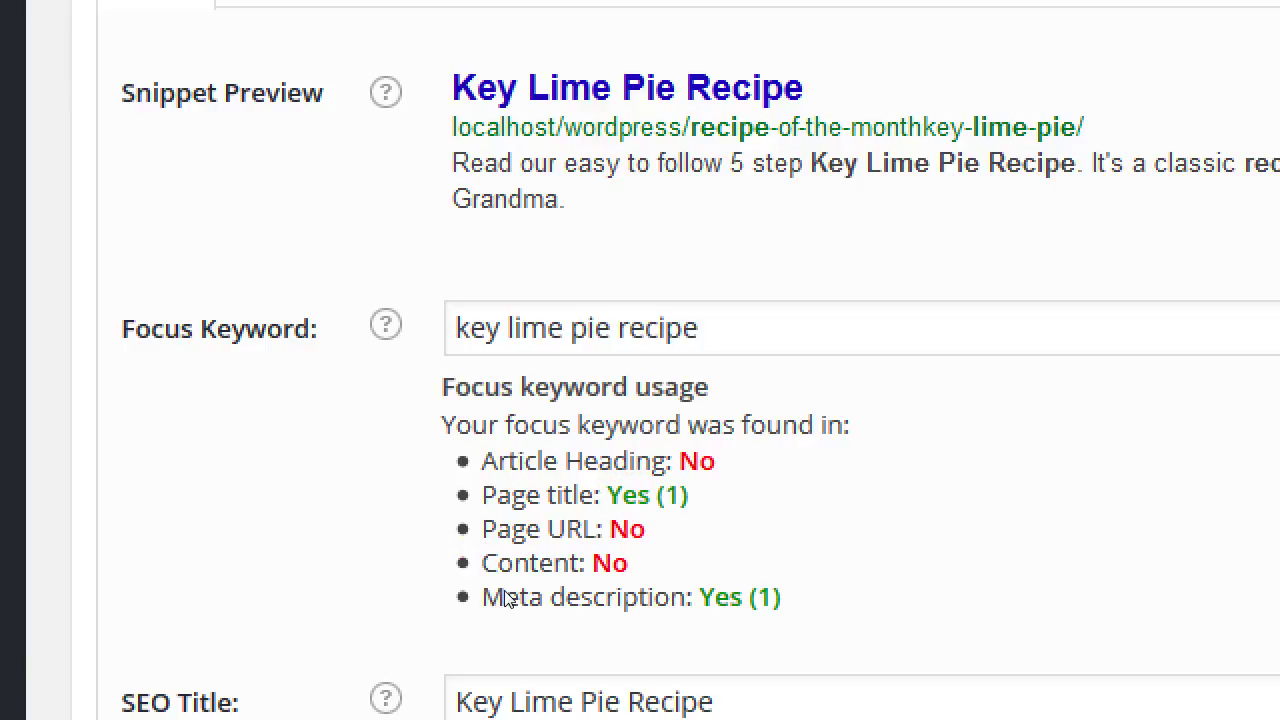
{"action": "scroll", "coordinate": [310, 300], "scroll_direction": "up", "scroll_amount": 2}
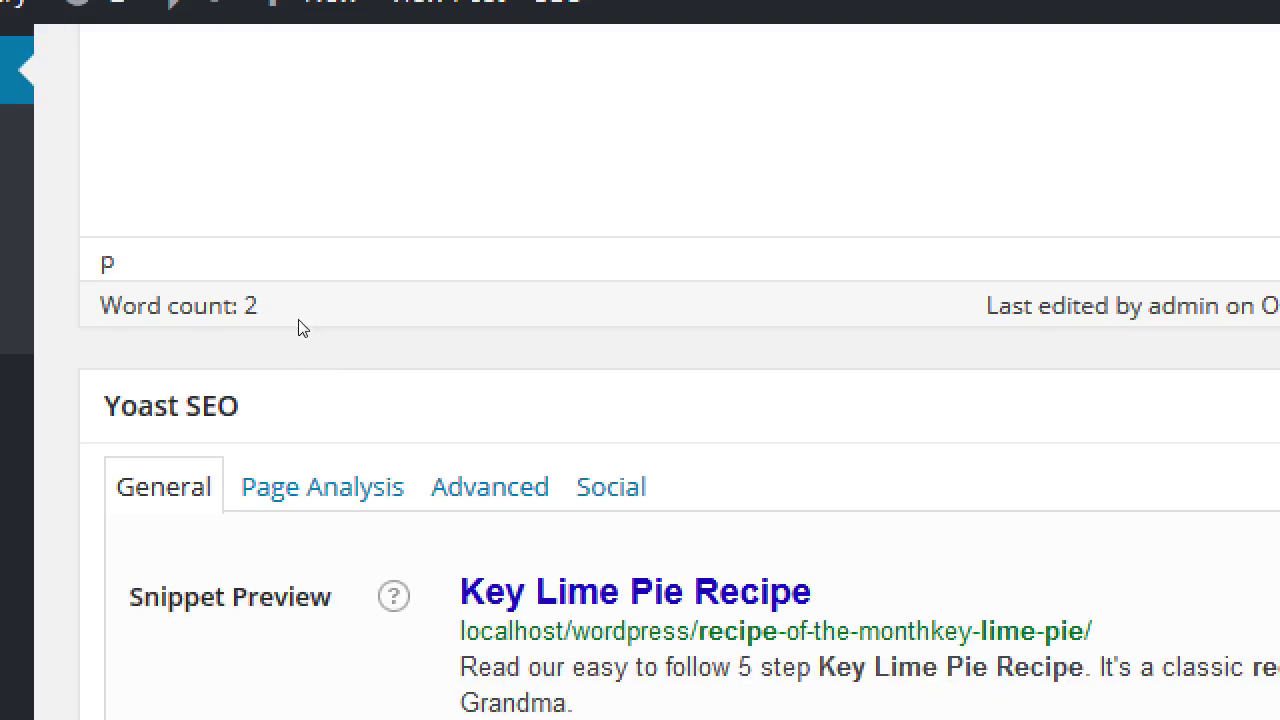
- Review the analysis warnings: two-word body copy, keyword missing from first paragraph, short page title
{"action": "left_click", "coordinate": [300, 487]}
{"action": "scroll", "coordinate": [290, 495], "scroll_direction": "down", "scroll_amount": 2}
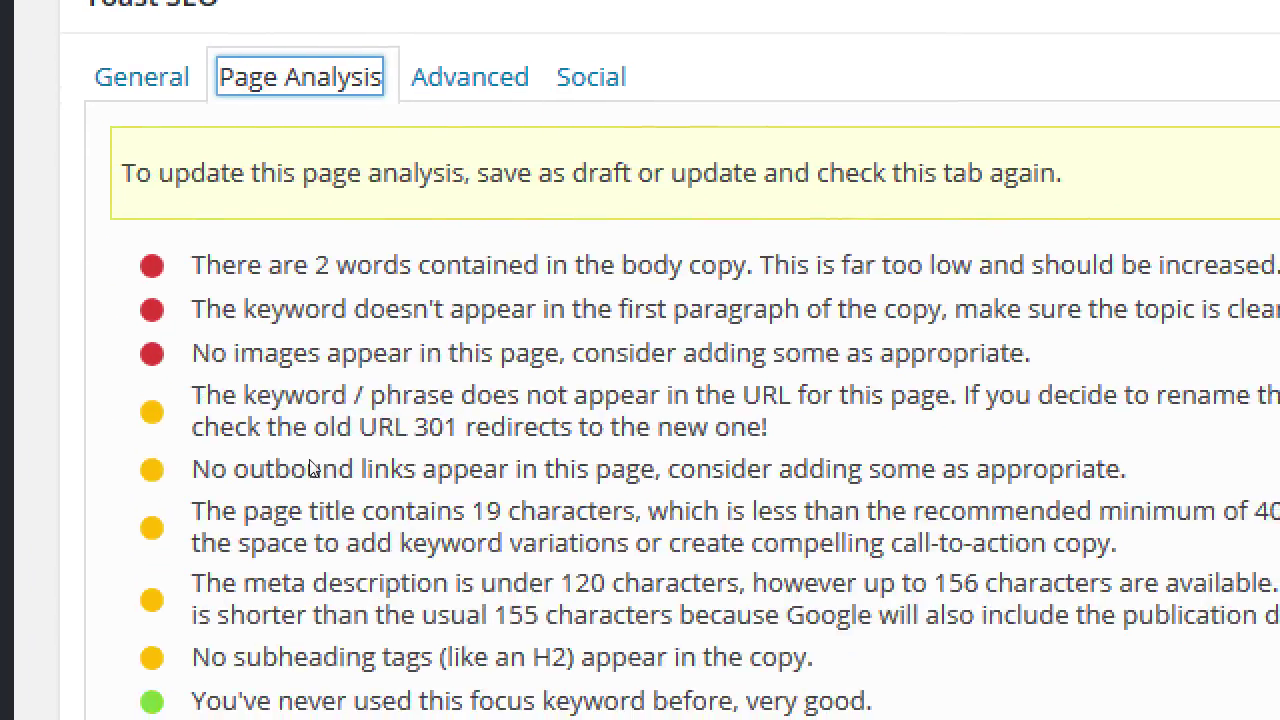
{"action": "left_click_drag", "start_coordinate": [282, 265], "coordinate": [462, 266]}
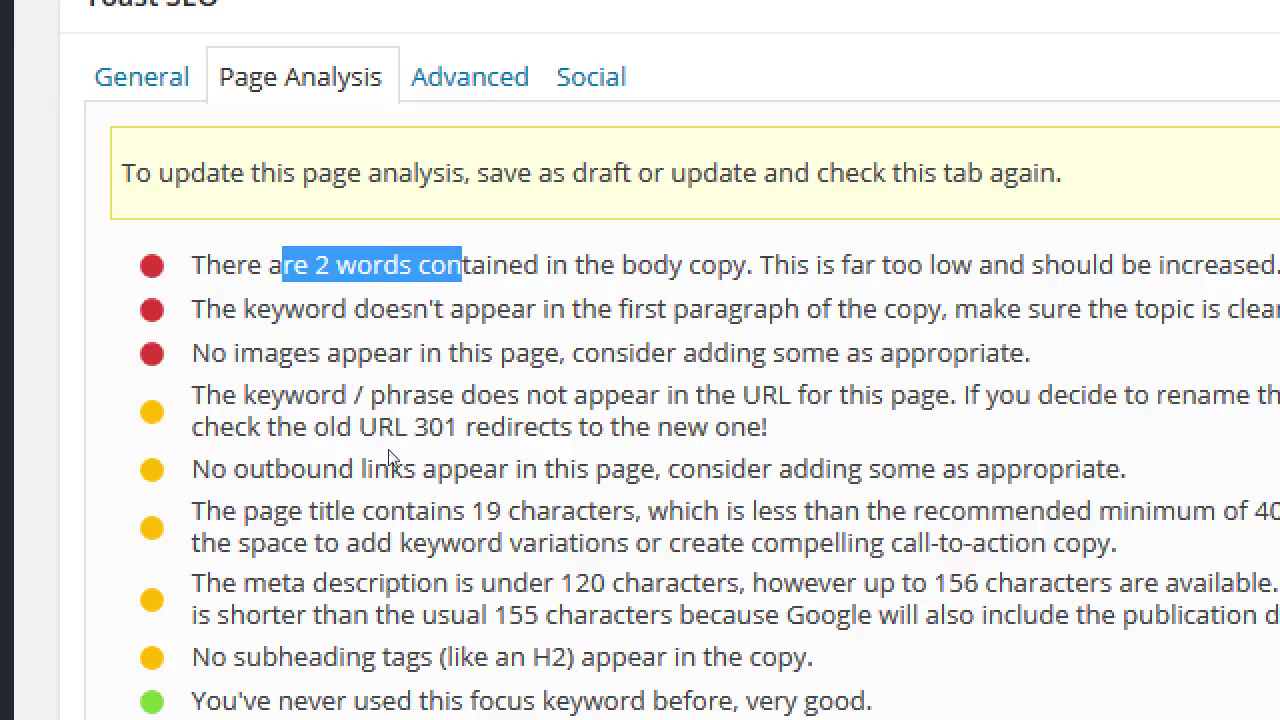
{"action": "left_click_drag", "start_coordinate": [284, 309], "coordinate": [688, 309]}
{"action": "key", "text": "shift+Up"}
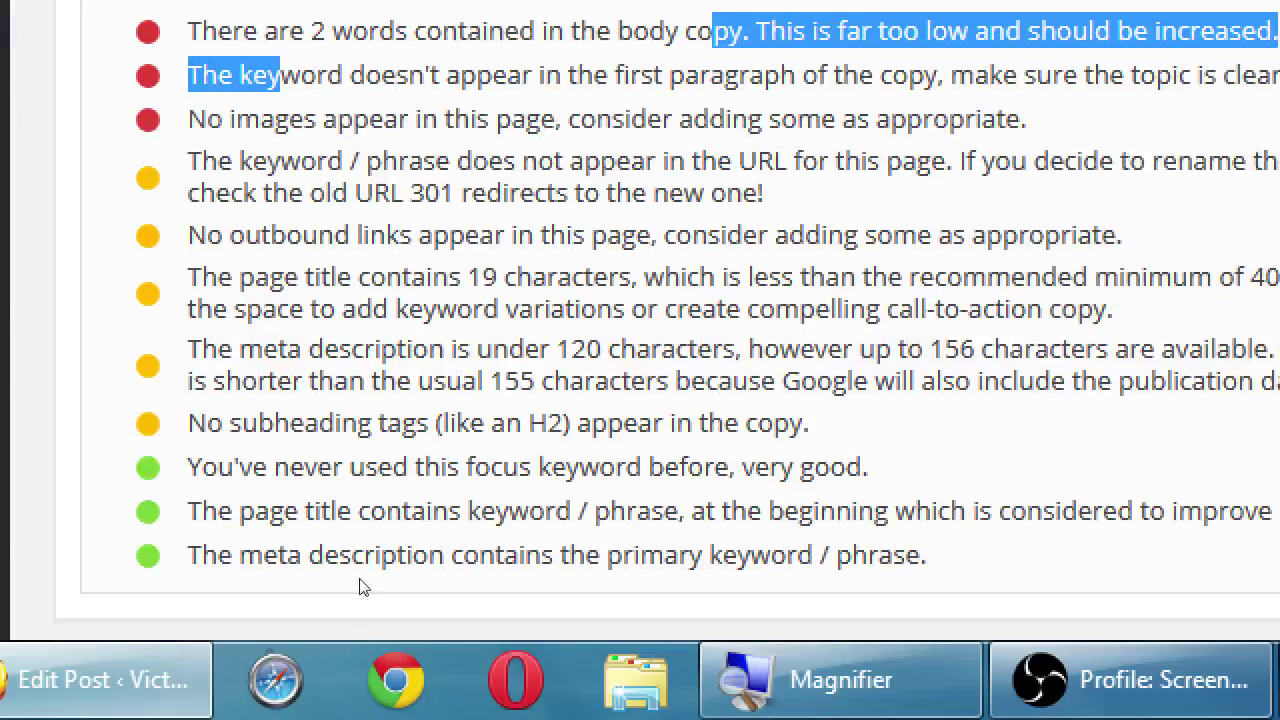
{"action": "left_click_drag", "start_coordinate": [533, 545], "coordinate": [428, 513]}
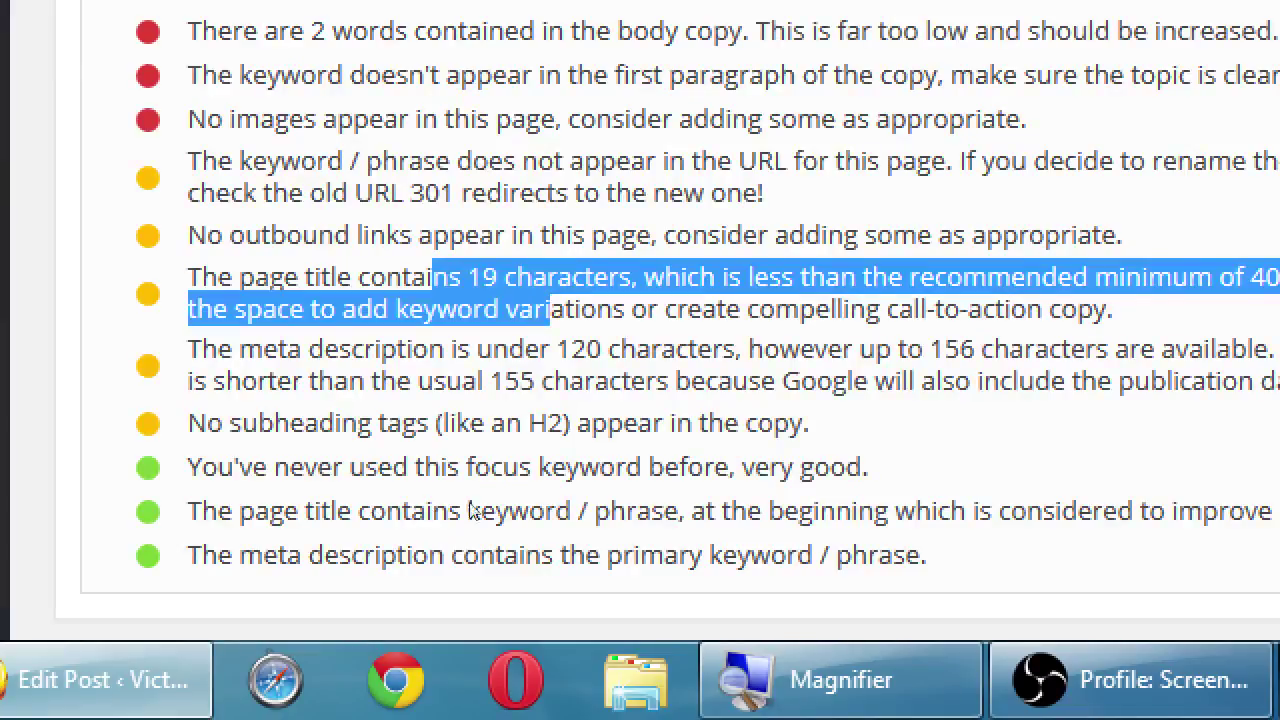
{"action": "left_click", "coordinate": [716, 494]}
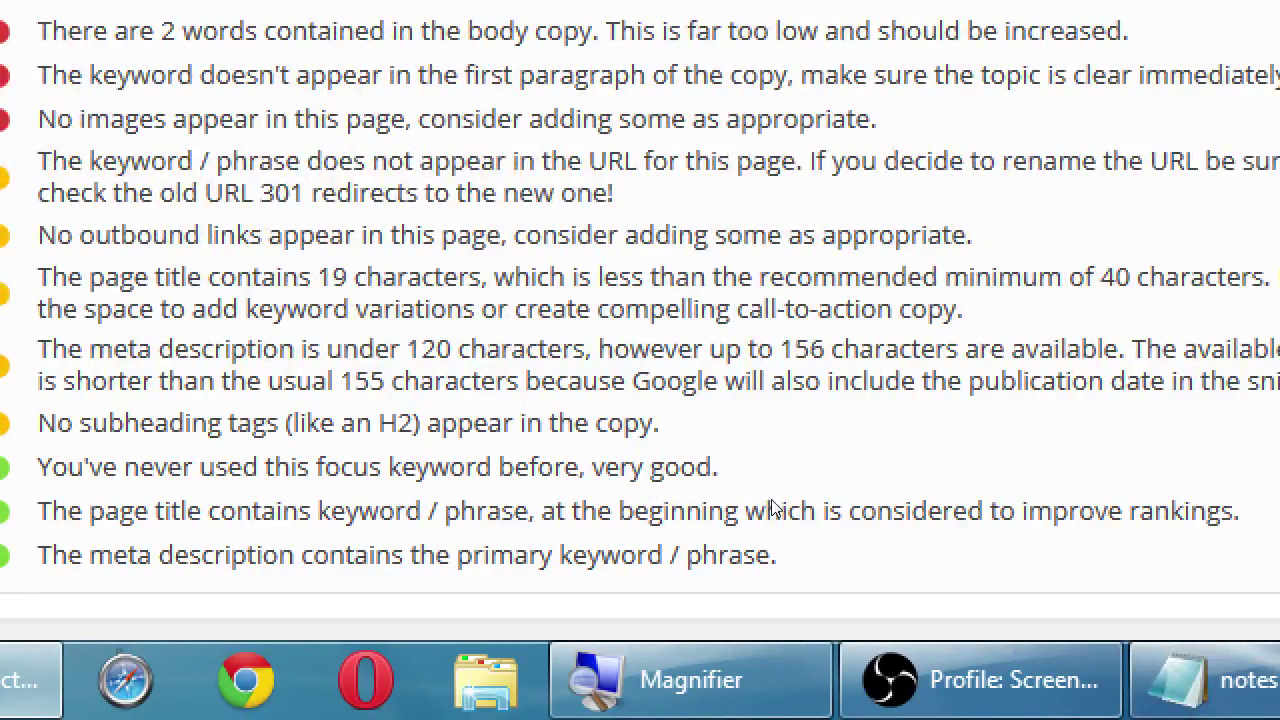
- Point out the 40-character title minimum and missing subheading warning, then zoom out
{"action": "key", "text": "shift+Right"}
{"action": "key", "text": "shift+Right"}
{"action": "key", "text": "shift+Right"}
{"action": "key", "text": "shift+Right"}
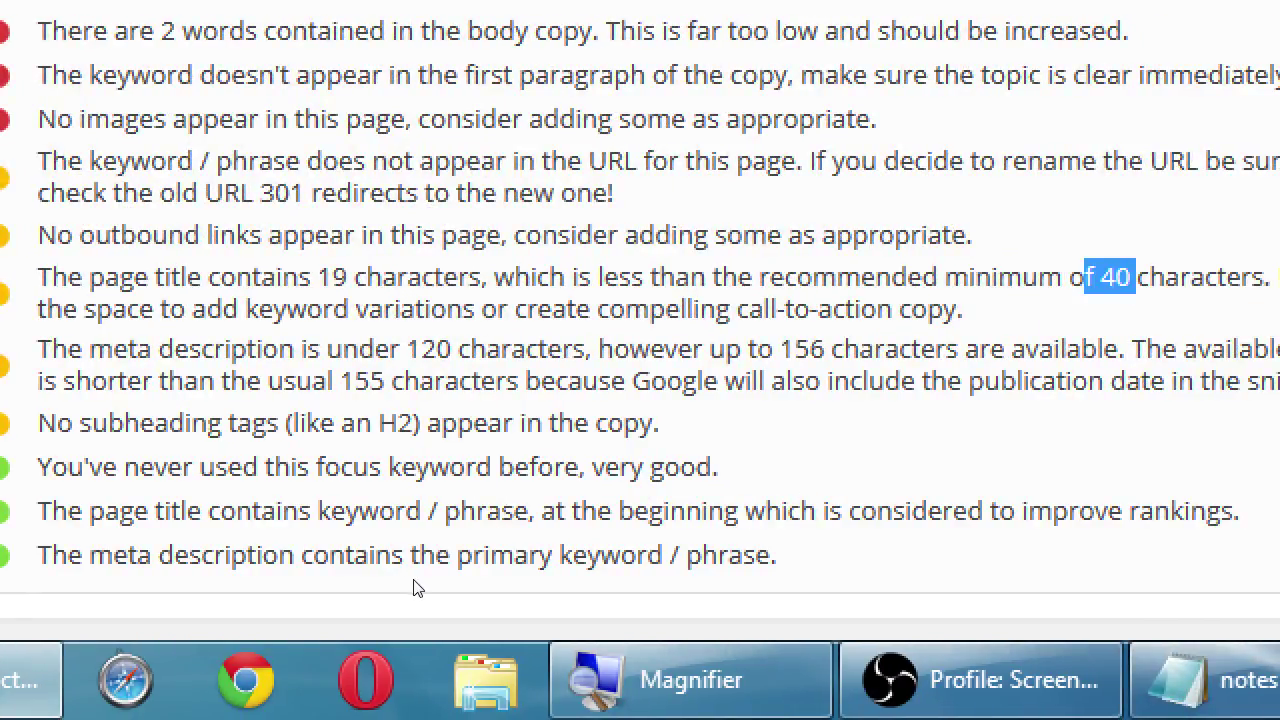
{"action": "key", "text": "Down"}
{"action": "key", "text": "Down"}
{"action": "key", "text": "Down"}
{"action": "key", "text": "shift+Right"}
{"action": "key", "text": "shift+Right"}
{"action": "key", "text": "shift+Right"}
{"action": "key", "text": "shift+Right"}
{"action": "key", "text": "shift+Right"}
{"action": "key", "text": "shift+Right"}
{"action": "key", "text": "shift+Right"}
{"action": "key", "text": "Down"}
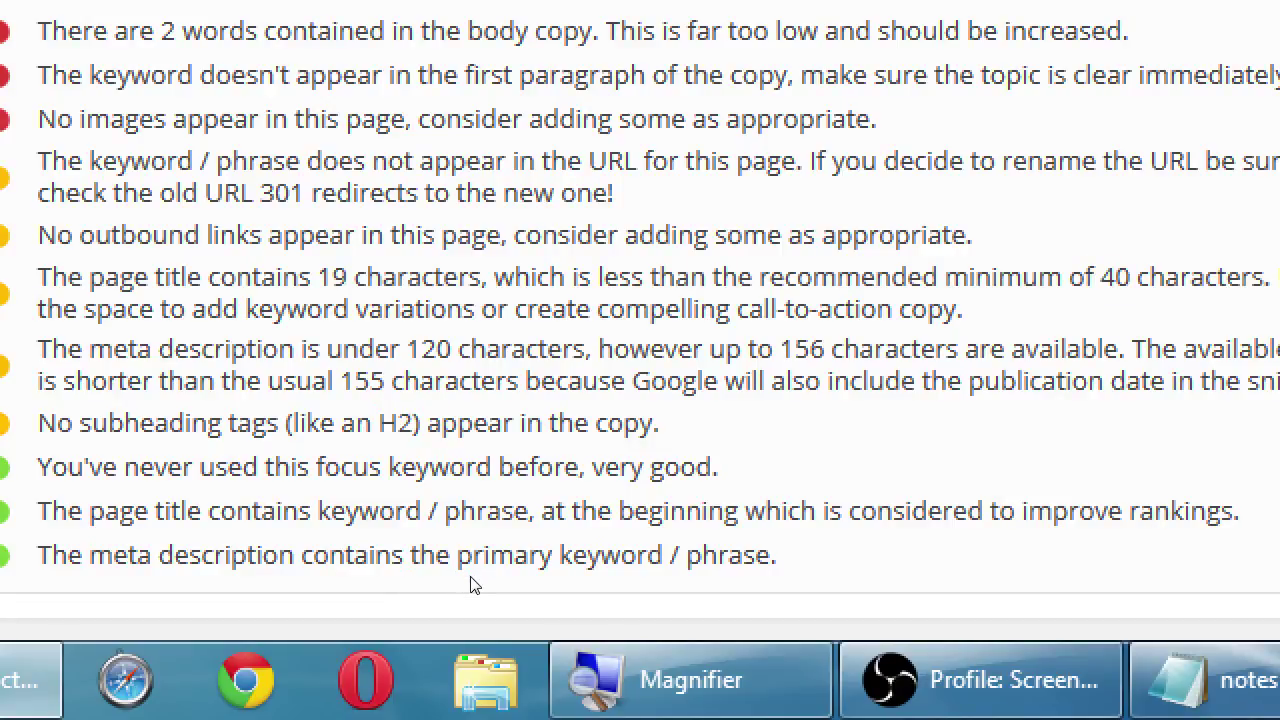
{"action": "key", "text": "super+minus"}
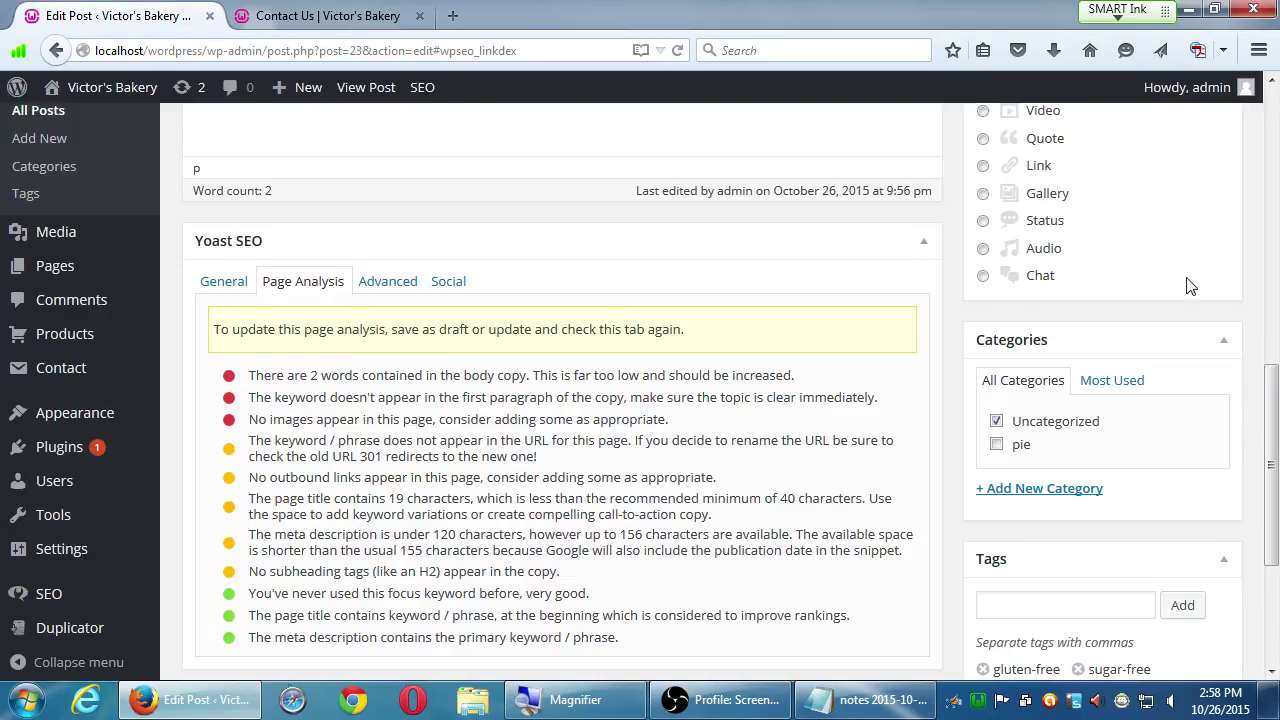
{"action": "scroll", "coordinate": [1192, 280], "scroll_direction": "up", "scroll_amount": 3}
{"action": "scroll", "coordinate": [1195, 279], "scroll_direction": "up", "scroll_amount": 8}
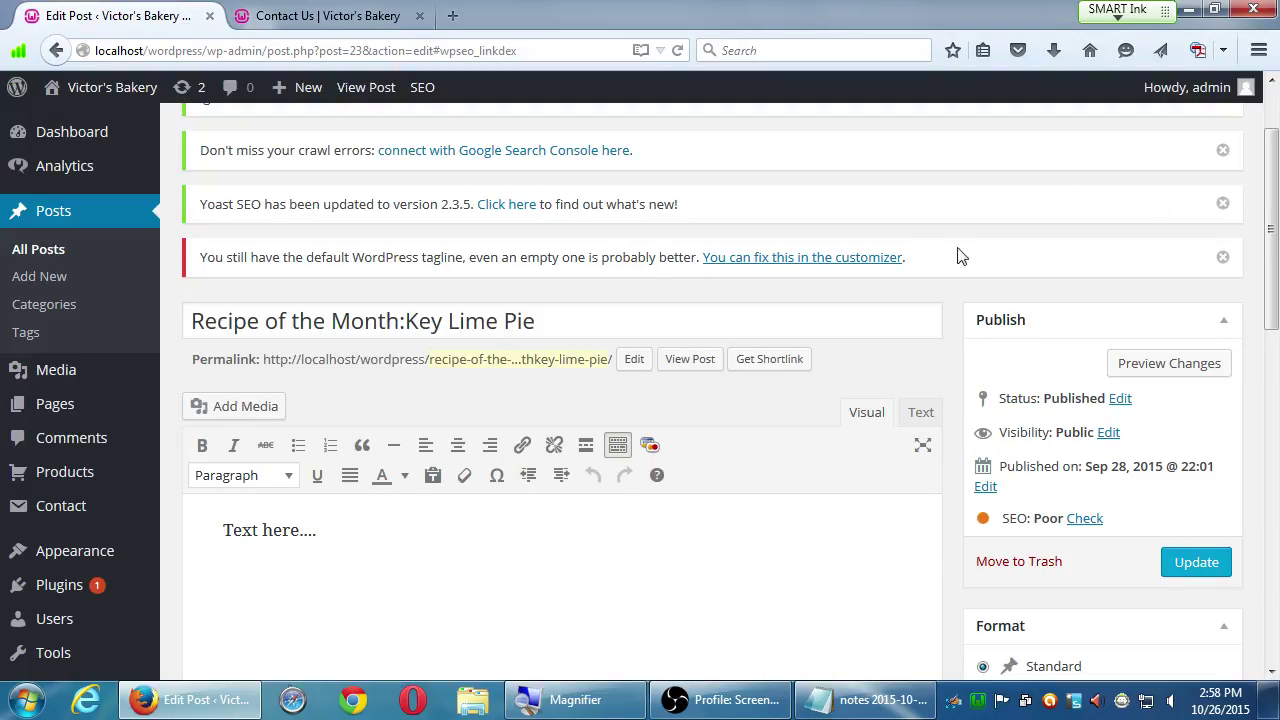
- Go from Plugins to Add New and scroll down to the Jetpack by WordPress.com card
{"action": "left_click", "coordinate": [108, 587]}
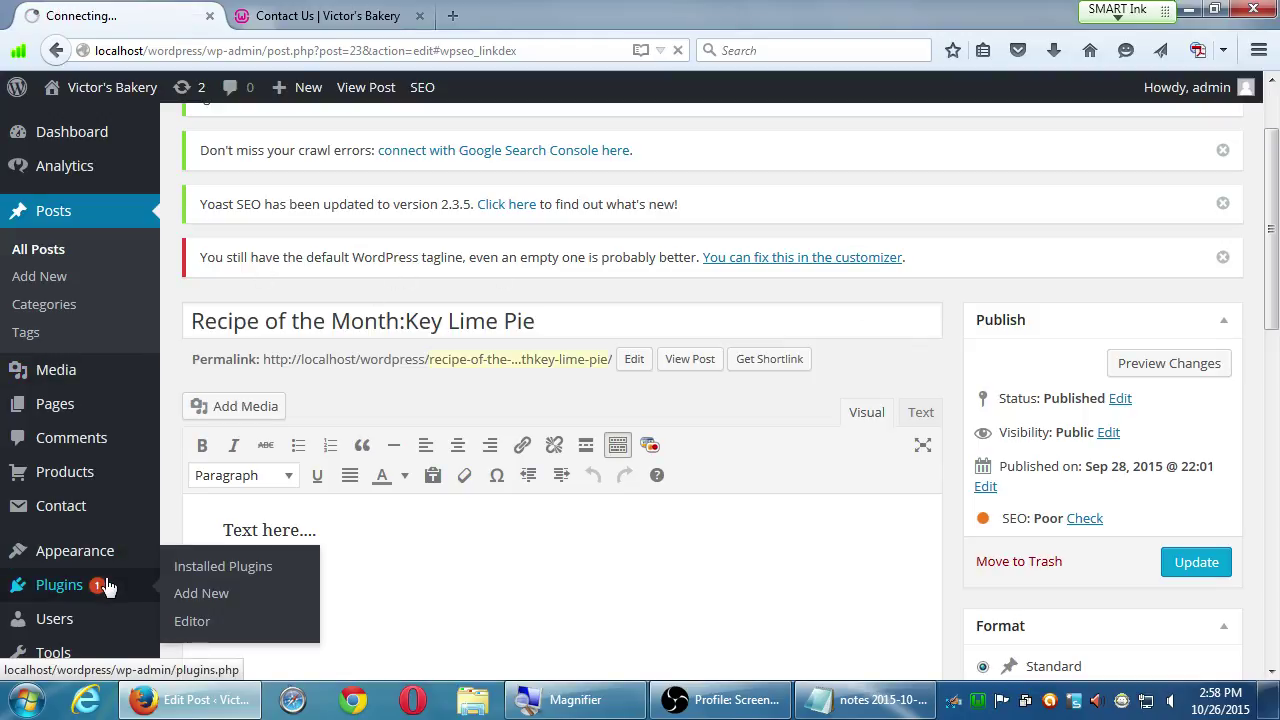
{"action": "scroll", "coordinate": [90, 560], "scroll_direction": "down", "scroll_amount": 2}
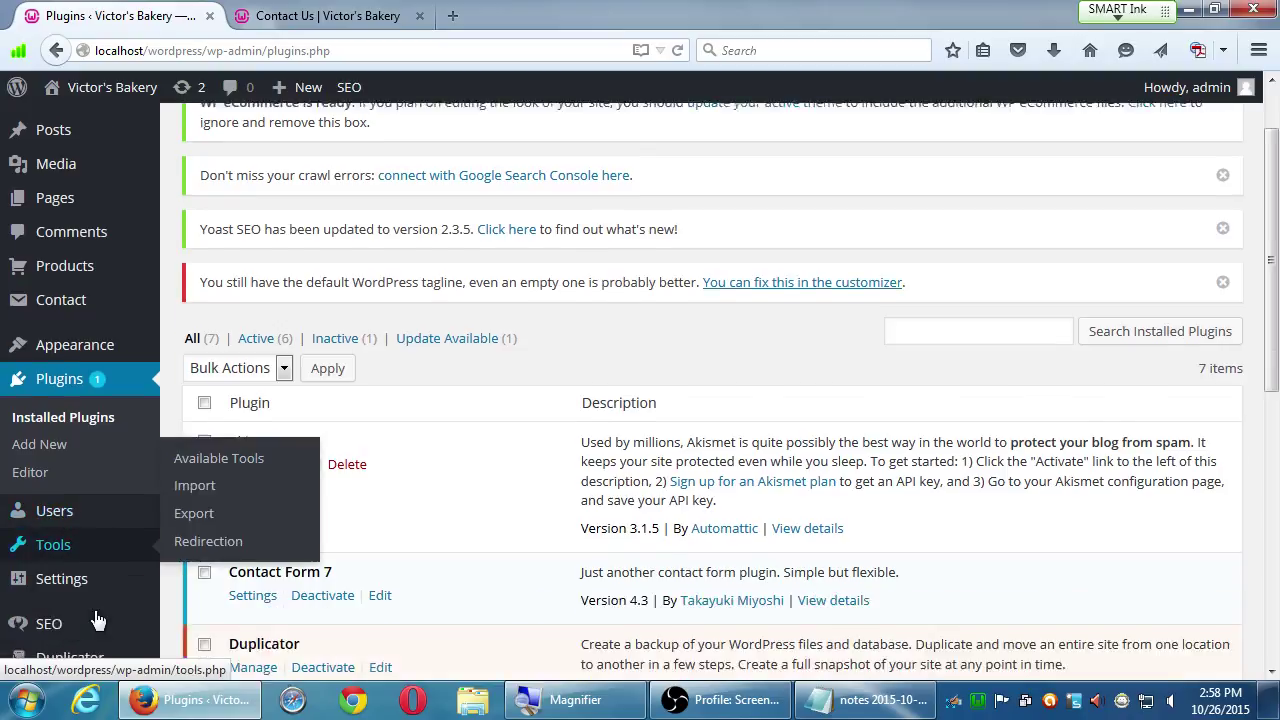
{"action": "left_click", "coordinate": [66, 425]}
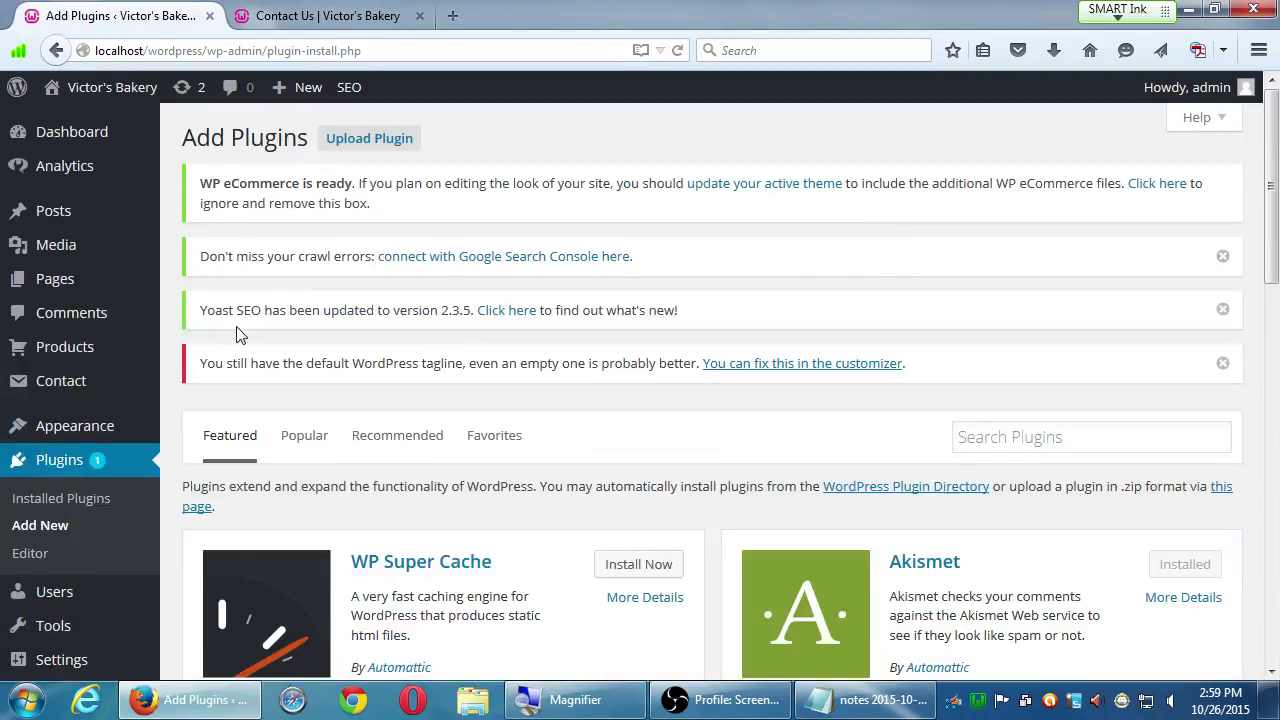
{"action": "scroll", "coordinate": [224, 338], "scroll_direction": "down", "scroll_amount": 2}
{"action": "scroll", "coordinate": [224, 338], "scroll_direction": "down", "scroll_amount": 5}
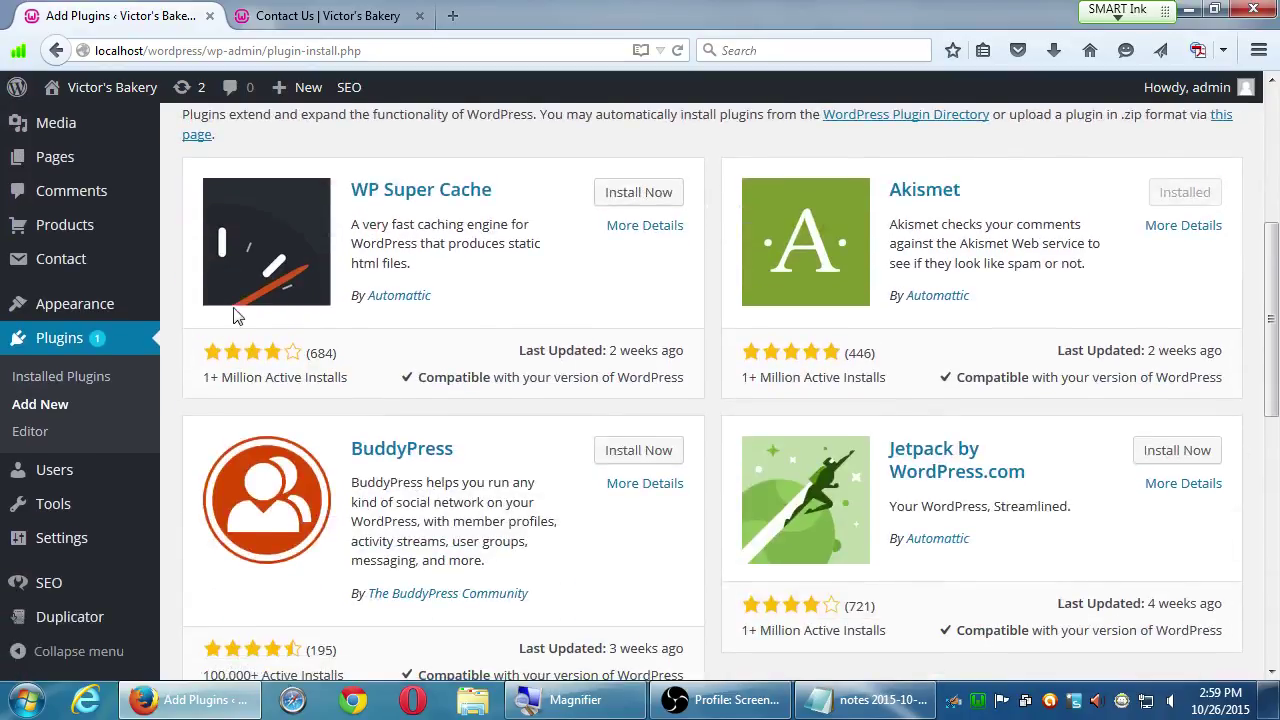
{"action": "scroll", "coordinate": [232, 290], "scroll_direction": "up", "scroll_amount": 3}
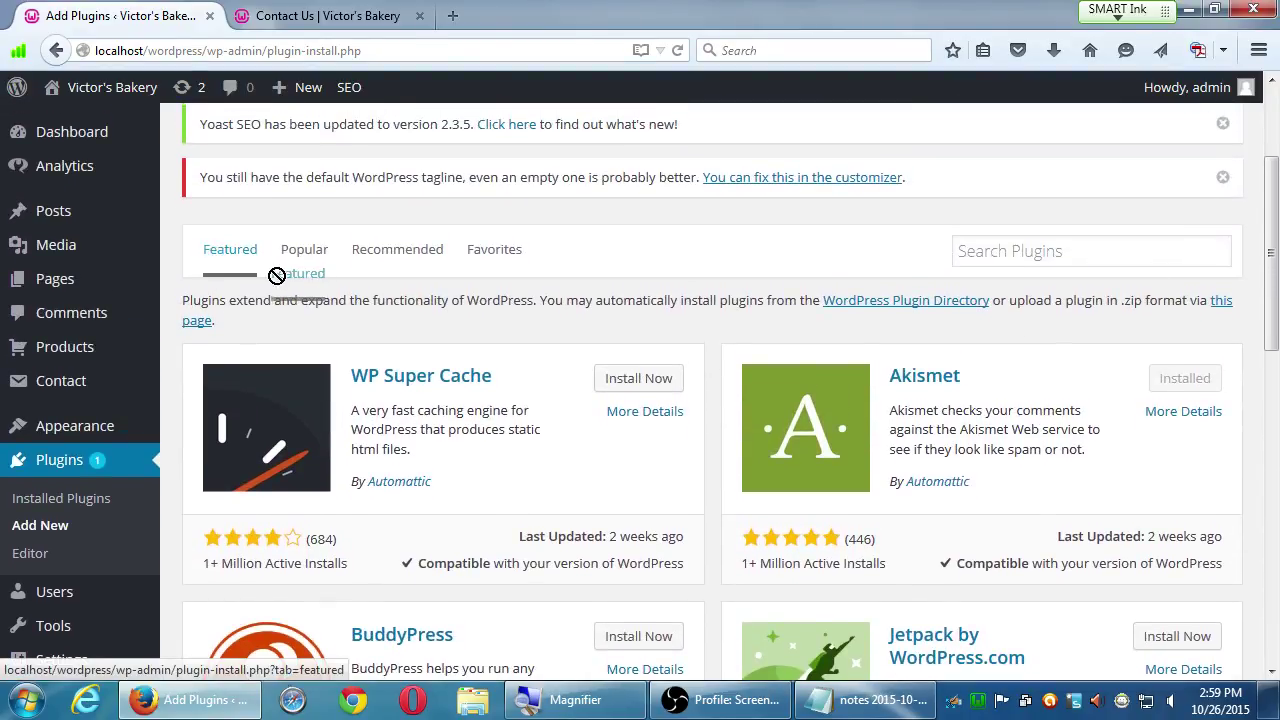
{"action": "scroll", "coordinate": [355, 338], "scroll_direction": "down", "scroll_amount": 2}
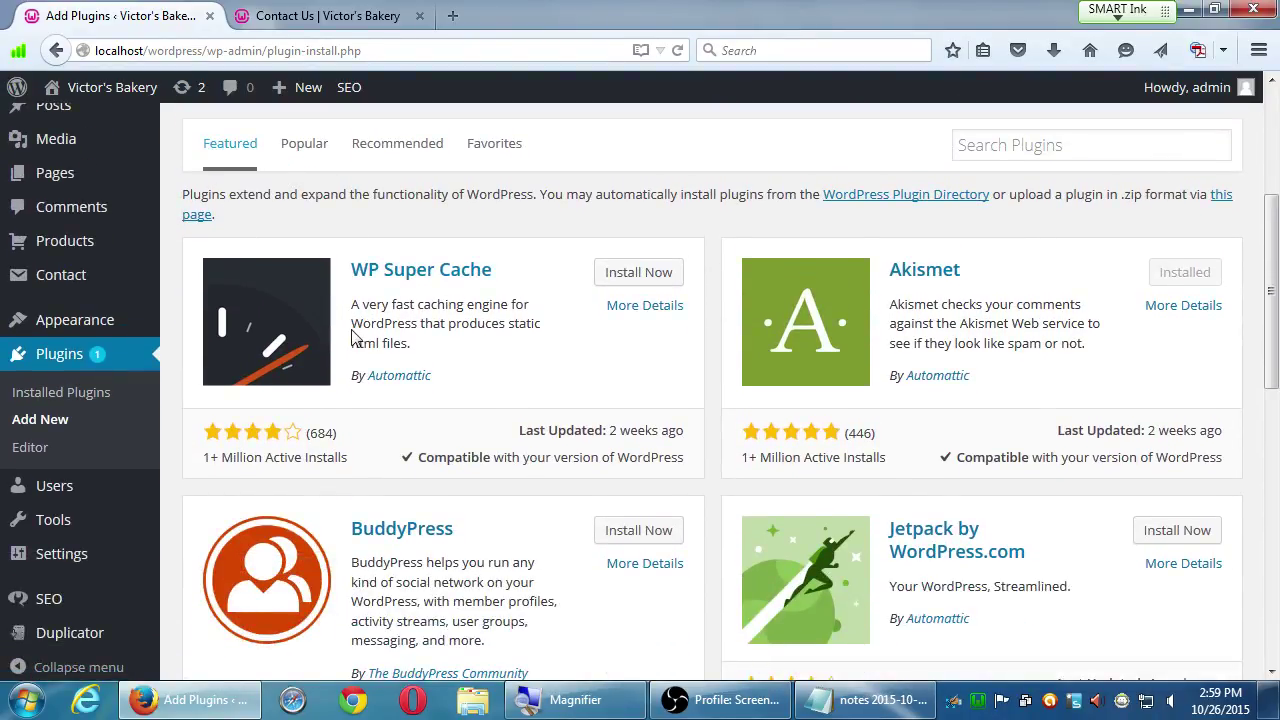
{"action": "scroll", "coordinate": [1016, 527], "scroll_direction": "down", "scroll_amount": 3}
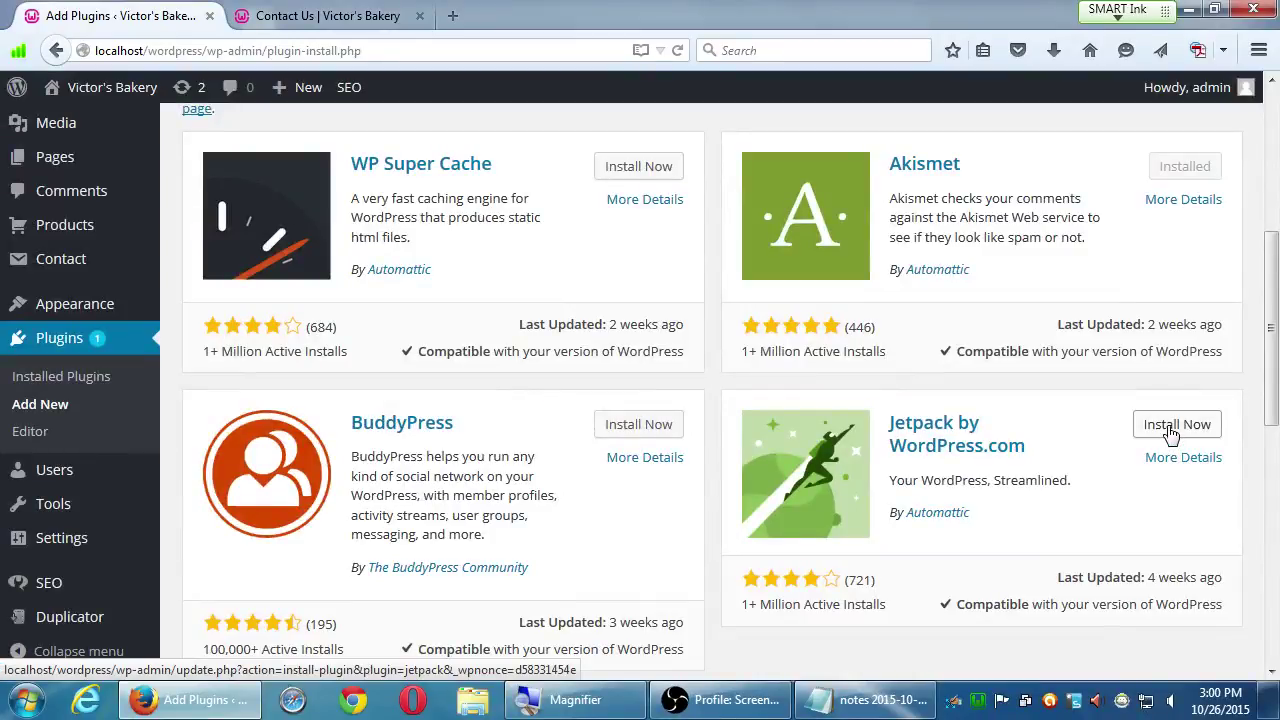
- Install the Jetpack by WordPress.com plugin, then activate it once installation finishes
{"action": "left_click", "coordinate": [1172, 432]}
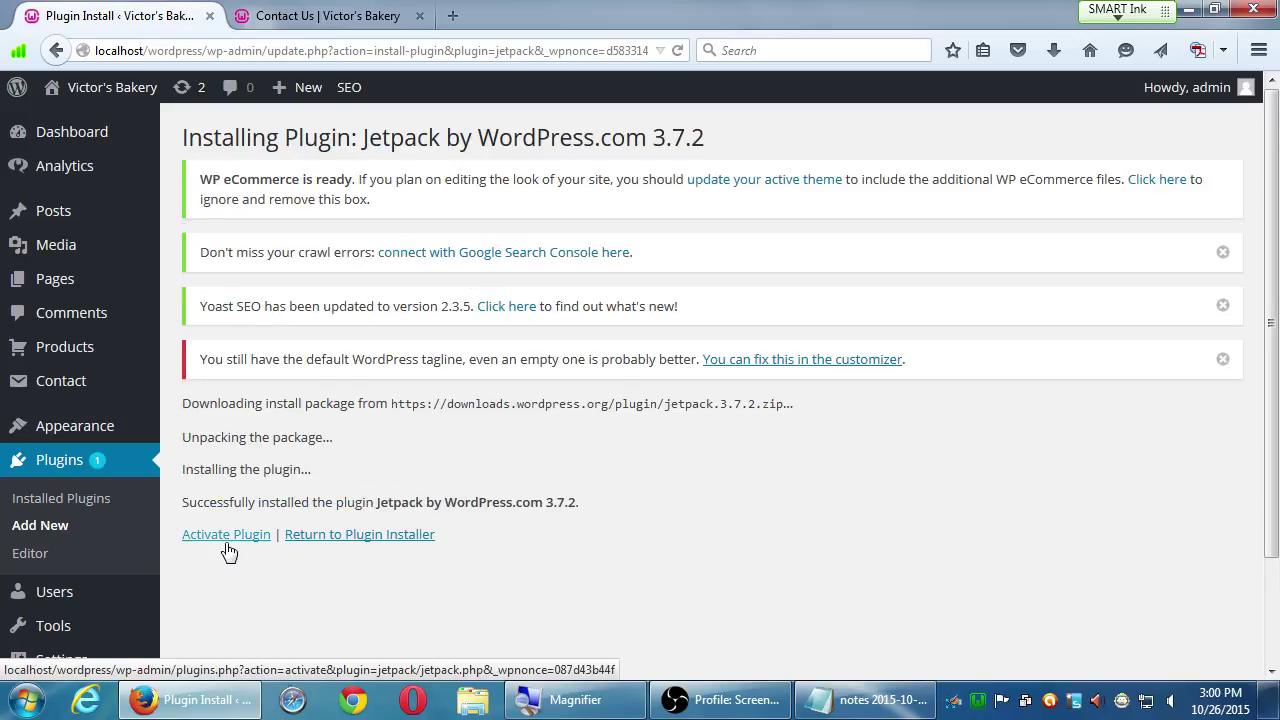
{"action": "left_click", "coordinate": [228, 545]}
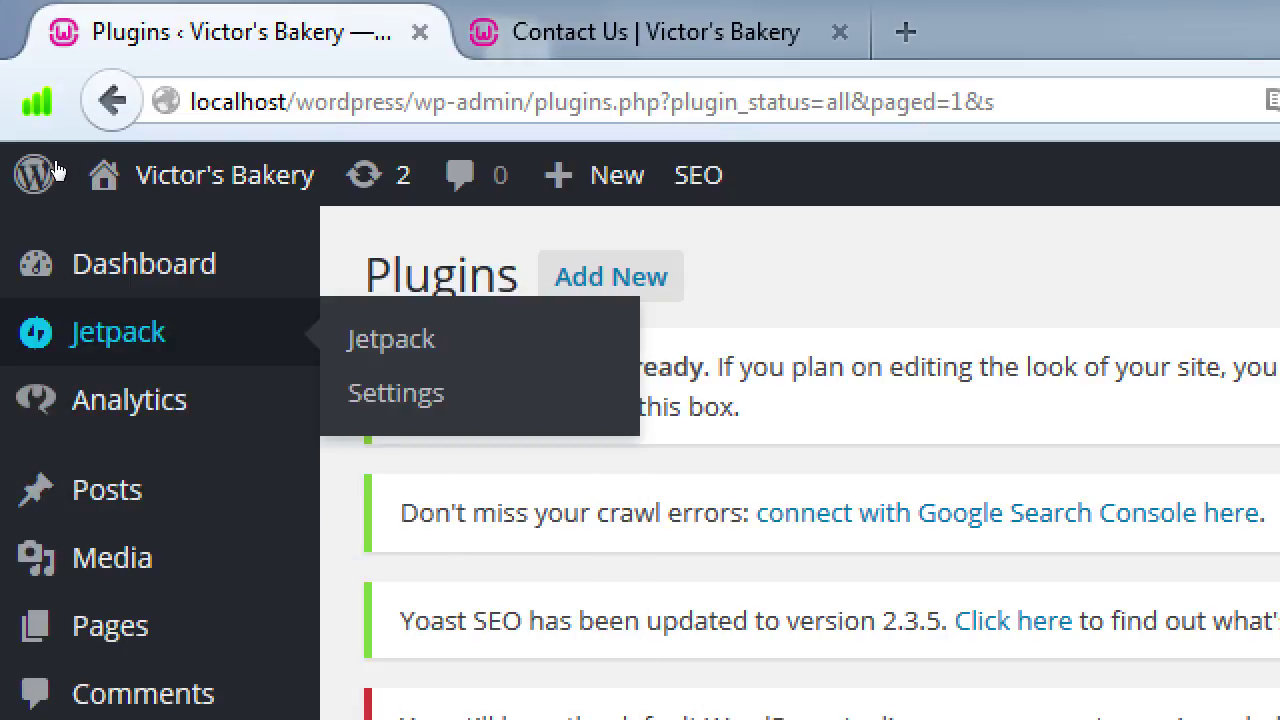
- Open Jetpack Settings and browse the list of Jetpack modules
{"action": "key", "text": "Tab"}
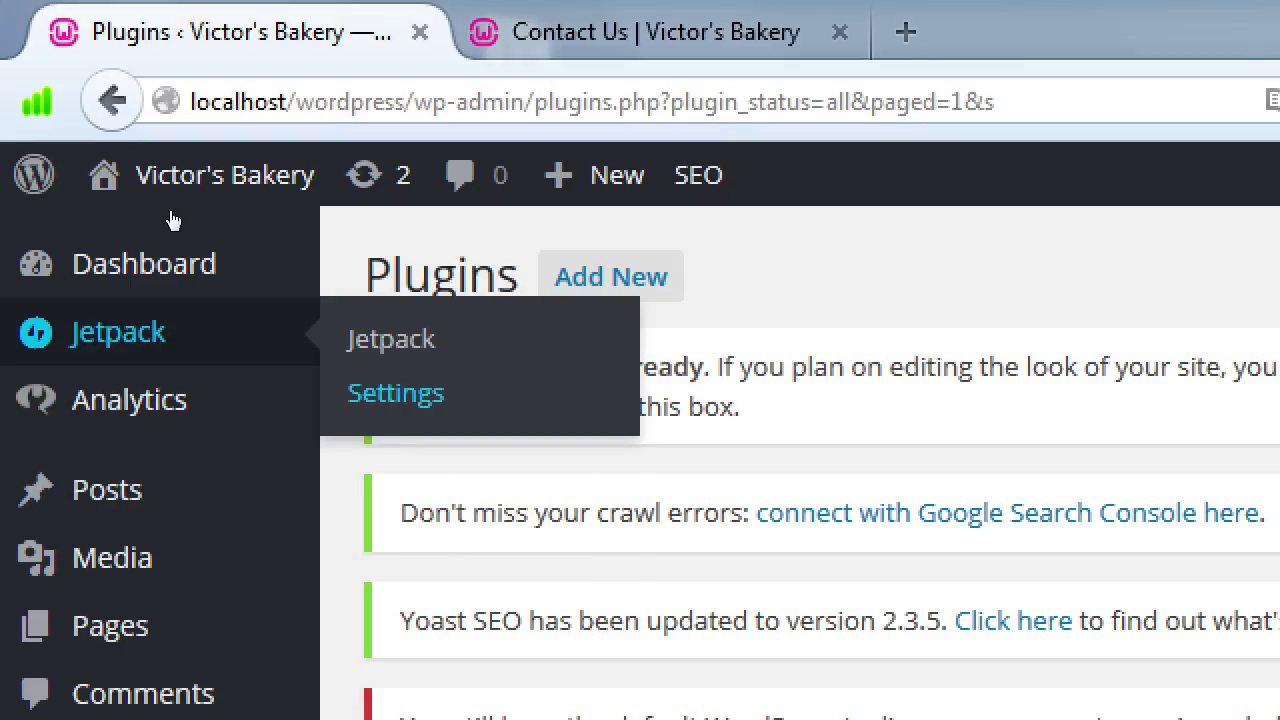
{"action": "key", "text": "Return"}
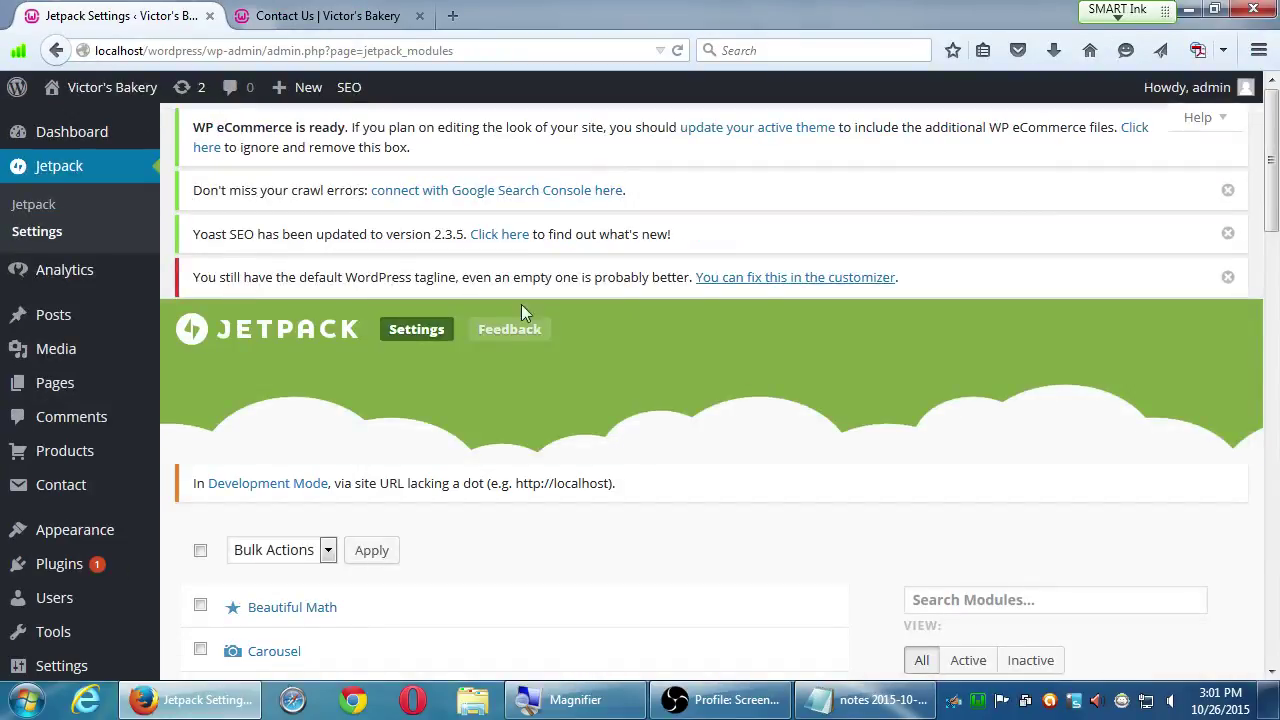
{"action": "scroll", "coordinate": [740, 436], "scroll_direction": "down", "scroll_amount": 3}
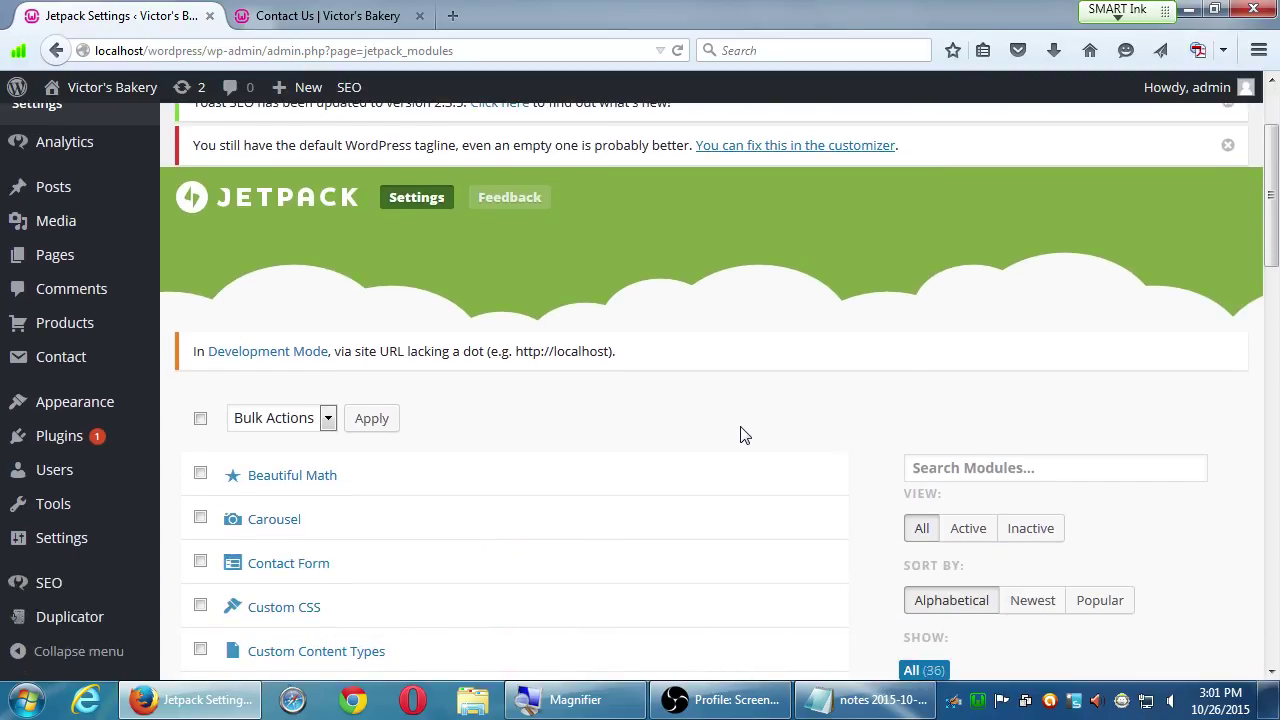
{"action": "scroll", "coordinate": [742, 436], "scroll_direction": "down", "scroll_amount": 15}
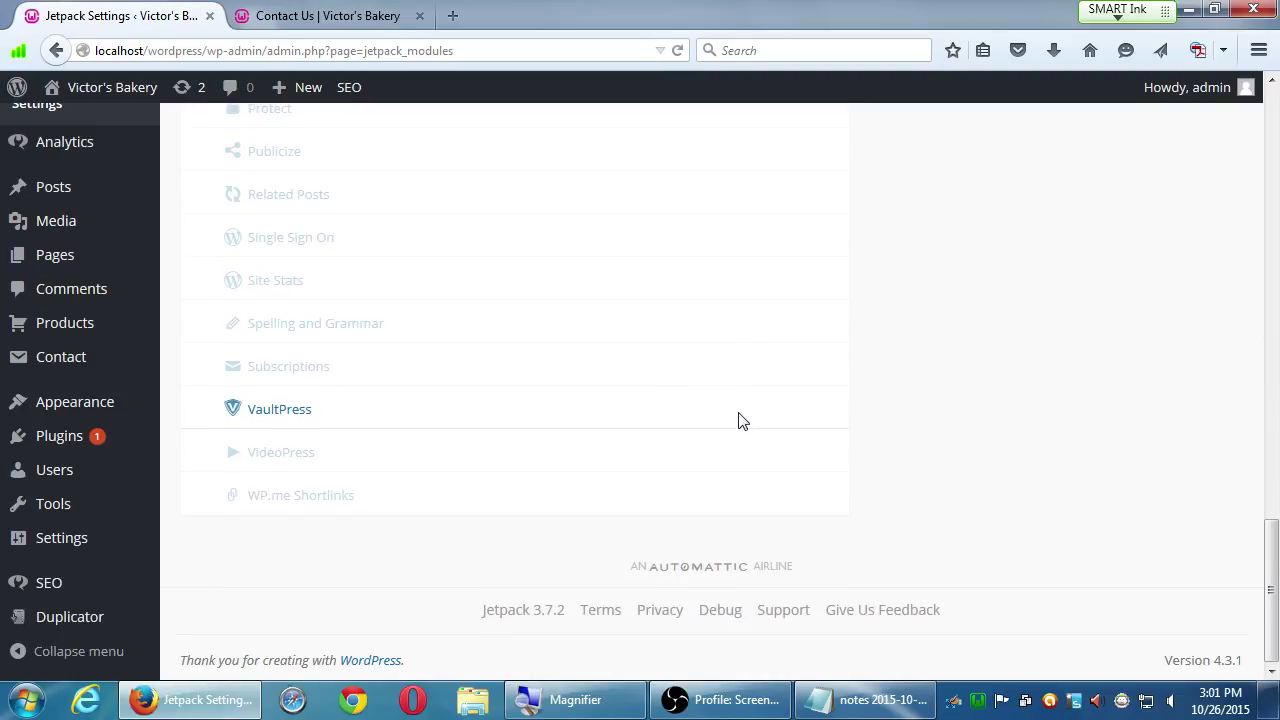
{"action": "scroll", "coordinate": [740, 421], "scroll_direction": "up", "scroll_amount": 15}
{"action": "scroll", "coordinate": [740, 421], "scroll_direction": "up", "scroll_amount": 6}
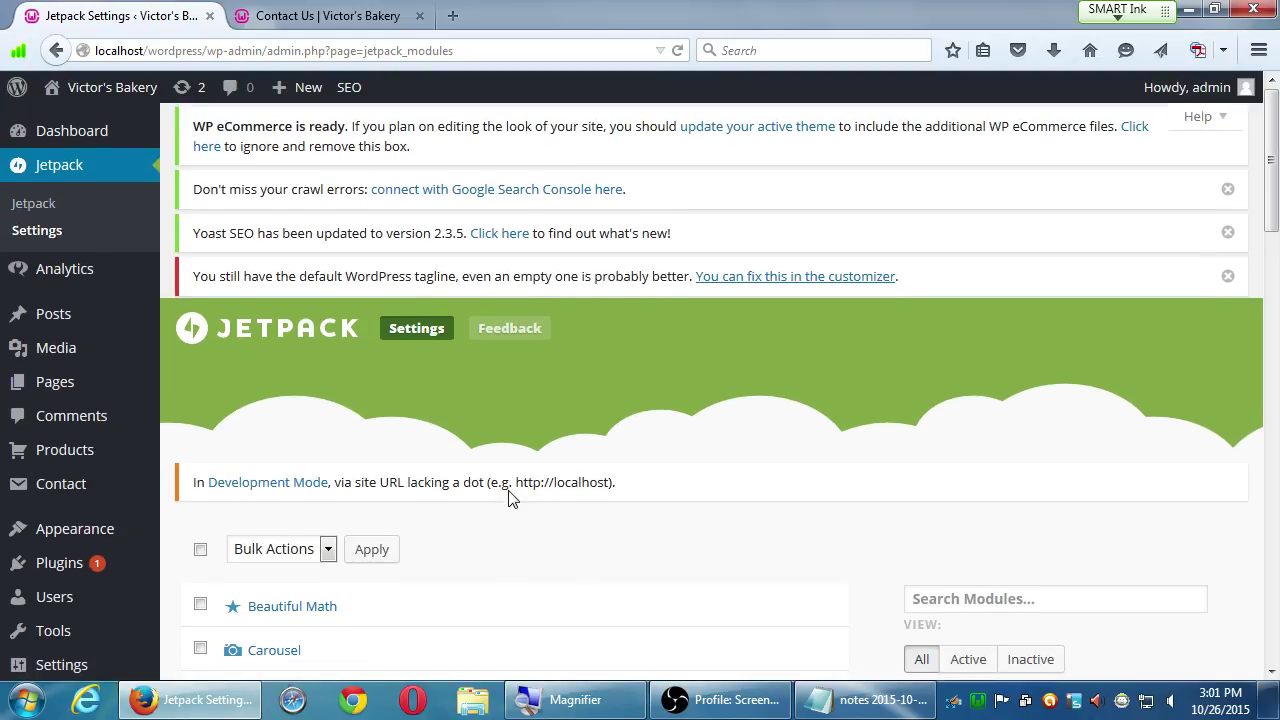
- View the main Jetpack dashboard, then return to the Jetpack Settings module list
{"action": "left_click", "coordinate": [67, 205]}
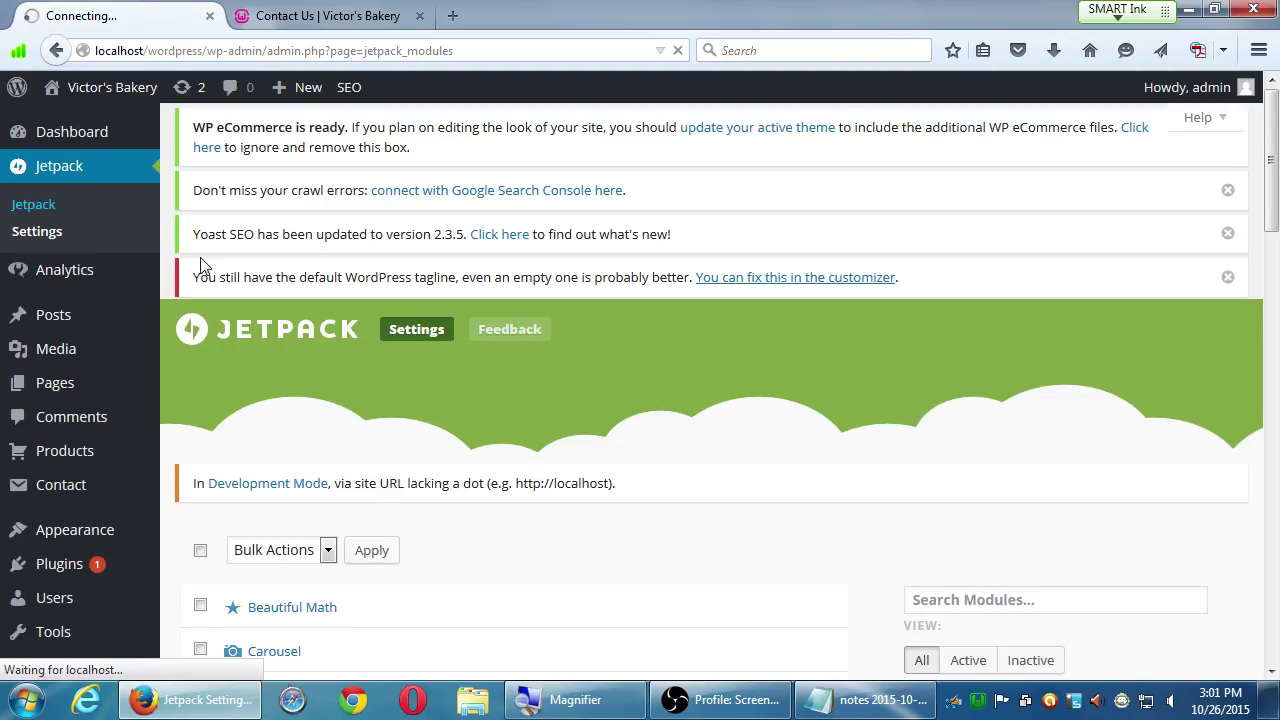
{"action": "scroll", "coordinate": [196, 278], "scroll_direction": "down", "scroll_amount": 3}
{"action": "scroll", "coordinate": [196, 282], "scroll_direction": "down", "scroll_amount": 4}
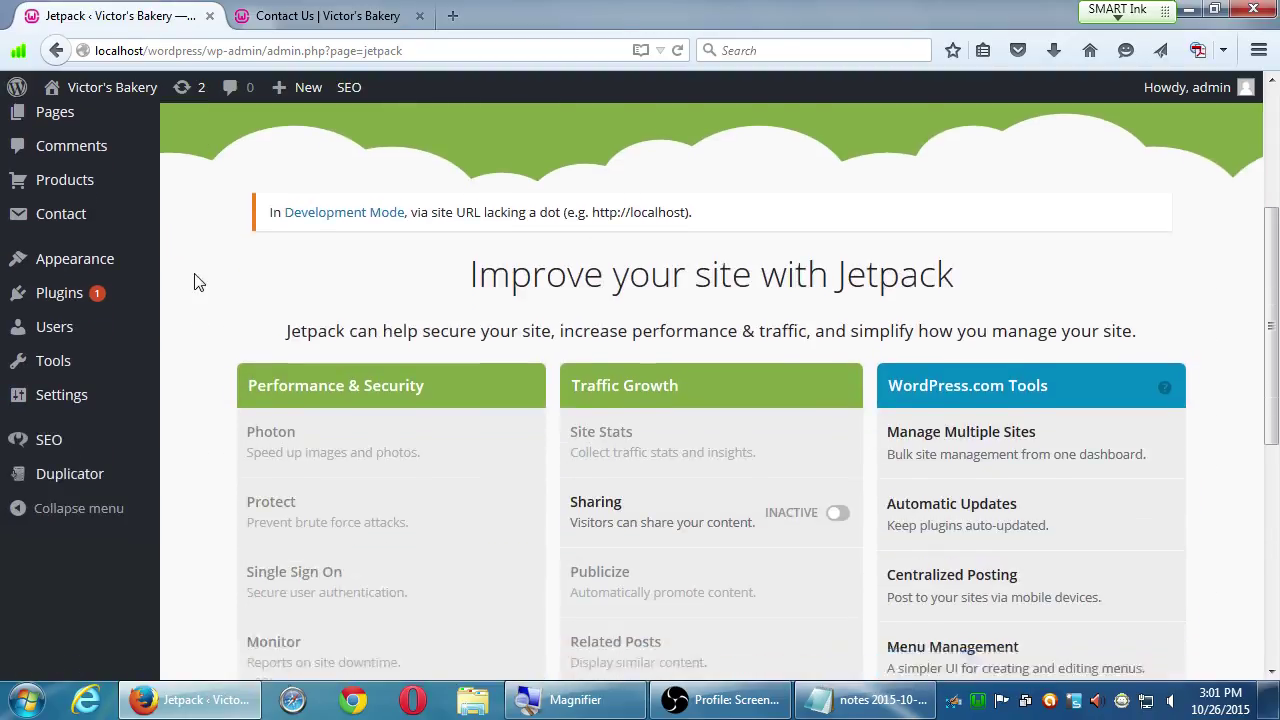
{"action": "scroll", "coordinate": [196, 282], "scroll_direction": "down", "scroll_amount": 3}
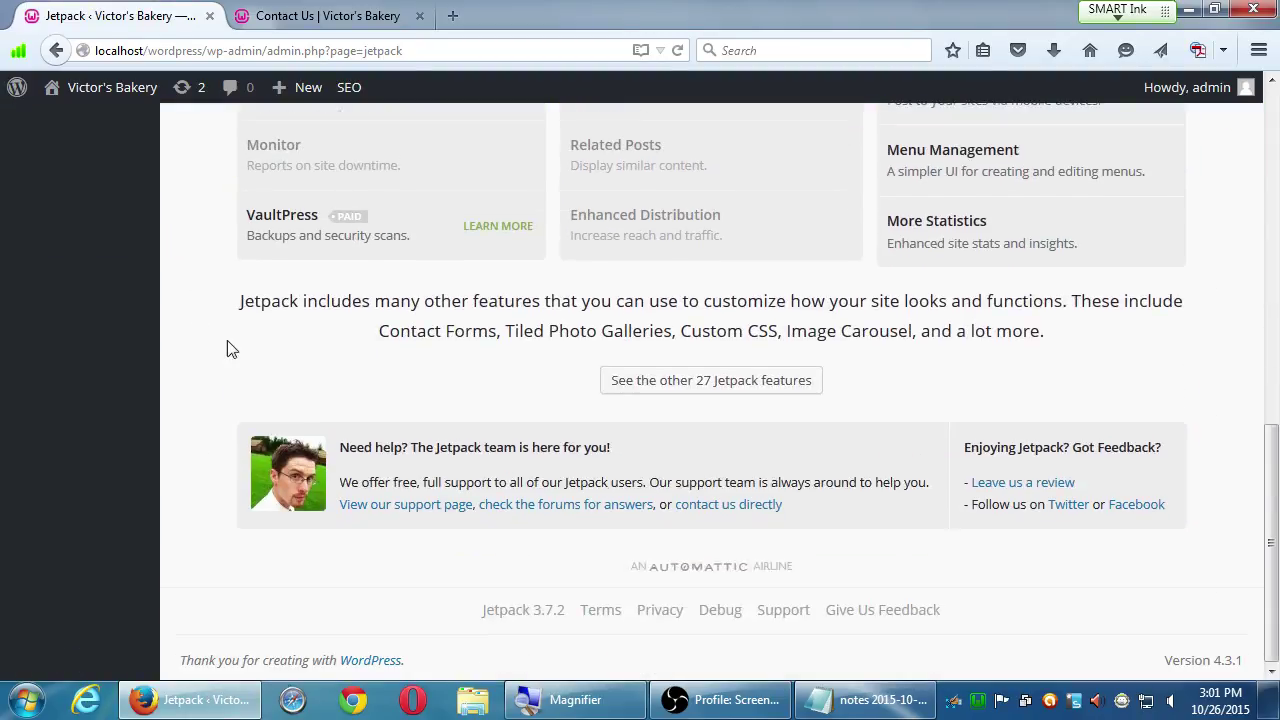
{"action": "scroll", "coordinate": [196, 416], "scroll_direction": "up", "scroll_amount": 4}
{"action": "scroll", "coordinate": [200, 414], "scroll_direction": "up", "scroll_amount": 6}
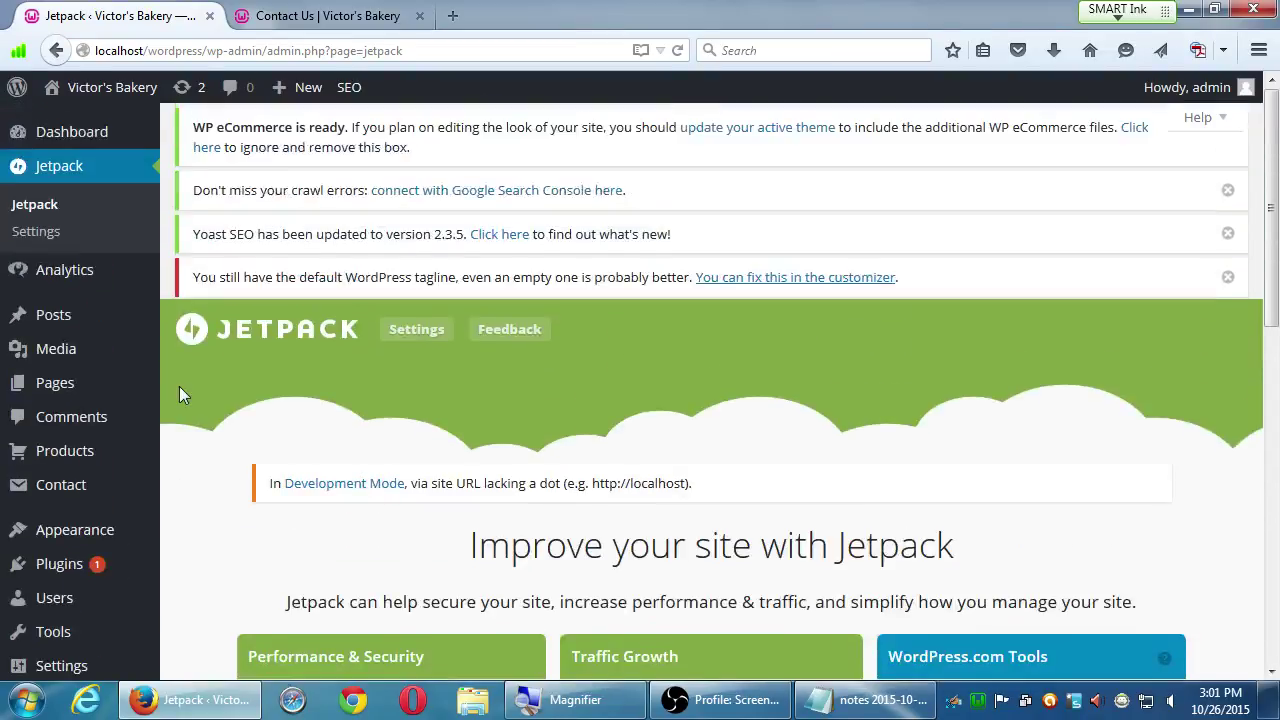
{"action": "mouse_move", "coordinate": [75, 258]}
{"action": "left_click", "coordinate": [57, 236]}
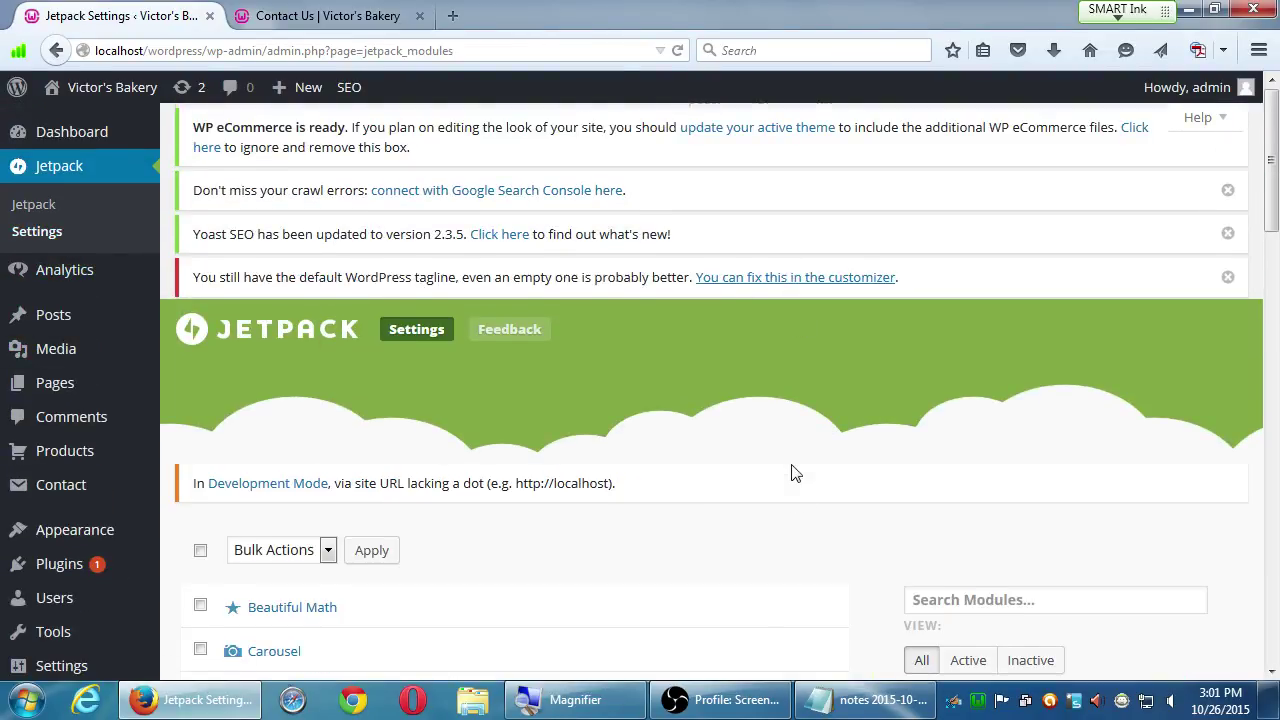
{"action": "scroll", "coordinate": [800, 475], "scroll_direction": "down", "scroll_amount": 3}
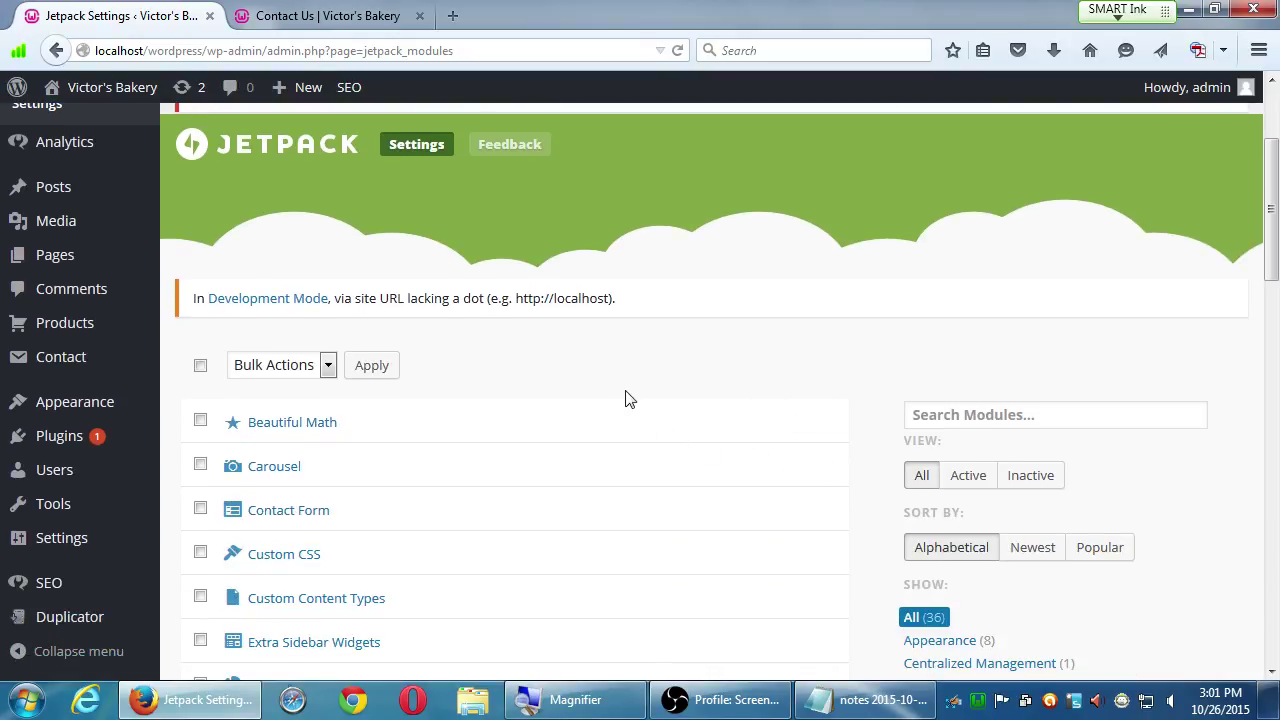
{"action": "scroll", "coordinate": [524, 570], "scroll_direction": "down", "scroll_amount": 3}
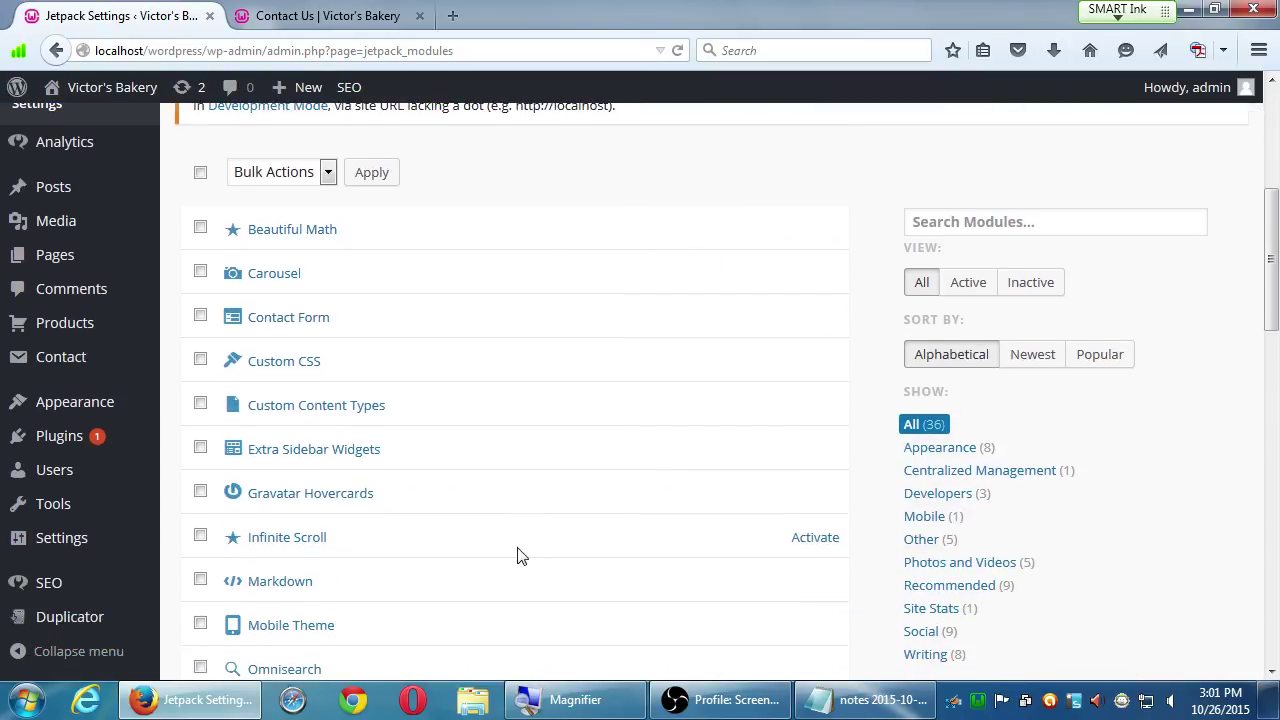
{"action": "scroll", "coordinate": [524, 552], "scroll_direction": "up", "scroll_amount": 1}
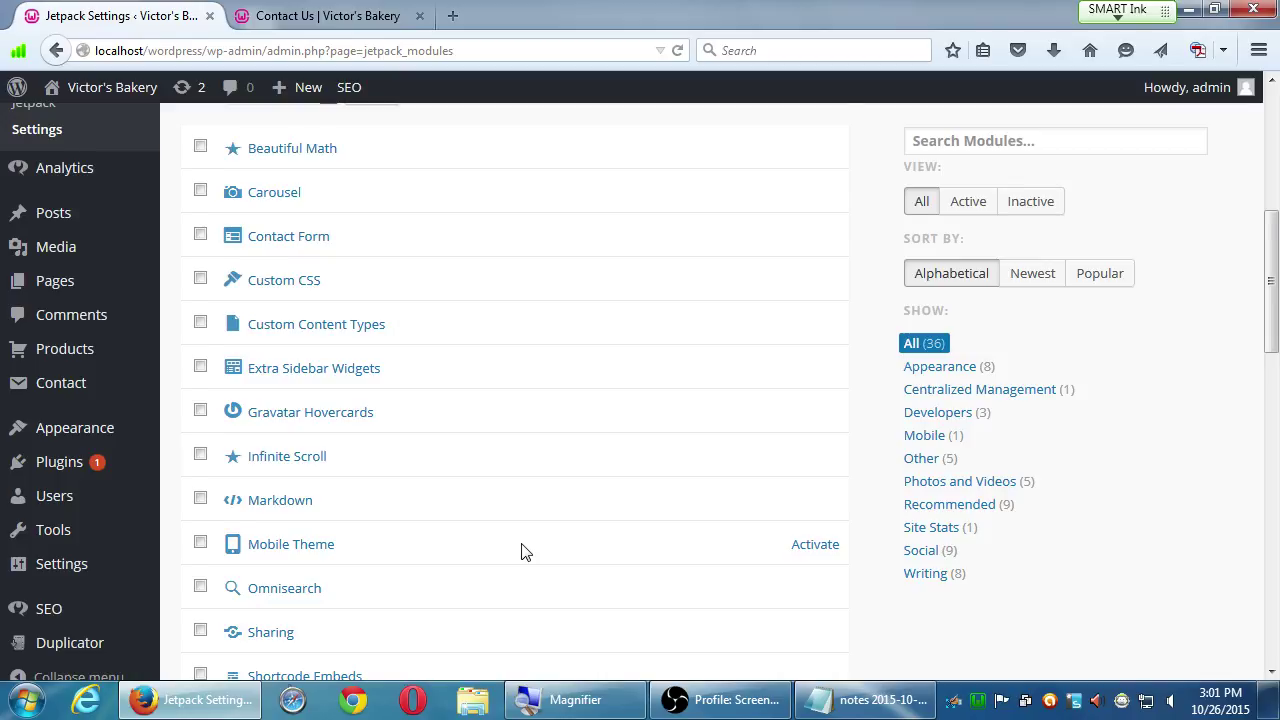
{"action": "scroll", "coordinate": [521, 552], "scroll_direction": "down", "scroll_amount": 7}
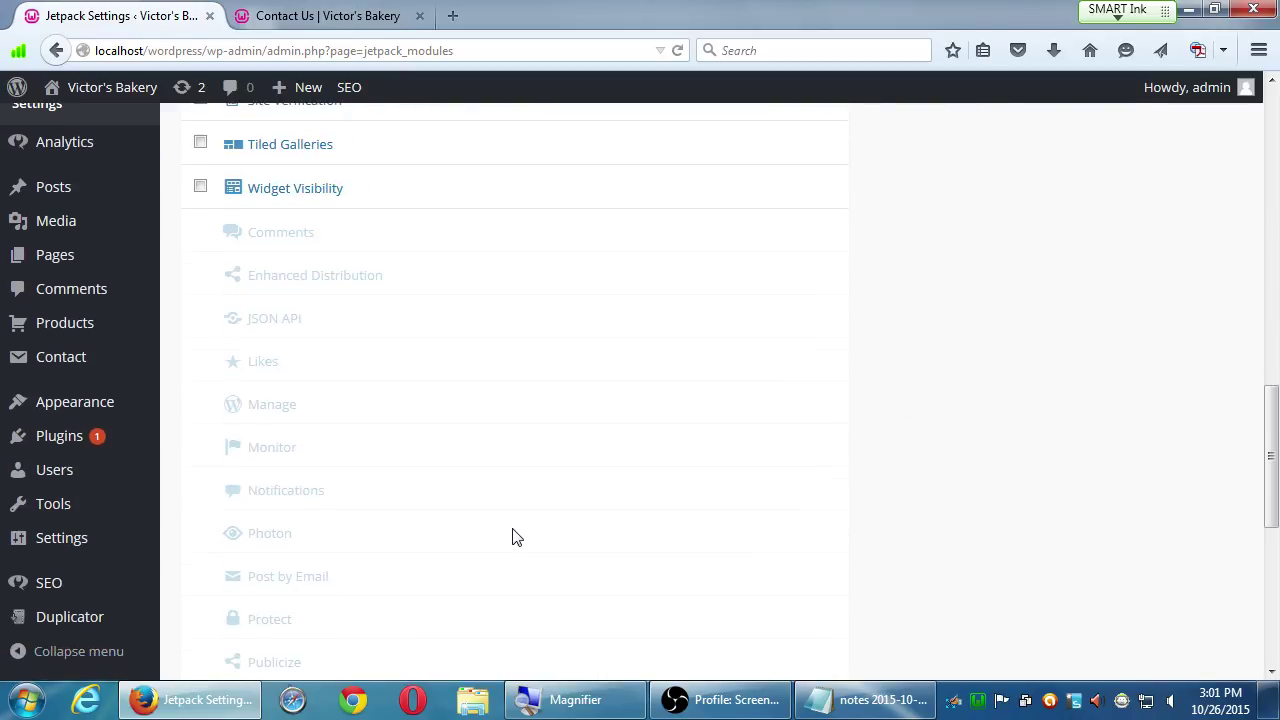
{"action": "scroll", "coordinate": [516, 537], "scroll_direction": "up", "scroll_amount": 3}
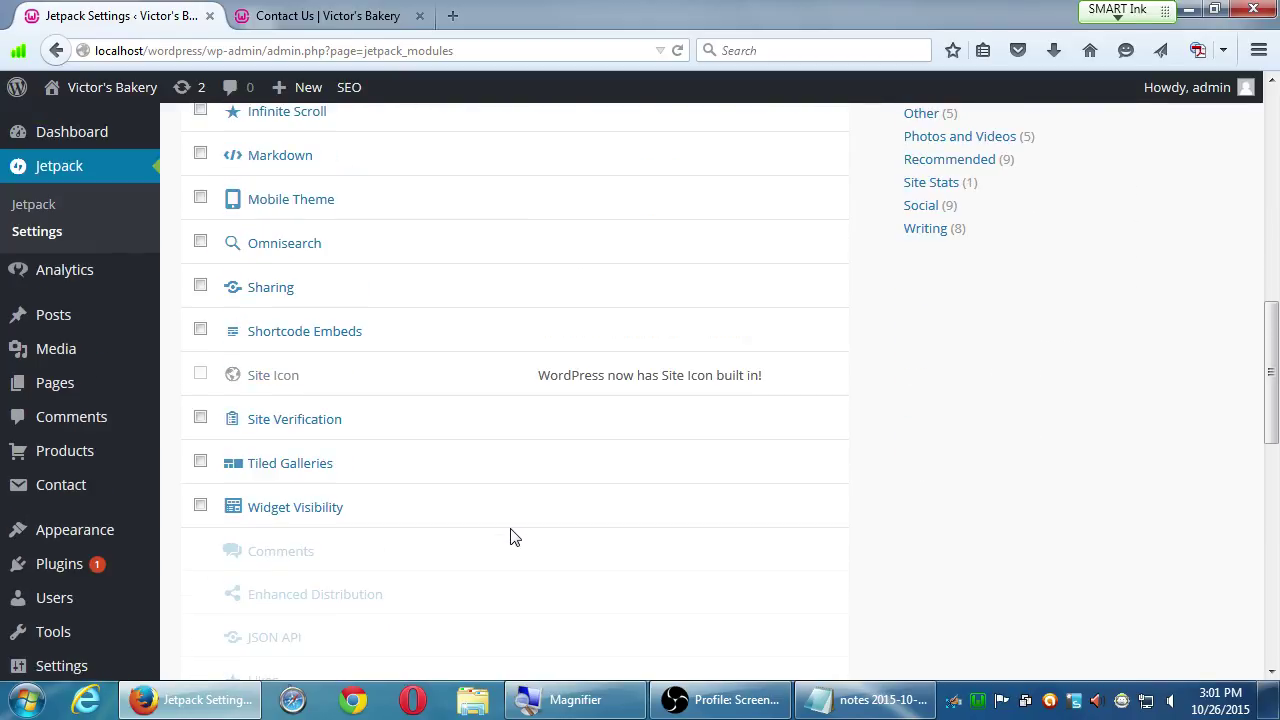
{"action": "scroll", "coordinate": [510, 535], "scroll_direction": "down", "scroll_amount": 6}
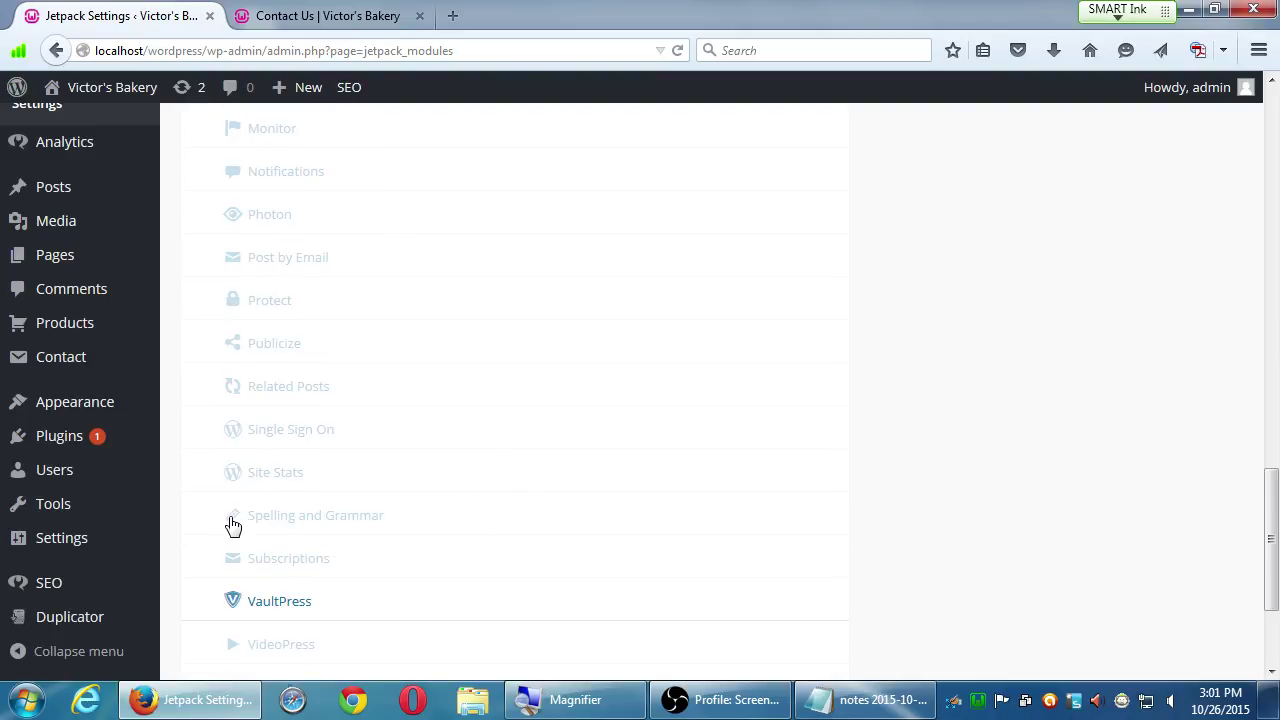
{"action": "scroll", "coordinate": [278, 515], "scroll_direction": "up", "scroll_amount": 2}
{"action": "scroll", "coordinate": [278, 515], "scroll_direction": "up", "scroll_amount": 8}
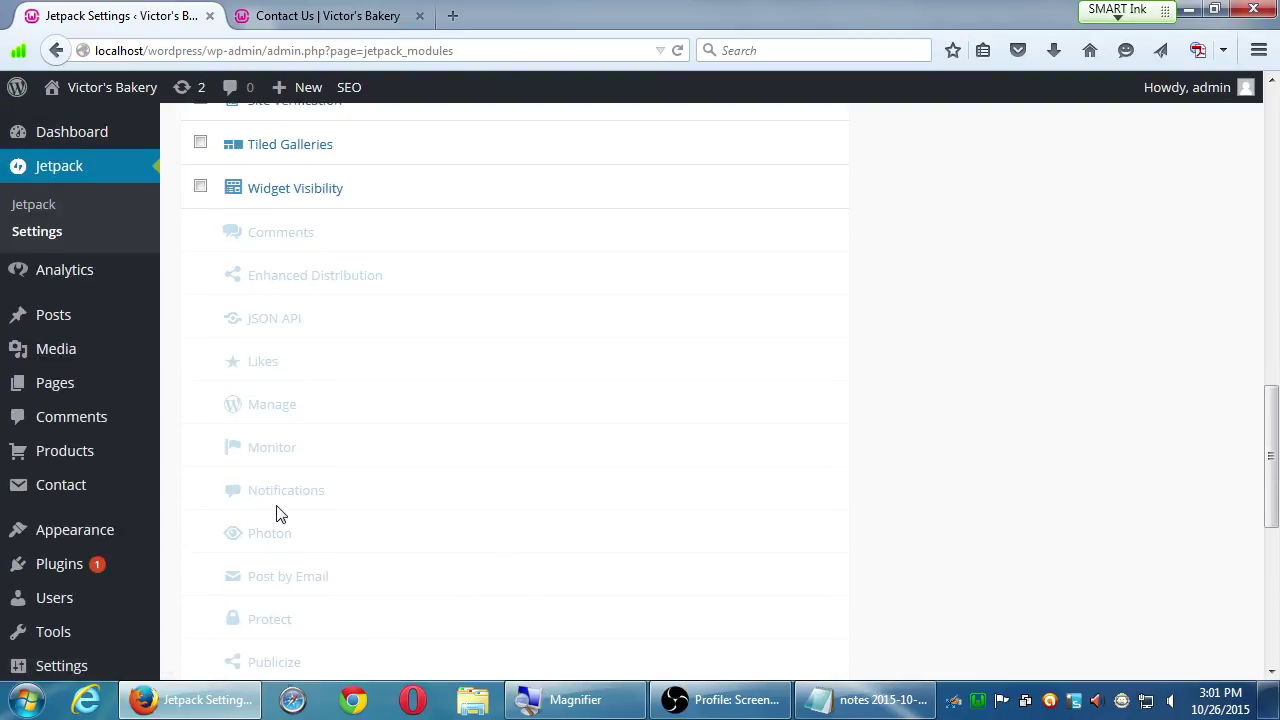
{"action": "scroll", "coordinate": [285, 505], "scroll_direction": "up", "scroll_amount": 4}
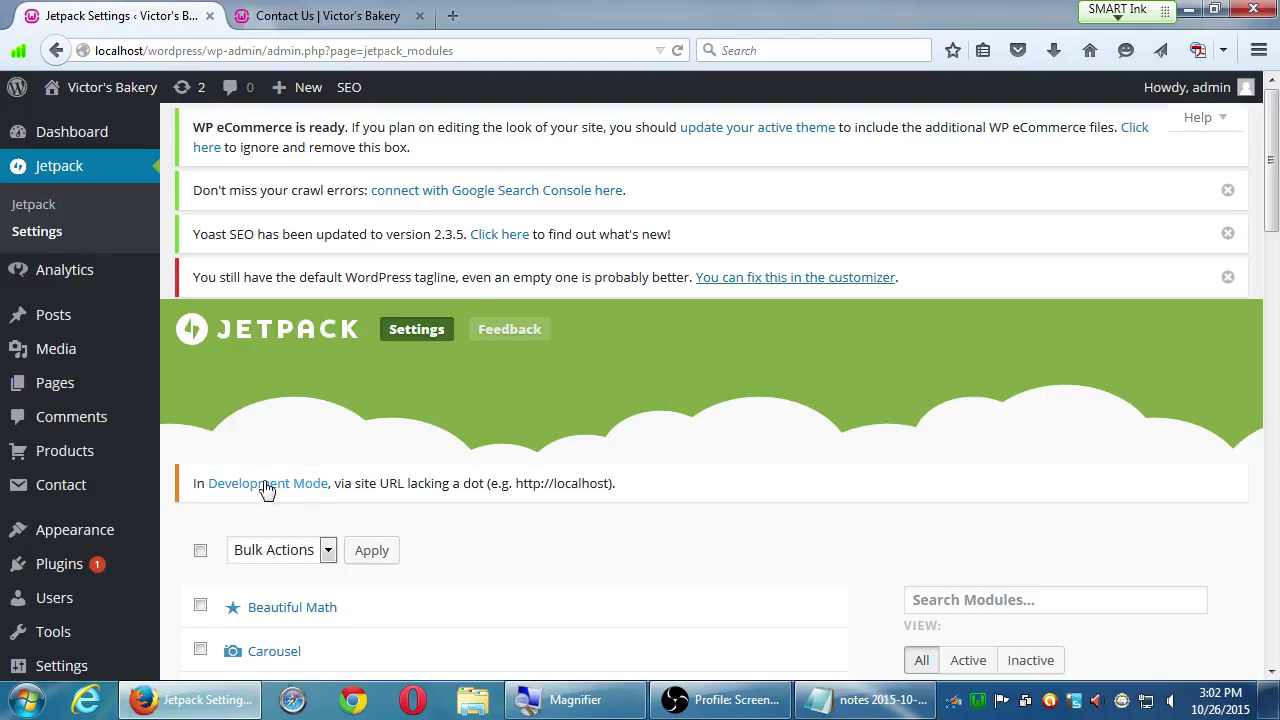
{"action": "scroll", "coordinate": [500, 645], "scroll_direction": "down", "scroll_amount": 7}
{"action": "scroll", "coordinate": [494, 655], "scroll_direction": "down", "scroll_amount": 4}
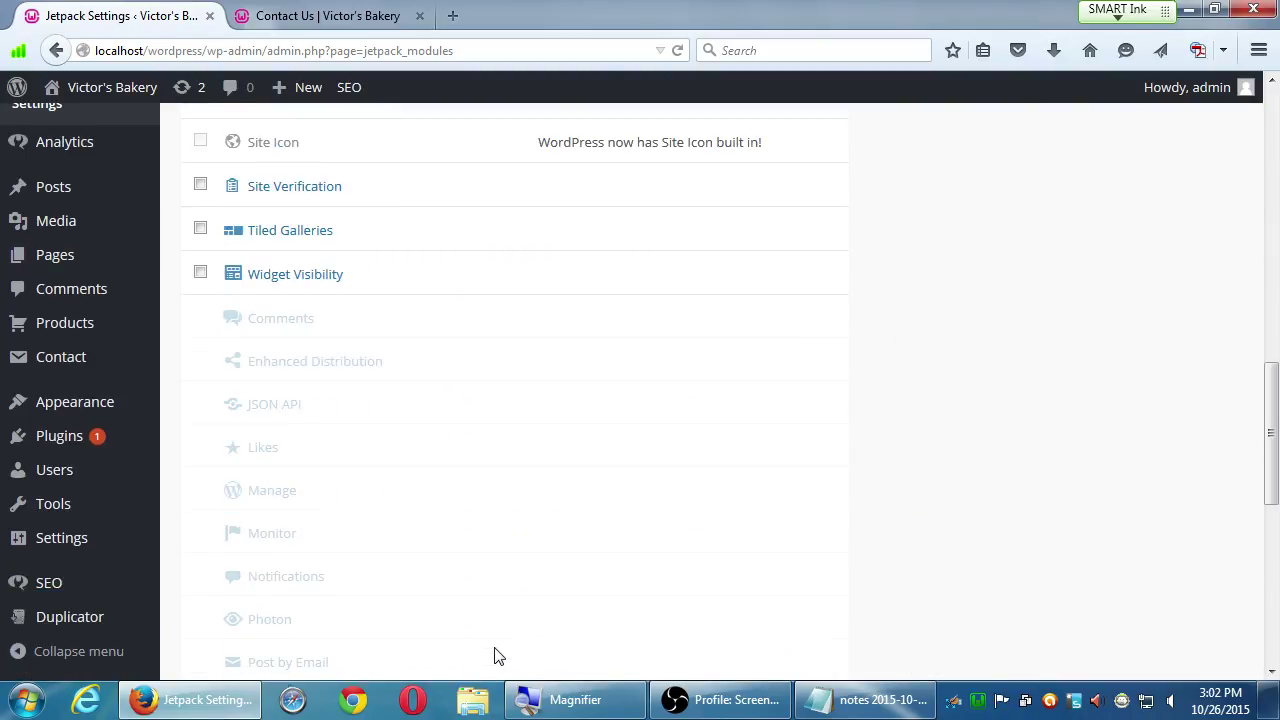
{"action": "scroll", "coordinate": [310, 500], "scroll_direction": "up", "scroll_amount": 5}
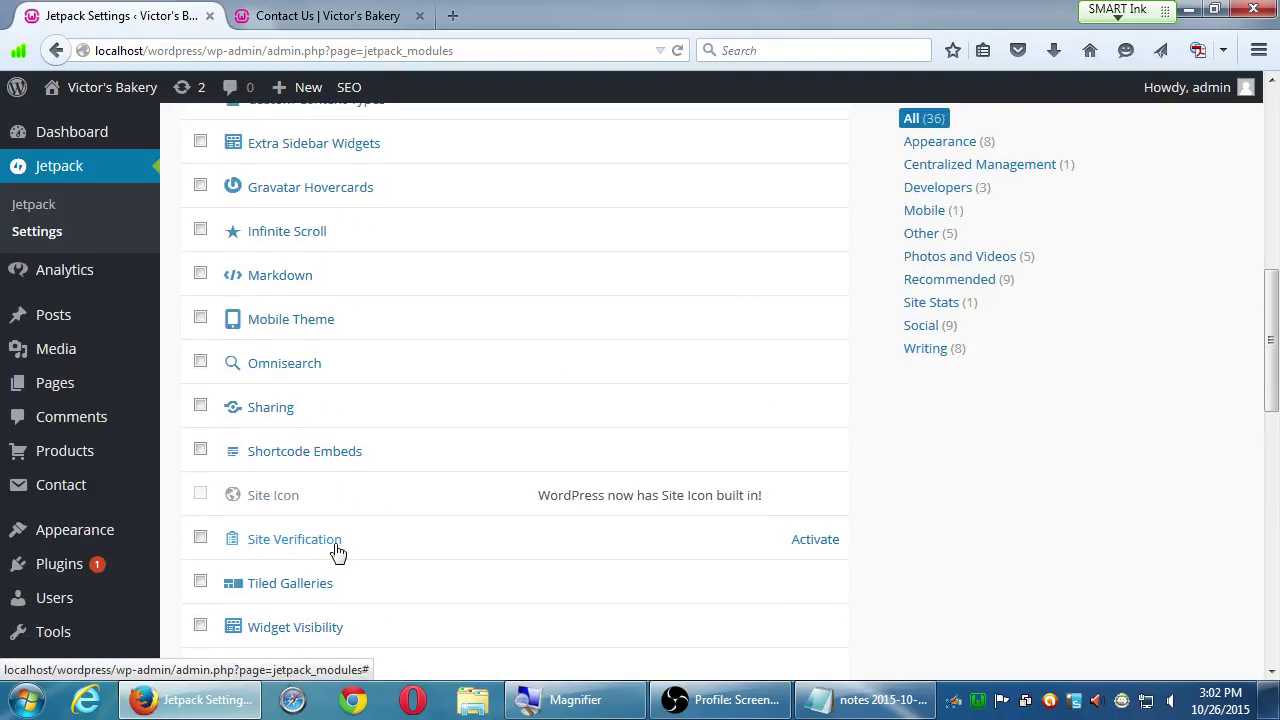
{"action": "scroll", "coordinate": [338, 552], "scroll_direction": "up", "scroll_amount": 1}
{"action": "scroll", "coordinate": [338, 552], "scroll_direction": "up", "scroll_amount": 1}
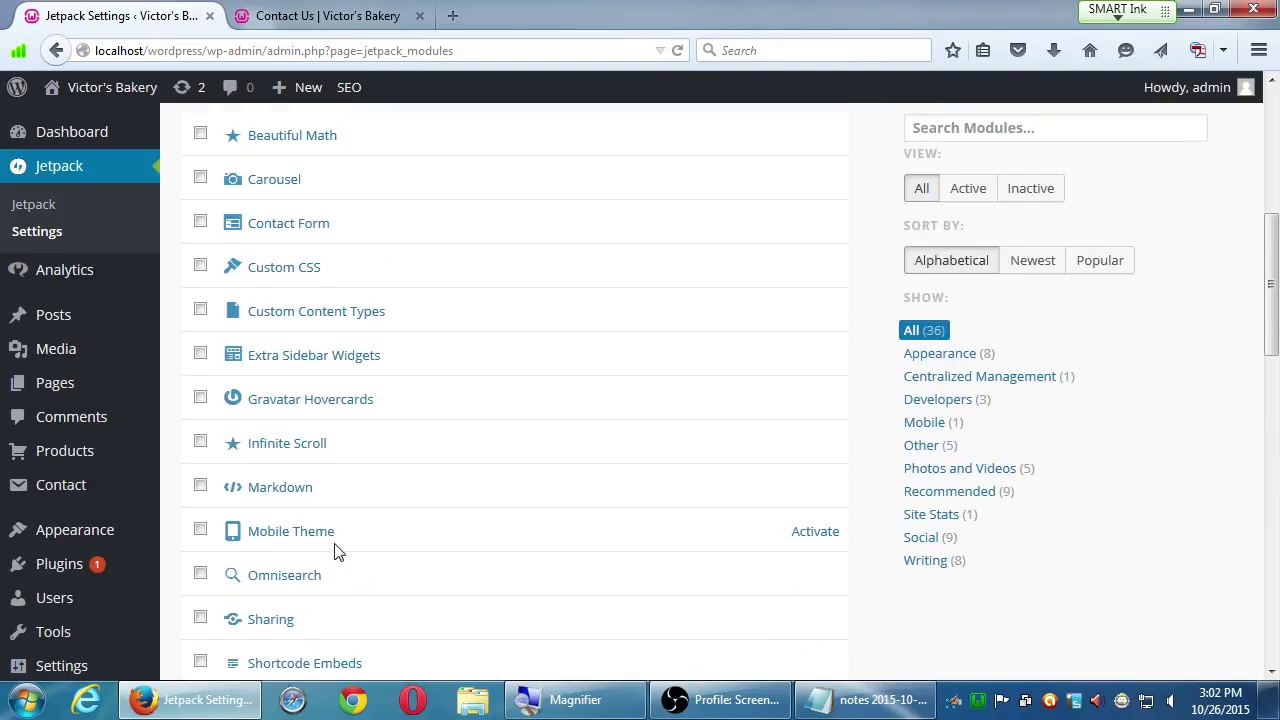
{"action": "scroll", "coordinate": [338, 552], "scroll_direction": "up", "scroll_amount": 1}
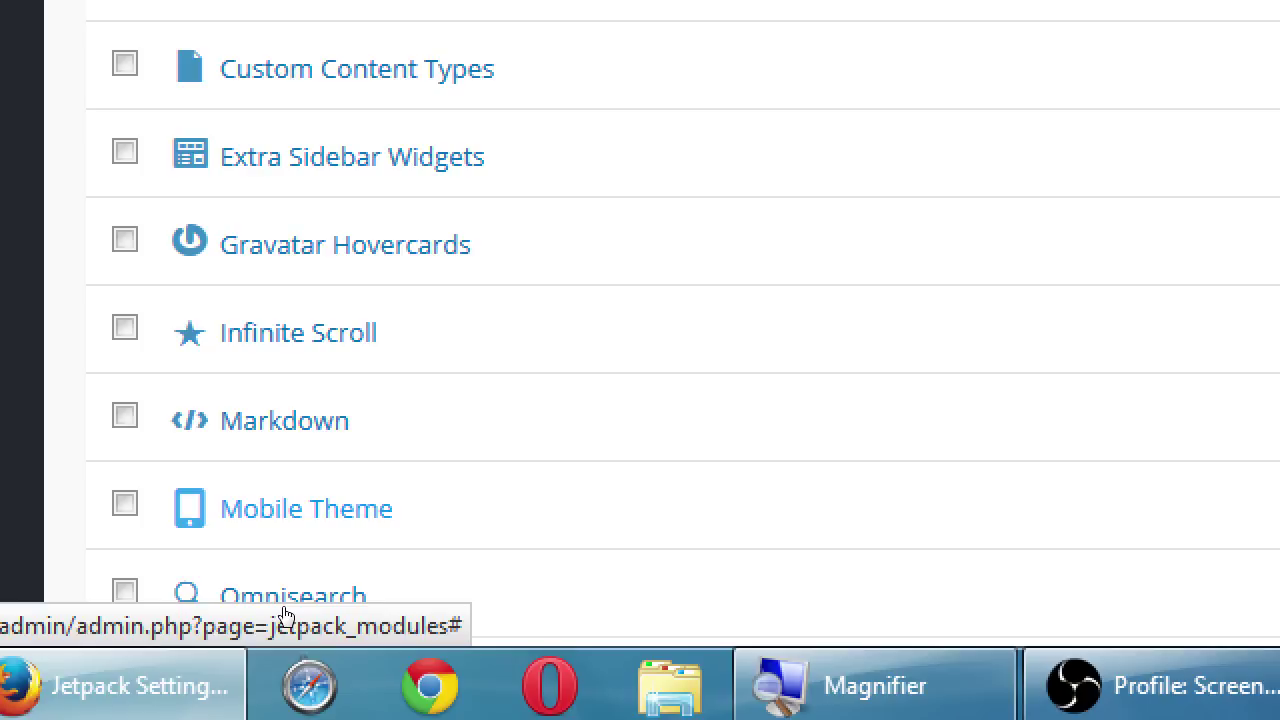
{"action": "key", "text": "Tab"}
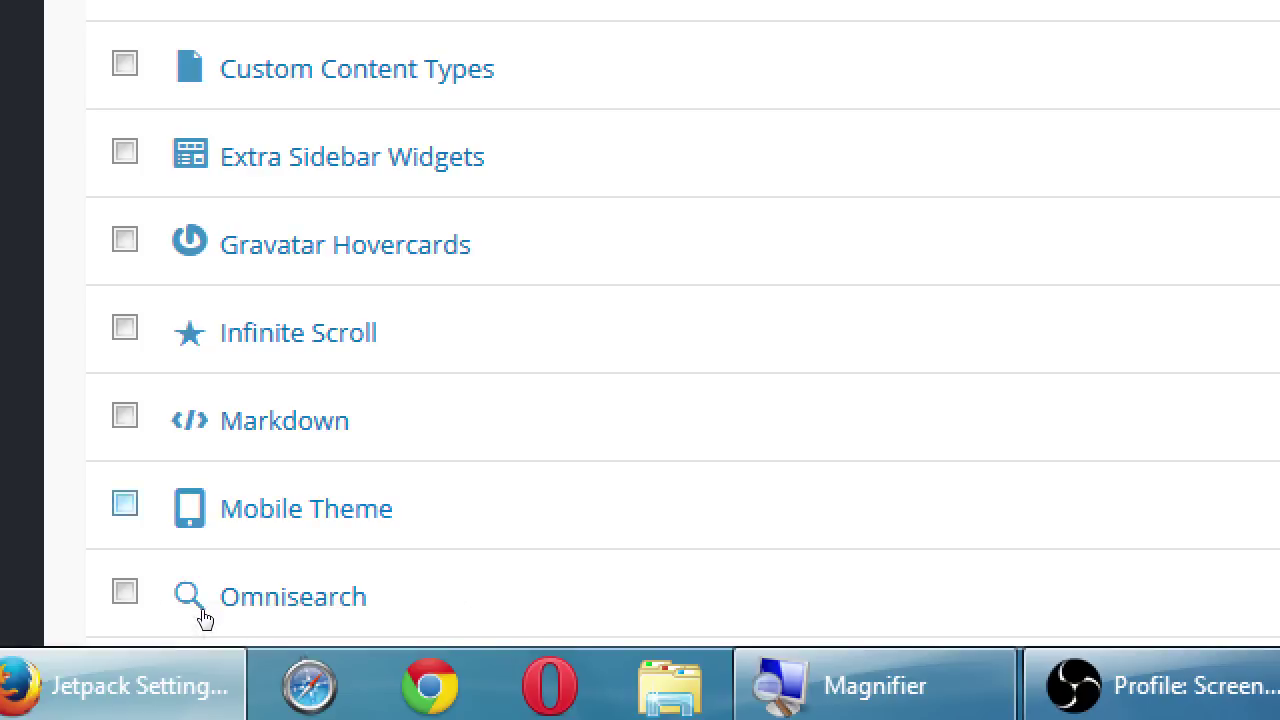
{"action": "key", "text": "space"}
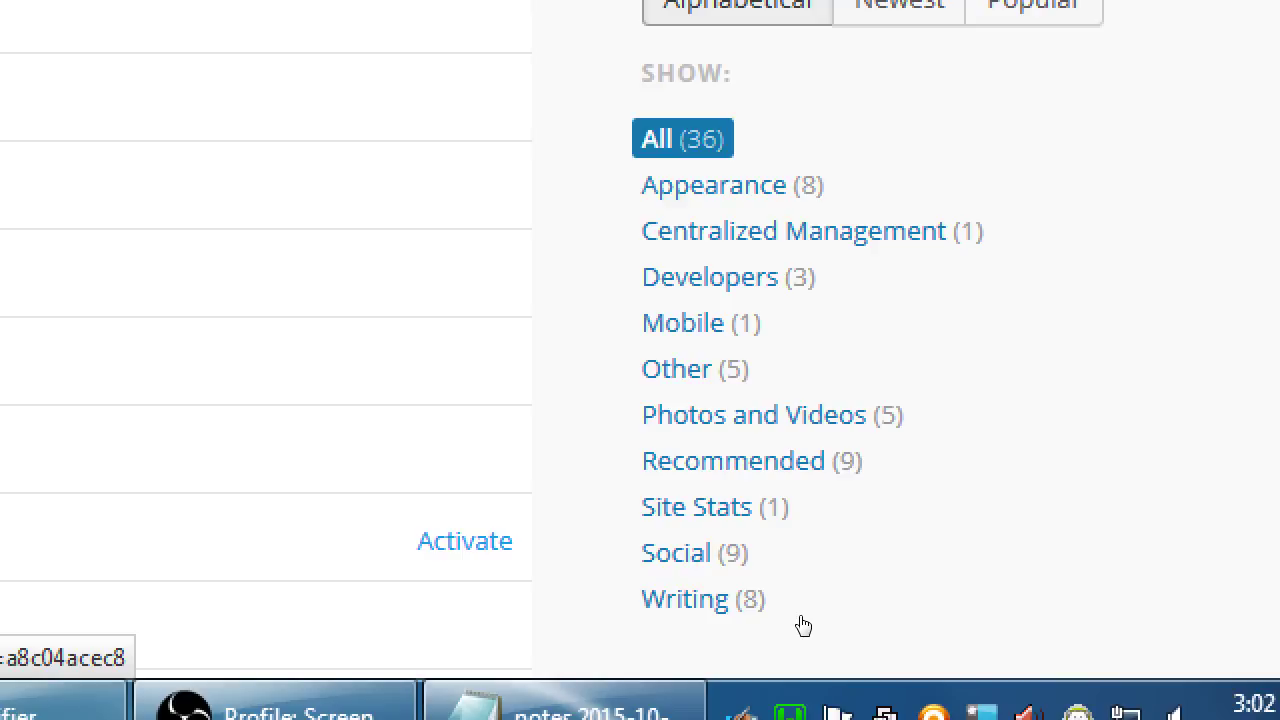
{"action": "key", "text": "super+minus"}
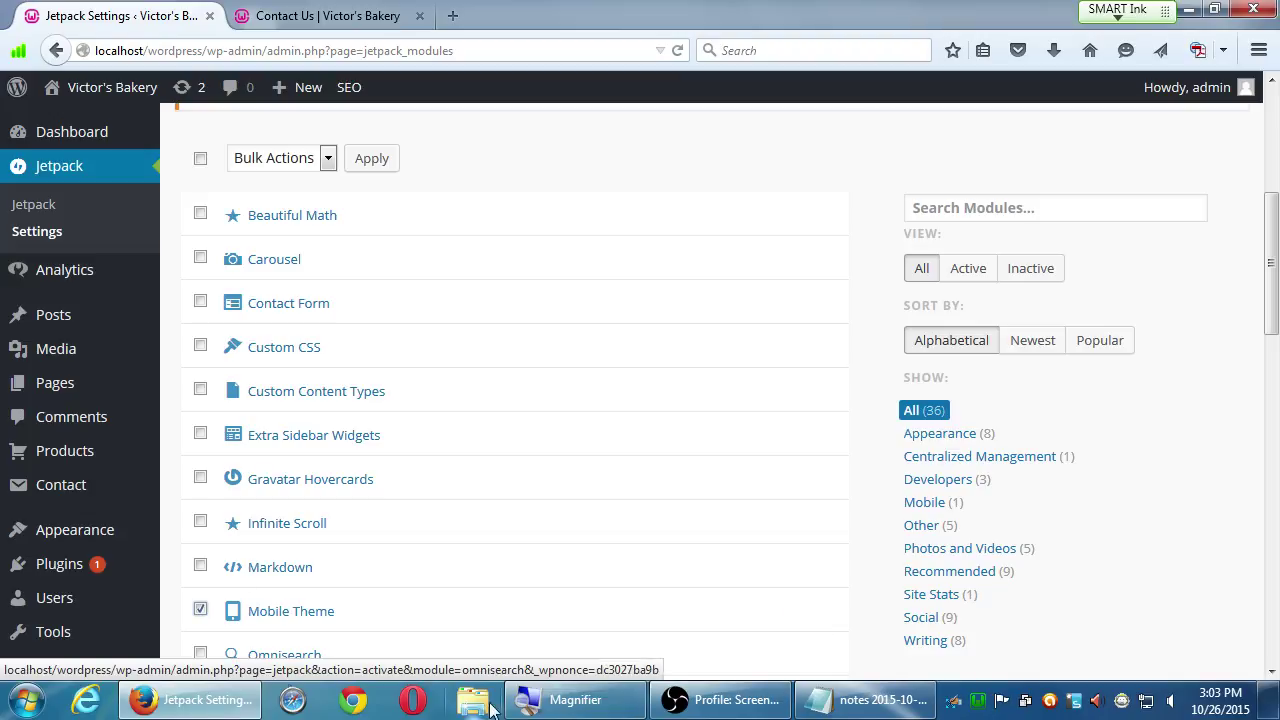
{"action": "left_click", "coordinate": [201, 610]}
{"action": "scroll", "coordinate": [201, 612], "scroll_direction": "down", "scroll_amount": 3}
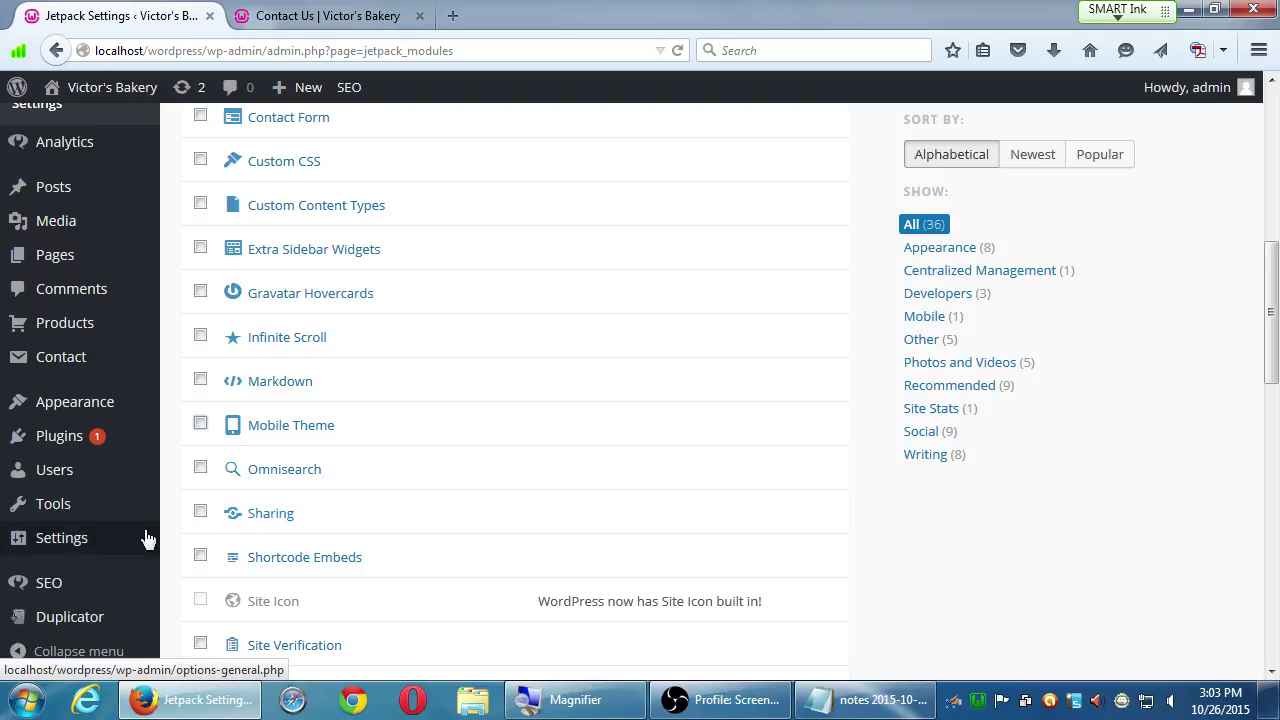
{"action": "scroll", "coordinate": [123, 557], "scroll_direction": "down", "scroll_amount": 4}
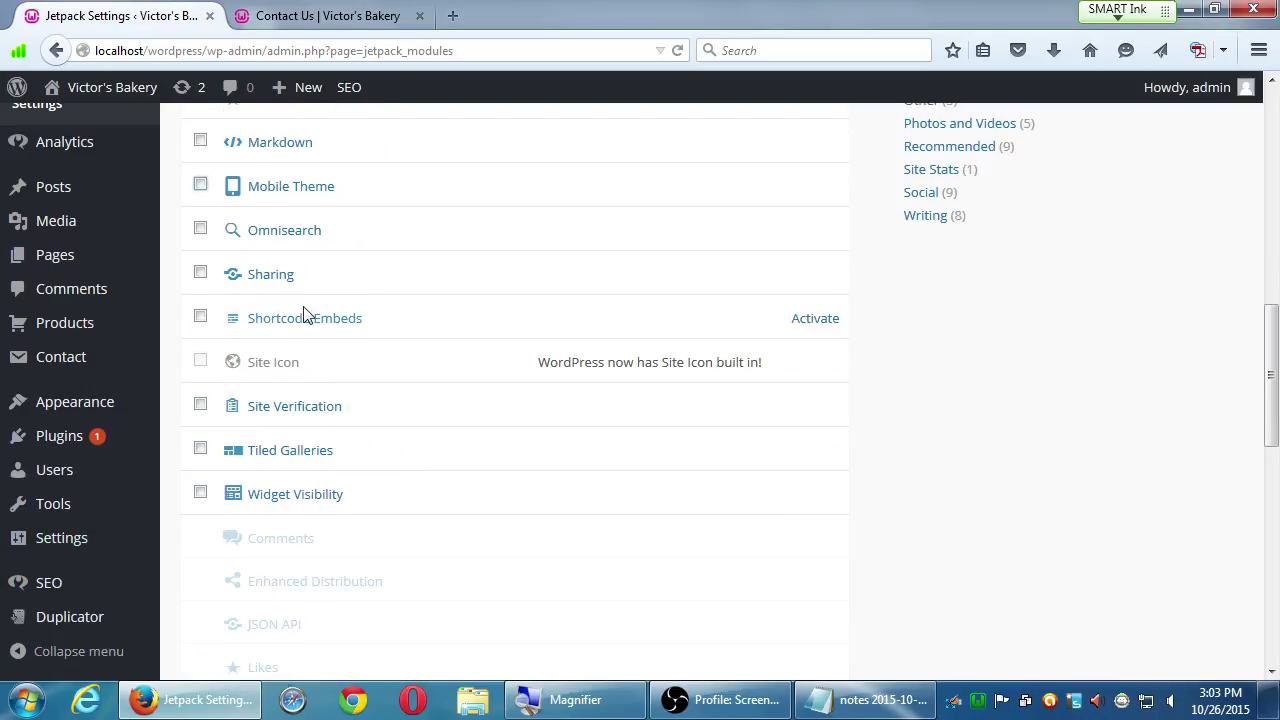
- Read the Sharing module's description of supported services, highlighting 'Print'
{"action": "left_click", "coordinate": [284, 274]}
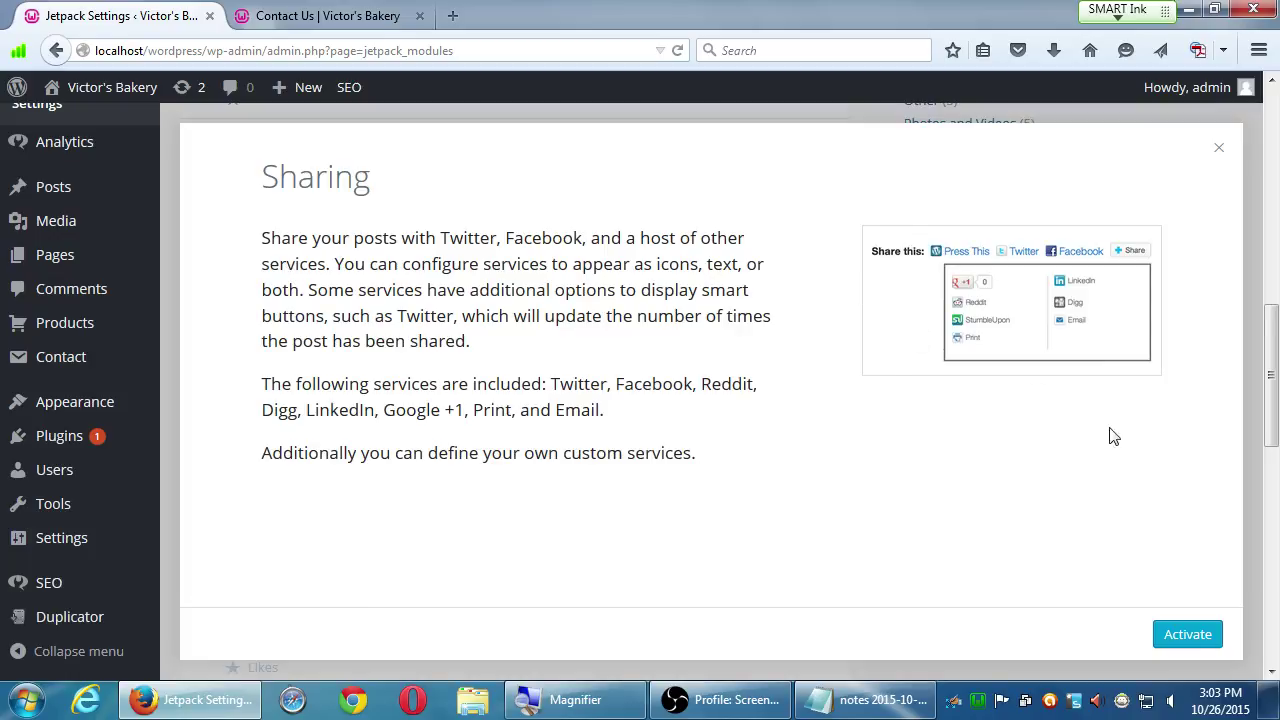
{"action": "left_click", "coordinate": [1222, 148]}
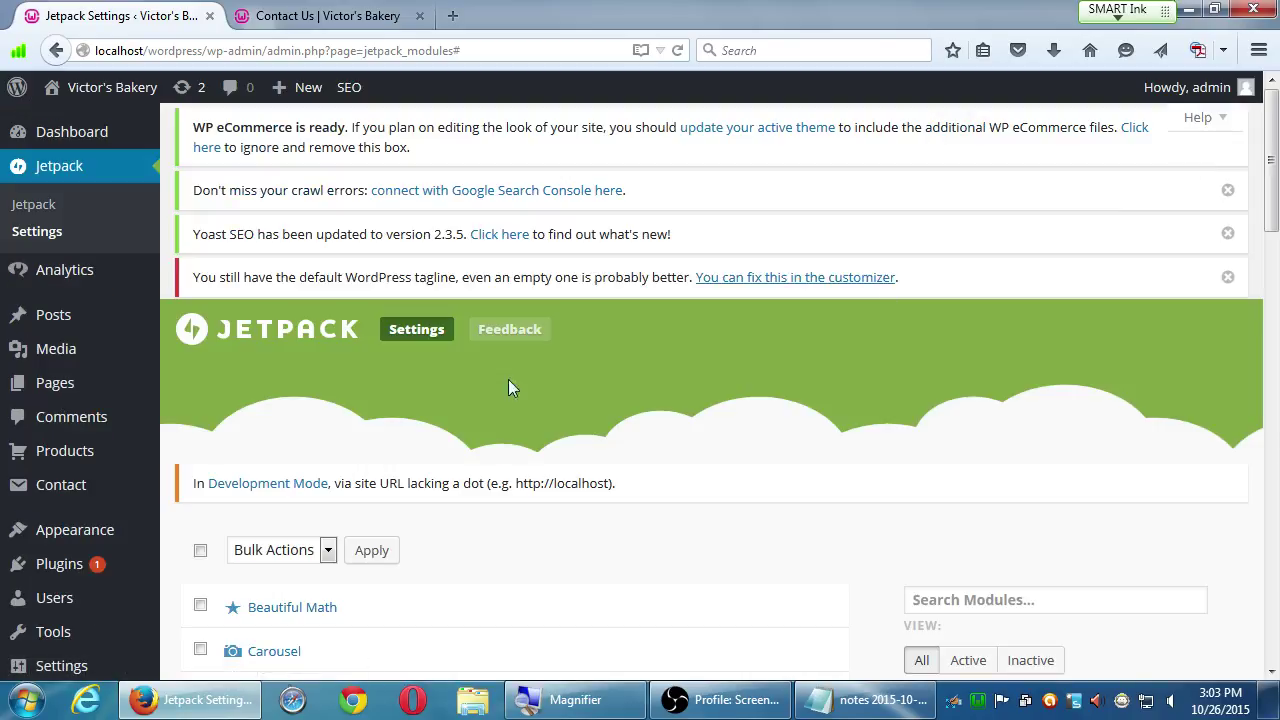
{"action": "scroll", "coordinate": [345, 565], "scroll_direction": "down", "scroll_amount": 5}
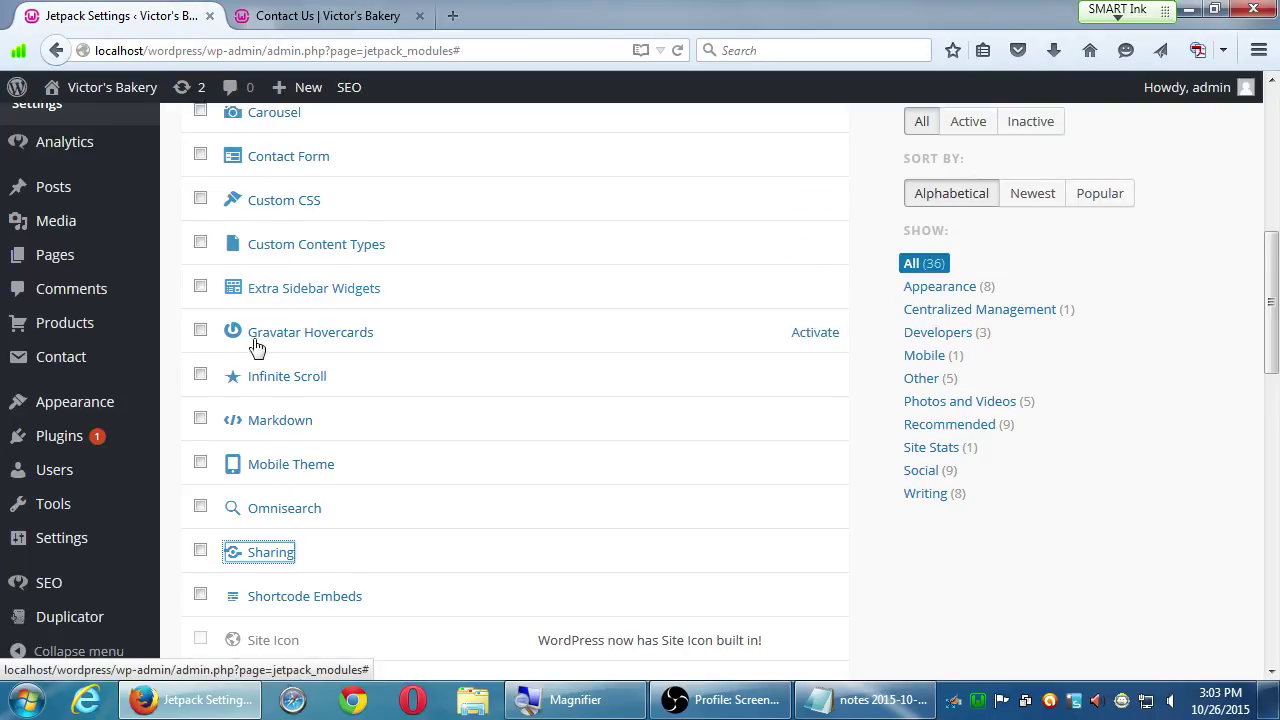
{"action": "left_click", "coordinate": [276, 560]}
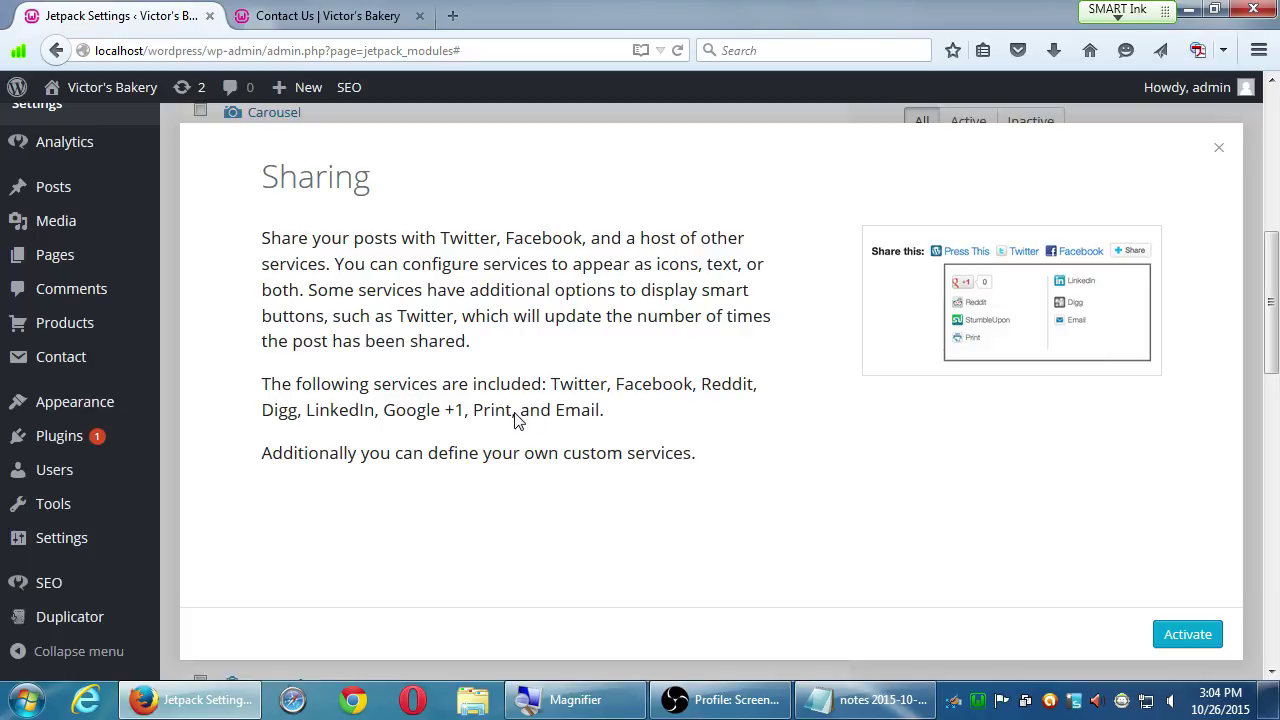
{"action": "left_click_drag", "start_coordinate": [473, 412], "coordinate": [593, 418]}
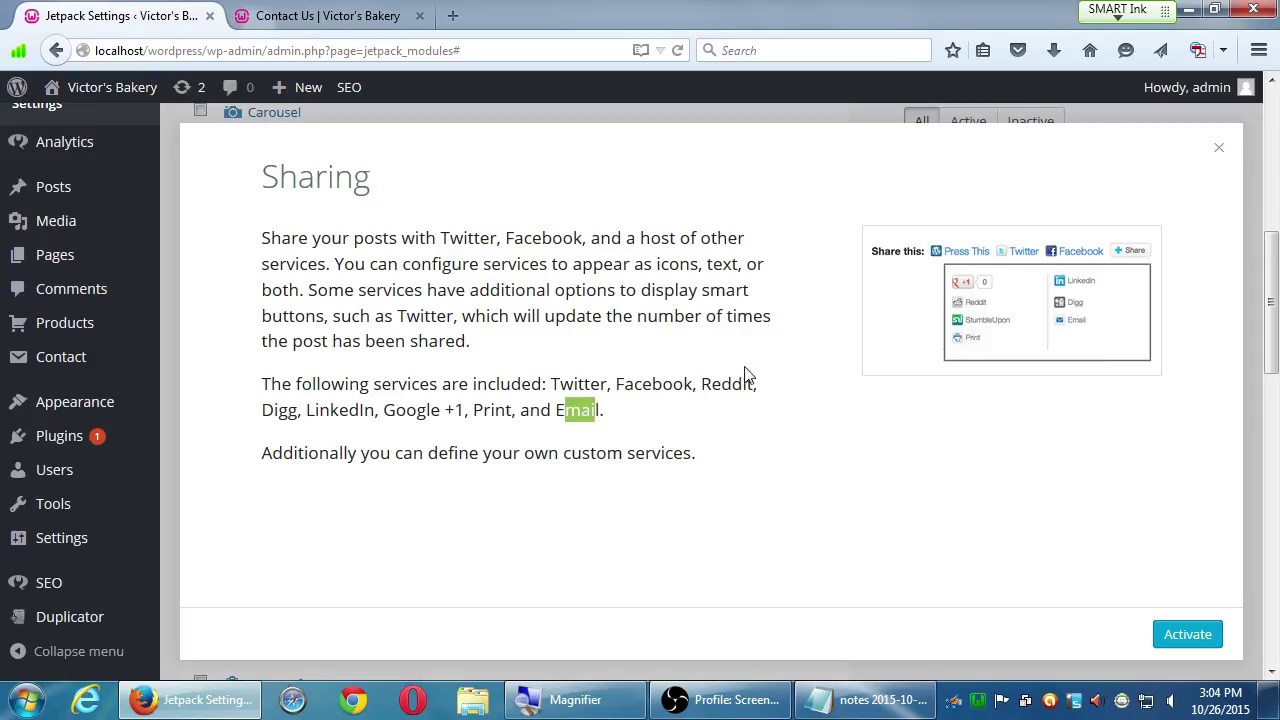
{"action": "left_click", "coordinate": [1219, 147]}
- Tick the Sharing module's checkbox in the Jetpack modules list
{"action": "scroll", "coordinate": [380, 560], "scroll_direction": "down", "scroll_amount": 5}
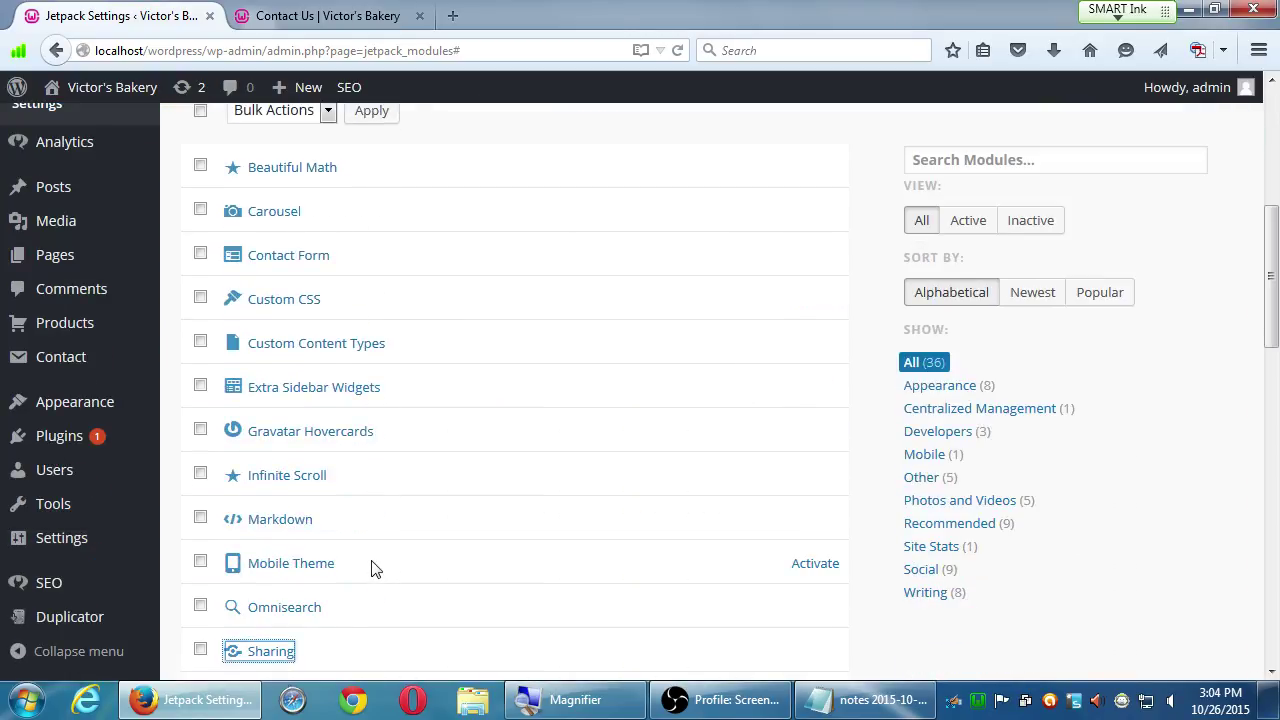
{"action": "scroll", "coordinate": [340, 580], "scroll_direction": "down", "scroll_amount": 1}
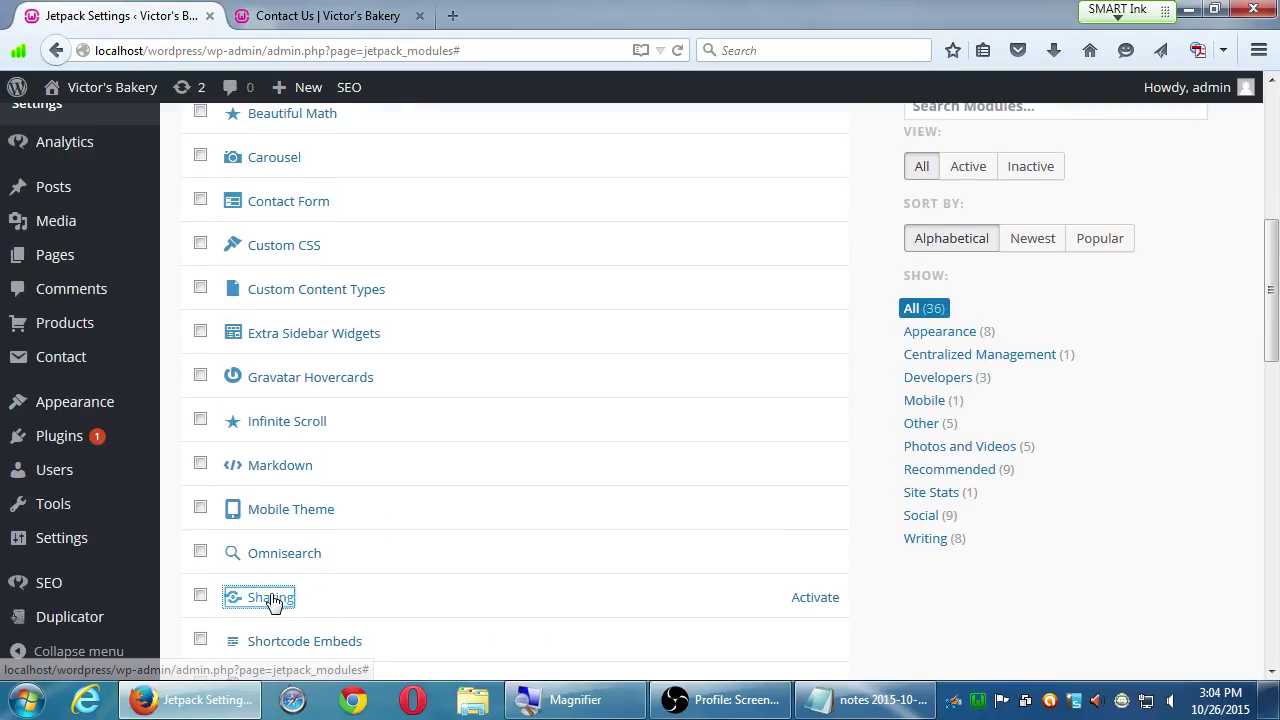
{"action": "left_click", "coordinate": [200, 597]}
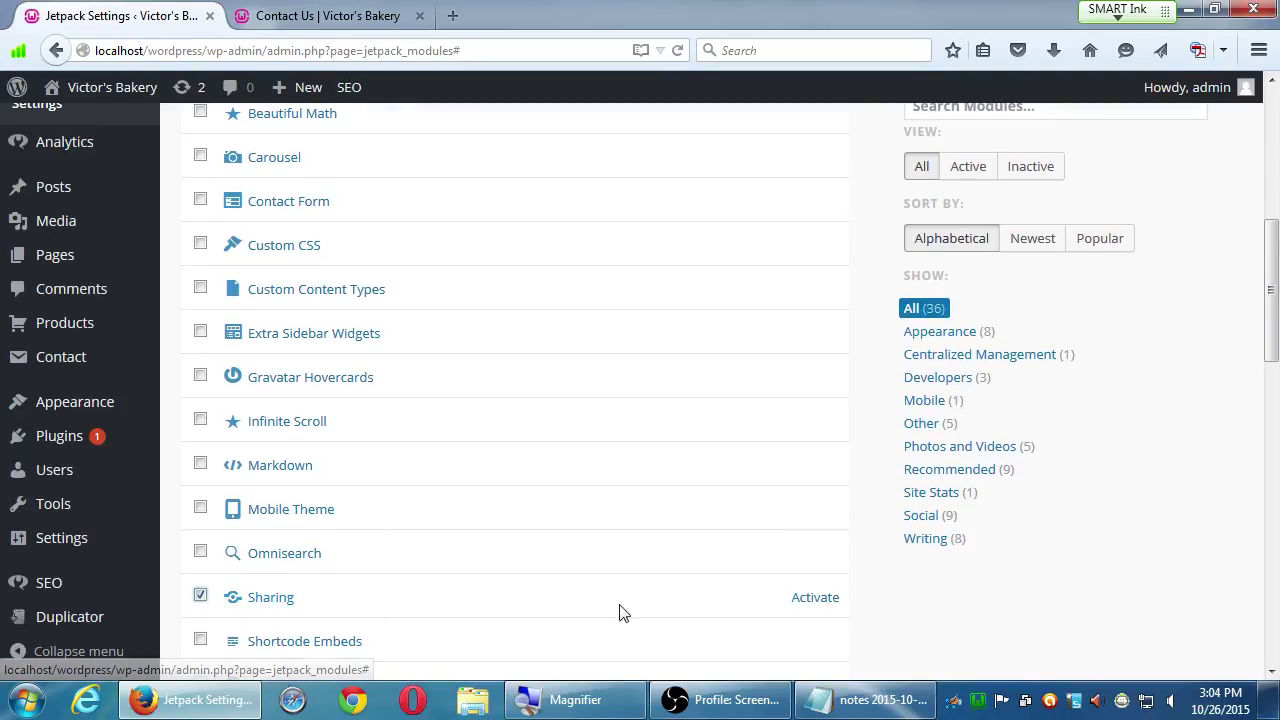
- Activate the Sharing module and look over the remaining Jetpack modules
{"action": "left_click", "coordinate": [810, 600]}
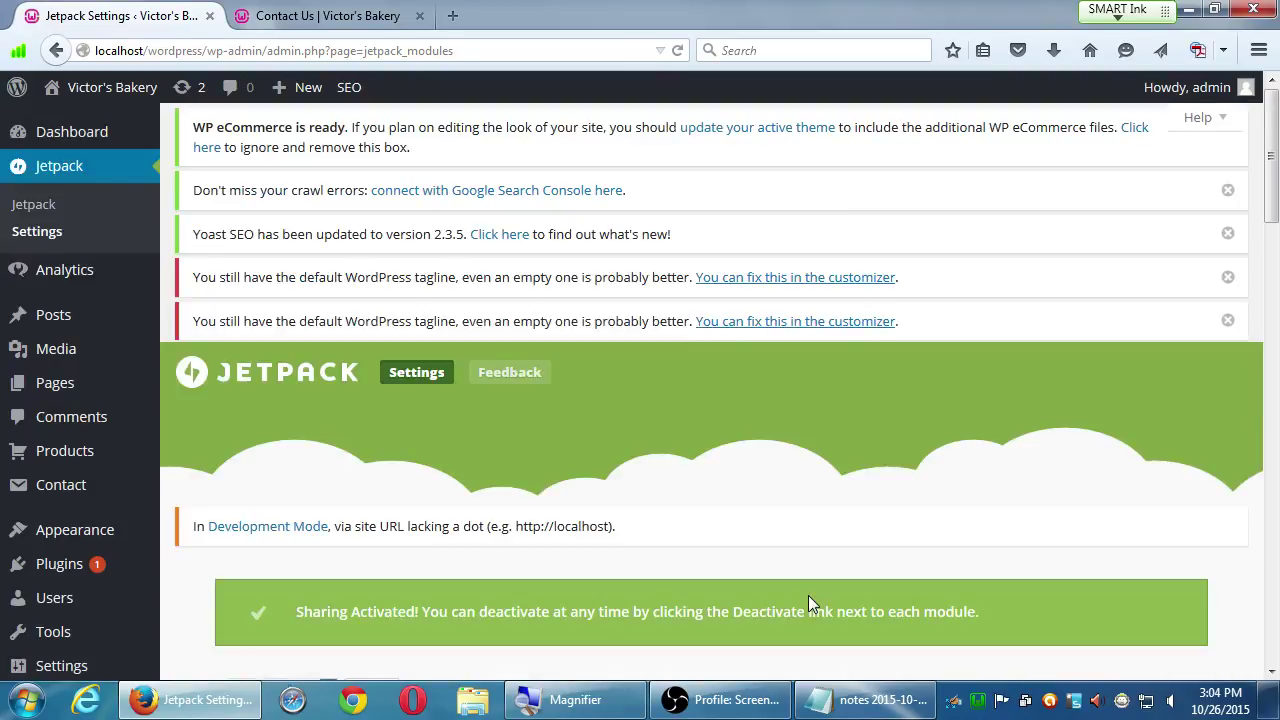
{"action": "scroll", "coordinate": [786, 626], "scroll_direction": "down", "scroll_amount": 5}
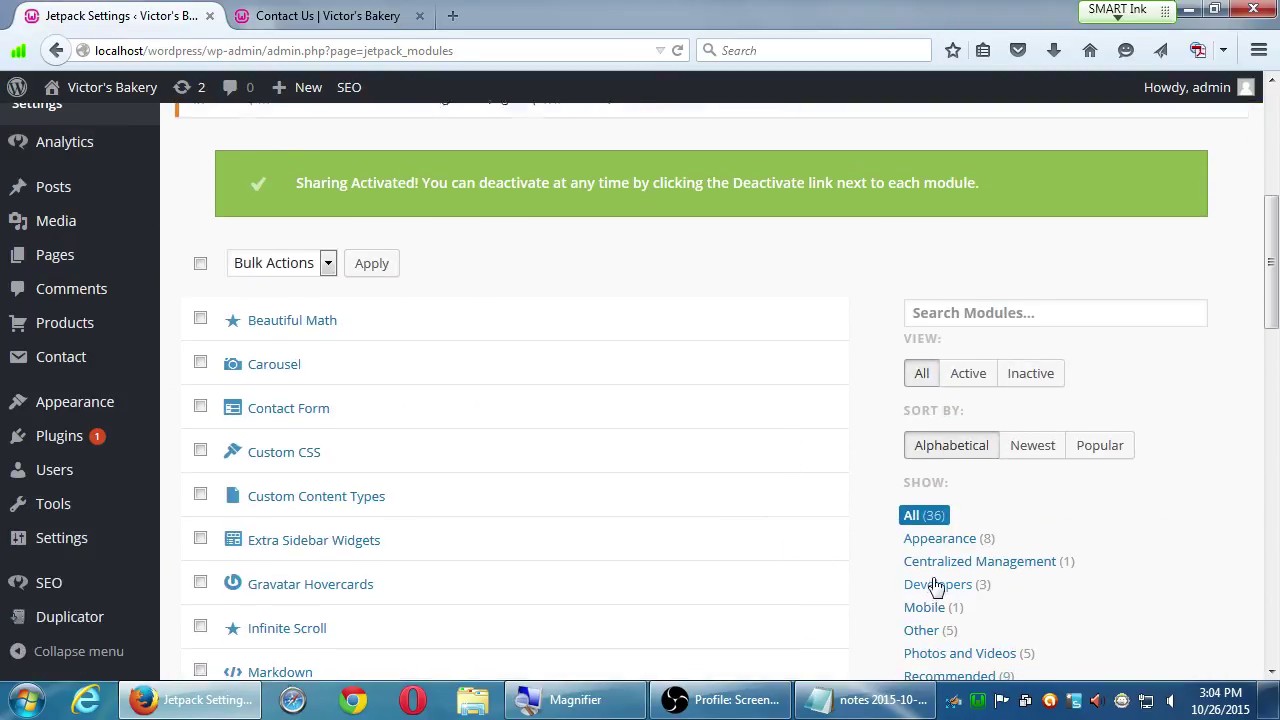
{"action": "scroll", "coordinate": [945, 578], "scroll_direction": "down", "scroll_amount": 5}
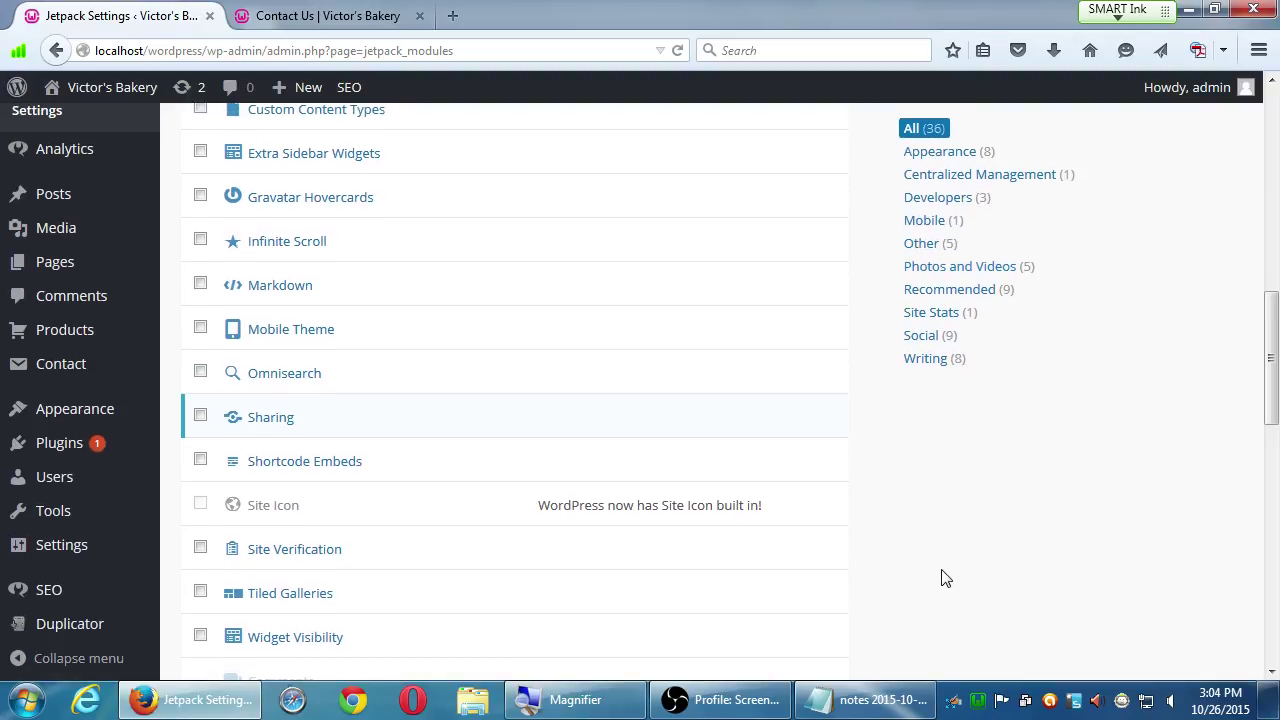
{"action": "scroll", "coordinate": [945, 578], "scroll_direction": "up", "scroll_amount": 3}
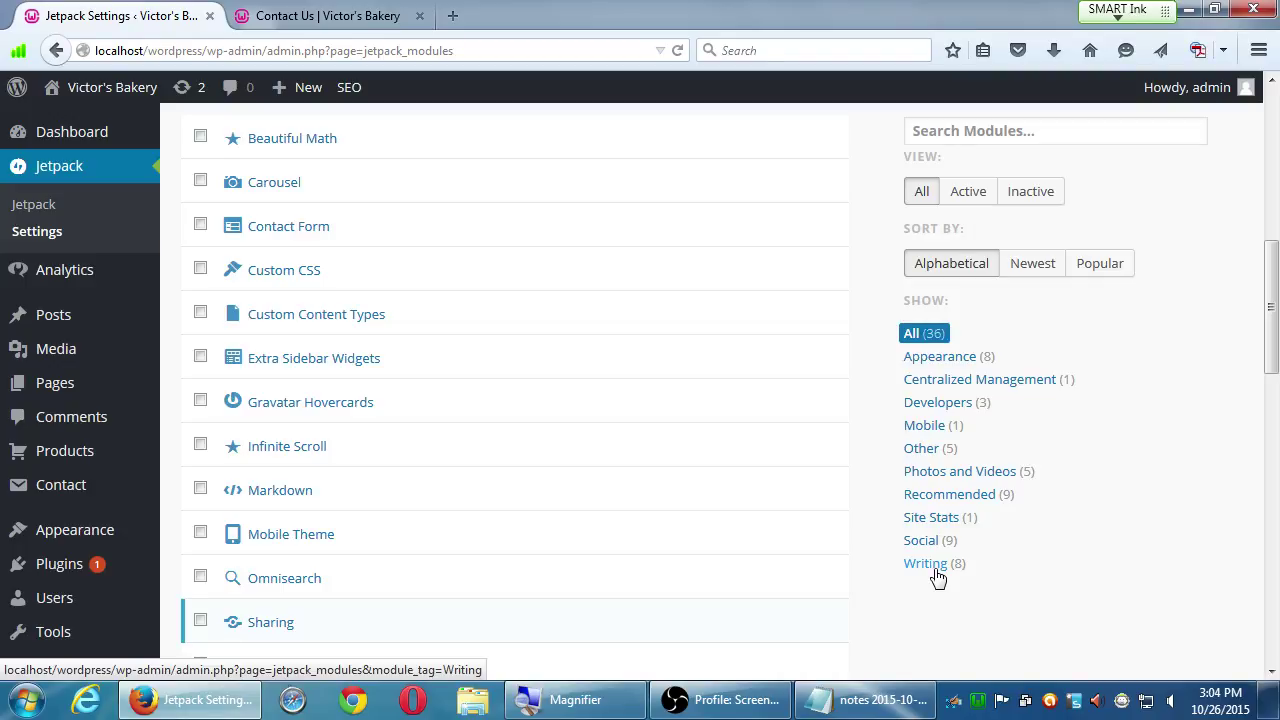
{"action": "scroll", "coordinate": [923, 546], "scroll_direction": "down", "scroll_amount": 7}
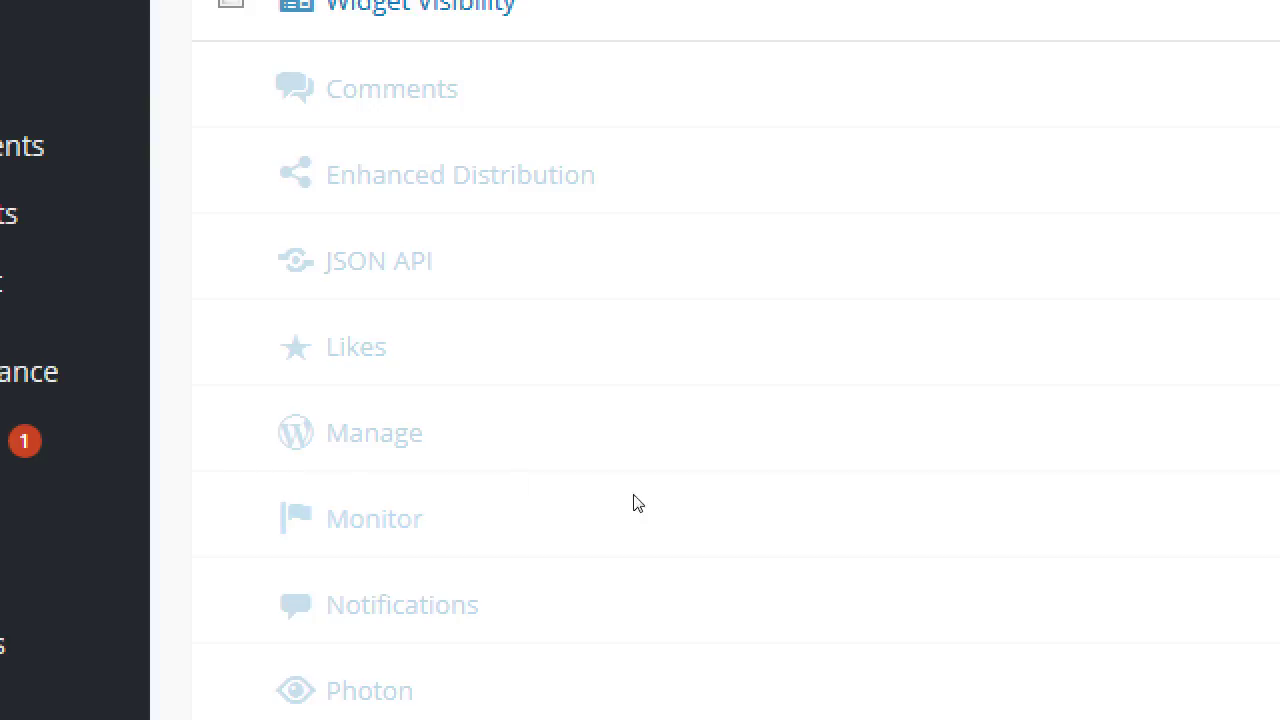
{"action": "mouse_move", "coordinate": [130, 398]}
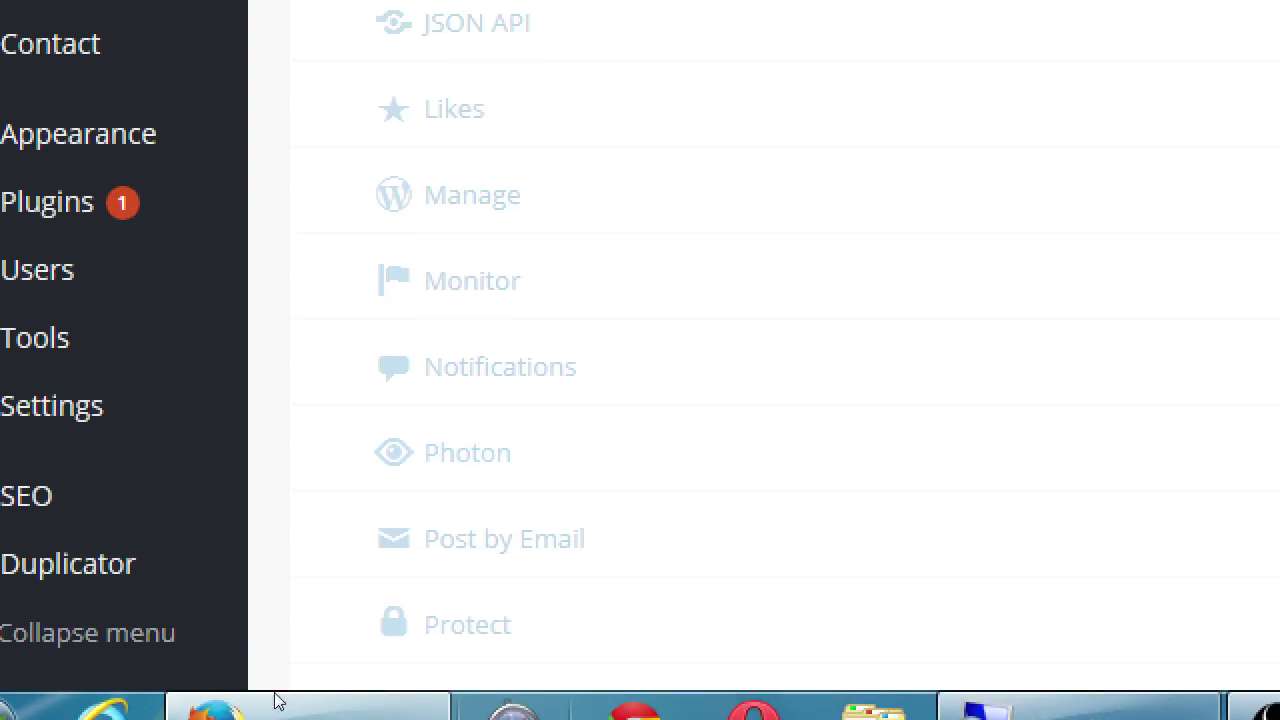
{"action": "scroll", "coordinate": [380, 666], "scroll_direction": "down", "scroll_amount": 3}
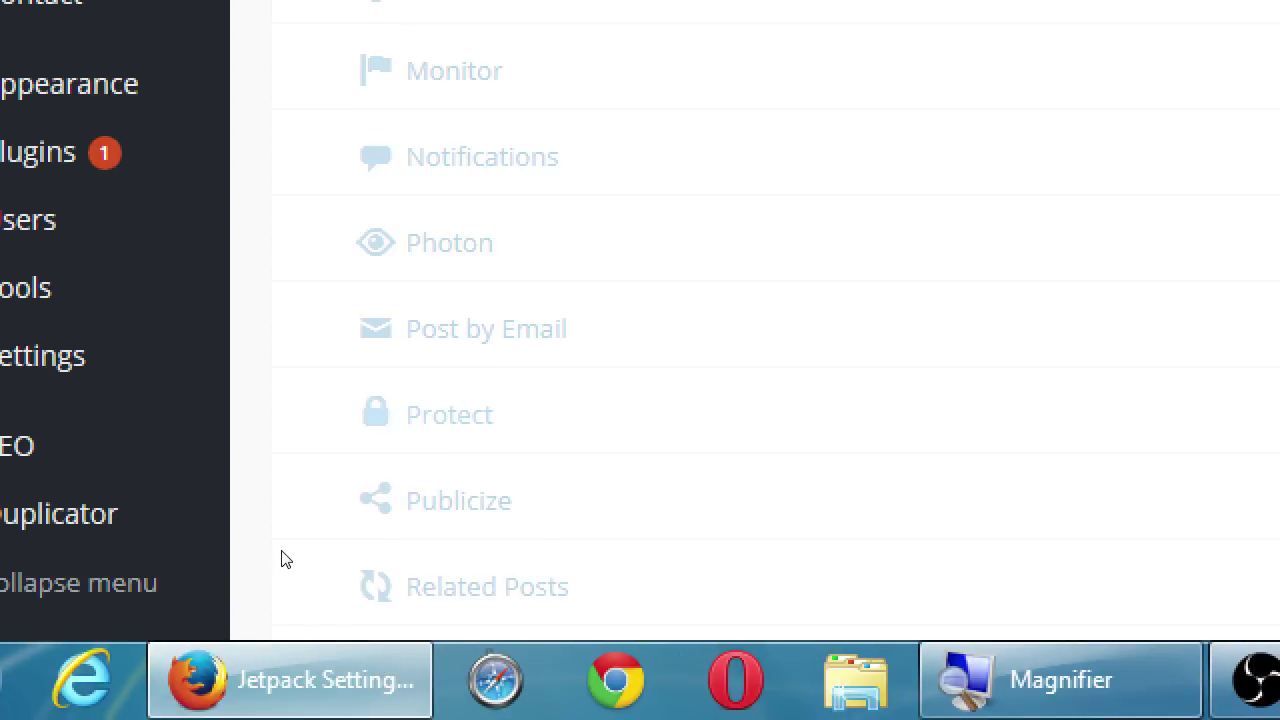
{"action": "scroll", "coordinate": [296, 580], "scroll_direction": "down", "scroll_amount": 3}
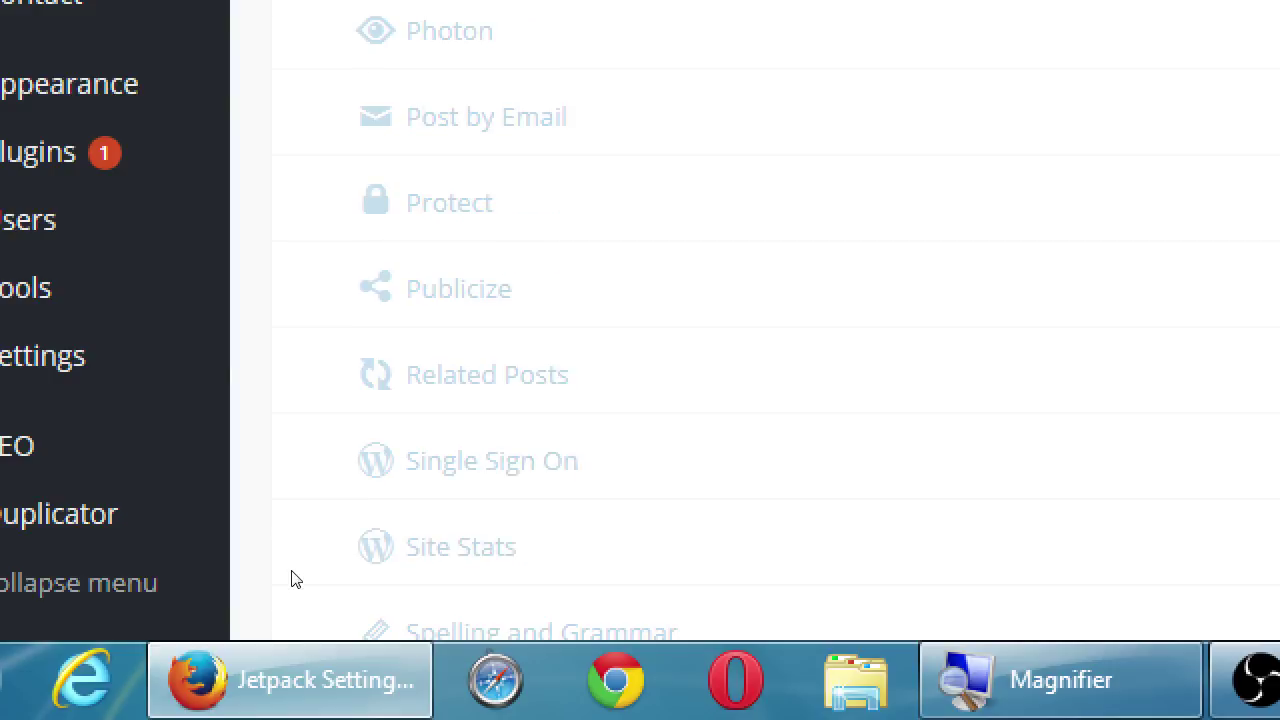
{"action": "left_click", "coordinate": [288, 474]}
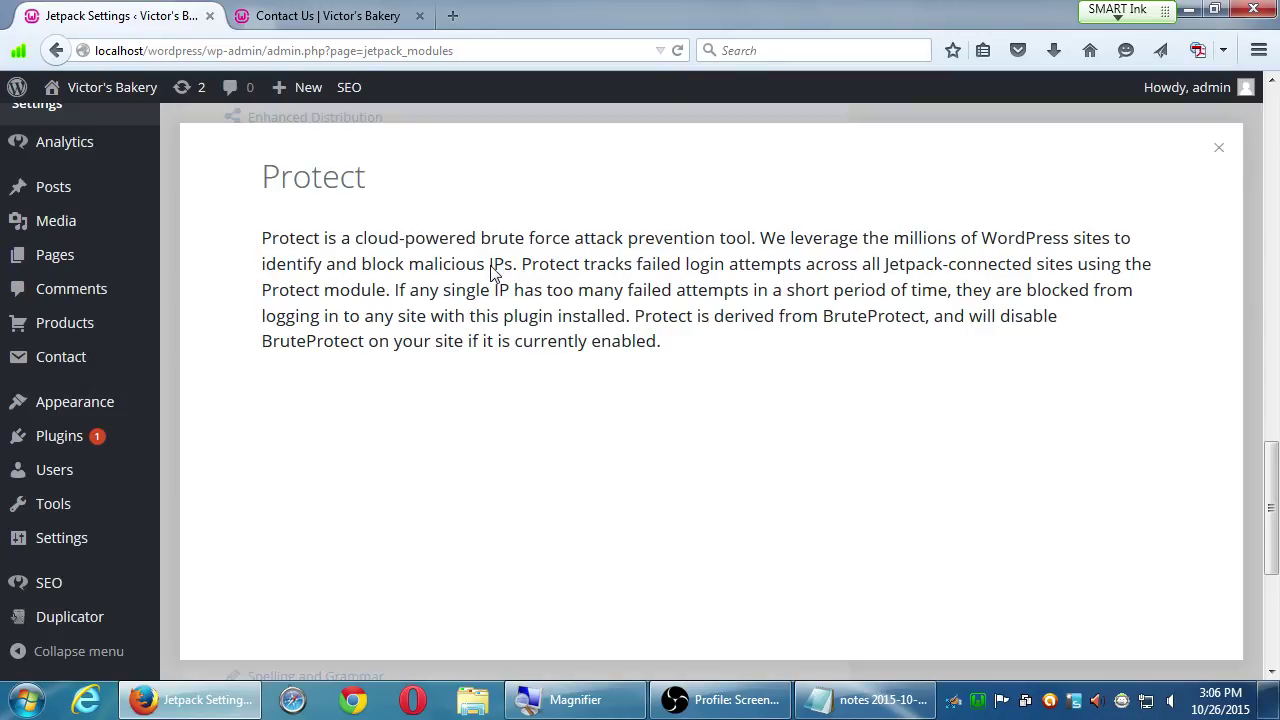
{"action": "left_click", "coordinate": [1220, 147]}
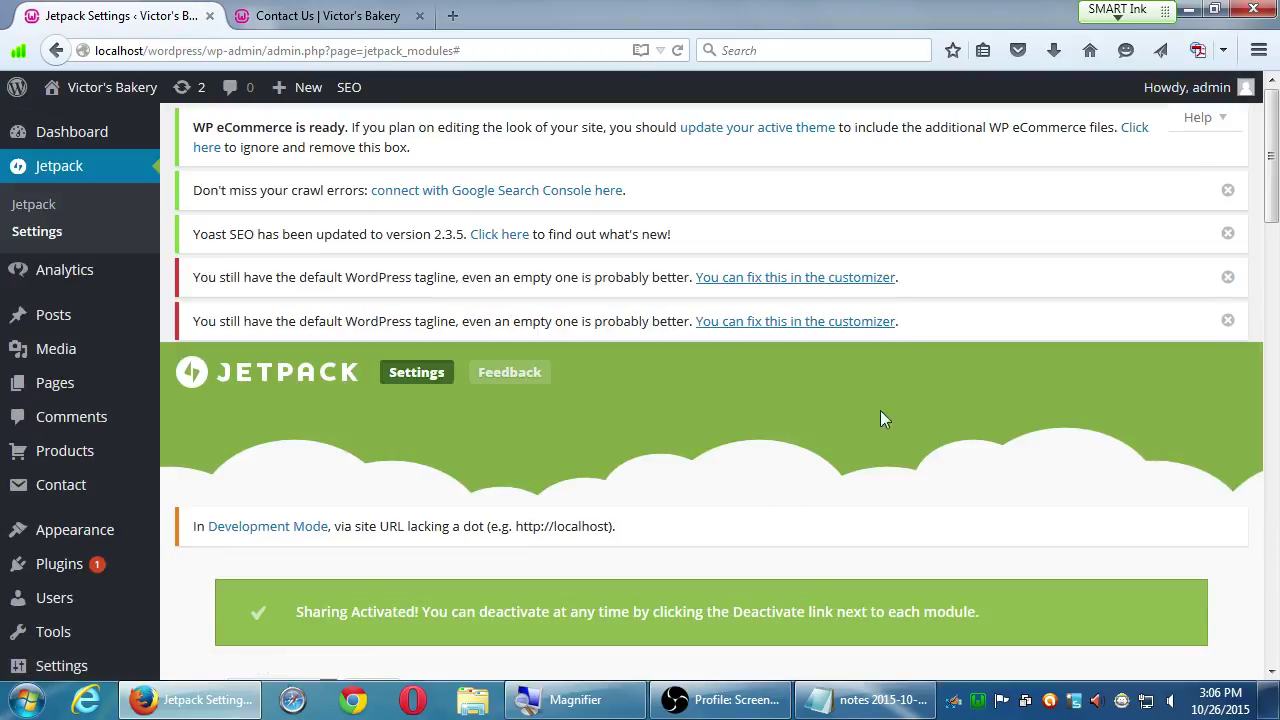
{"action": "scroll", "coordinate": [682, 448], "scroll_direction": "down", "scroll_amount": 5}
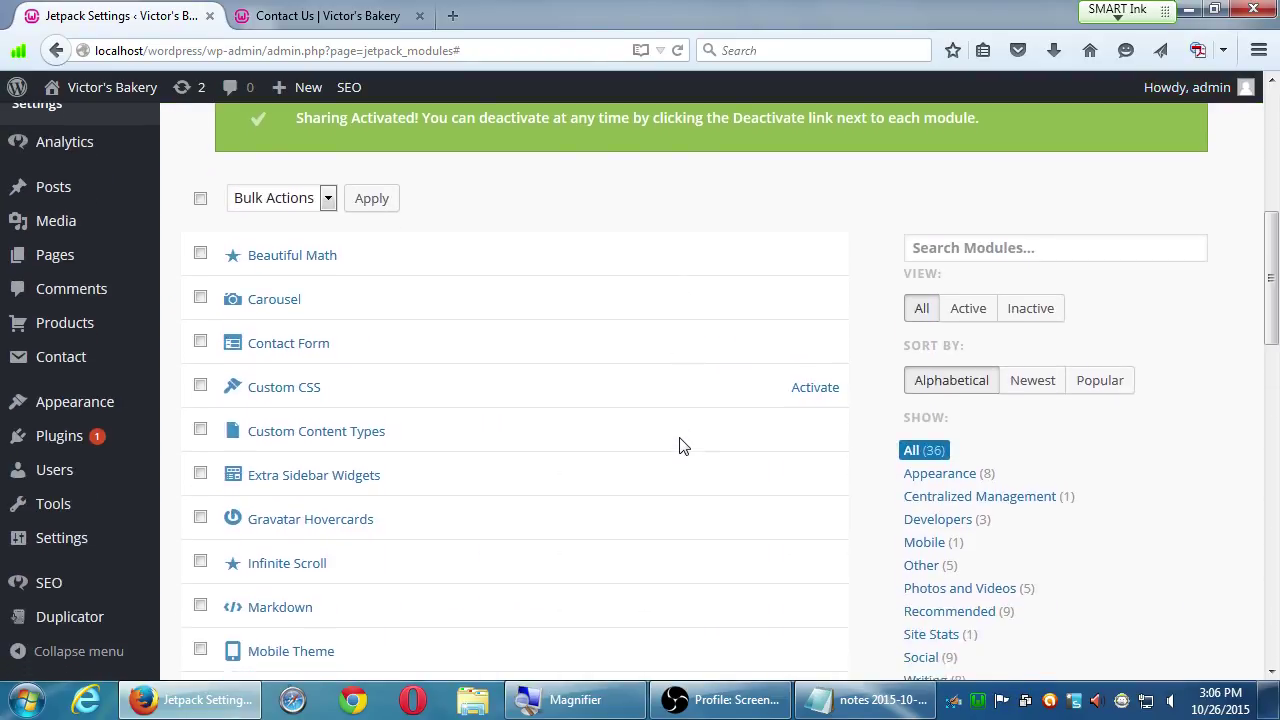
{"action": "scroll", "coordinate": [680, 445], "scroll_direction": "down", "scroll_amount": 3}
{"action": "scroll", "coordinate": [680, 445], "scroll_direction": "up", "scroll_amount": 6}
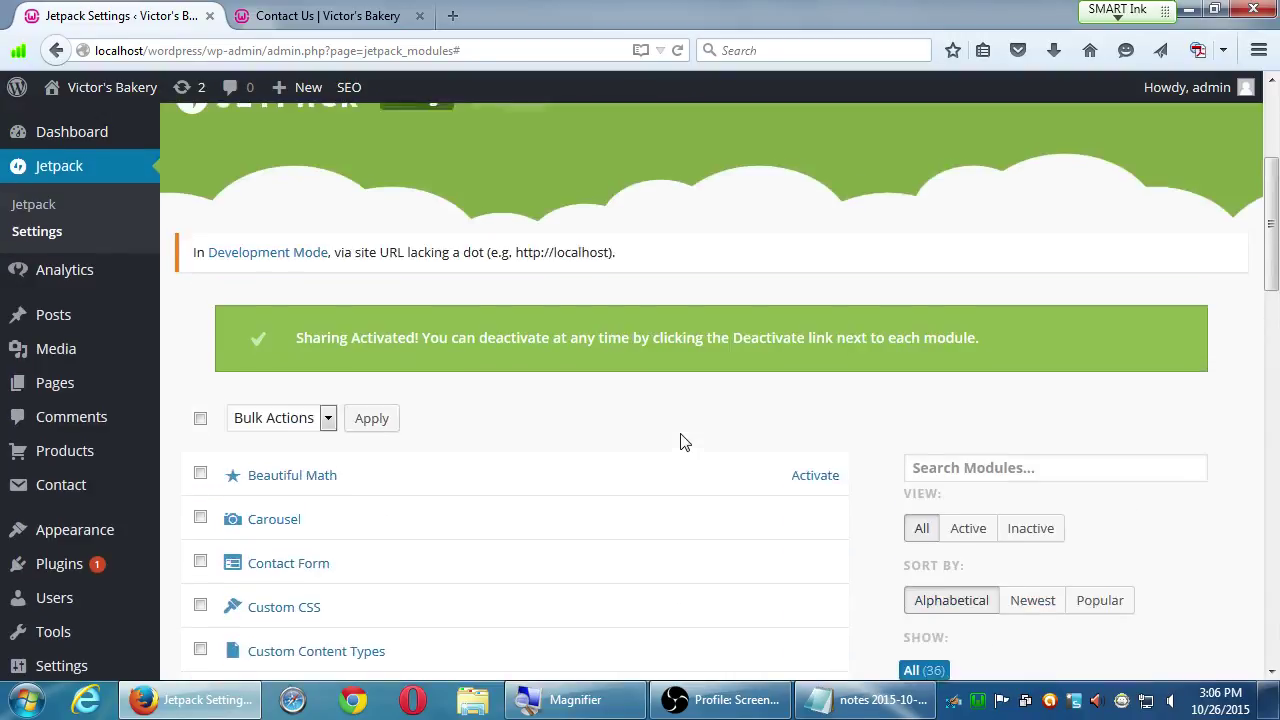
{"action": "scroll", "coordinate": [683, 442], "scroll_direction": "up", "scroll_amount": 3}
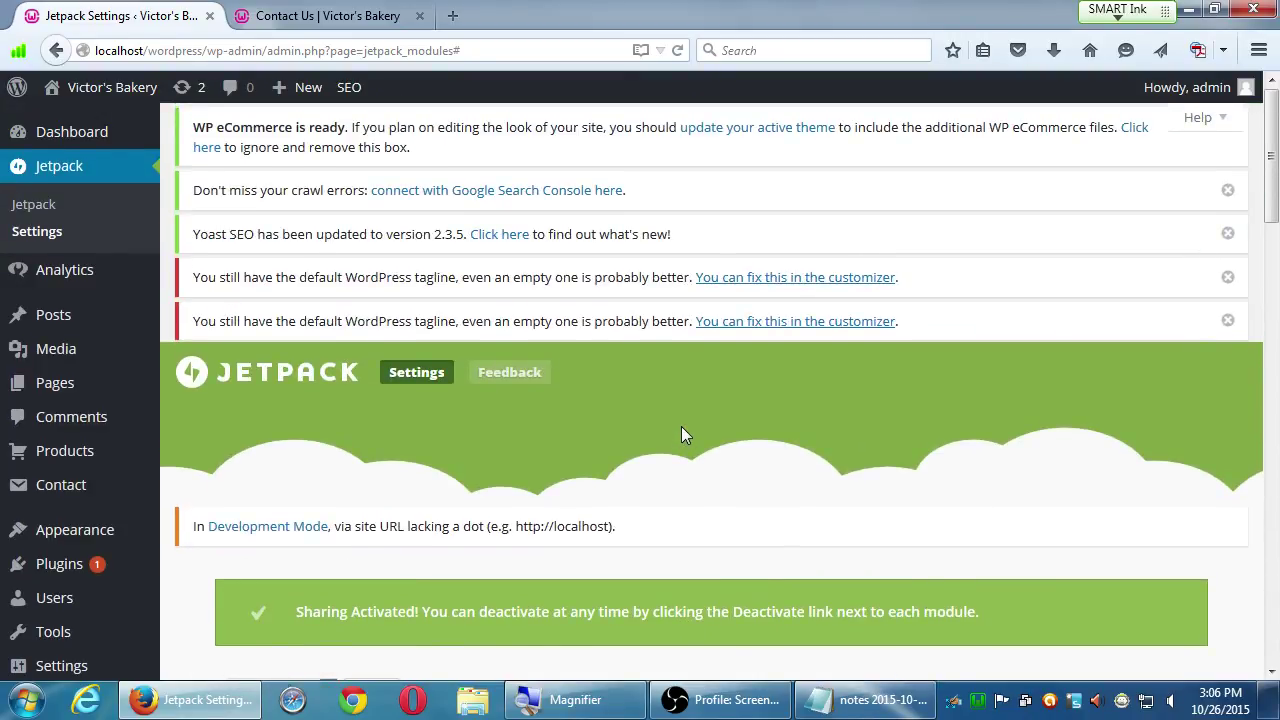
{"action": "left_click", "coordinate": [31, 206]}
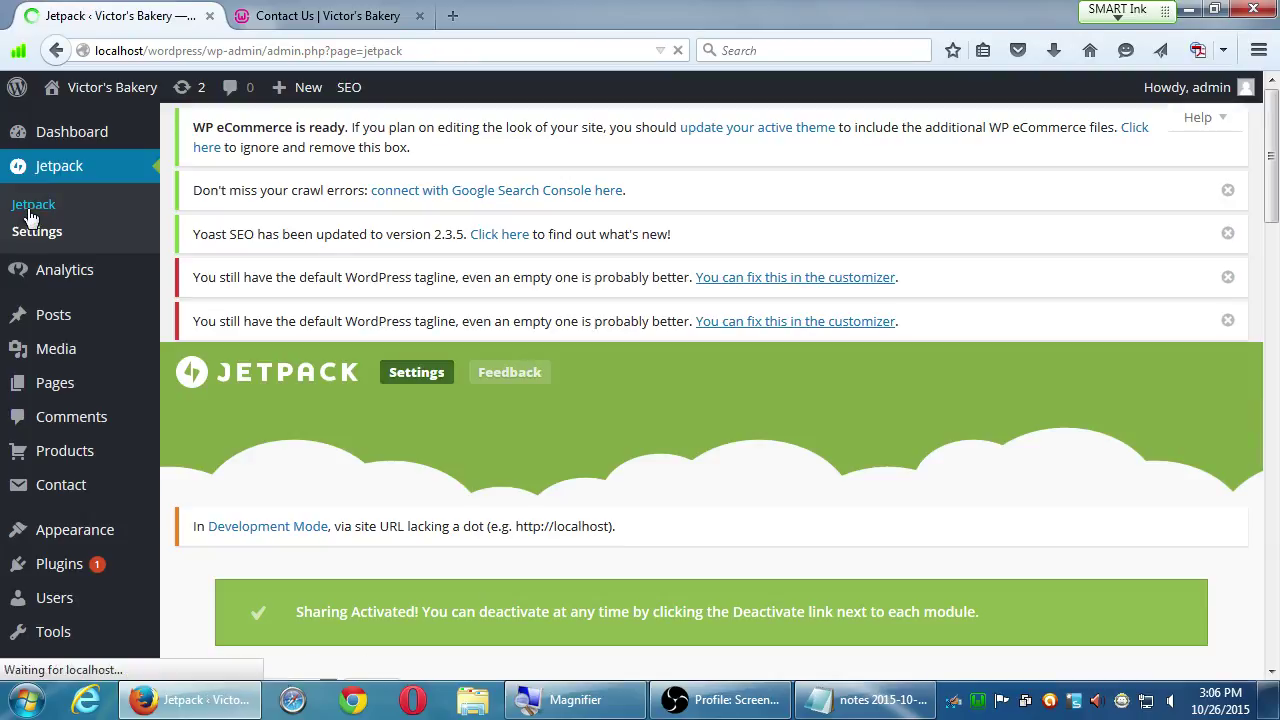
{"action": "scroll", "coordinate": [547, 445], "scroll_direction": "down", "scroll_amount": 3}
{"action": "scroll", "coordinate": [547, 445], "scroll_direction": "down", "scroll_amount": 3}
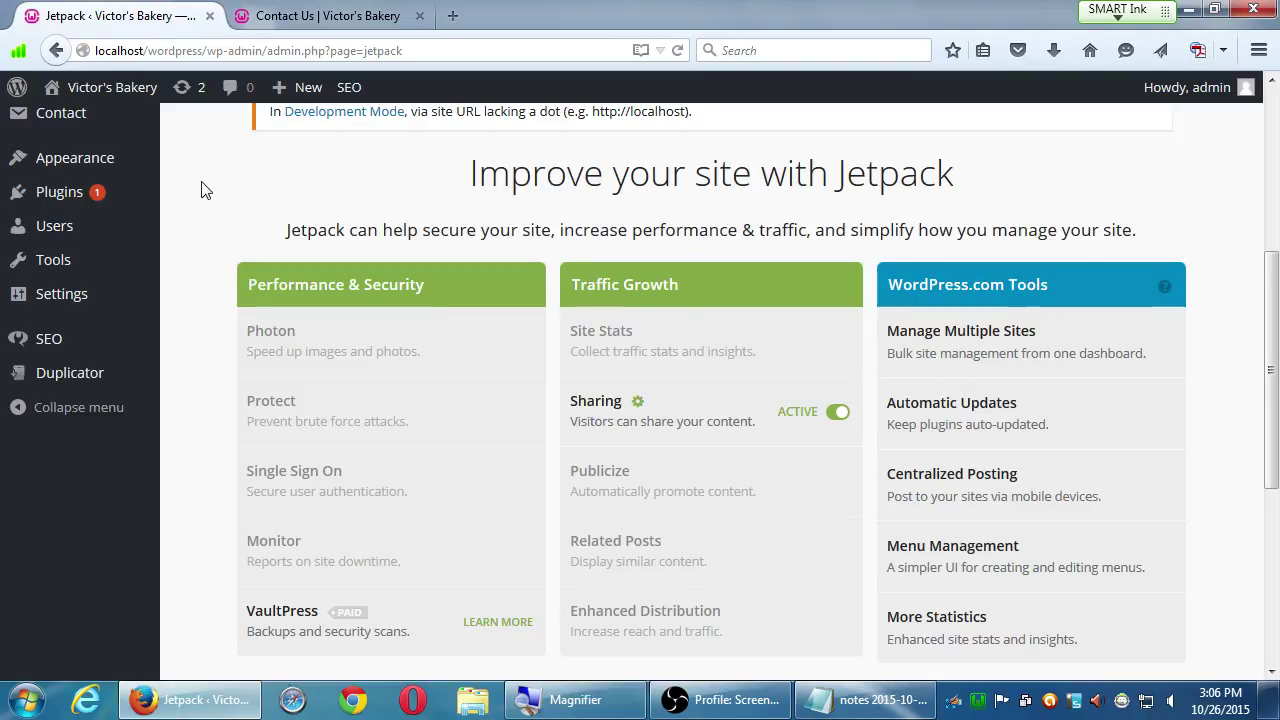
{"action": "scroll", "coordinate": [200, 192], "scroll_direction": "up", "scroll_amount": 6}
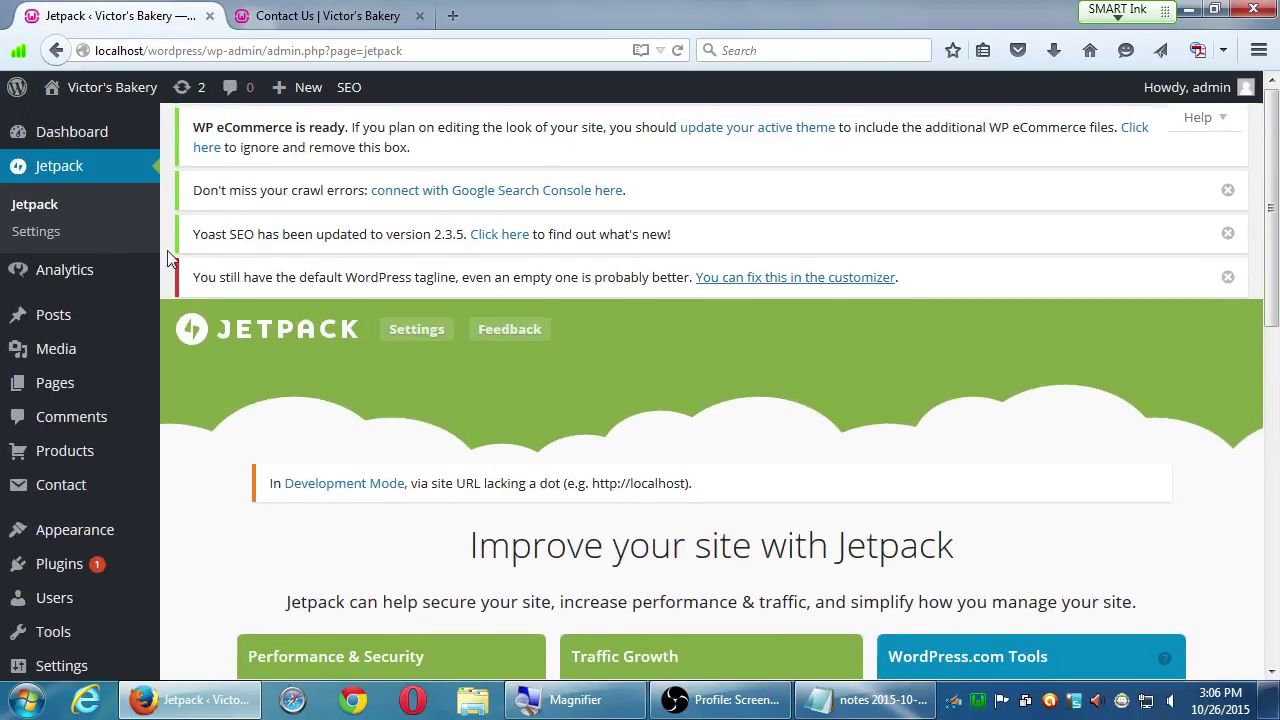
{"action": "left_click", "coordinate": [27, 206]}
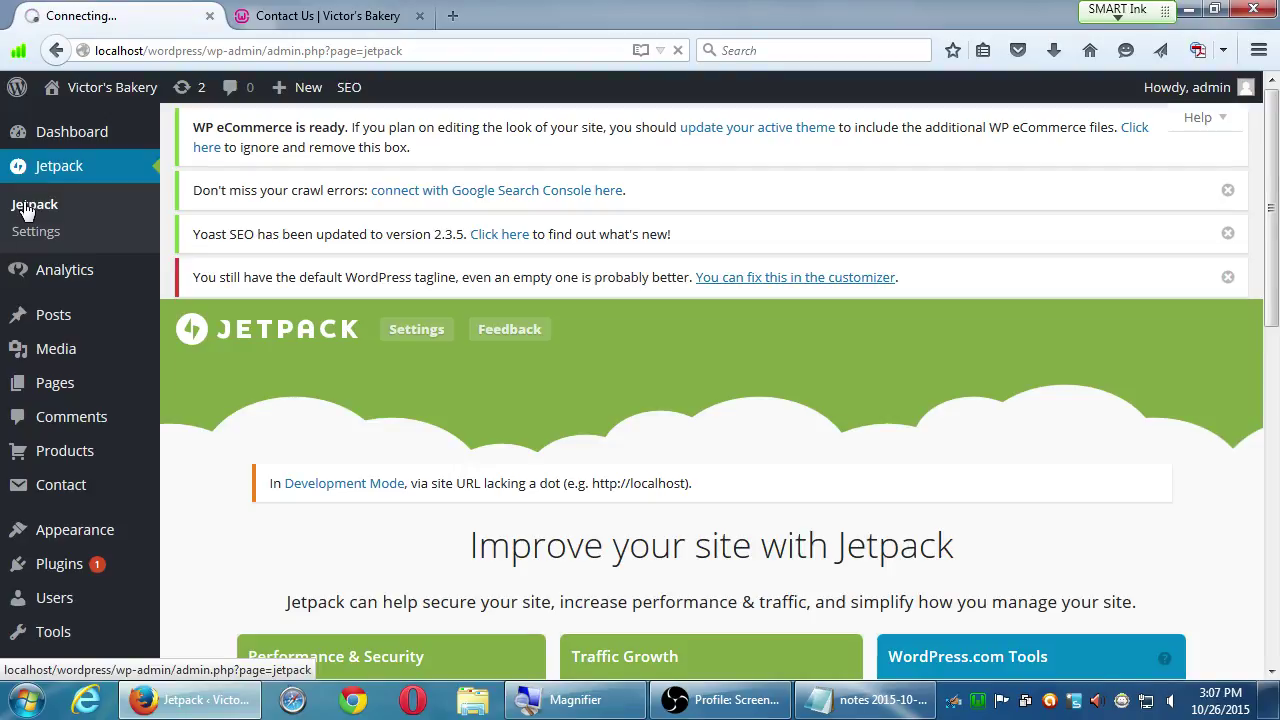
{"action": "scroll", "coordinate": [180, 310], "scroll_direction": "down", "scroll_amount": 4}
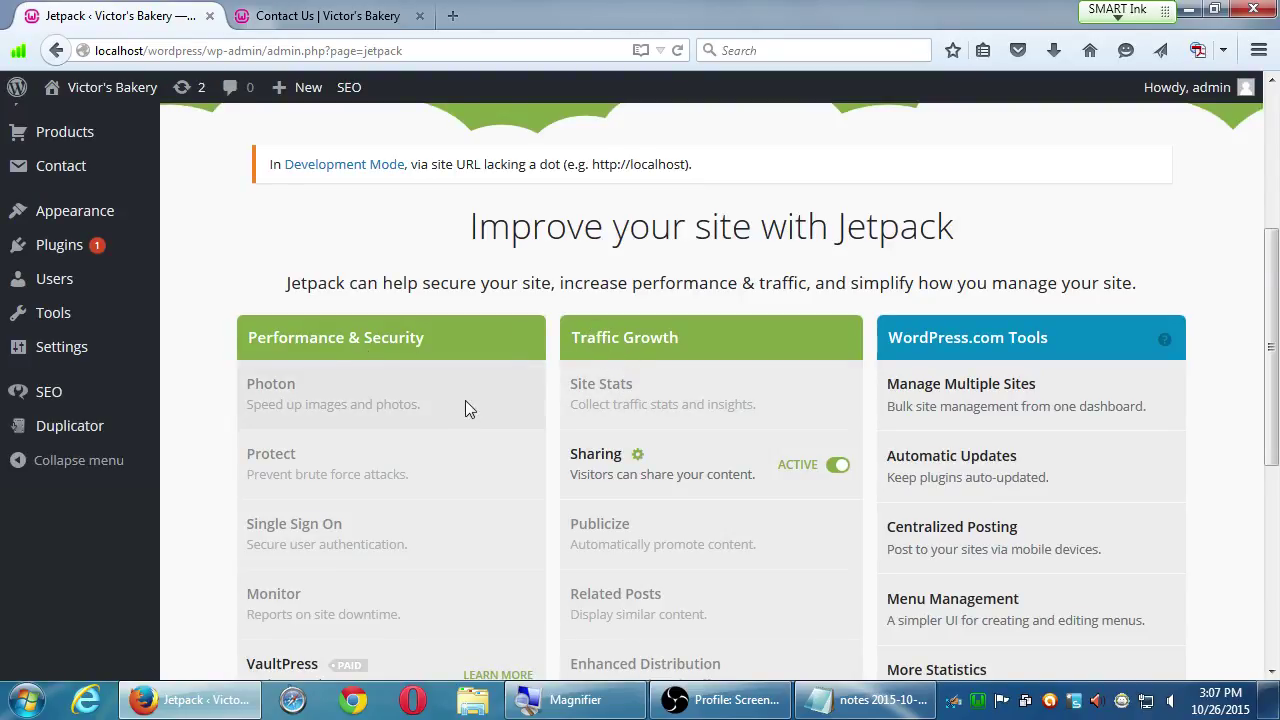
{"action": "scroll", "coordinate": [465, 402], "scroll_direction": "down", "scroll_amount": 1}
{"action": "scroll", "coordinate": [465, 402], "scroll_direction": "down", "scroll_amount": 1}
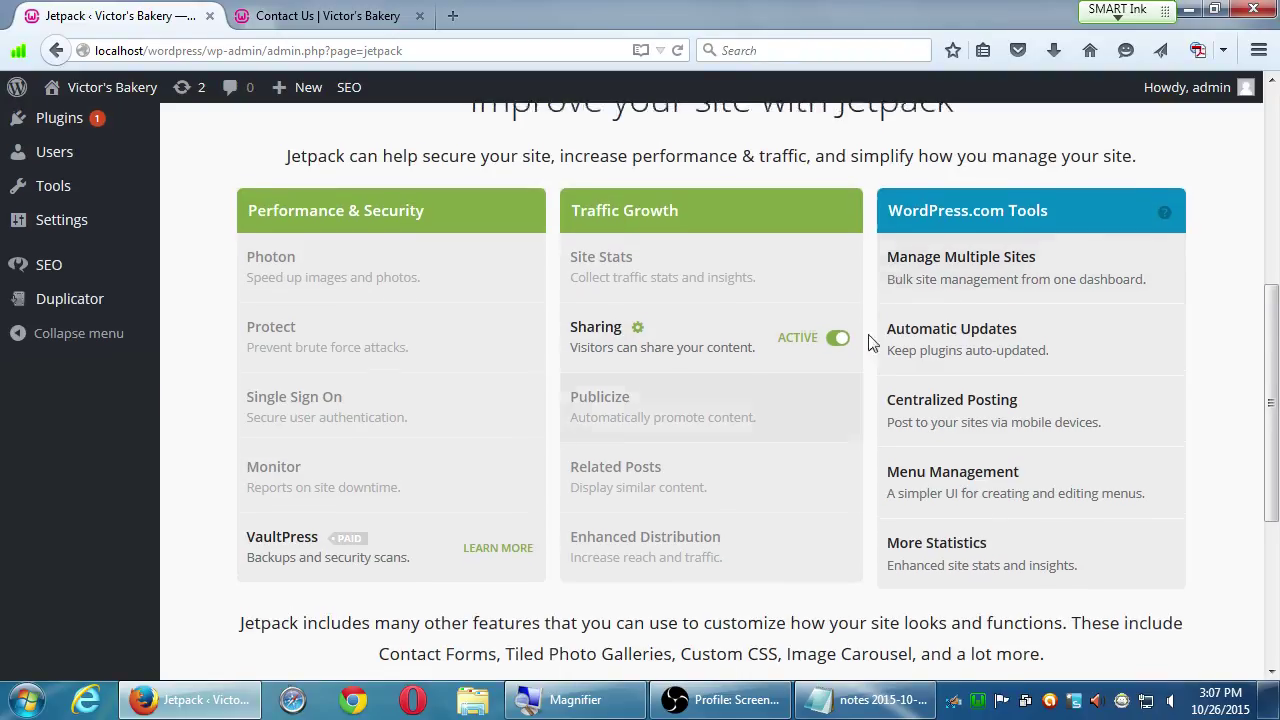
{"action": "scroll", "coordinate": [862, 278], "scroll_direction": "down", "scroll_amount": 3}
{"action": "scroll", "coordinate": [862, 278], "scroll_direction": "down", "scroll_amount": 2}
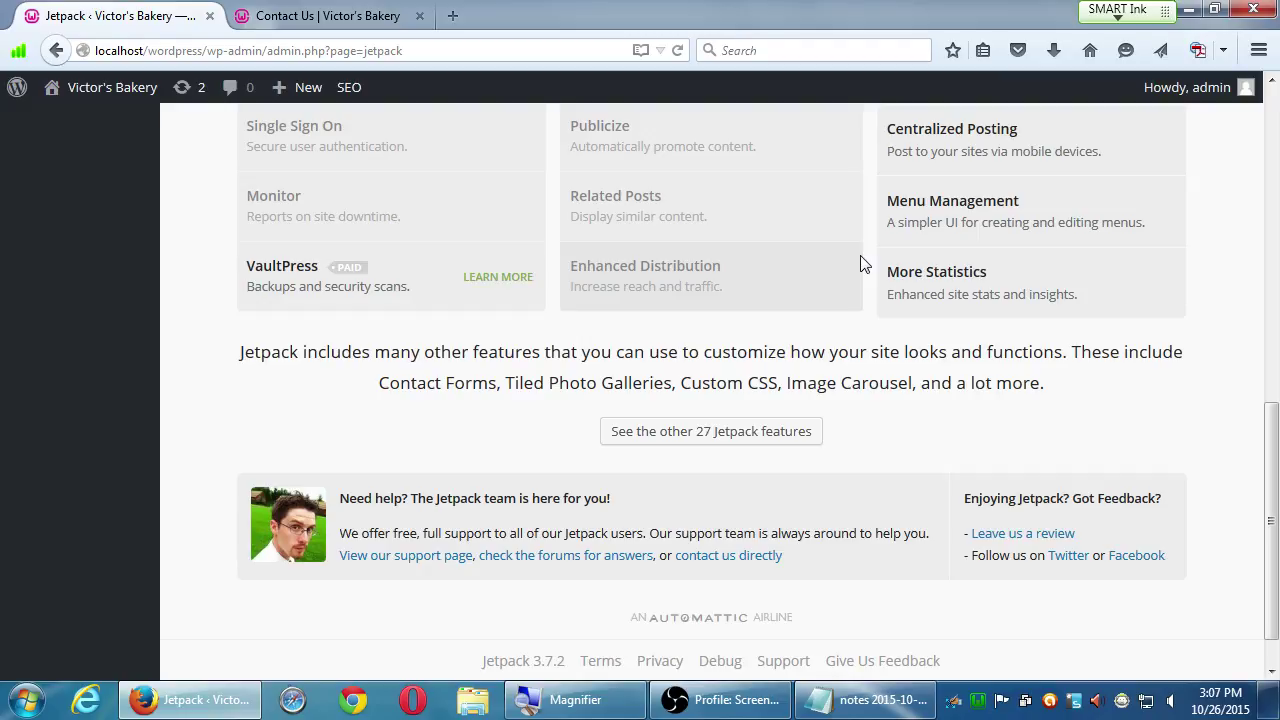
{"action": "scroll", "coordinate": [860, 262], "scroll_direction": "up", "scroll_amount": 1}
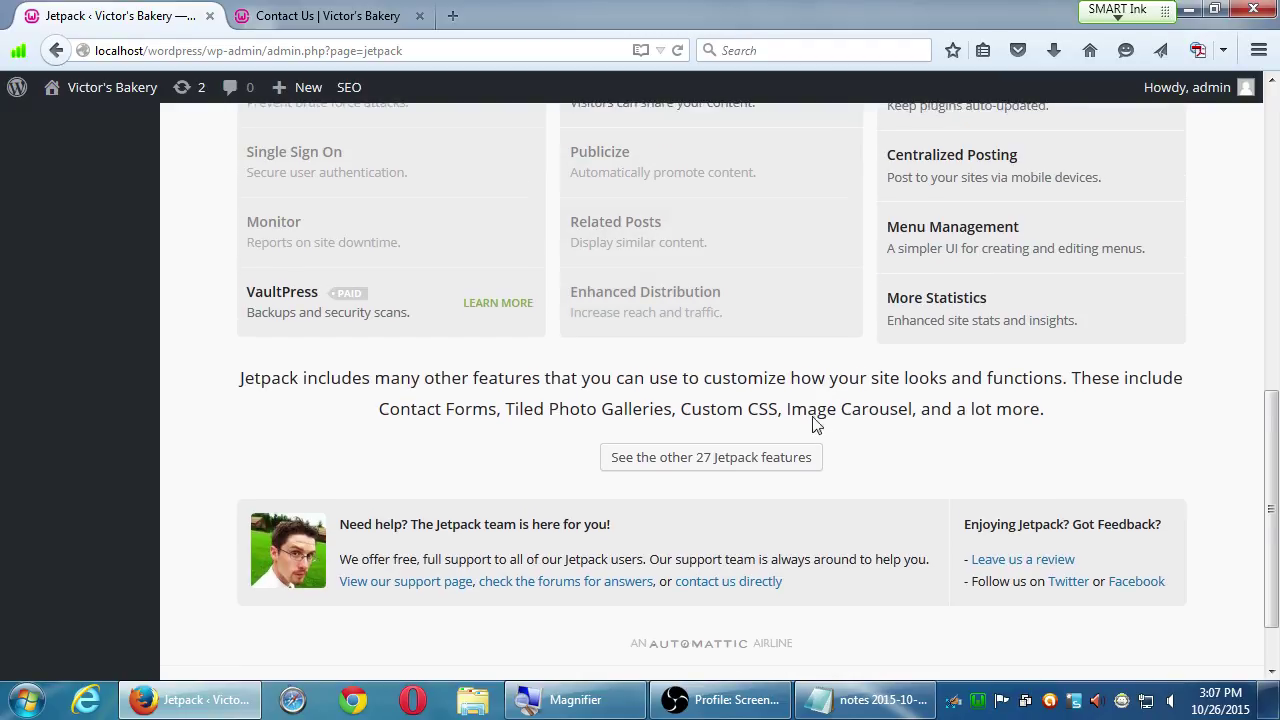
{"action": "left_click_drag", "start_coordinate": [806, 412], "coordinate": [920, 427]}
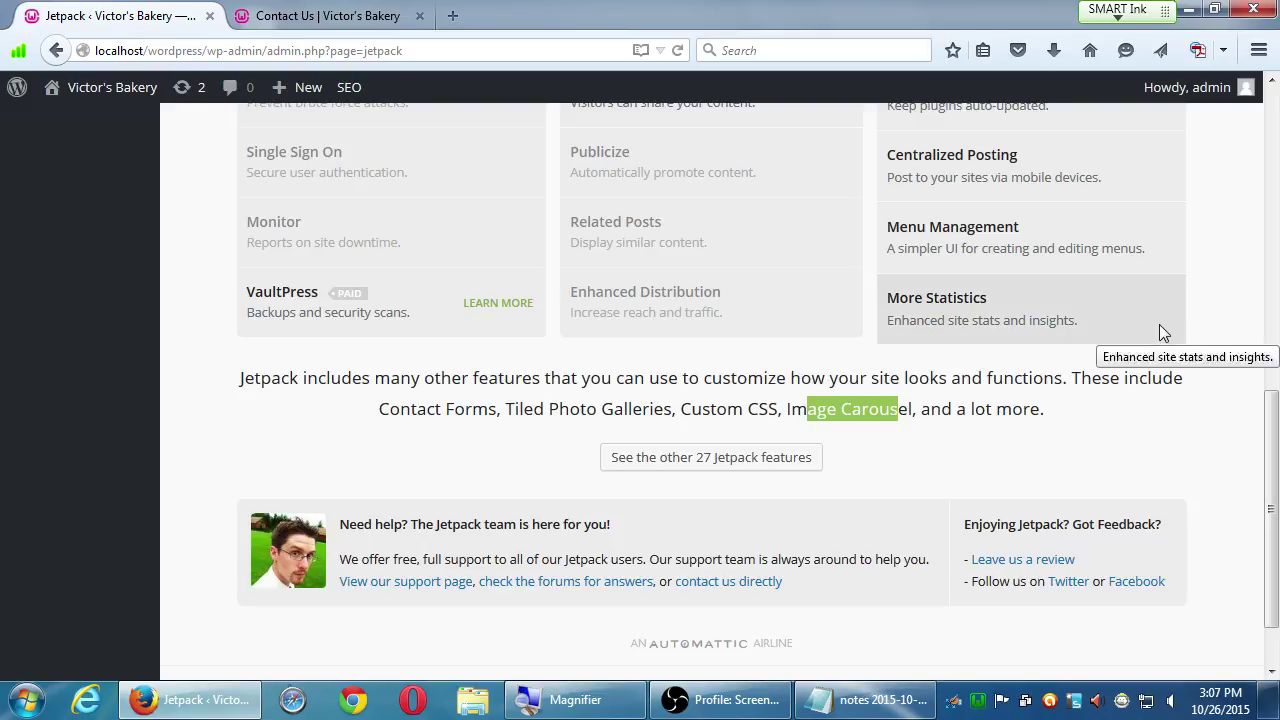
{"action": "left_click", "coordinate": [1234, 305]}
{"action": "scroll", "coordinate": [645, 453], "scroll_direction": "up", "scroll_amount": 1}
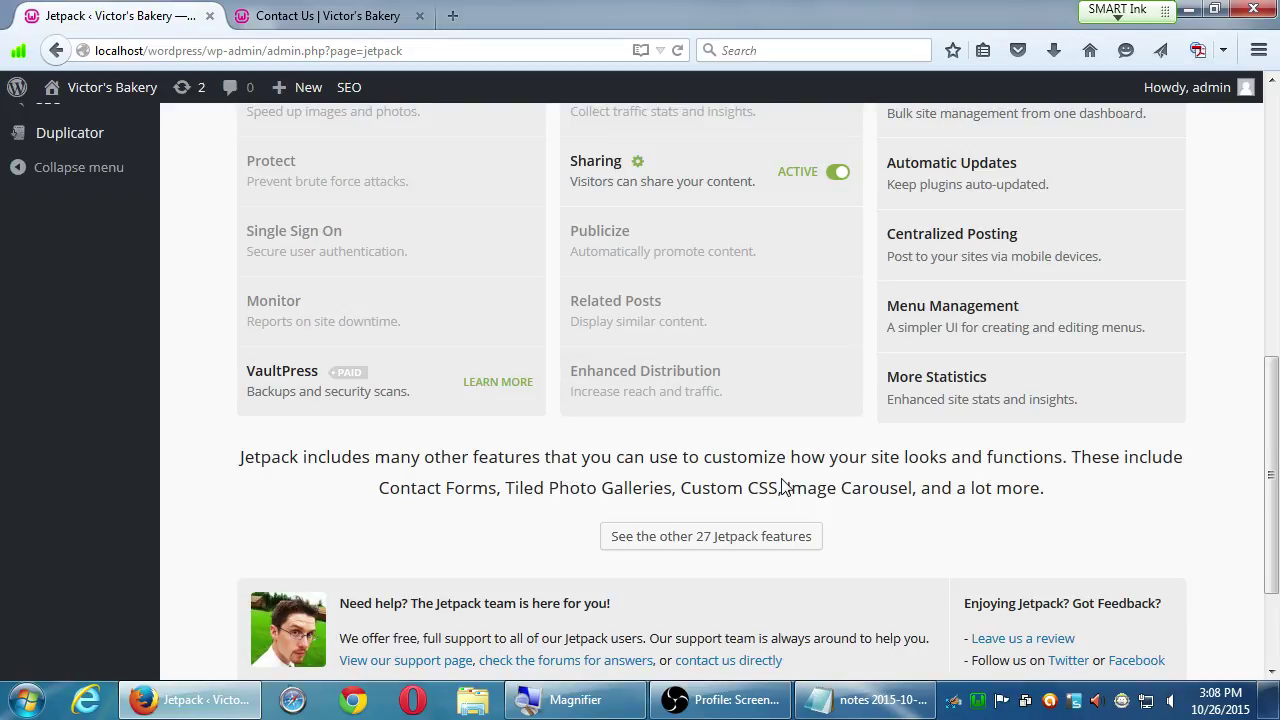
{"action": "left_click_drag", "start_coordinate": [784, 487], "coordinate": [918, 495]}
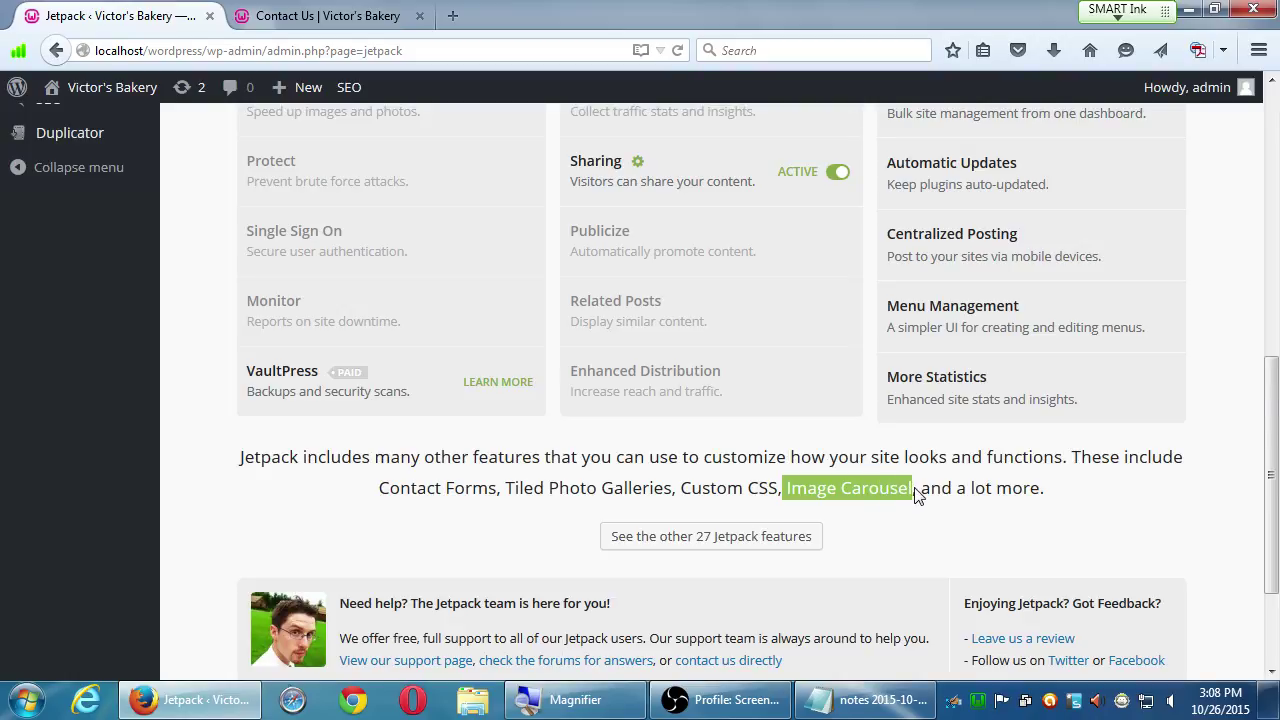
{"action": "left_click", "coordinate": [918, 495]}
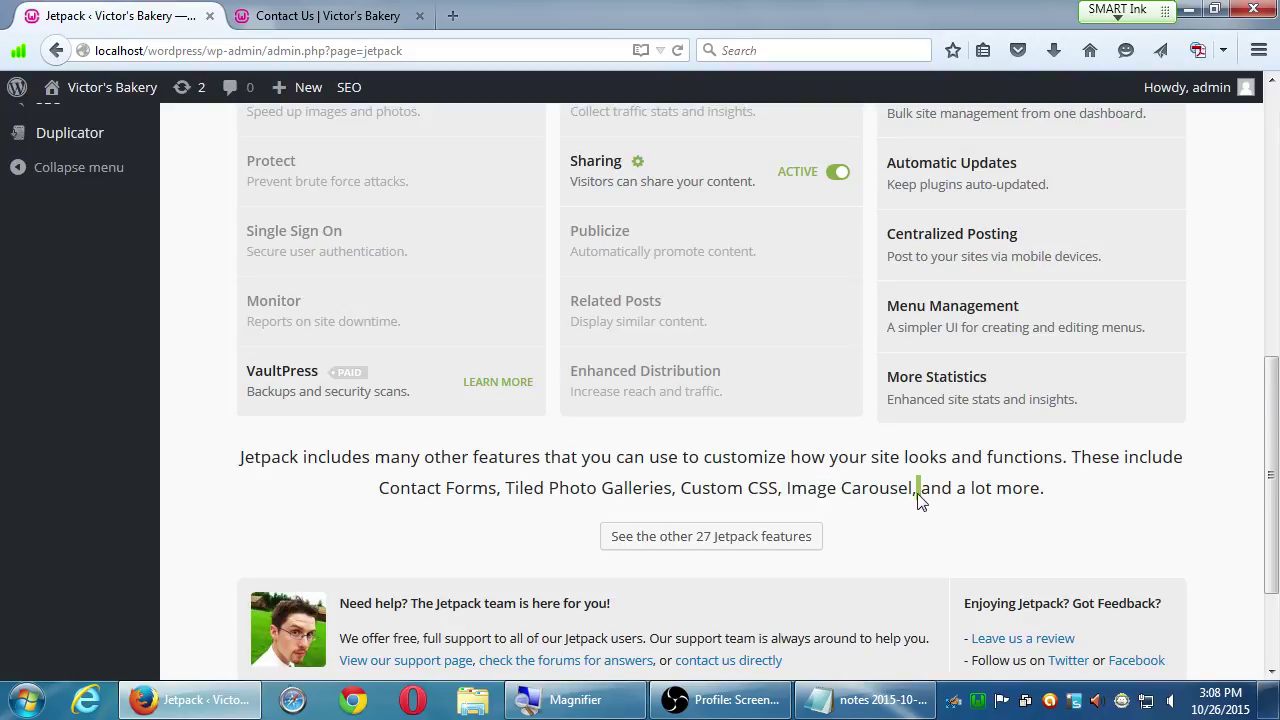
- Expand 'See the other 27 Jetpack features' and browse the full module list
{"action": "left_click", "coordinate": [690, 543]}
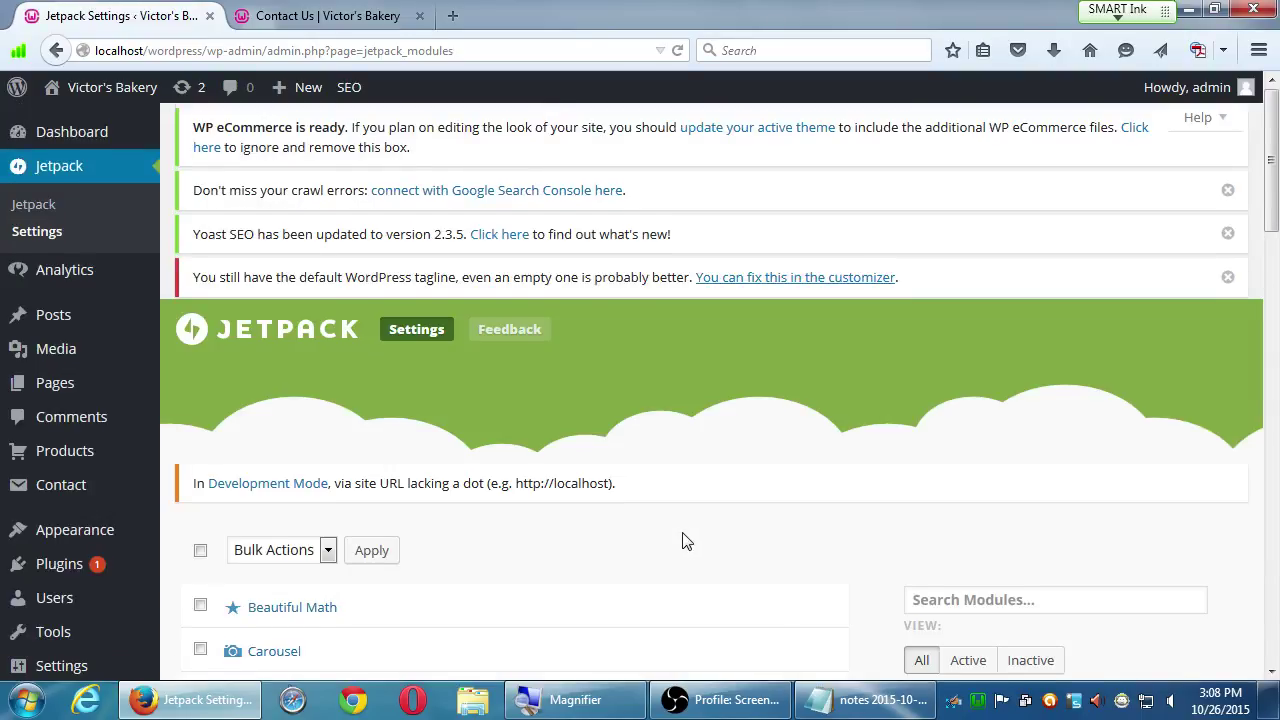
{"action": "scroll", "coordinate": [686, 540], "scroll_direction": "down", "scroll_amount": 5}
{"action": "scroll", "coordinate": [668, 538], "scroll_direction": "down", "scroll_amount": 1}
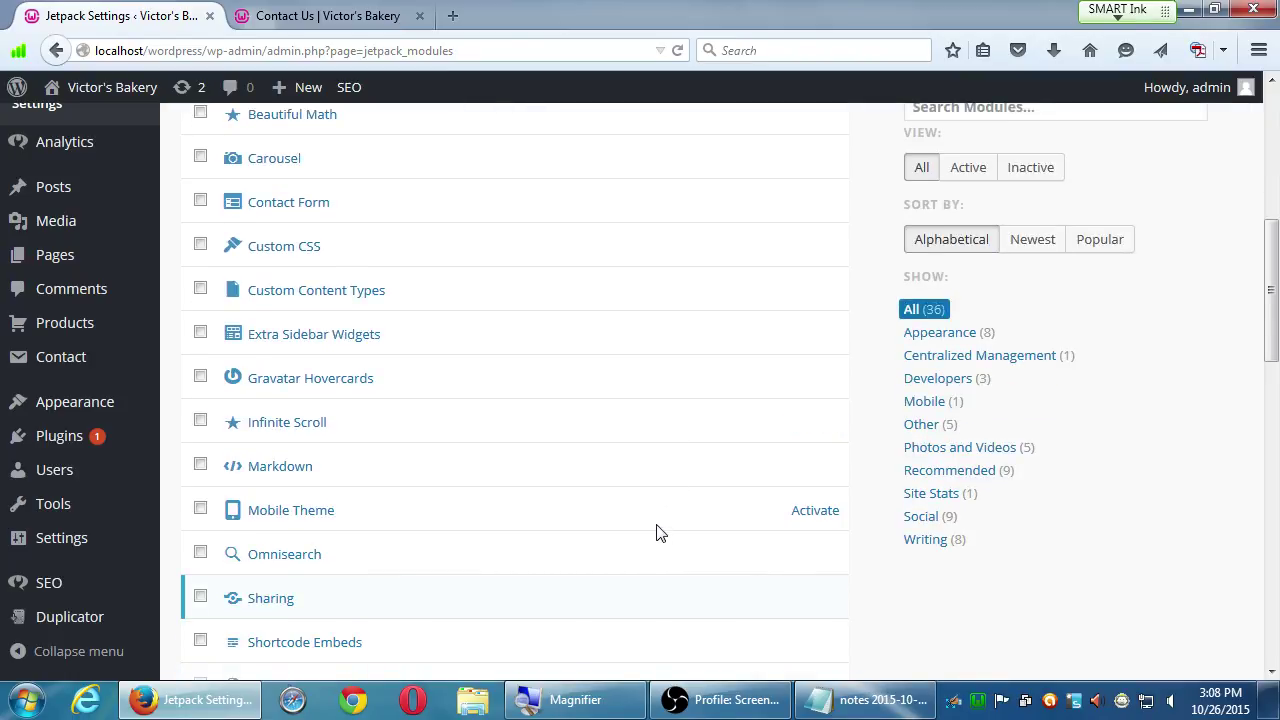
{"action": "scroll", "coordinate": [251, 245], "scroll_direction": "up", "scroll_amount": 2}
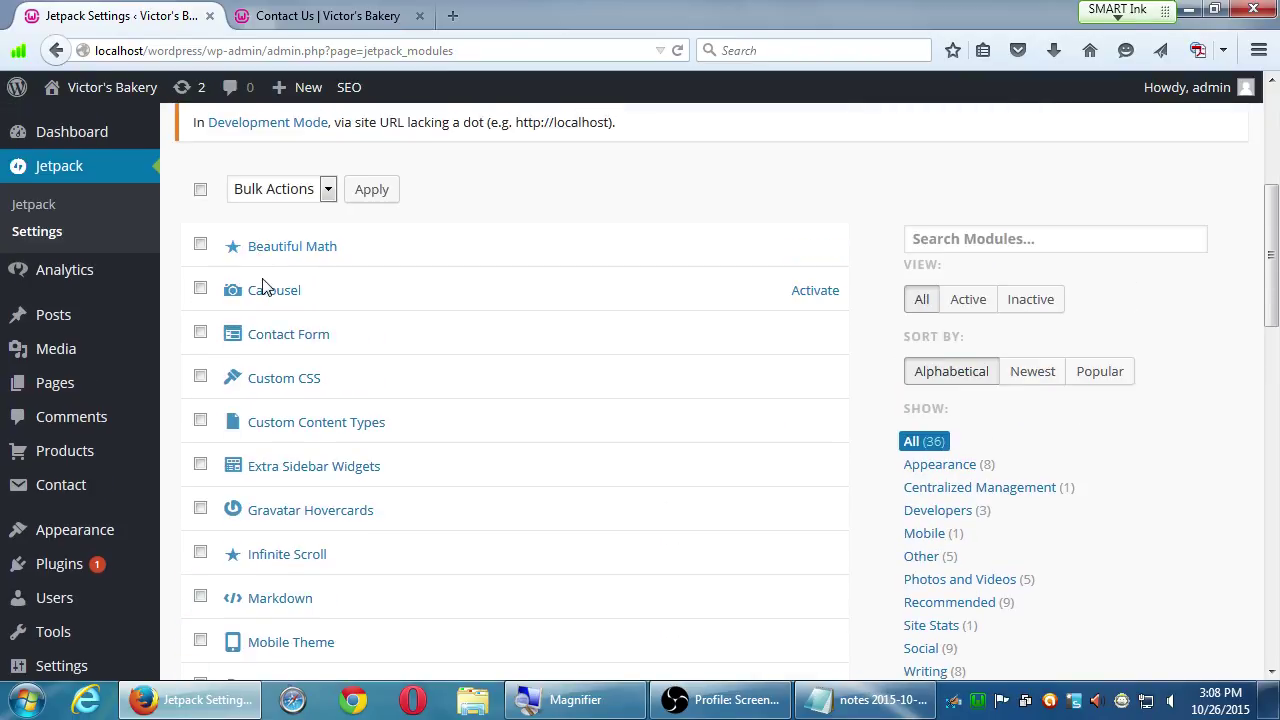
{"action": "scroll", "coordinate": [266, 292], "scroll_direction": "down", "scroll_amount": 3}
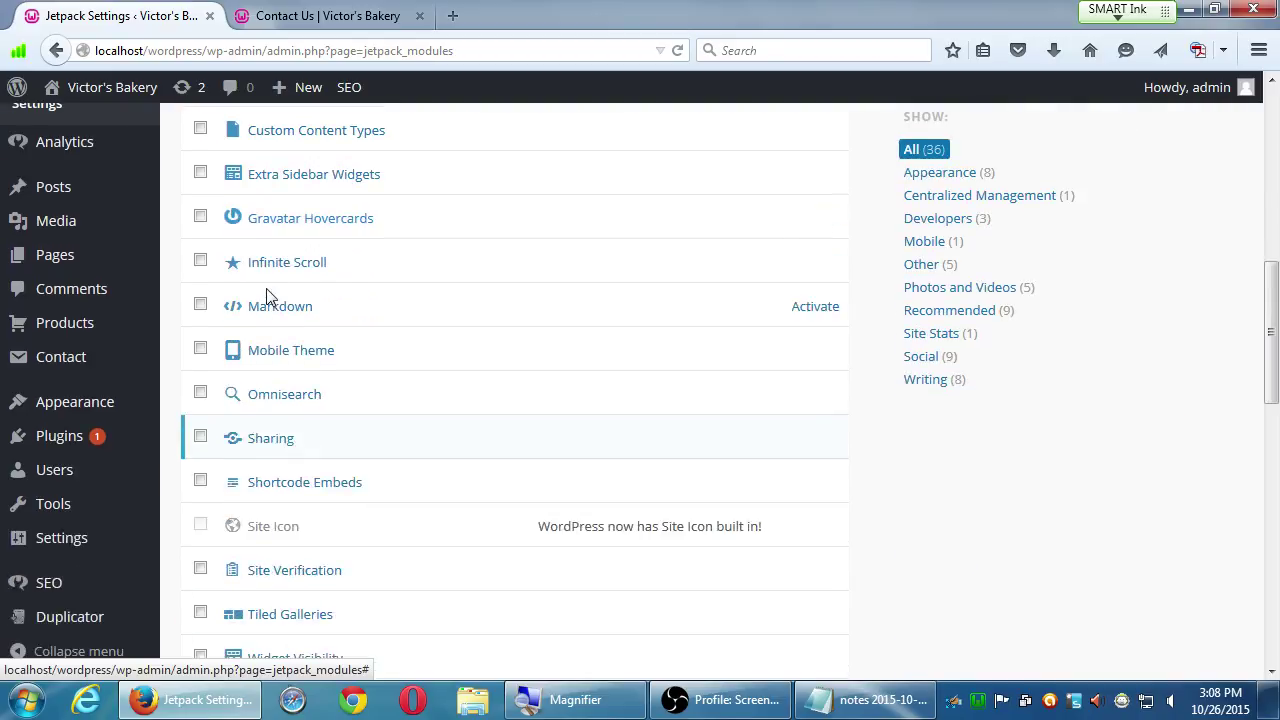
{"action": "scroll", "coordinate": [266, 297], "scroll_direction": "down", "scroll_amount": 2}
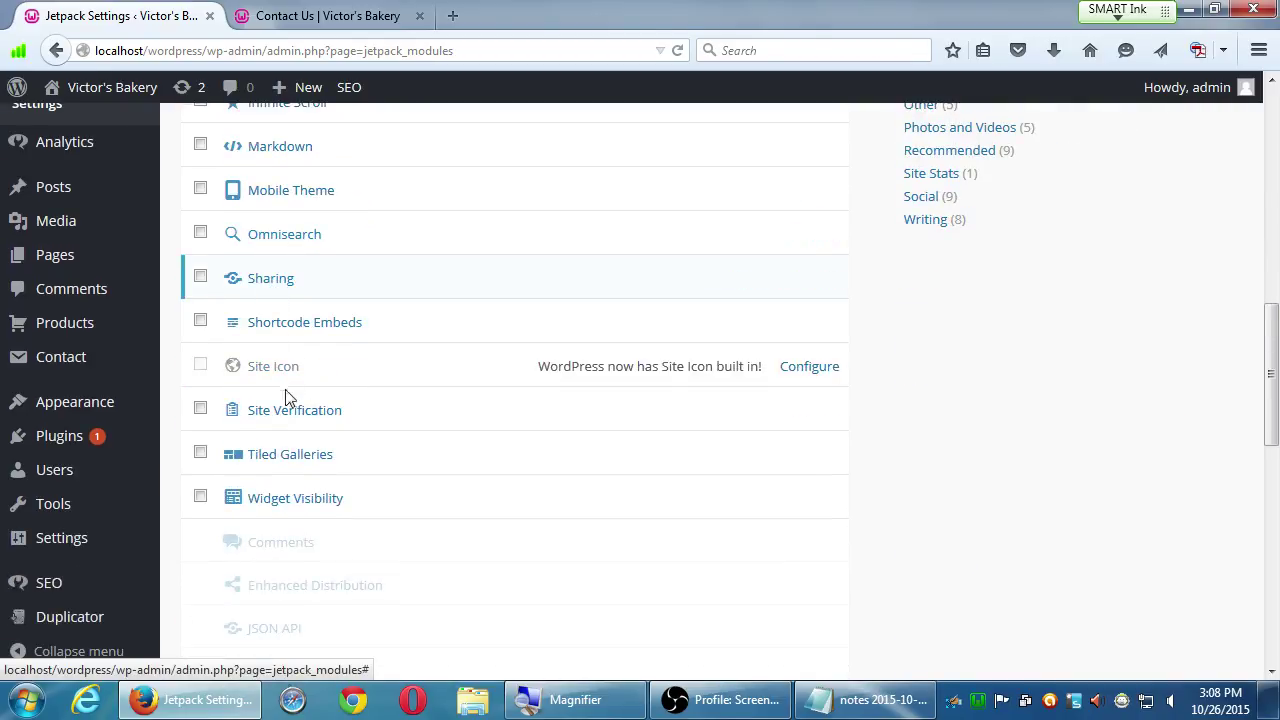
- Preview the Tiled Galleries and Carousel module descriptions
{"action": "mouse_move", "coordinate": [163, 513]}
{"action": "left_click", "coordinate": [283, 454]}
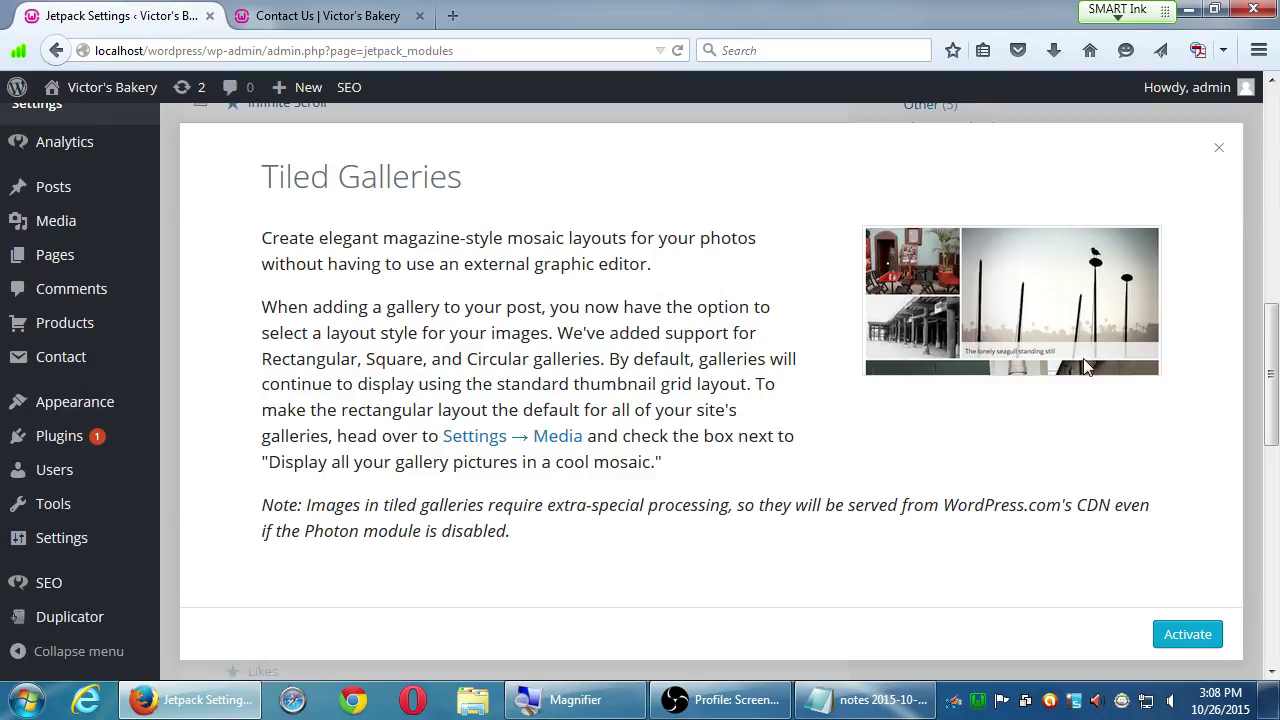
{"action": "left_click", "coordinate": [1219, 147]}
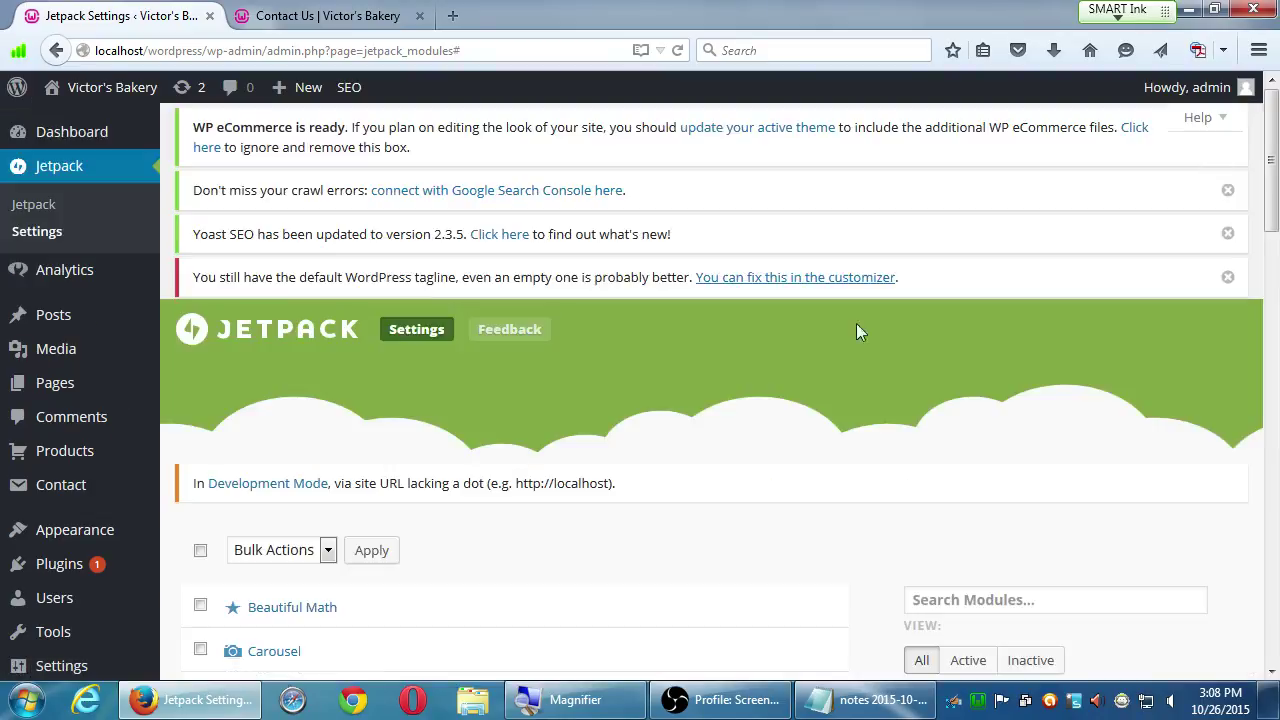
{"action": "left_click", "coordinate": [272, 654]}
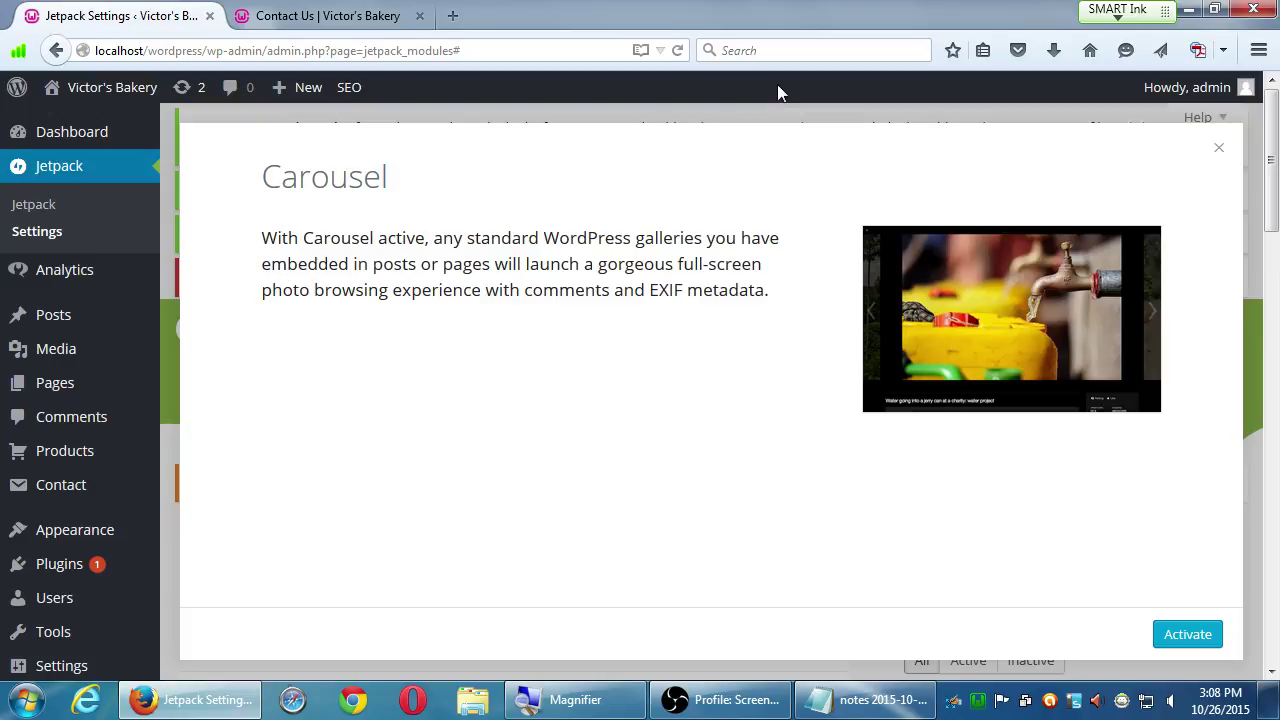
{"action": "left_click", "coordinate": [1218, 148]}
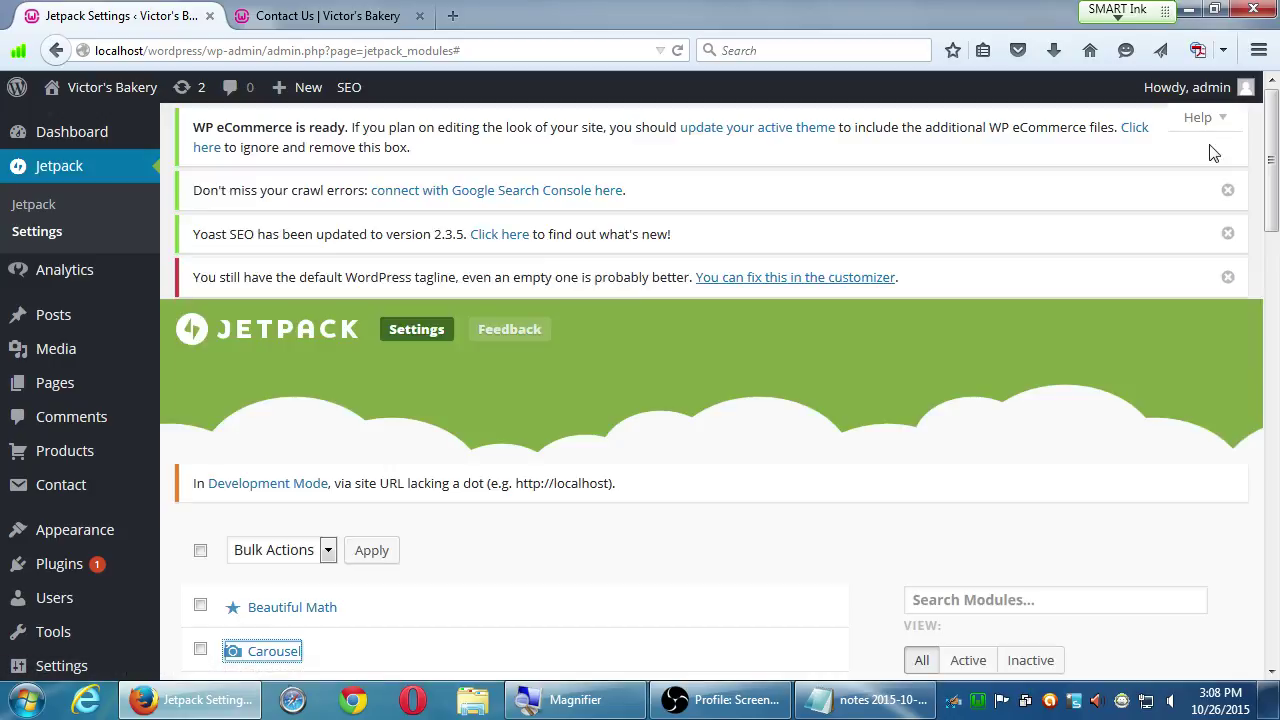
{"action": "left_click", "coordinate": [1258, 210]}
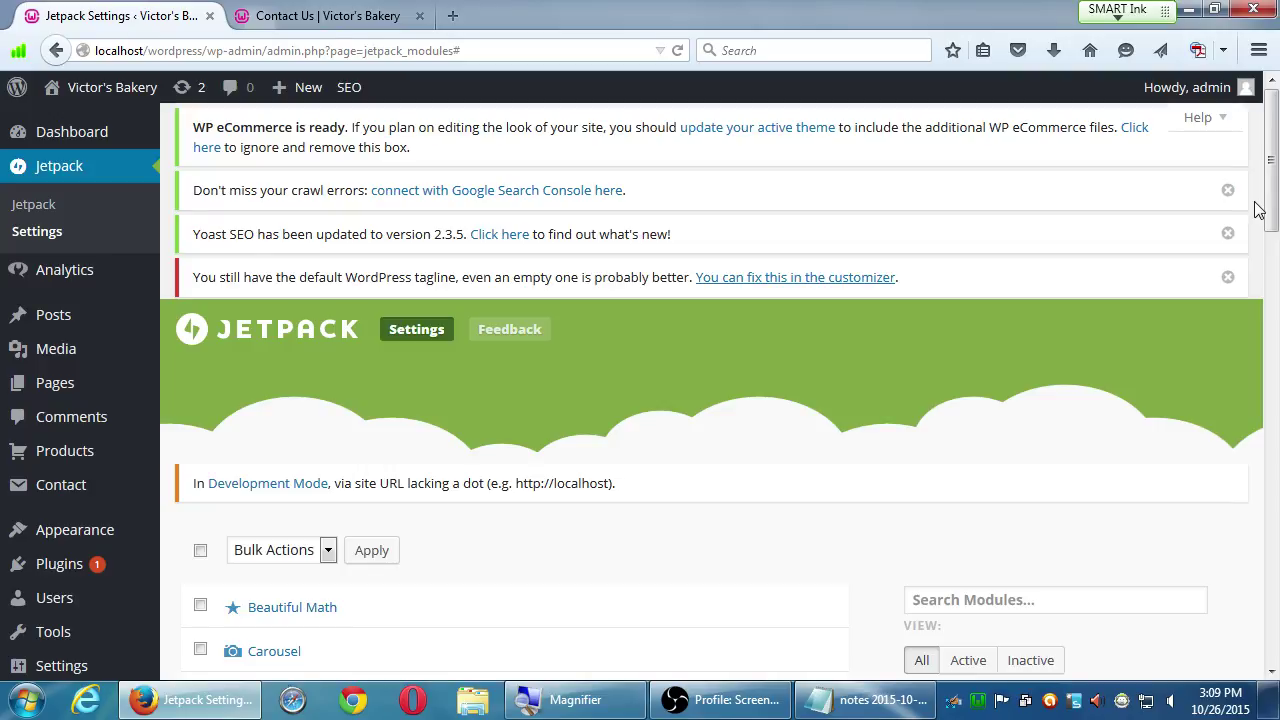
{"action": "scroll", "coordinate": [800, 543], "scroll_direction": "down", "scroll_amount": 2}
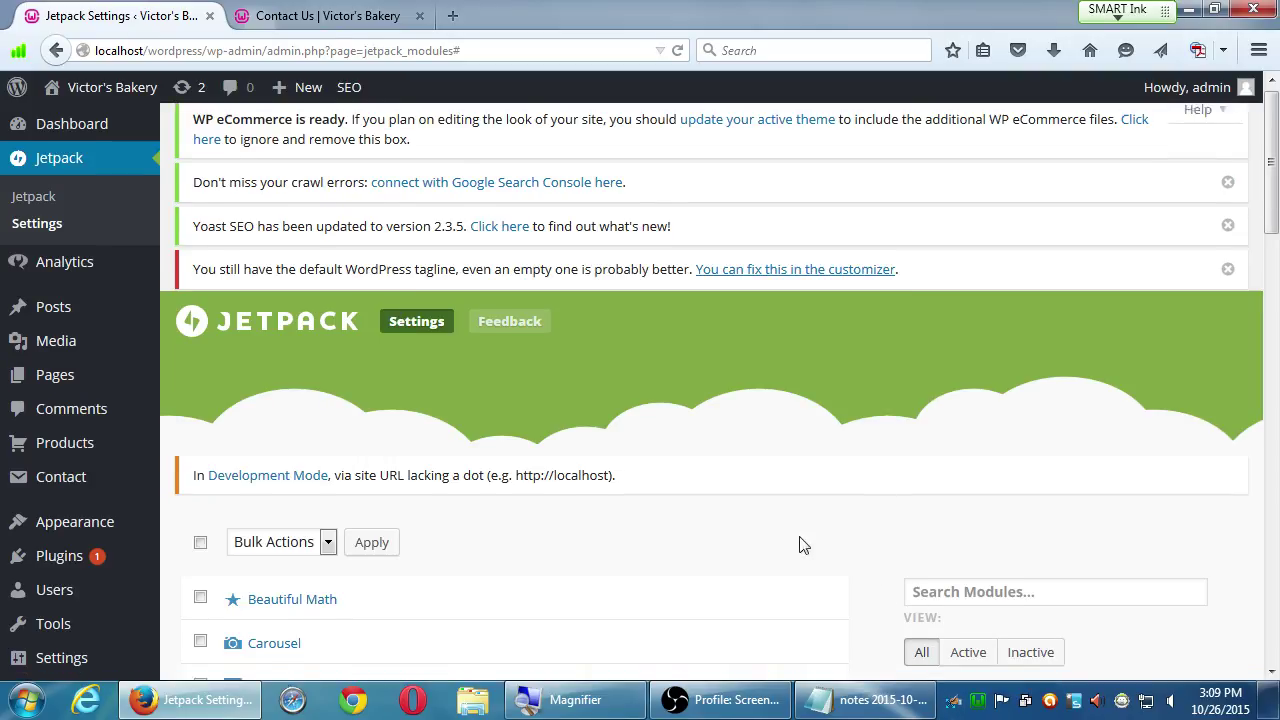
{"action": "scroll", "coordinate": [651, 566], "scroll_direction": "down", "scroll_amount": 1}
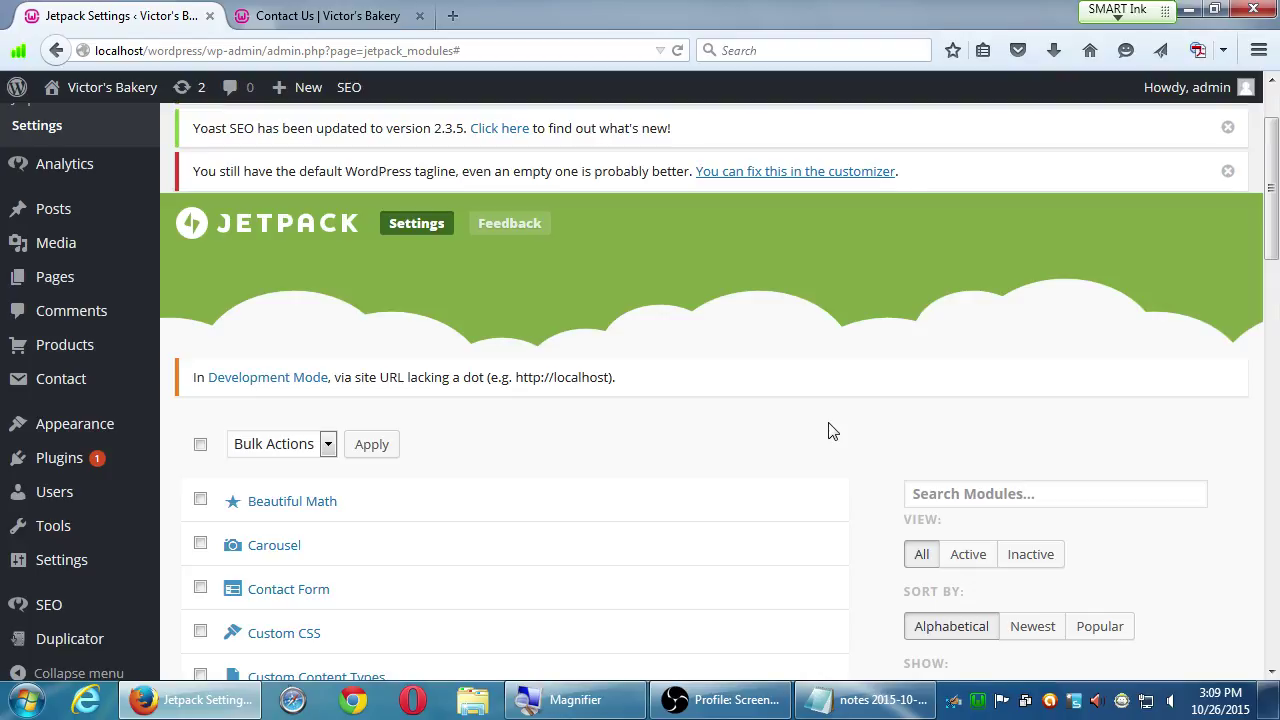
{"action": "key", "text": "super+plus"}
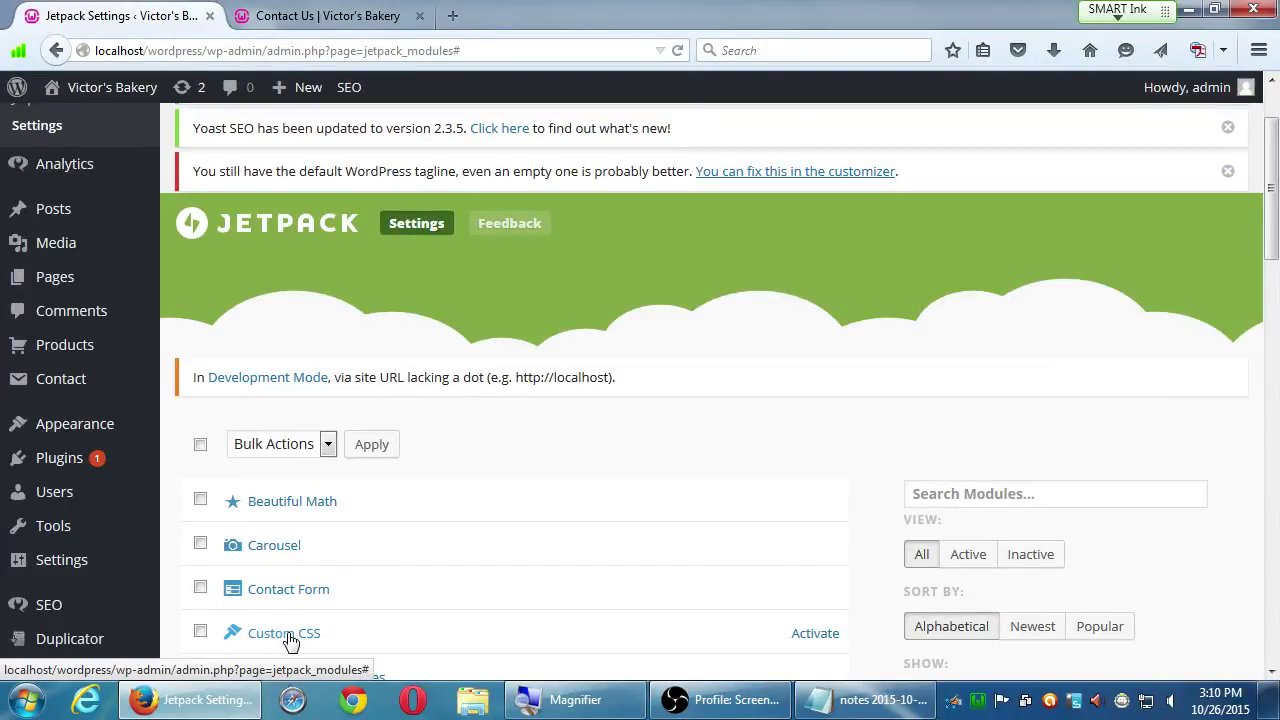
- Activate the Custom CSS module from its row in the Jetpack modules list
{"action": "left_click", "coordinate": [815, 634]}
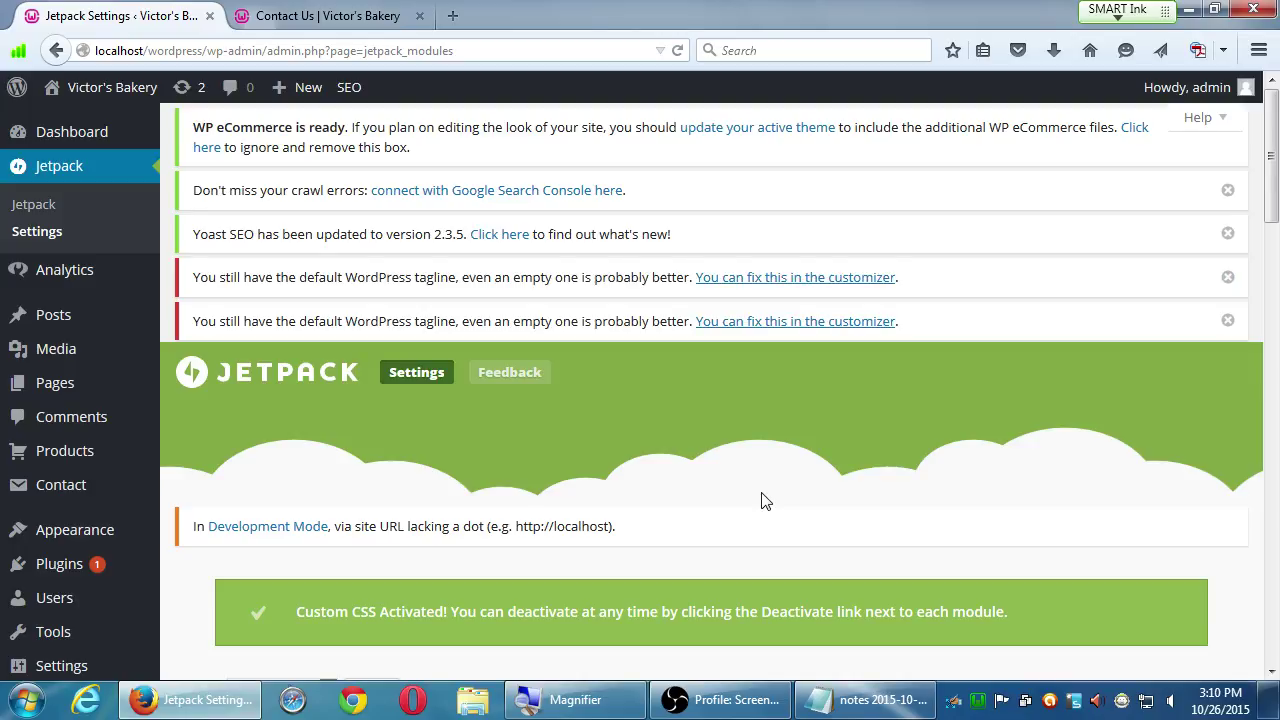
{"action": "left_click", "coordinate": [722, 699]}
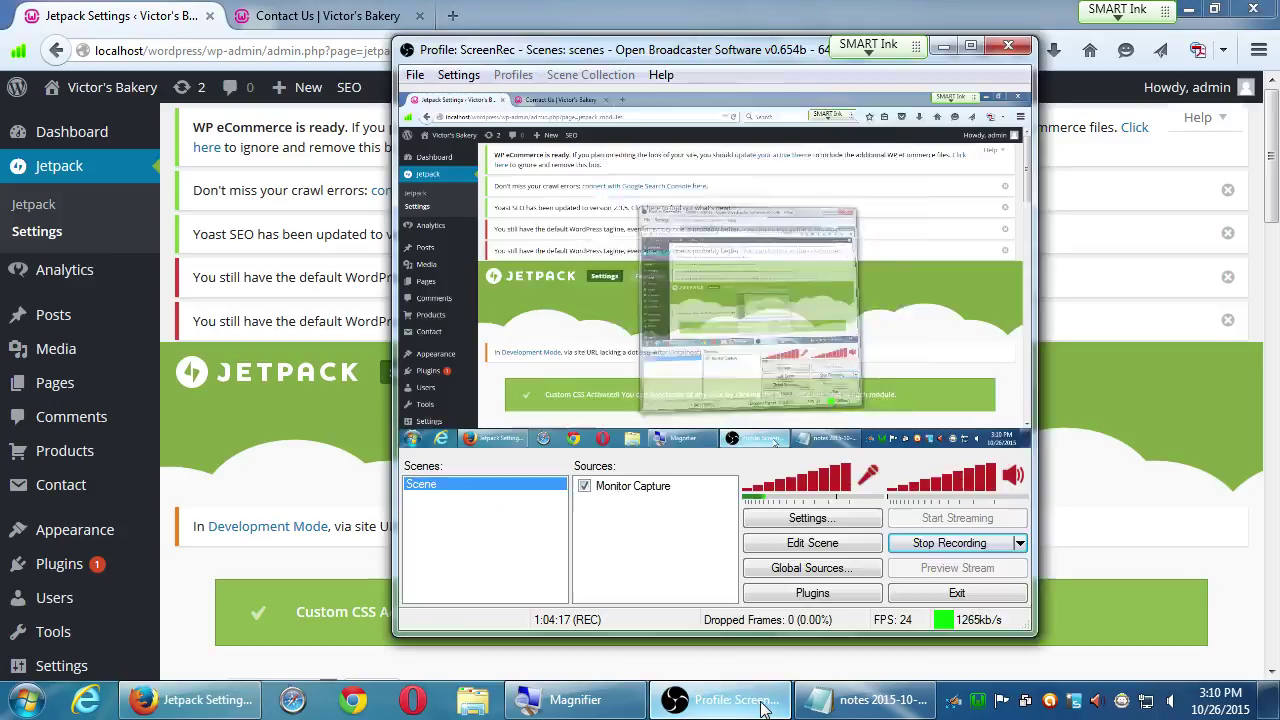